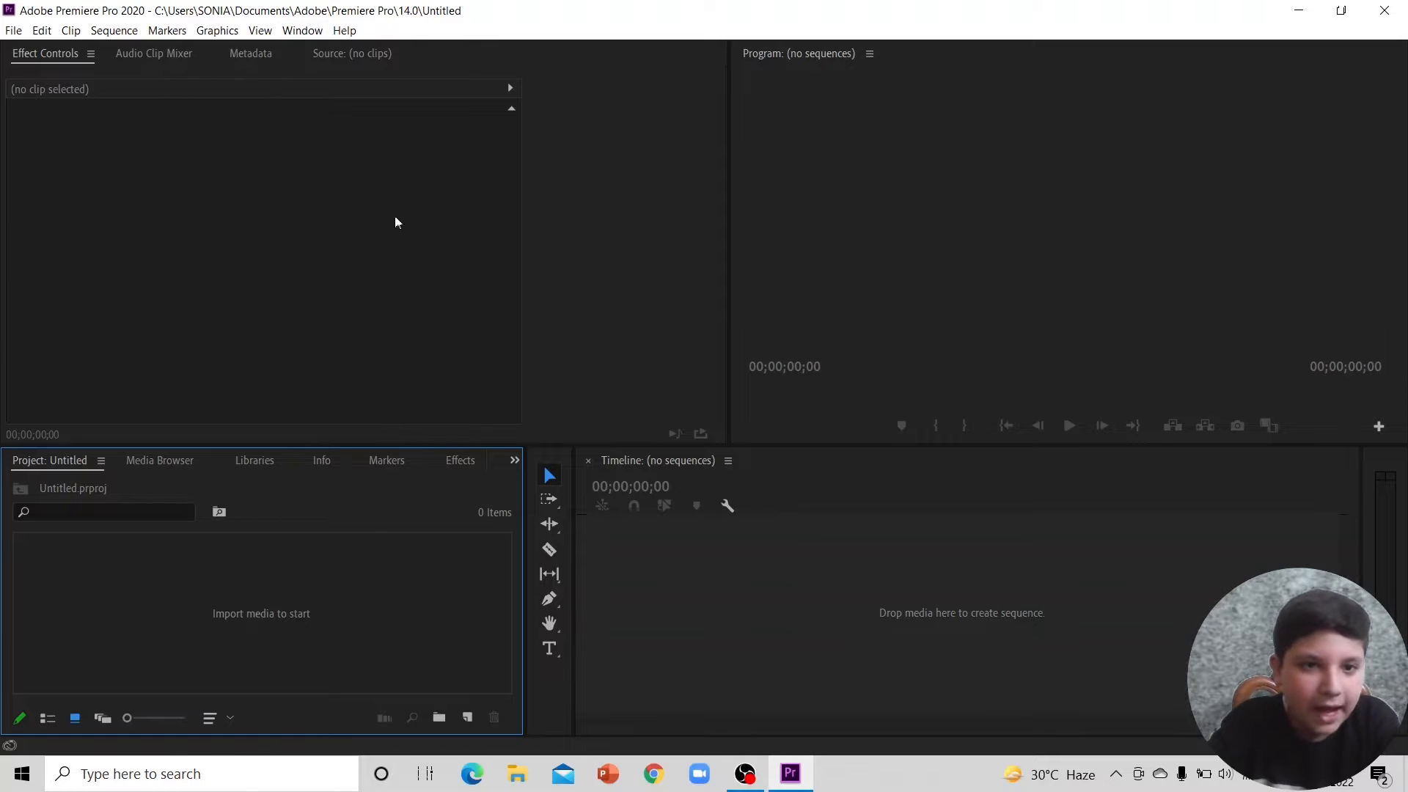
Step: Start a new sequence and set its editing mode to Custom
{"action": "left_click", "coordinate": [468, 717]}
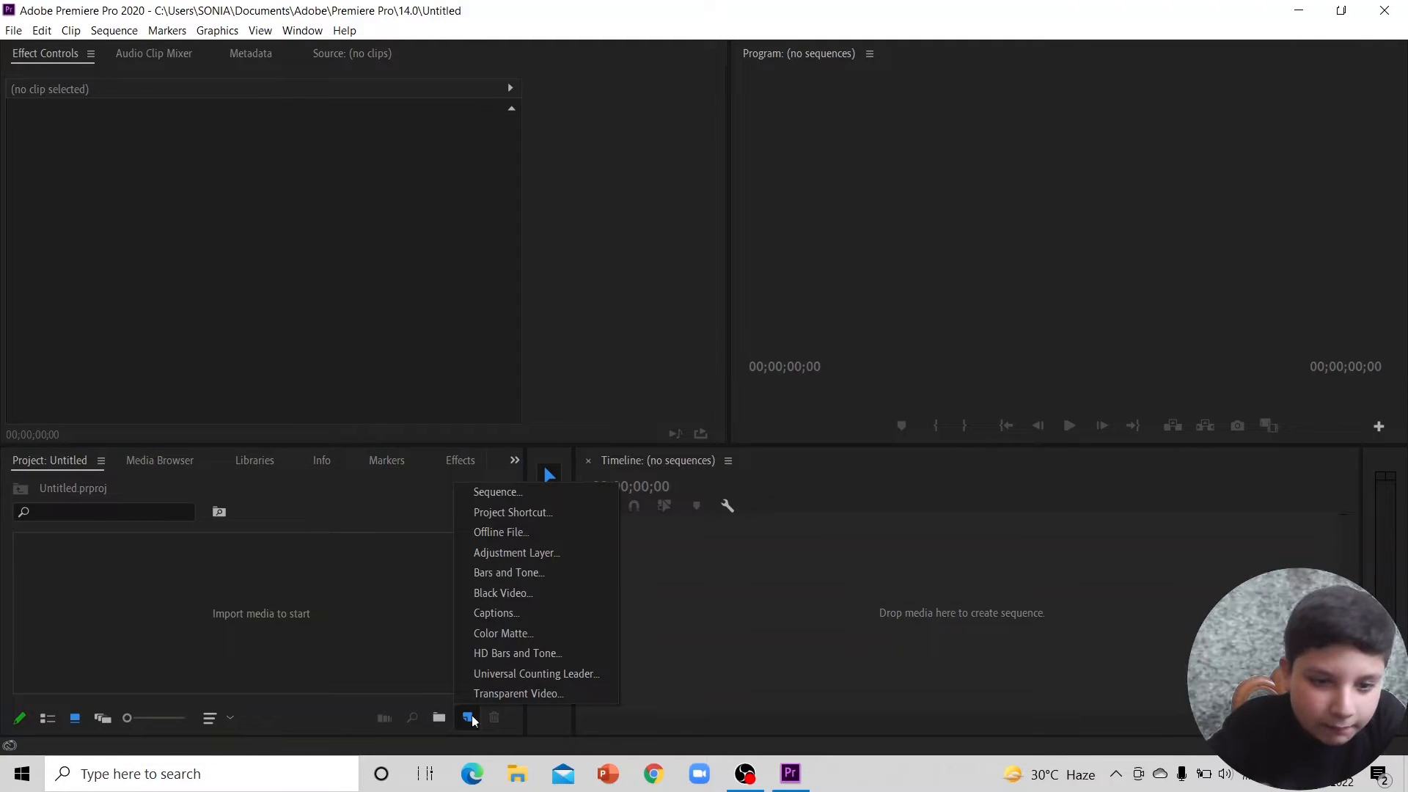
{"action": "left_click", "coordinate": [511, 492]}
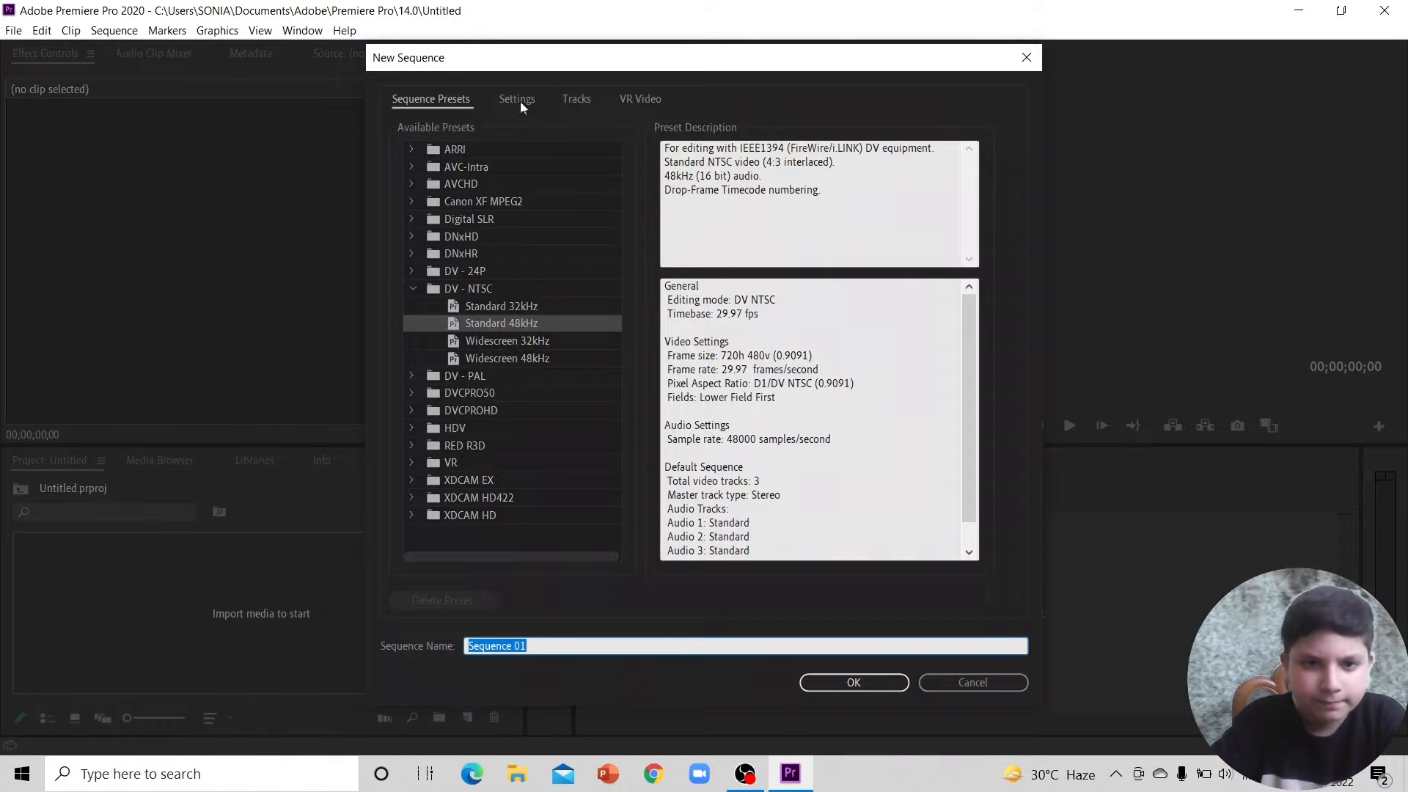
{"action": "left_click", "coordinate": [519, 100]}
{"action": "left_click", "coordinate": [578, 134]}
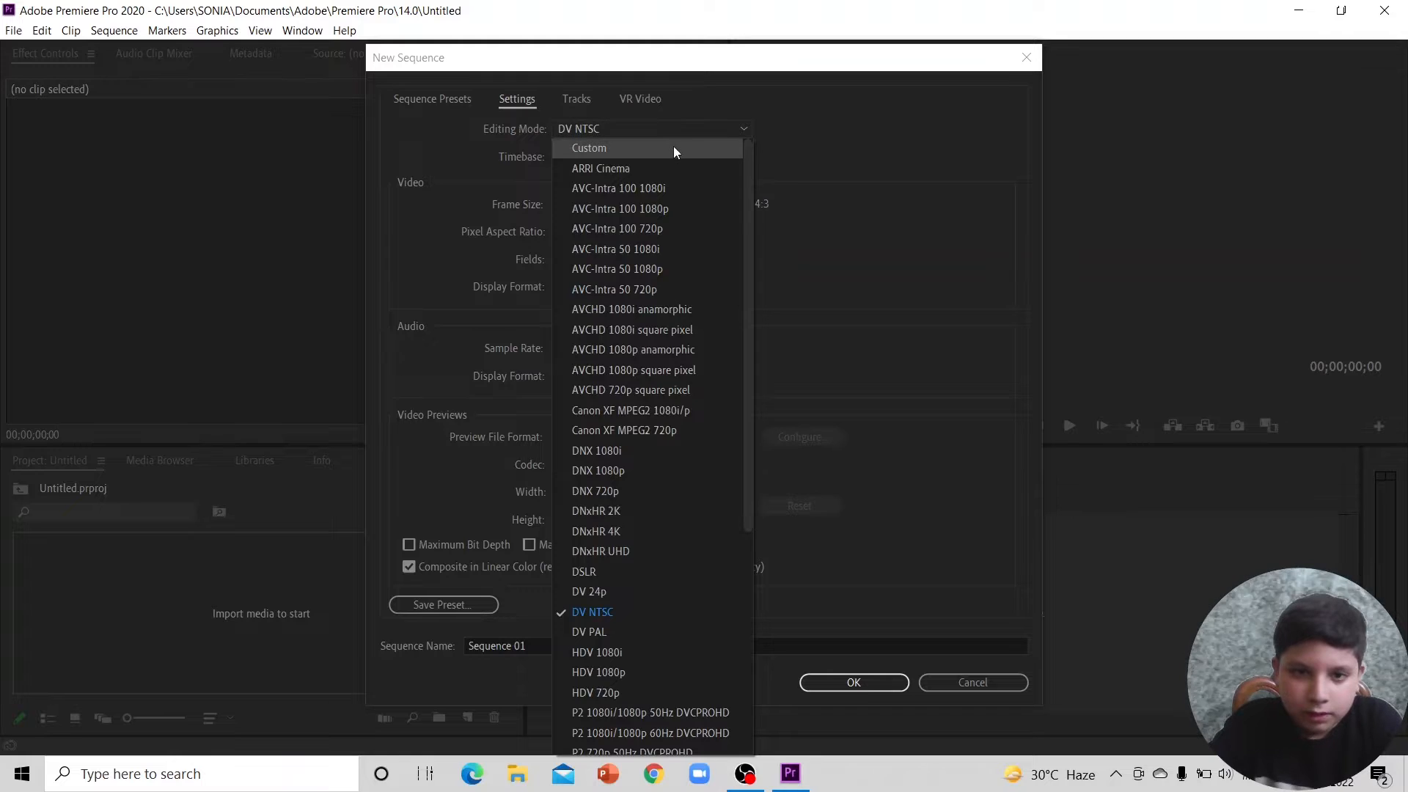
{"action": "left_click", "coordinate": [674, 148]}
Step: Set the frame size to 1920 horizontal by 1080 vertical and create the sequence
{"action": "left_click", "coordinate": [582, 203]}
{"action": "double_click", "coordinate": [583, 203]}
{"action": "type", "text": "1920"}
{"action": "double_click", "coordinate": [687, 205]}
{"action": "type", "text": "10"}
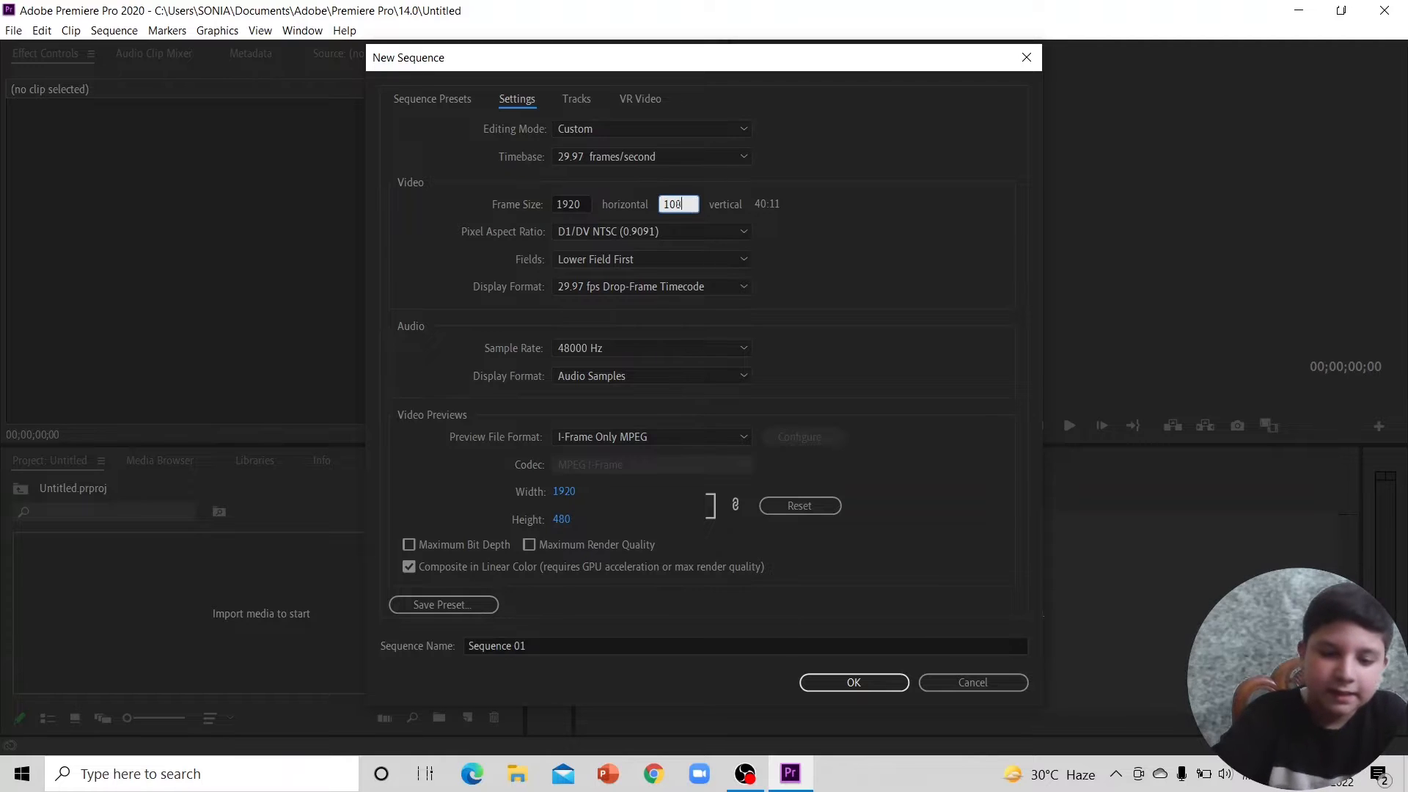
{"action": "left_click", "coordinate": [876, 355]}
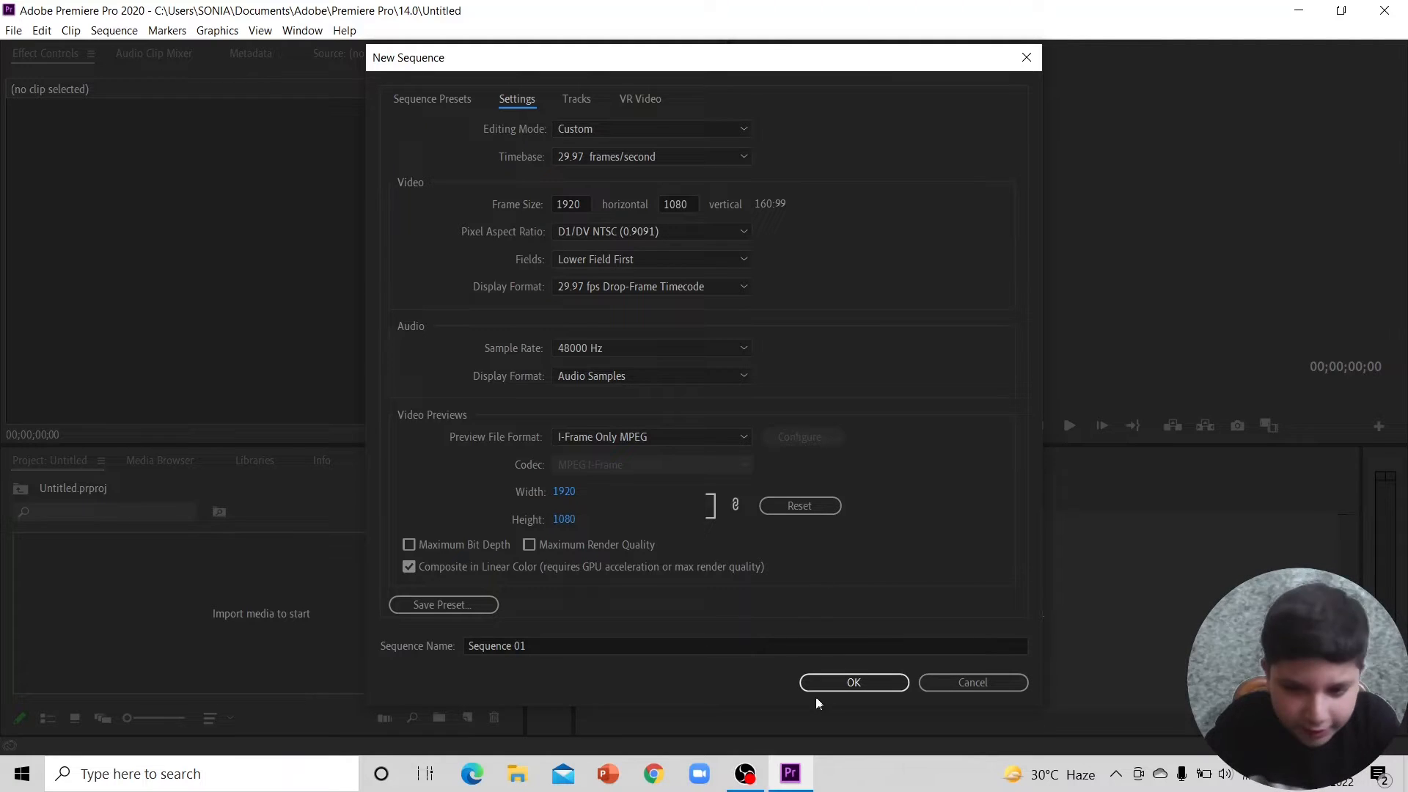
{"action": "left_click", "coordinate": [833, 683]}
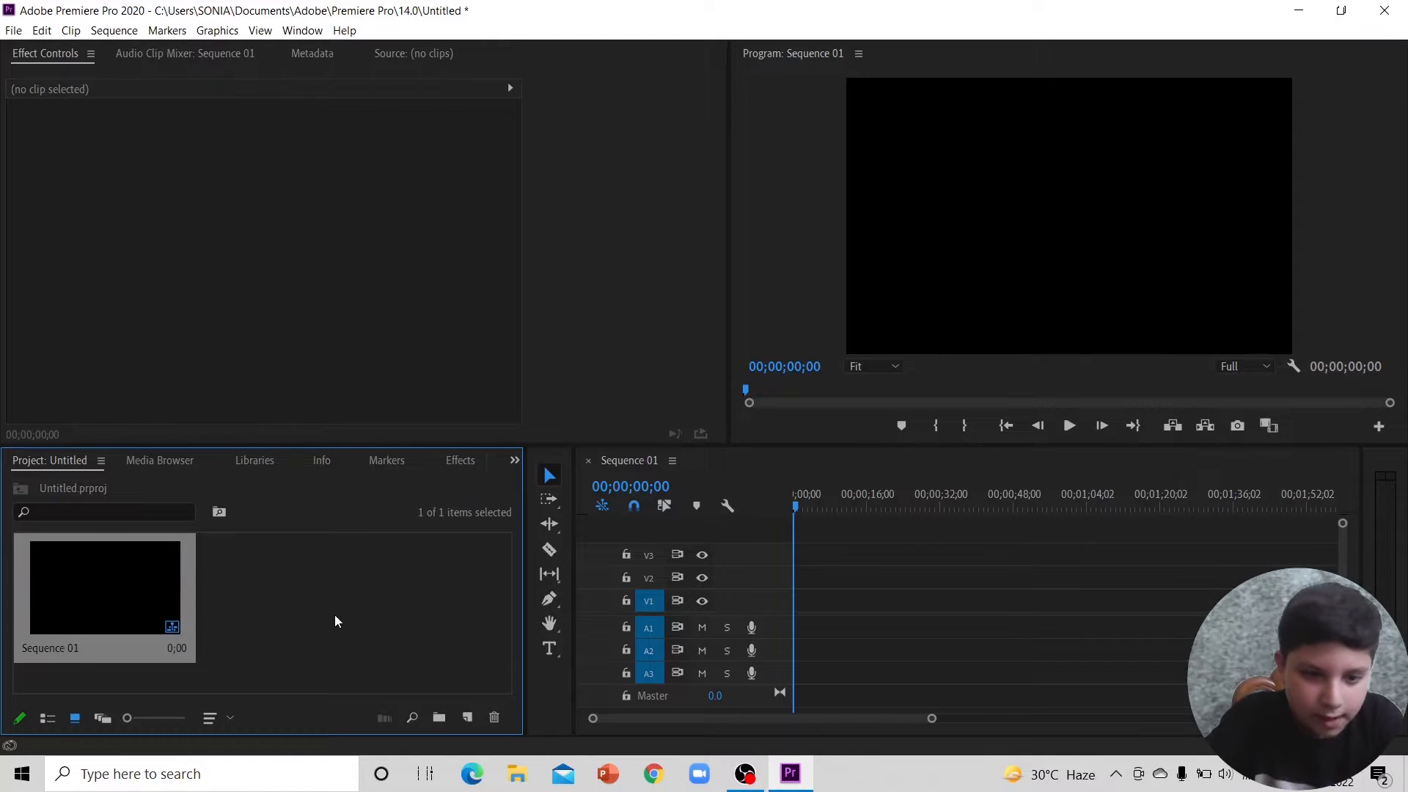
{"action": "right_click", "coordinate": [337, 621]}
{"action": "left_click", "coordinate": [468, 665]}
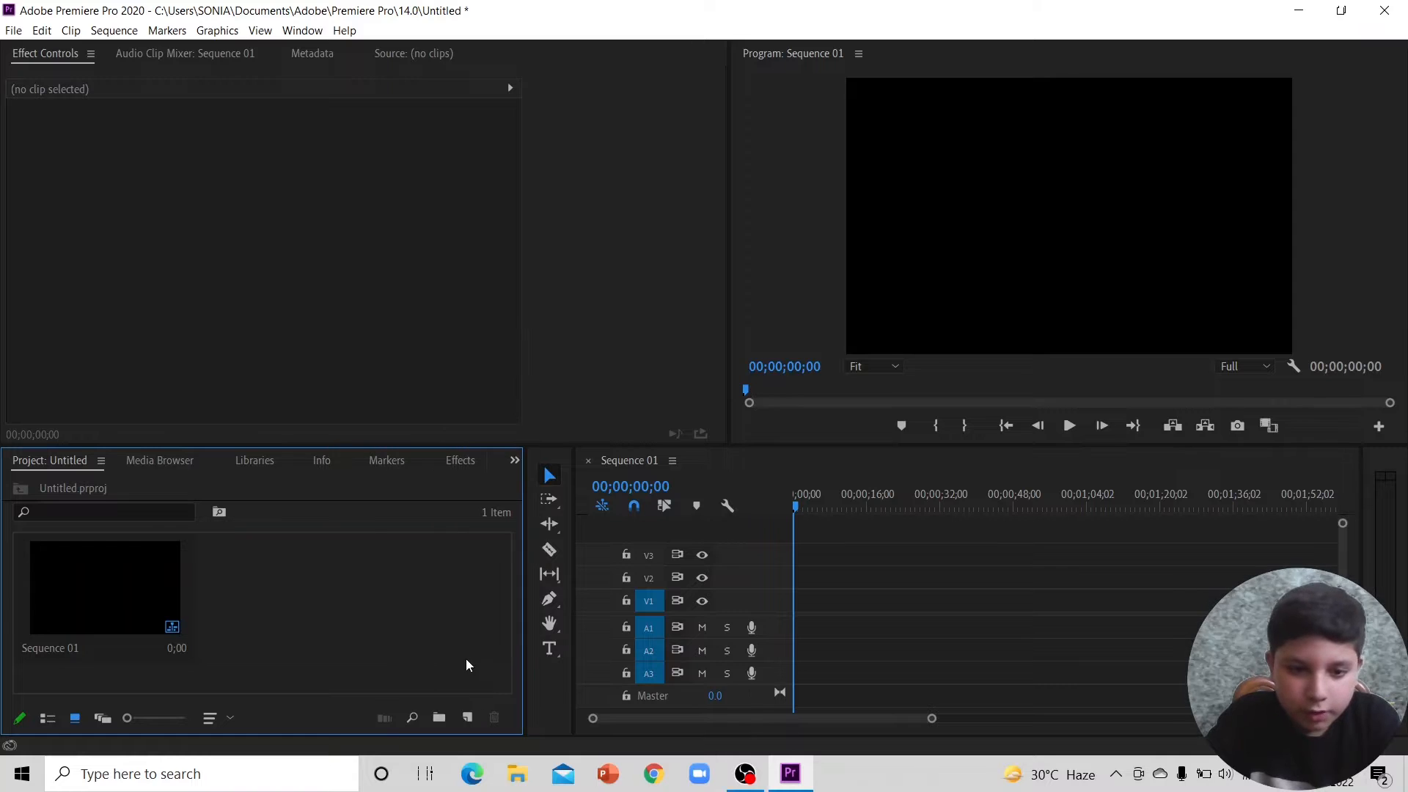
{"action": "right_click", "coordinate": [467, 665]}
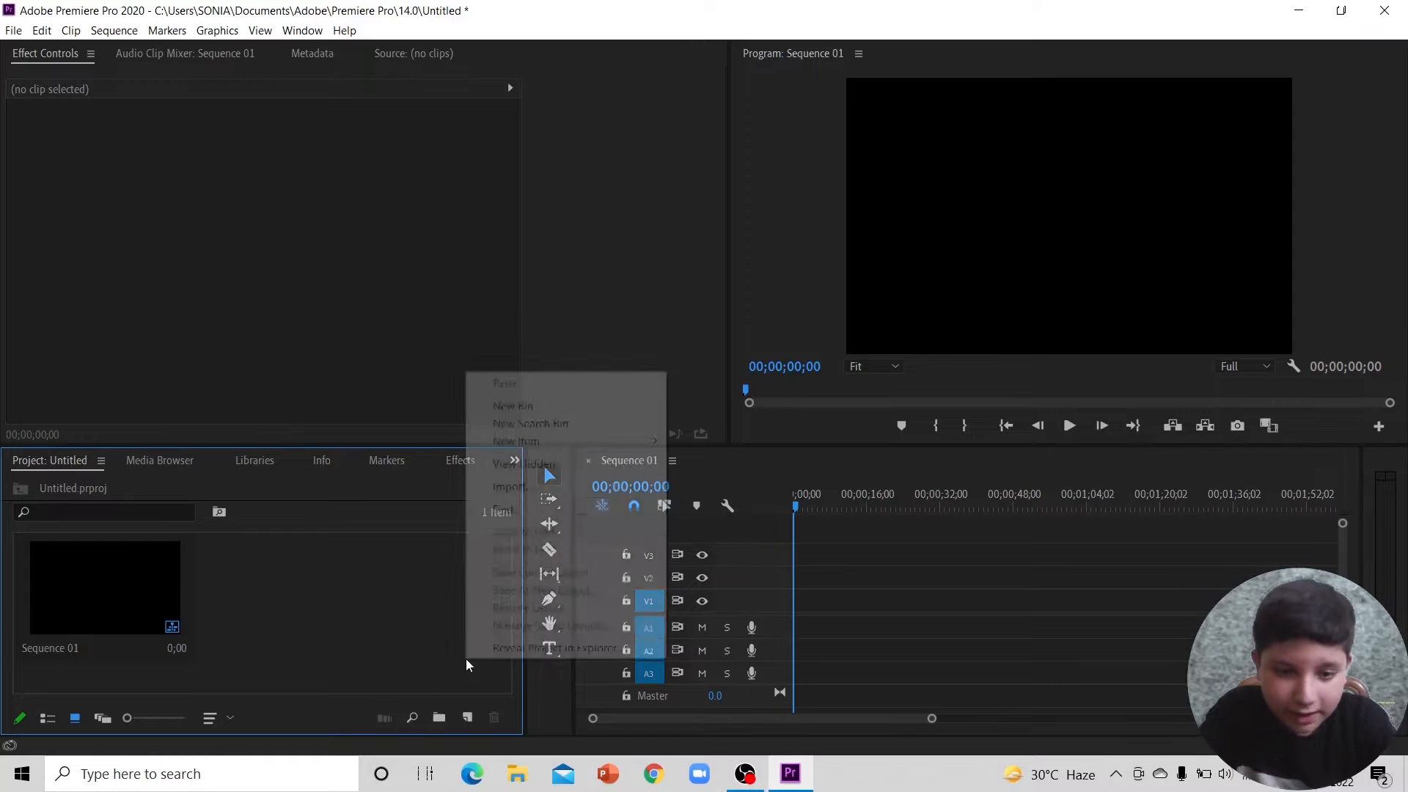
{"action": "left_click", "coordinate": [514, 487]}
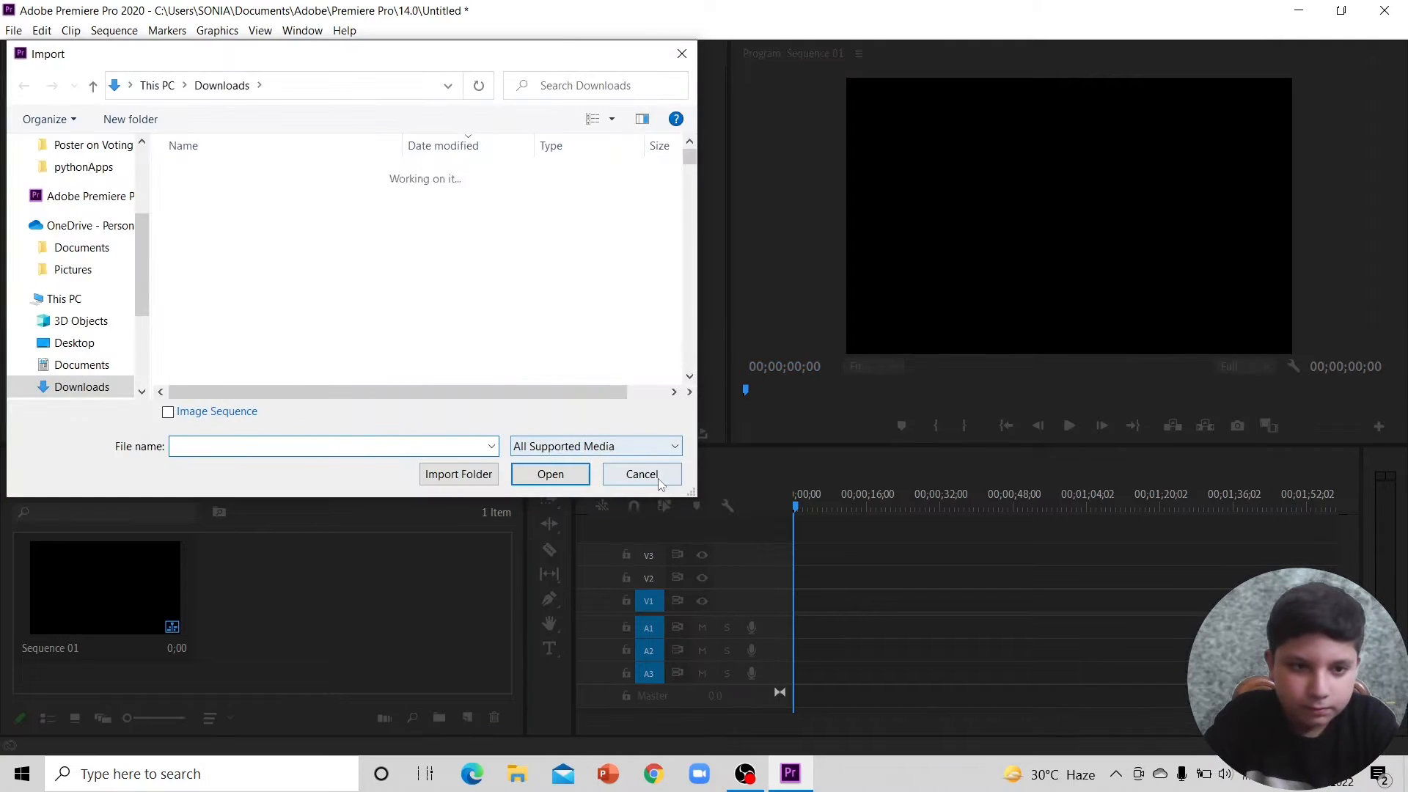
{"action": "left_click", "coordinate": [671, 472]}
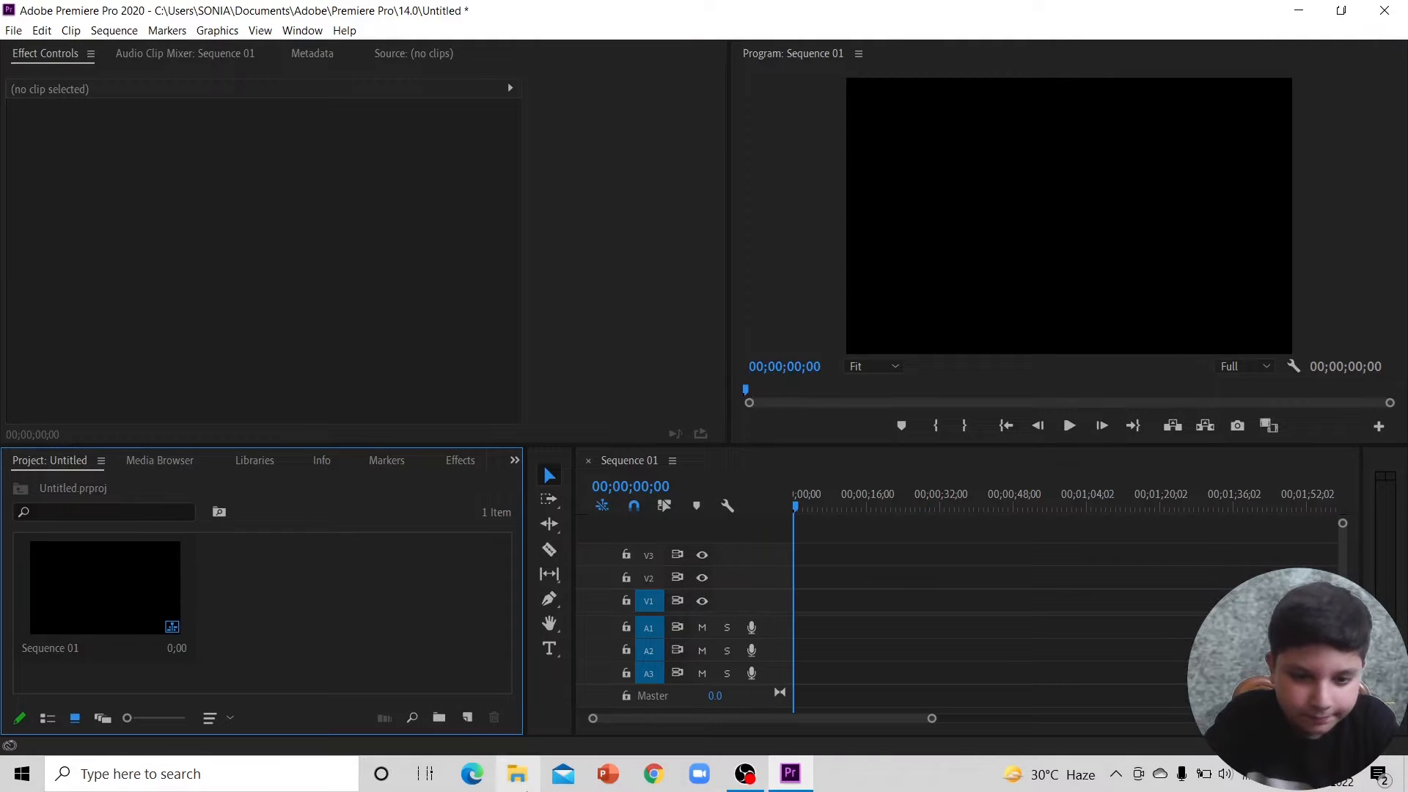
Step: Start a media import and browse to the personal user folder inside D:\Users
{"action": "right_click", "coordinate": [434, 622]}
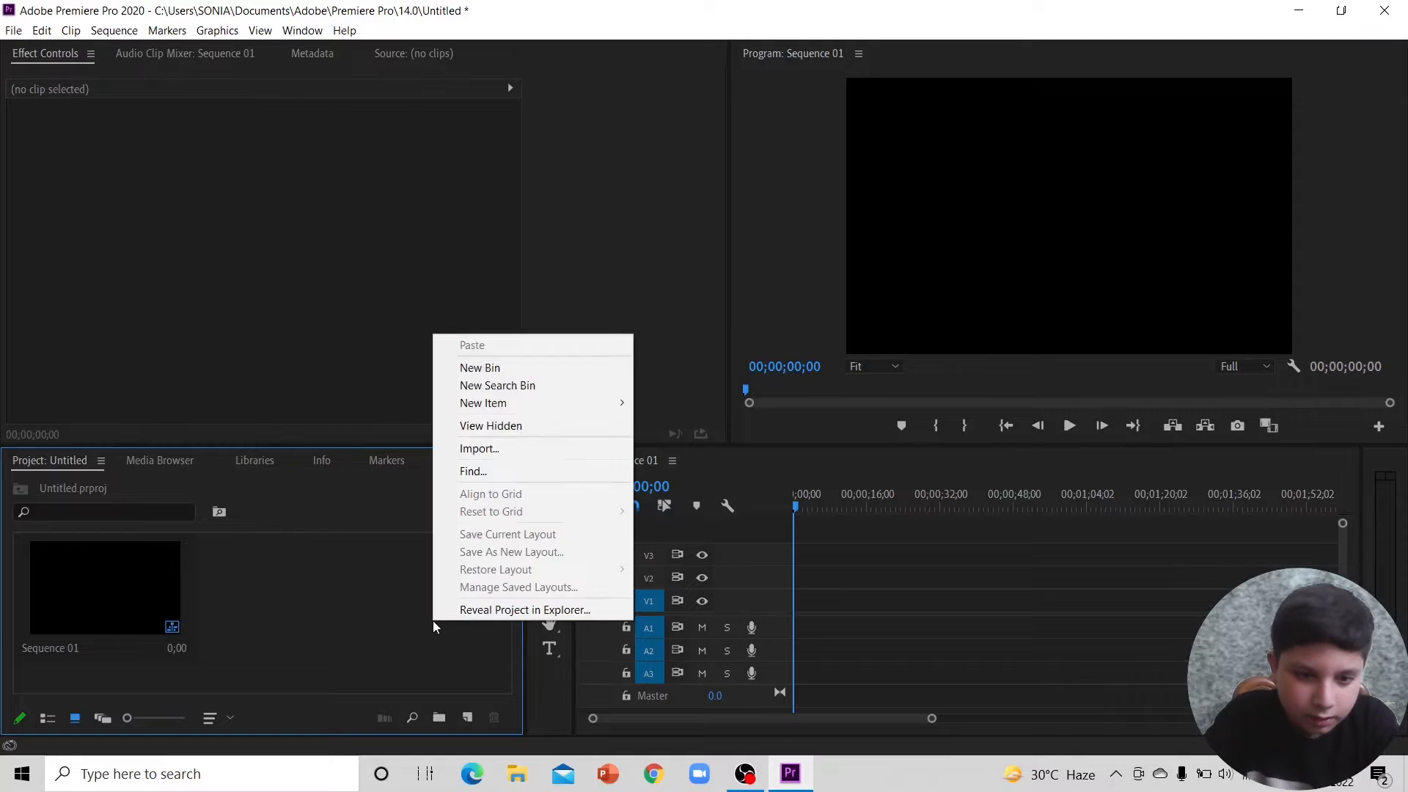
{"action": "left_click", "coordinate": [470, 448]}
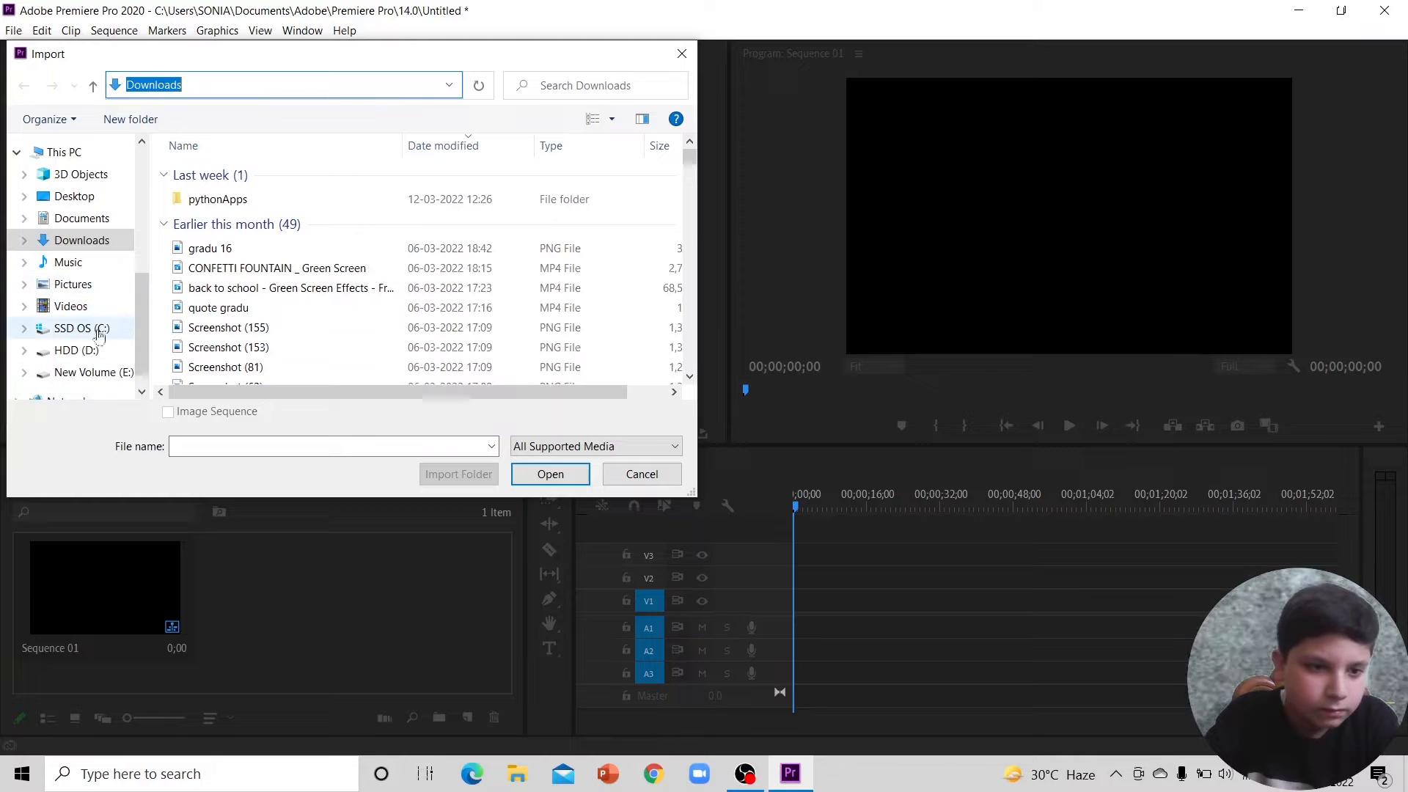
{"action": "left_click", "coordinate": [86, 350]}
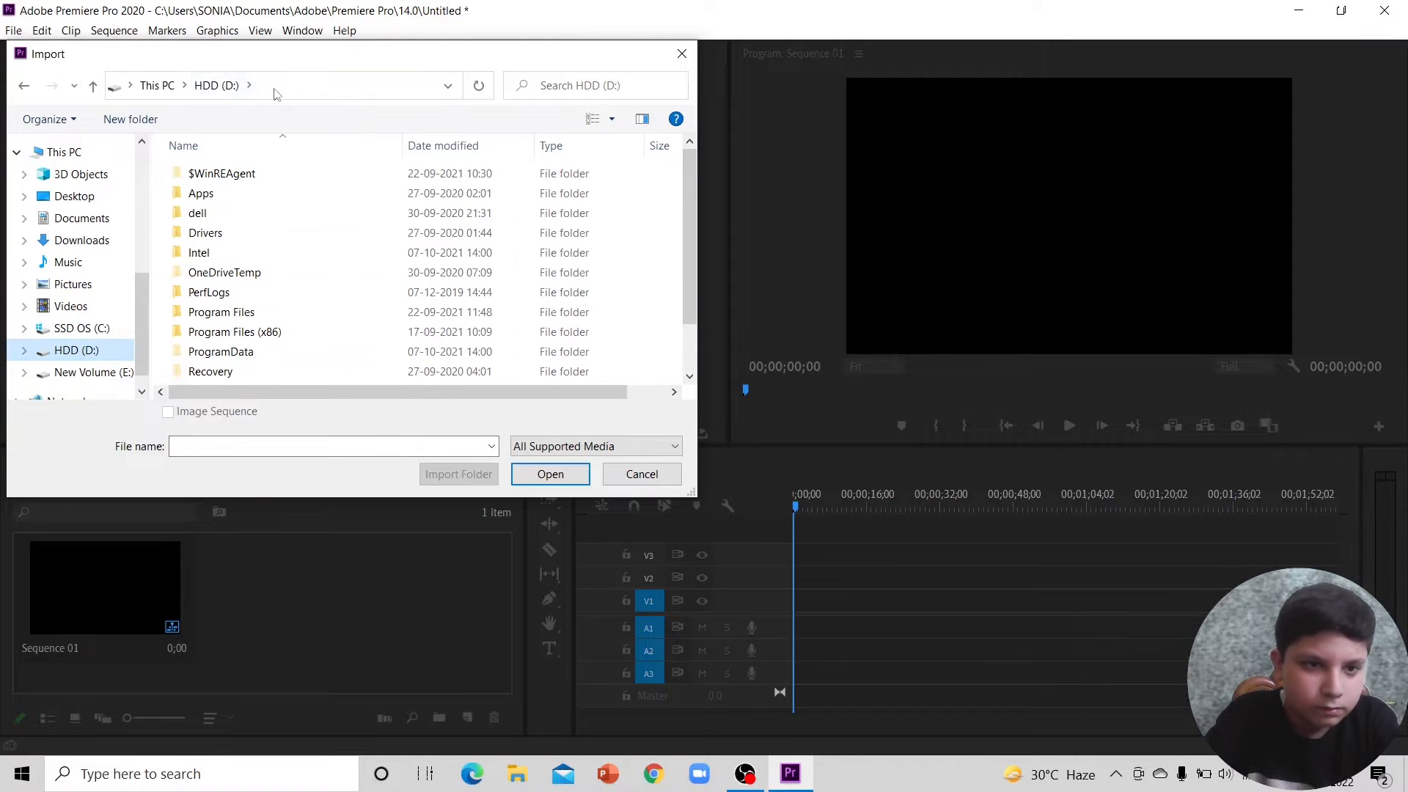
{"action": "left_click", "coordinate": [274, 89]}
{"action": "left_click", "coordinate": [282, 89]}
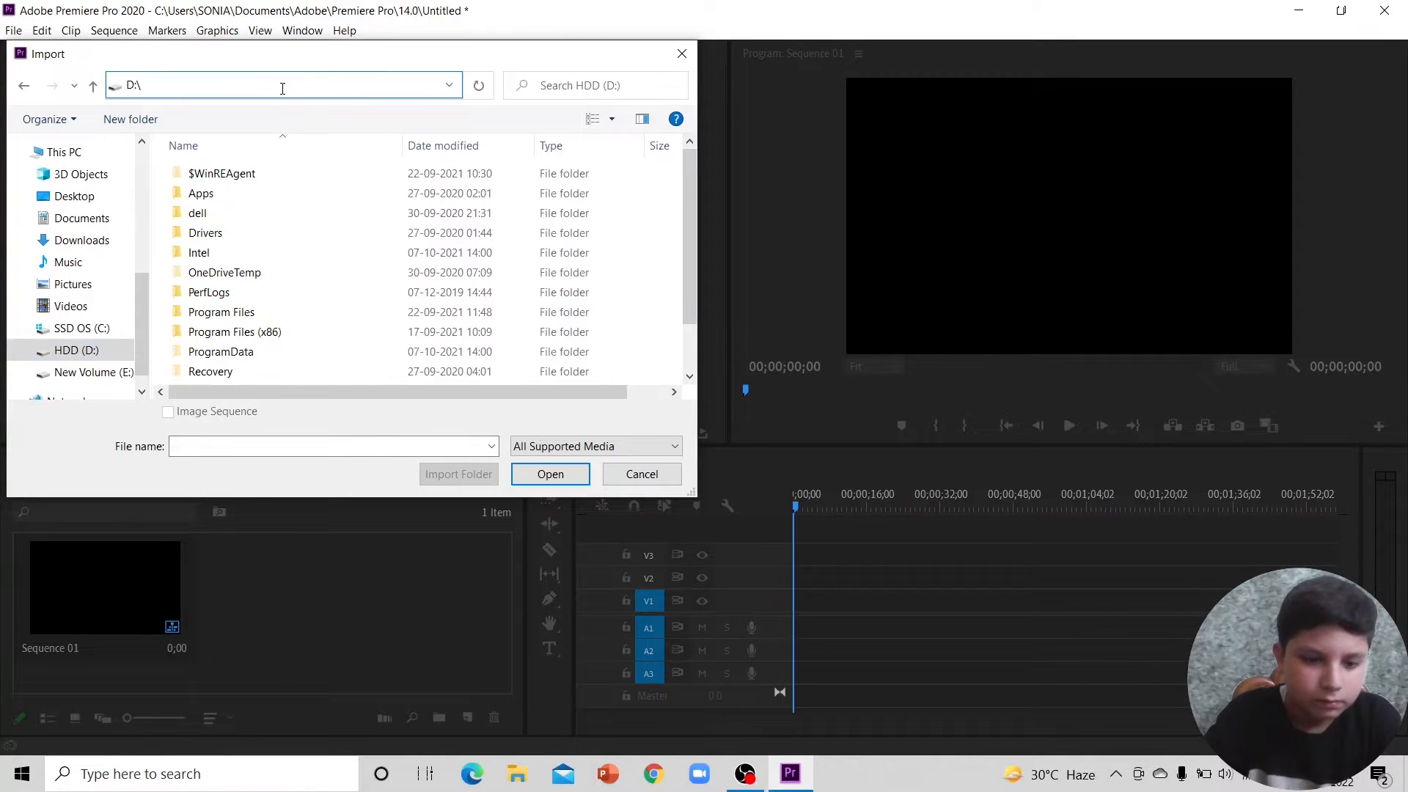
{"action": "type", "text": "Users"}
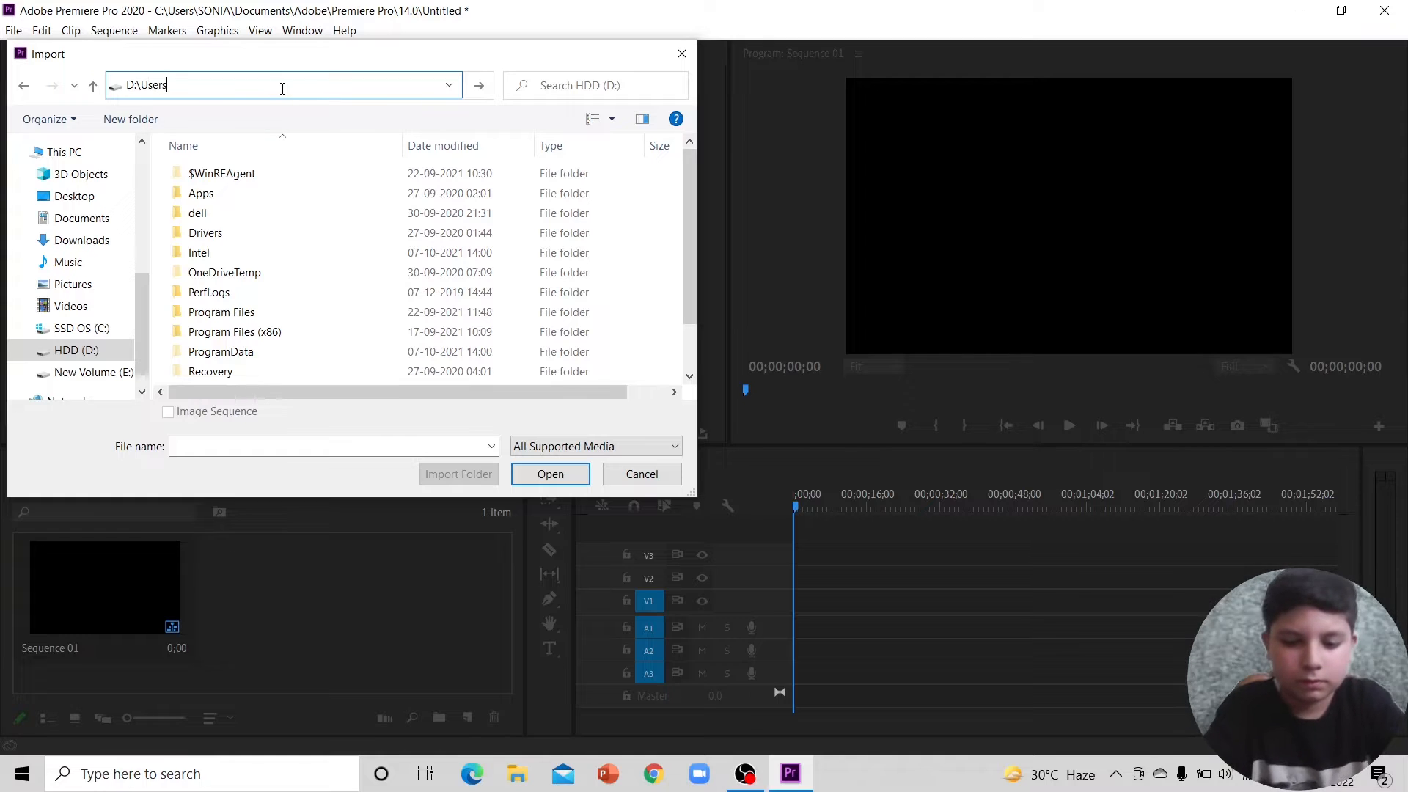
{"action": "type", "text": "\\"}
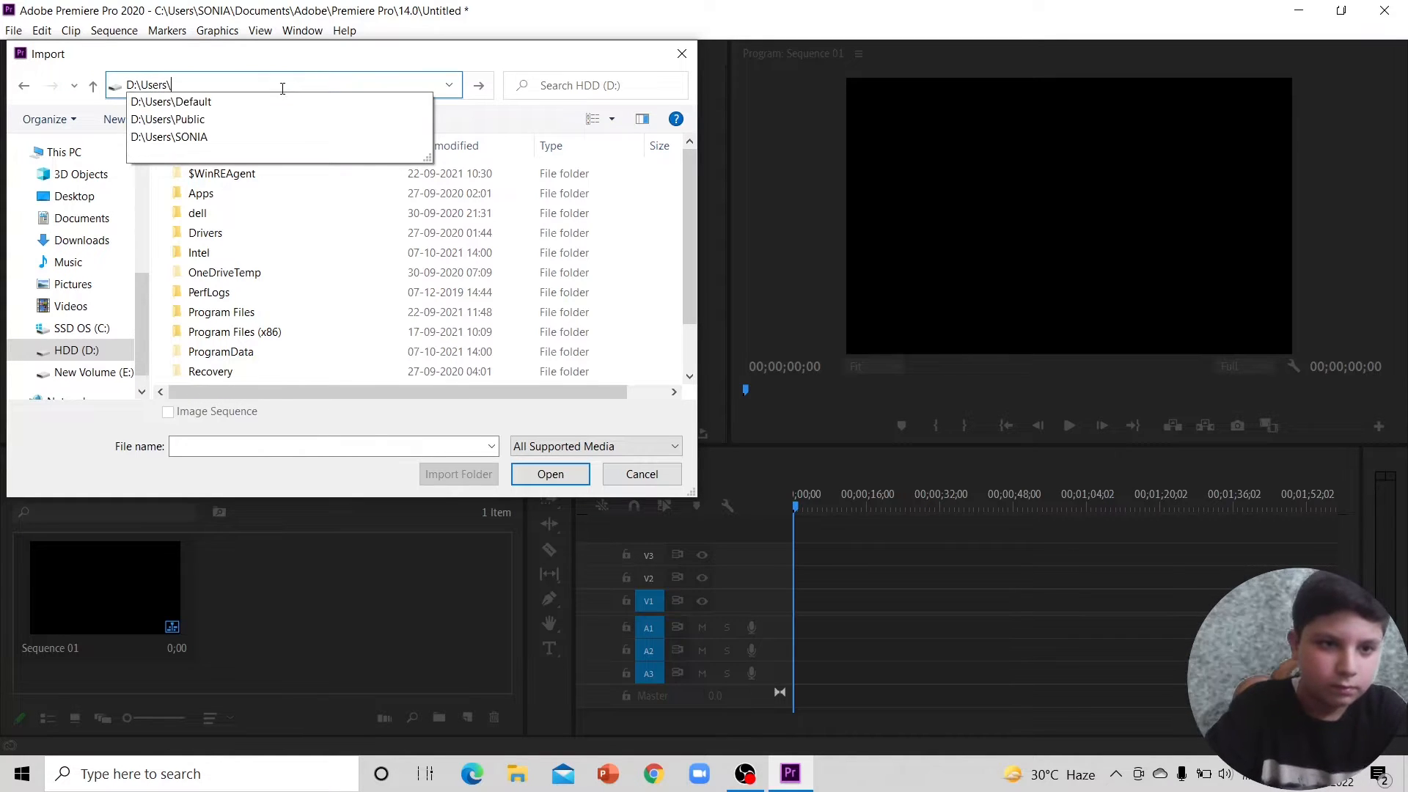
{"action": "left_click", "coordinate": [230, 138]}
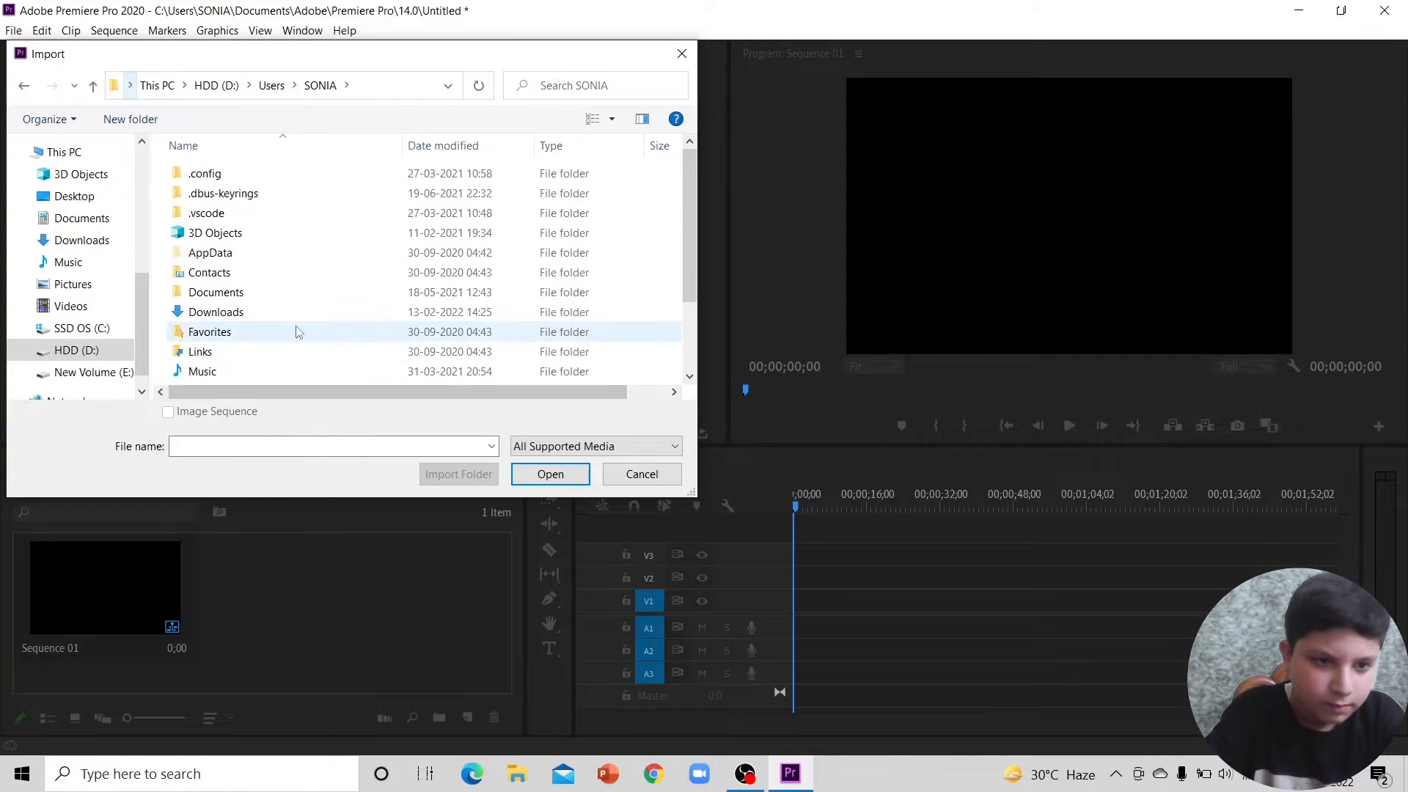
Step: Import neil creations logo.PNG from the Pictures folder inside OneDrive
{"action": "scroll", "coordinate": [285, 333], "scroll_direction": "down", "scroll_amount": 2}
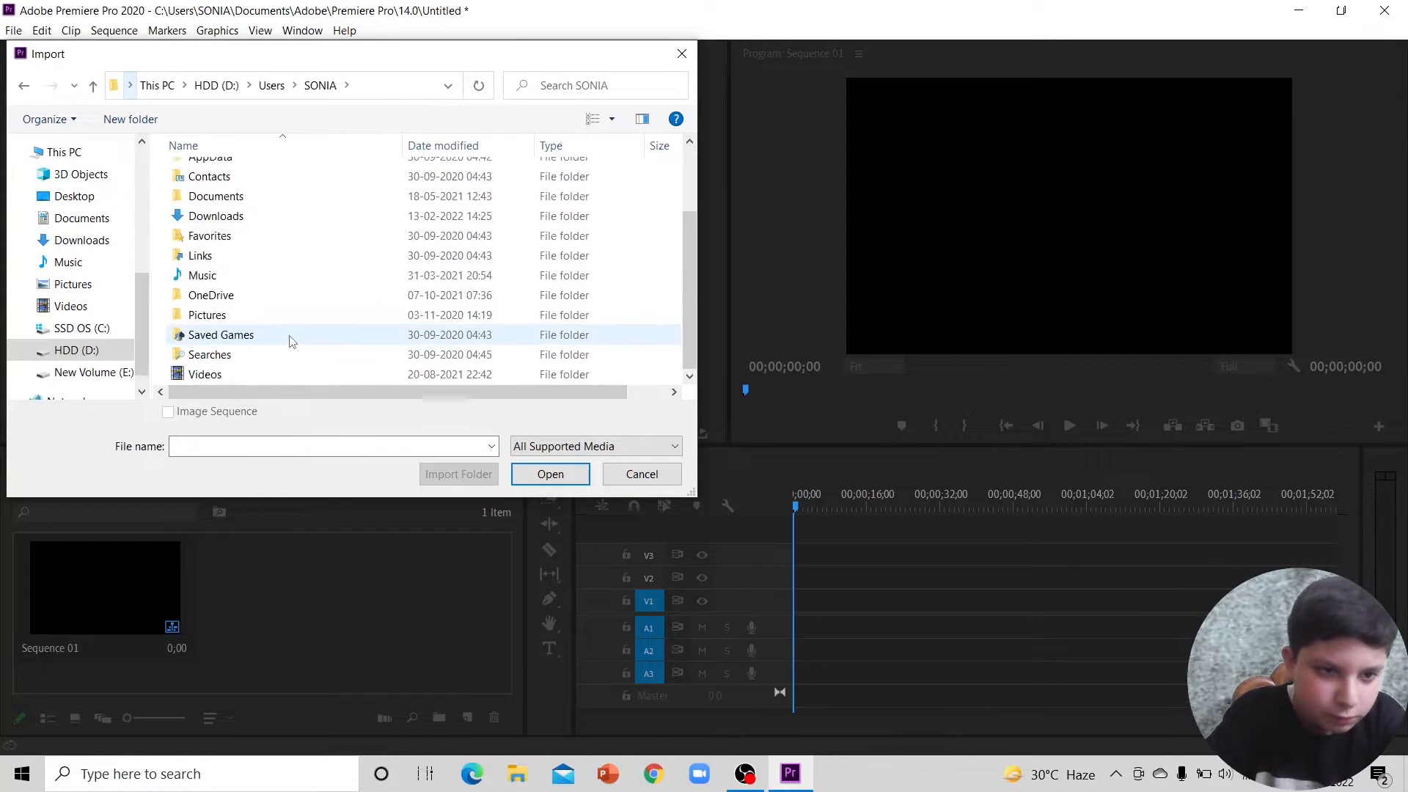
{"action": "left_click", "coordinate": [215, 295]}
{"action": "double_click", "coordinate": [215, 296]}
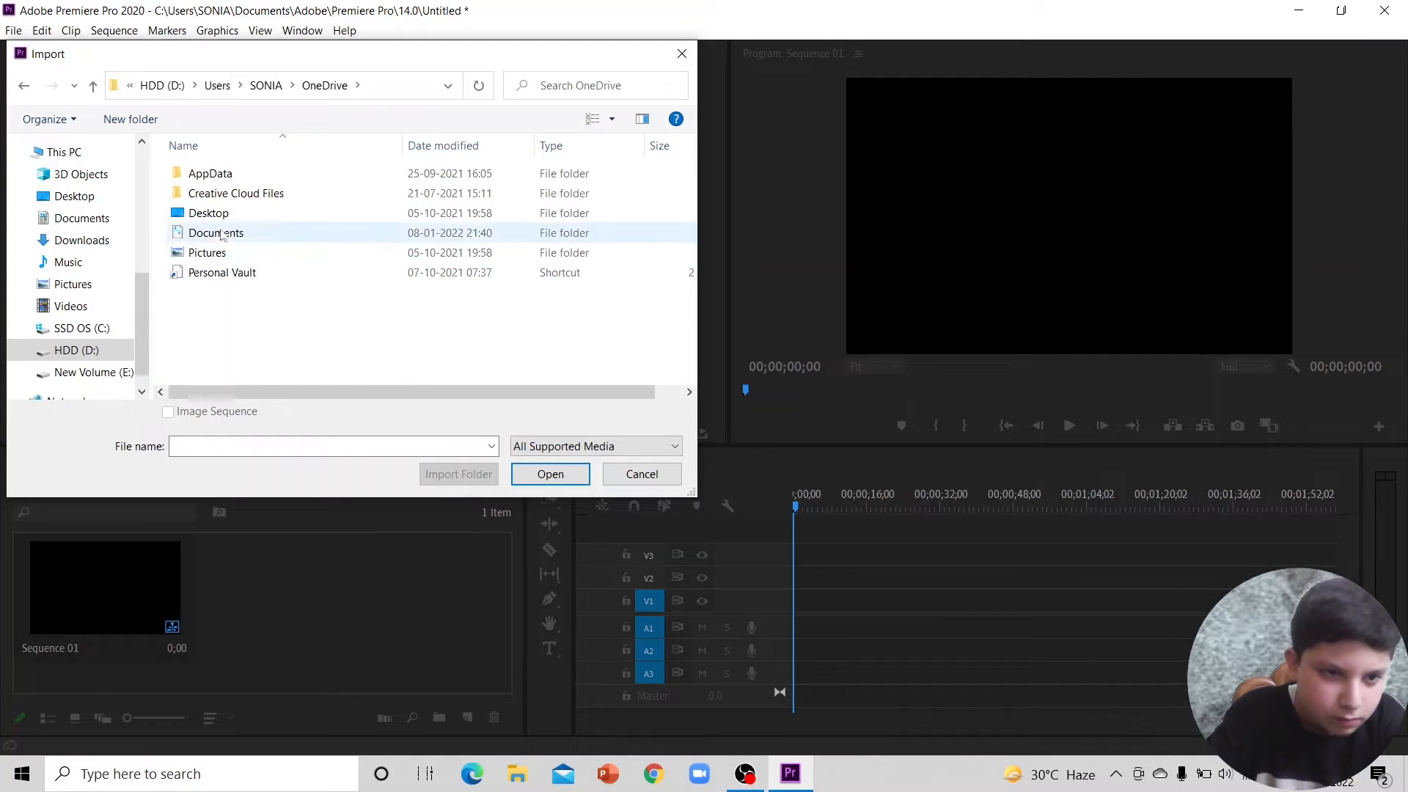
{"action": "double_click", "coordinate": [207, 253]}
{"action": "left_click", "coordinate": [179, 445]}
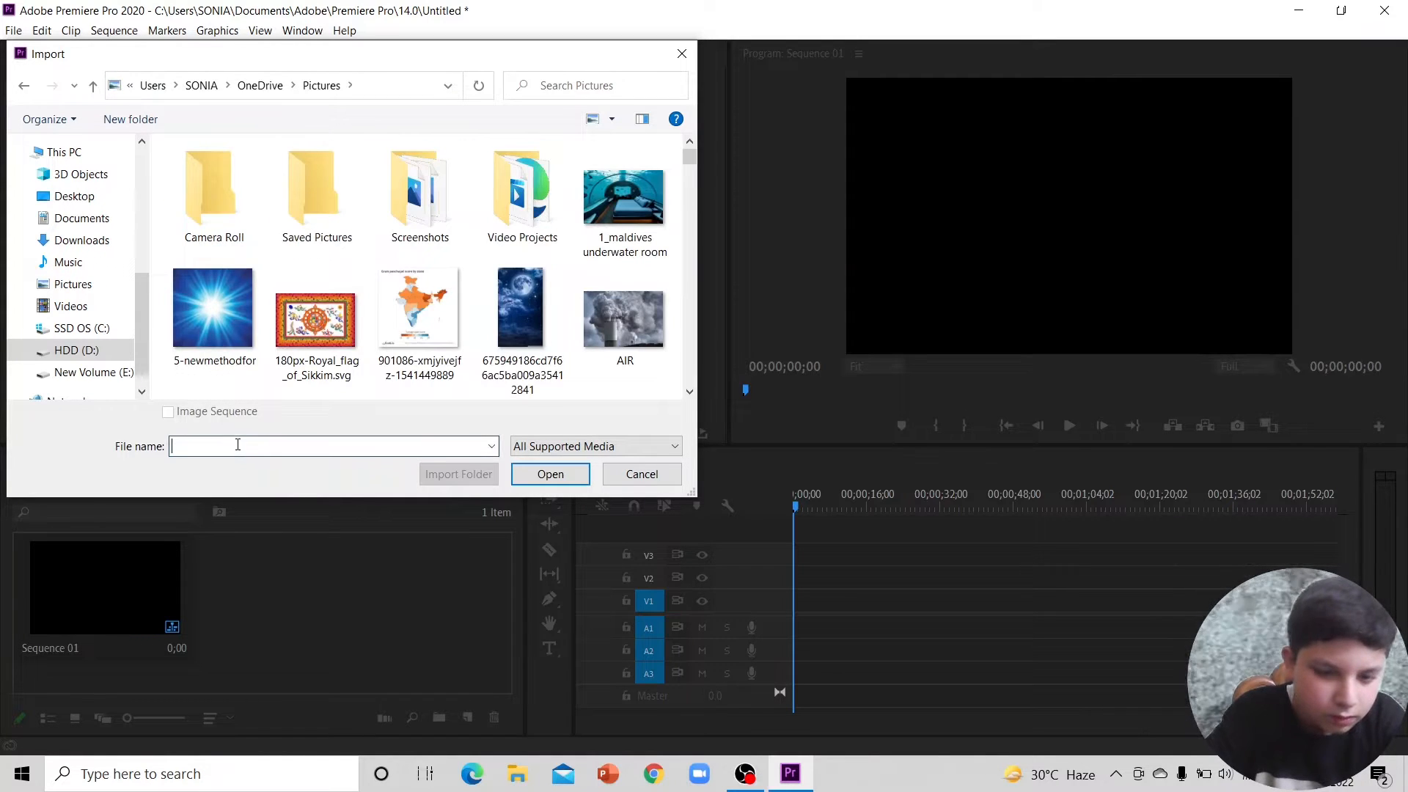
{"action": "type", "text": "nei"}
{"action": "key", "text": "Down"}
{"action": "key", "text": "Return"}
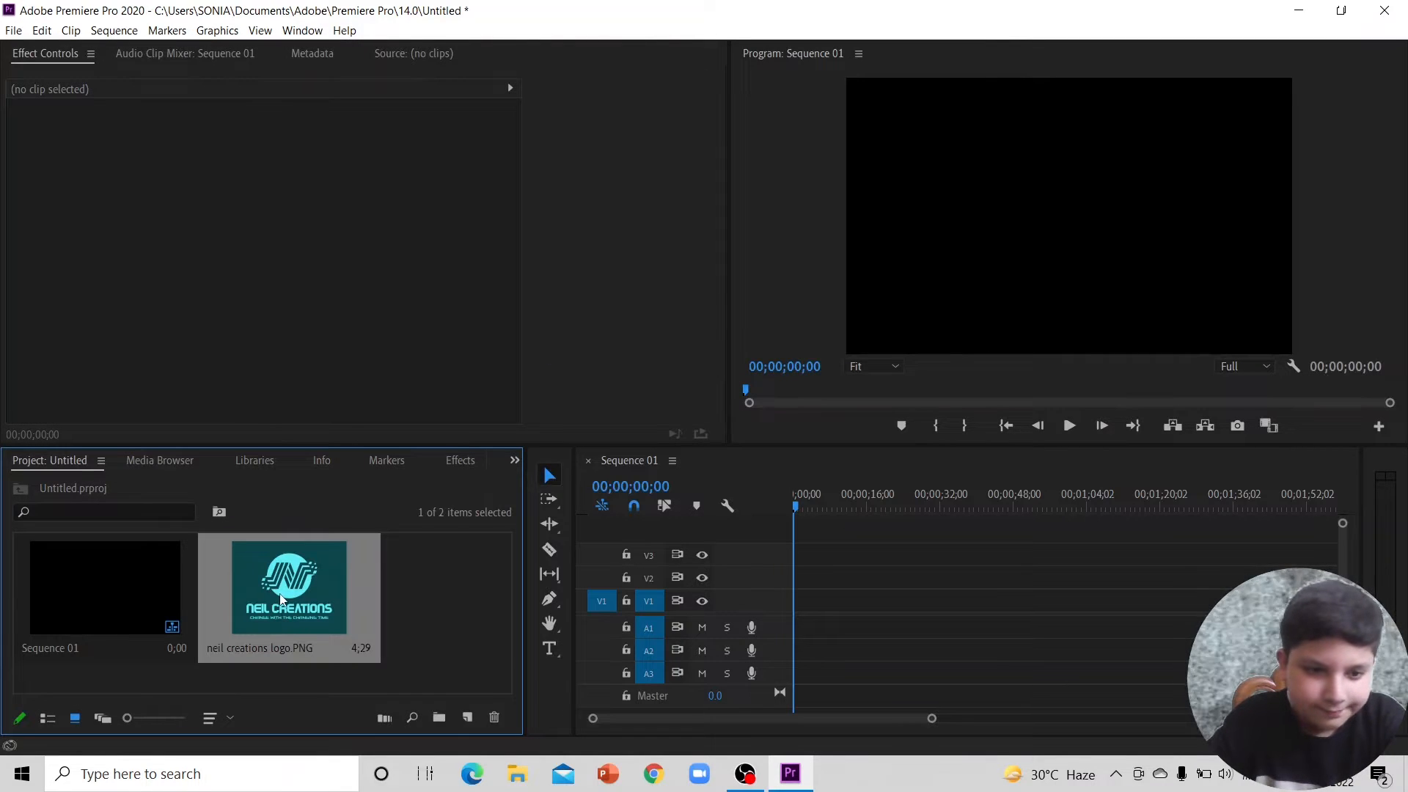
Step: Place the logo image at the start of video track V1 and set its scale to 60
{"action": "left_click_drag", "start_coordinate": [281, 599], "coordinate": [803, 601]}
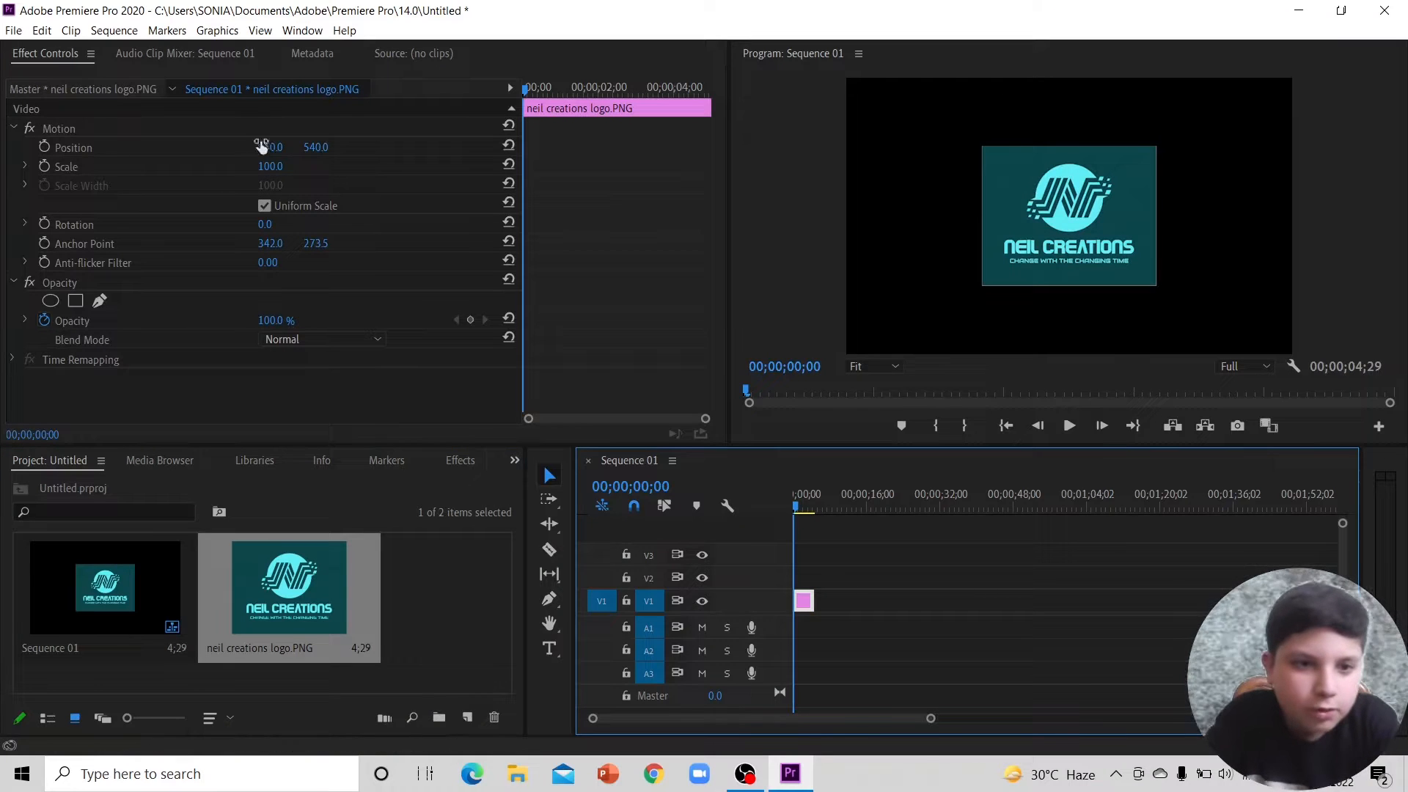
{"action": "mouse_move", "coordinate": [272, 176]}
{"action": "left_mouse_down"}
{"action": "mouse_move", "coordinate": [244, 170]}
{"action": "mouse_move", "coordinate": [283, 166]}
{"action": "left_mouse_up"}
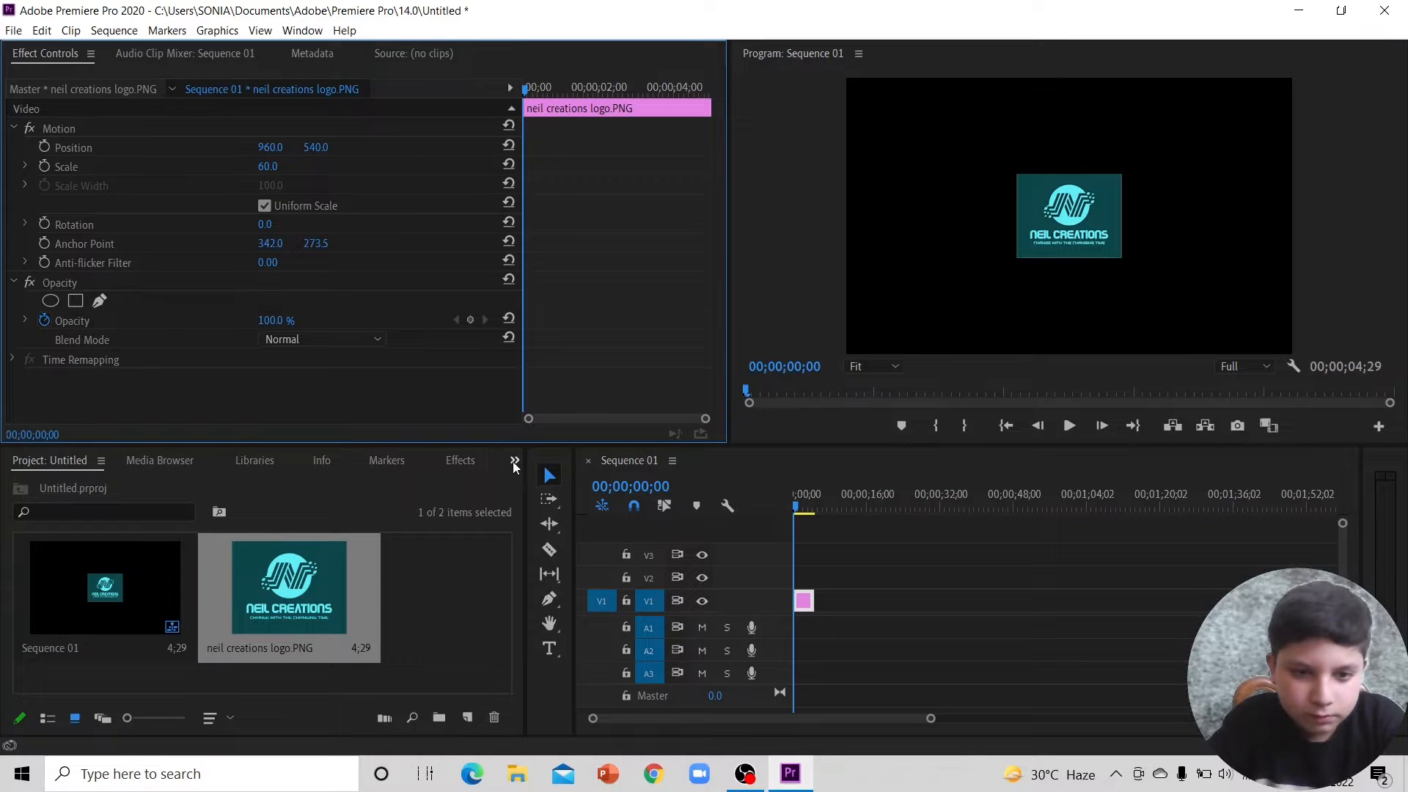
Step: Add an elliptical opacity mask to the logo clip and stretch it into a wide oval around the emblem and its text
{"action": "left_click", "coordinate": [53, 301]}
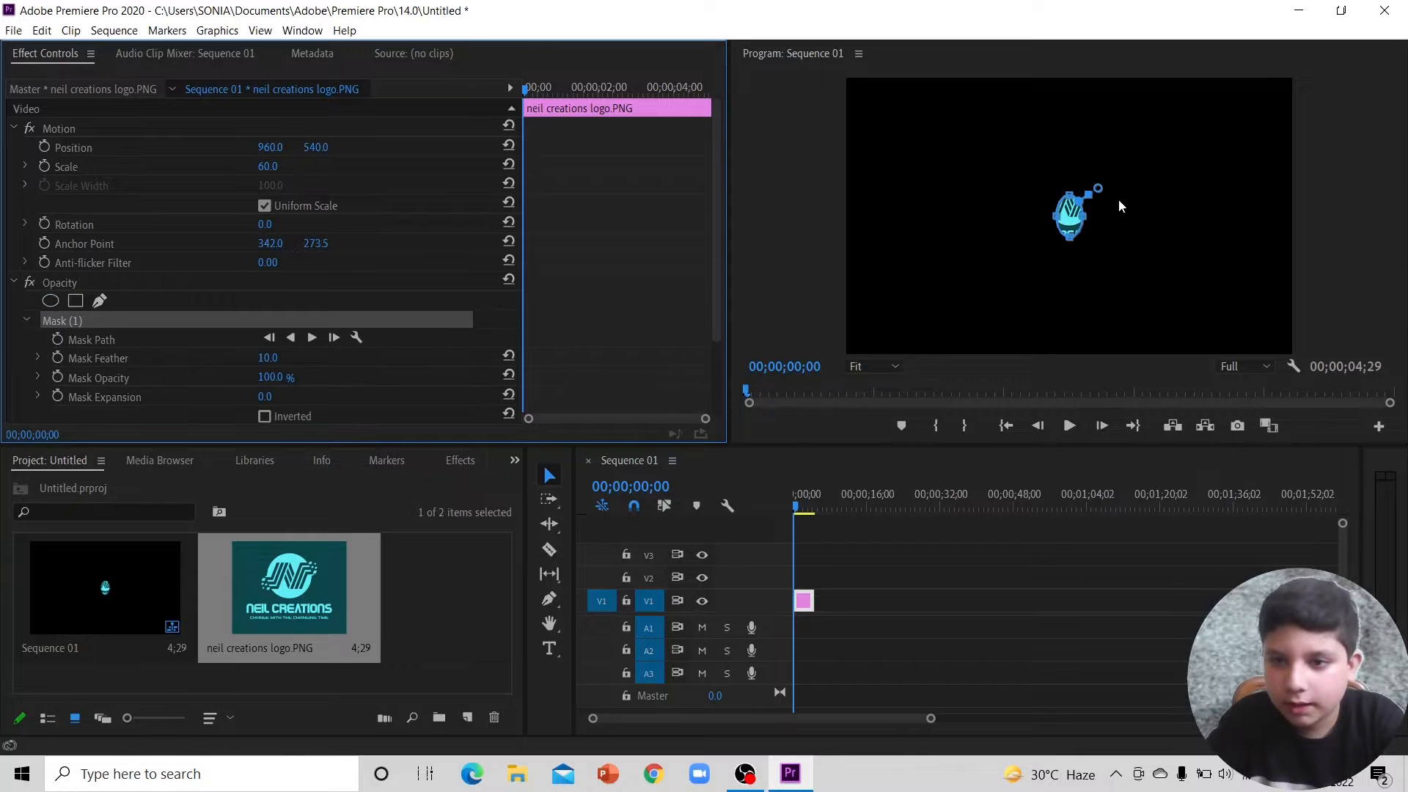
{"action": "mouse_move", "coordinate": [1073, 242]}
{"action": "left_mouse_down"}
{"action": "mouse_move", "coordinate": [1075, 284]}
{"action": "mouse_move", "coordinate": [1073, 258]}
{"action": "left_mouse_up"}
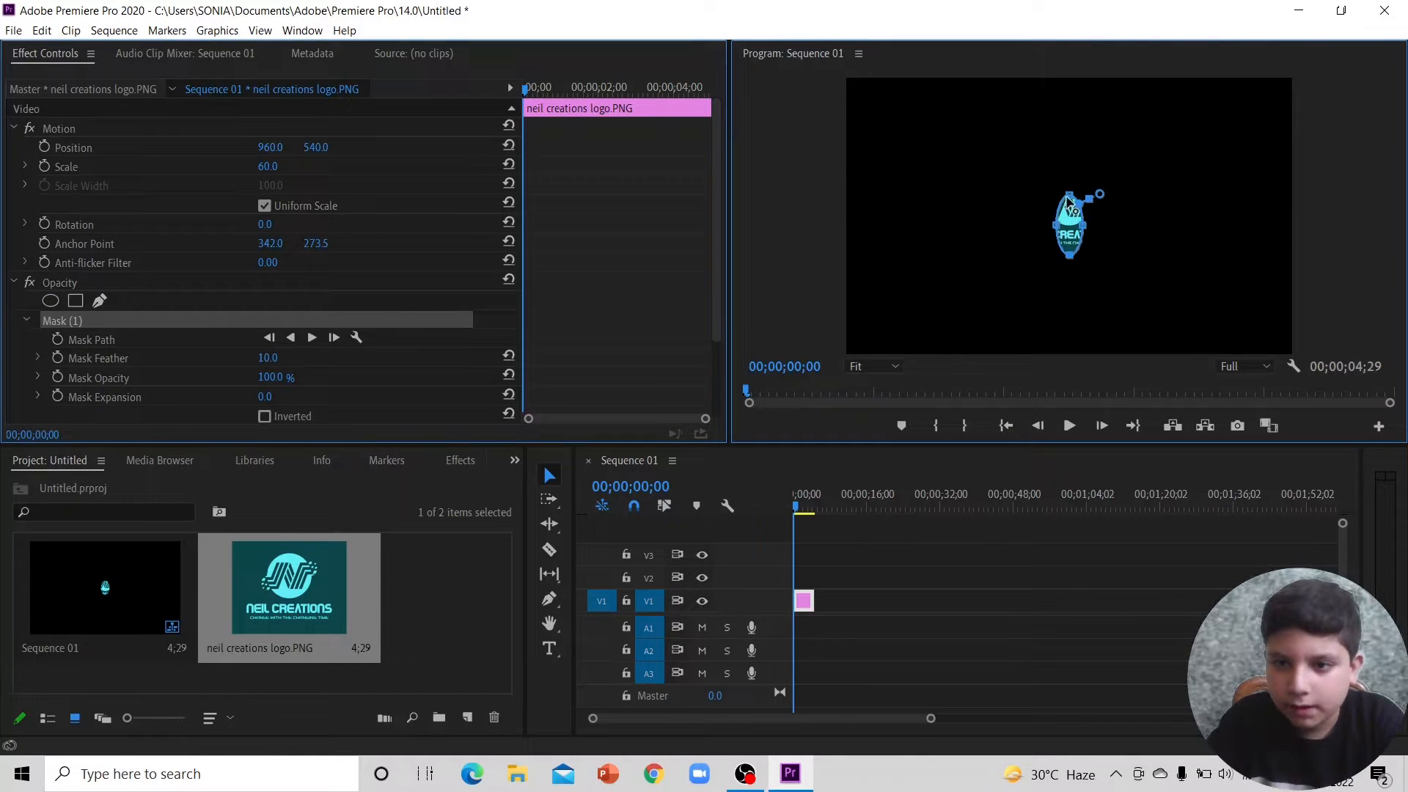
{"action": "mouse_move", "coordinate": [1071, 199]}
{"action": "left_mouse_down"}
{"action": "mouse_move", "coordinate": [1073, 154]}
{"action": "mouse_move", "coordinate": [1074, 183]}
{"action": "left_mouse_up"}
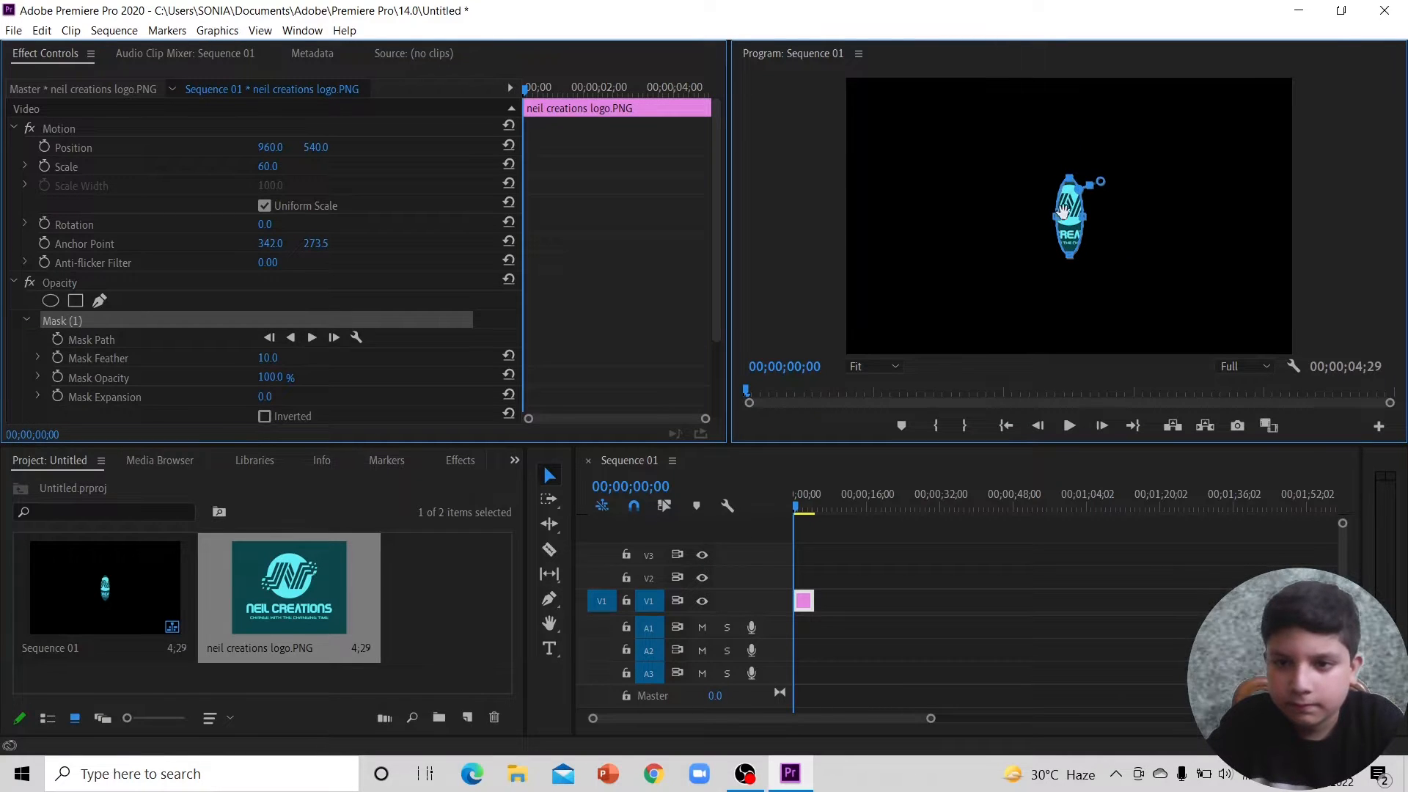
{"action": "left_click_drag", "start_coordinate": [1022, 218], "coordinate": [1020, 226]}
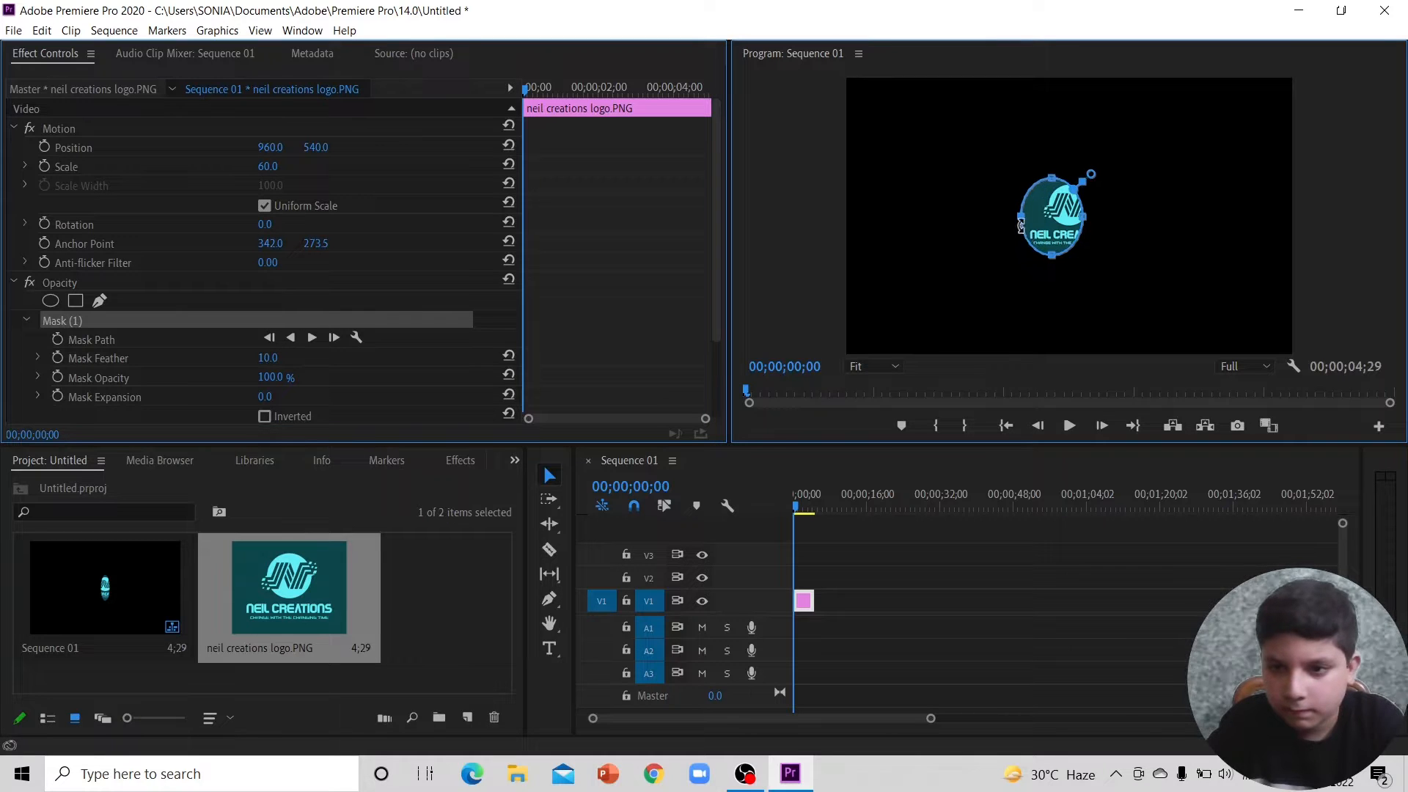
{"action": "left_click_drag", "start_coordinate": [1086, 221], "coordinate": [1119, 231]}
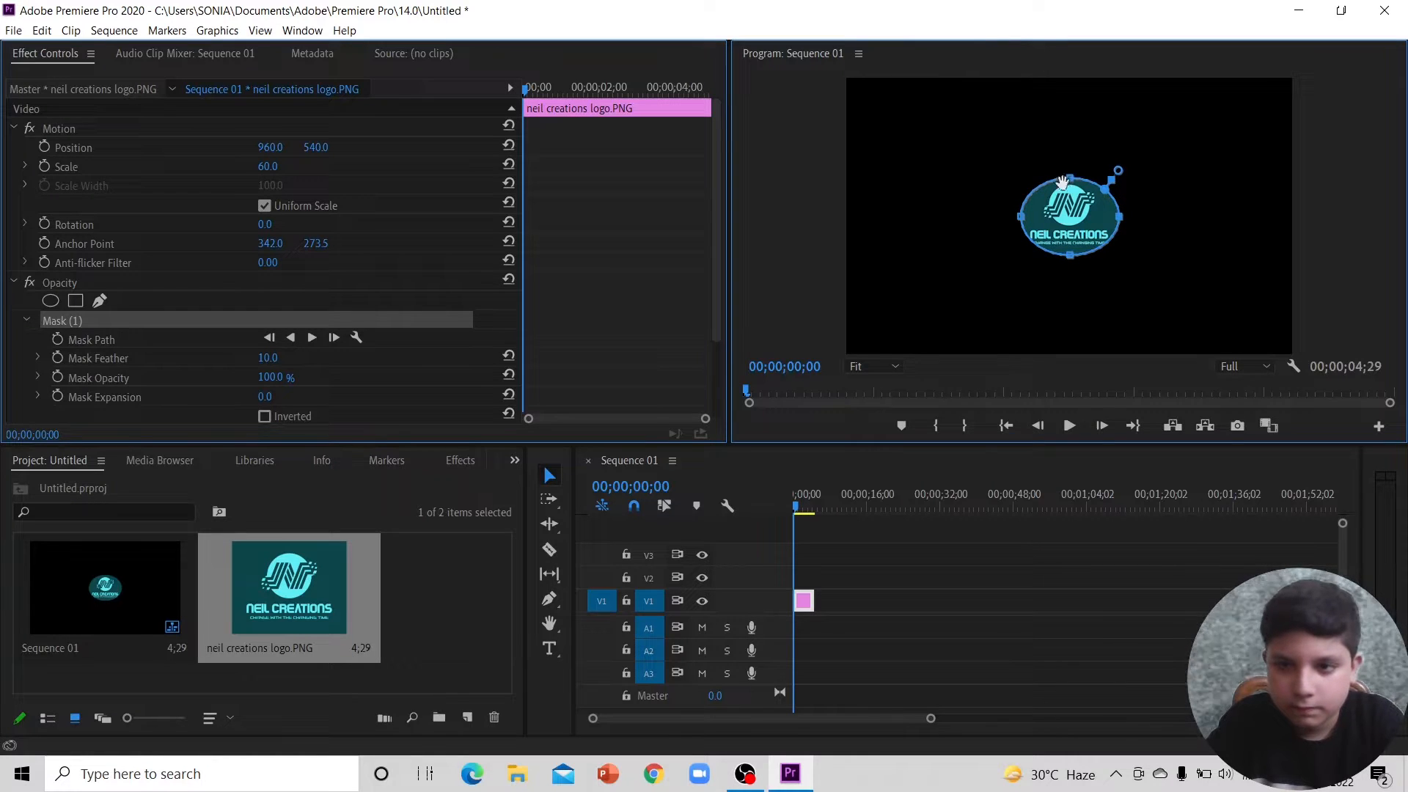
{"action": "left_click_drag", "start_coordinate": [1038, 194], "coordinate": [1035, 192]}
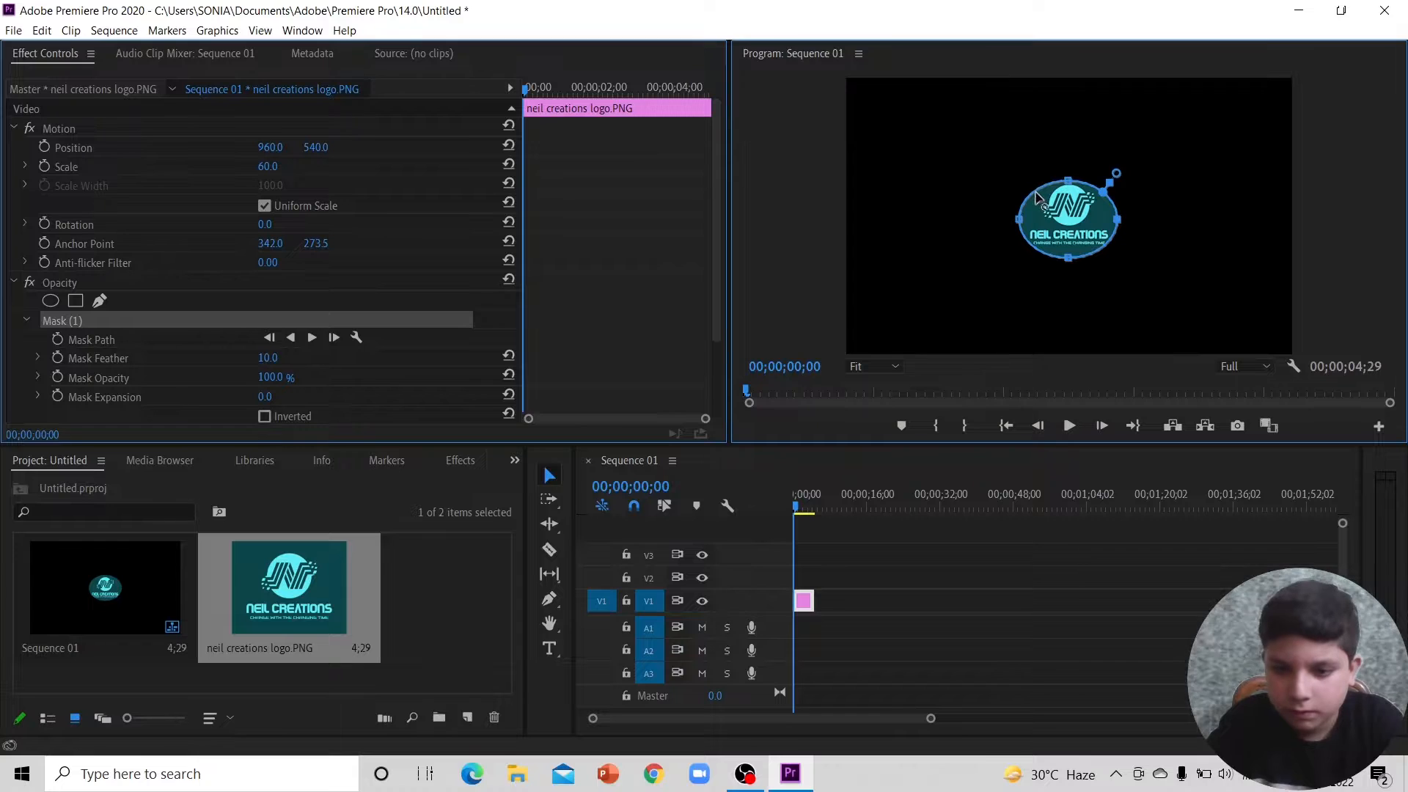
{"action": "left_click", "coordinate": [915, 613]}
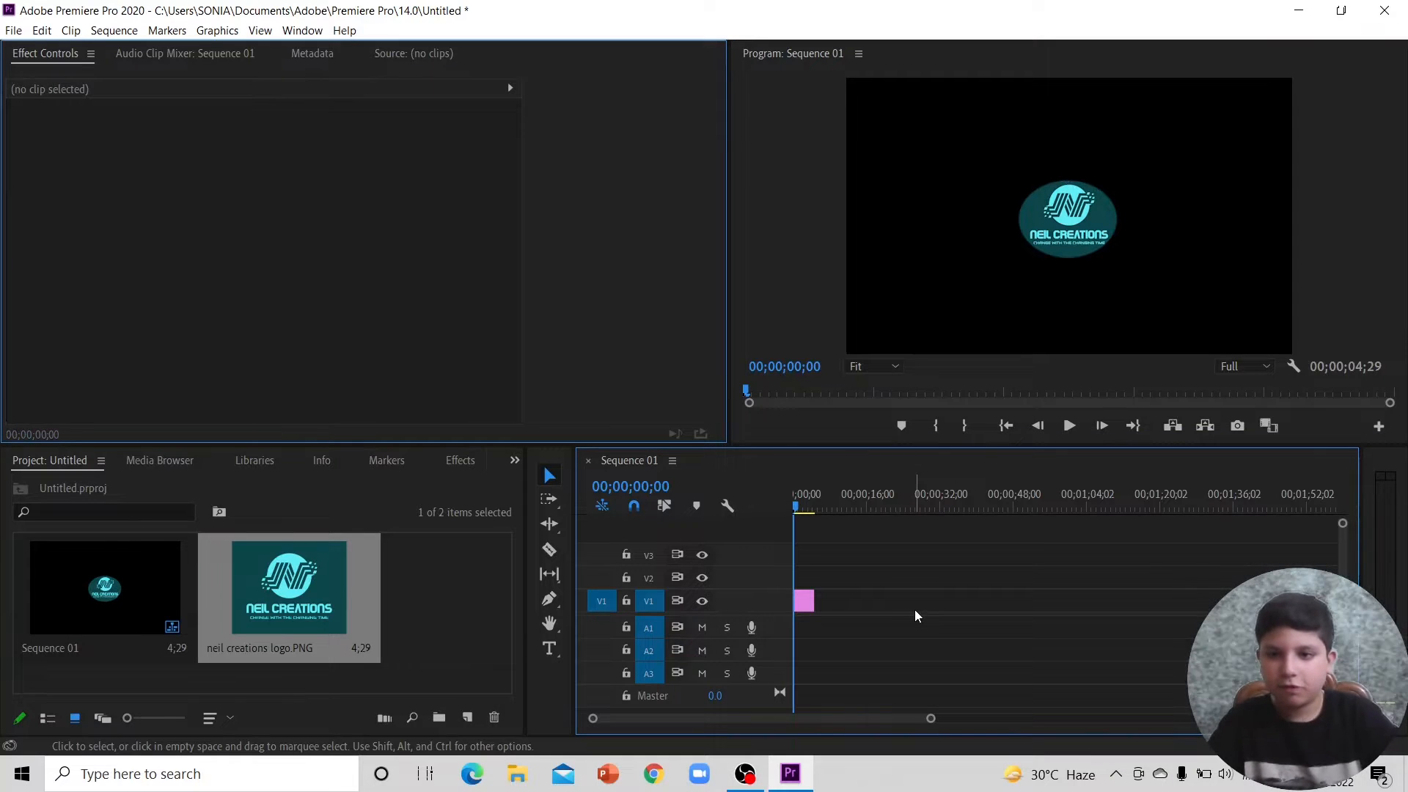
Step: Move the masked logo clip to the lower-left corner of the frame, at position 226, 909
{"action": "left_click", "coordinate": [804, 600]}
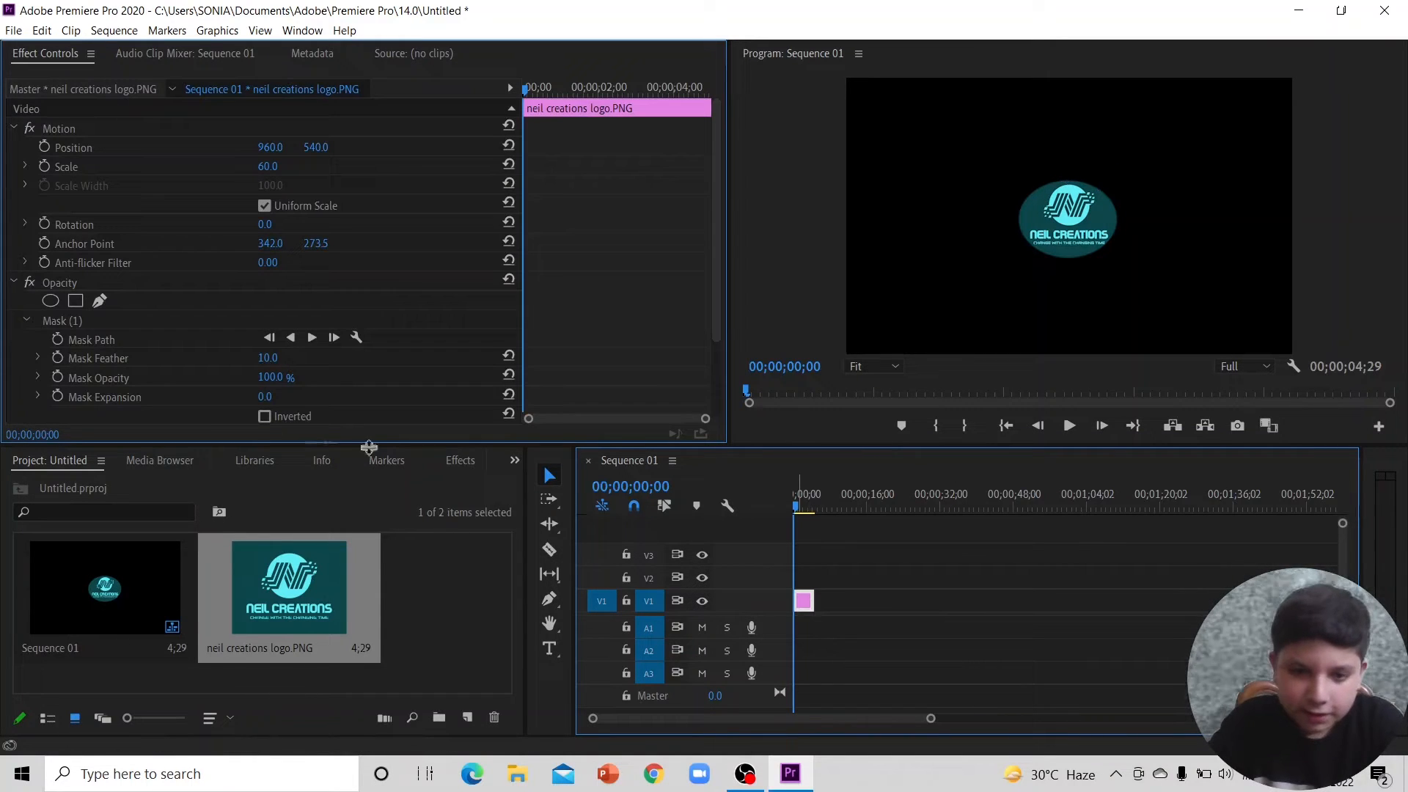
{"action": "scroll", "coordinate": [449, 367], "scroll_direction": "down", "scroll_amount": 2}
{"action": "scroll", "coordinate": [450, 367], "scroll_direction": "up", "scroll_amount": 2}
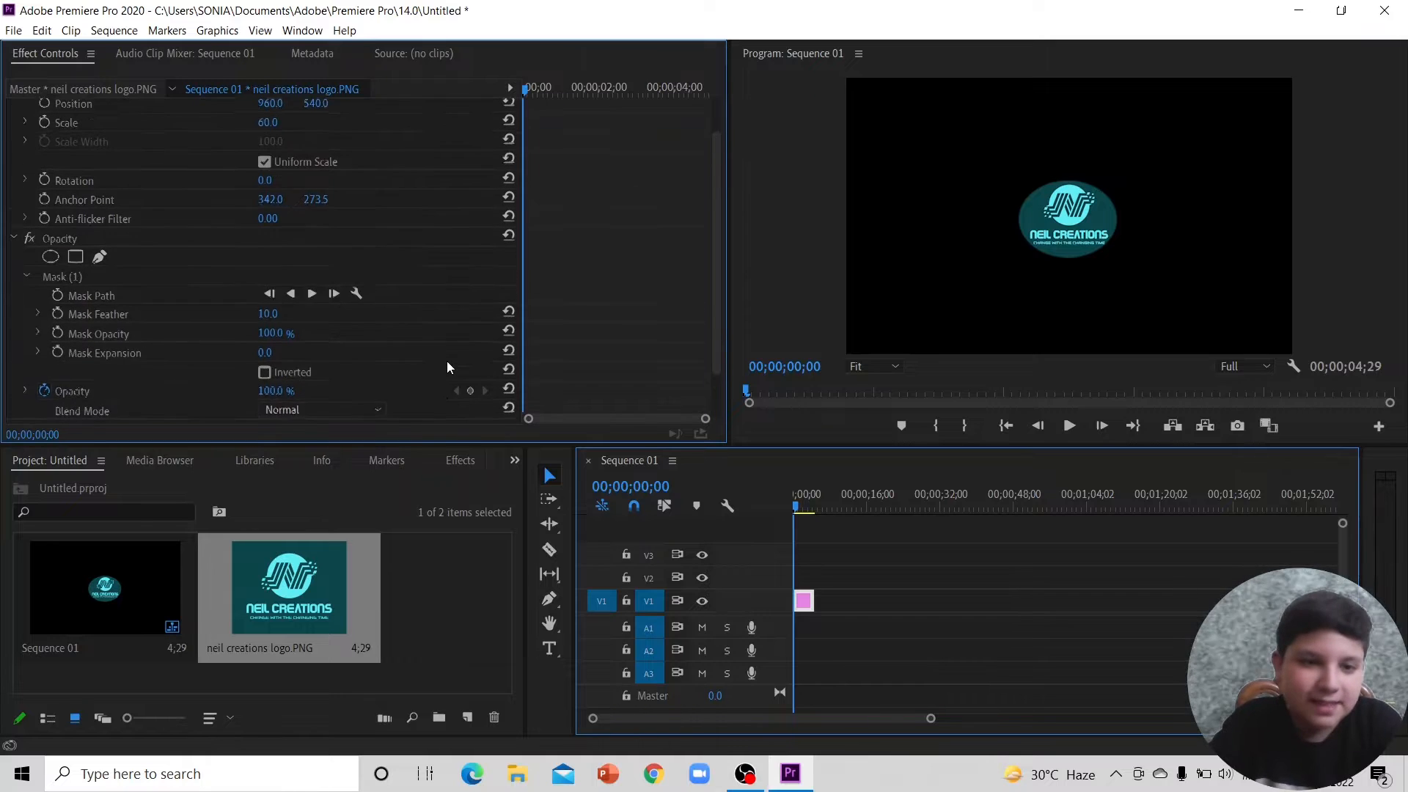
{"action": "scroll", "coordinate": [450, 367], "scroll_direction": "down", "scroll_amount": 1}
{"action": "scroll", "coordinate": [449, 367], "scroll_direction": "down", "scroll_amount": 1}
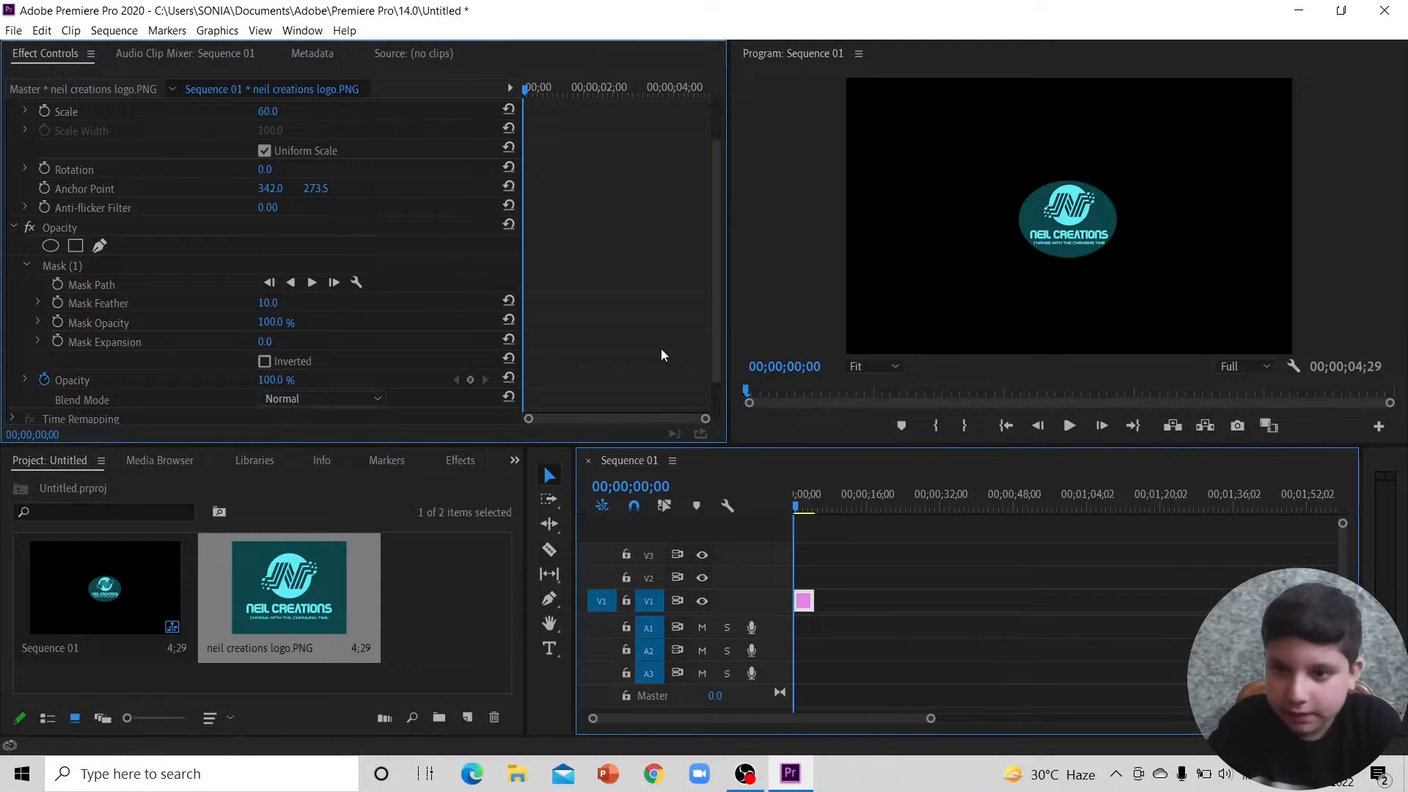
{"action": "scroll", "coordinate": [459, 292], "scroll_direction": "up", "scroll_amount": 3}
{"action": "left_click_drag", "start_coordinate": [318, 148], "coordinate": [549, 149]}
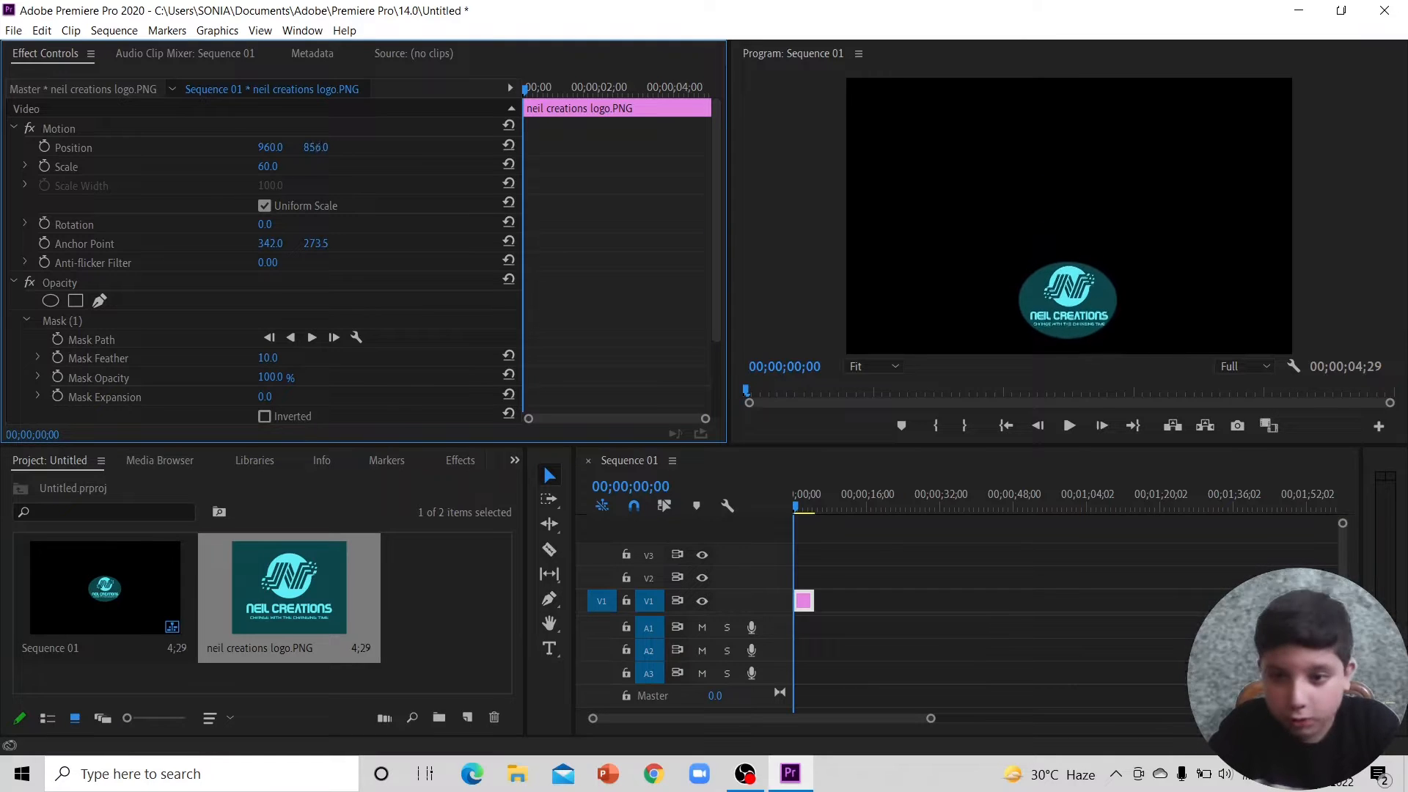
{"action": "left_click_drag", "start_coordinate": [271, 147], "coordinate": [18, 147]}
{"action": "left_click_drag", "start_coordinate": [315, 147], "coordinate": [184, 148]}
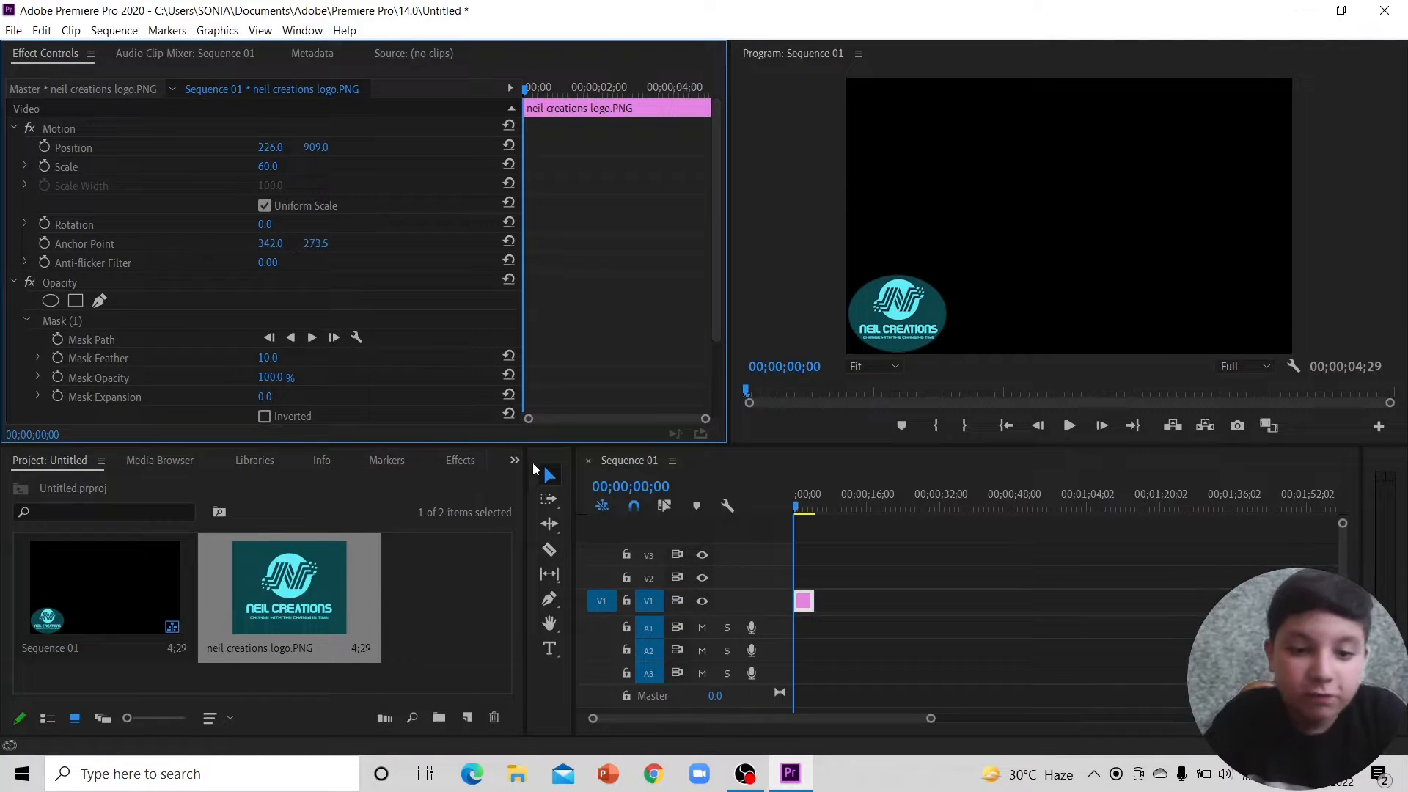
{"action": "left_click", "coordinate": [460, 461]}
{"action": "left_click", "coordinate": [29, 460]}
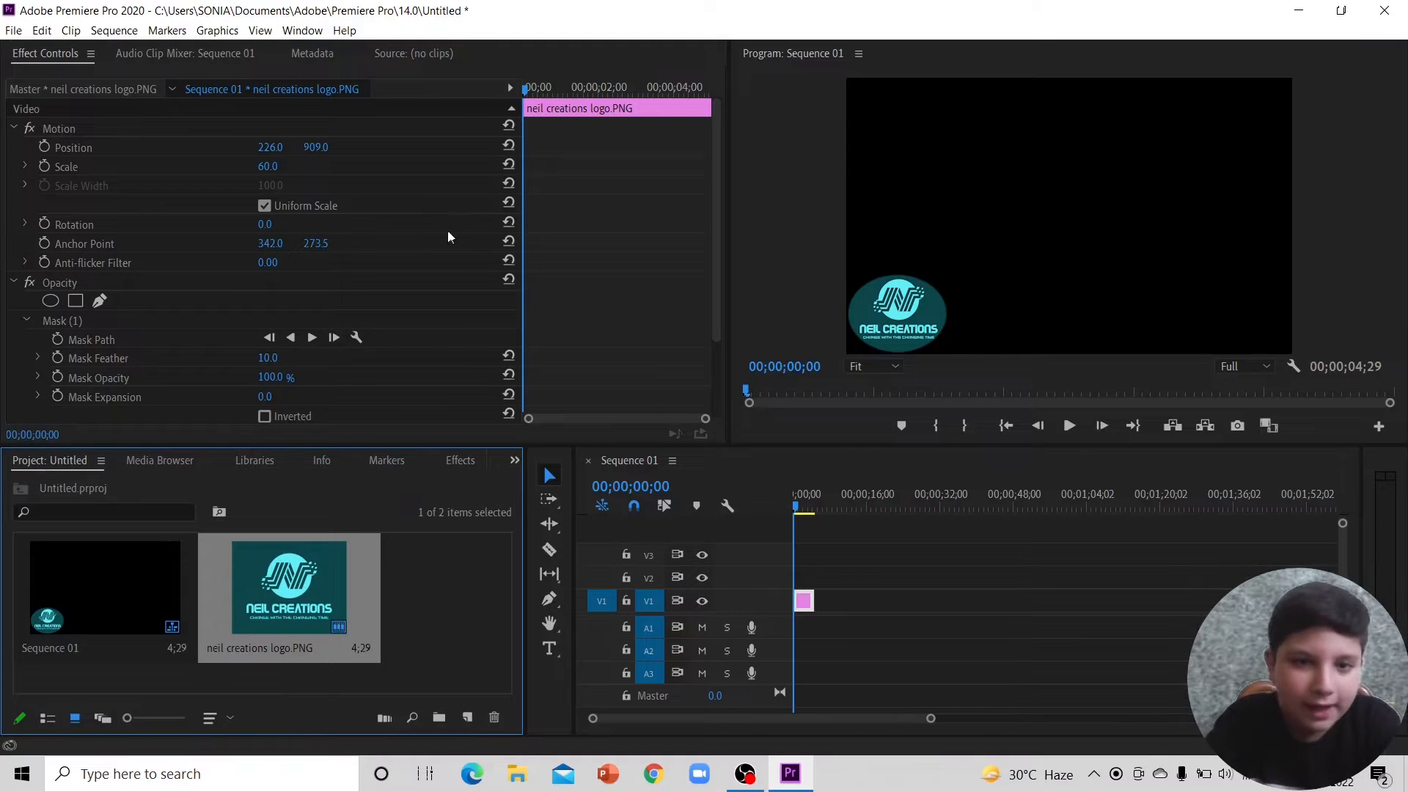
{"action": "left_click", "coordinate": [612, 182]}
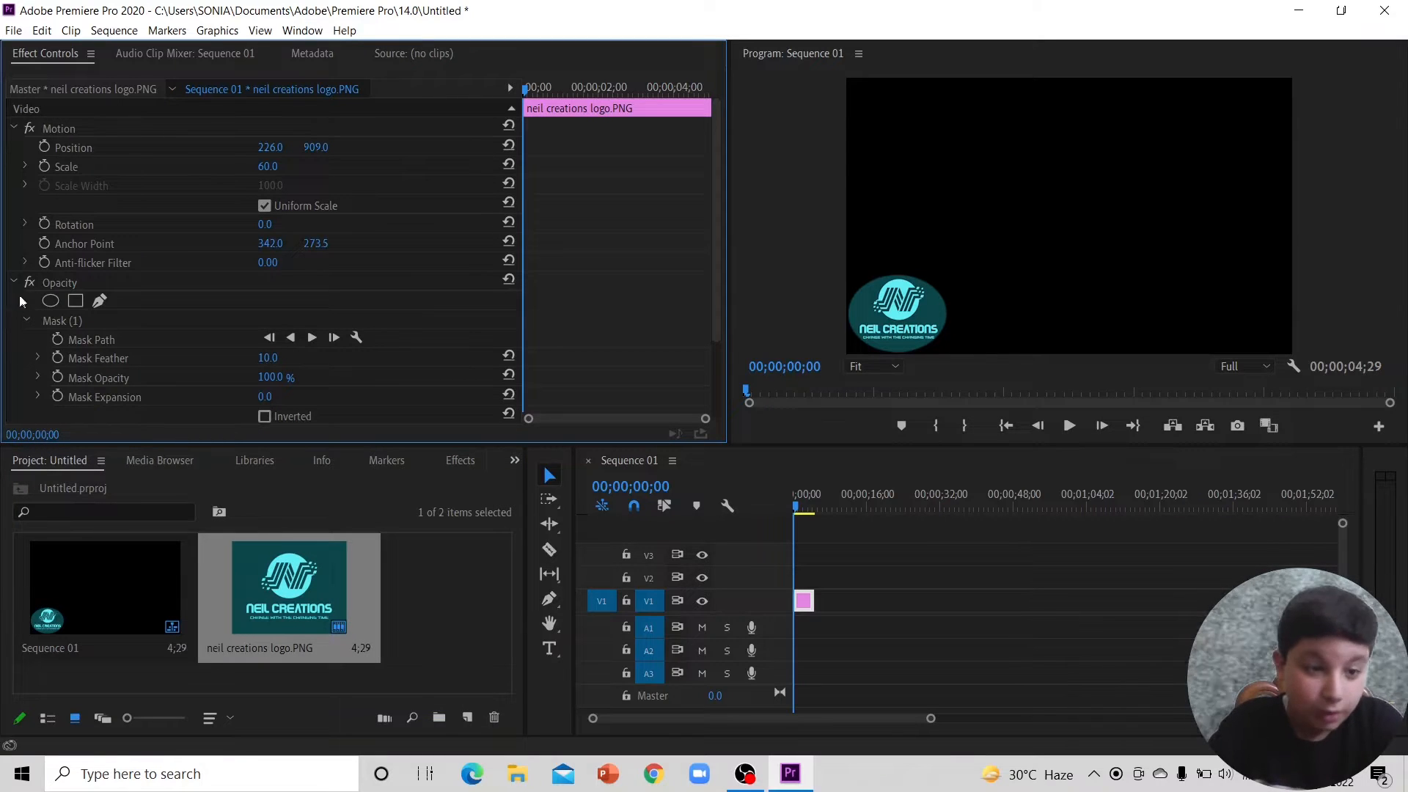
Step: Turn on Position keyframing for the logo clip at 00;00;00;00, with the logo at 226, 909
{"action": "left_click", "coordinate": [97, 130]}
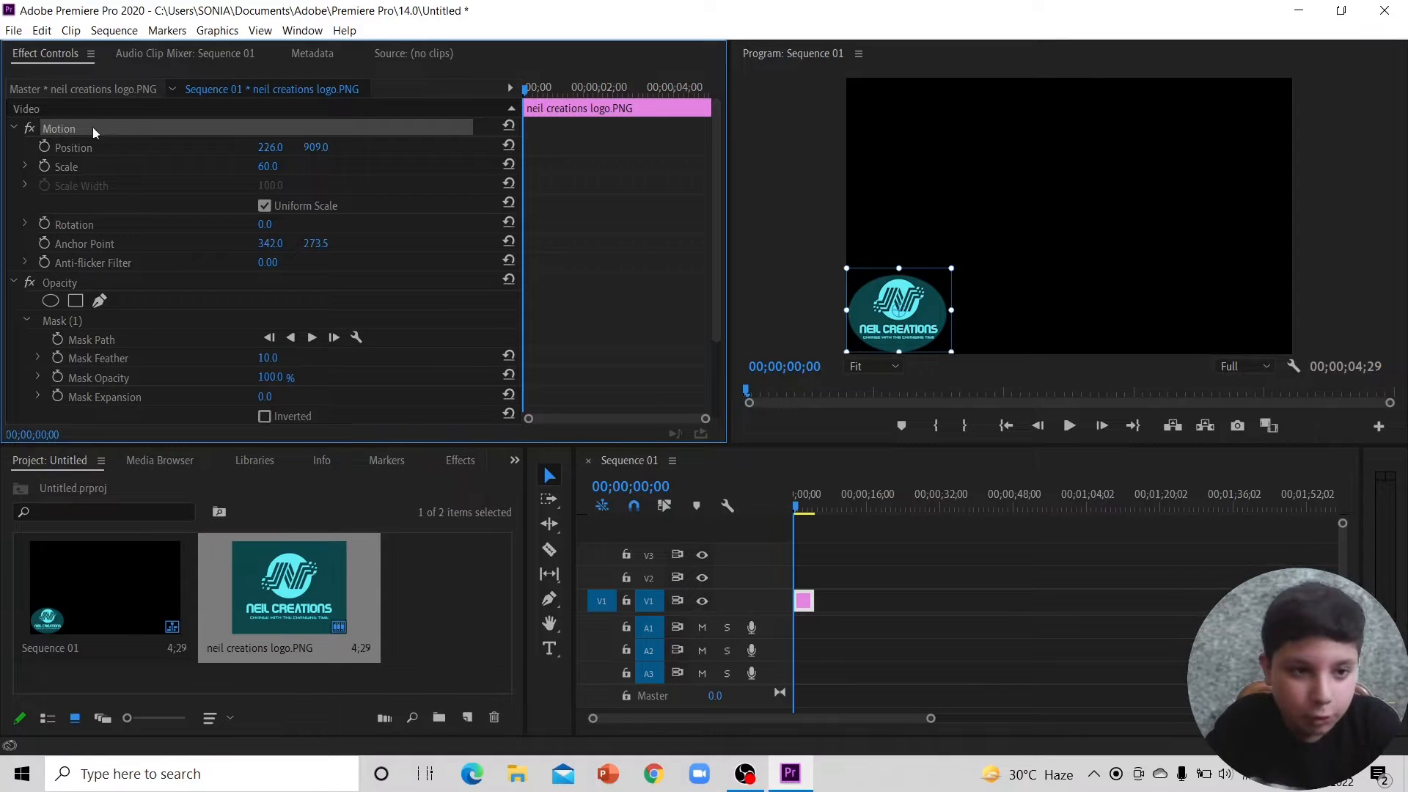
{"action": "left_click", "coordinate": [111, 148]}
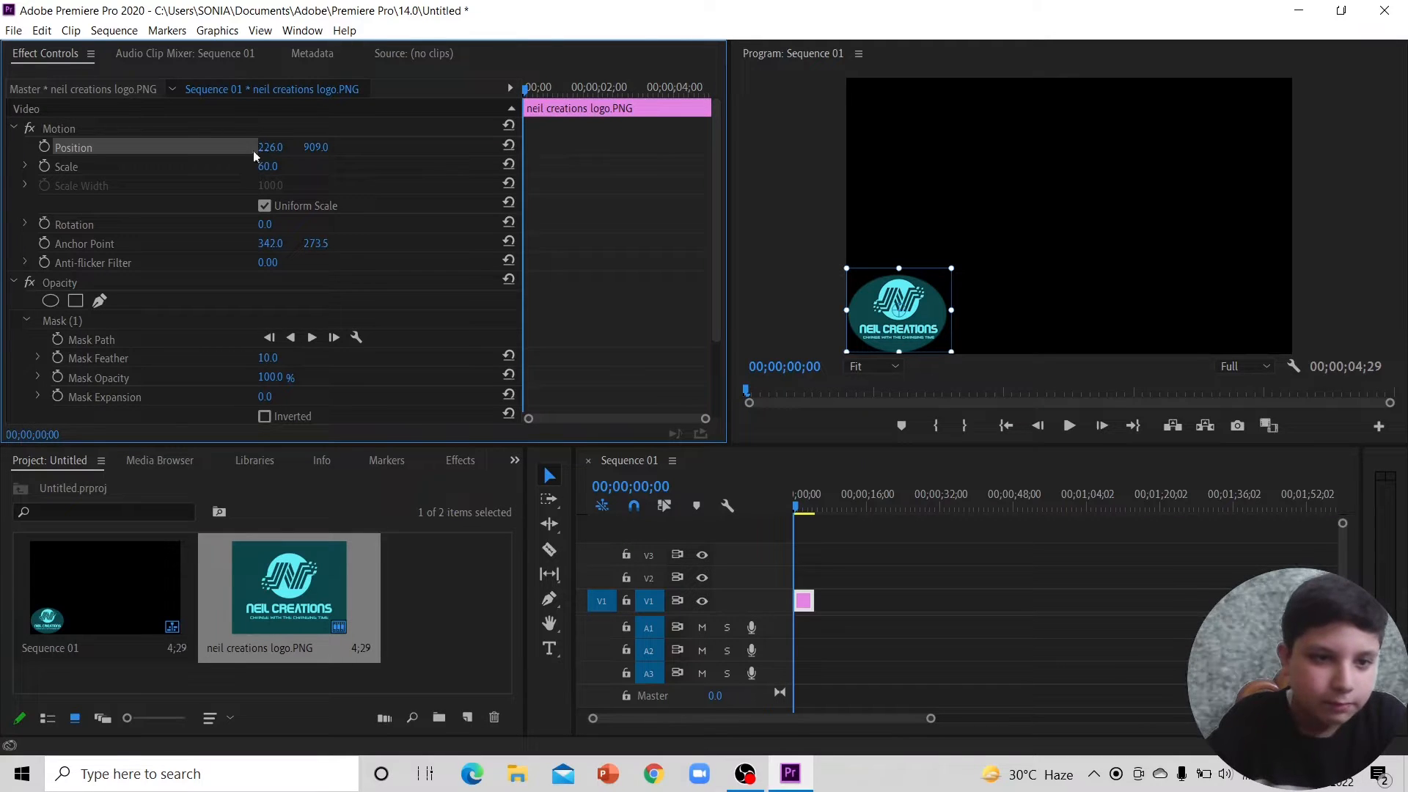
{"action": "left_click", "coordinate": [44, 147]}
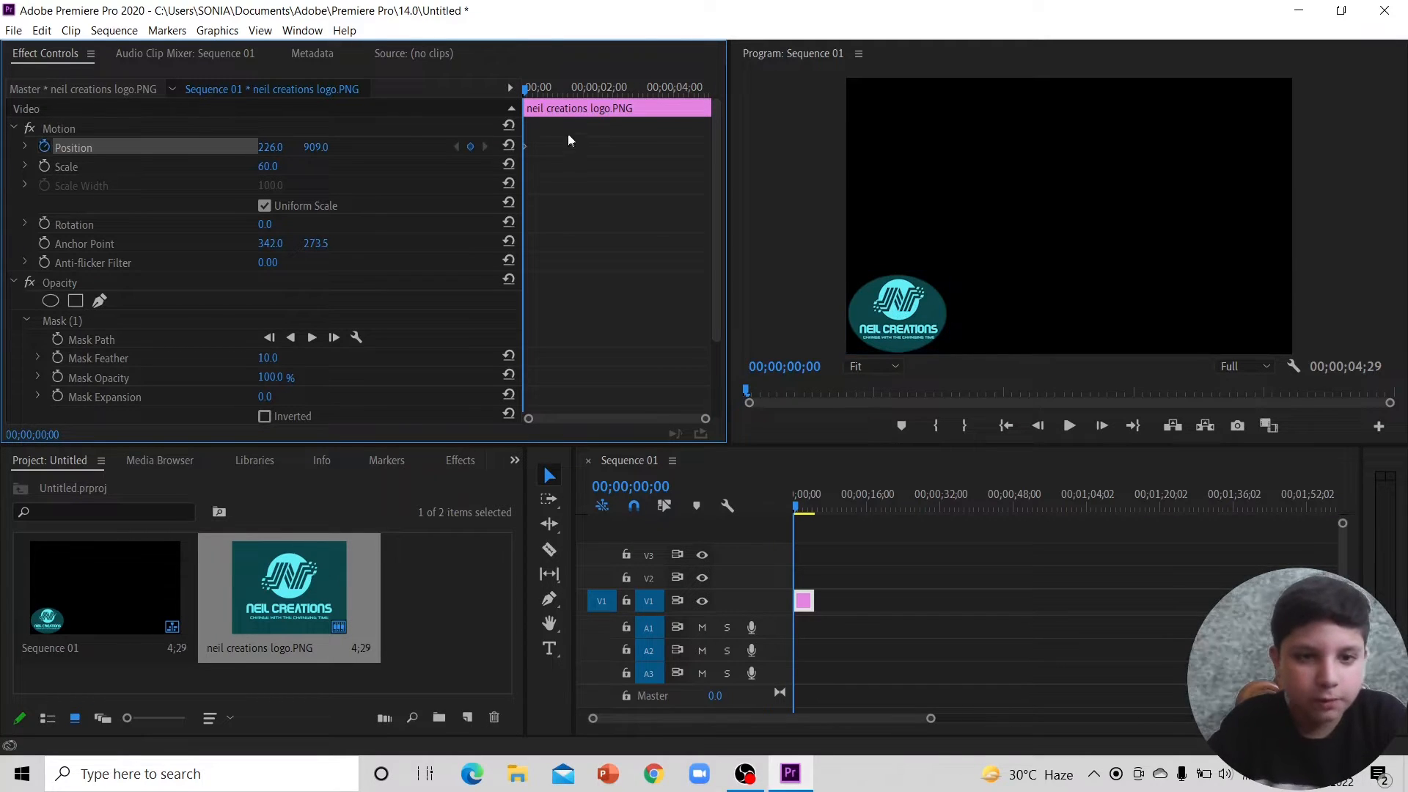
{"action": "left_click_drag", "start_coordinate": [536, 85], "coordinate": [768, 119]}
{"action": "key", "text": "Left"}
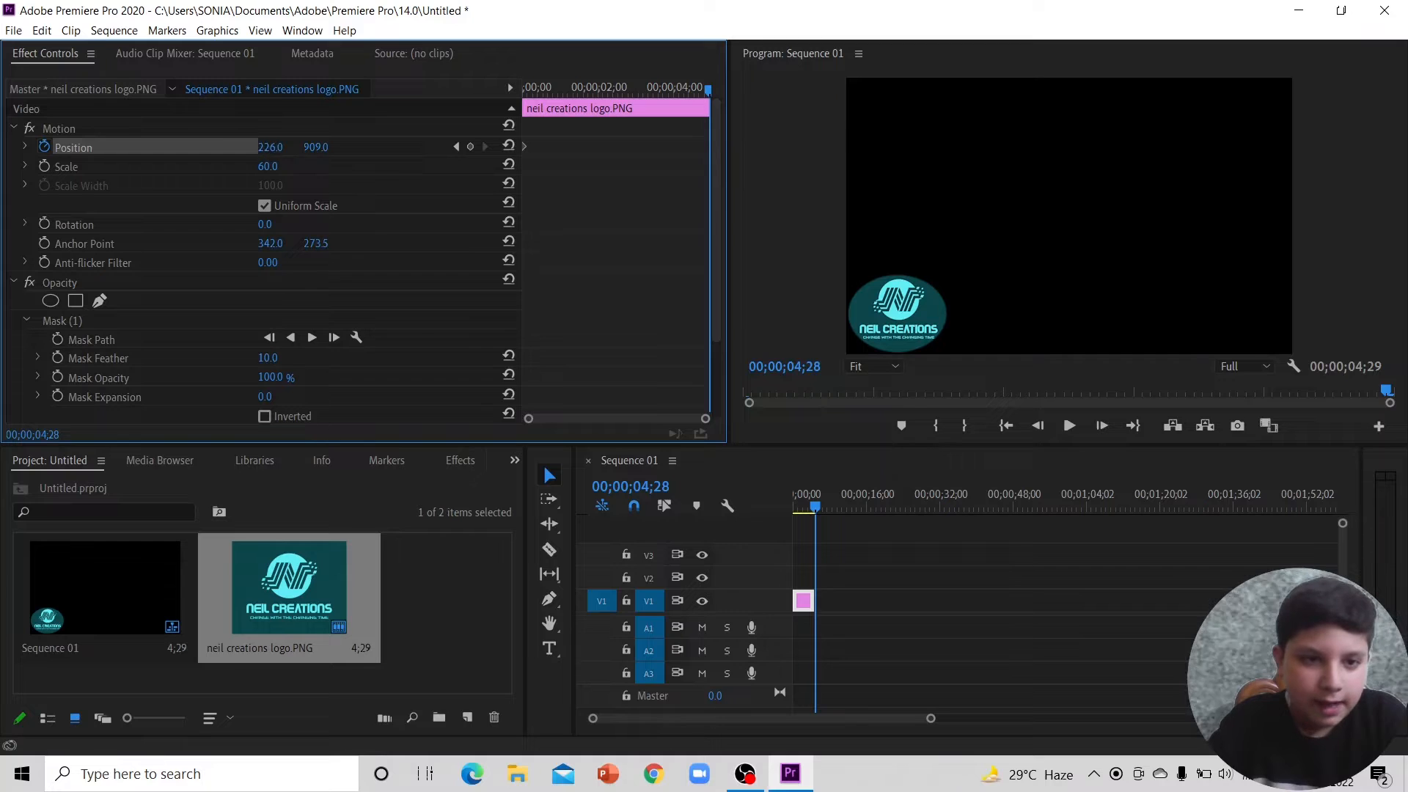
{"action": "left_click", "coordinate": [270, 147]}
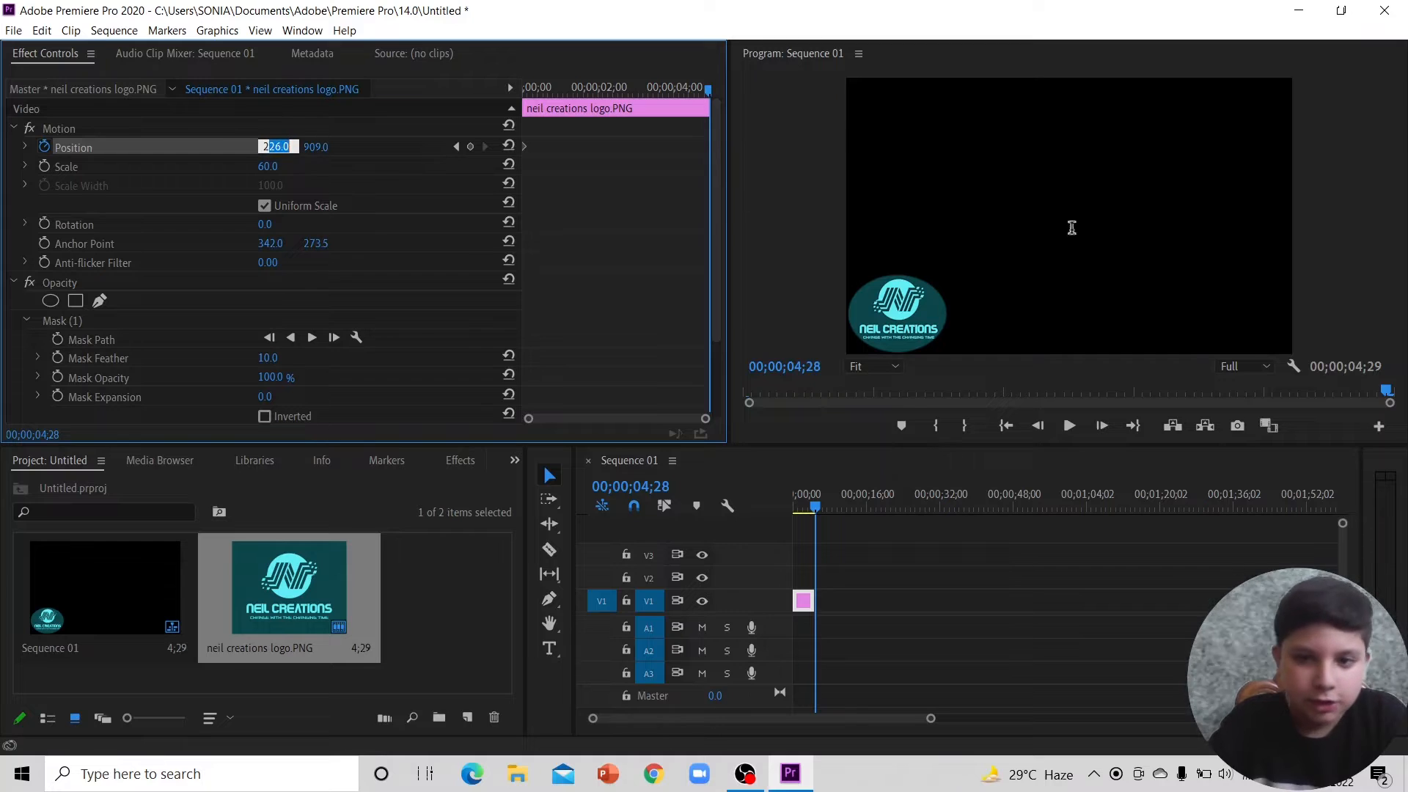
{"action": "left_click", "coordinate": [360, 182]}
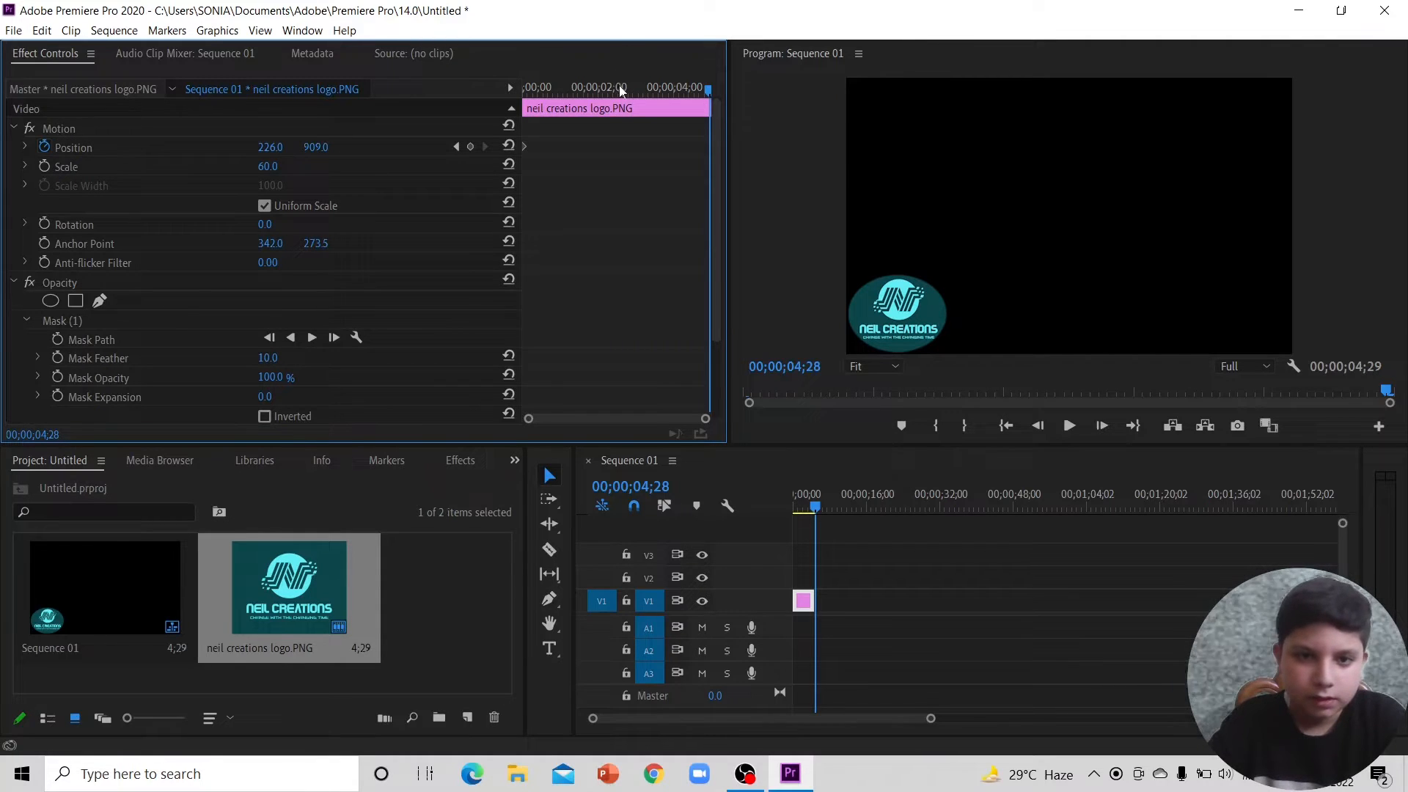
Step: Keyframe the logo's horizontal position at 1004 at 00;00;02;15 and 1712 at 00;00;04;28, and play back the slide
{"action": "left_click_drag", "start_coordinate": [614, 86], "coordinate": [619, 87]}
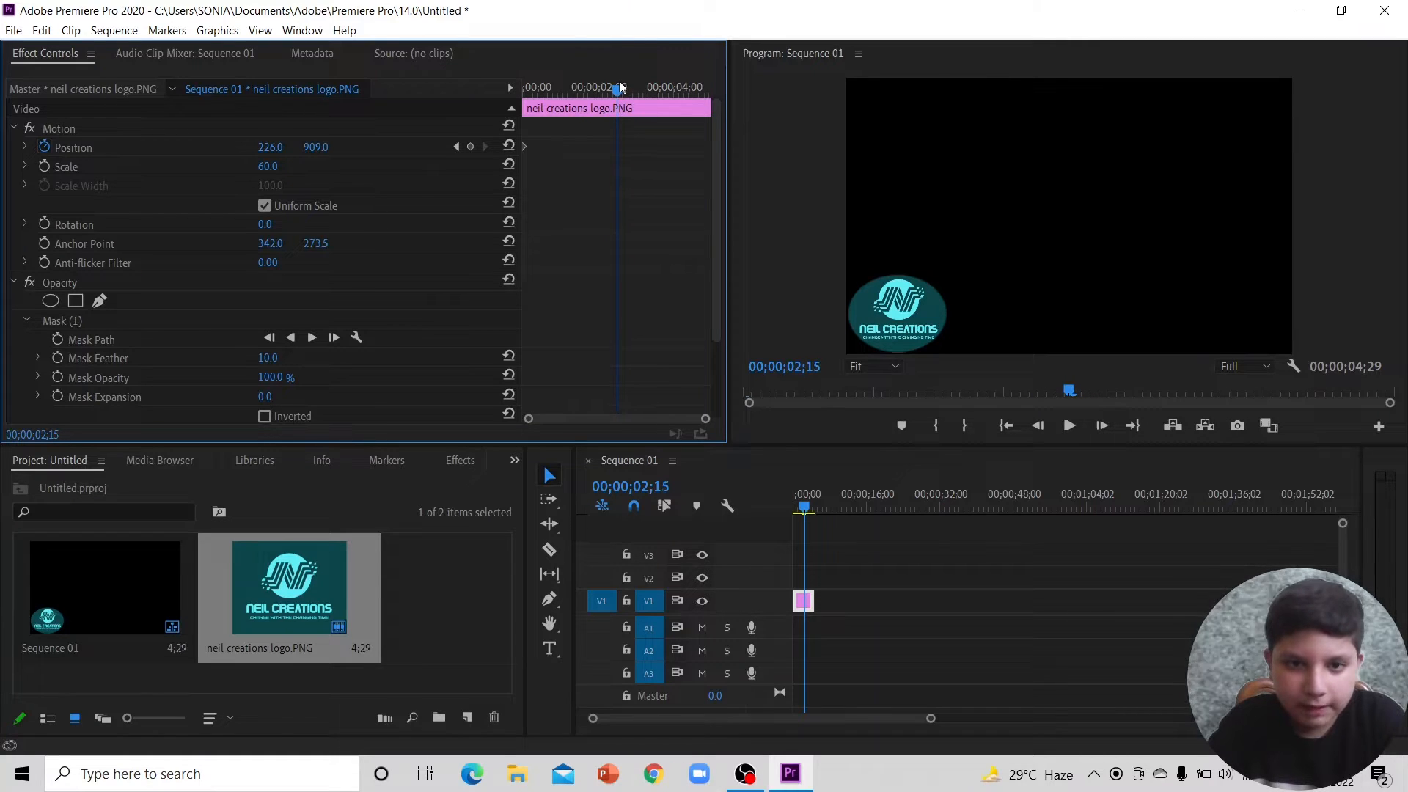
{"action": "left_click_drag", "start_coordinate": [270, 147], "coordinate": [843, 147]}
{"action": "key", "text": "space"}
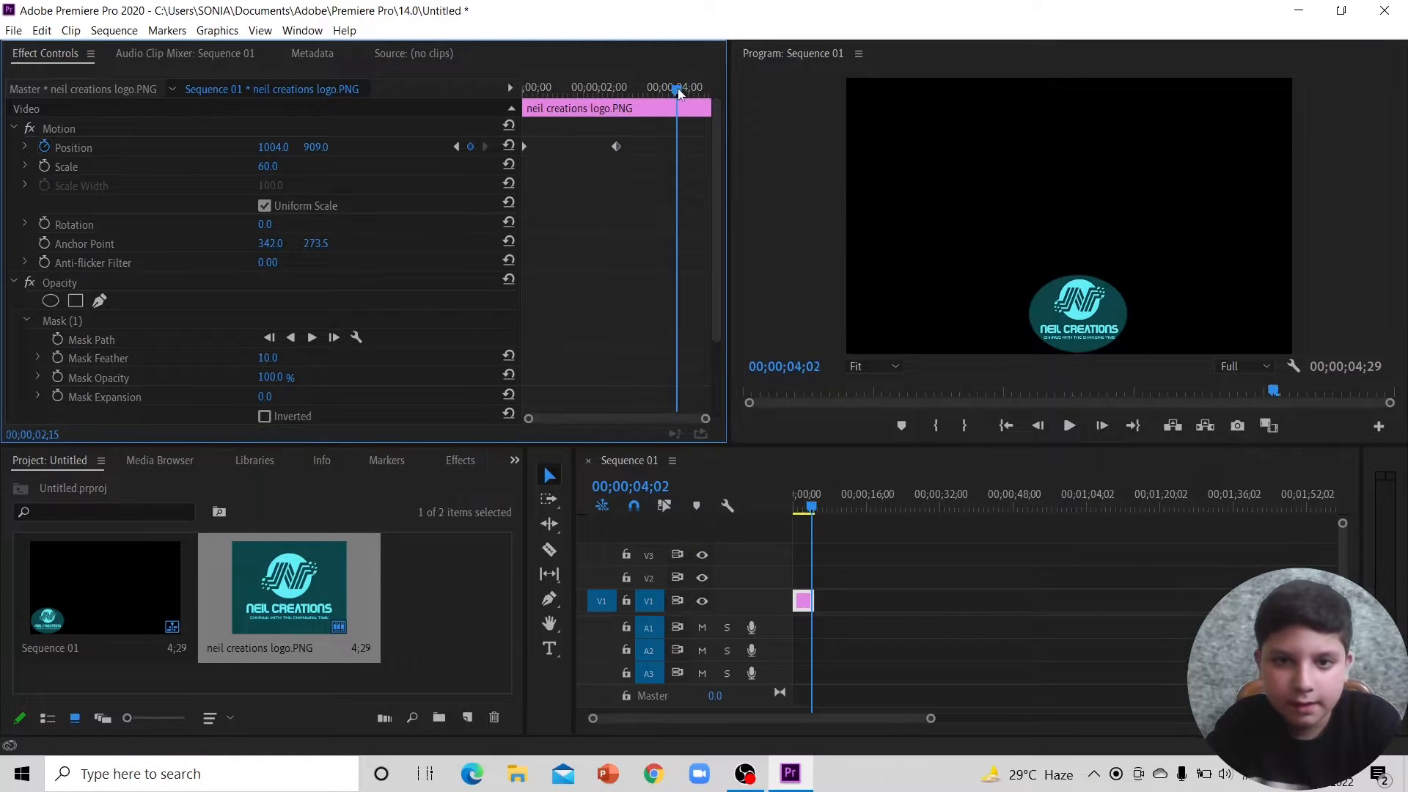
{"action": "key", "text": "Left"}
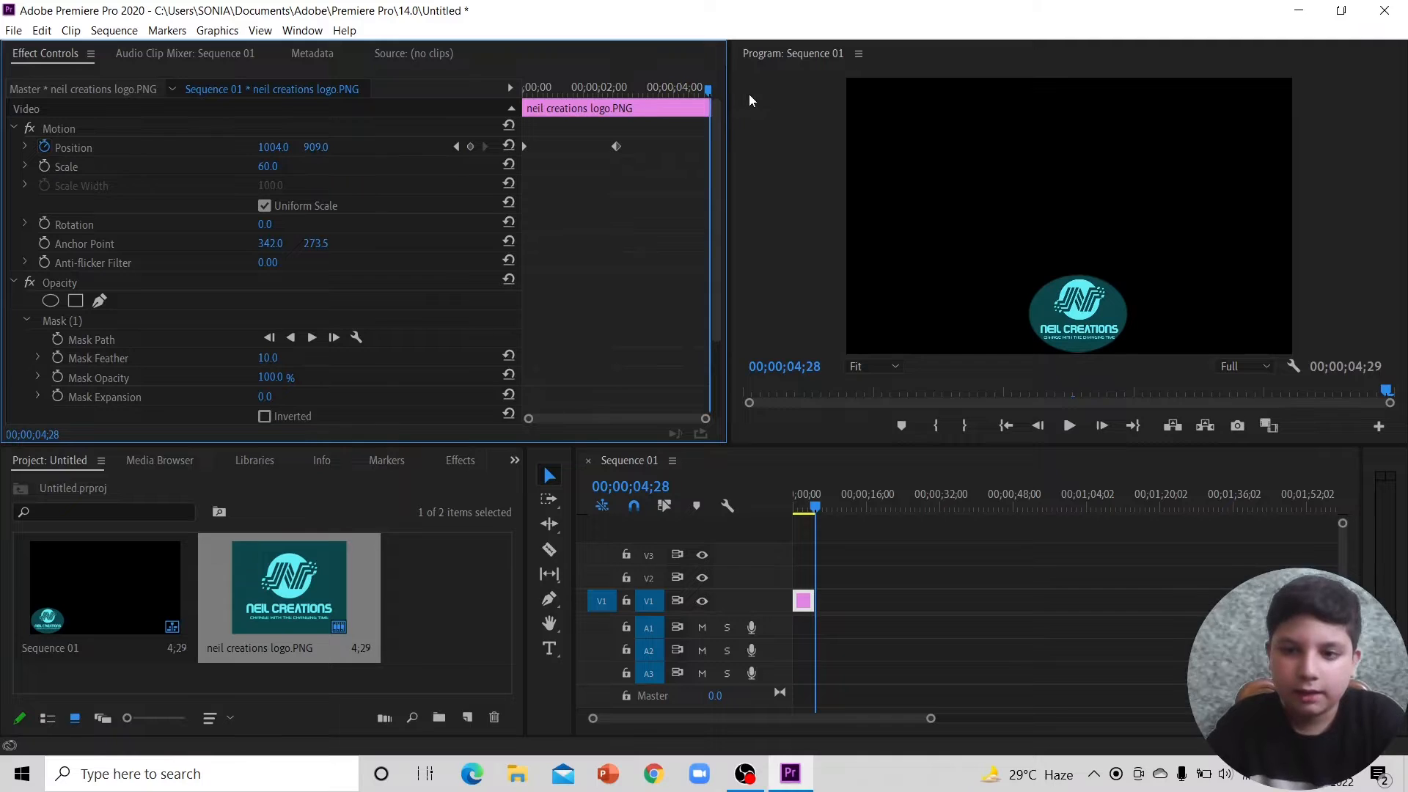
{"action": "left_click_drag", "start_coordinate": [280, 152], "coordinate": [802, 151]}
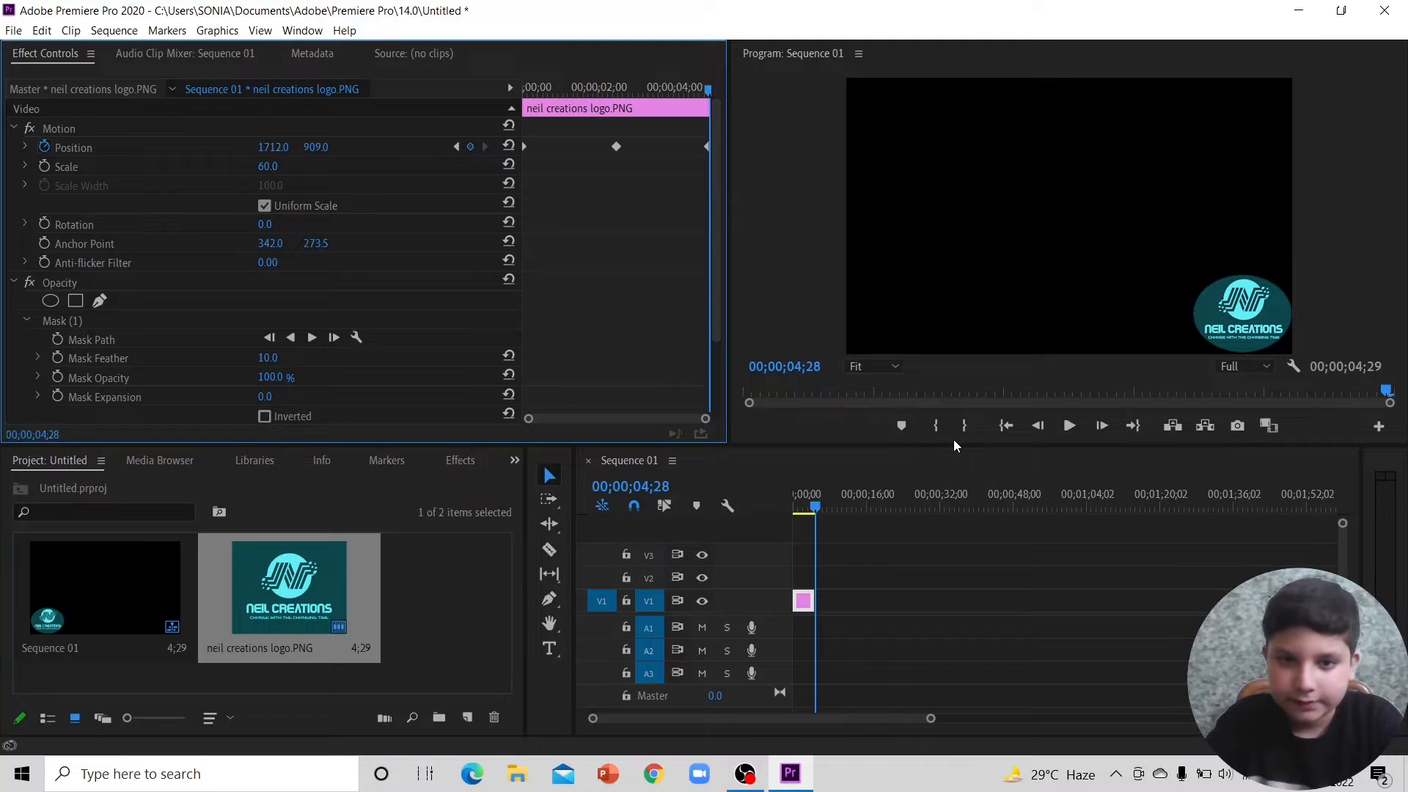
{"action": "left_click_drag", "start_coordinate": [609, 94], "coordinate": [444, 88]}
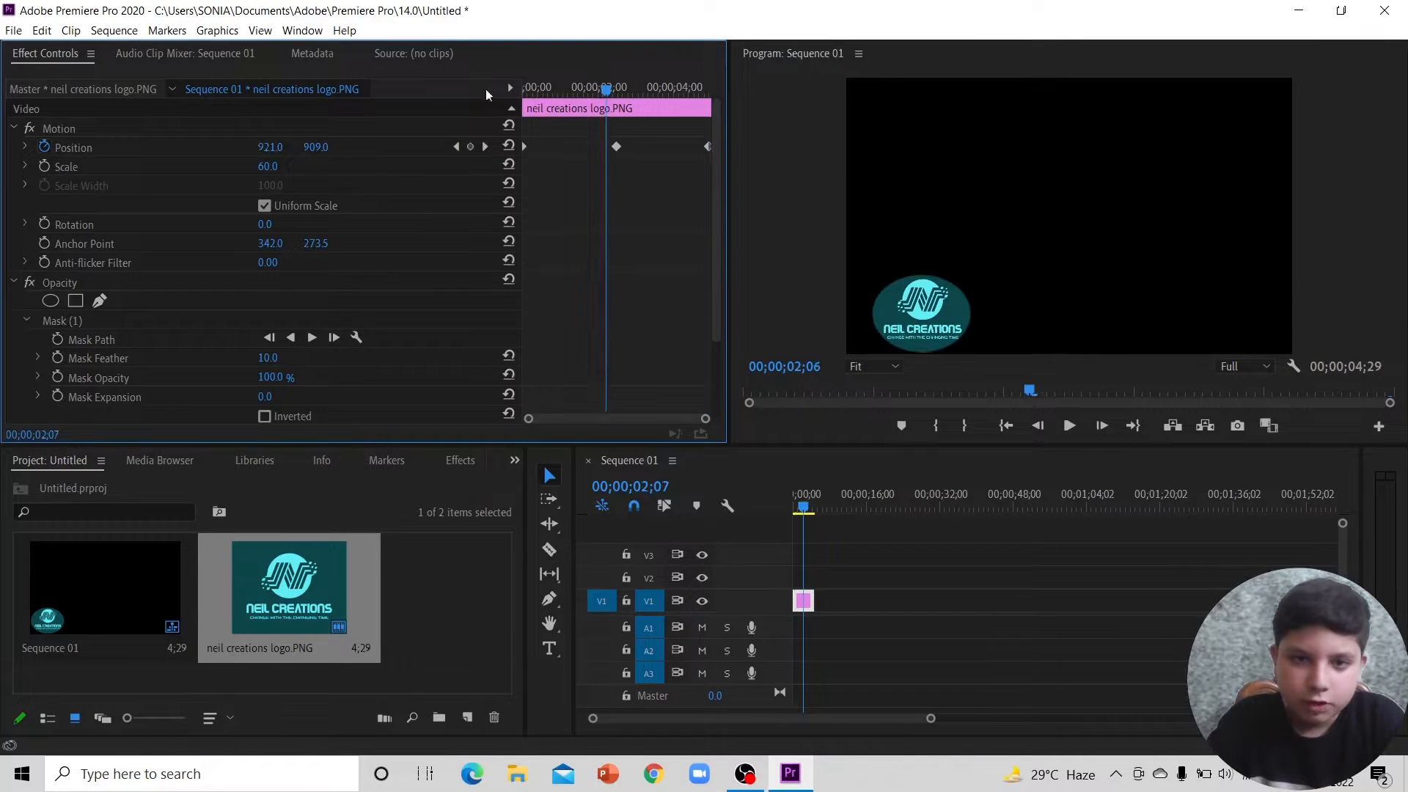
{"action": "key", "text": "space"}
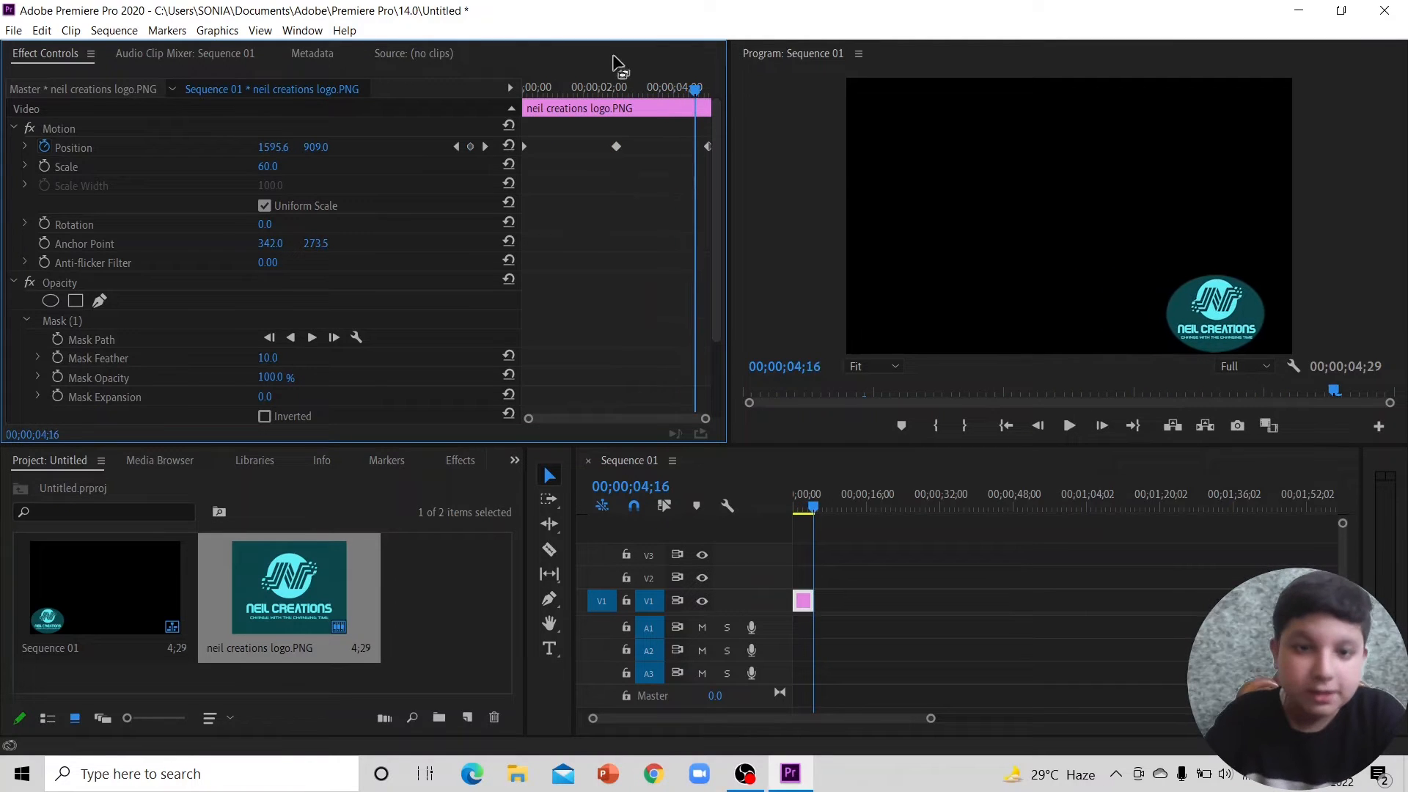
Step: Expand the Position velocity graph and raise both velocity handles of the middle keyframe so the curve forms a sharp peak
{"action": "mouse_move", "coordinate": [619, 91]}
{"action": "left_mouse_down"}
{"action": "mouse_move", "coordinate": [529, 78]}
{"action": "mouse_move", "coordinate": [528, 60]}
{"action": "mouse_move", "coordinate": [619, 110]}
{"action": "left_mouse_up"}
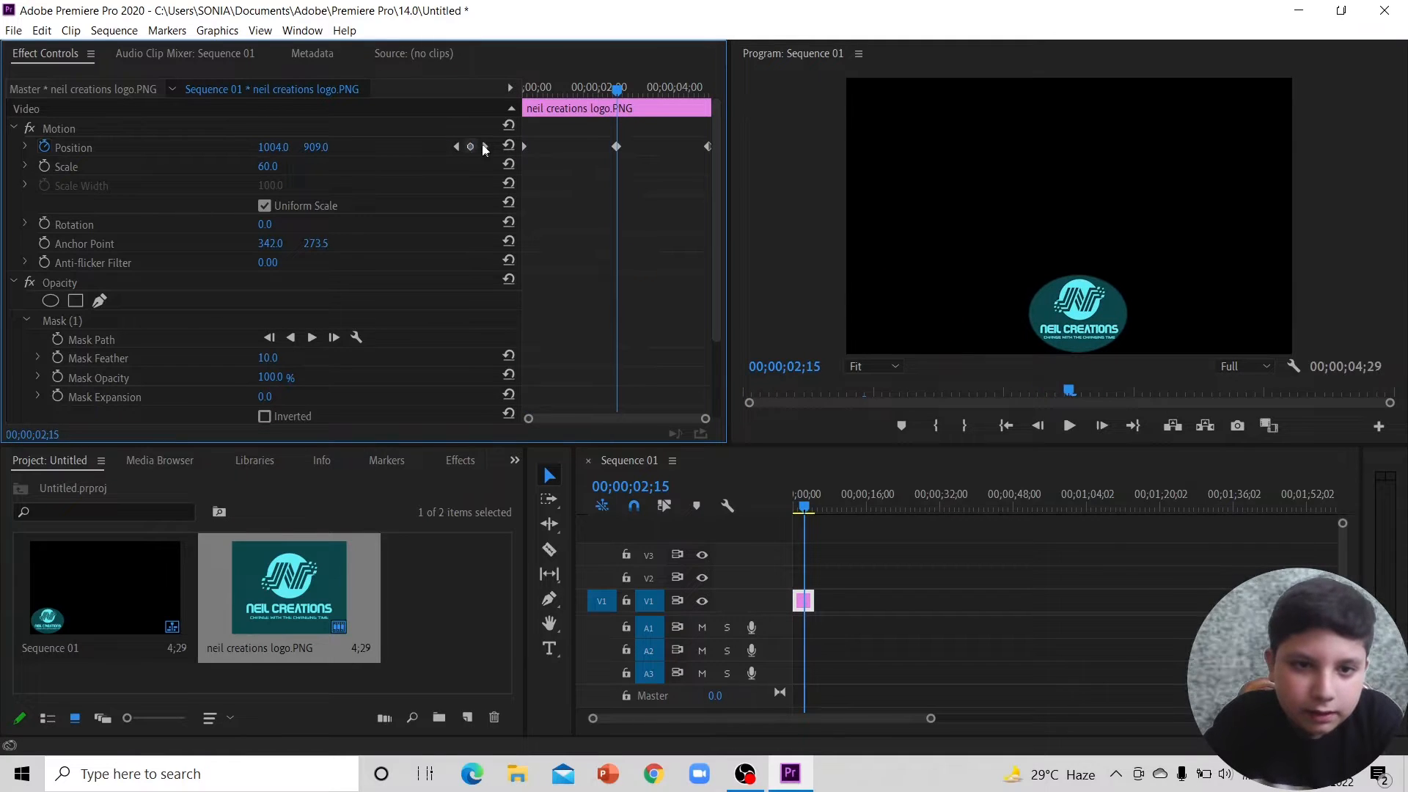
{"action": "left_click", "coordinate": [24, 147]}
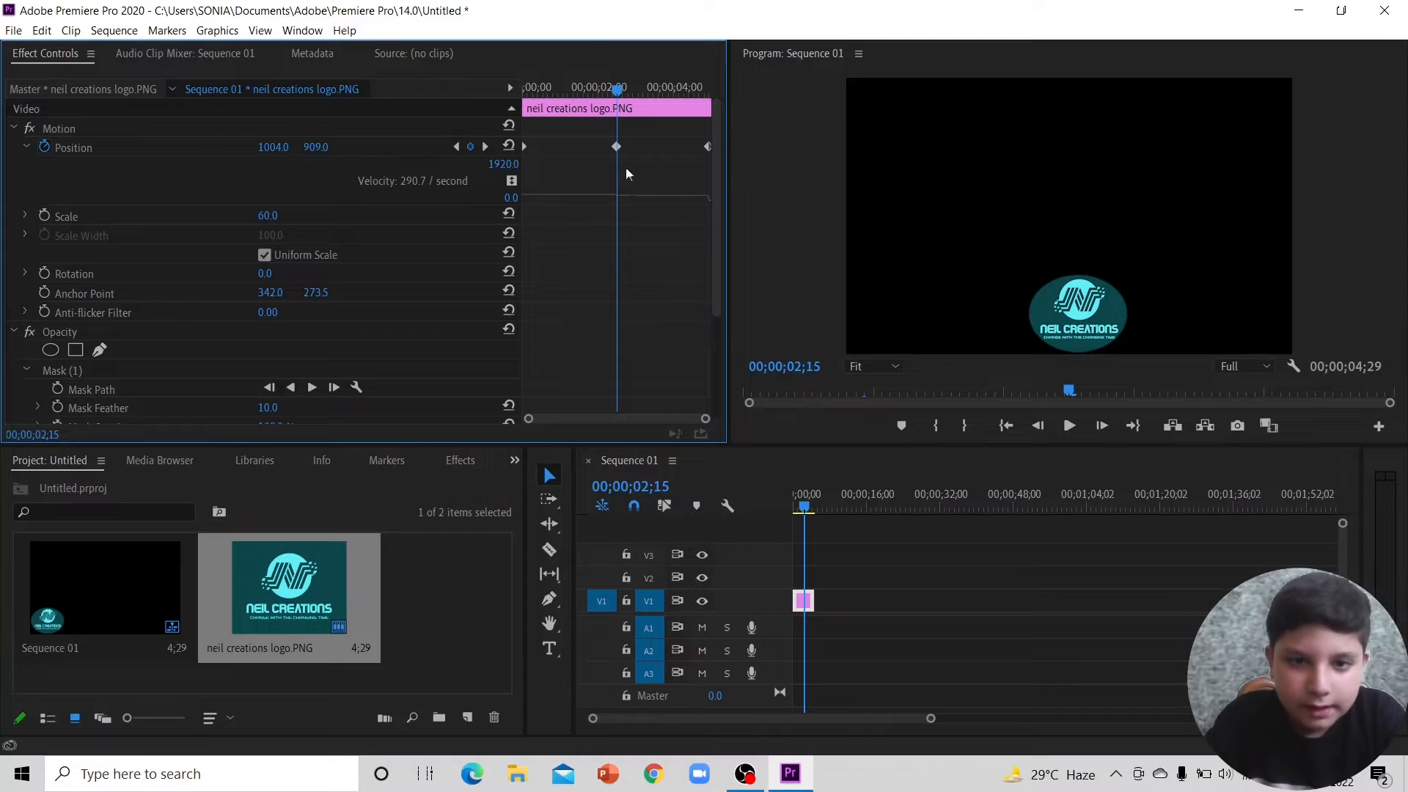
{"action": "left_click_drag", "start_coordinate": [598, 88], "coordinate": [604, 142]}
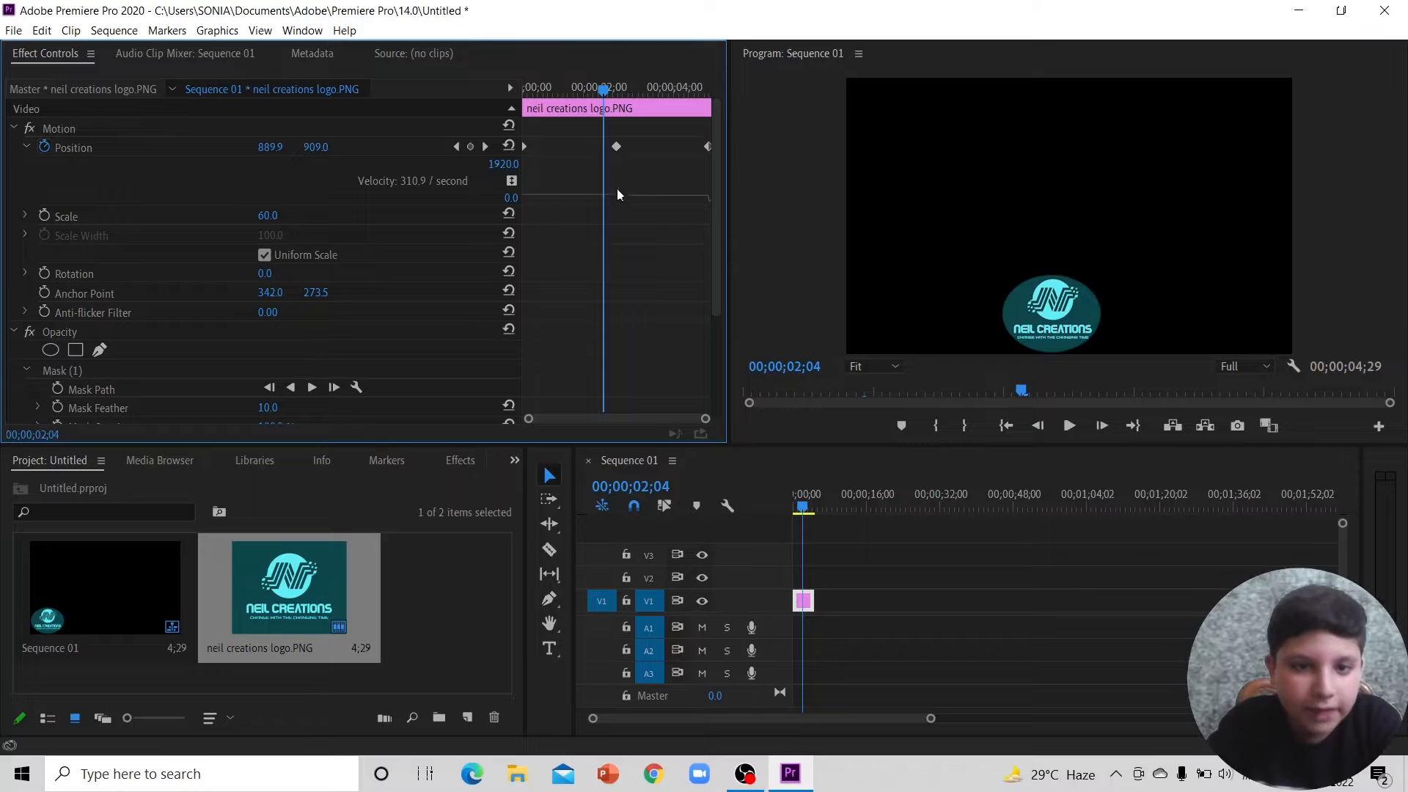
{"action": "left_click", "coordinate": [615, 197]}
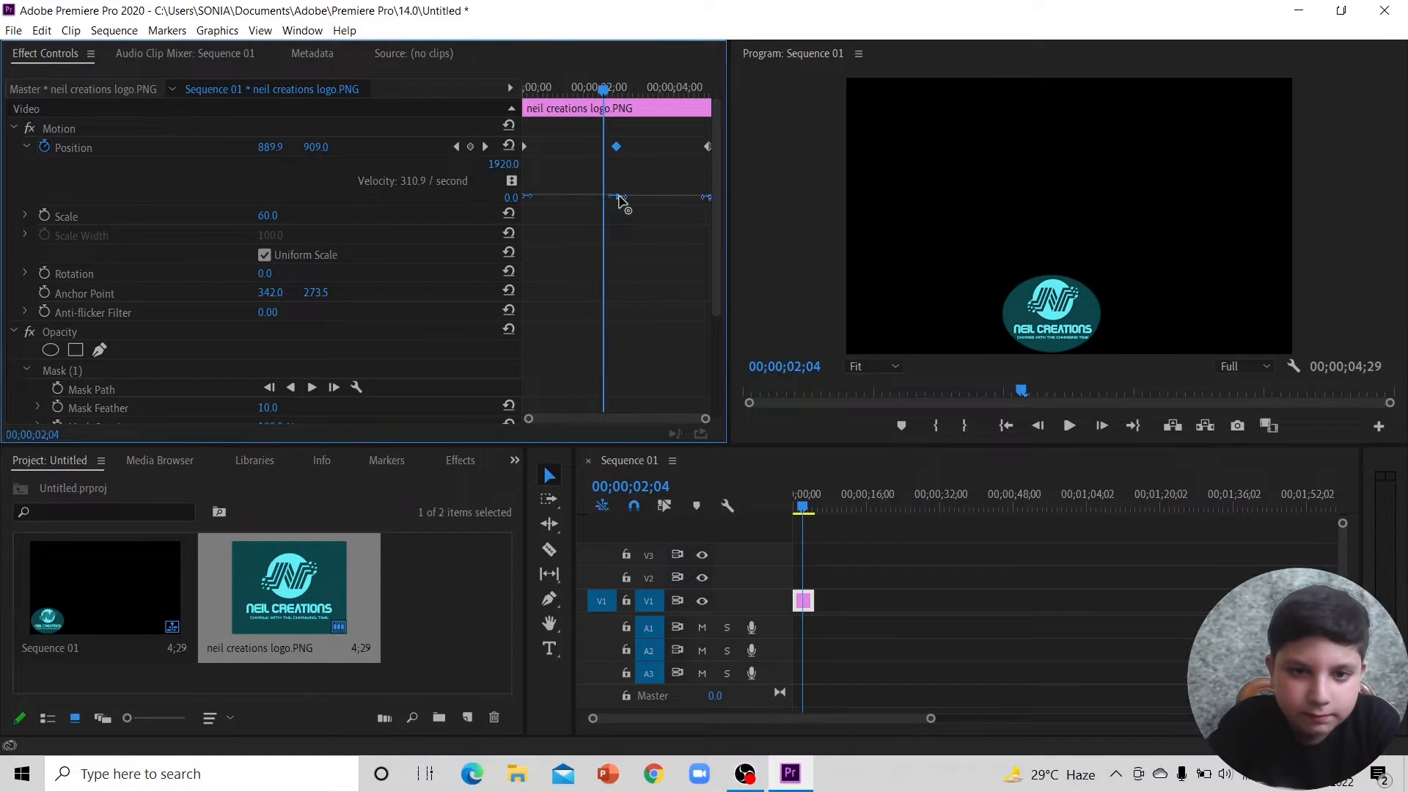
{"action": "left_click_drag", "start_coordinate": [619, 196], "coordinate": [622, 154]}
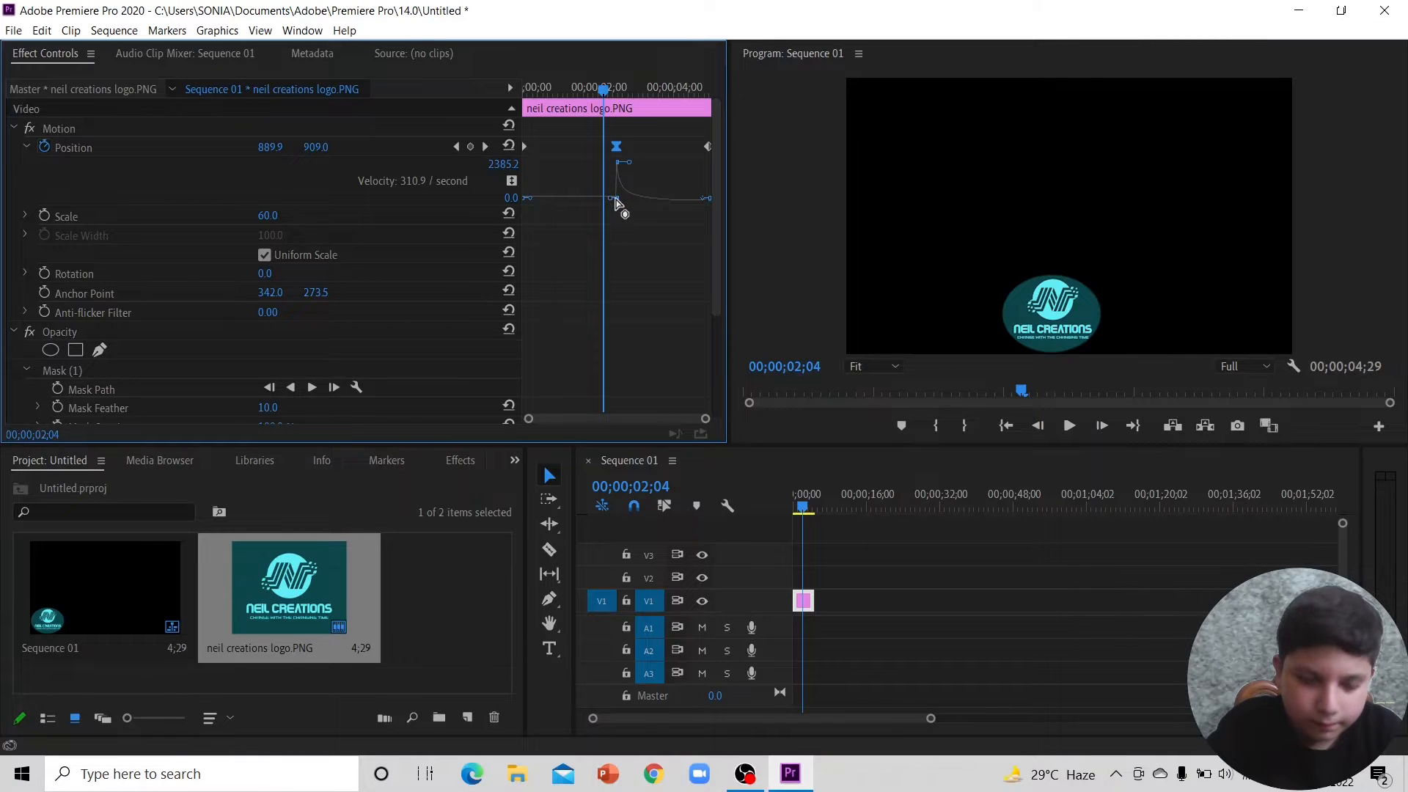
{"action": "left_click_drag", "start_coordinate": [615, 204], "coordinate": [616, 147]}
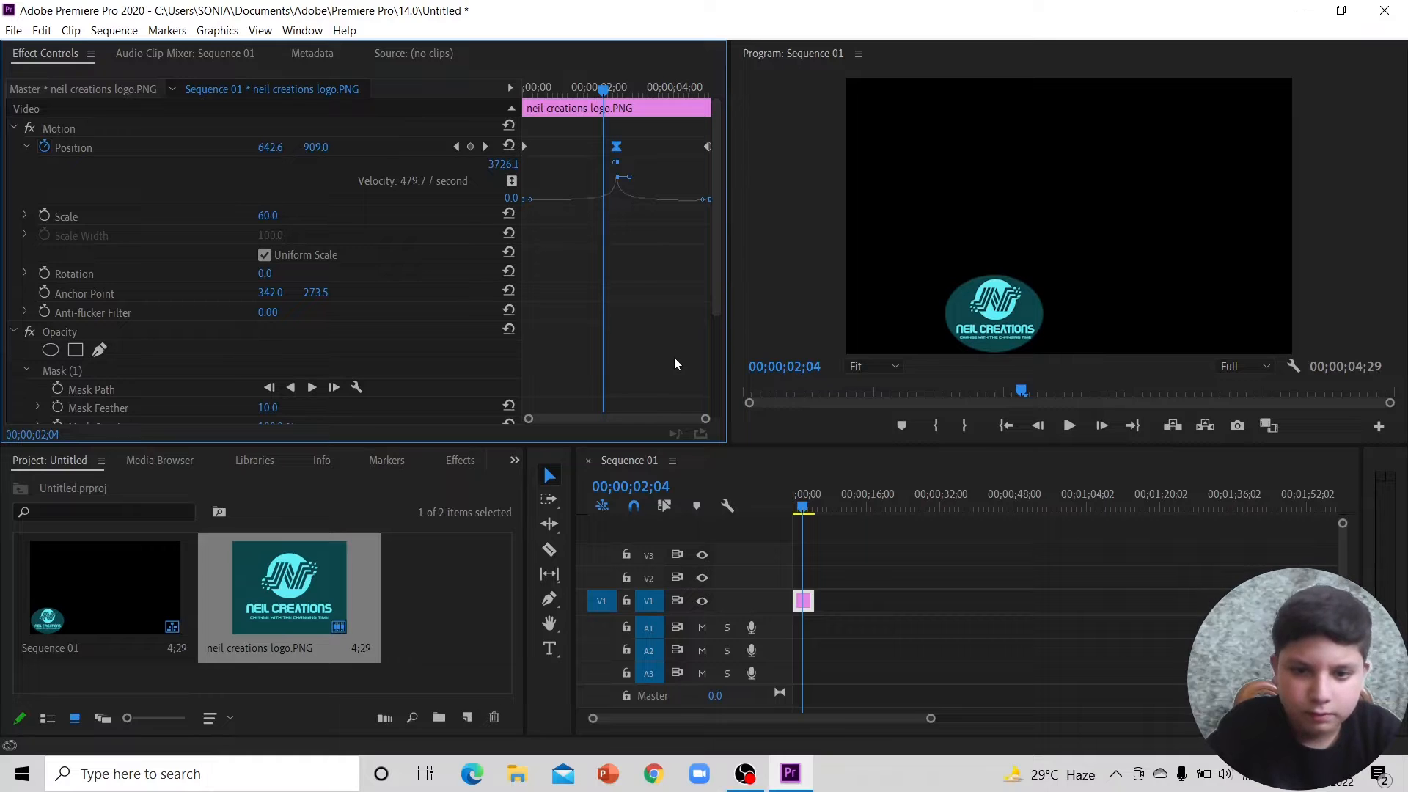
Step: Play the sequence from the start to review the logo's eased slide across the frame
{"action": "key", "text": "Home"}
{"action": "key", "text": "space"}
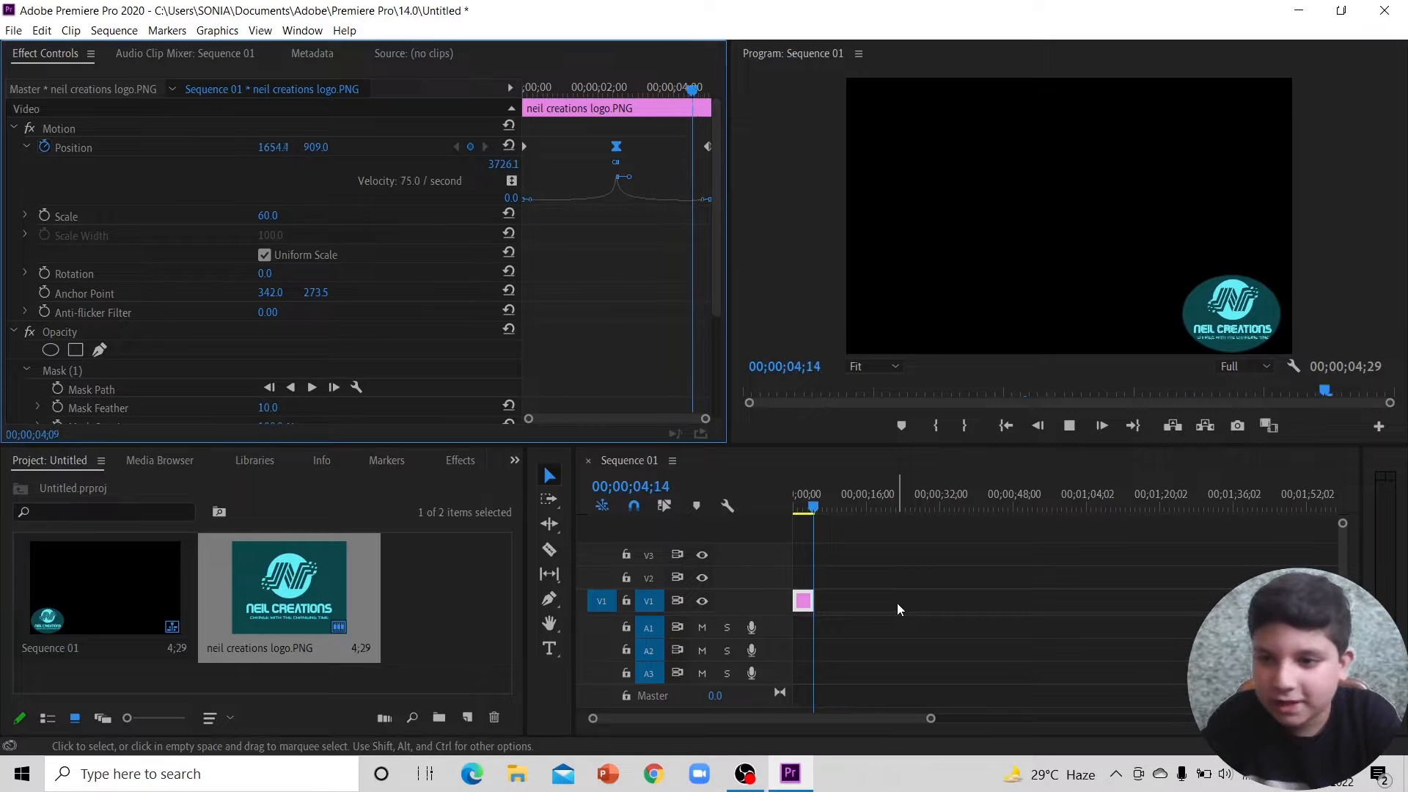
{"action": "left_click", "coordinate": [836, 471]}
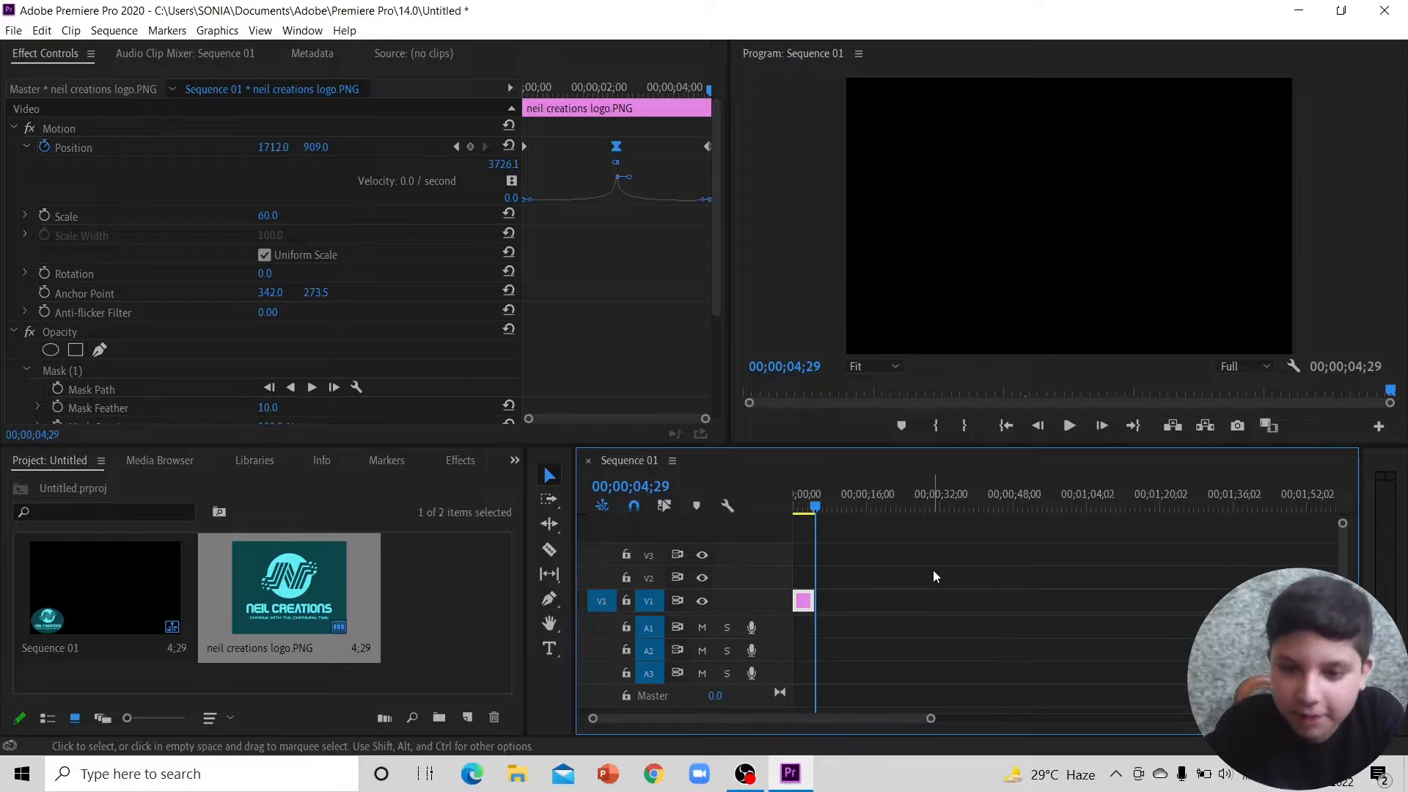
{"action": "key", "text": "space"}
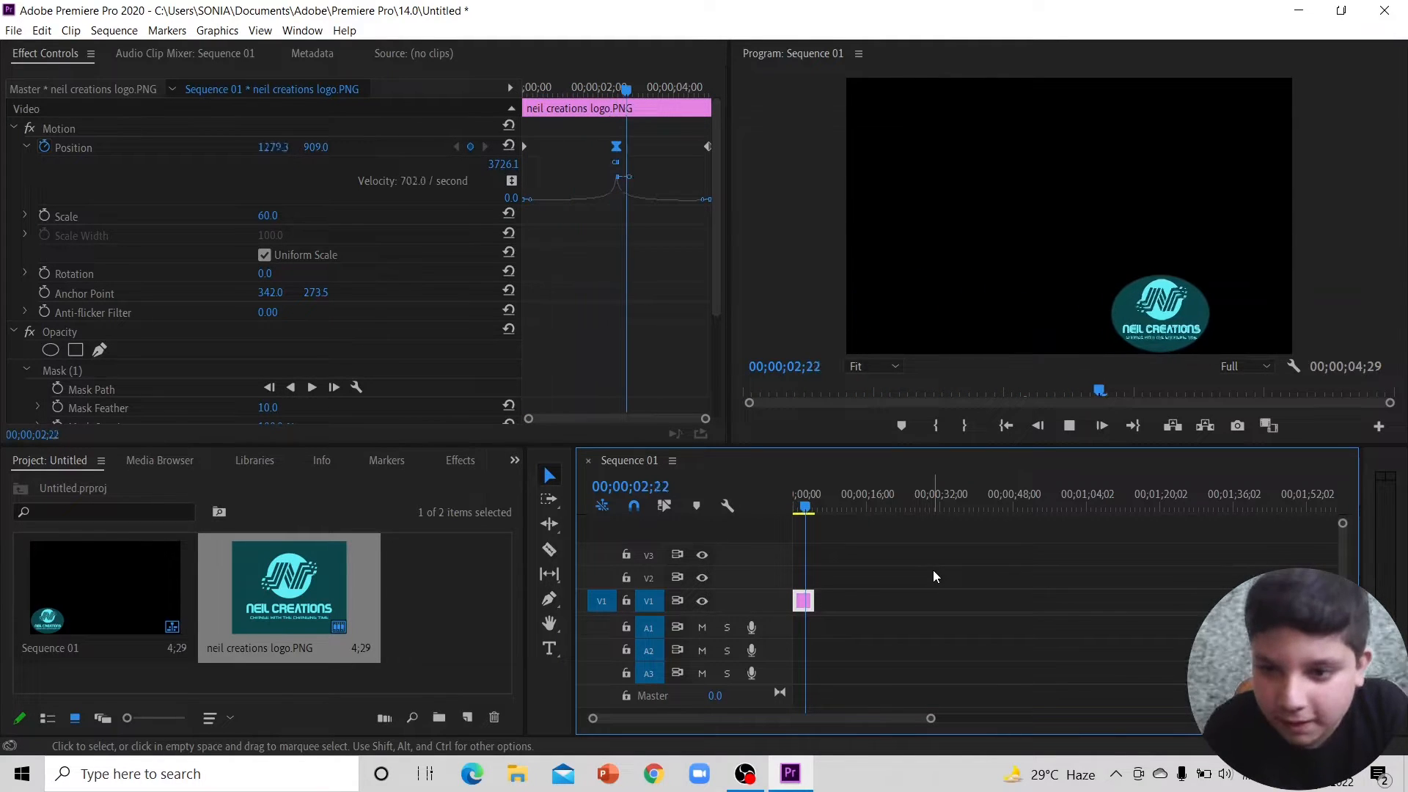
{"action": "key", "text": "space"}
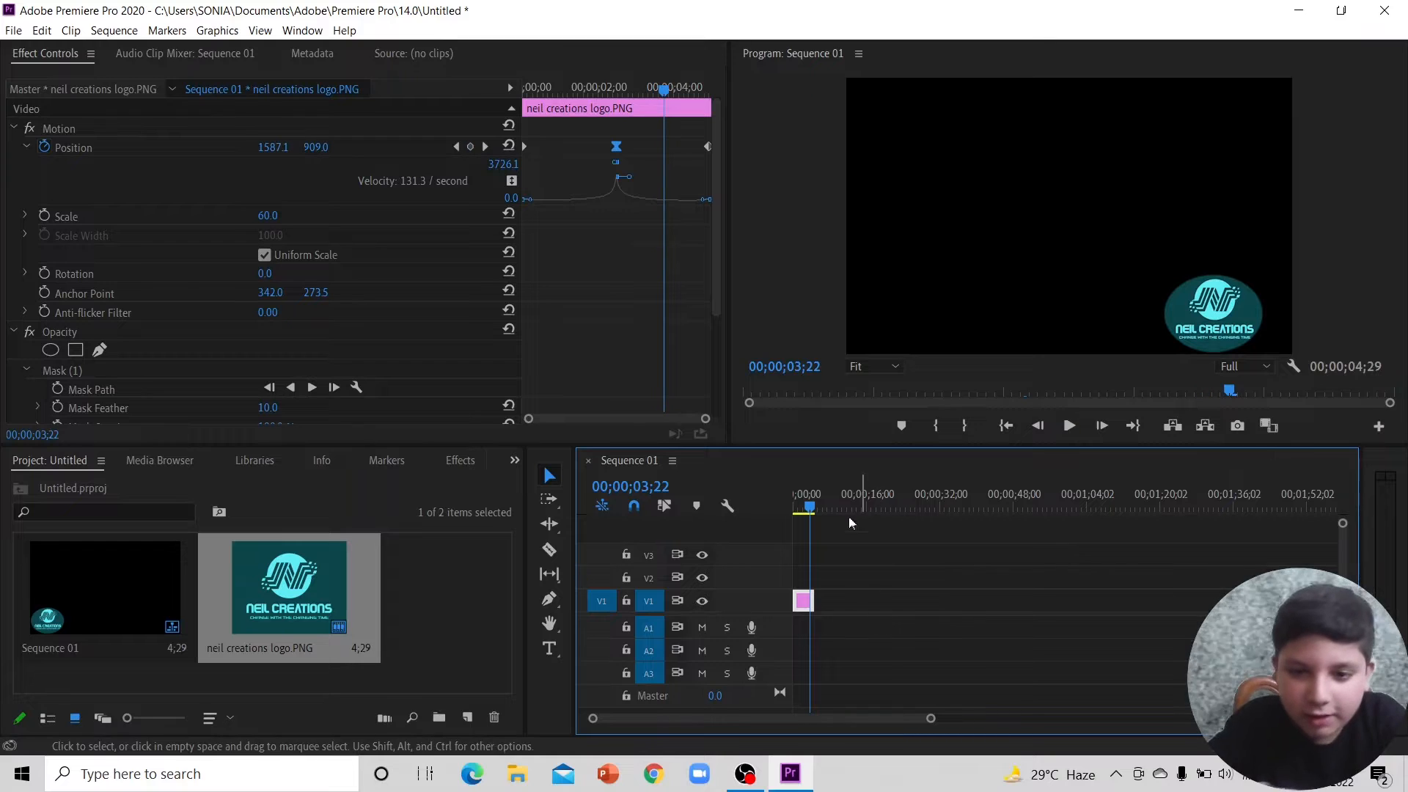
Step: Draw a wide four-cornered bar with the Pen tool in the middle of the frame at 00;00;05;24
{"action": "left_click", "coordinate": [821, 506]}
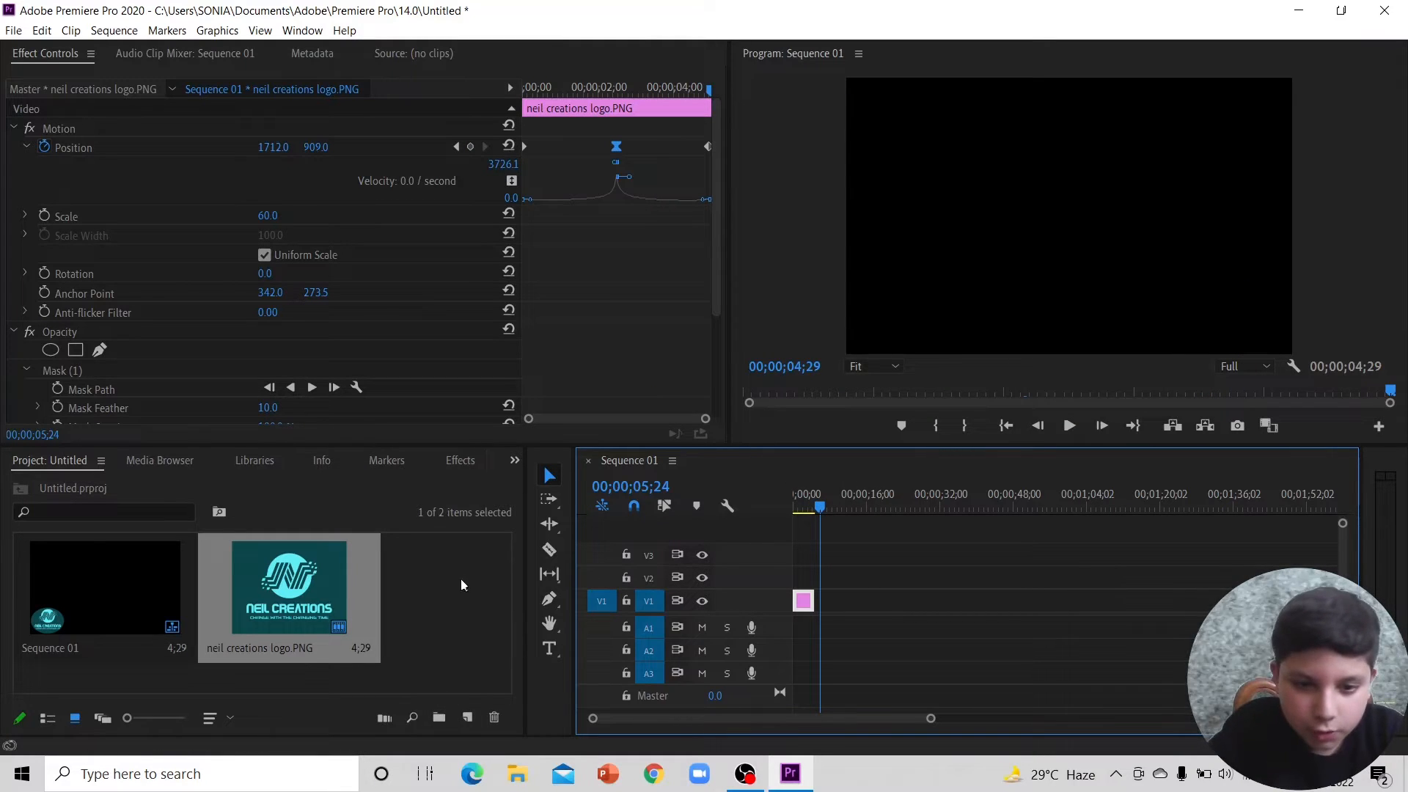
{"action": "left_click", "coordinate": [549, 599]}
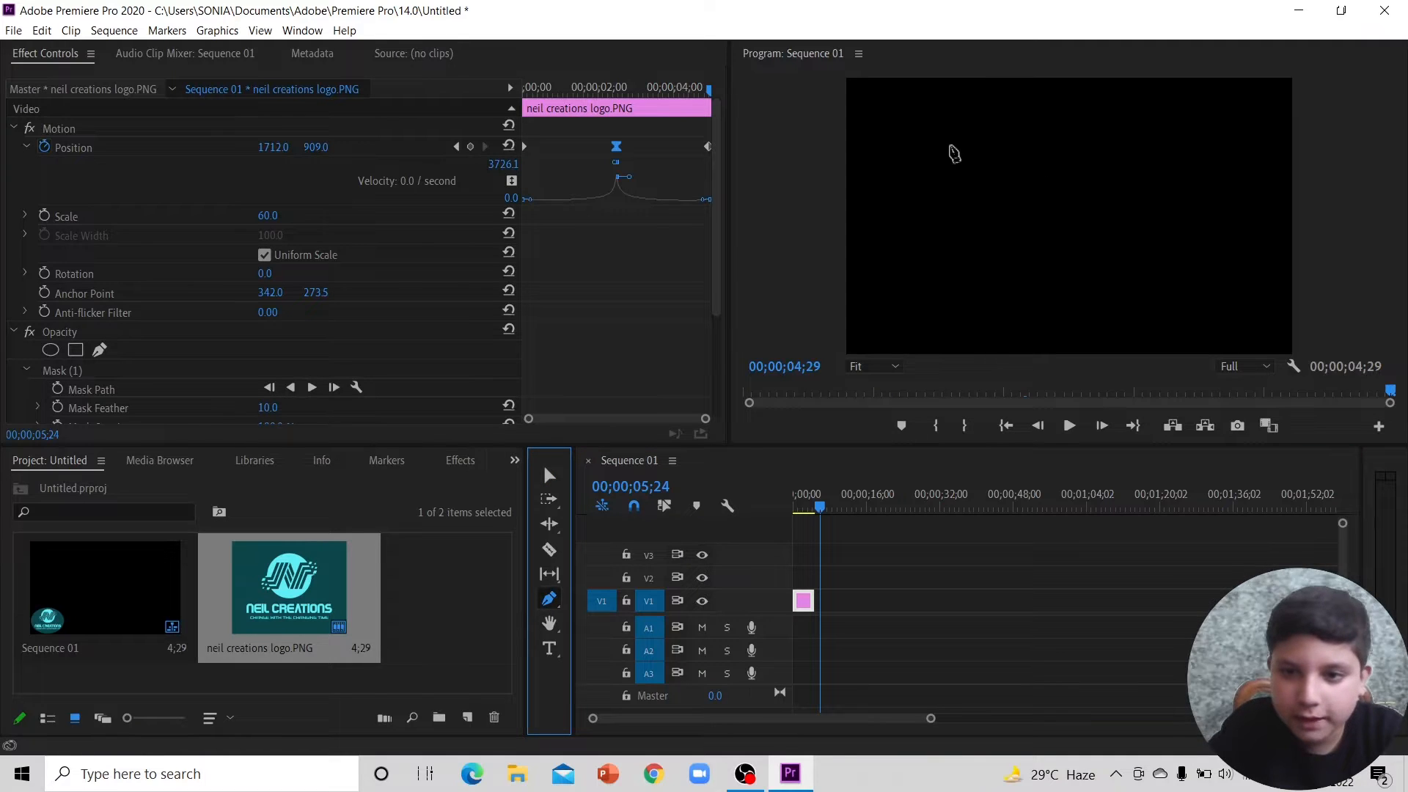
{"action": "left_click", "coordinate": [939, 192]}
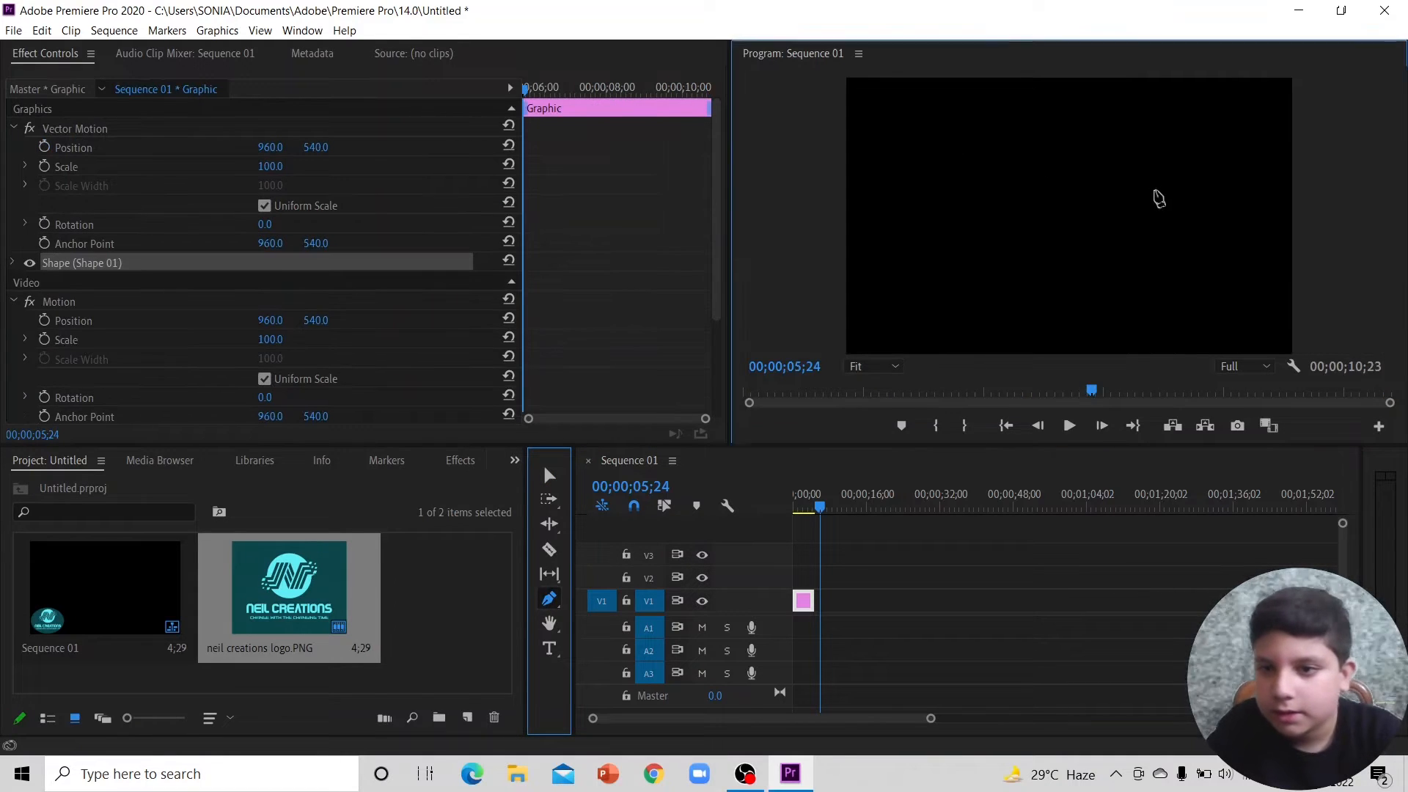
{"action": "left_click", "coordinate": [1150, 192]}
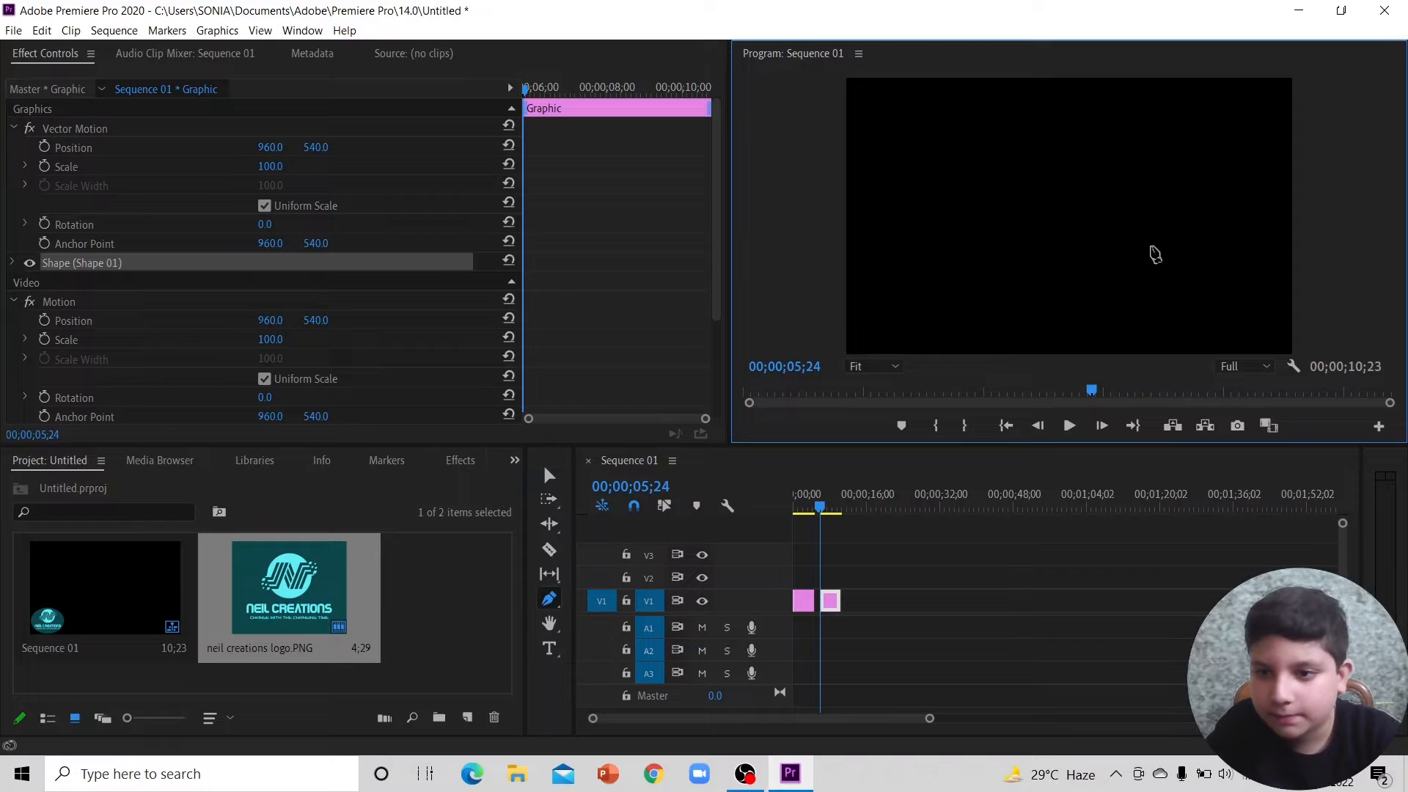
{"action": "left_click", "coordinate": [1148, 244]}
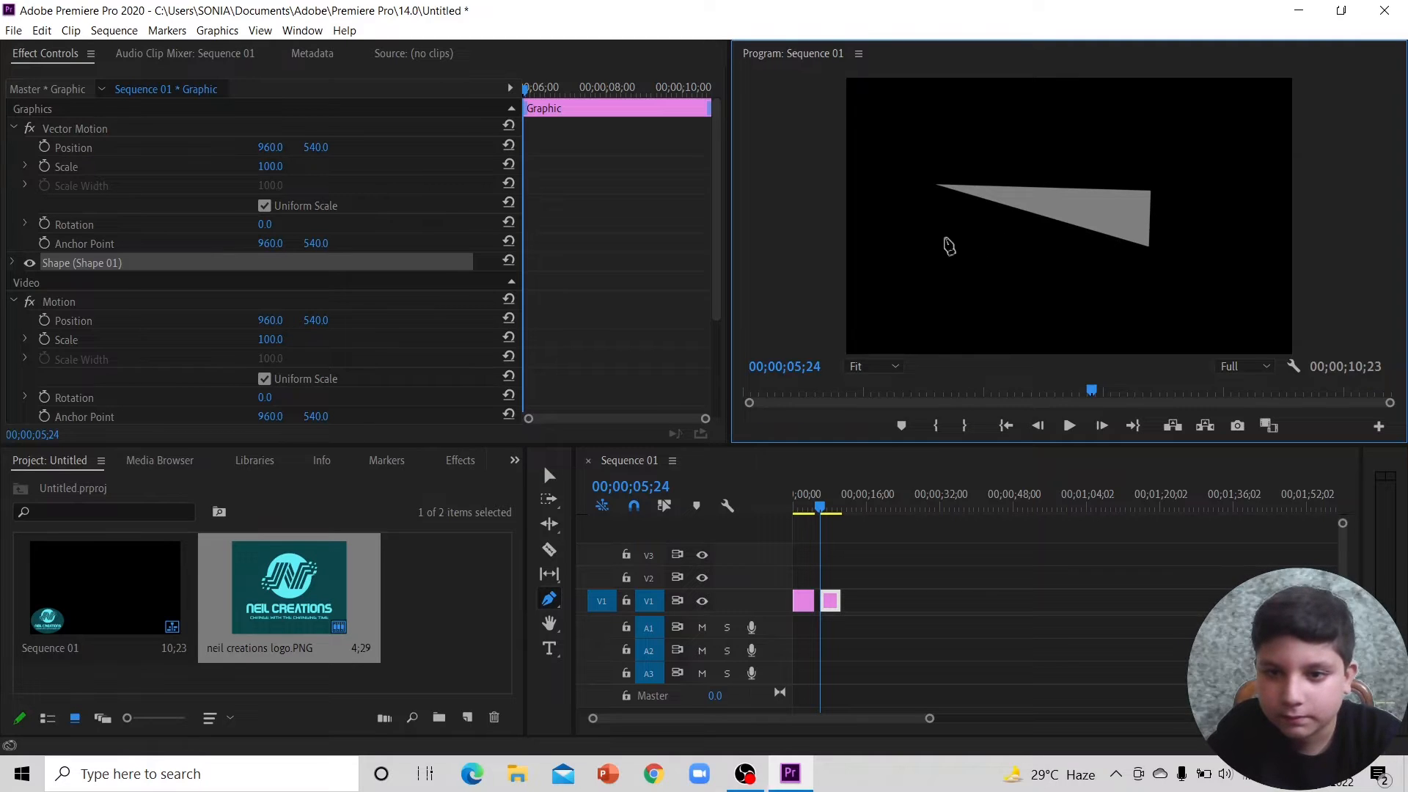
{"action": "left_click", "coordinate": [944, 243]}
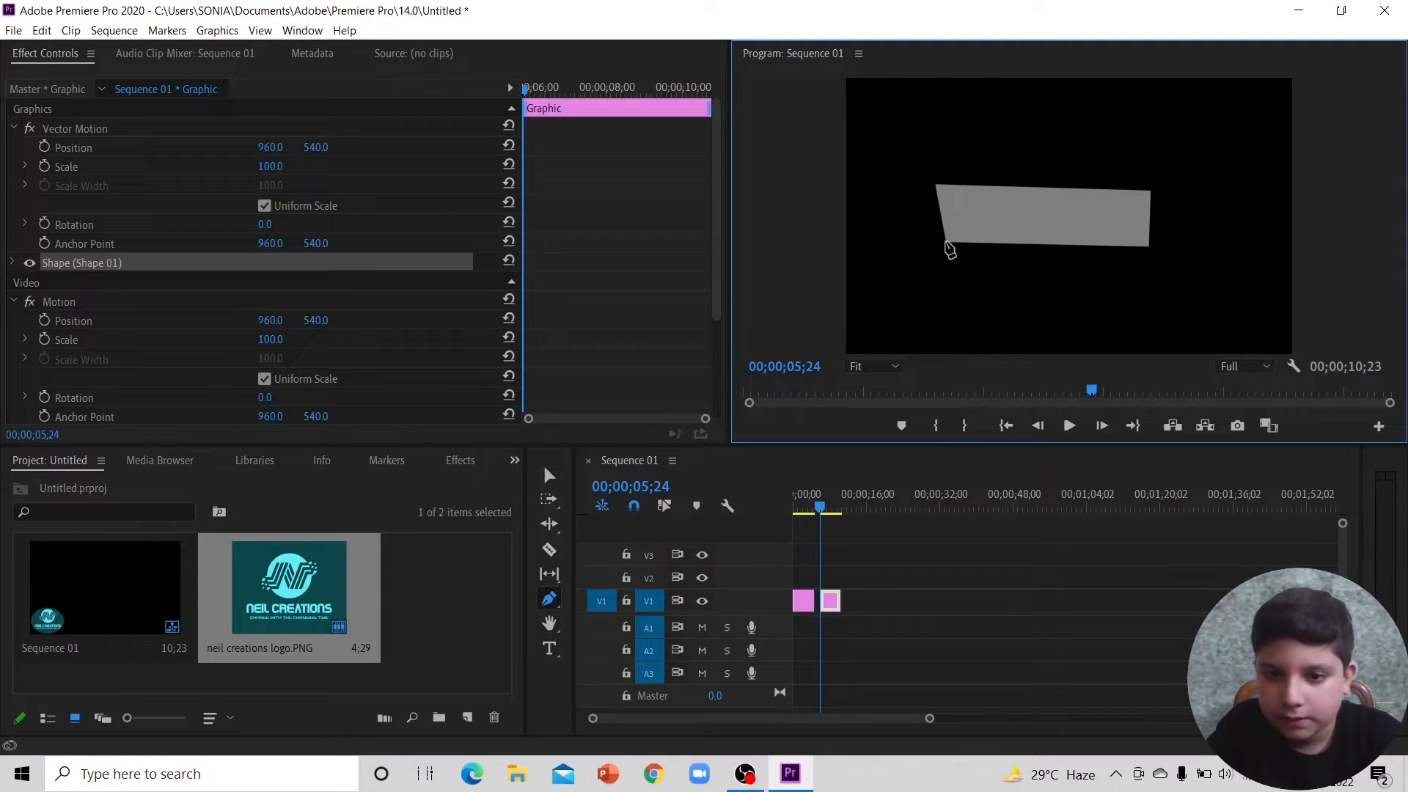
Step: Expand the drawn shape's properties and move the shape slightly up and to the right with the Selection tool
{"action": "left_click", "coordinate": [552, 473]}
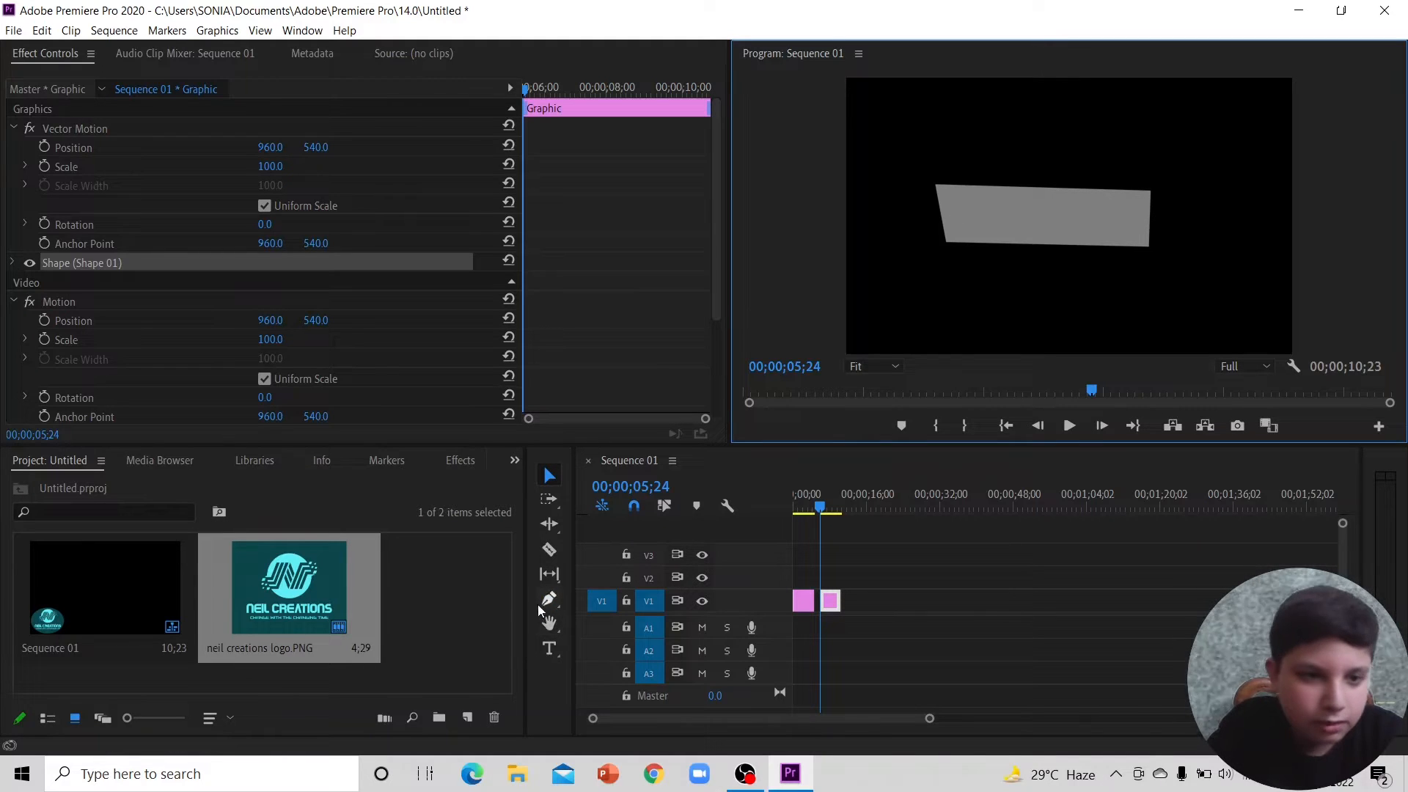
{"action": "left_click", "coordinate": [100, 262]}
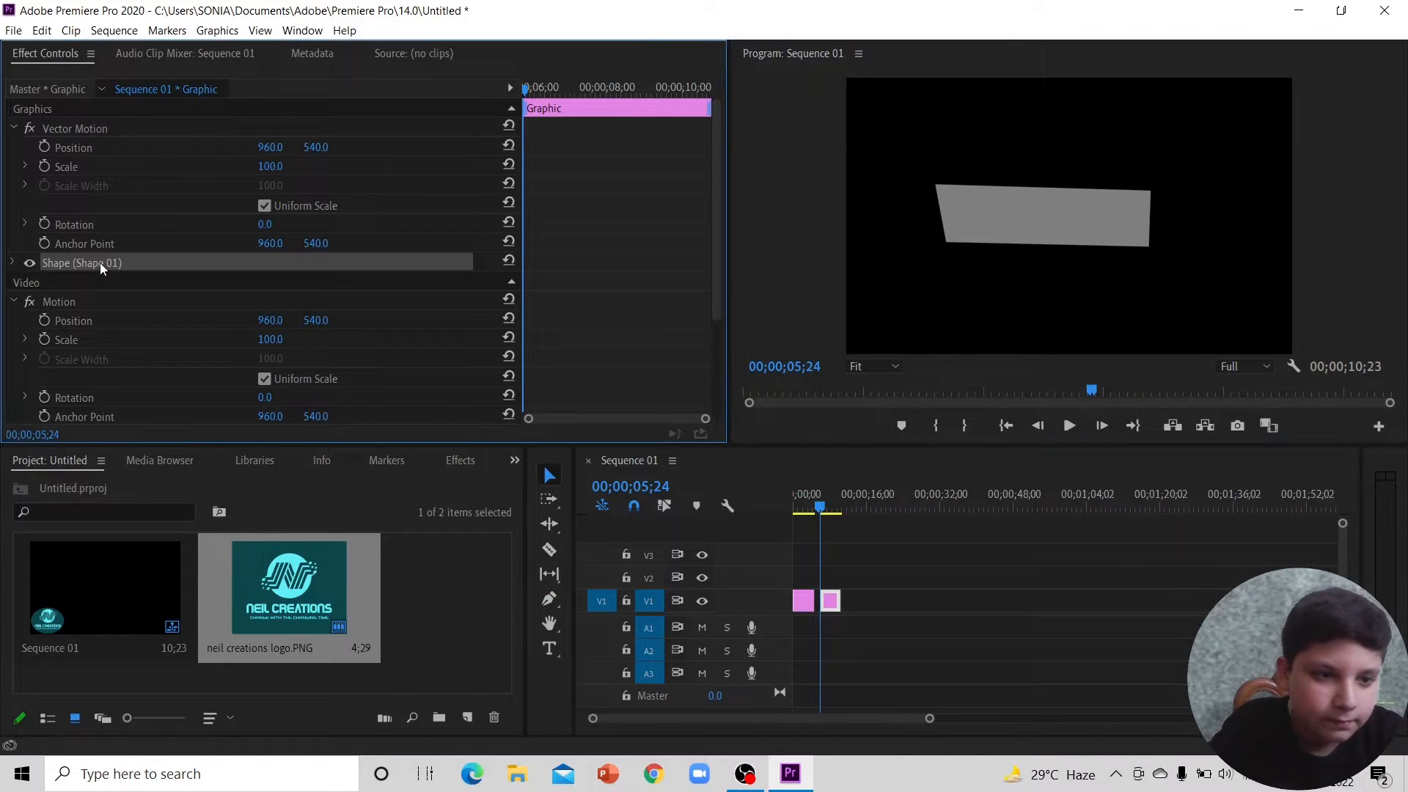
{"action": "left_click", "coordinate": [12, 266]}
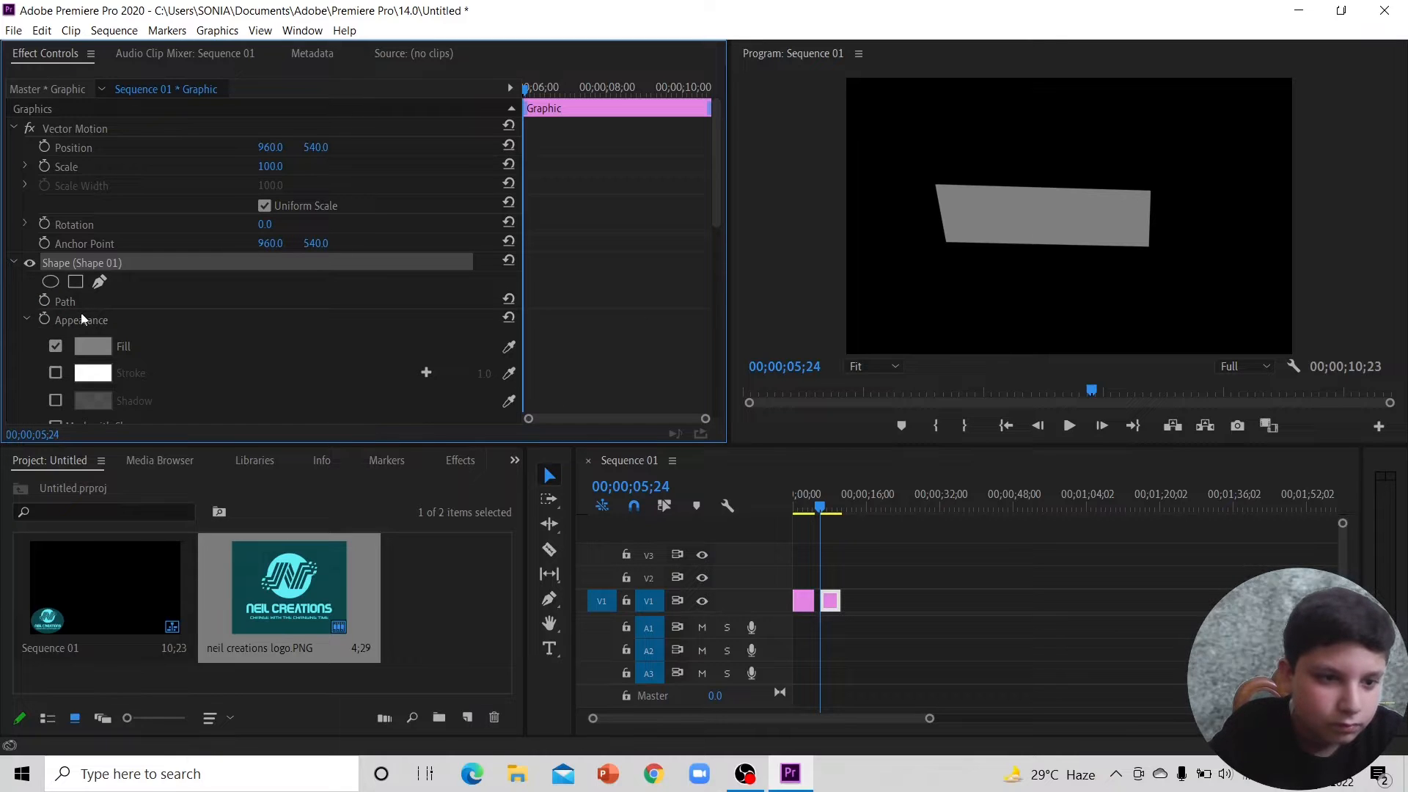
{"action": "left_click", "coordinate": [85, 320]}
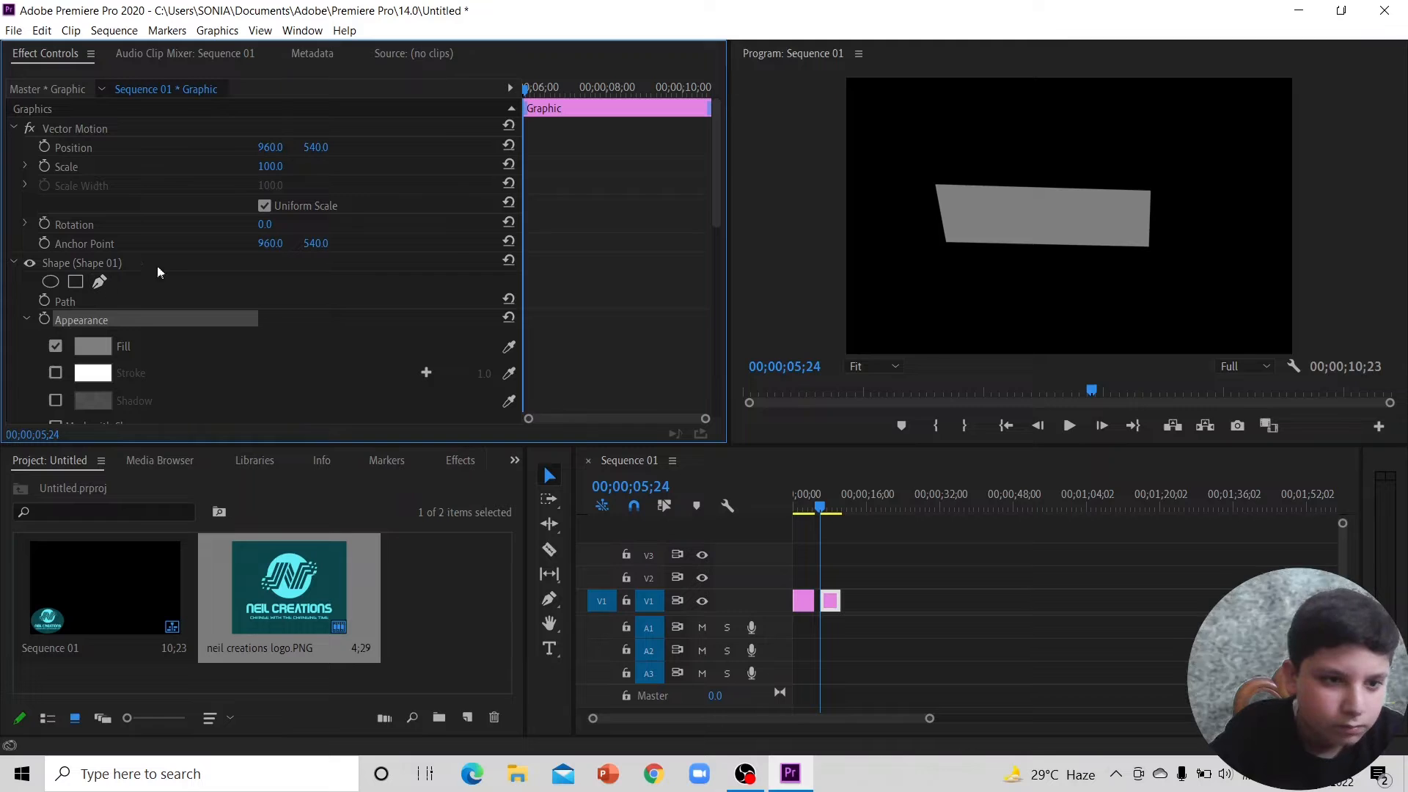
{"action": "left_click", "coordinate": [126, 263]}
{"action": "mouse_move", "coordinate": [1113, 222]}
{"action": "left_mouse_down"}
{"action": "mouse_move", "coordinate": [1153, 212]}
{"action": "mouse_move", "coordinate": [1131, 207]}
{"action": "left_mouse_up"}
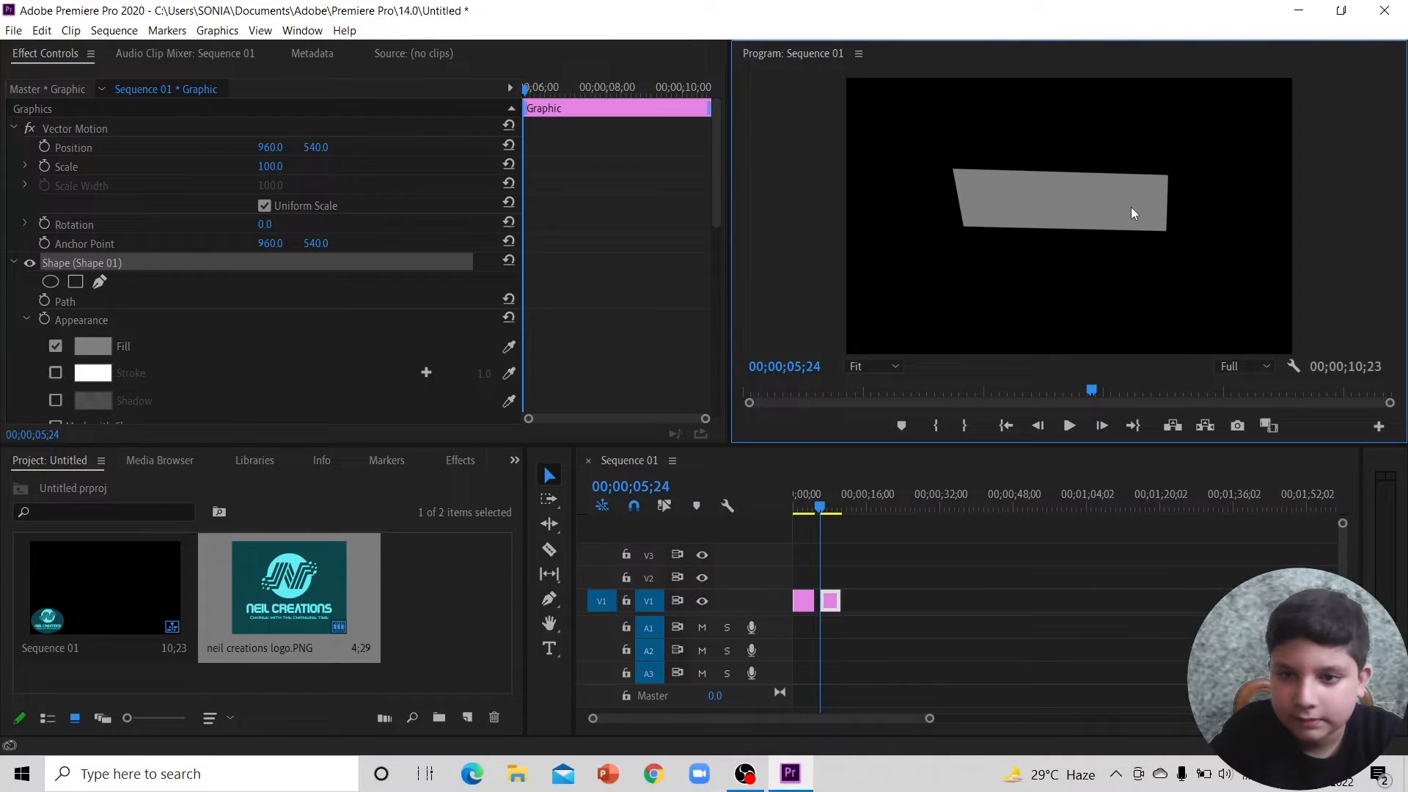
Step: Pull the grey bar's lower-left corner down and left and its lower-right corner down and outward with the Pen tool
{"action": "mouse_move", "coordinate": [967, 229]}
{"action": "left_mouse_down"}
{"action": "mouse_move", "coordinate": [952, 242]}
{"action": "mouse_move", "coordinate": [987, 229]}
{"action": "mouse_move", "coordinate": [967, 244]}
{"action": "left_mouse_up"}
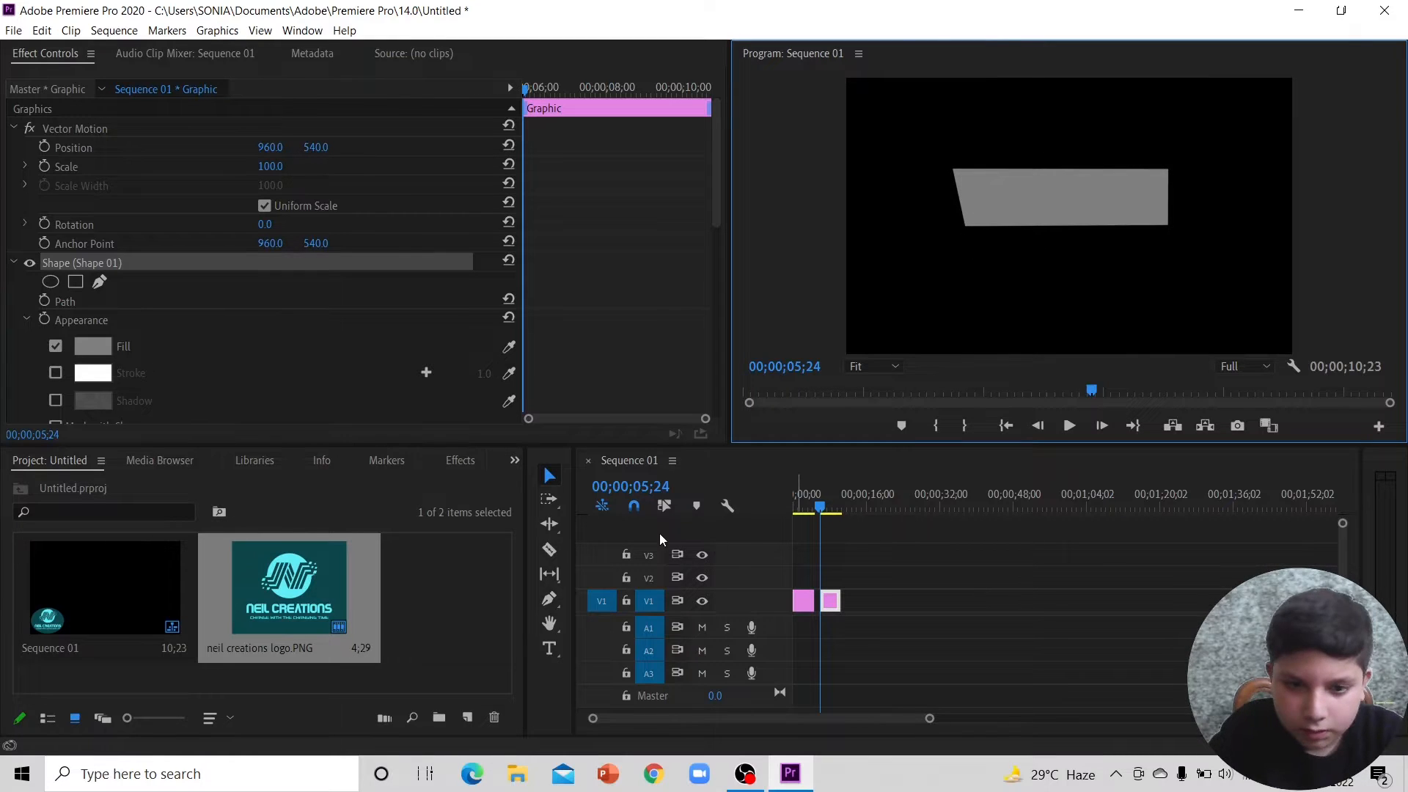
{"action": "left_click", "coordinate": [547, 598]}
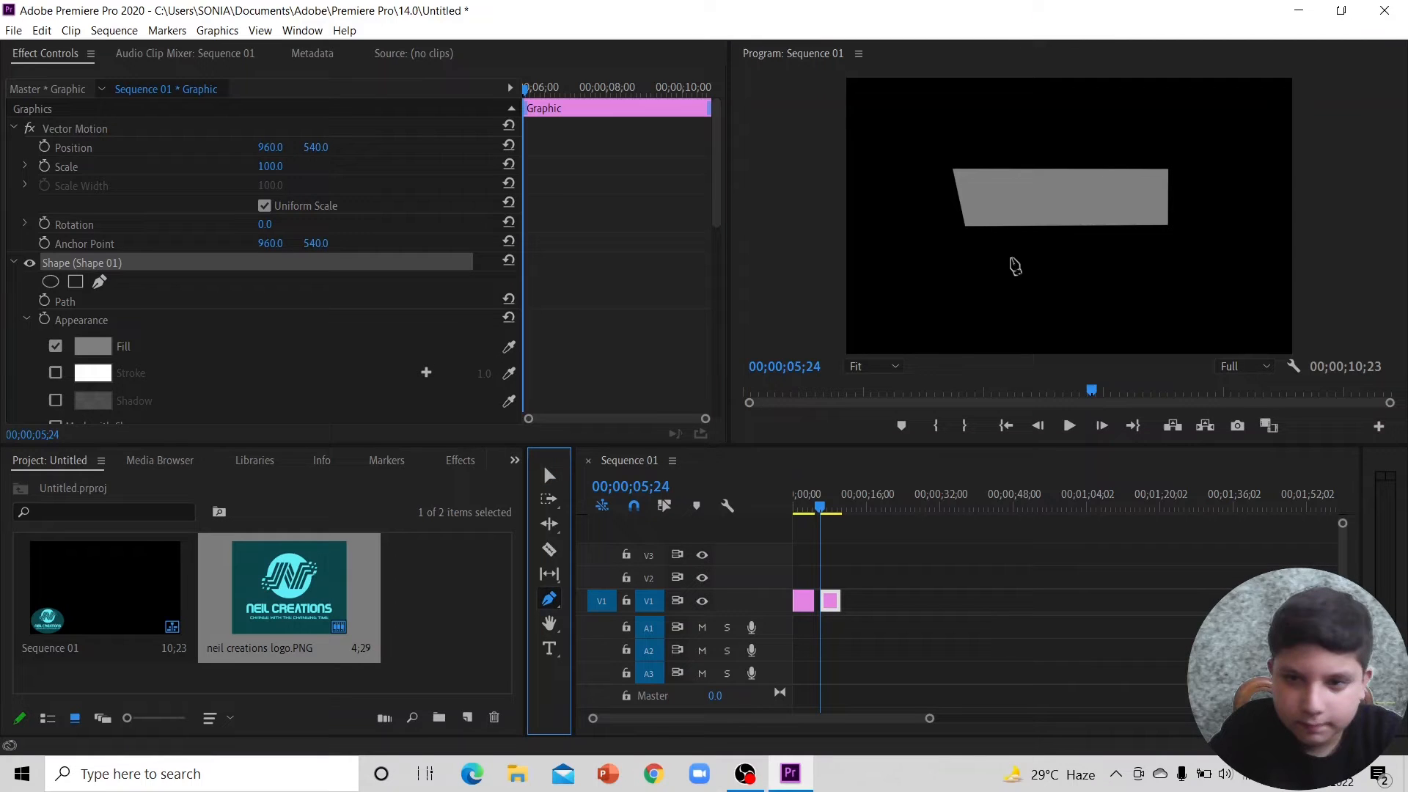
{"action": "left_click", "coordinate": [966, 225]}
{"action": "left_click_drag", "start_coordinate": [968, 229], "coordinate": [937, 288]}
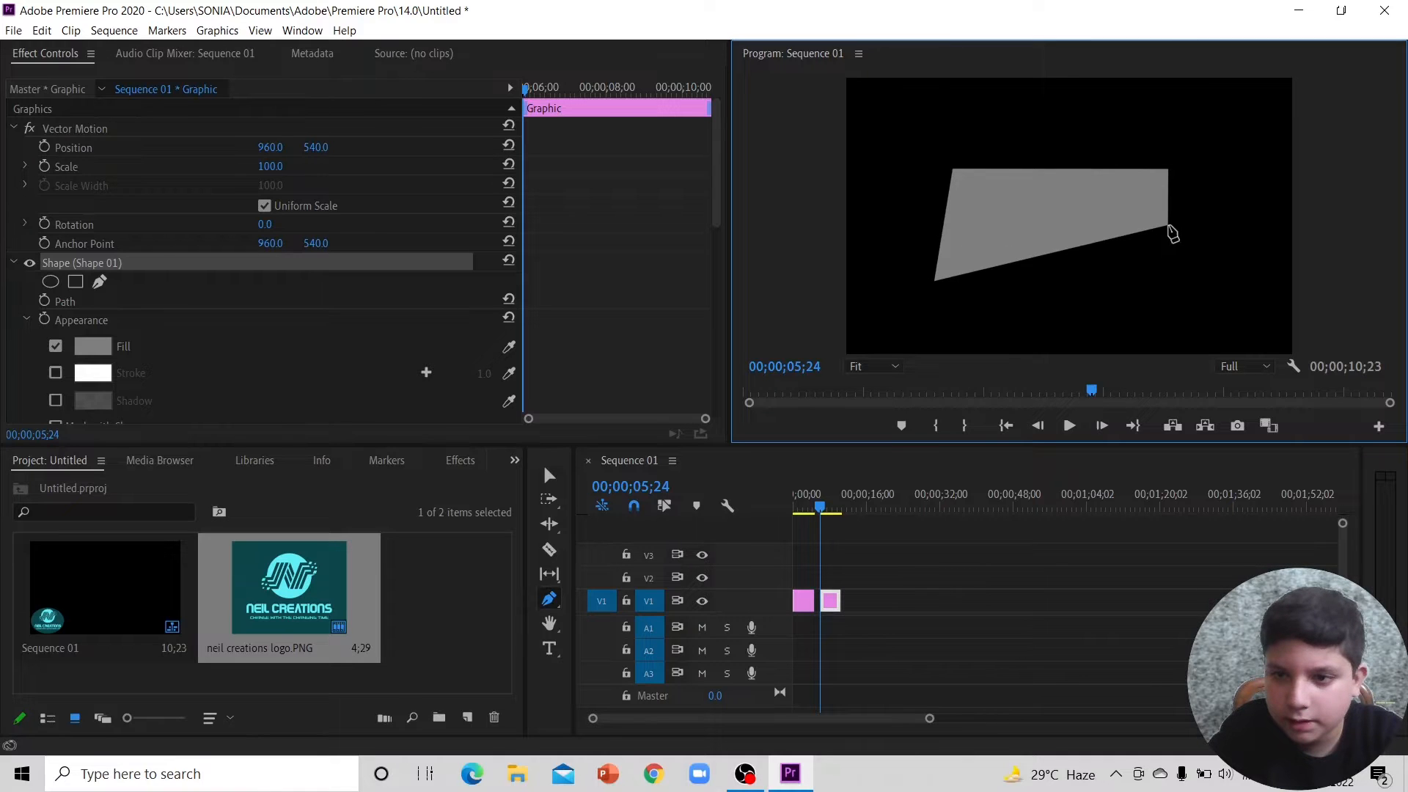
{"action": "left_click_drag", "start_coordinate": [1171, 232], "coordinate": [1237, 283]}
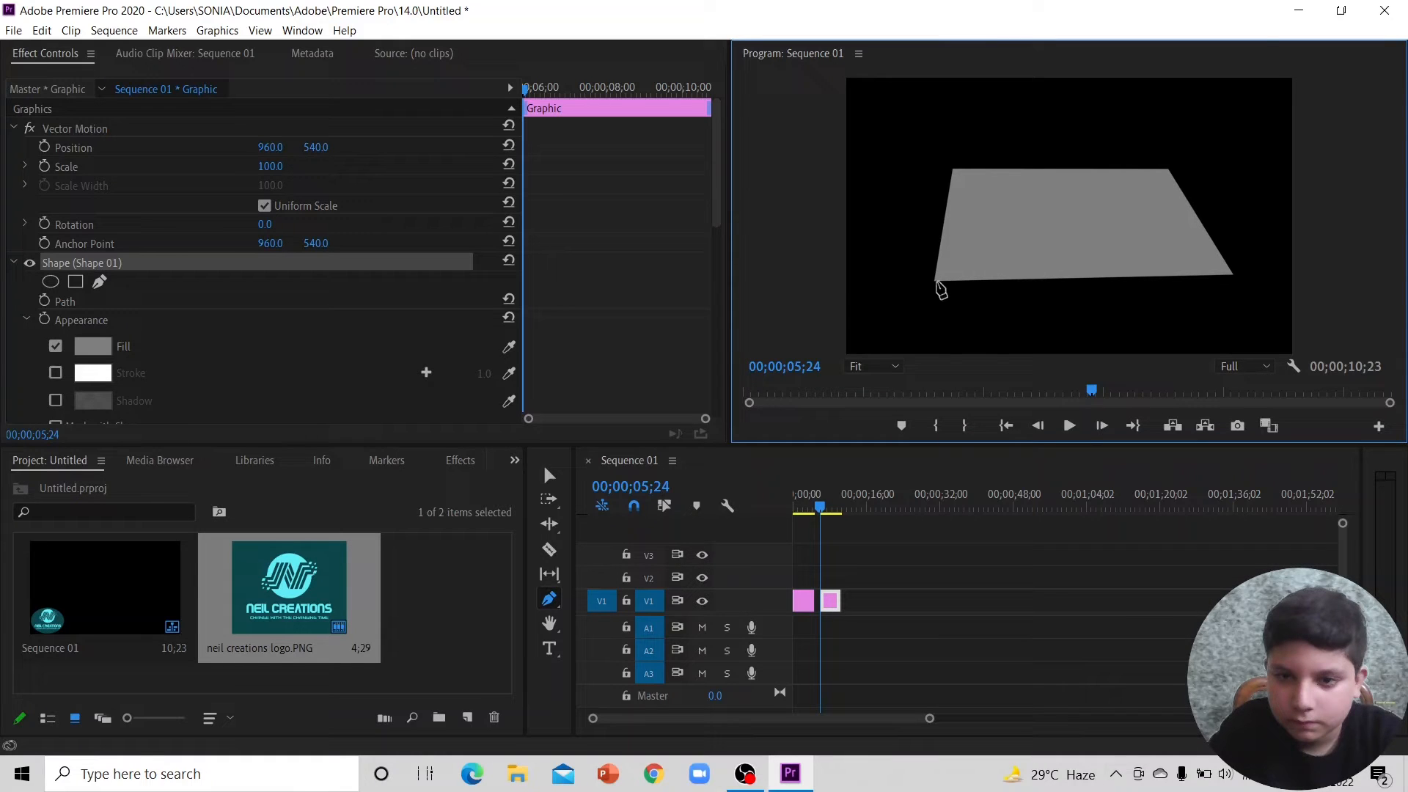
Step: Adjust the shape's four corners with the Pen tool to form a wide, nearly straight rectangle in the upper middle of the frame
{"action": "left_click_drag", "start_coordinate": [937, 286], "coordinate": [927, 249]}
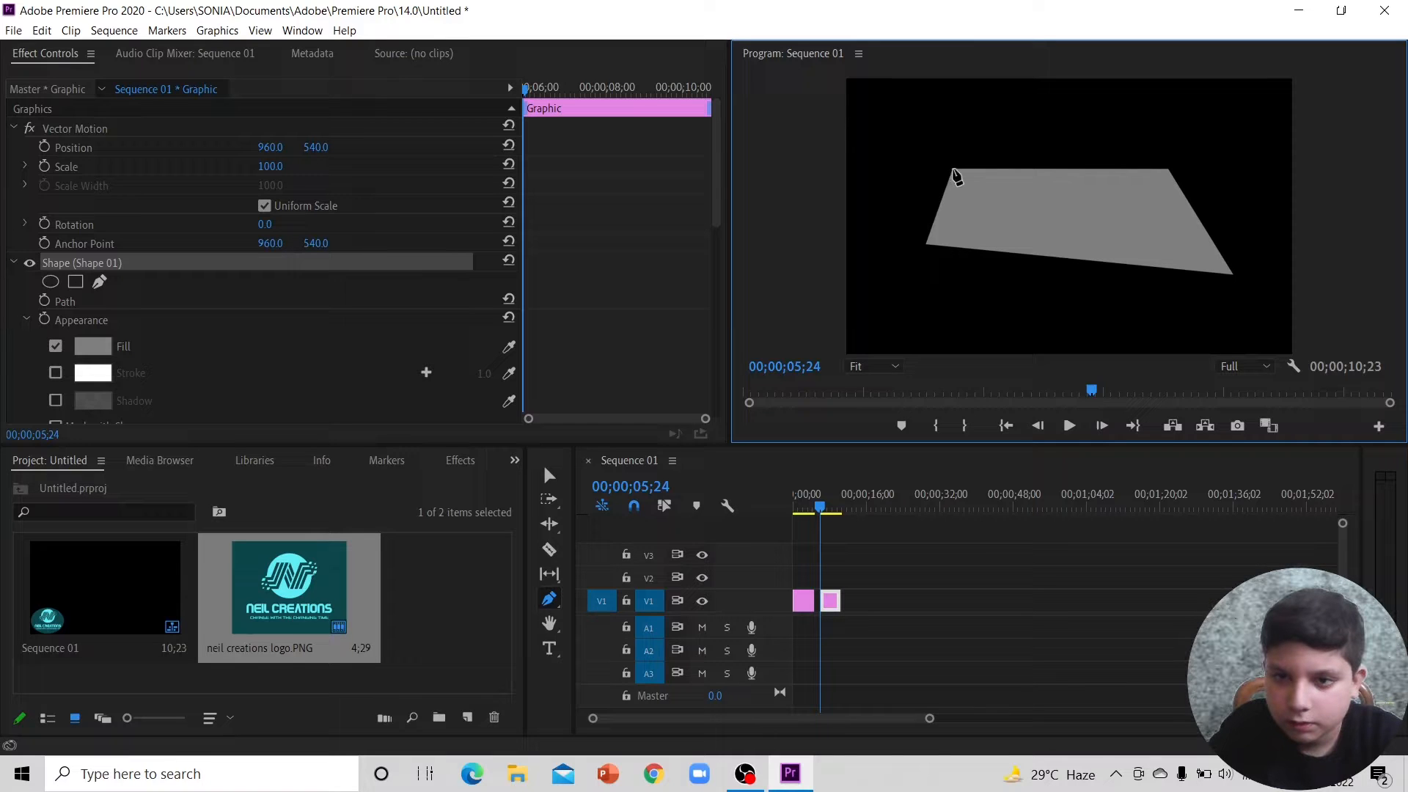
{"action": "left_click_drag", "start_coordinate": [956, 176], "coordinate": [925, 168]}
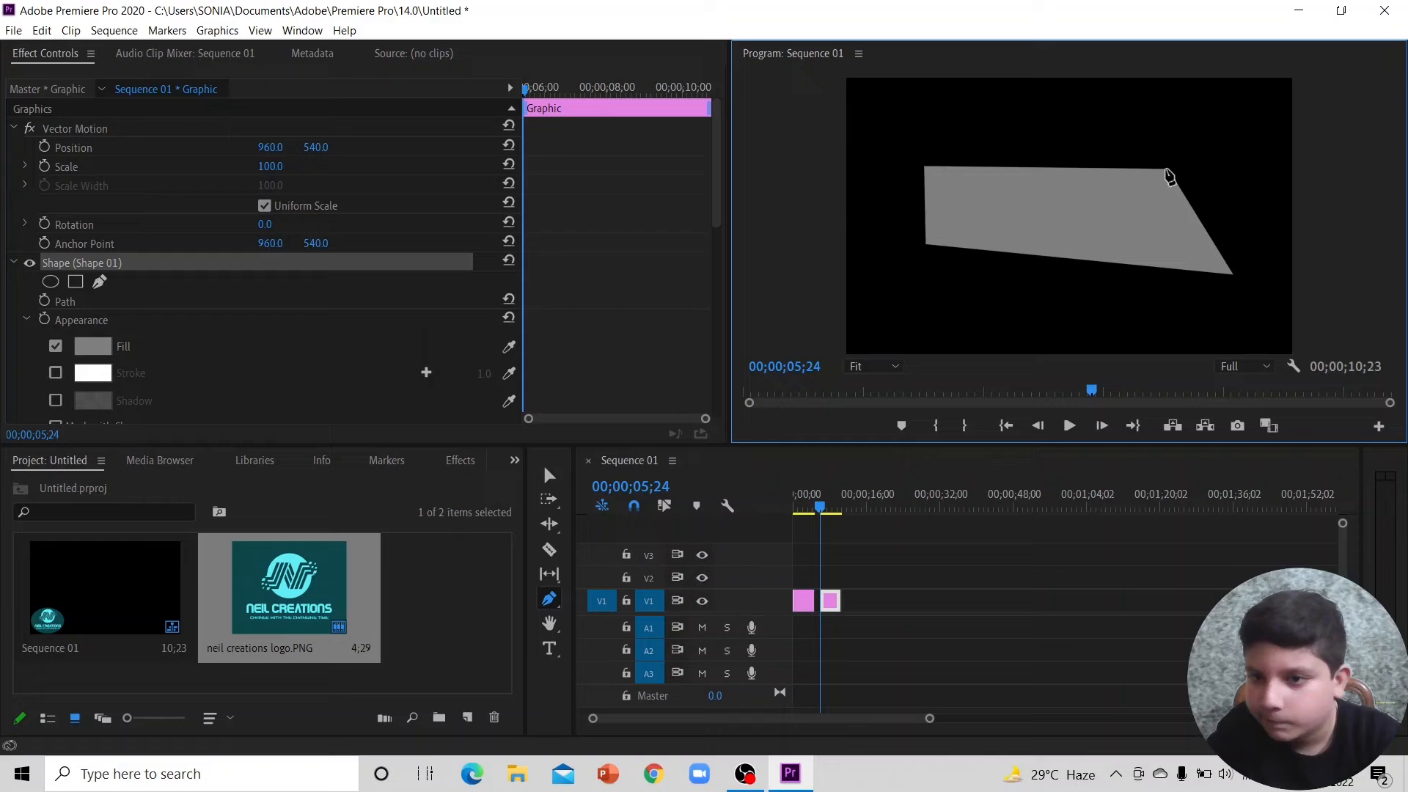
{"action": "left_click_drag", "start_coordinate": [1169, 176], "coordinate": [1230, 171]}
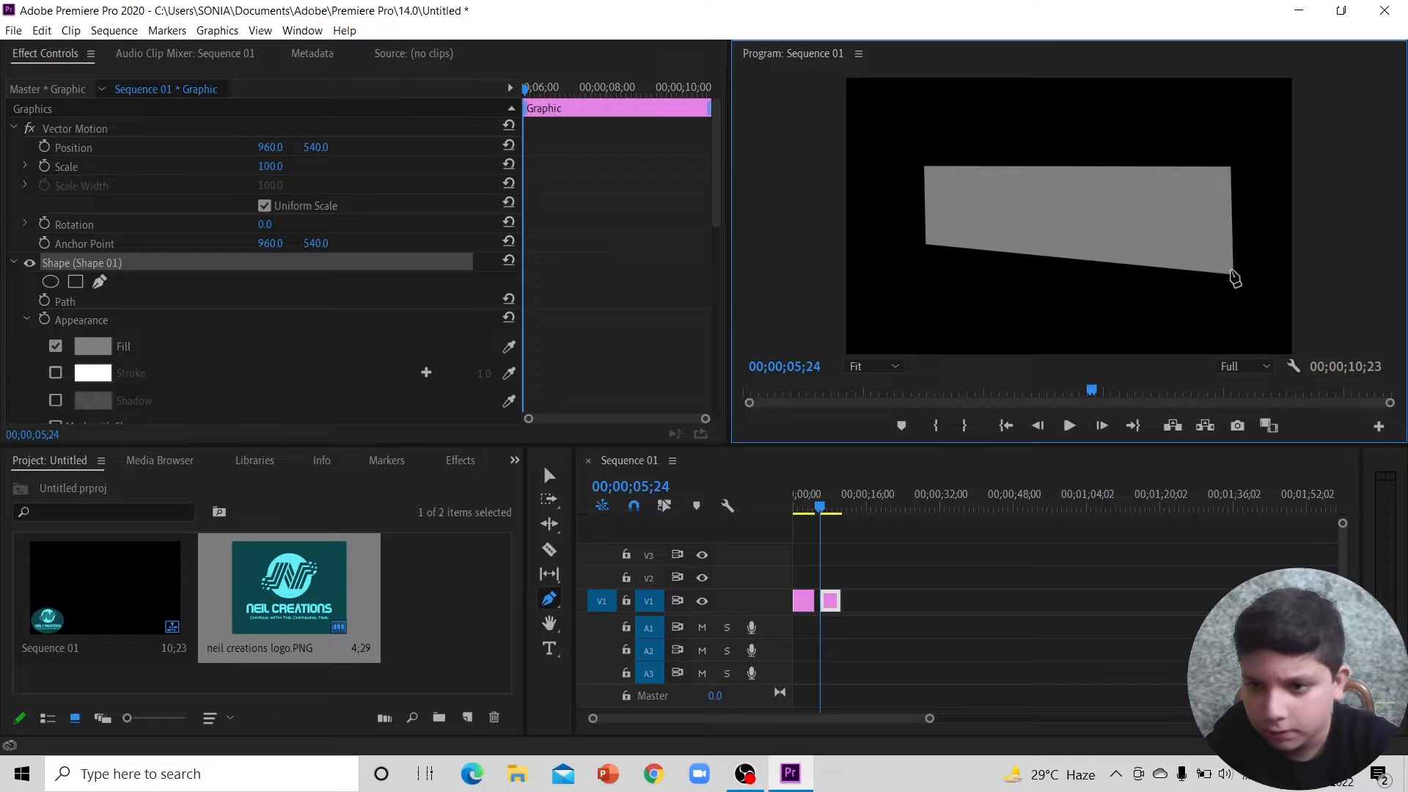
{"action": "left_click_drag", "start_coordinate": [1232, 273], "coordinate": [1234, 259]}
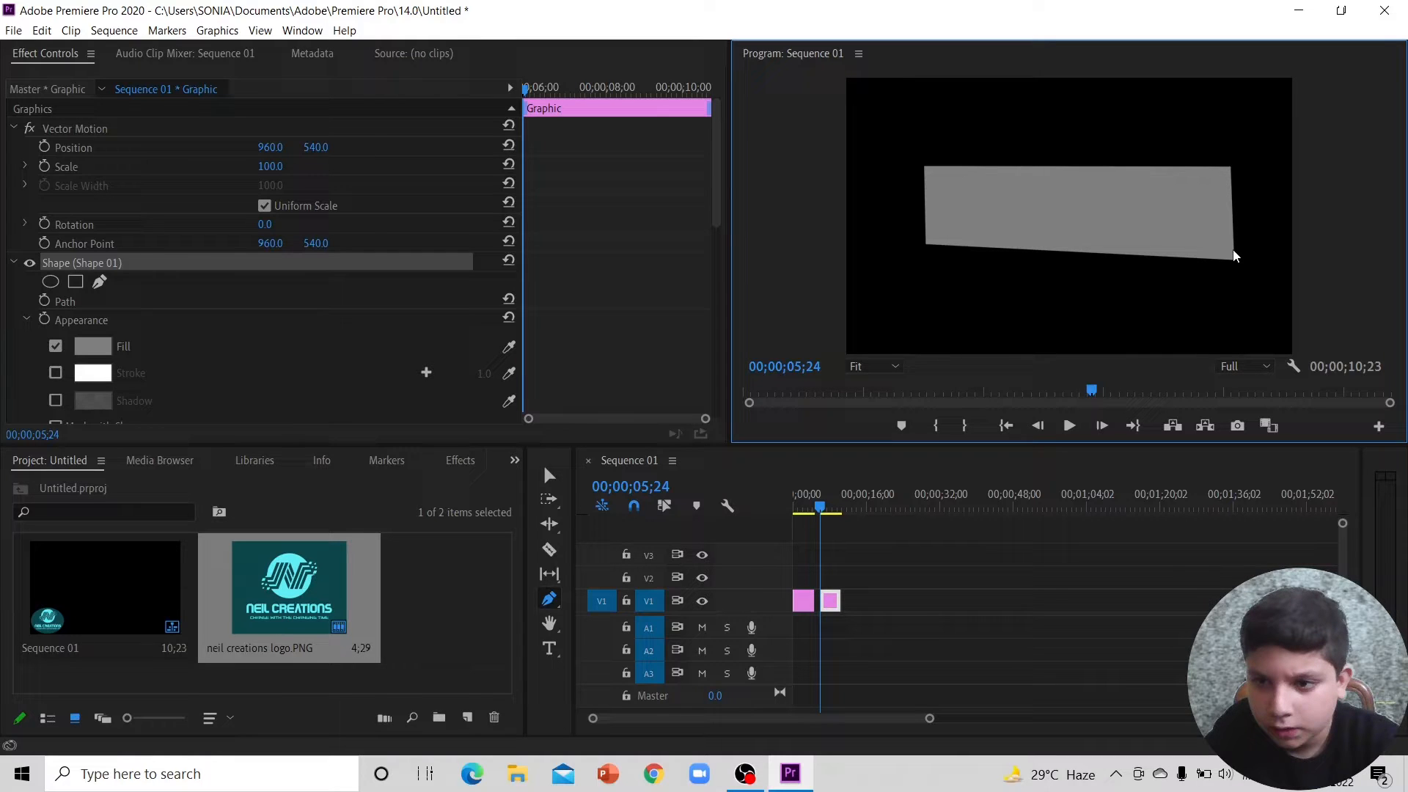
{"action": "left_click_drag", "start_coordinate": [1234, 256], "coordinate": [1232, 242]}
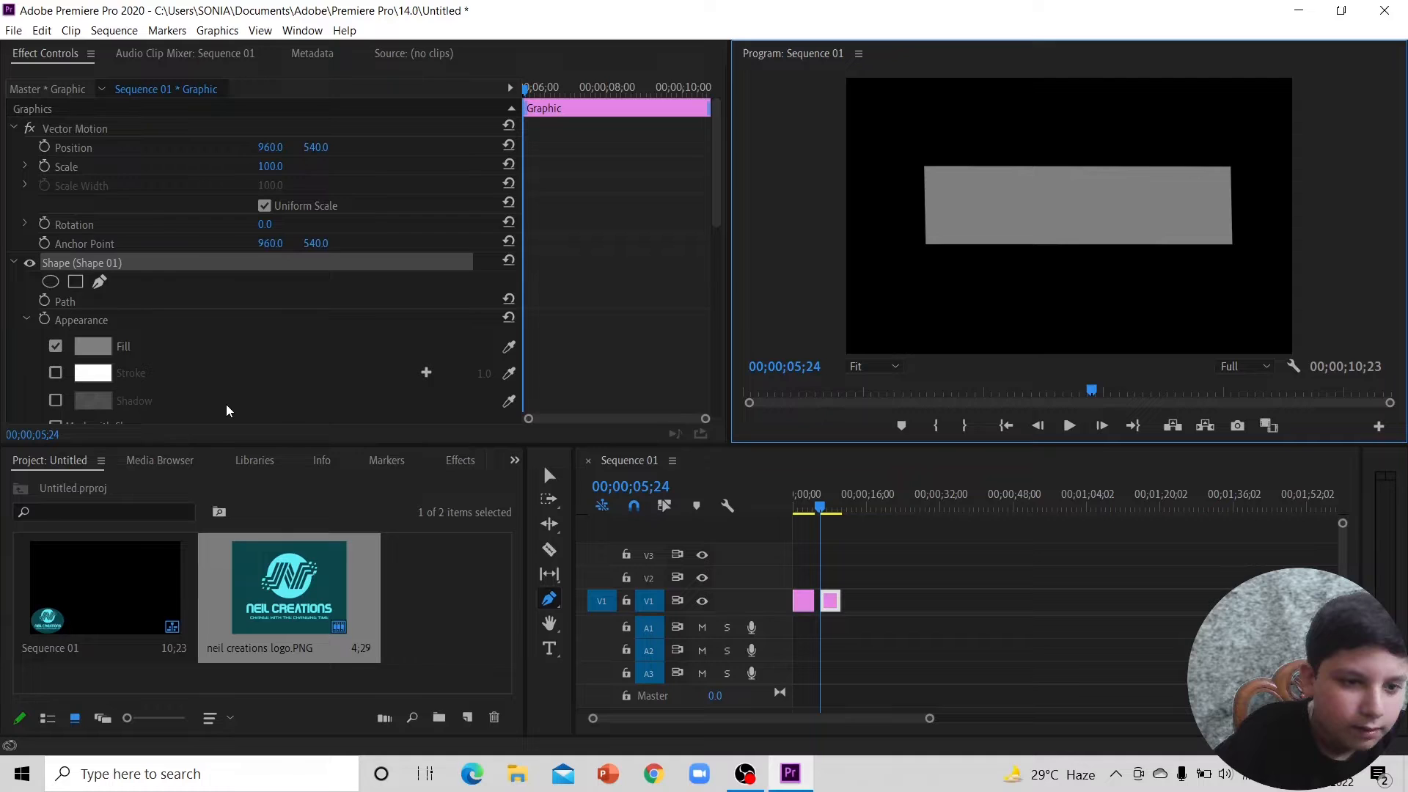
Step: Change the shape's fill colour to white (FFFFFF)
{"action": "scroll", "coordinate": [227, 409], "scroll_direction": "down", "scroll_amount": 2}
{"action": "scroll", "coordinate": [227, 409], "scroll_direction": "up", "scroll_amount": 1}
{"action": "scroll", "coordinate": [227, 409], "scroll_direction": "up", "scroll_amount": 1}
{"action": "left_click", "coordinate": [93, 346]}
{"action": "left_click_drag", "start_coordinate": [657, 411], "coordinate": [499, 648]}
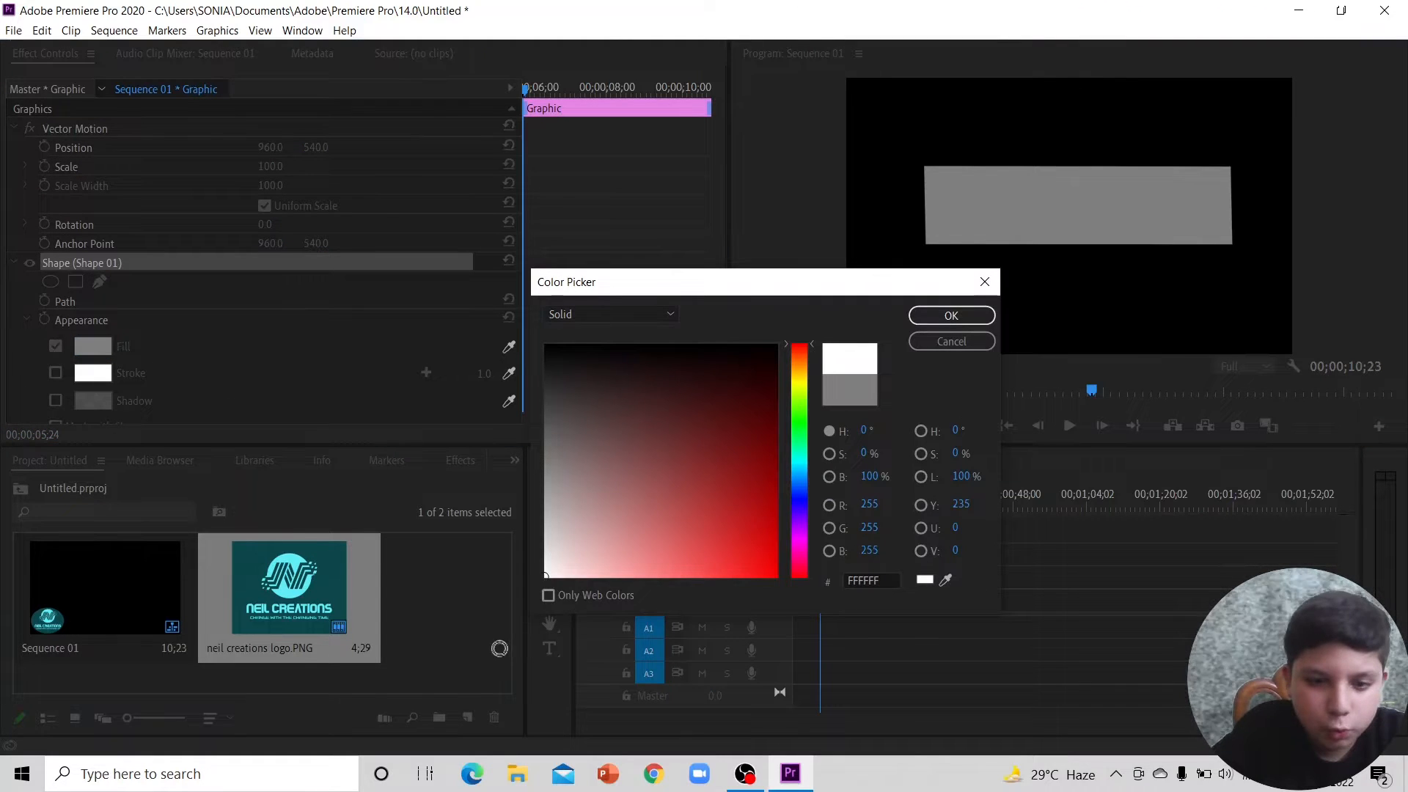
{"action": "left_click", "coordinate": [980, 317]}
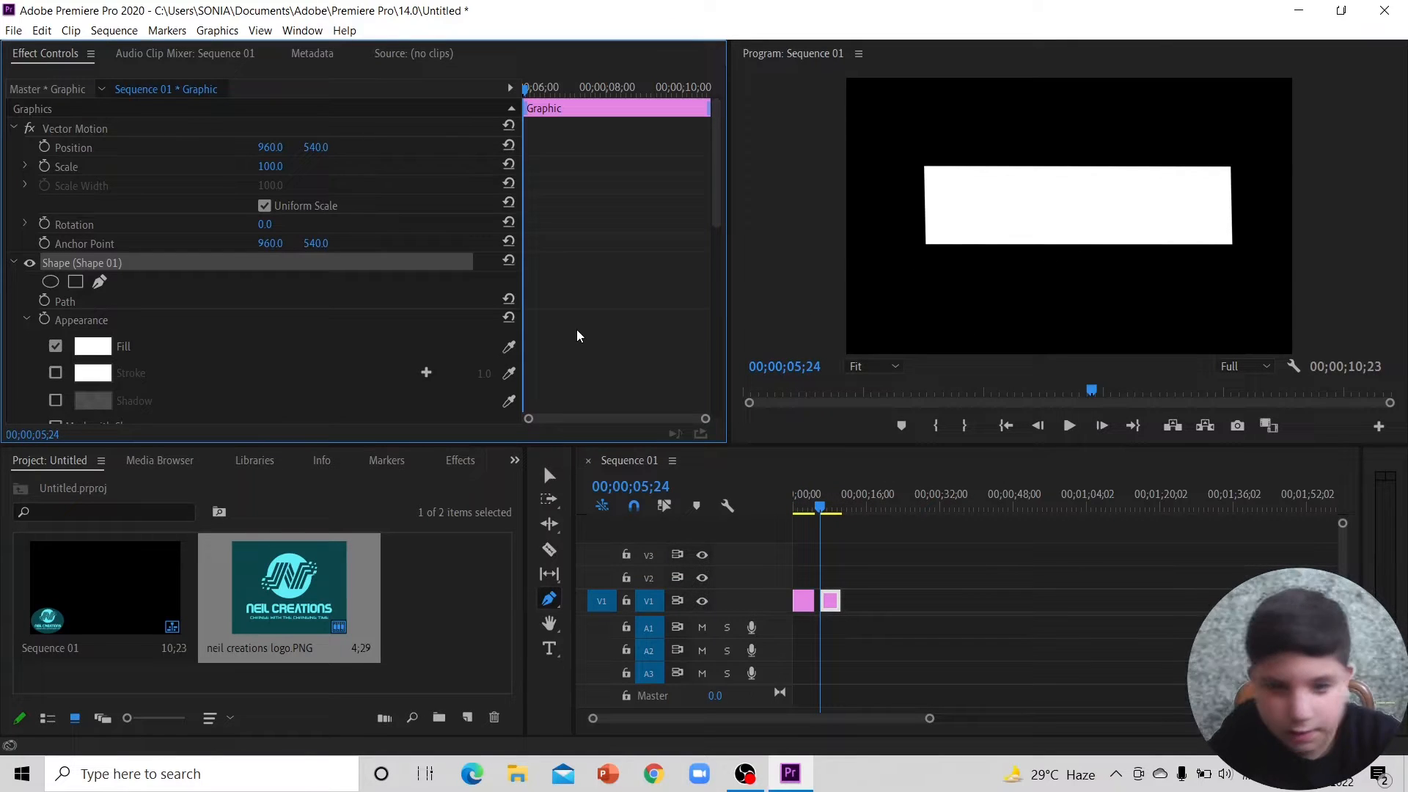
Step: Move the white bar slightly down and left, and straighten its upper-left corner with the Pen tool
{"action": "key", "text": "v"}
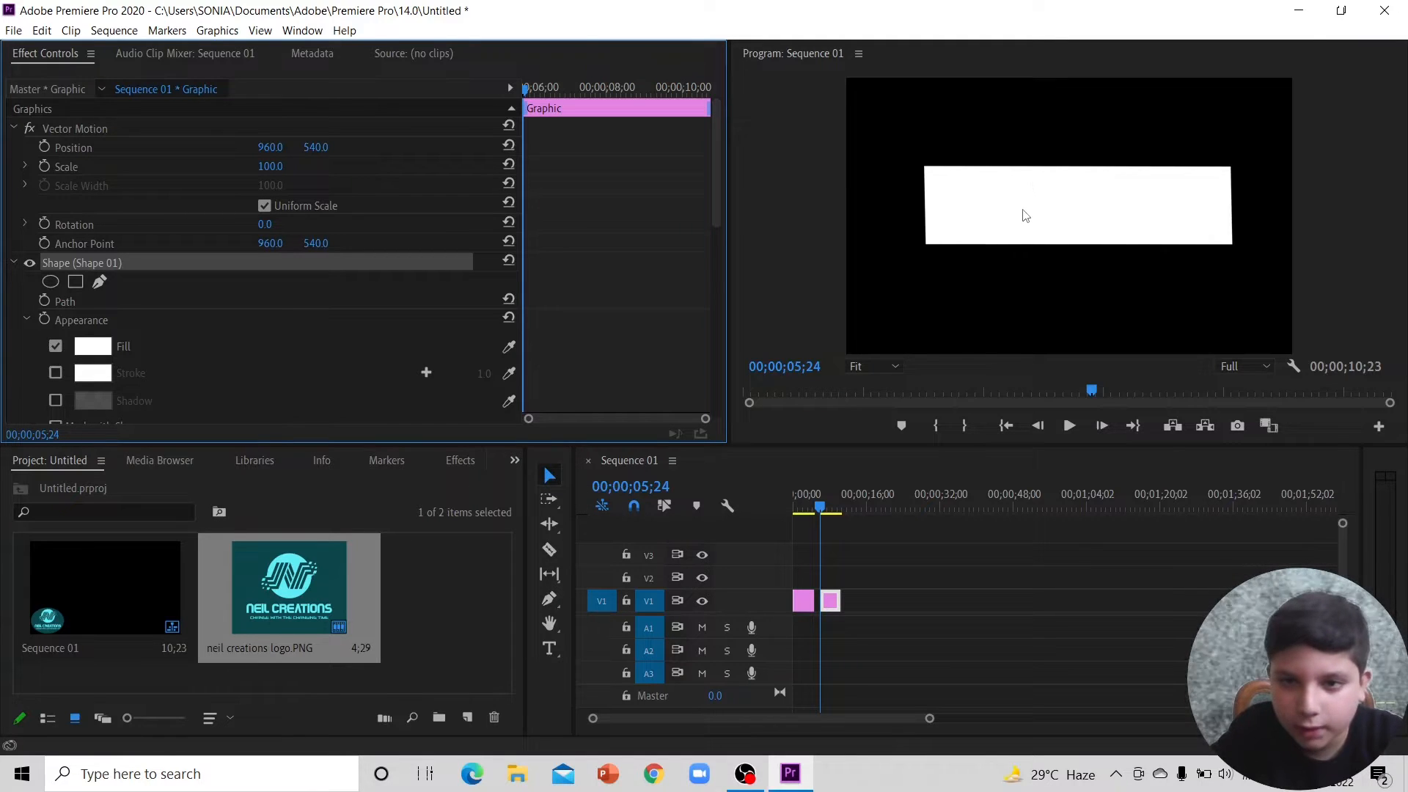
{"action": "mouse_move", "coordinate": [1033, 185]}
{"action": "left_mouse_down"}
{"action": "mouse_move", "coordinate": [1034, 208]}
{"action": "mouse_move", "coordinate": [1014, 186]}
{"action": "mouse_move", "coordinate": [1027, 195]}
{"action": "left_mouse_up"}
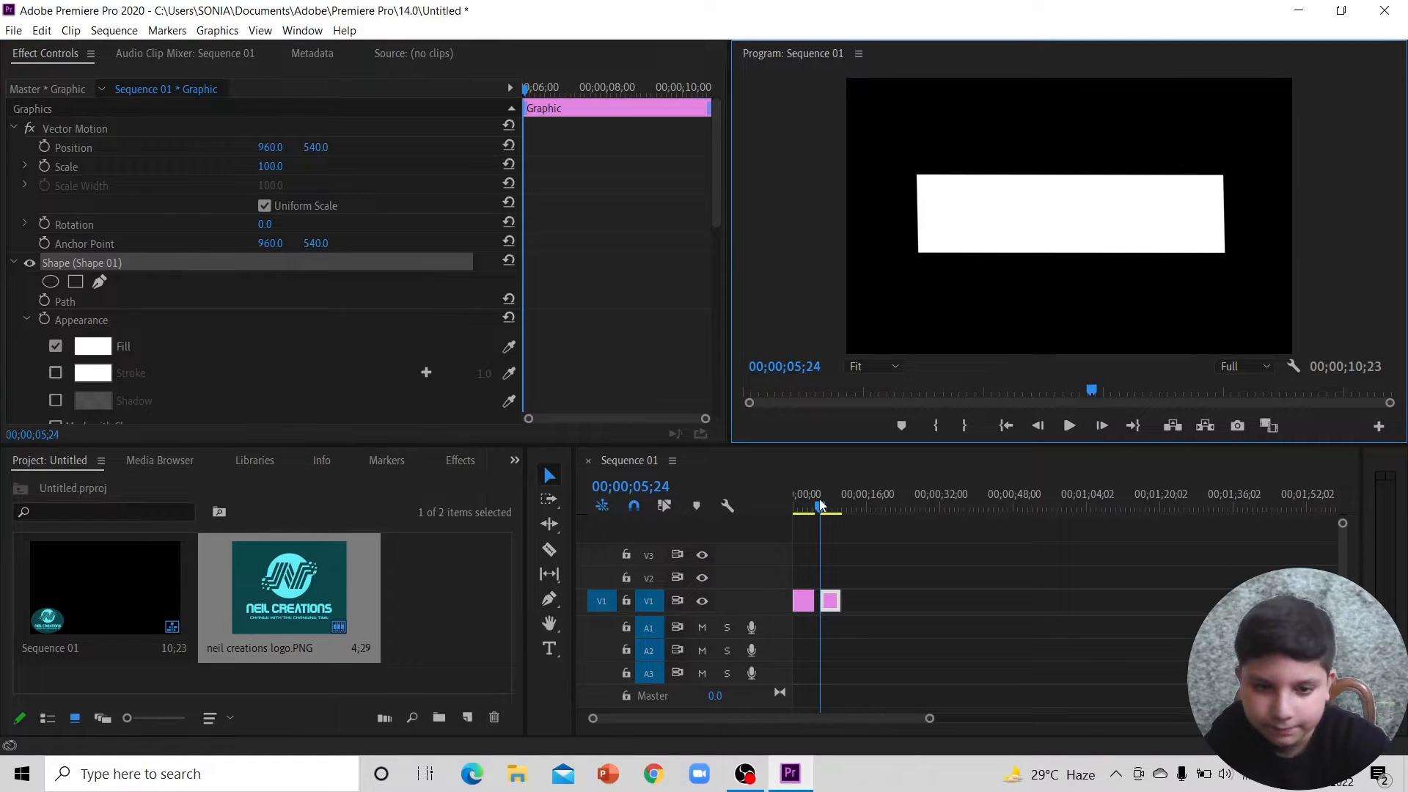
{"action": "left_click", "coordinate": [549, 598]}
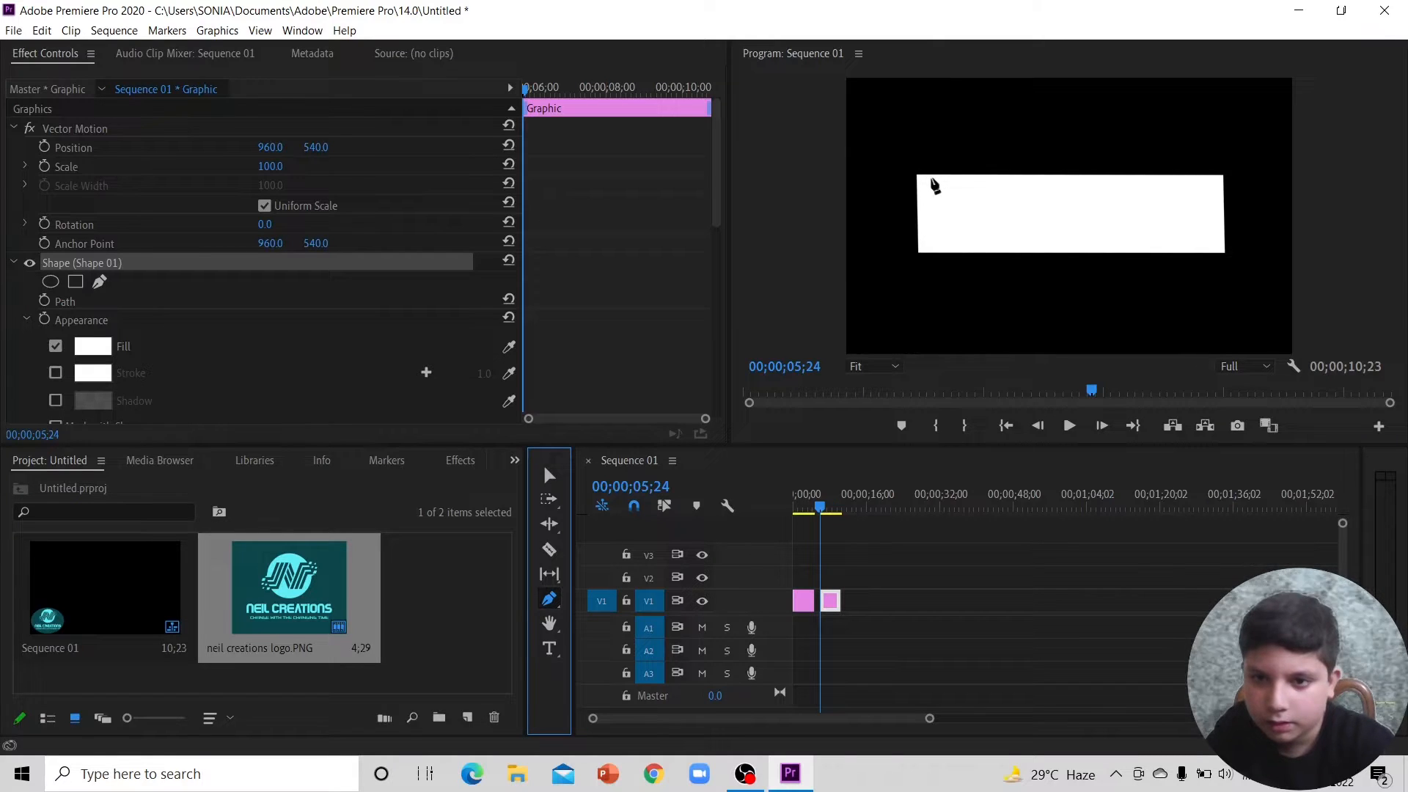
{"action": "left_click", "coordinate": [917, 180]}
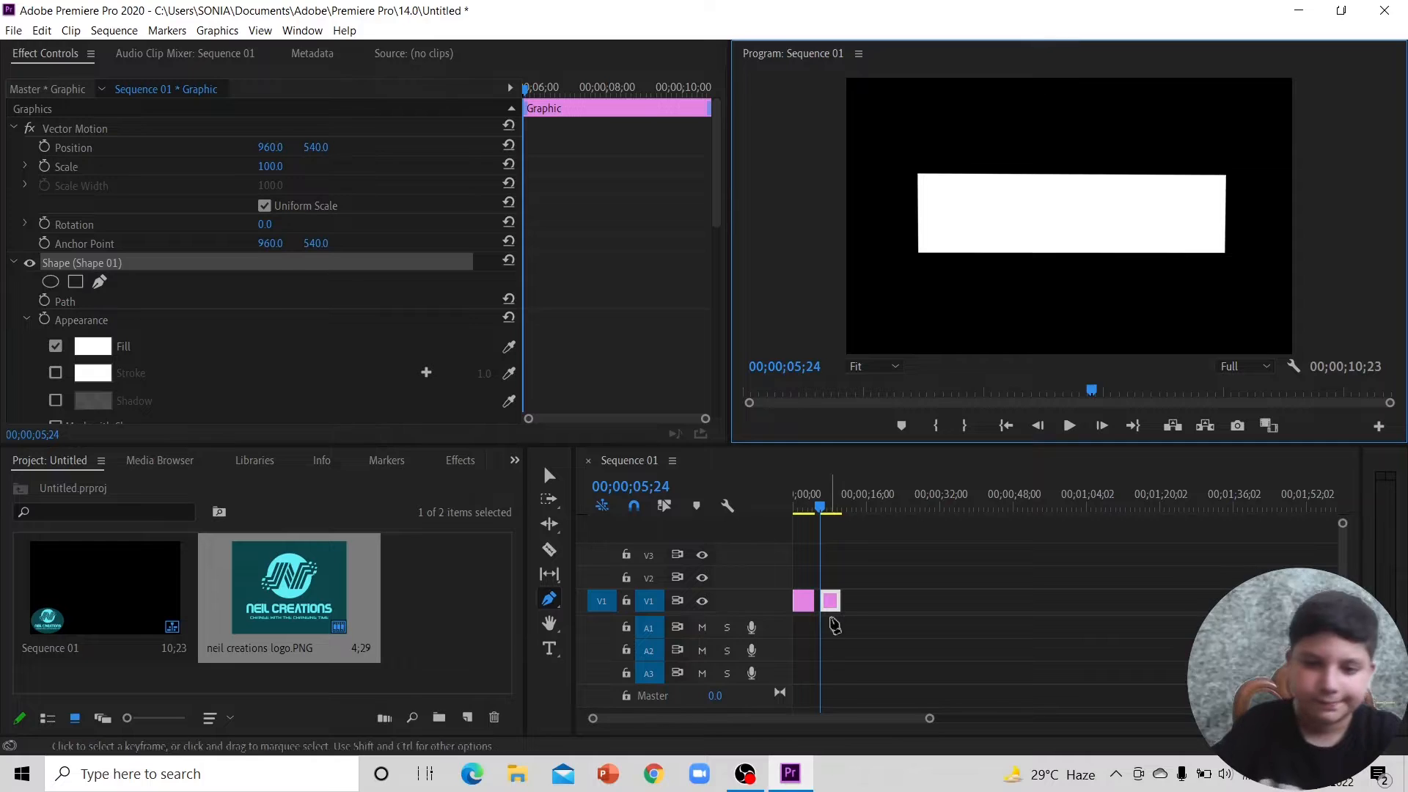
Step: Add the text NEIL CREATIONS over the white bar within the same graphic clip
{"action": "key", "text": "v"}
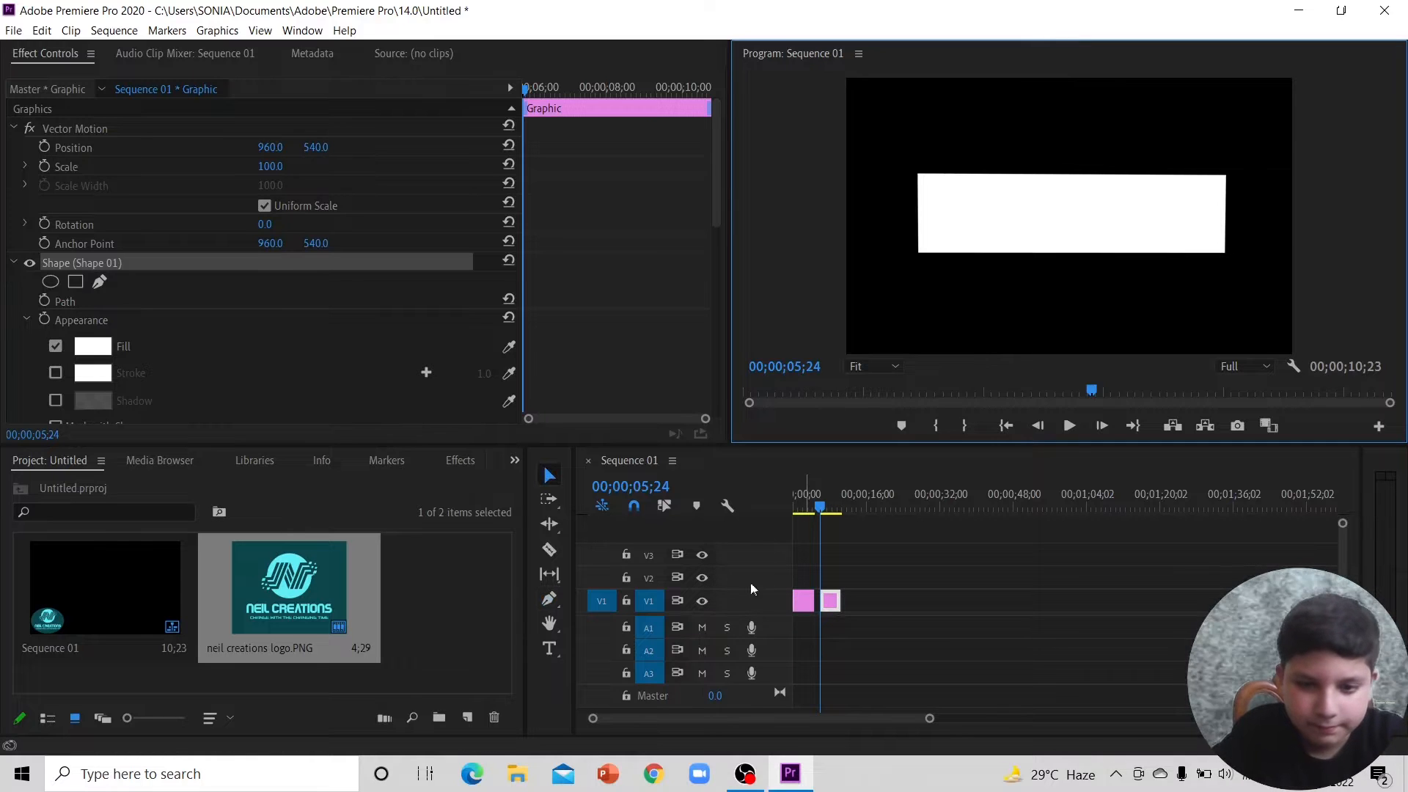
{"action": "left_click", "coordinate": [827, 594]}
{"action": "mouse_move", "coordinate": [826, 594]}
{"action": "left_mouse_down"}
{"action": "mouse_move", "coordinate": [823, 583]}
{"action": "mouse_move", "coordinate": [830, 601]}
{"action": "left_mouse_up"}
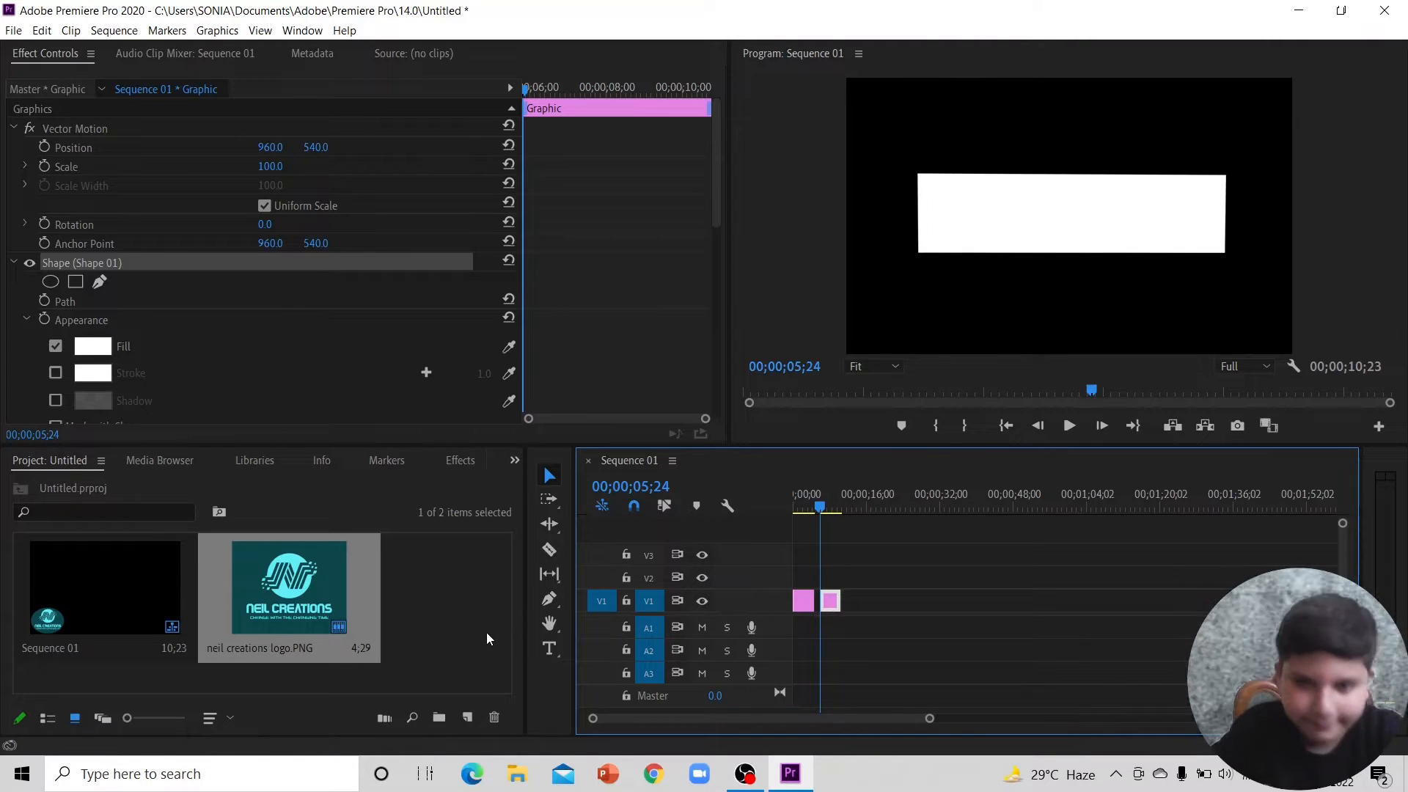
{"action": "left_click", "coordinate": [549, 649]}
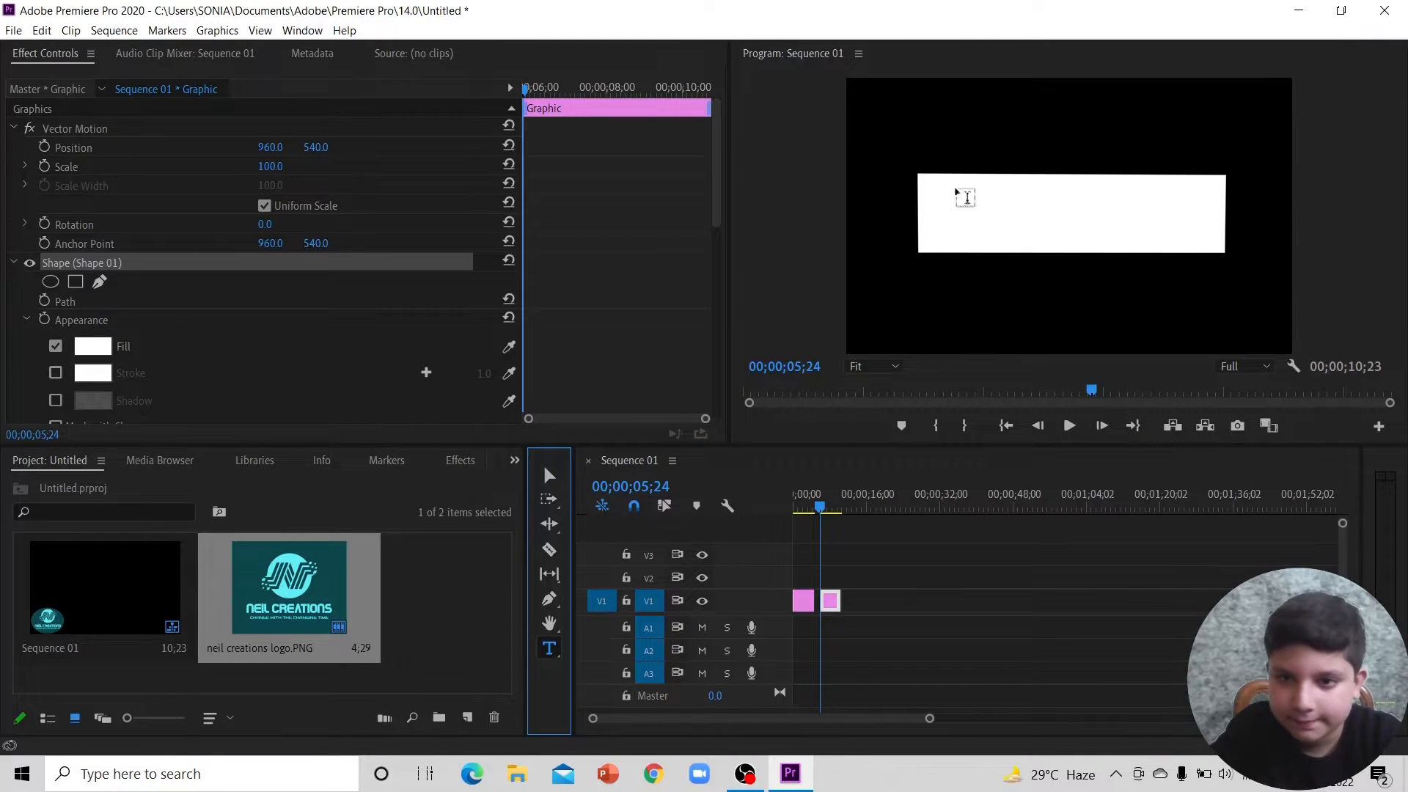
{"action": "left_click", "coordinate": [951, 200]}
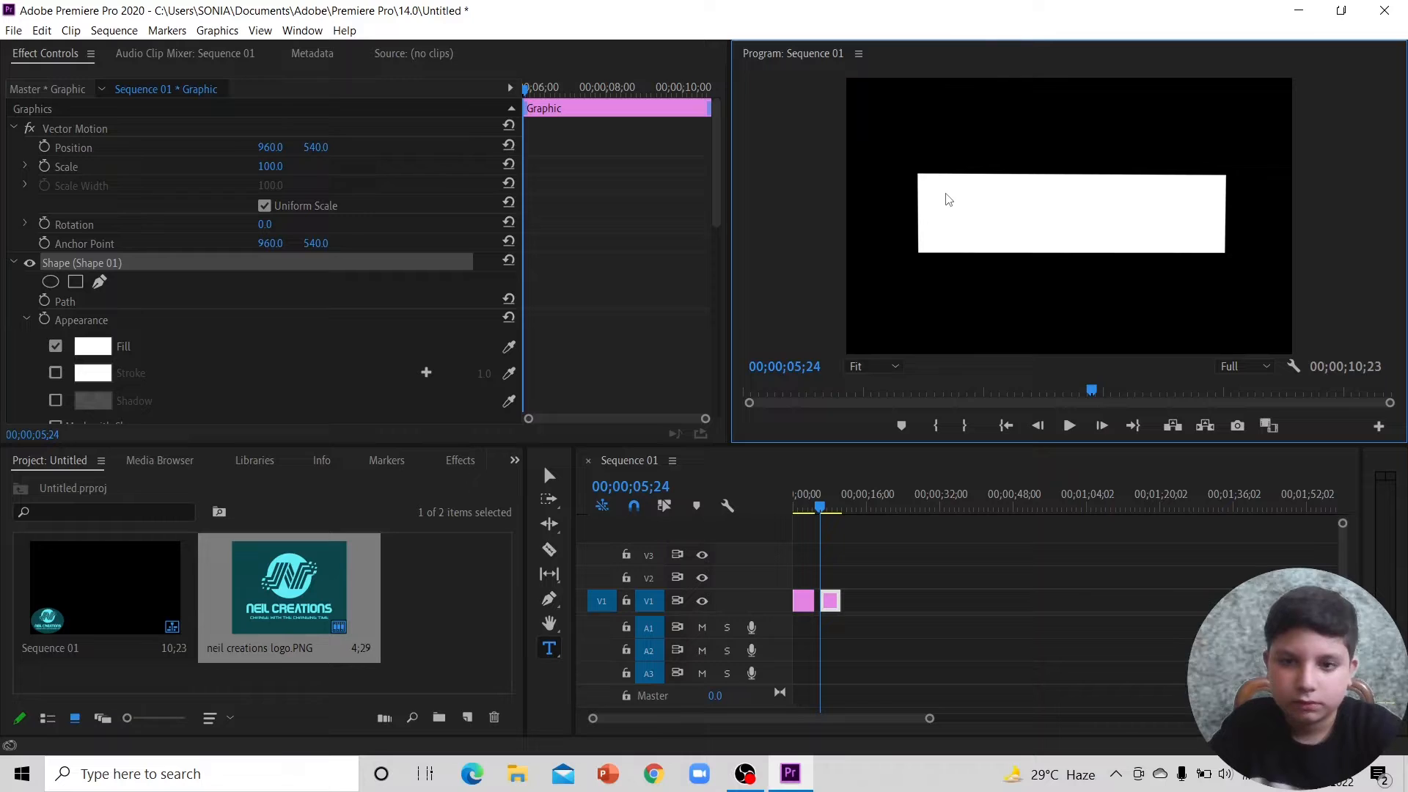
{"action": "left_click", "coordinate": [945, 192]}
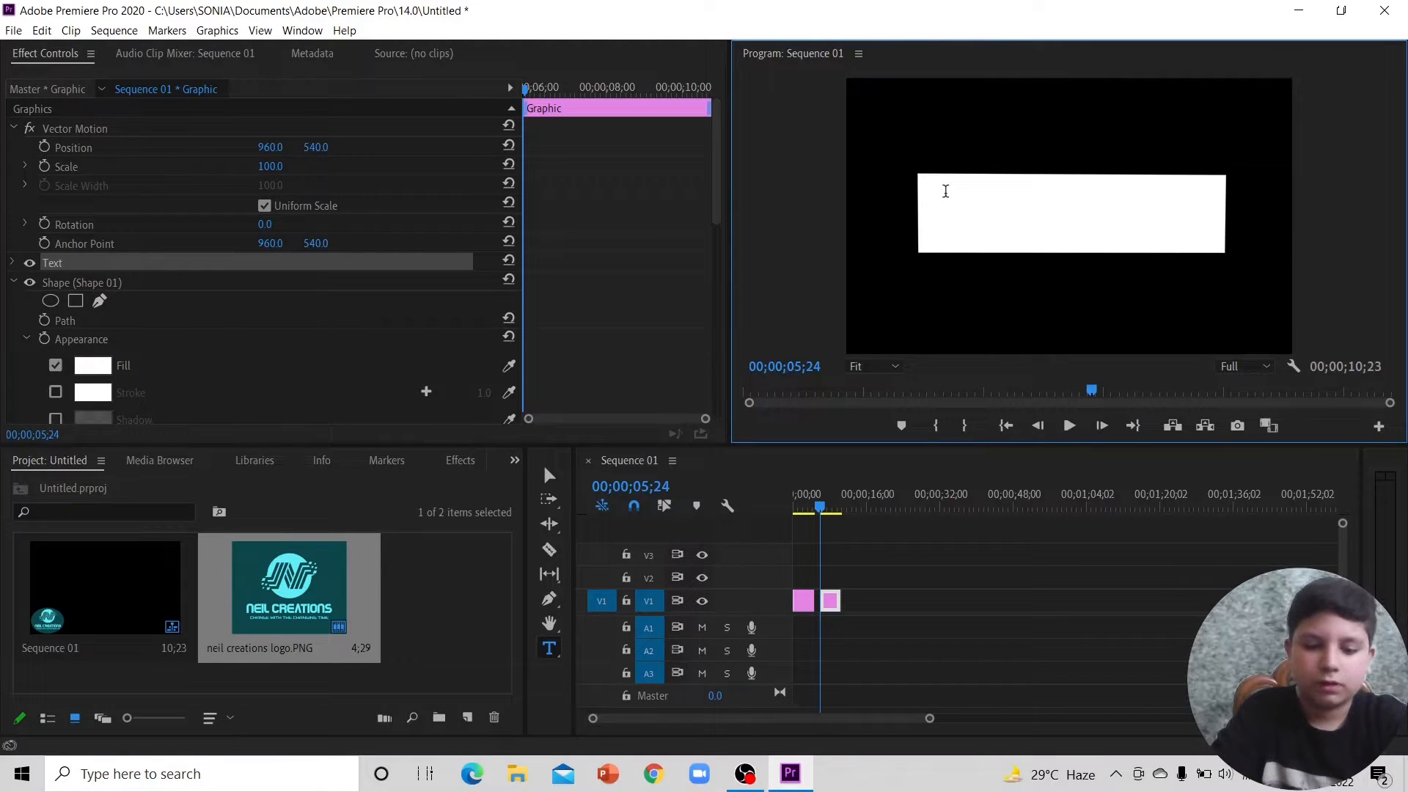
{"action": "type", "text": "NEIL CREATIONS"}
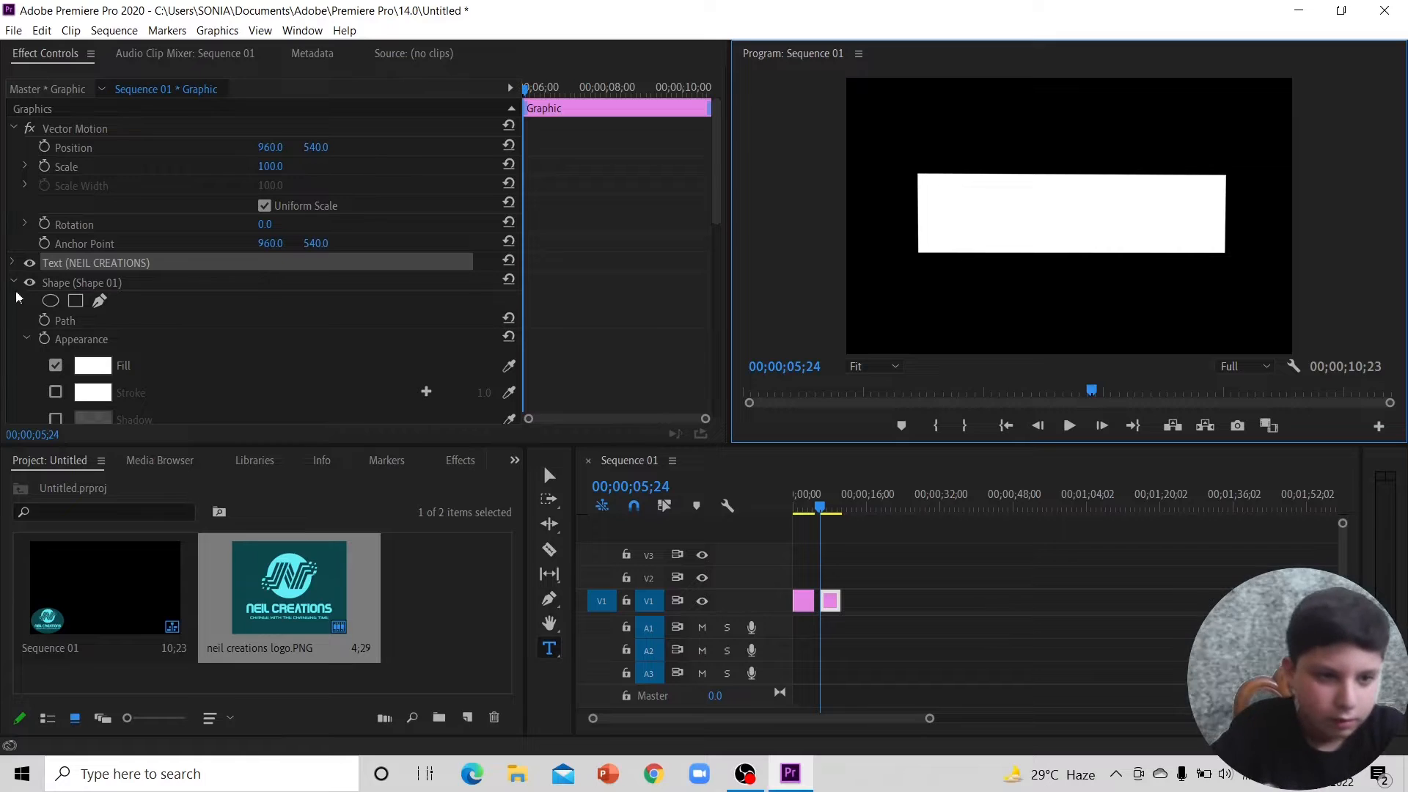
Step: Expand the NEIL CREATIONS text properties and set the text fill colour to black (000000)
{"action": "left_click", "coordinate": [13, 263]}
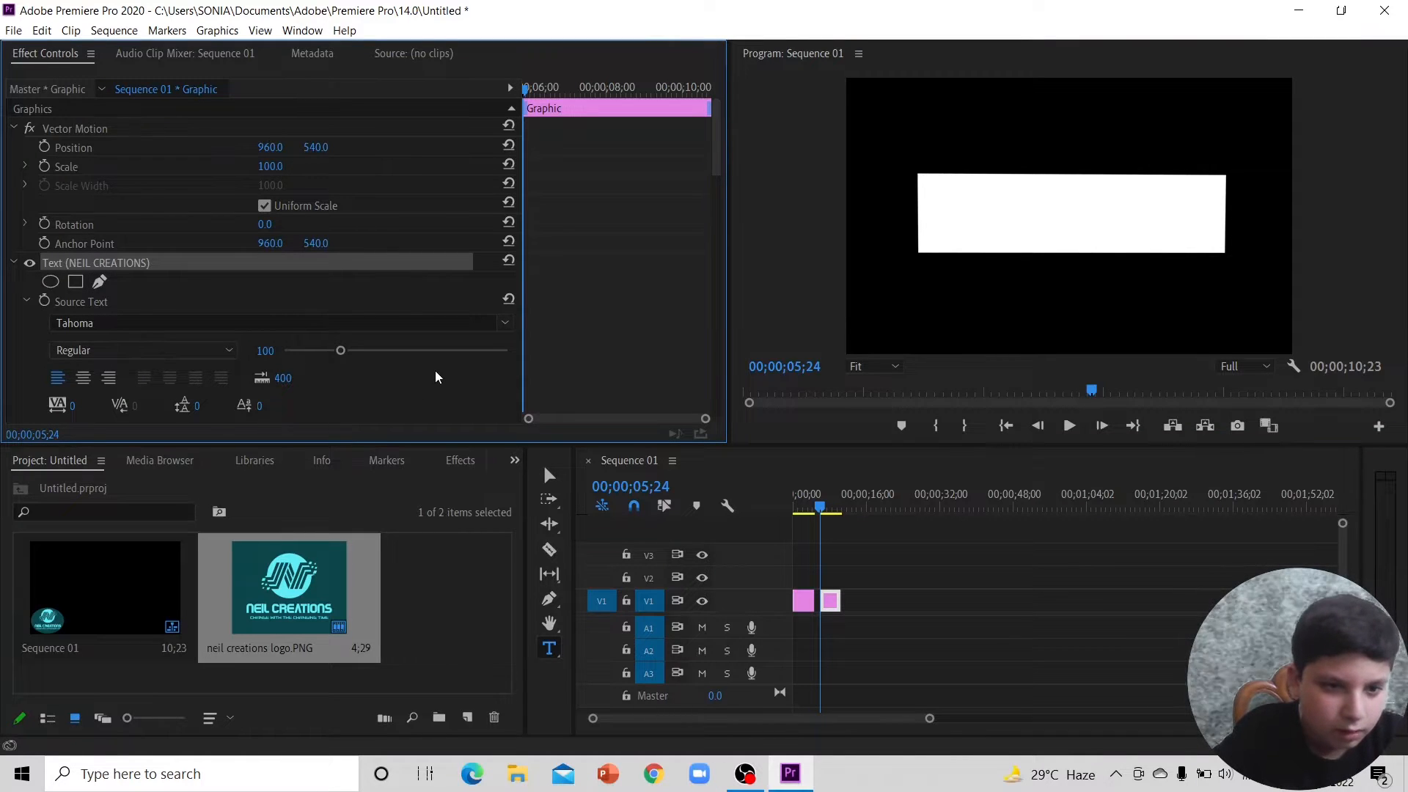
{"action": "scroll", "coordinate": [440, 375], "scroll_direction": "down", "scroll_amount": 2}
{"action": "left_click", "coordinate": [85, 352]}
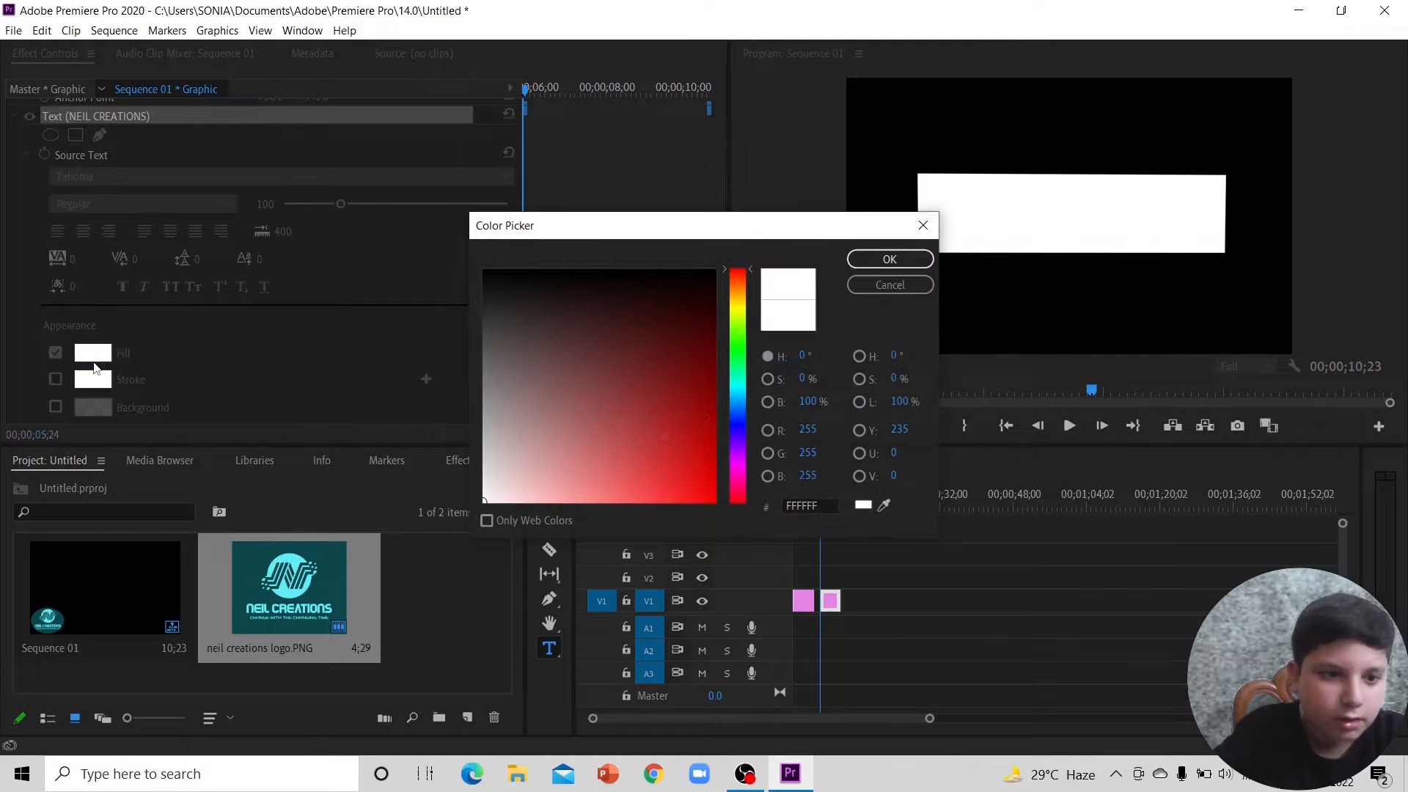
{"action": "left_click_drag", "start_coordinate": [664, 432], "coordinate": [802, 225]}
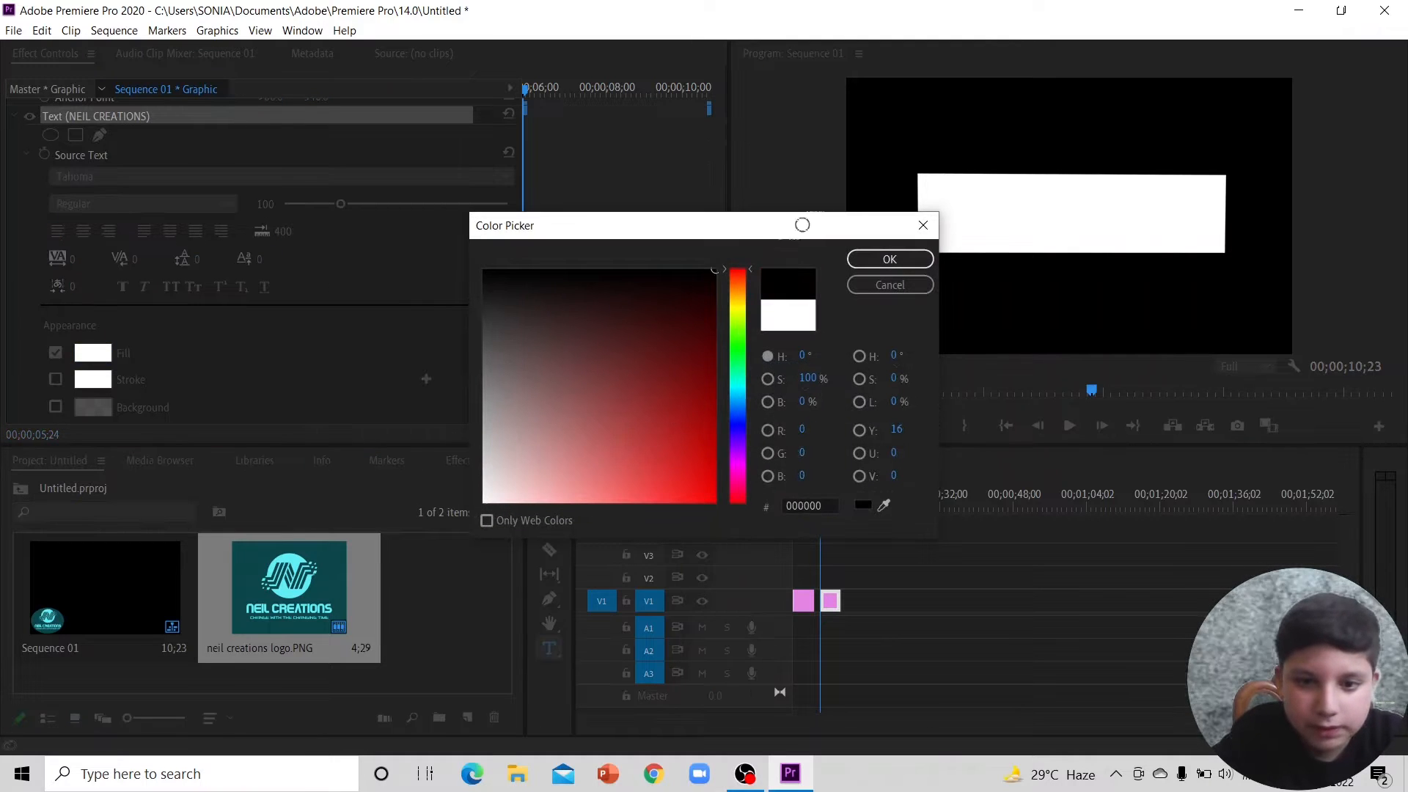
{"action": "left_click", "coordinate": [905, 268]}
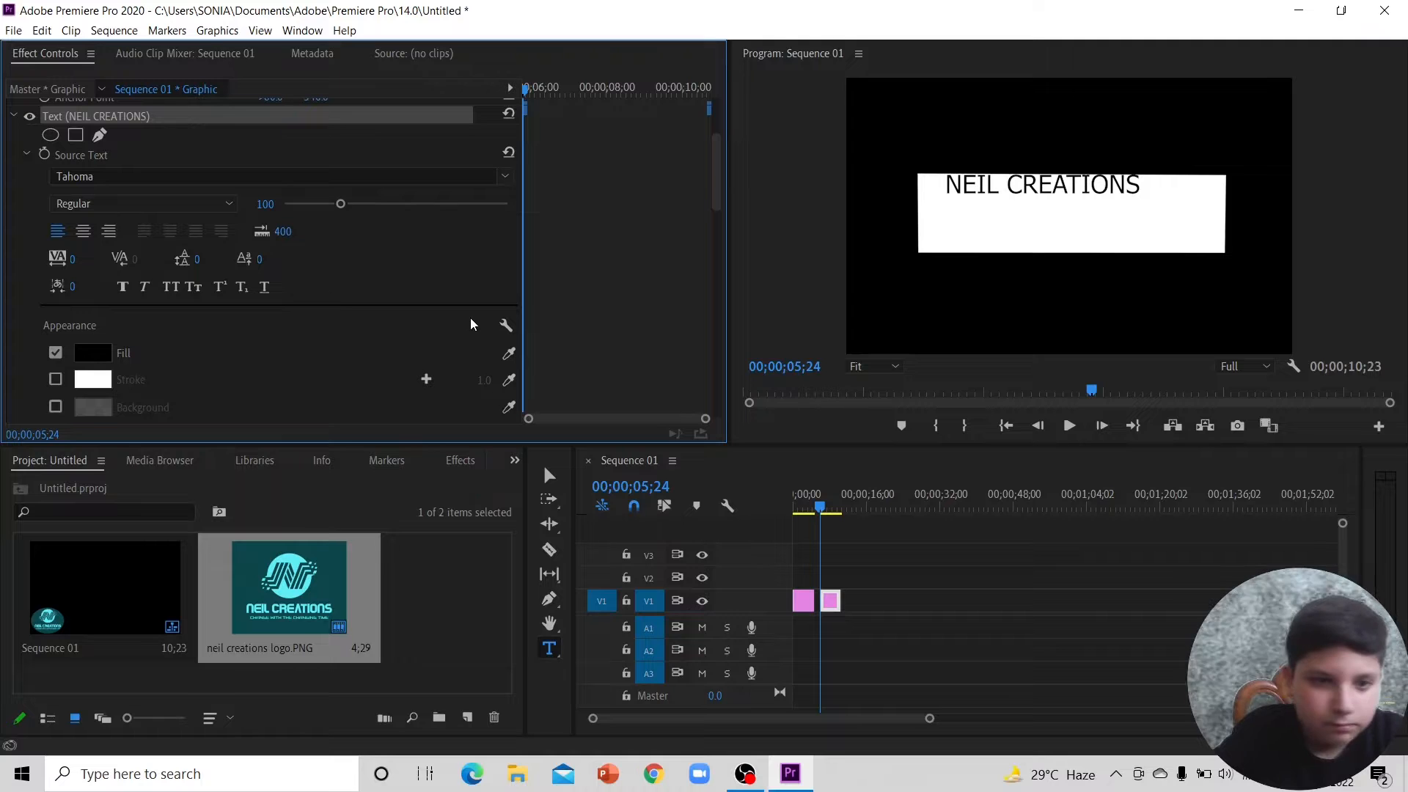
Step: Set the text's font to Raleway Black and its size to 128
{"action": "left_click", "coordinate": [423, 172]}
{"action": "type", "text": "Raleway"}
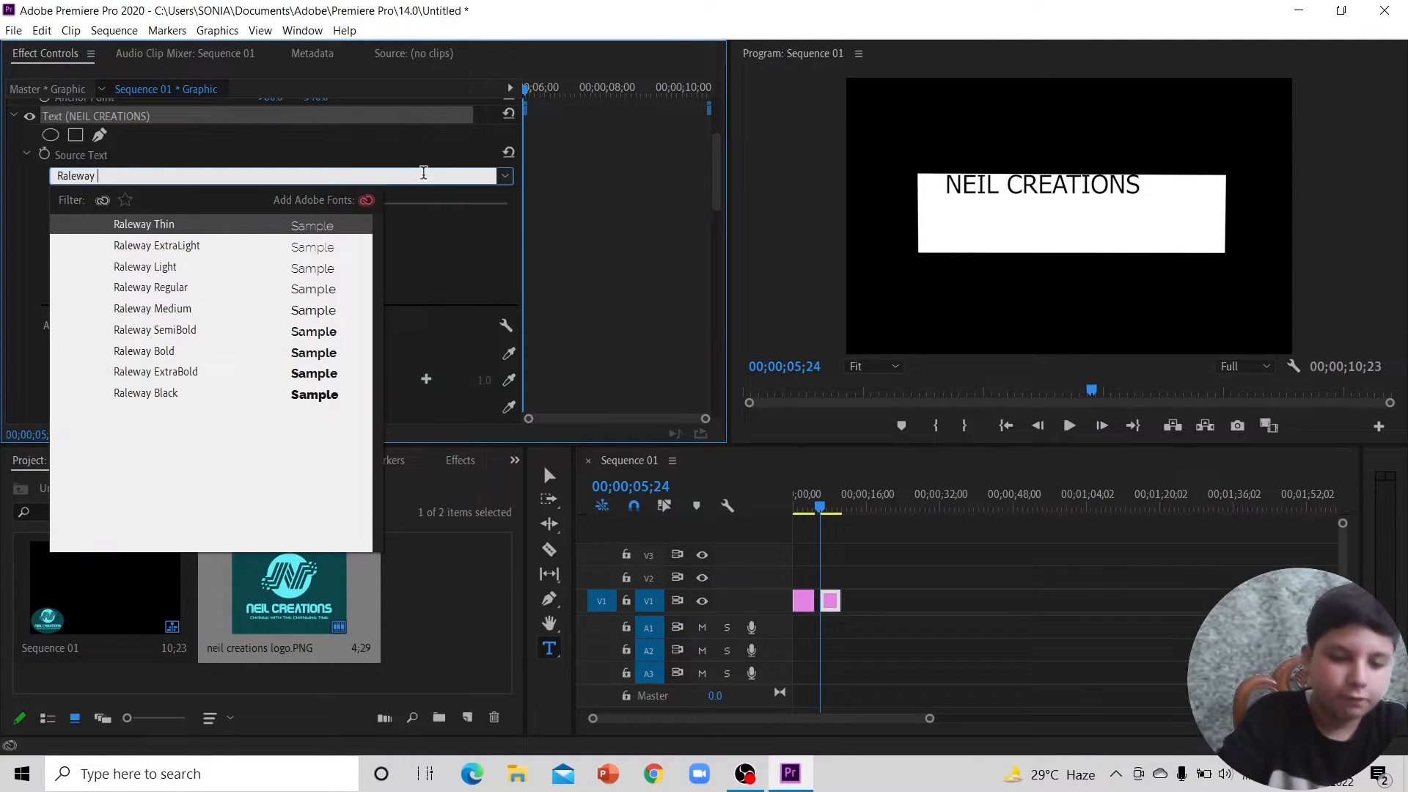
{"action": "type", "text": " Black"}
{"action": "key", "text": "Return"}
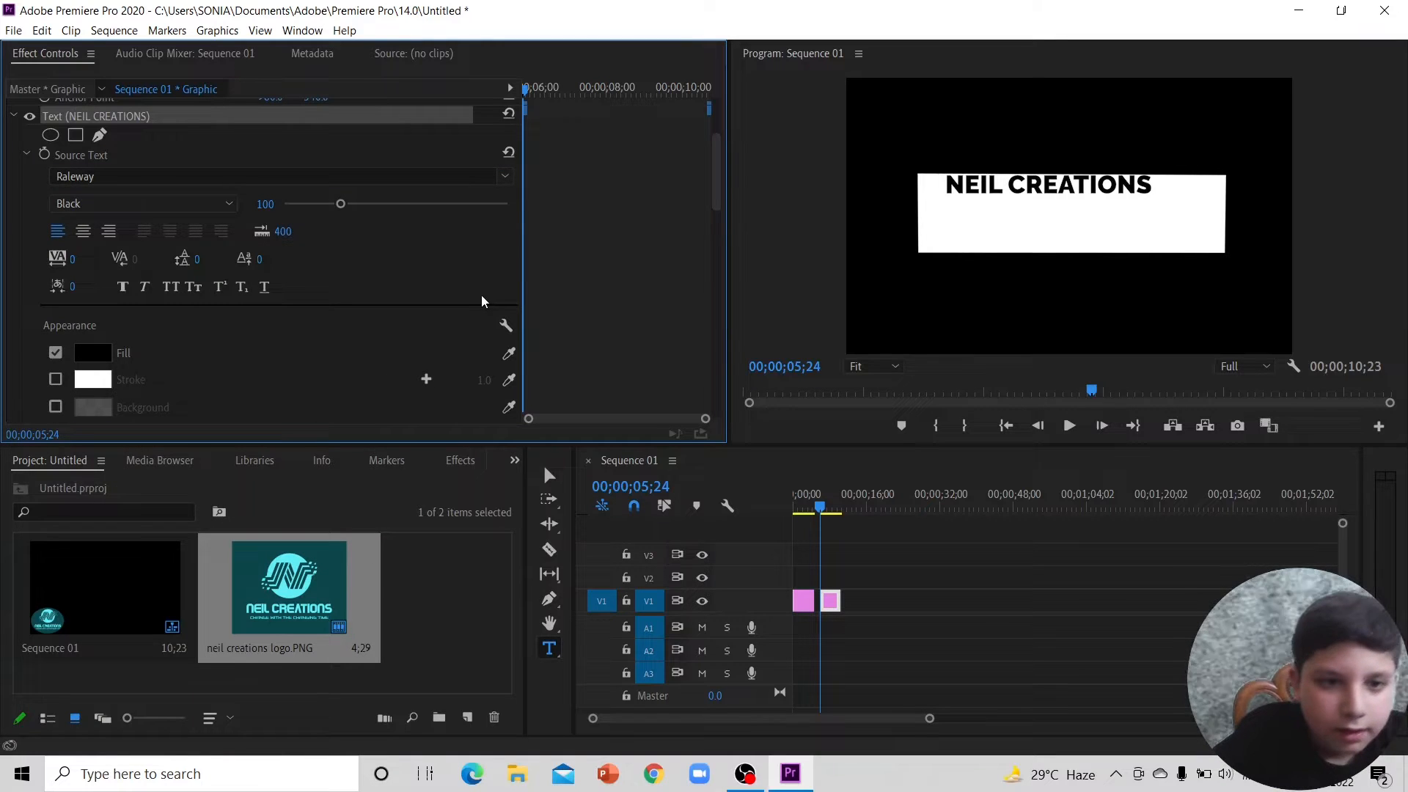
{"action": "left_click_drag", "start_coordinate": [341, 206], "coordinate": [357, 206]}
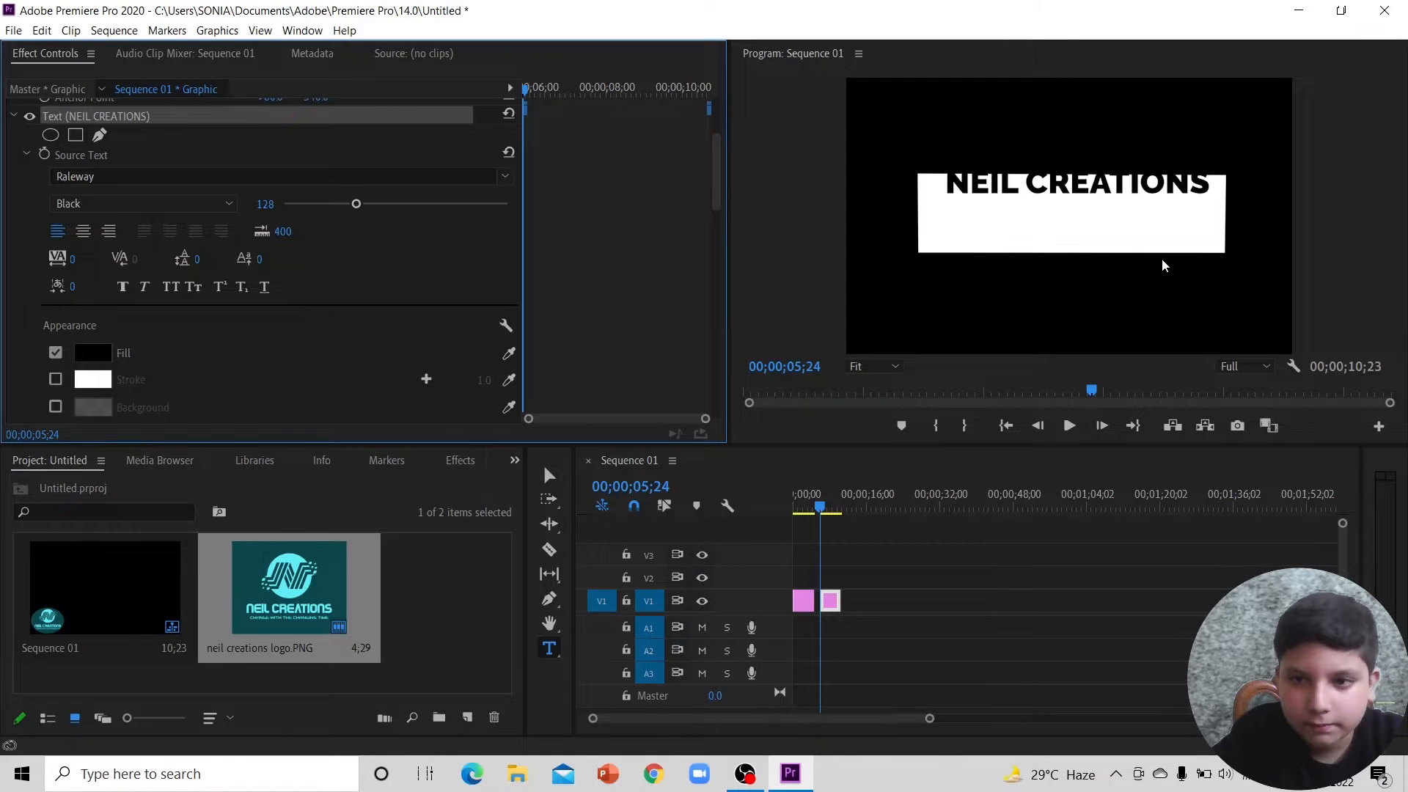
{"action": "left_click", "coordinate": [1041, 192]}
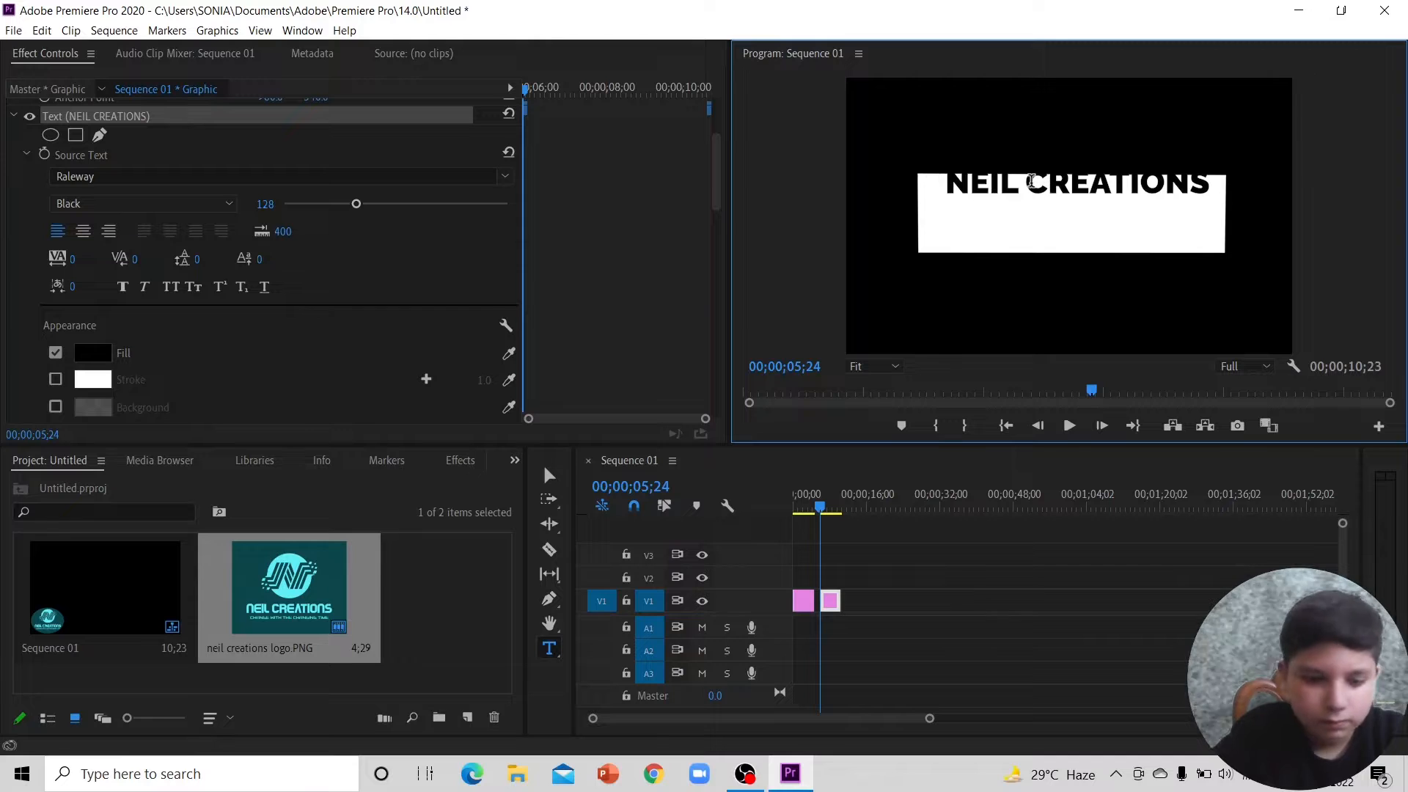
{"action": "scroll", "coordinate": [340, 266], "scroll_direction": "up", "scroll_amount": 3}
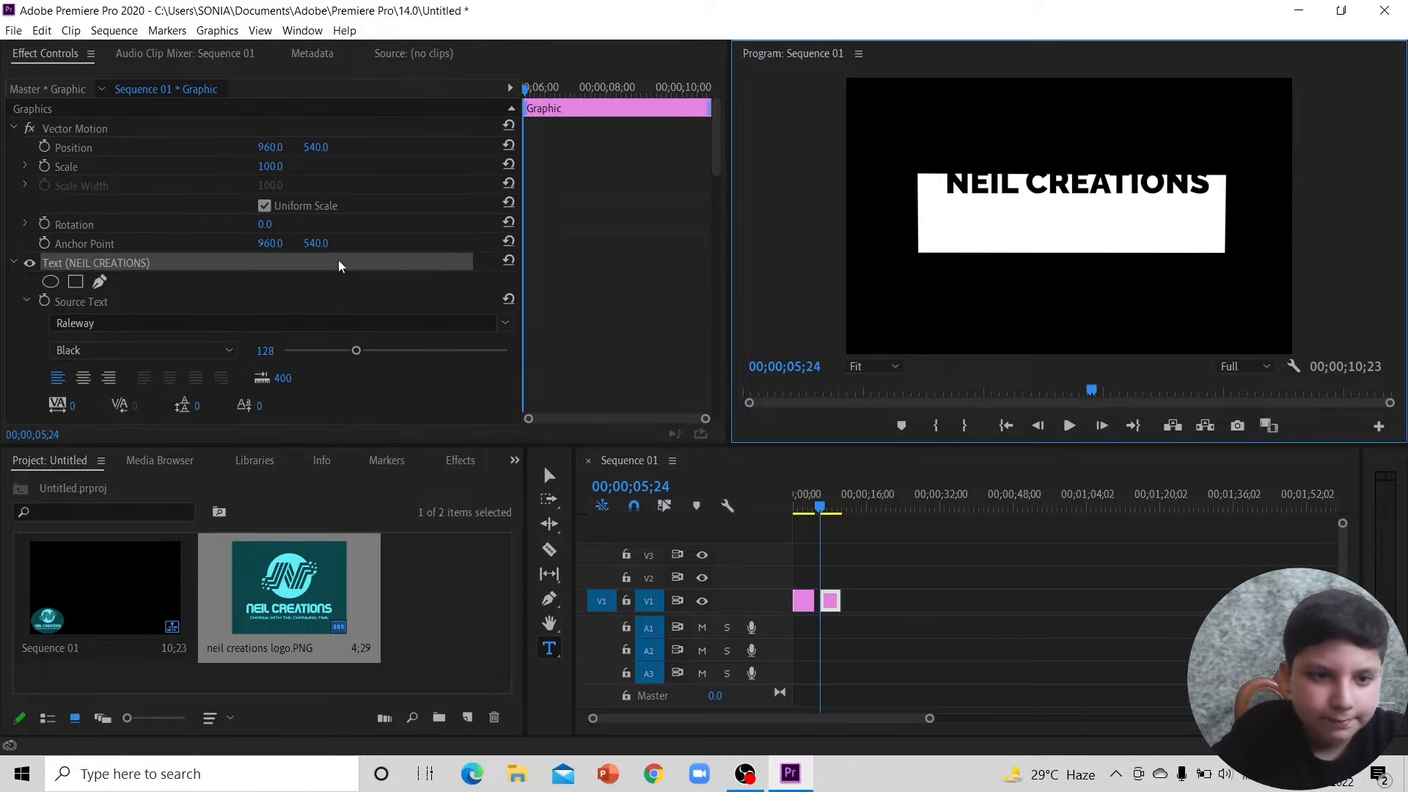
{"action": "left_click_drag", "start_coordinate": [315, 147], "coordinate": [325, 148]}
{"action": "key", "text": "ctrl+z"}
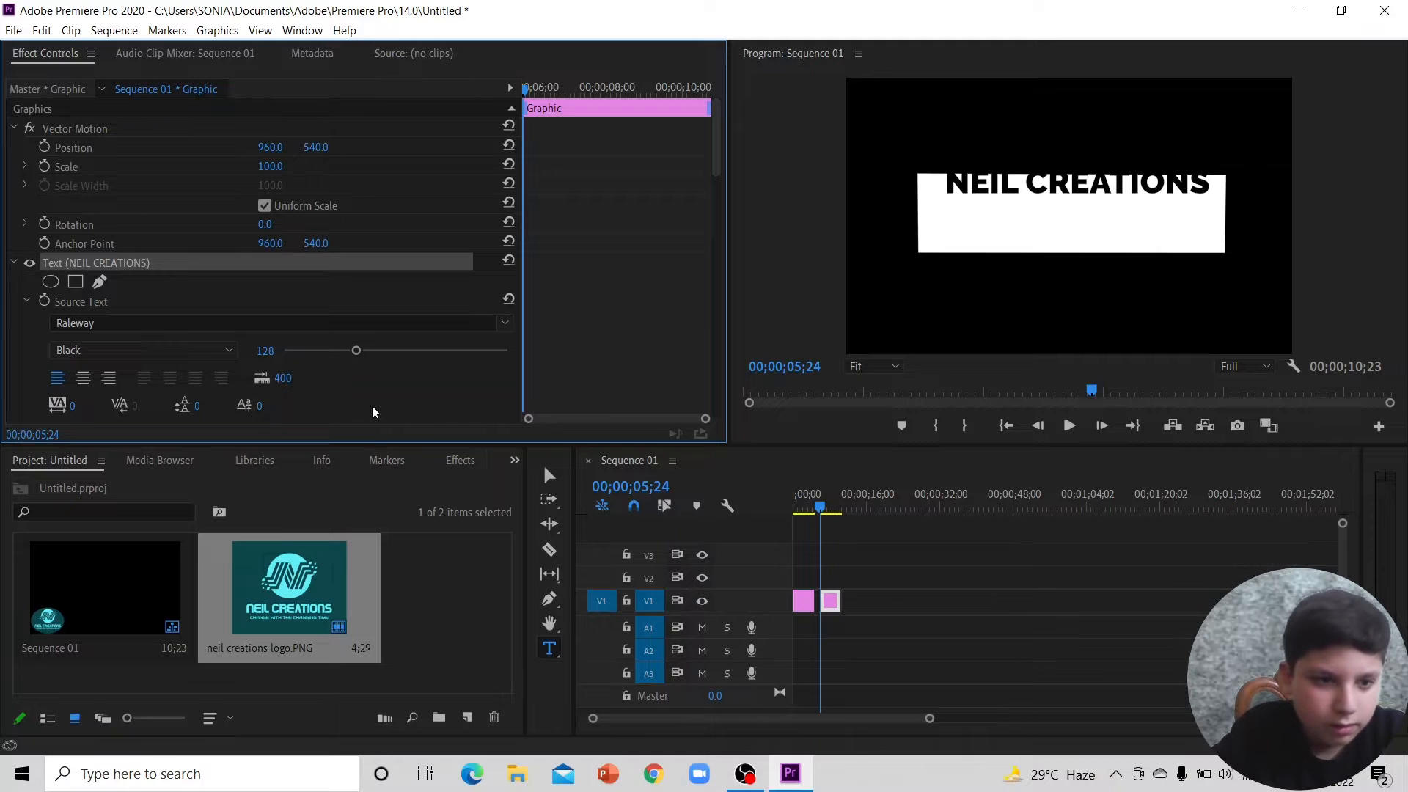
Step: Set the text's own Transform position to 391, 580 so it sits inside the white bar
{"action": "scroll", "coordinate": [371, 409], "scroll_direction": "down", "scroll_amount": 5}
{"action": "scroll", "coordinate": [371, 412], "scroll_direction": "down", "scroll_amount": 3}
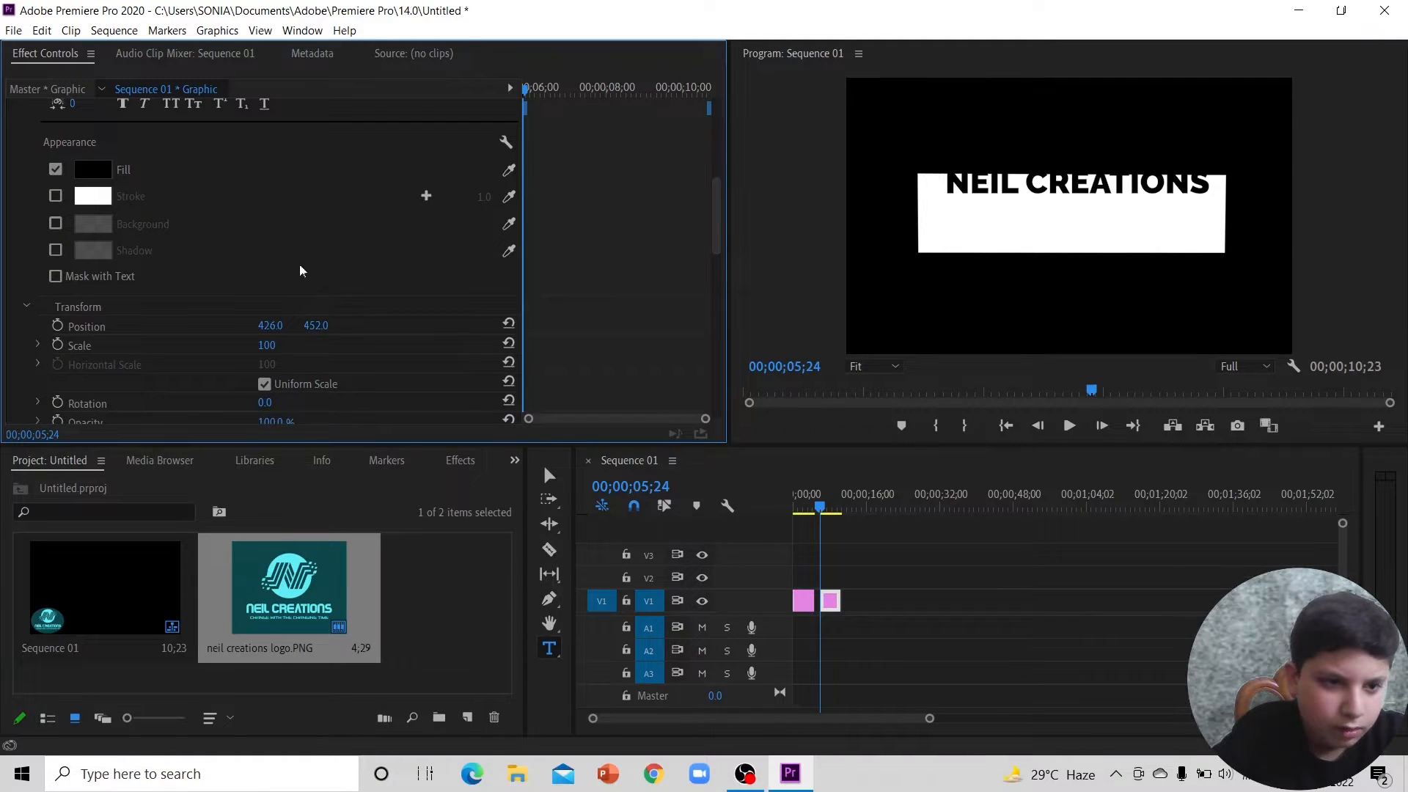
{"action": "left_click_drag", "start_coordinate": [316, 326], "coordinate": [279, 327]}
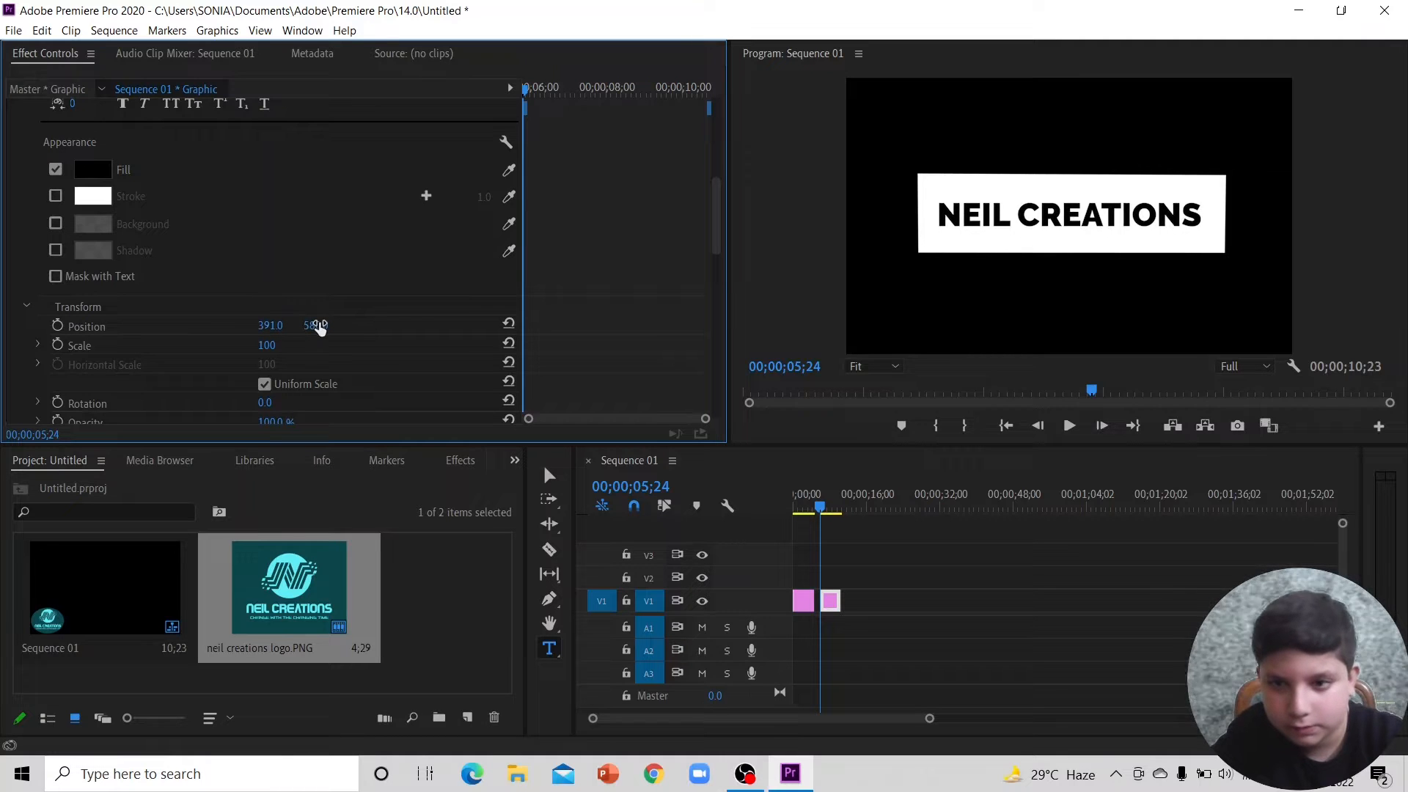
Step: Shift the NEIL CREATIONS text slightly left, closer to the white bar's left edge
{"action": "scroll", "coordinate": [423, 316], "scroll_direction": "up", "scroll_amount": 3}
{"action": "scroll", "coordinate": [421, 317], "scroll_direction": "down", "scroll_amount": 2}
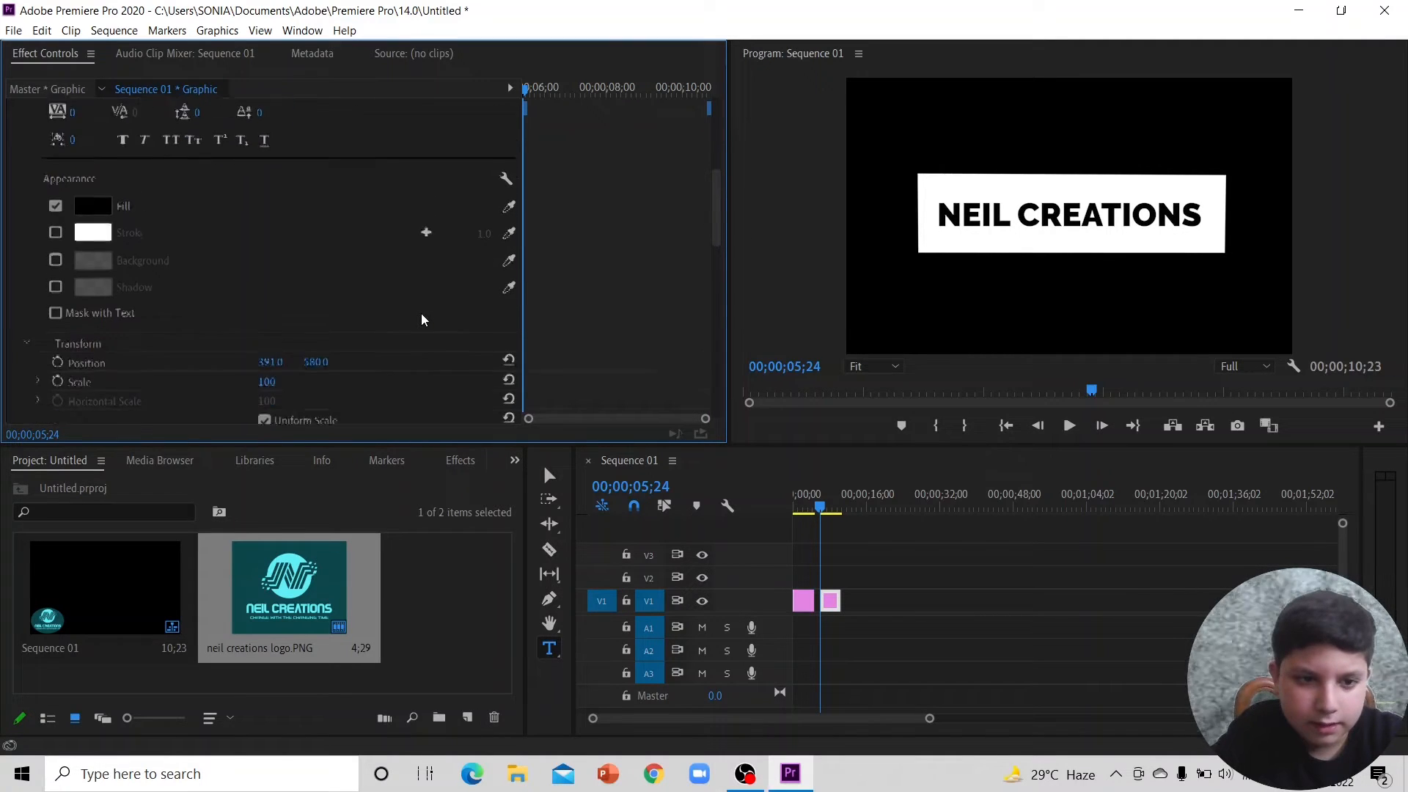
{"action": "left_click_drag", "start_coordinate": [274, 350], "coordinate": [257, 349]}
{"action": "scroll", "coordinate": [378, 274], "scroll_direction": "up", "scroll_amount": 5}
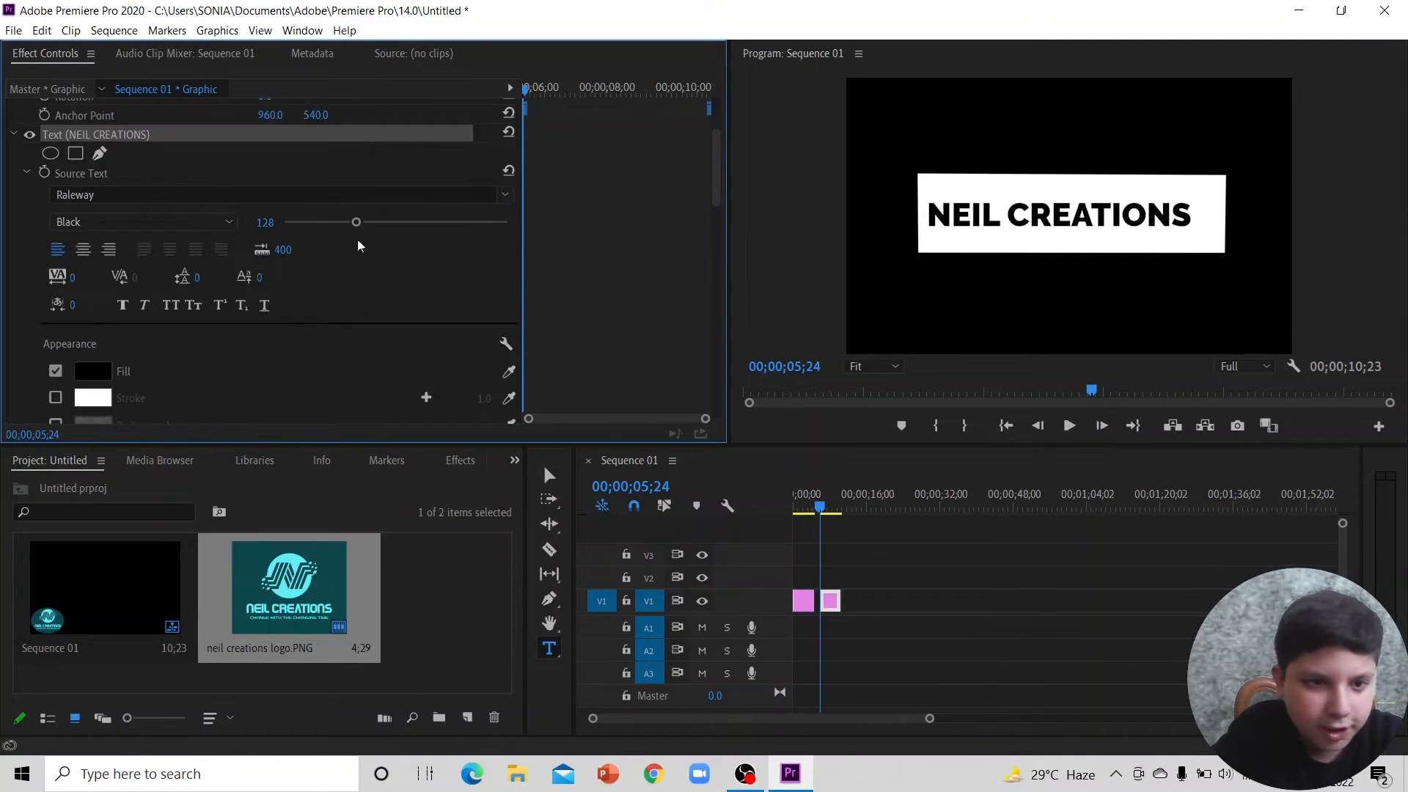
Step: Set the NEIL CREATIONS text size to 139
{"action": "mouse_move", "coordinate": [356, 224]}
{"action": "left_mouse_down"}
{"action": "mouse_move", "coordinate": [377, 227]}
{"action": "mouse_move", "coordinate": [361, 234]}
{"action": "left_mouse_up"}
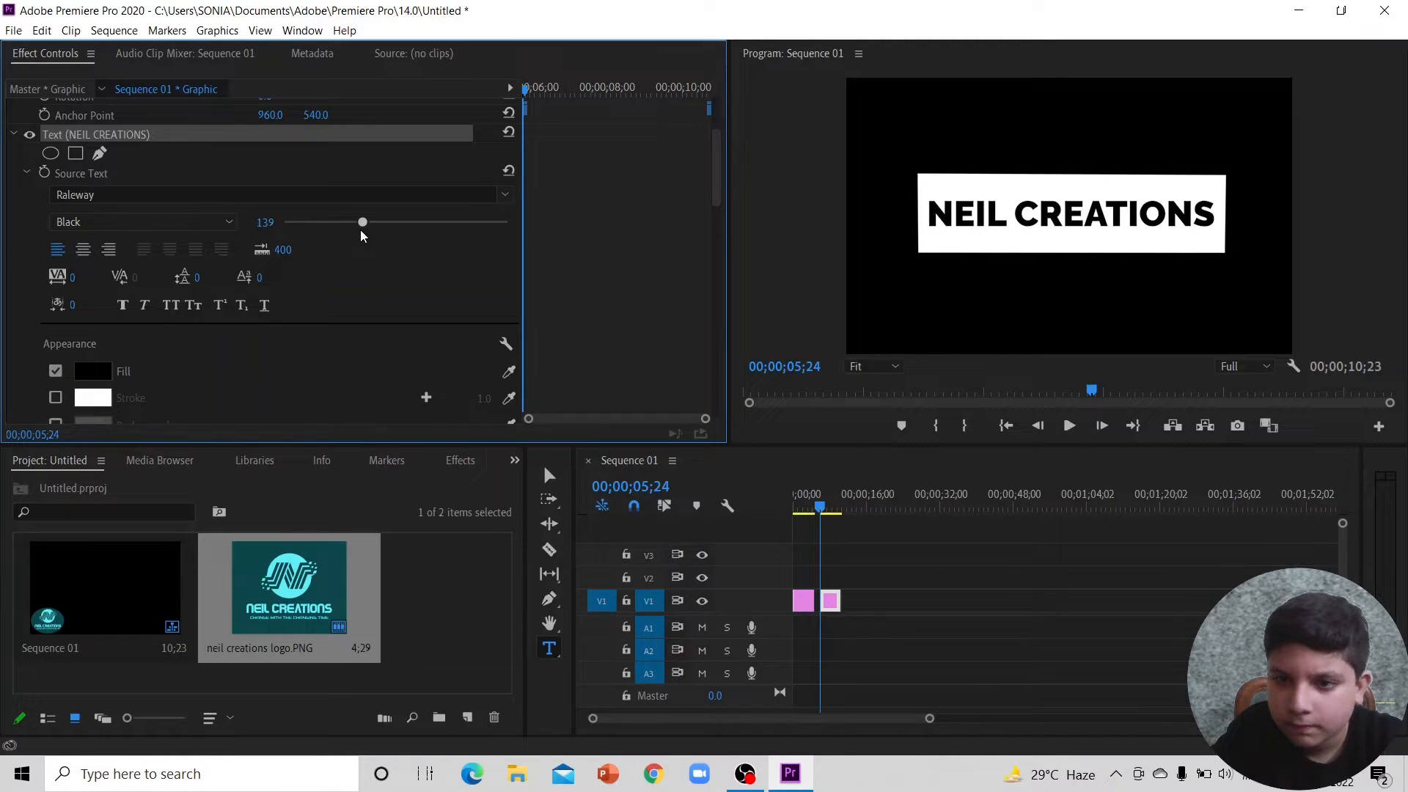
{"action": "key", "text": "v"}
{"action": "left_click", "coordinate": [822, 469]}
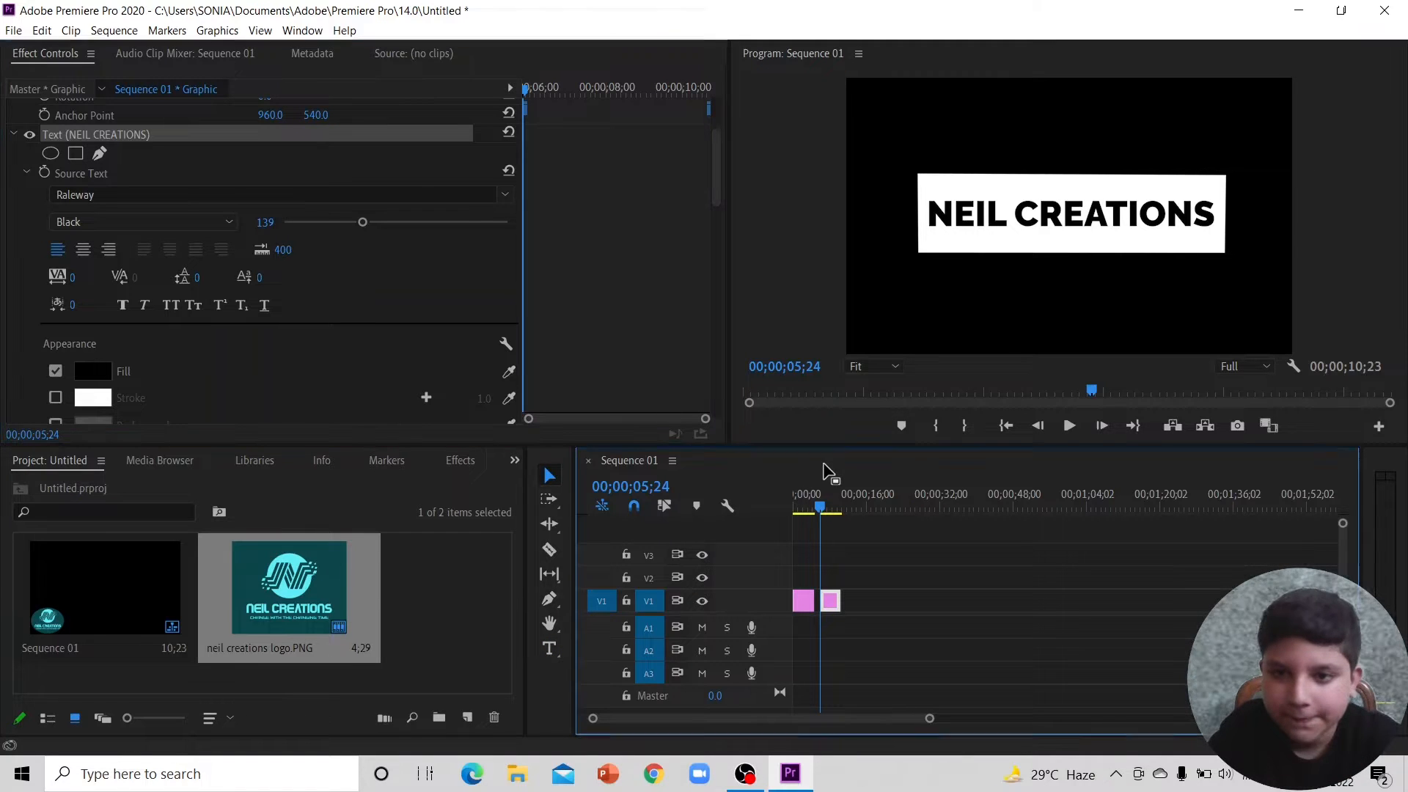
Step: Cut the NEIL CREATIONS text layer out of the white bar graphic
{"action": "left_click", "coordinate": [831, 600]}
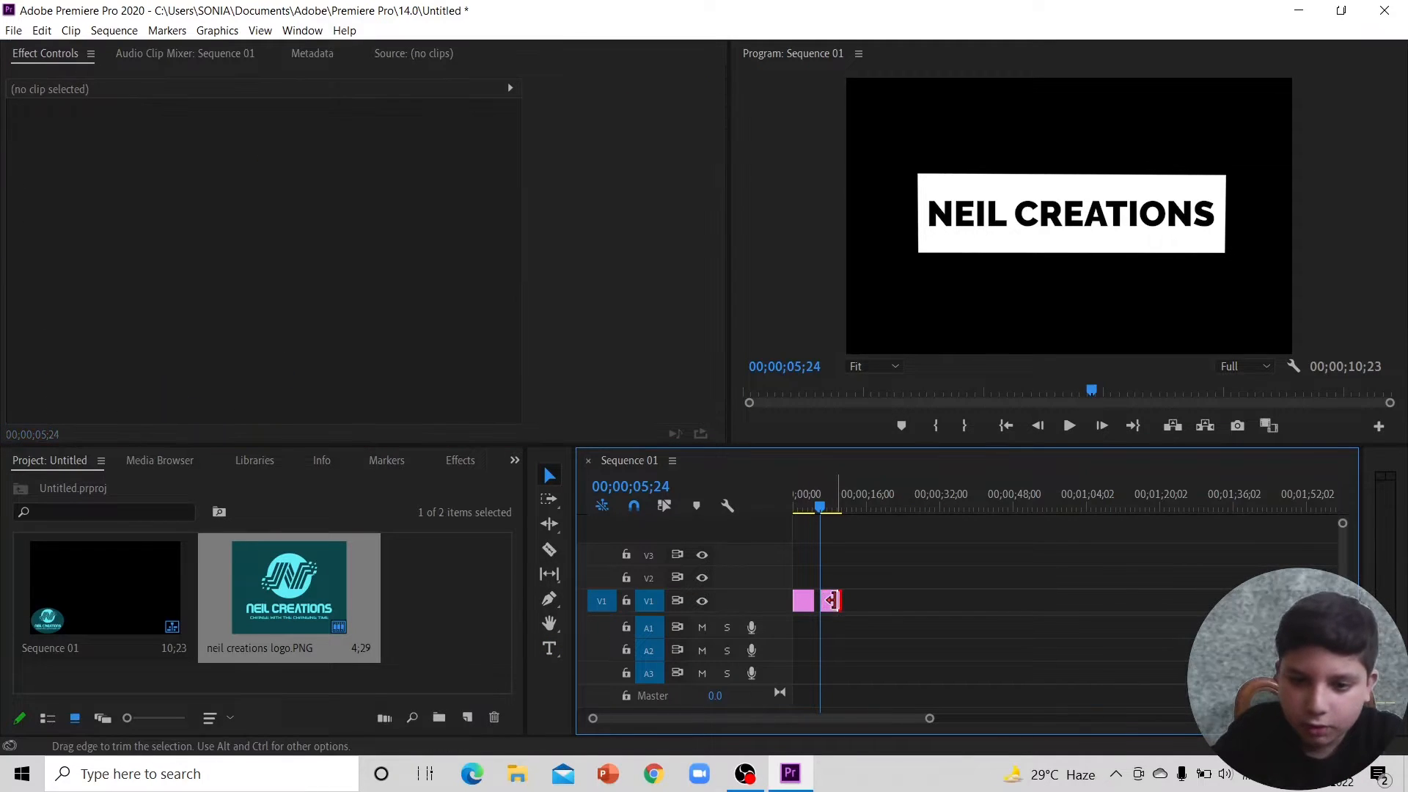
{"action": "left_click", "coordinate": [831, 602]}
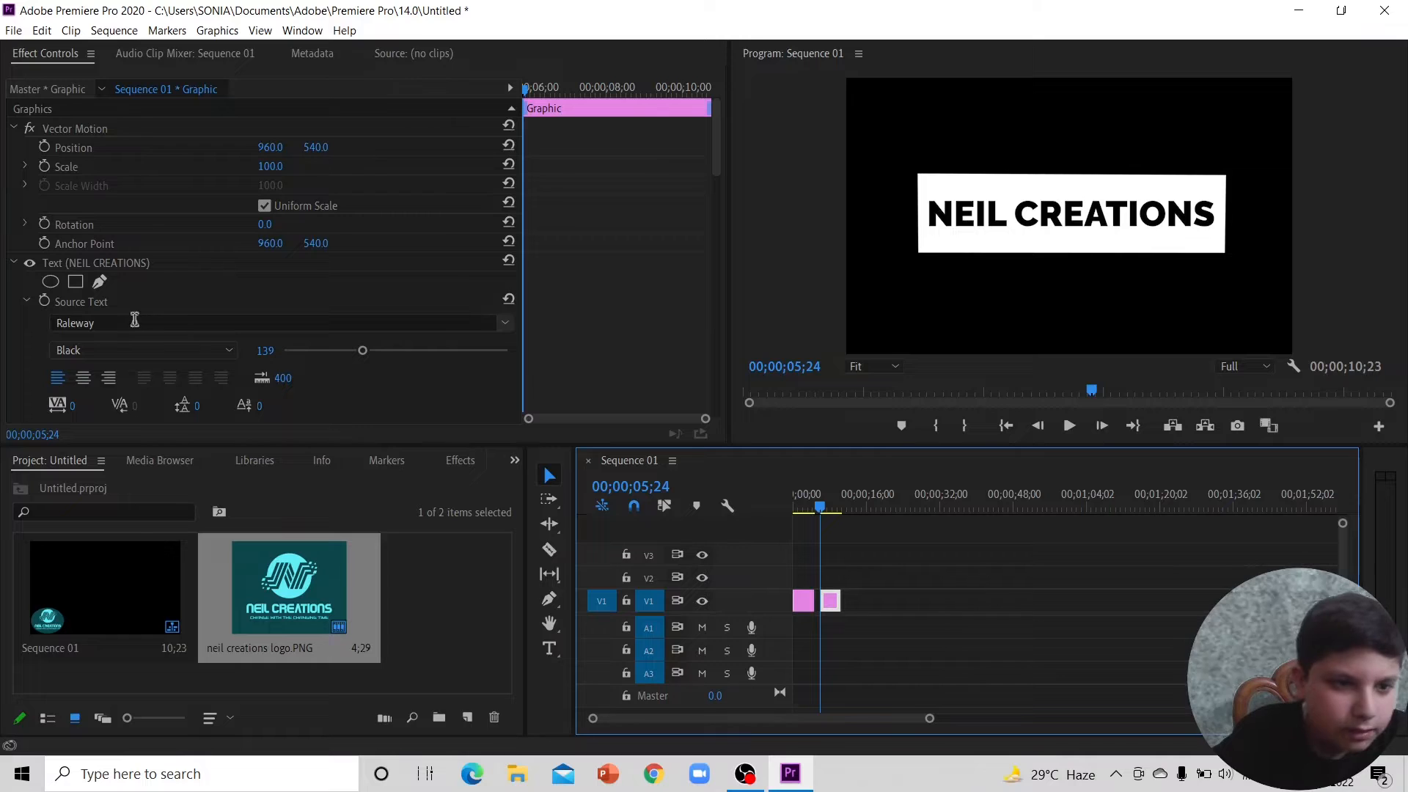
{"action": "left_click", "coordinate": [134, 264]}
{"action": "scroll", "coordinate": [135, 267], "scroll_direction": "down", "scroll_amount": 5}
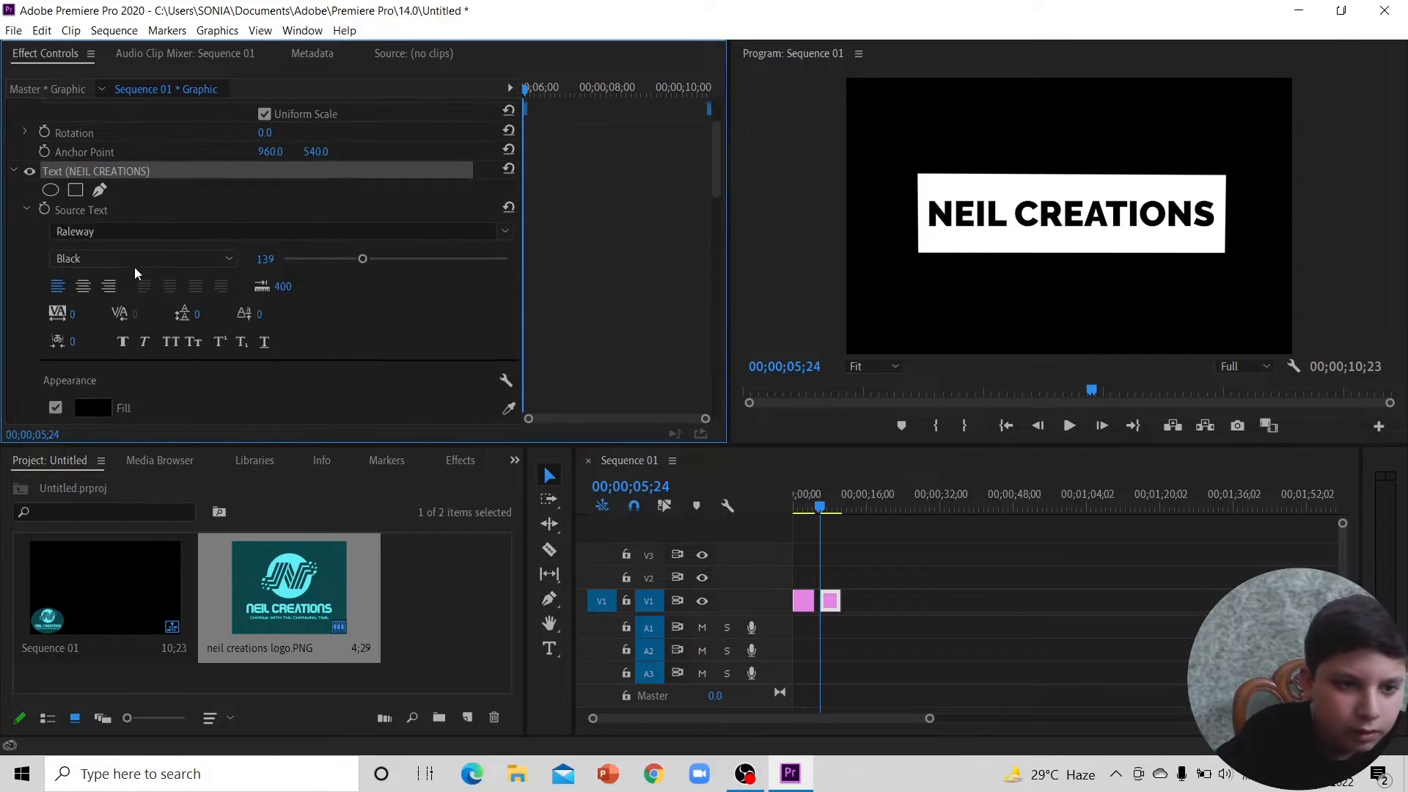
{"action": "scroll", "coordinate": [135, 271], "scroll_direction": "up", "scroll_amount": 3}
{"action": "key", "text": "Delete"}
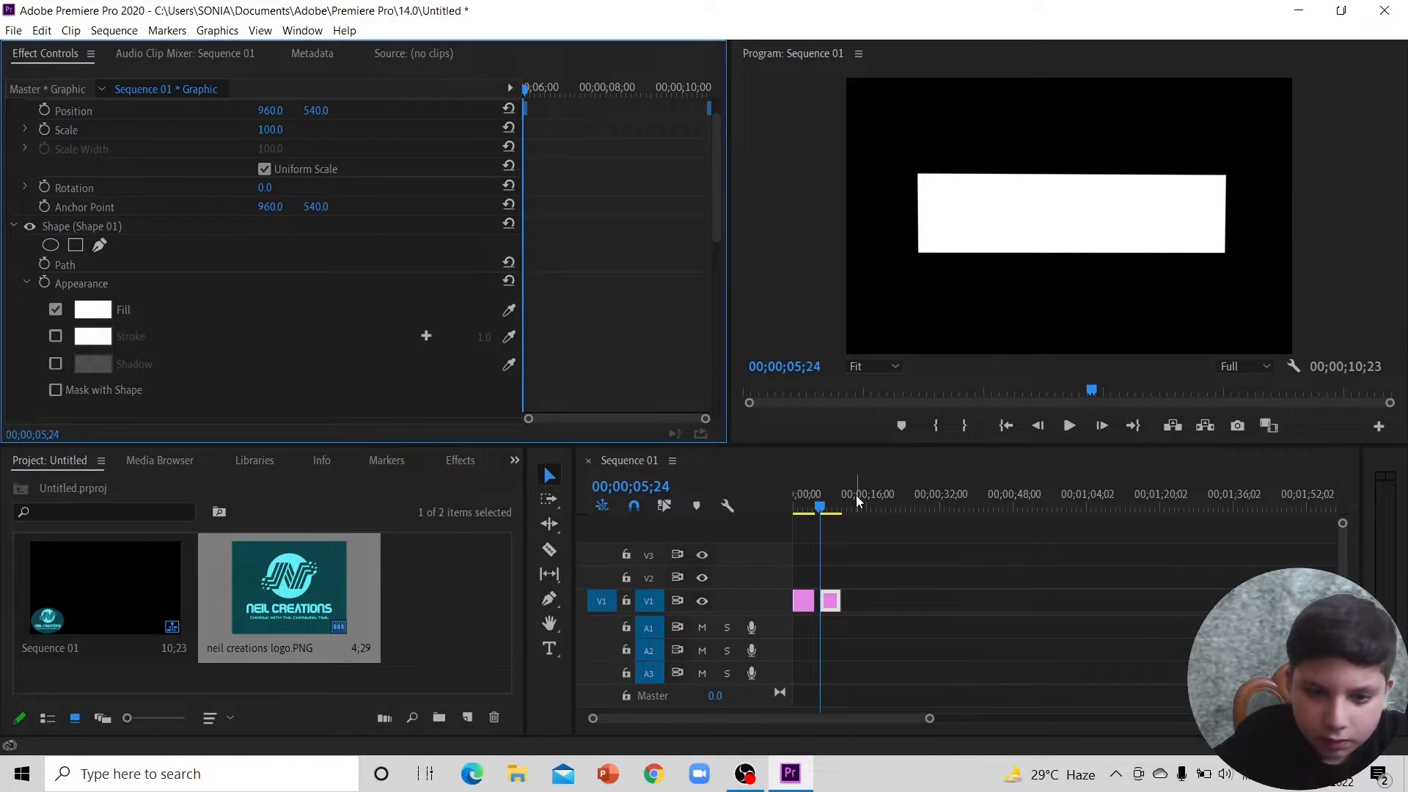
Step: Create a new text graphic at 00;00;17;05 and paste the NEIL CREATIONS text layer into it
{"action": "left_click", "coordinate": [551, 647]}
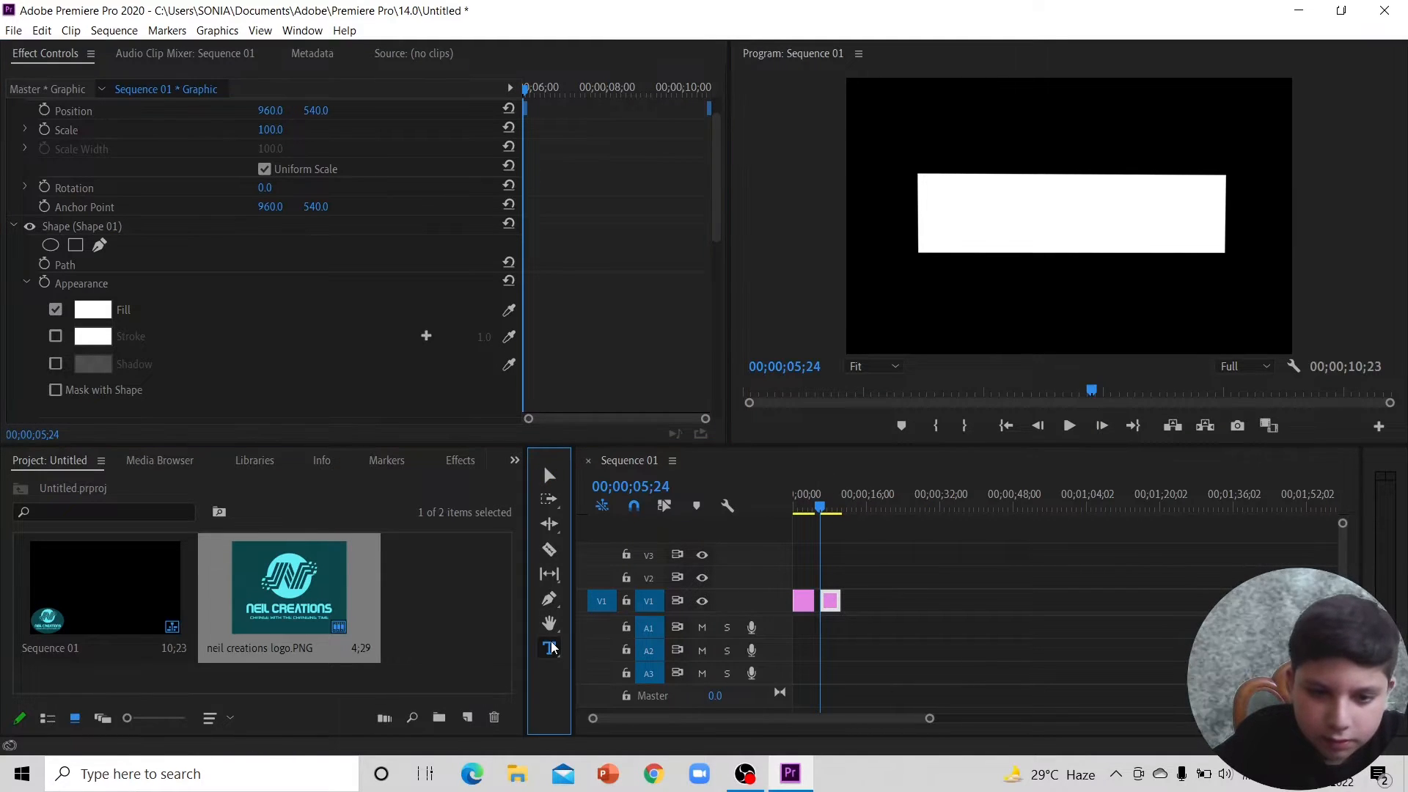
{"action": "left_click", "coordinate": [872, 503]}
{"action": "left_click", "coordinate": [948, 199]}
{"action": "left_click", "coordinate": [590, 268]}
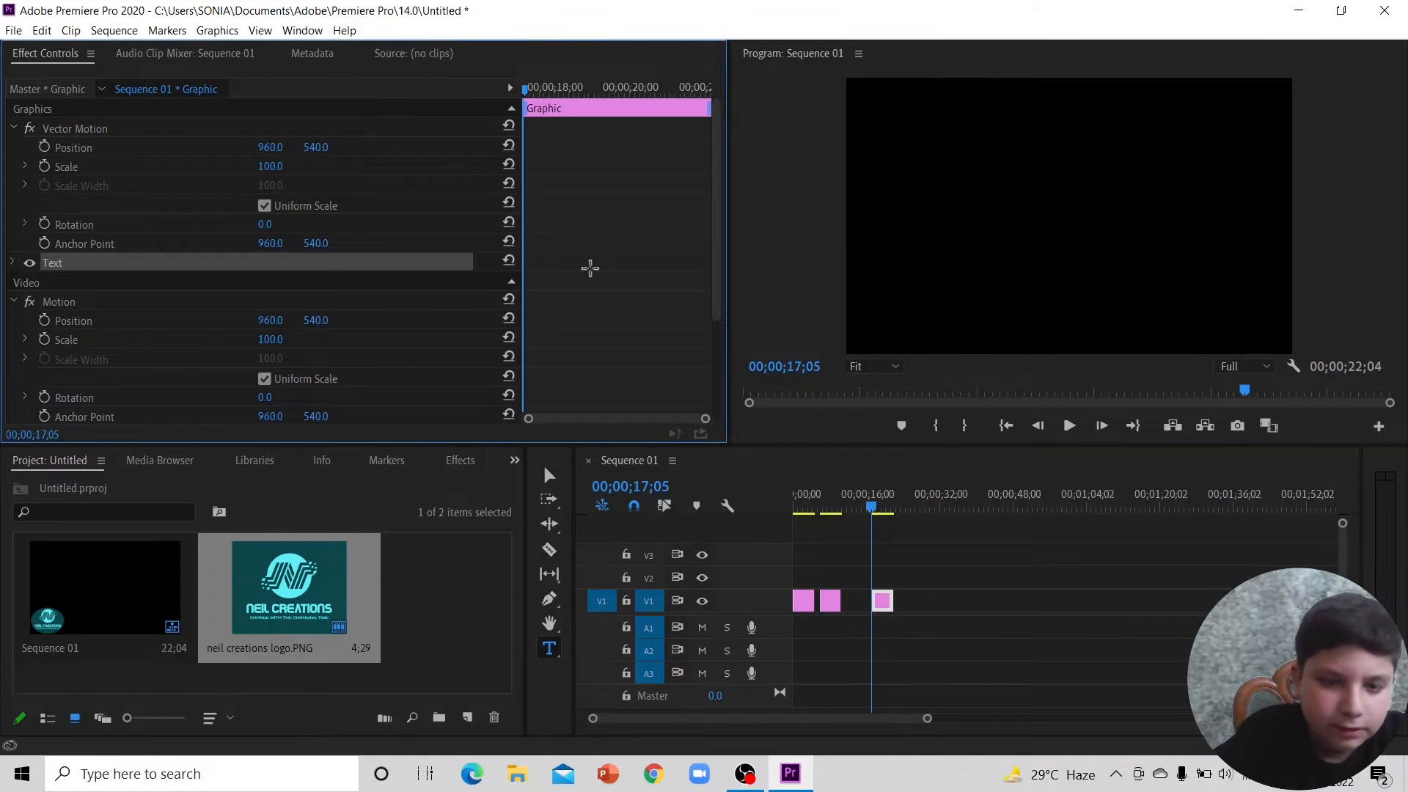
{"action": "key", "text": "ctrl+v"}
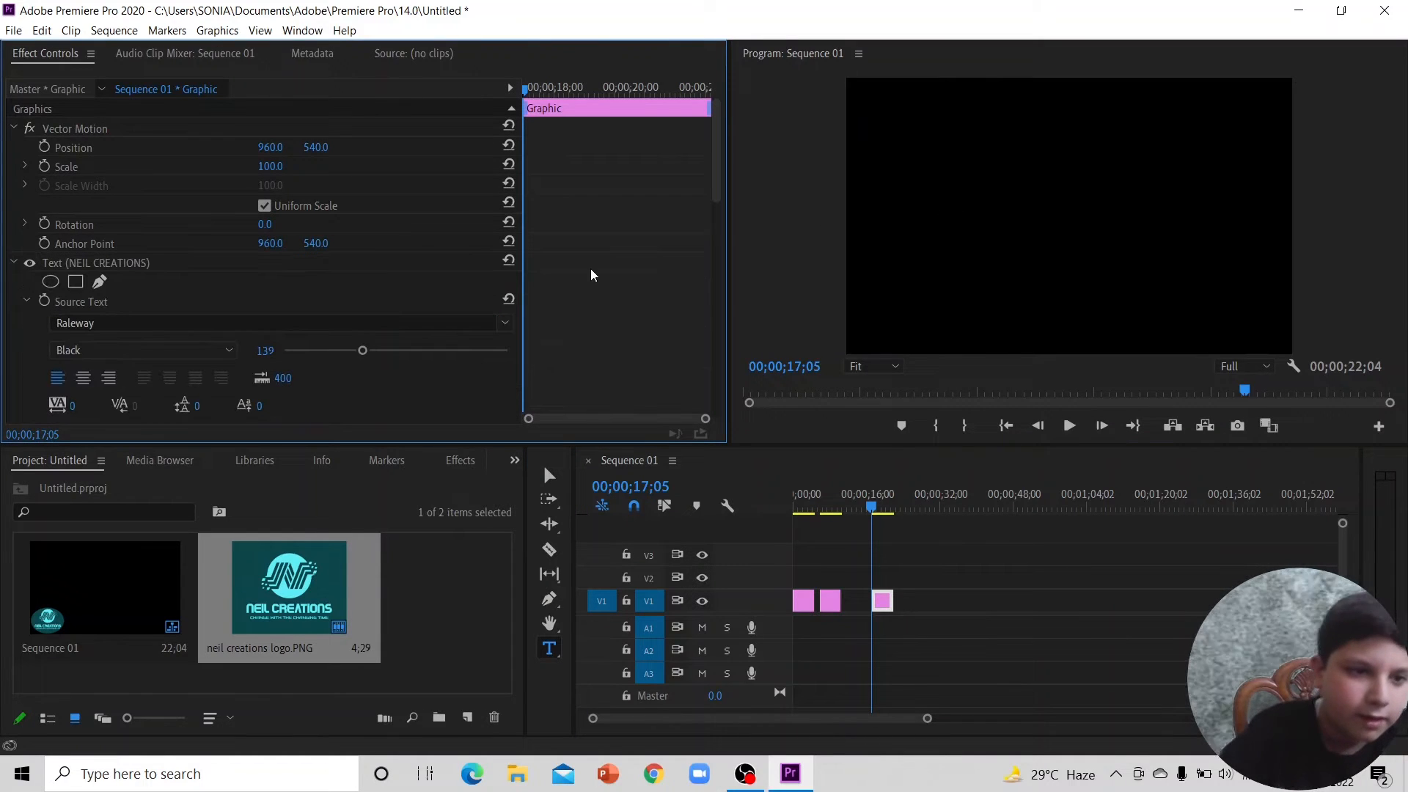
Step: Delete the empty text layer from the new graphic and place its clip on V2 directly above the bar clip
{"action": "left_click", "coordinate": [15, 263]}
{"action": "left_click", "coordinate": [117, 285]}
{"action": "key", "text": "Delete"}
{"action": "left_click_drag", "start_coordinate": [882, 601], "coordinate": [831, 577]}
{"action": "left_click", "coordinate": [832, 506]}
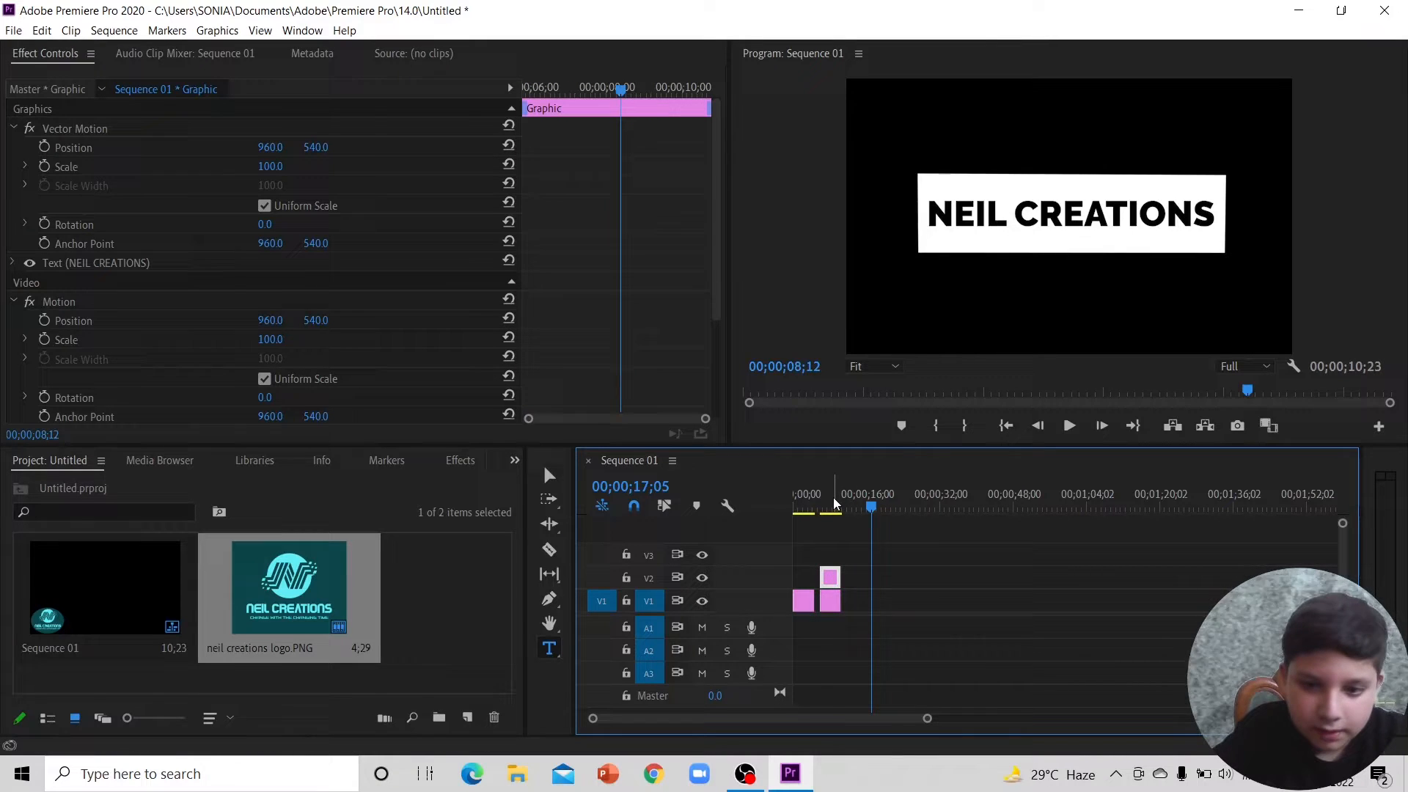
Step: Enable Vector Motion Position keyframes at the start of the white bar clip and set the horizontal position to -760
{"action": "left_click", "coordinate": [832, 601]}
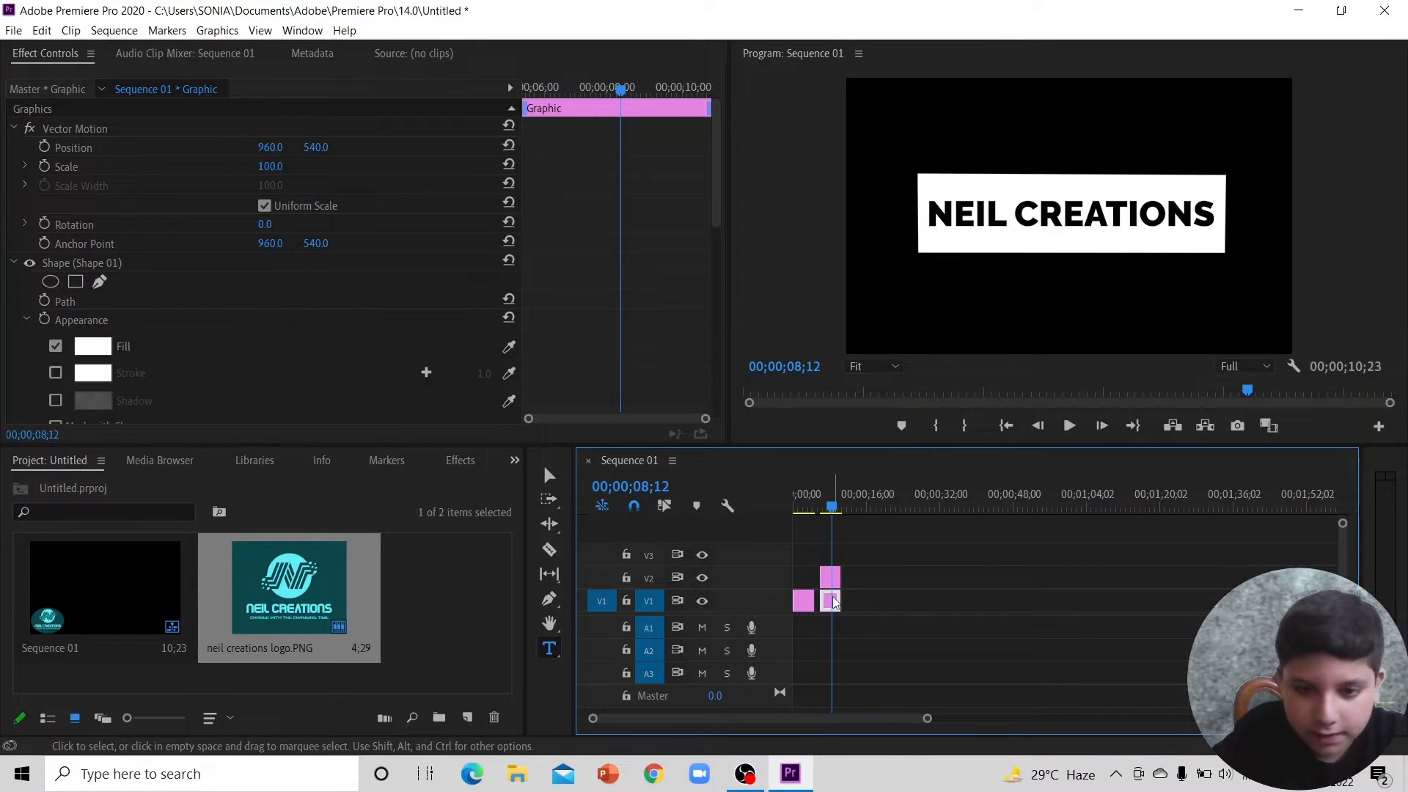
{"action": "key", "text": "v"}
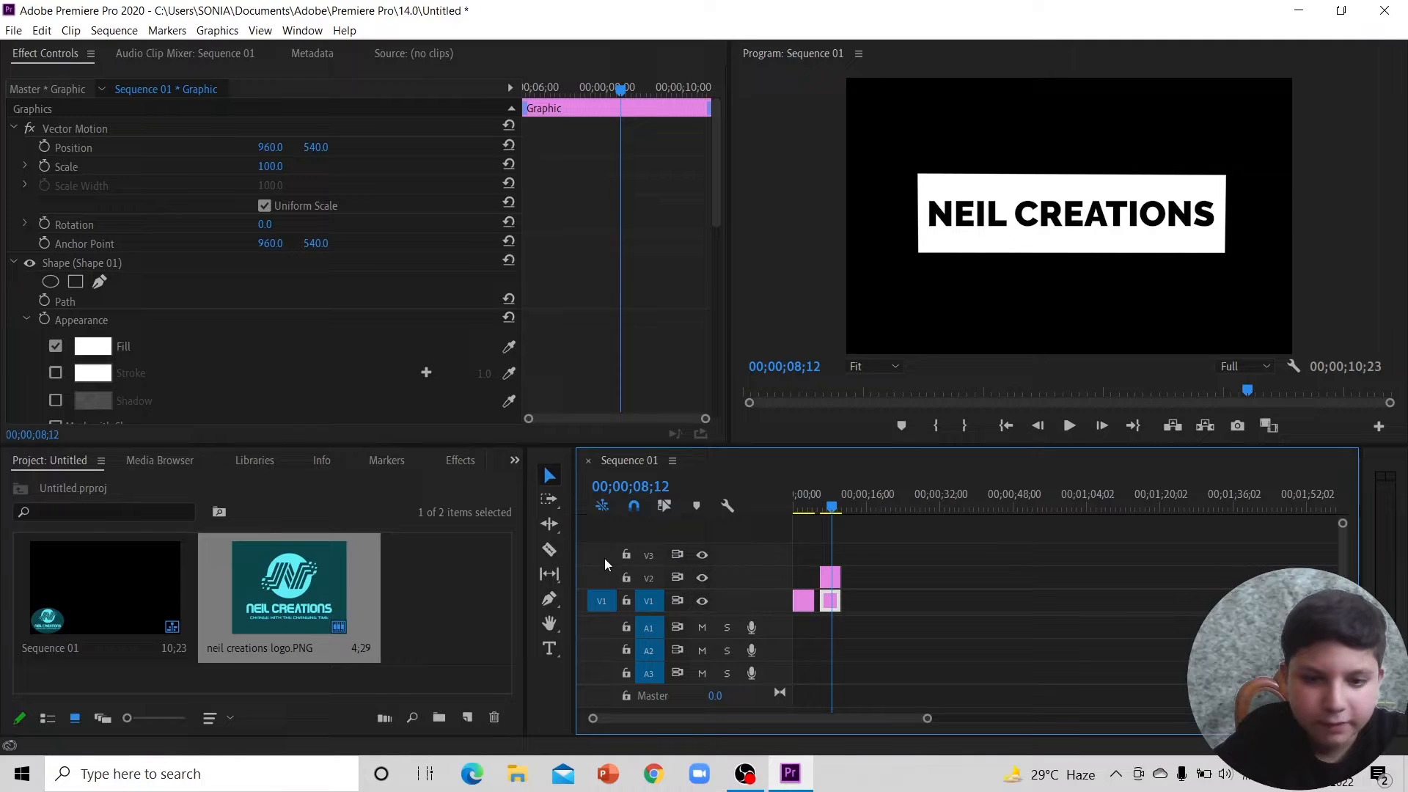
{"action": "left_click", "coordinate": [832, 602]}
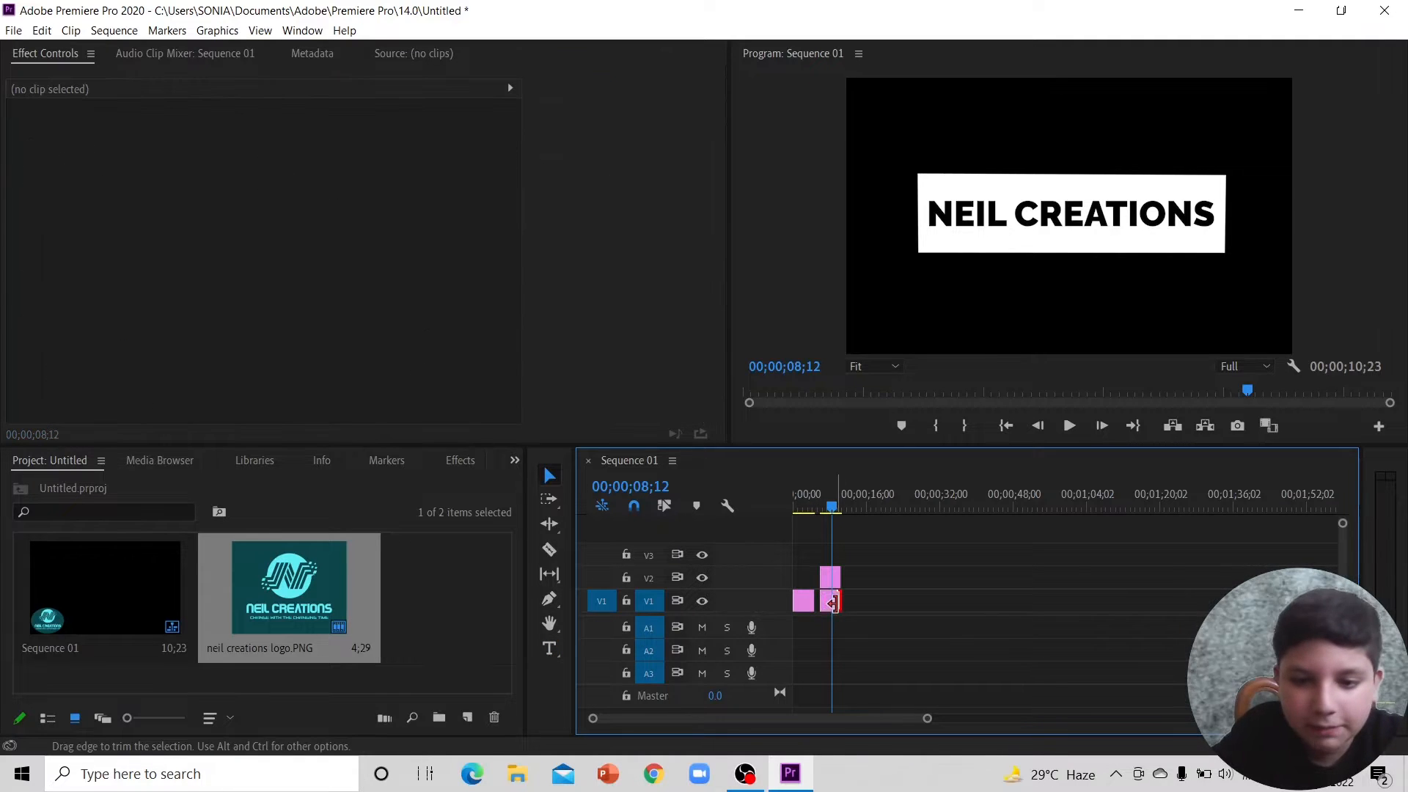
{"action": "left_click", "coordinate": [827, 601]}
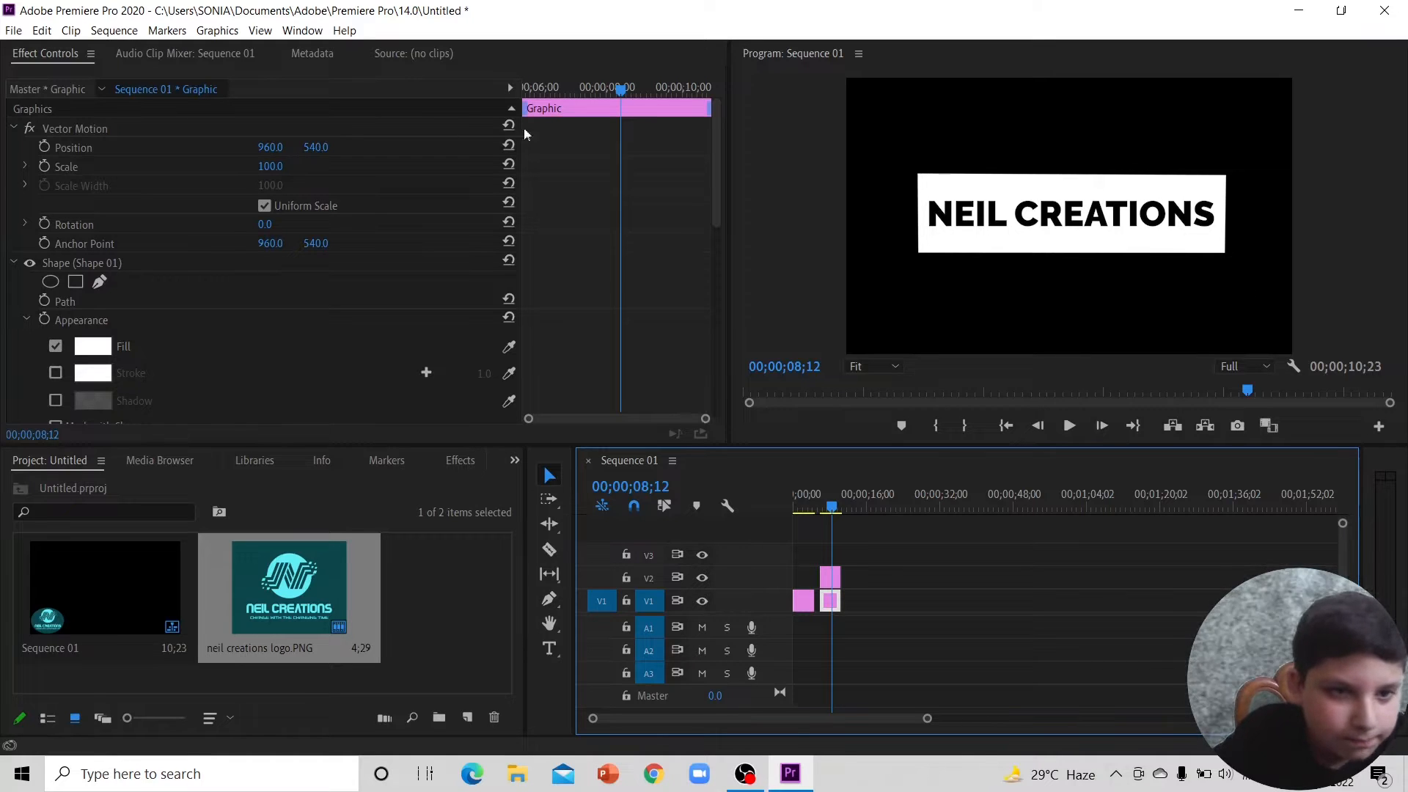
{"action": "key", "text": "Up"}
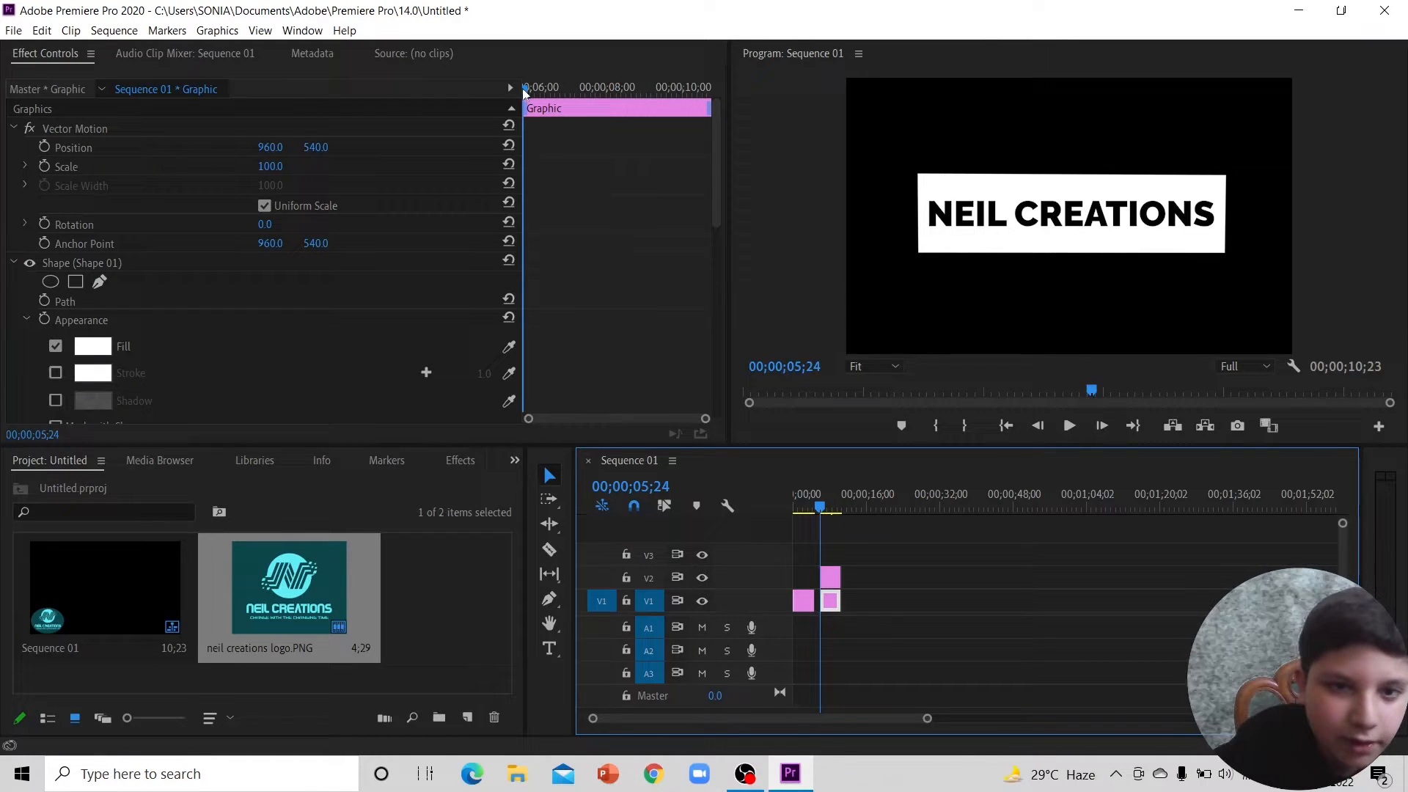
{"action": "left_click", "coordinate": [44, 146]}
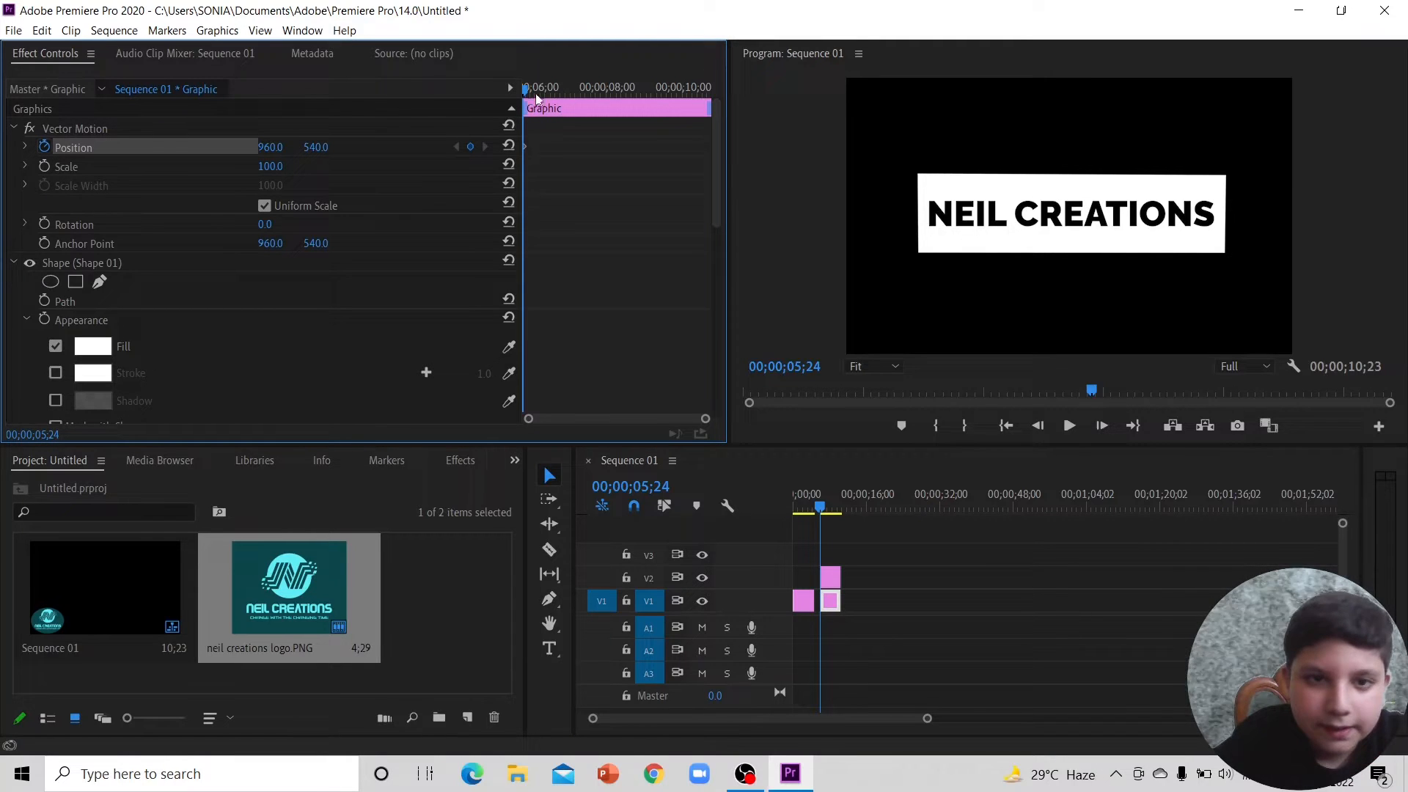
{"action": "left_click_drag", "start_coordinate": [269, 147], "coordinate": [276, 148]}
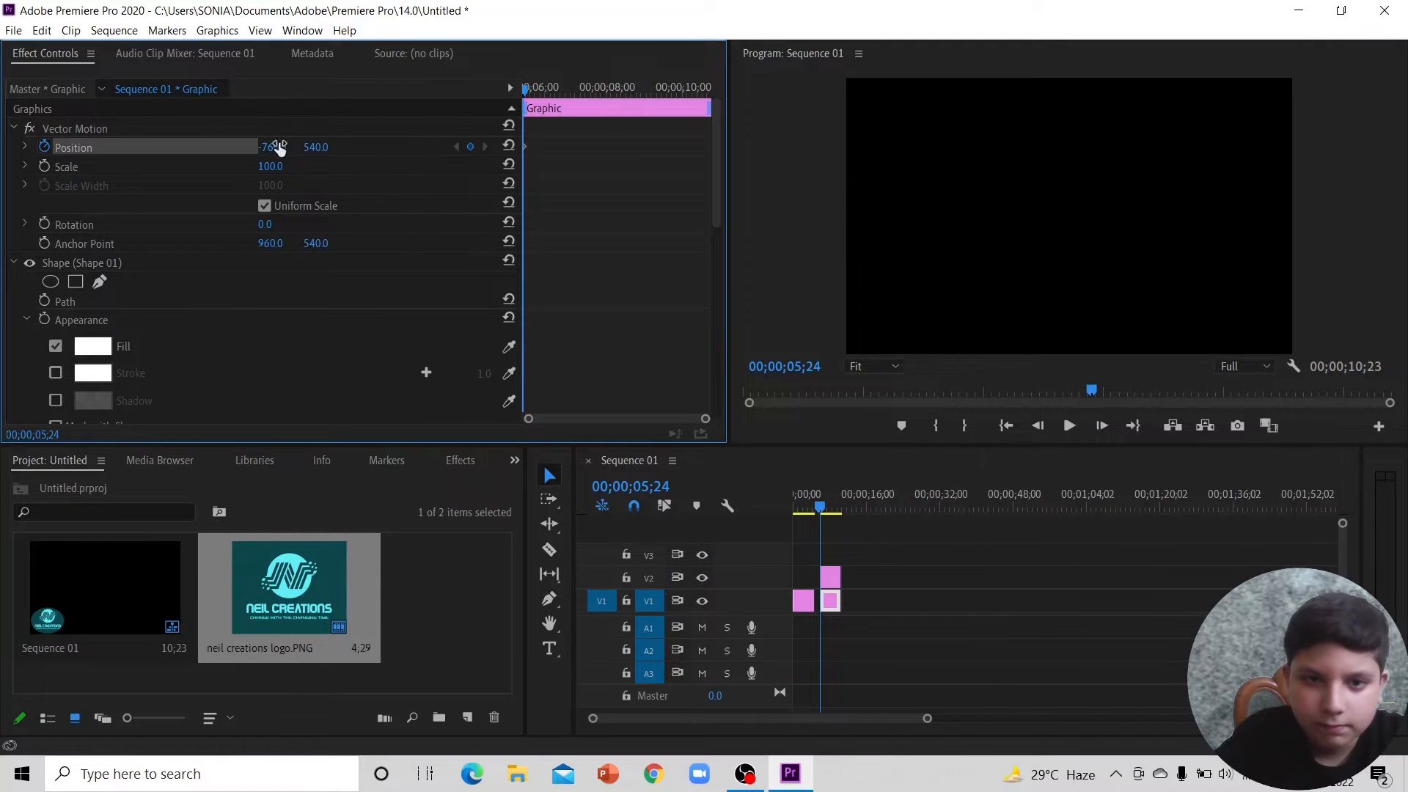
Step: Keyframe the bar's horizontal Vector Motion position to 958 at 00;00;08;07
{"action": "left_click", "coordinate": [564, 86]}
{"action": "left_click_drag", "start_coordinate": [573, 87], "coordinate": [619, 93]}
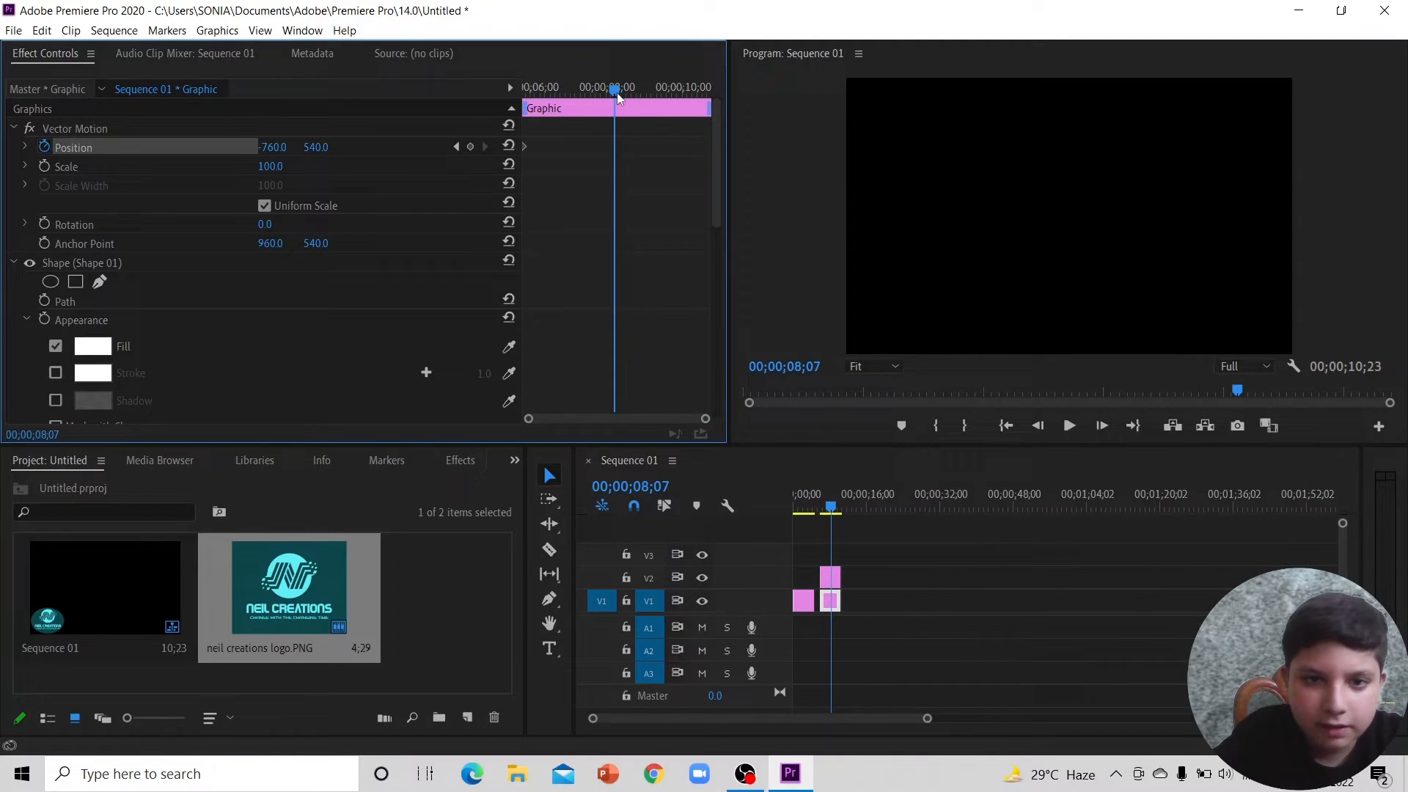
{"action": "left_click", "coordinate": [271, 147]}
{"action": "type", "text": "-755"}
{"action": "key", "text": "Return"}
{"action": "left_click_drag", "start_coordinate": [272, 147], "coordinate": [278, 147]}
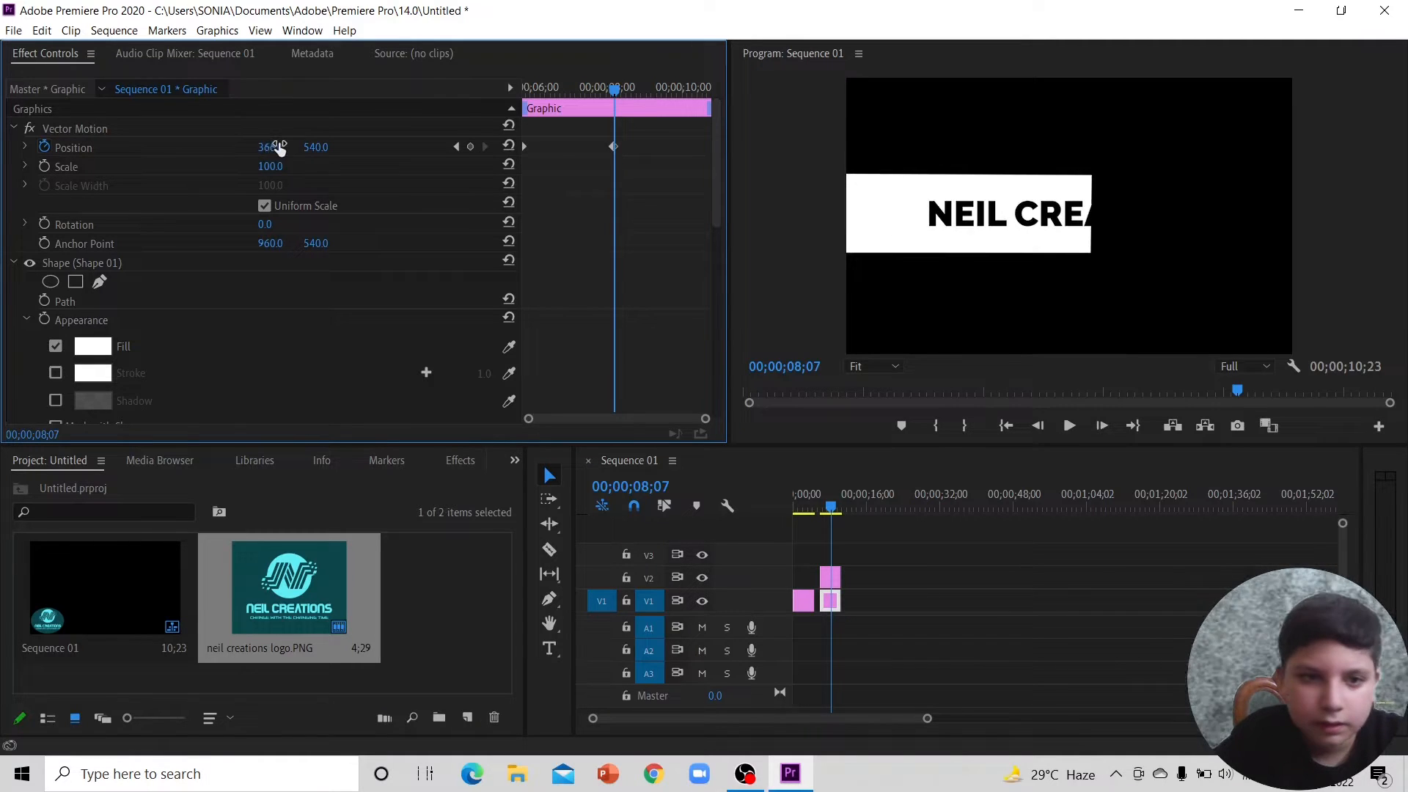
{"action": "left_click", "coordinate": [279, 147]}
{"action": "left_click", "coordinate": [364, 165]}
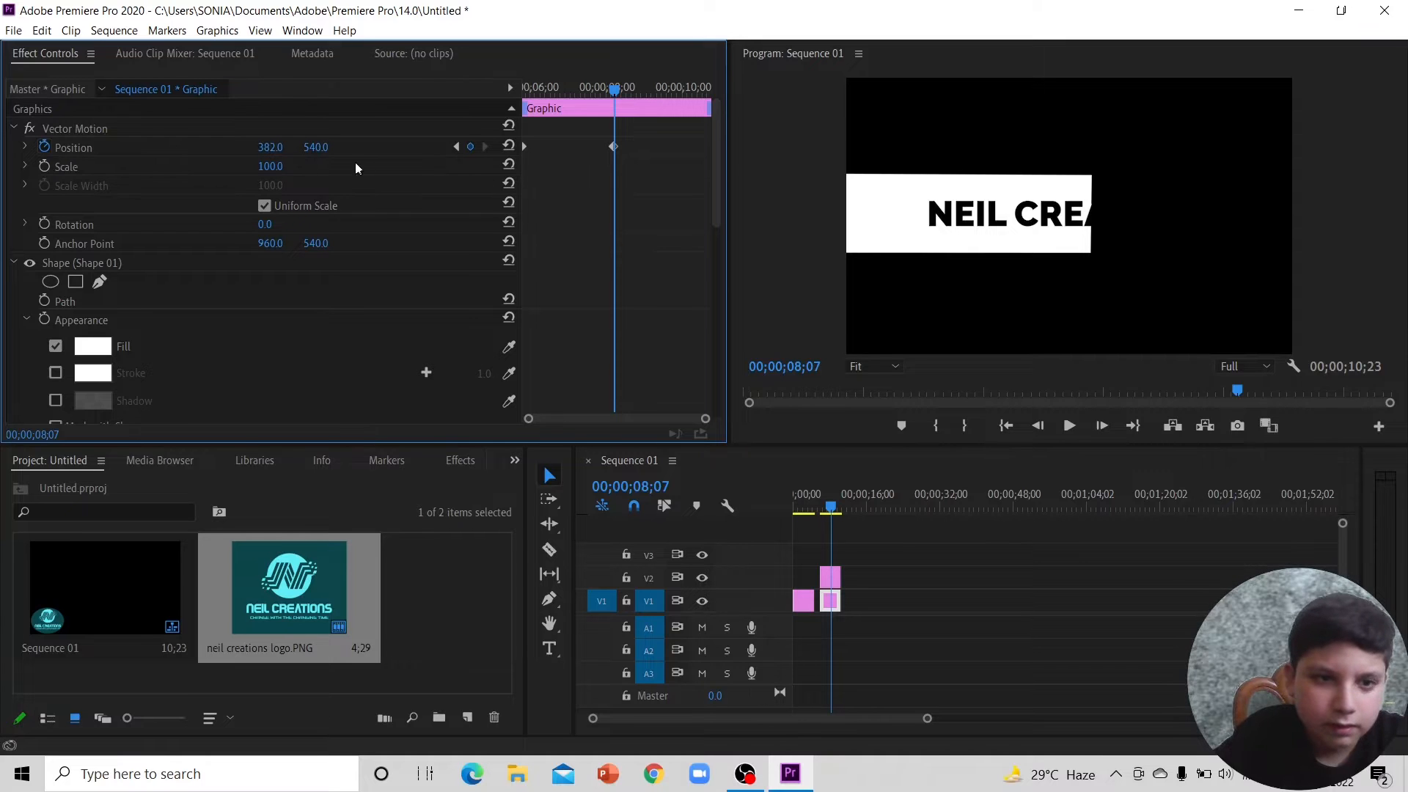
{"action": "left_click_drag", "start_coordinate": [269, 148], "coordinate": [305, 139]}
Step: Keyframe the bar's horizontal position to 3013 at 00;00;10;22 and play back the slide across the text
{"action": "left_click_drag", "start_coordinate": [676, 101], "coordinate": [760, 104]}
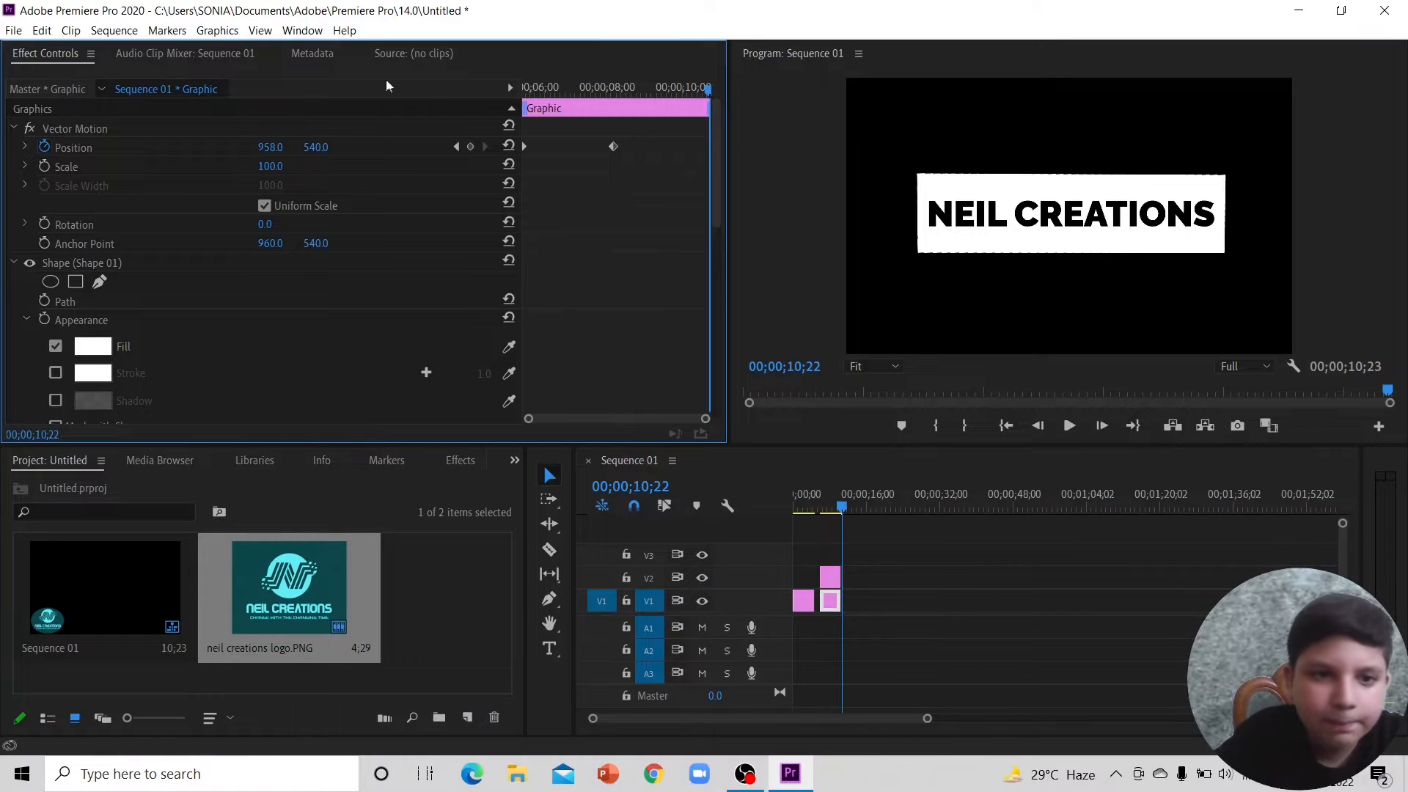
{"action": "left_click", "coordinate": [250, 147]}
{"action": "left_click", "coordinate": [270, 148]}
{"action": "type", "text": "1803"}
{"action": "key", "text": "Return"}
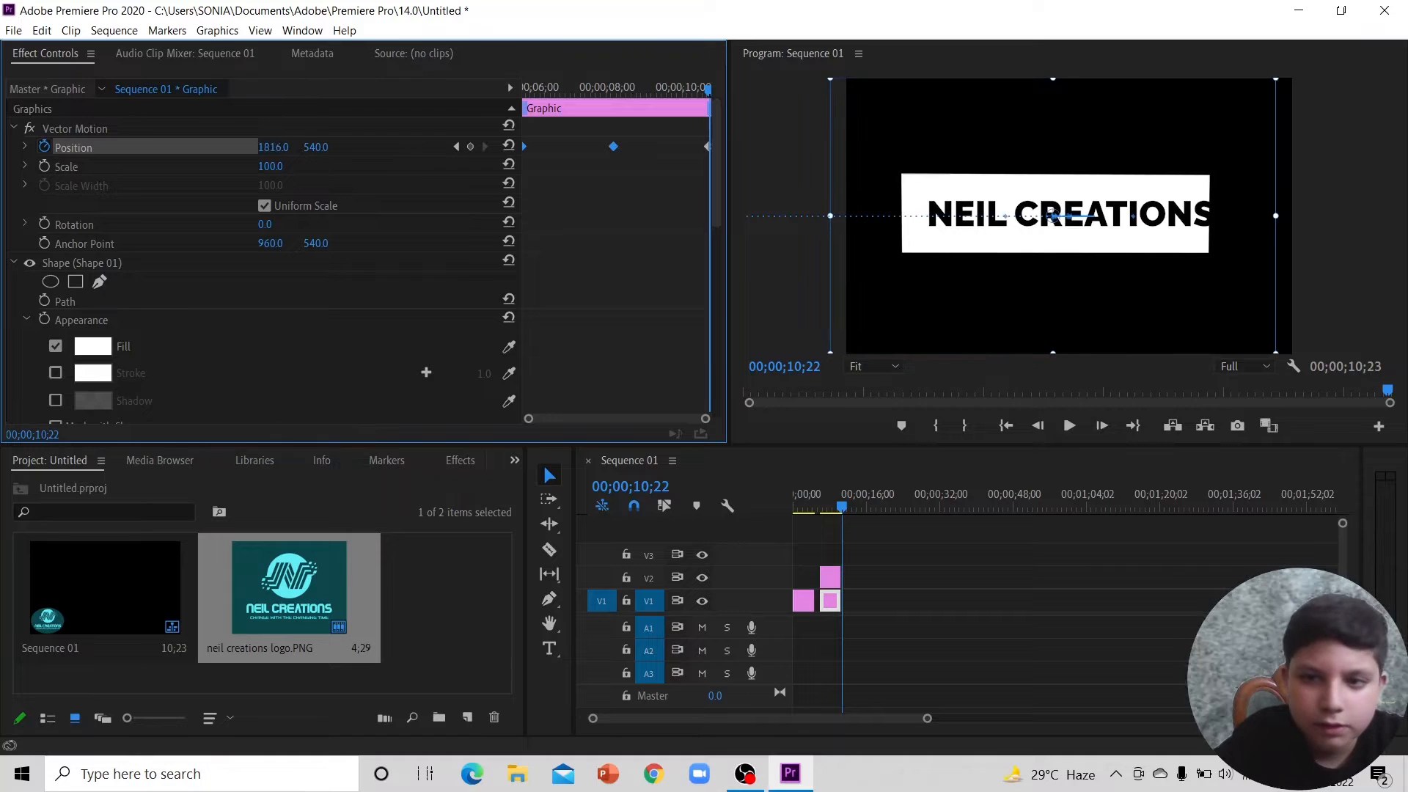
{"action": "left_click_drag", "start_coordinate": [273, 146], "coordinate": [365, 147]}
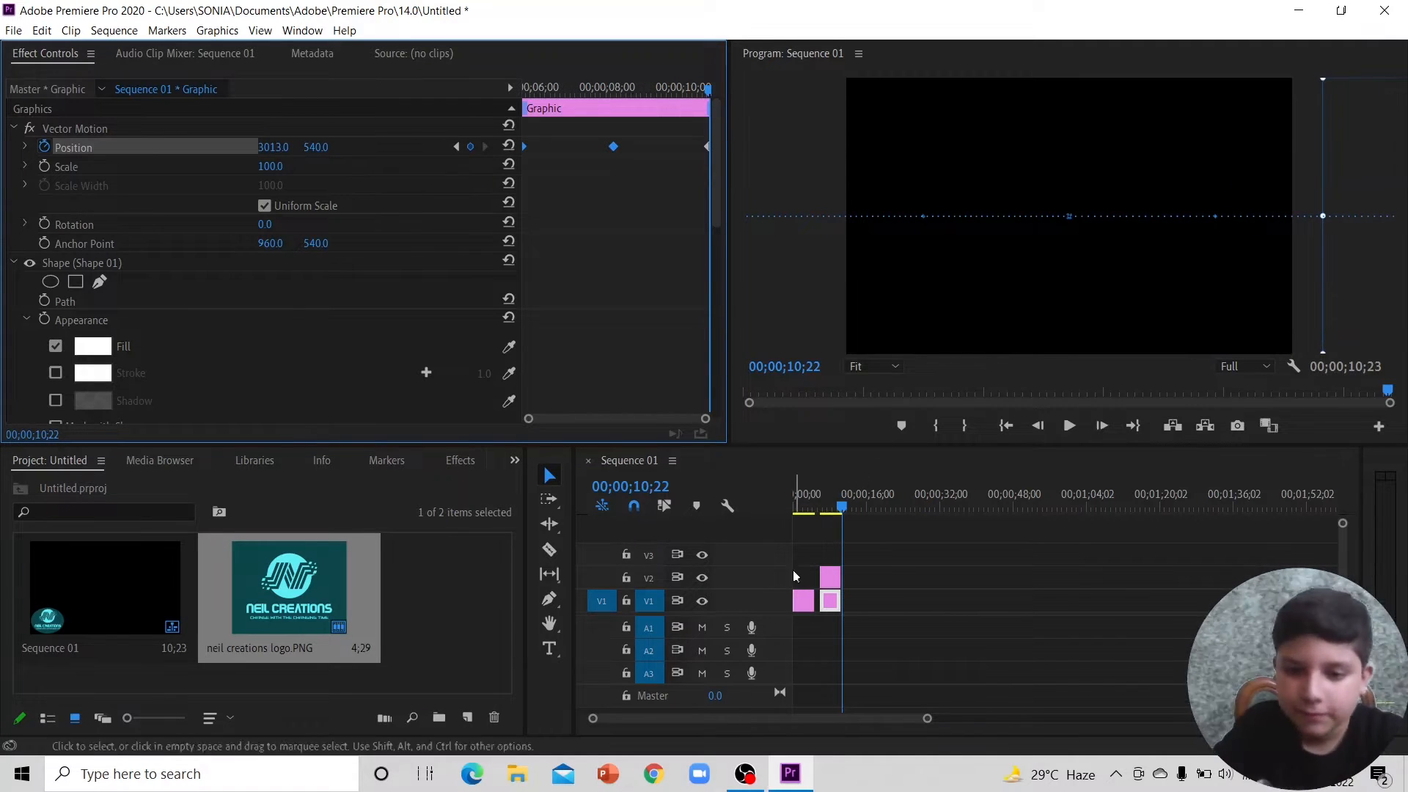
{"action": "key", "text": "space"}
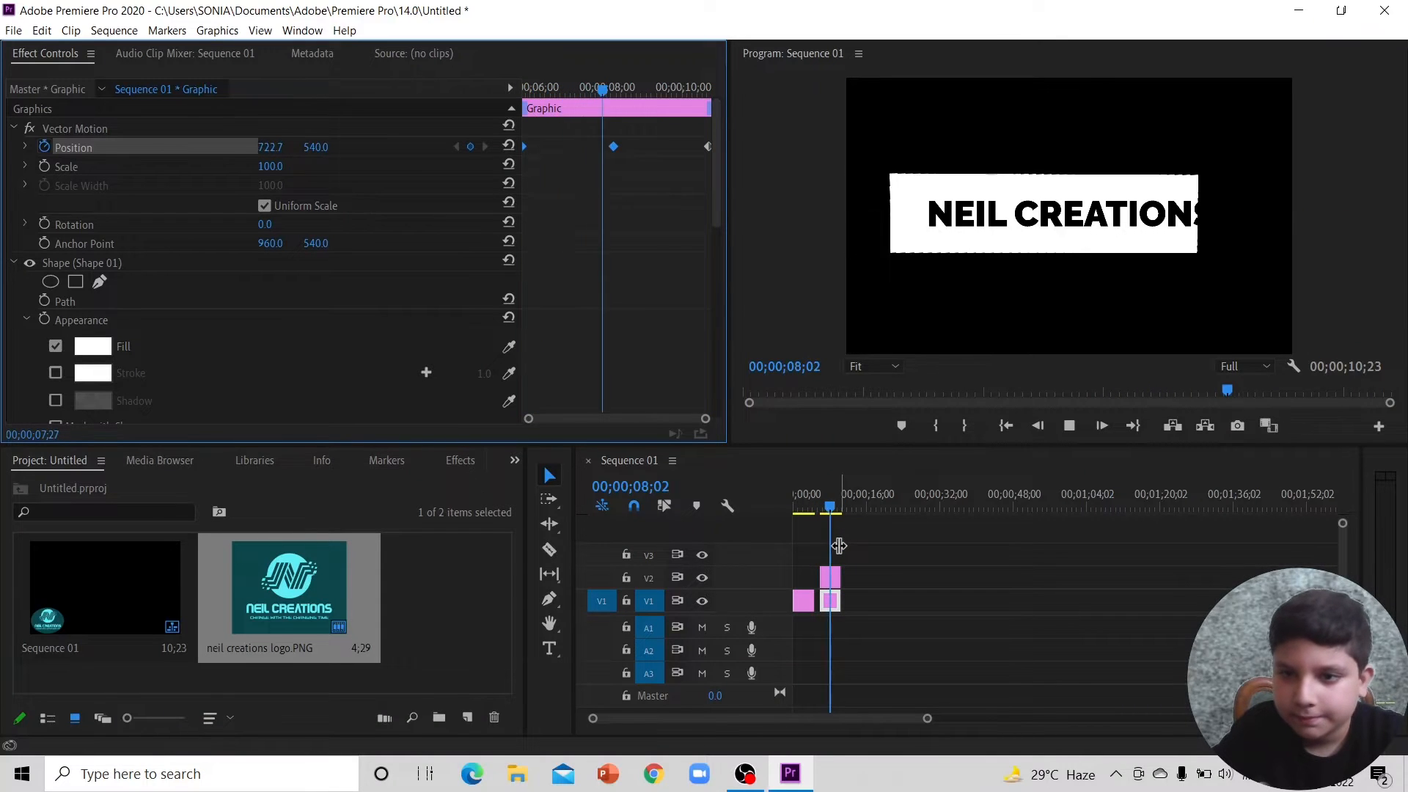
{"action": "key", "text": "space"}
{"action": "left_click", "coordinate": [837, 506]}
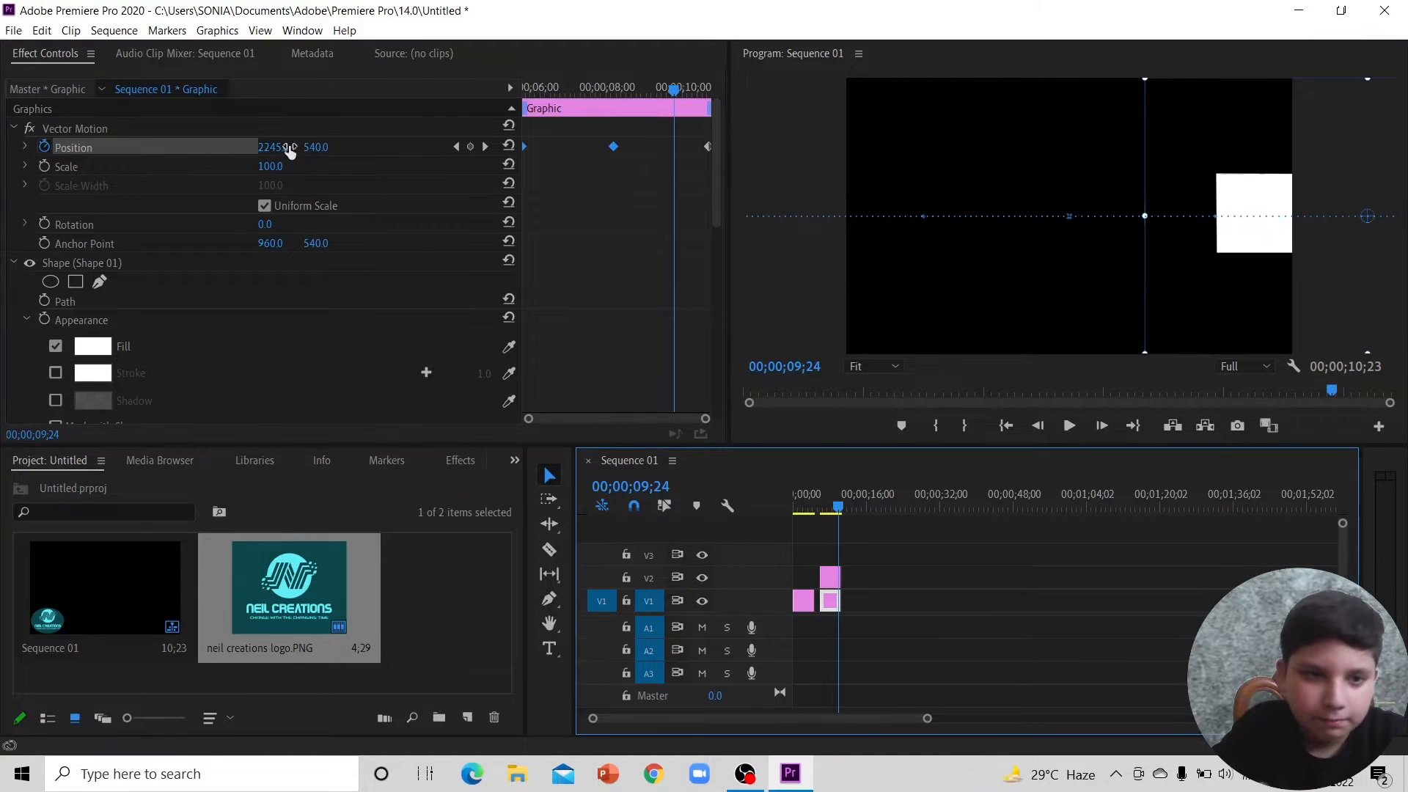
Step: Expand the Position velocity graph, raise both handles of the middle keyframe into a speed peak, and play back the easing
{"action": "left_click", "coordinate": [250, 124]}
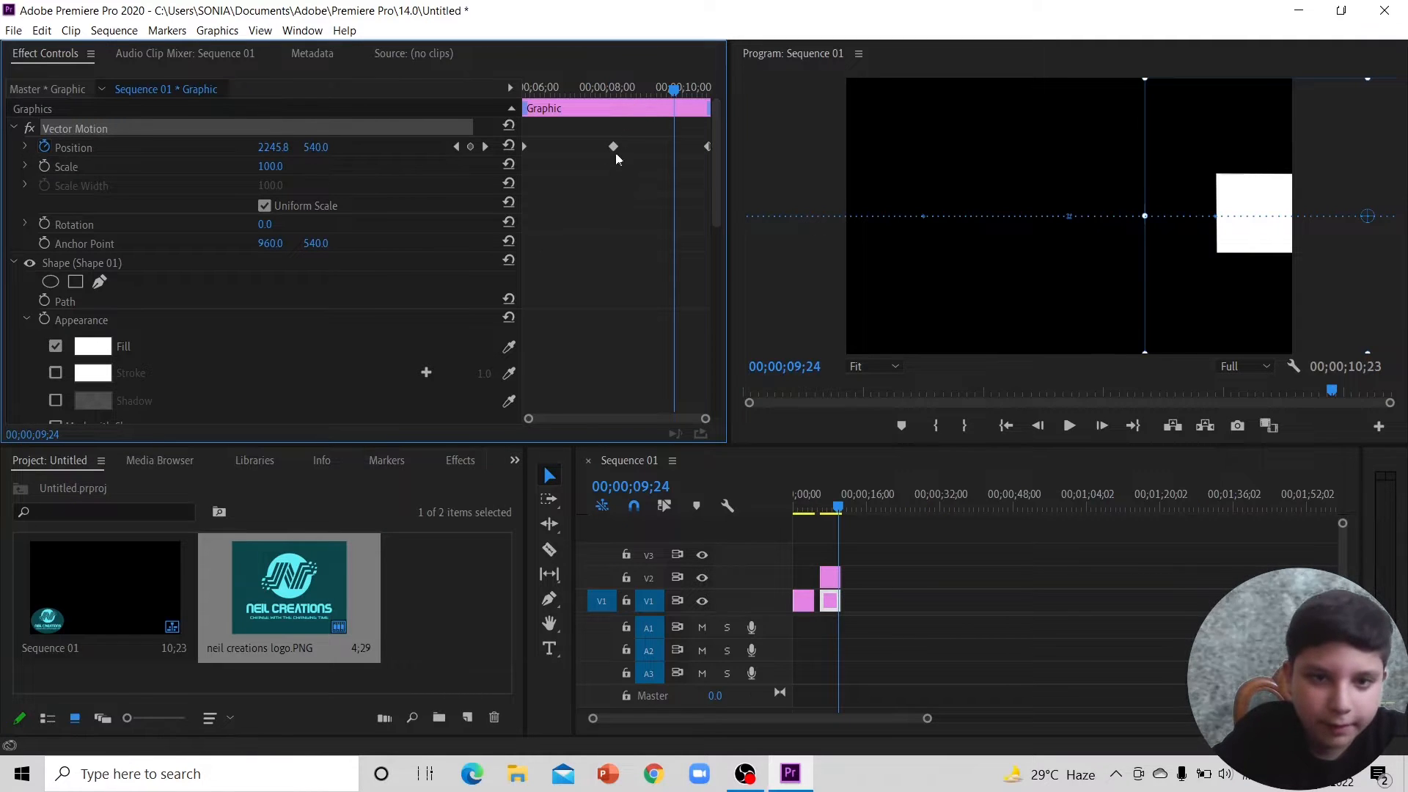
{"action": "key", "text": "Up"}
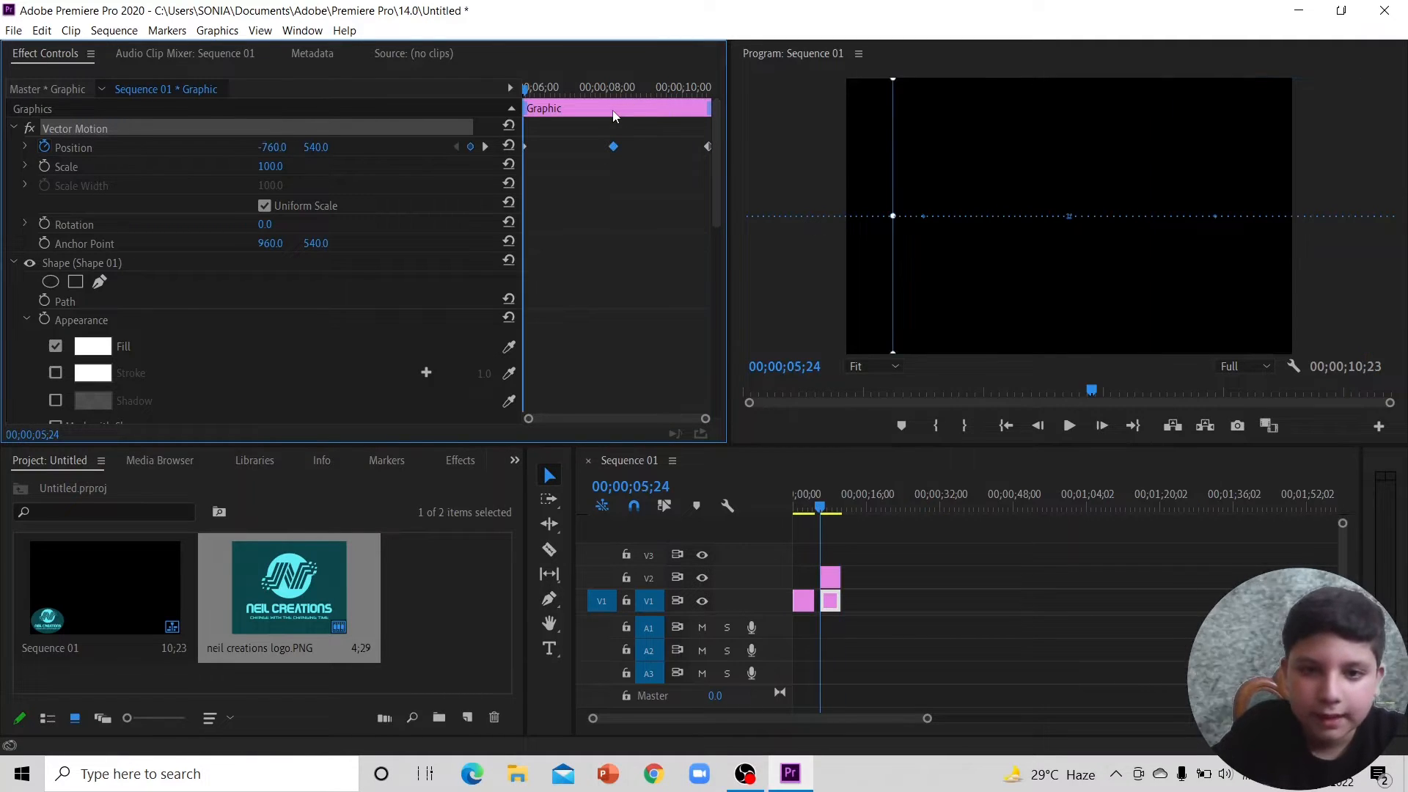
{"action": "left_click", "coordinate": [541, 88]}
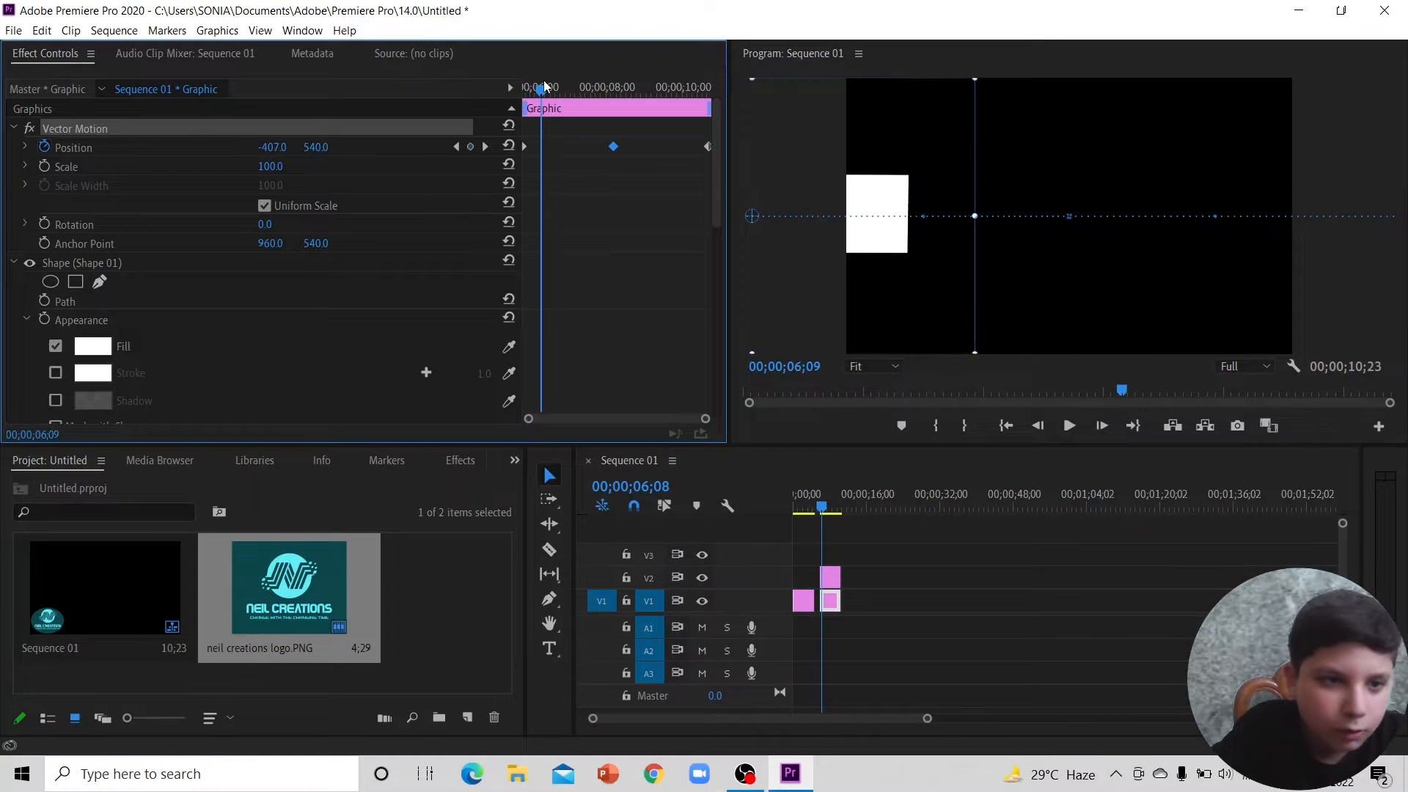
{"action": "left_click", "coordinate": [25, 148]}
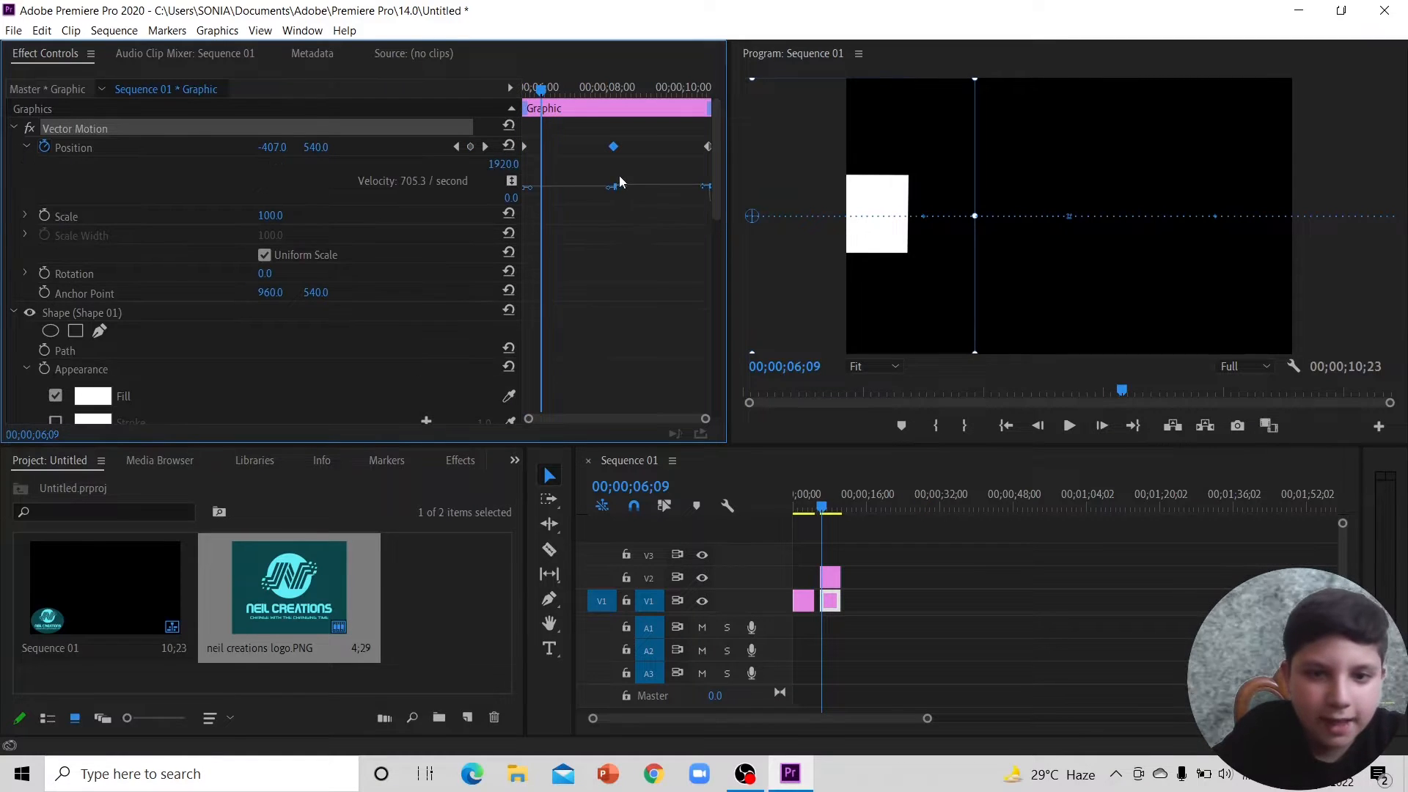
{"action": "left_click_drag", "start_coordinate": [625, 192], "coordinate": [624, 164]}
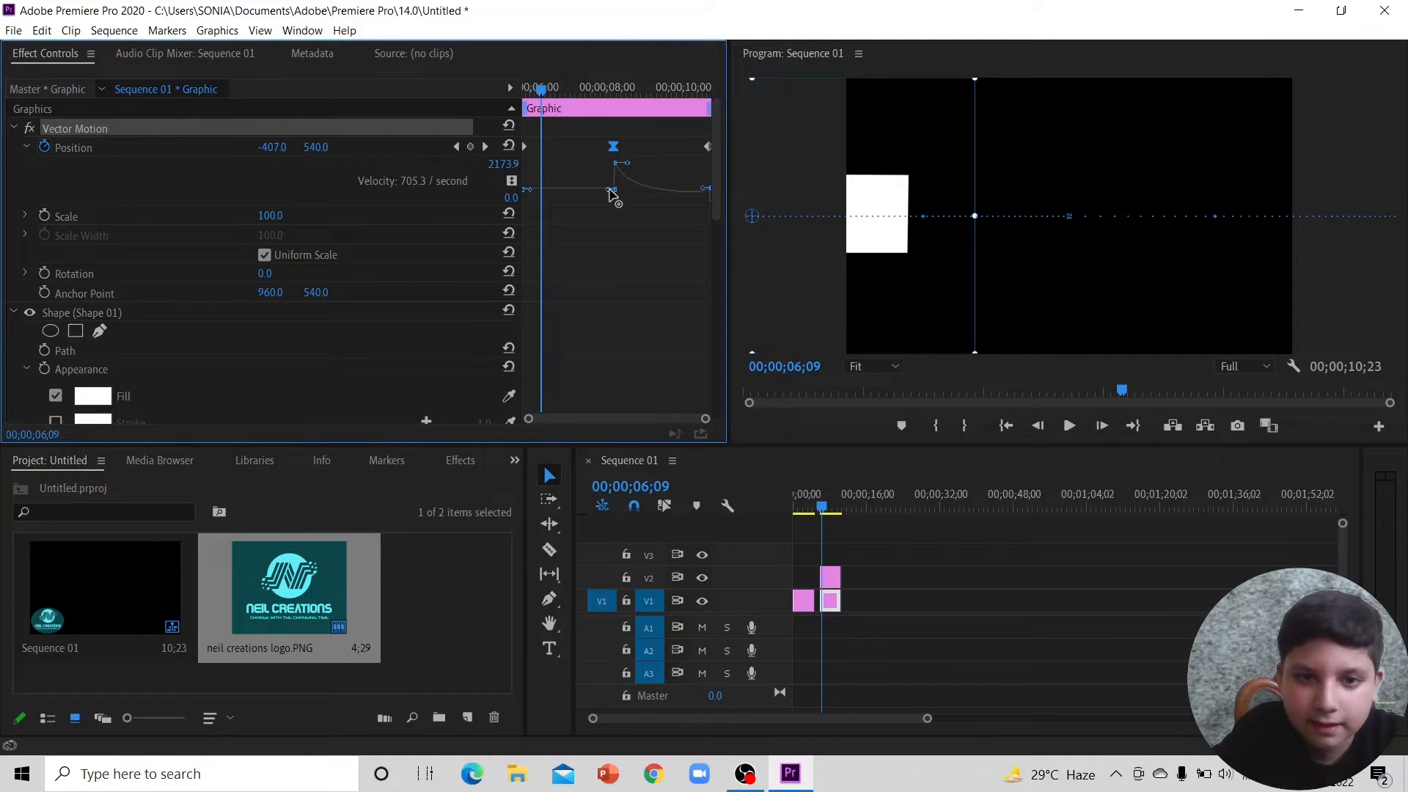
{"action": "left_click_drag", "start_coordinate": [611, 193], "coordinate": [610, 168]}
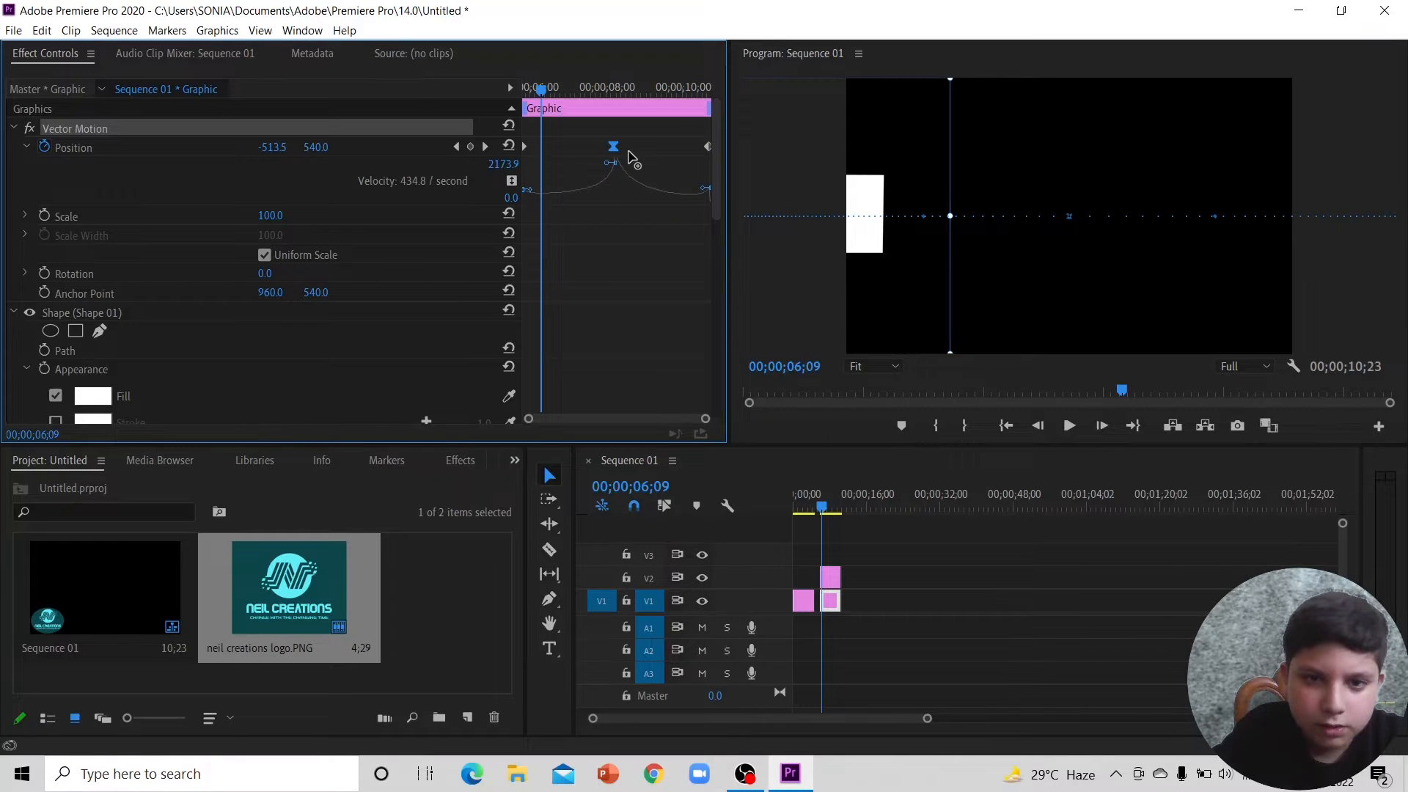
{"action": "left_click_drag", "start_coordinate": [631, 158], "coordinate": [609, 181]}
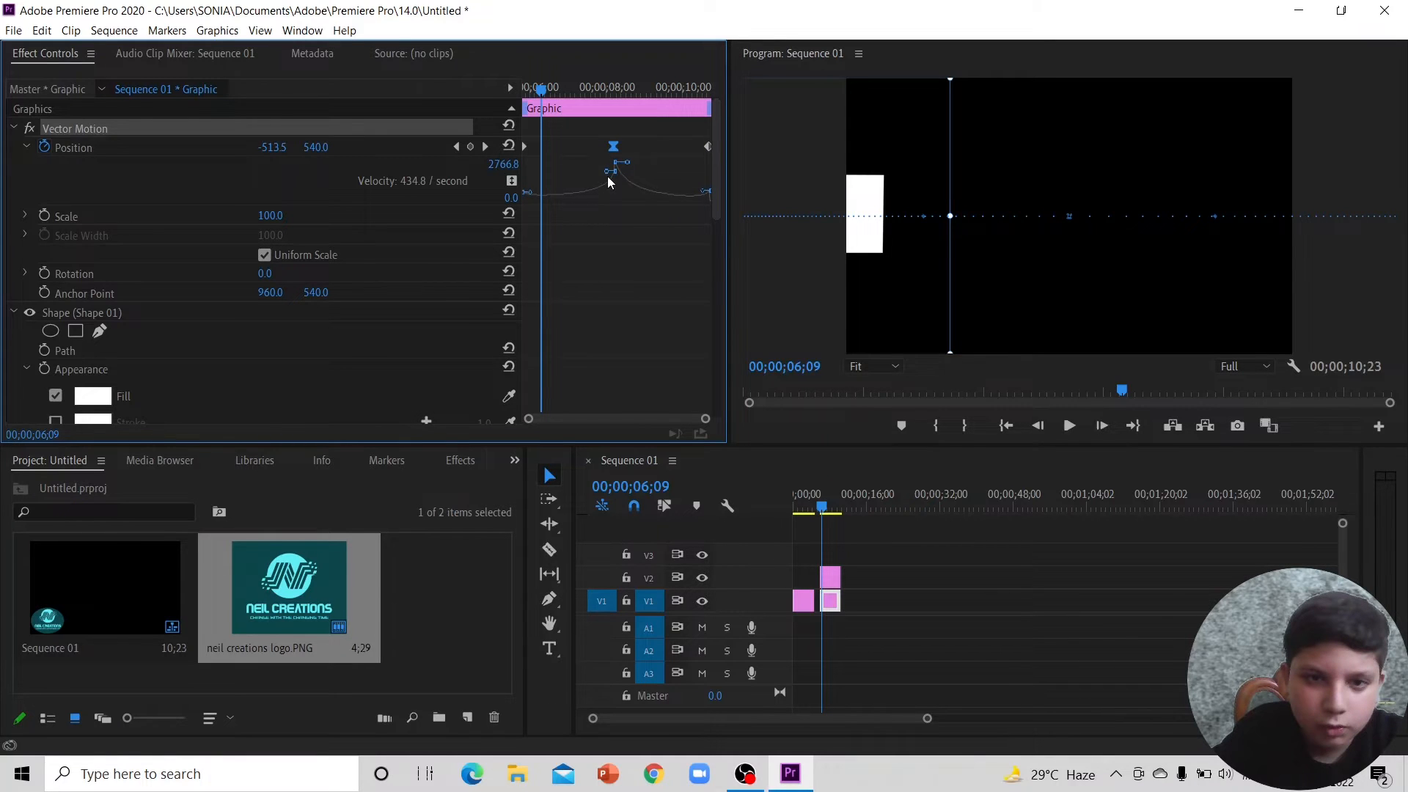
{"action": "left_click_drag", "start_coordinate": [609, 181], "coordinate": [607, 166]}
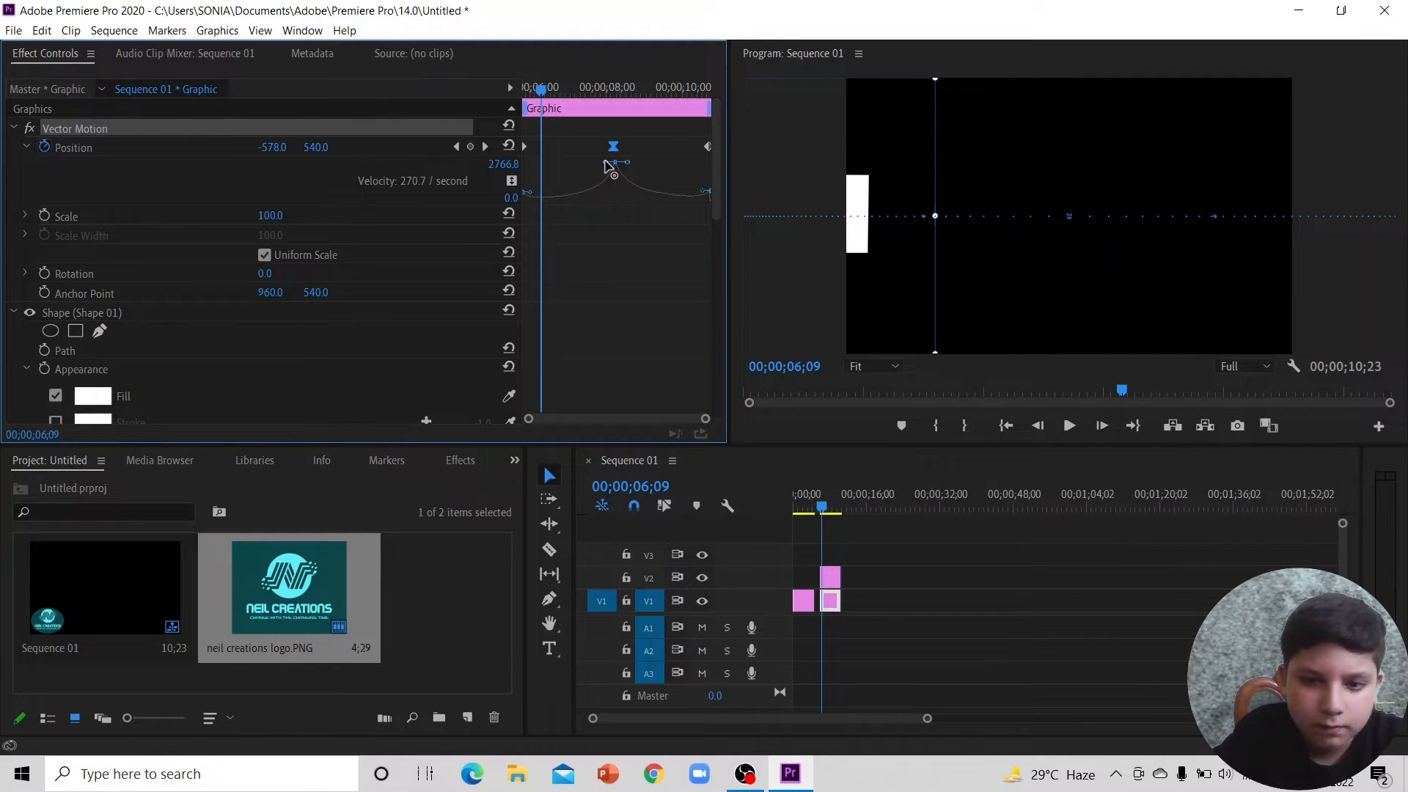
{"action": "key", "text": "space"}
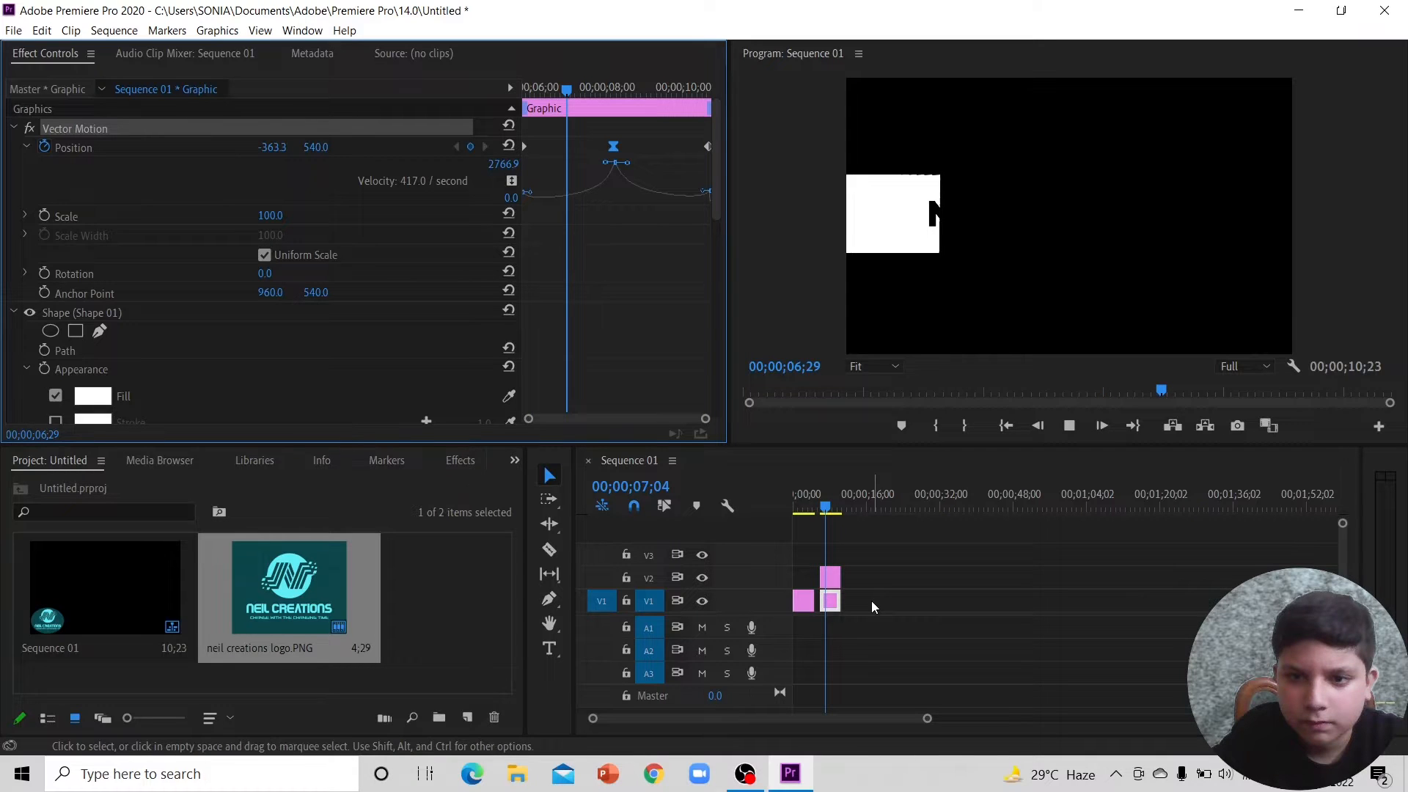
{"action": "key", "text": "space"}
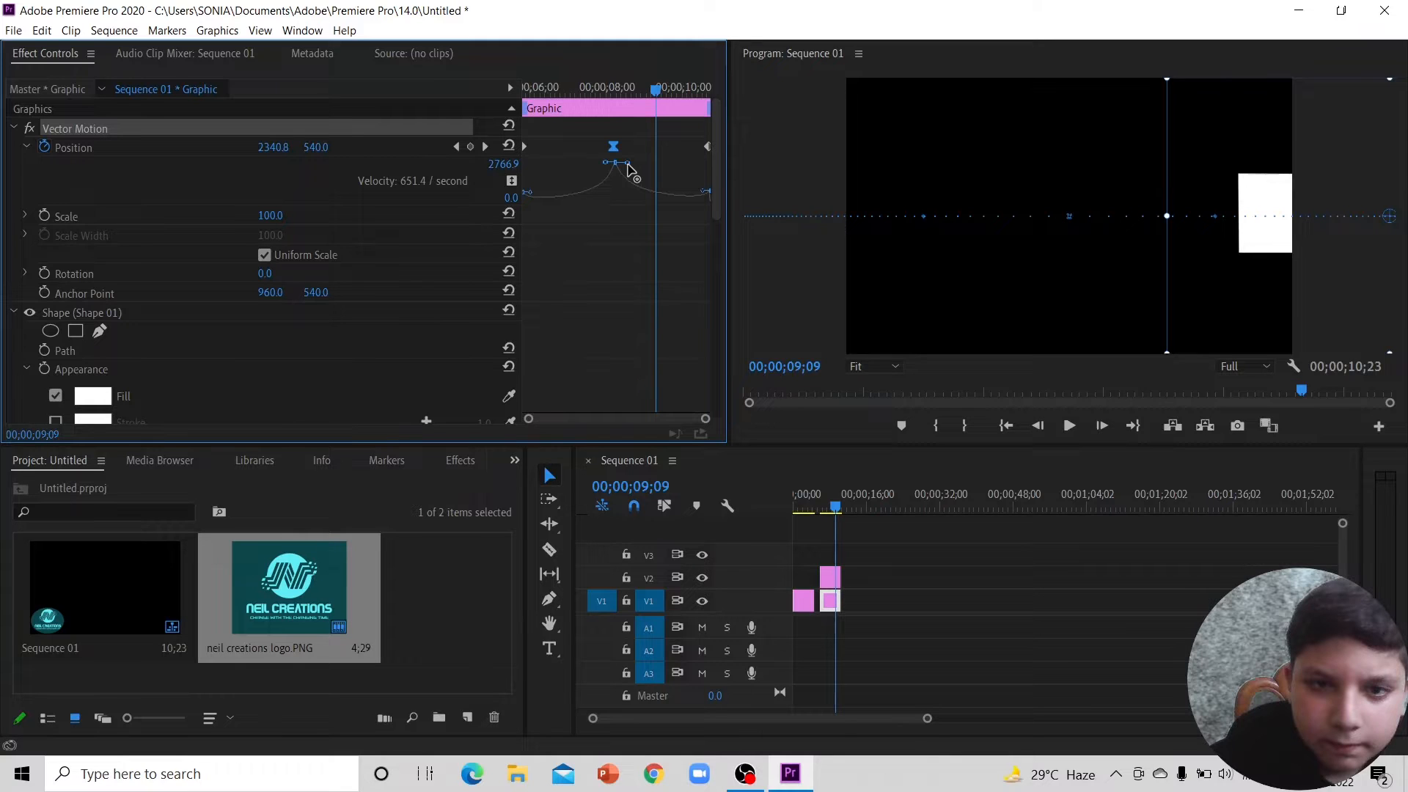
Step: Lower the middle Position keyframe's velocity into a dip and play back the bar's slide
{"action": "left_click_drag", "start_coordinate": [629, 170], "coordinate": [607, 224]}
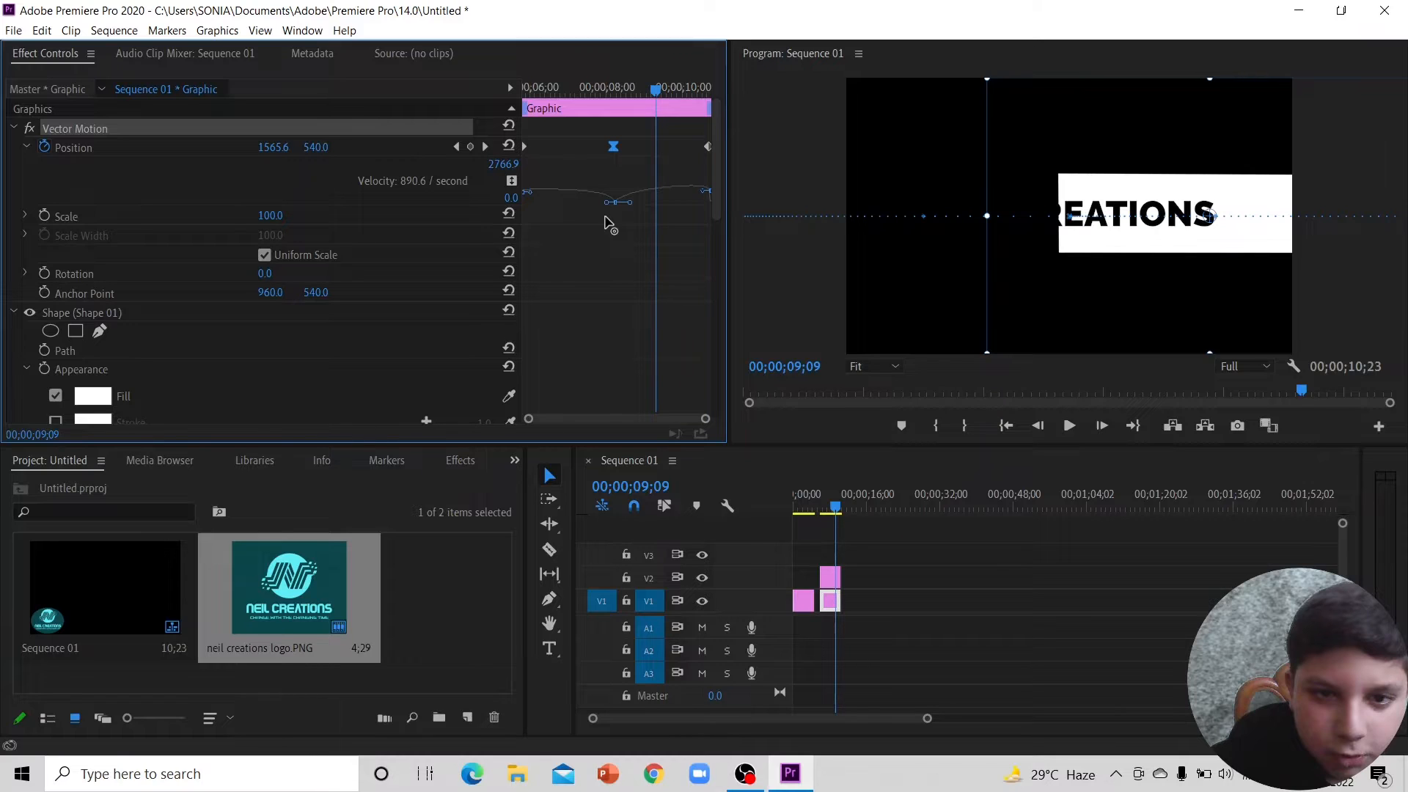
{"action": "key", "text": "space"}
{"action": "key", "text": "space"}
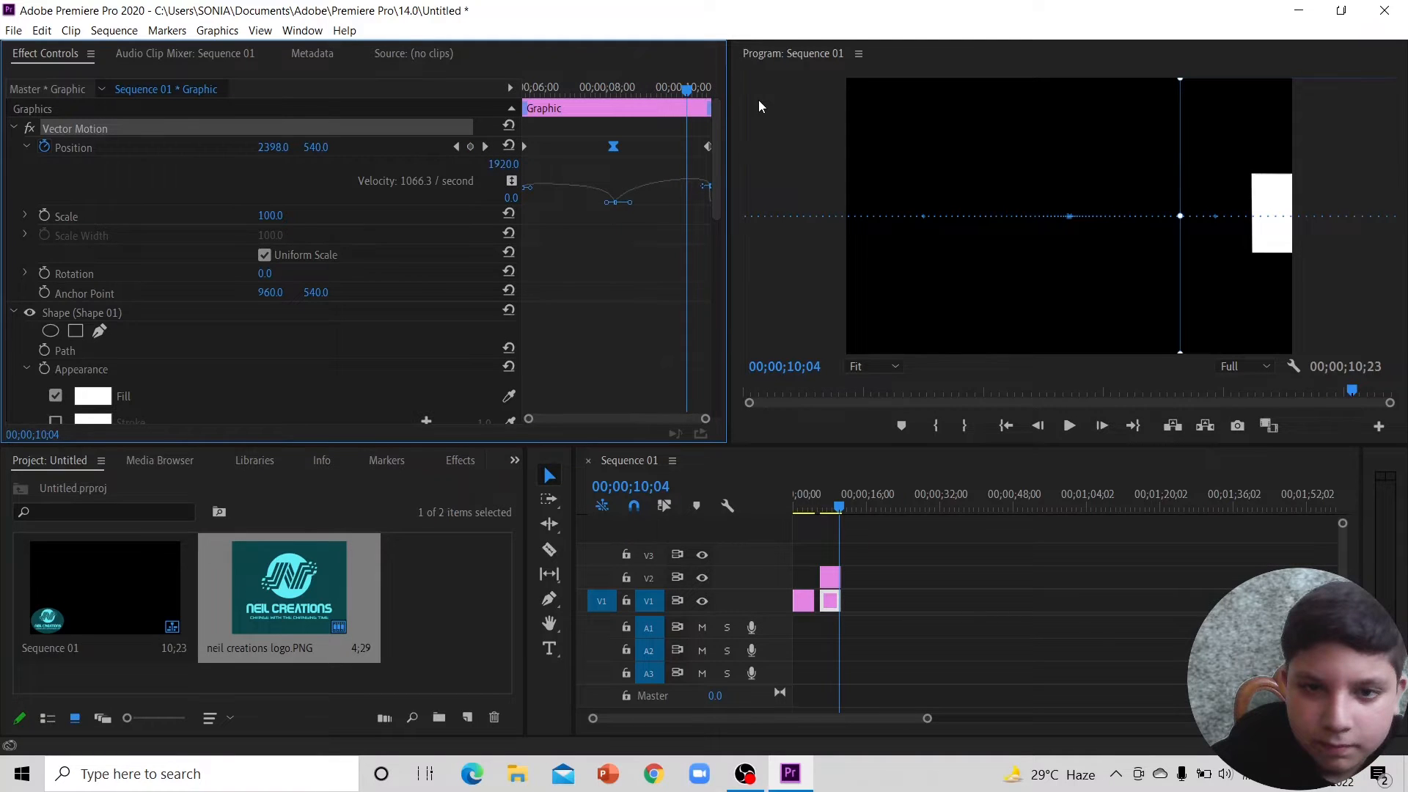
Step: Raise the last Position keyframe's velocity handle so the bar speeds up on its way out, and play it back
{"action": "left_click_drag", "start_coordinate": [706, 185], "coordinate": [702, 177]}
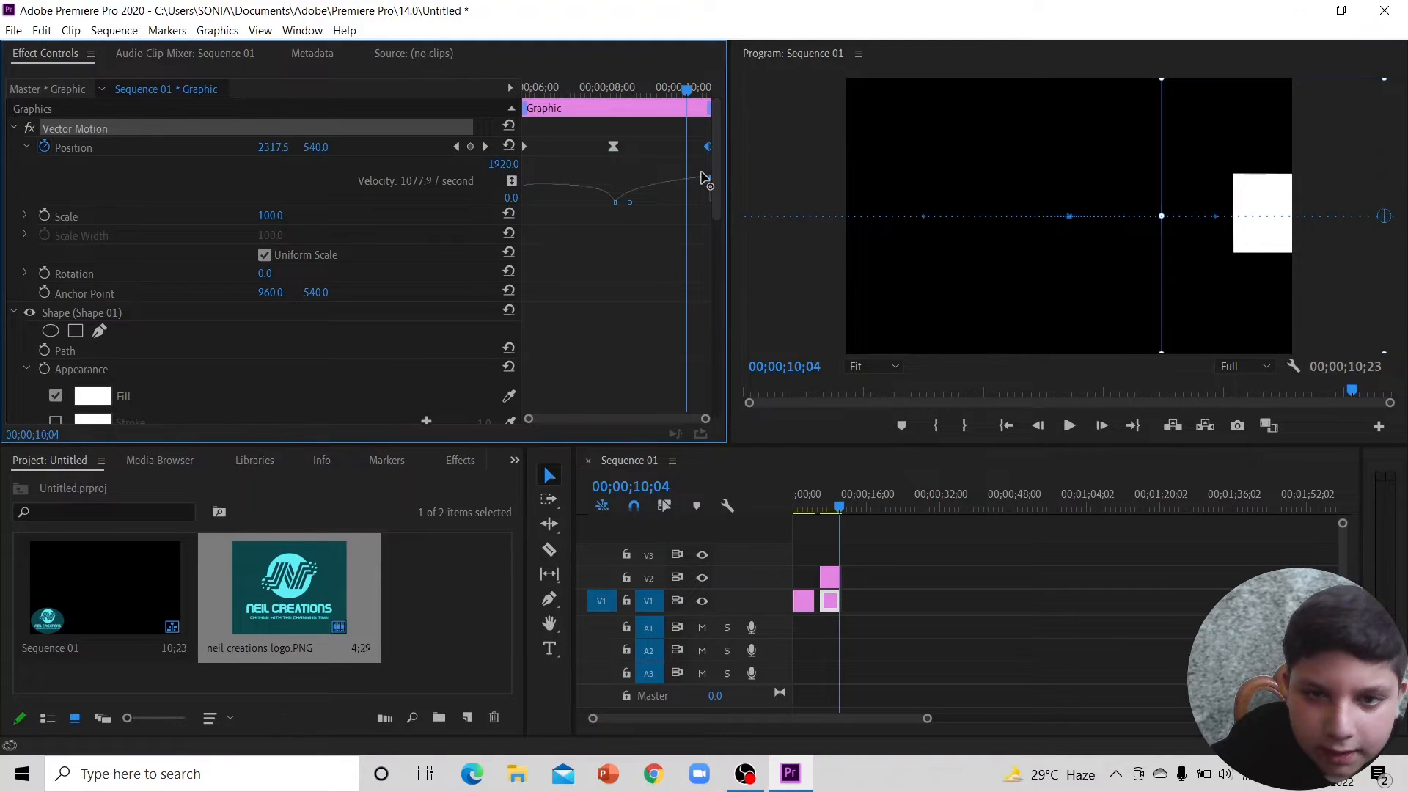
{"action": "left_click_drag", "start_coordinate": [704, 179], "coordinate": [533, 183]}
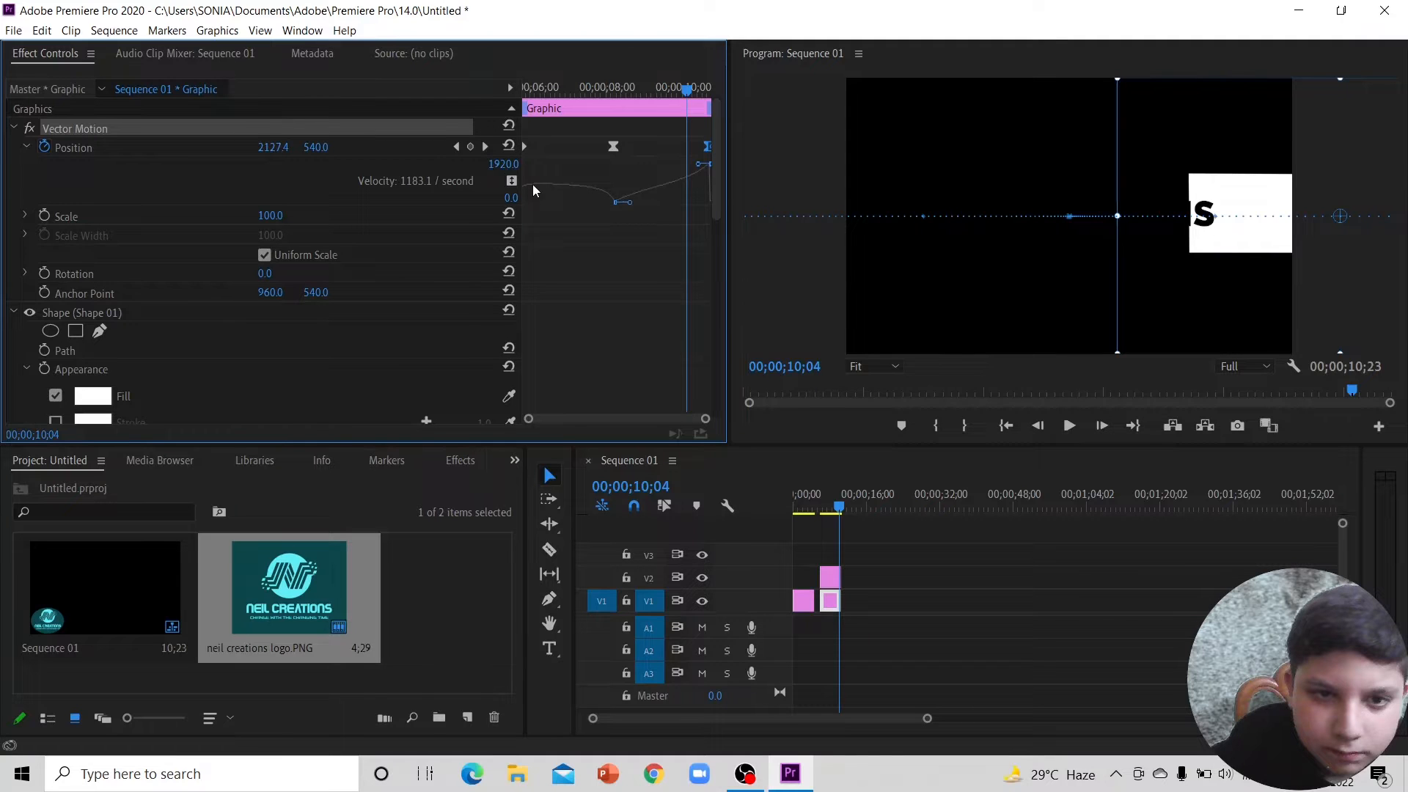
{"action": "key", "text": "space"}
{"action": "key", "text": "space"}
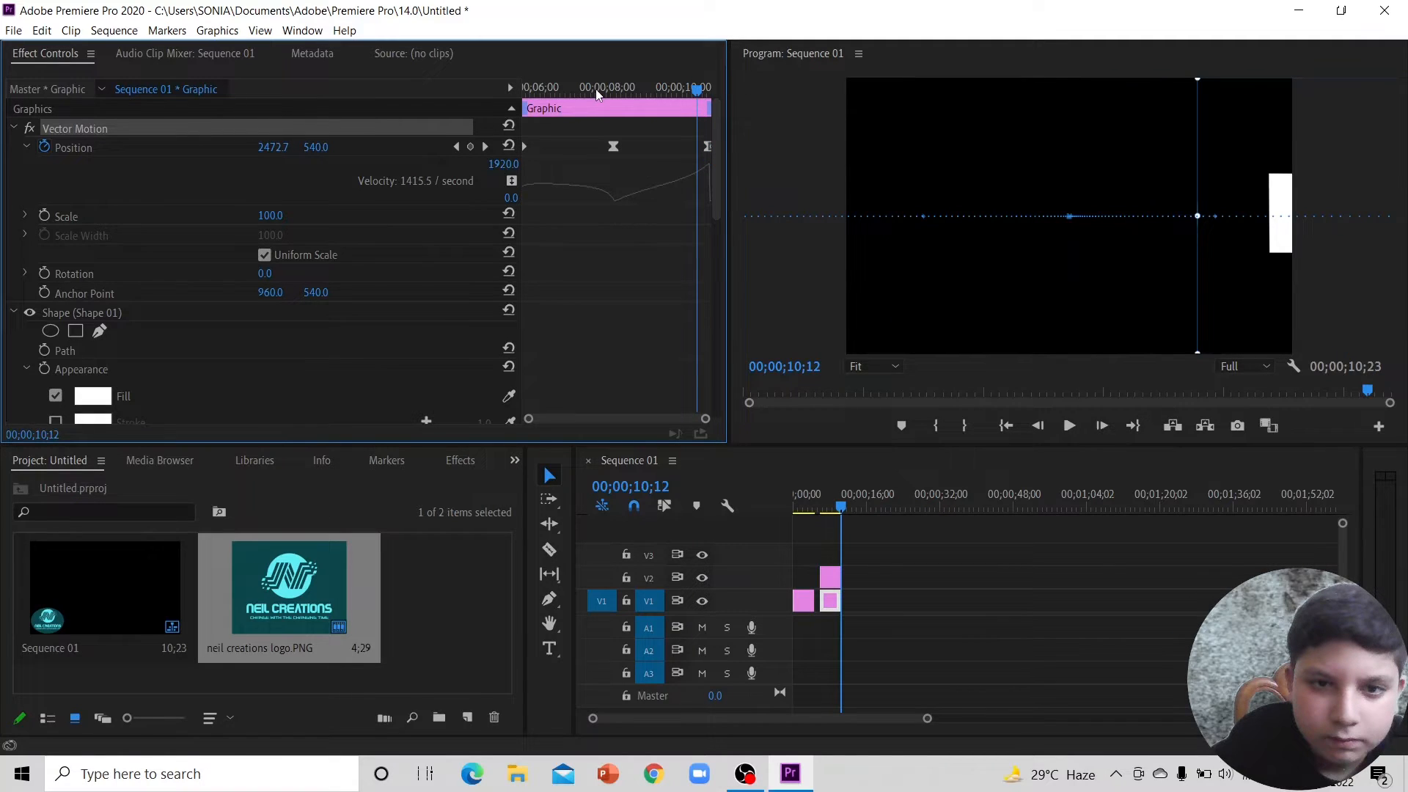
Step: Raise the velocity handles of the first and last Position keyframes into a U-shaped speed curve and play back the animation
{"action": "left_click", "coordinate": [525, 147]}
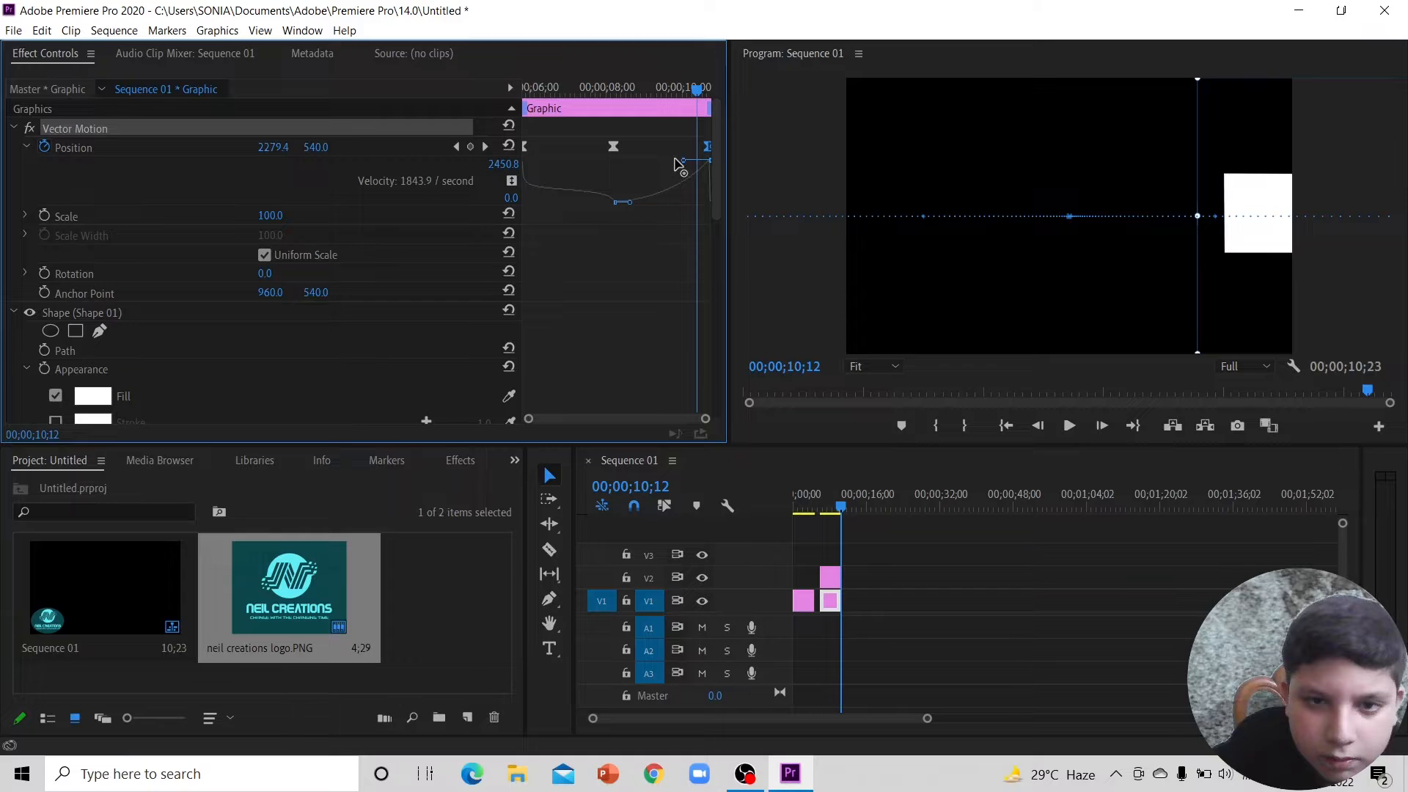
{"action": "left_click_drag", "start_coordinate": [675, 159], "coordinate": [688, 151]}
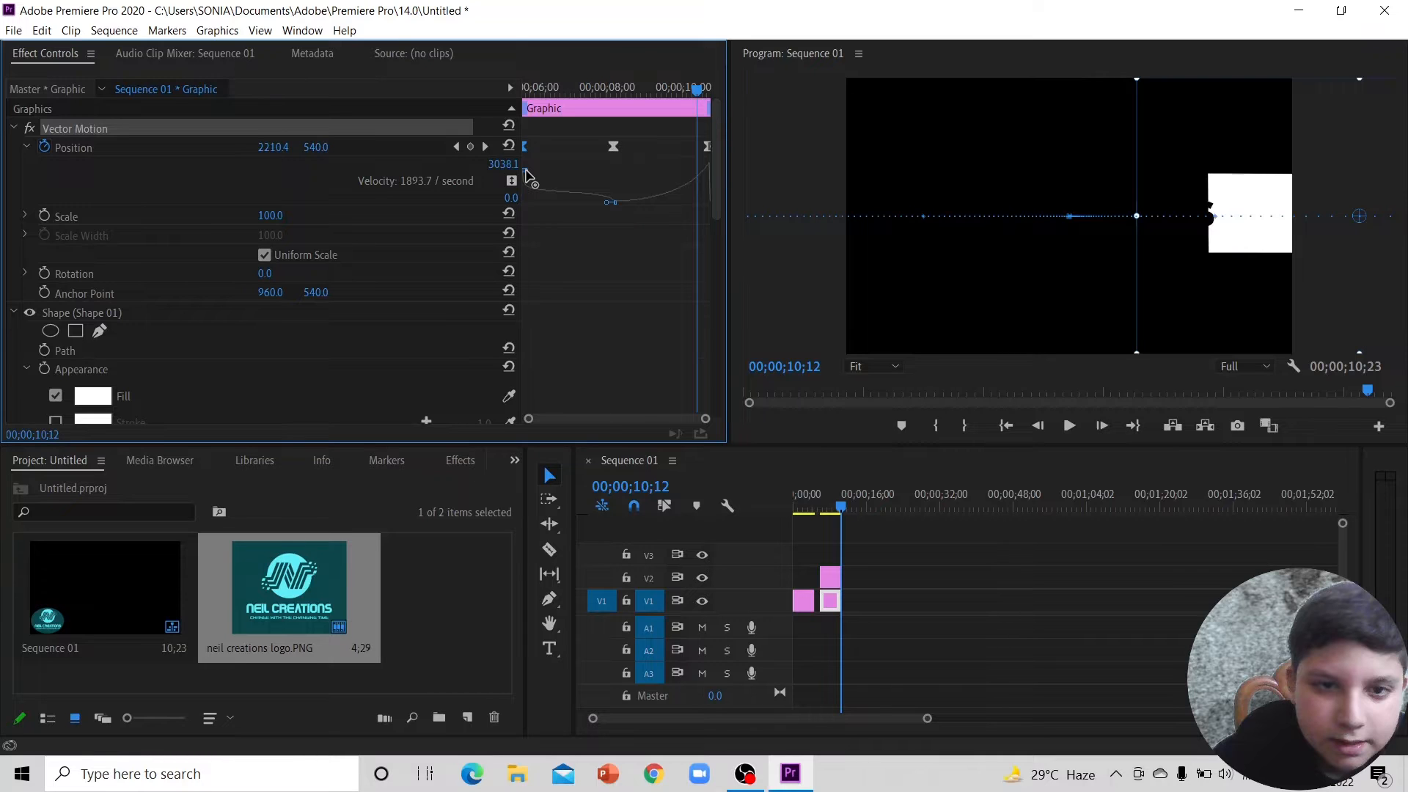
{"action": "key", "text": "space"}
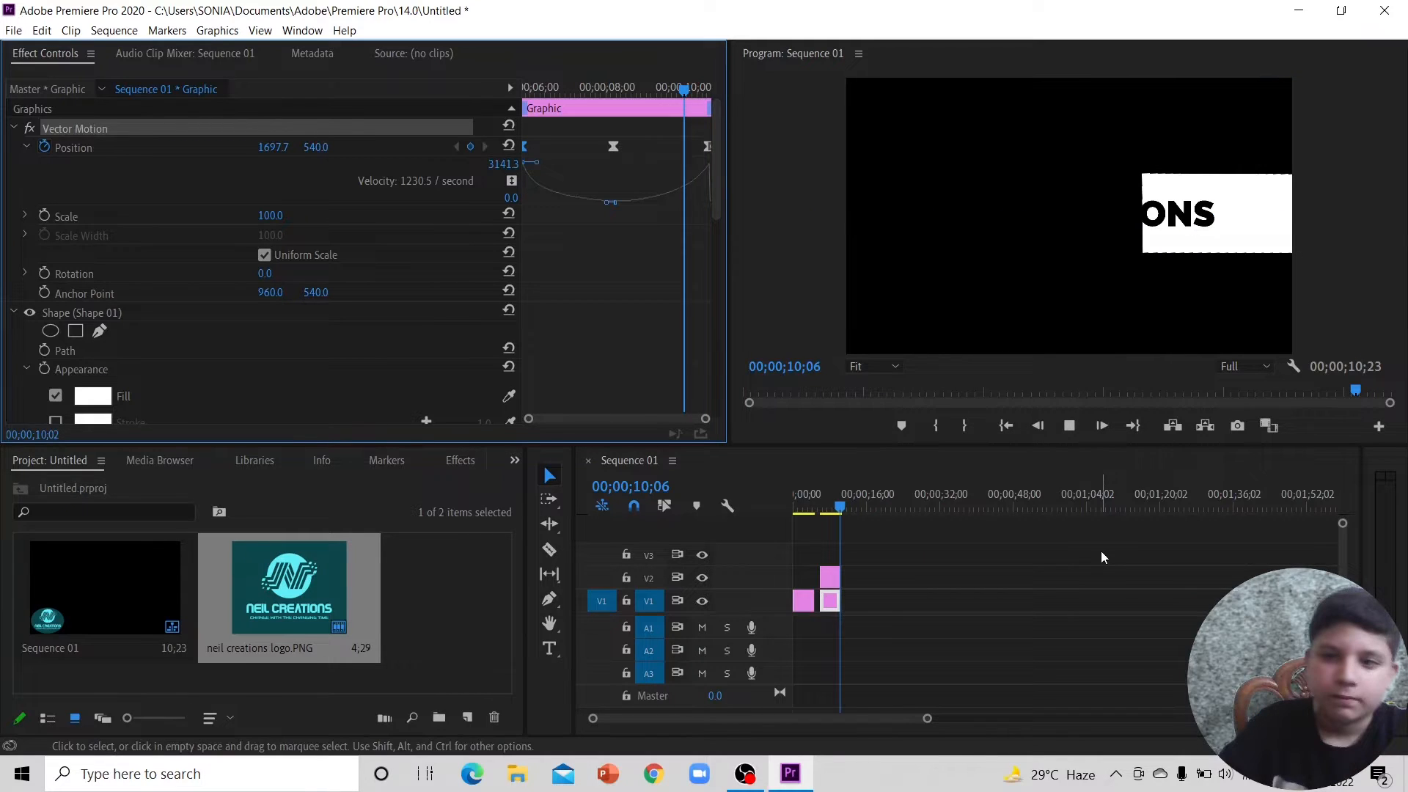
Step: Play the sequence through the logo animation and scrub back and forth over the NEIL CREATIONS bar reveal
{"action": "left_click", "coordinate": [807, 506]}
{"action": "key", "text": "space"}
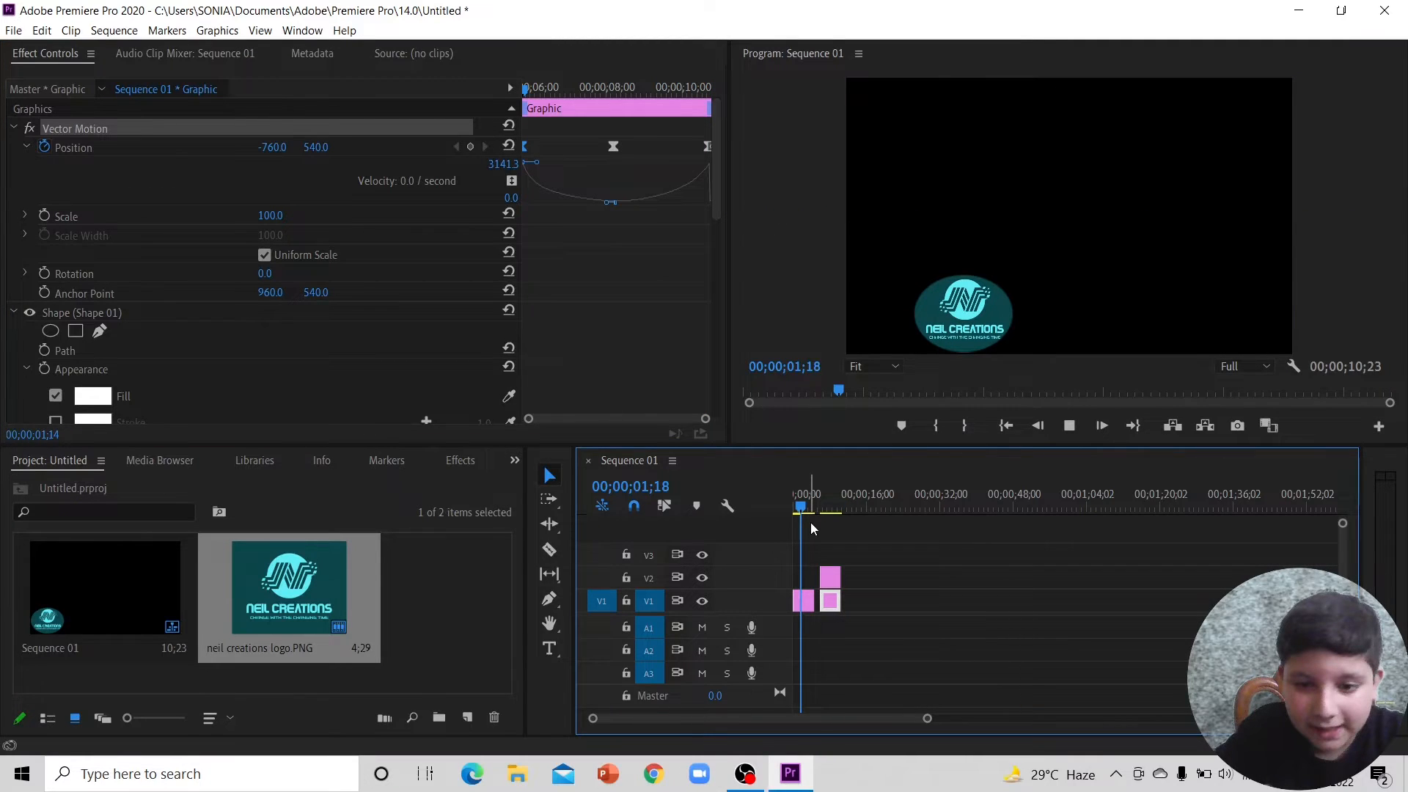
{"action": "key", "text": "space"}
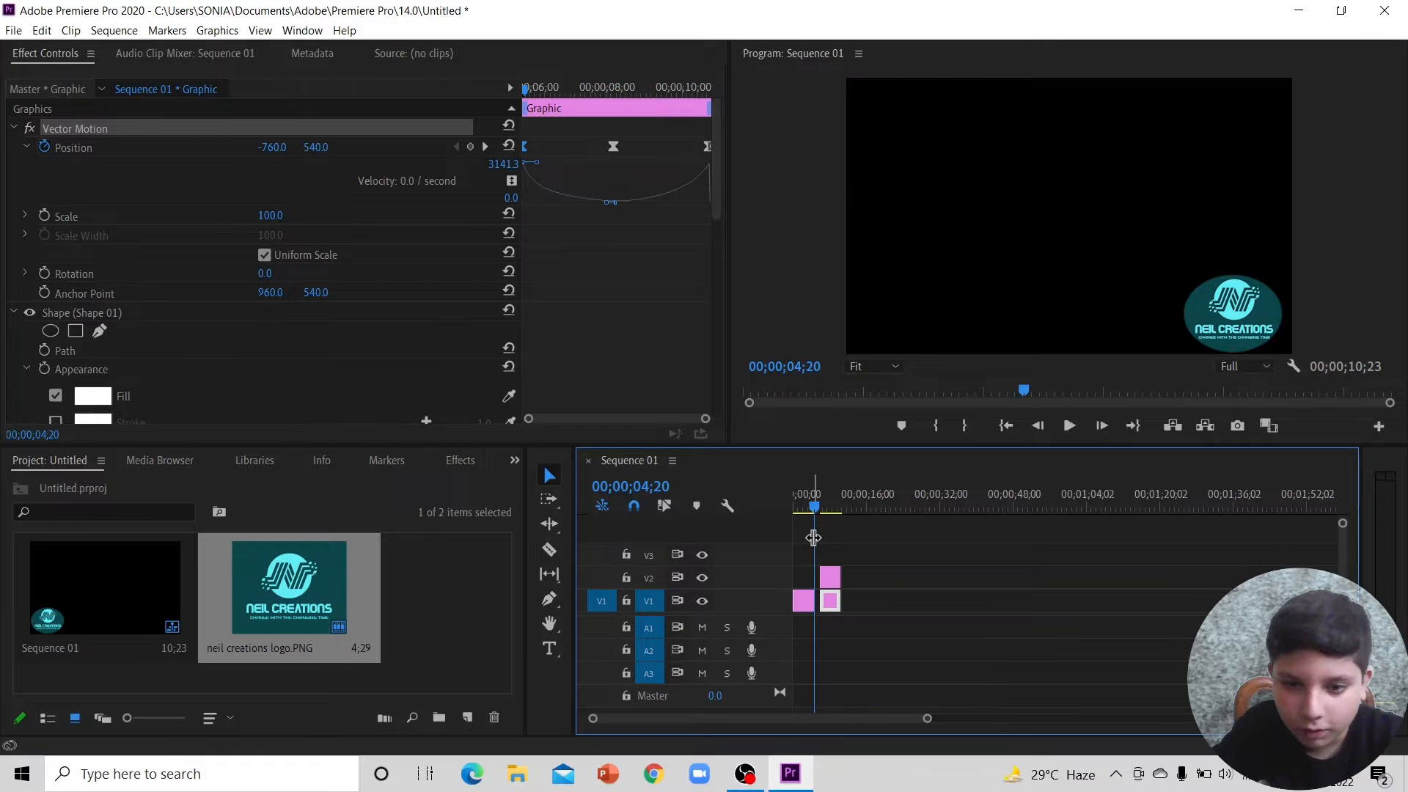
{"action": "left_click_drag", "start_coordinate": [813, 537], "coordinate": [829, 546]}
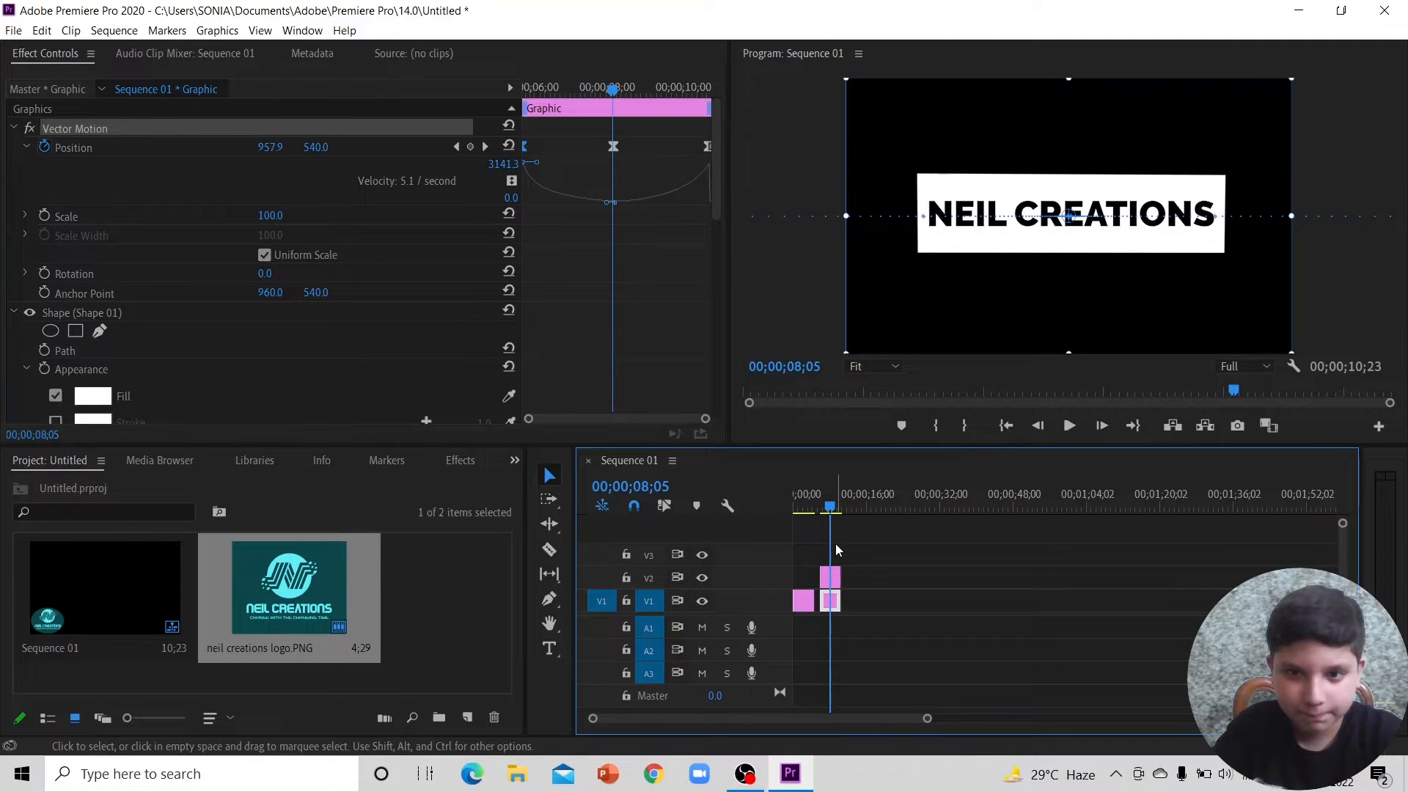
{"action": "left_click_drag", "start_coordinate": [836, 544], "coordinate": [820, 543]}
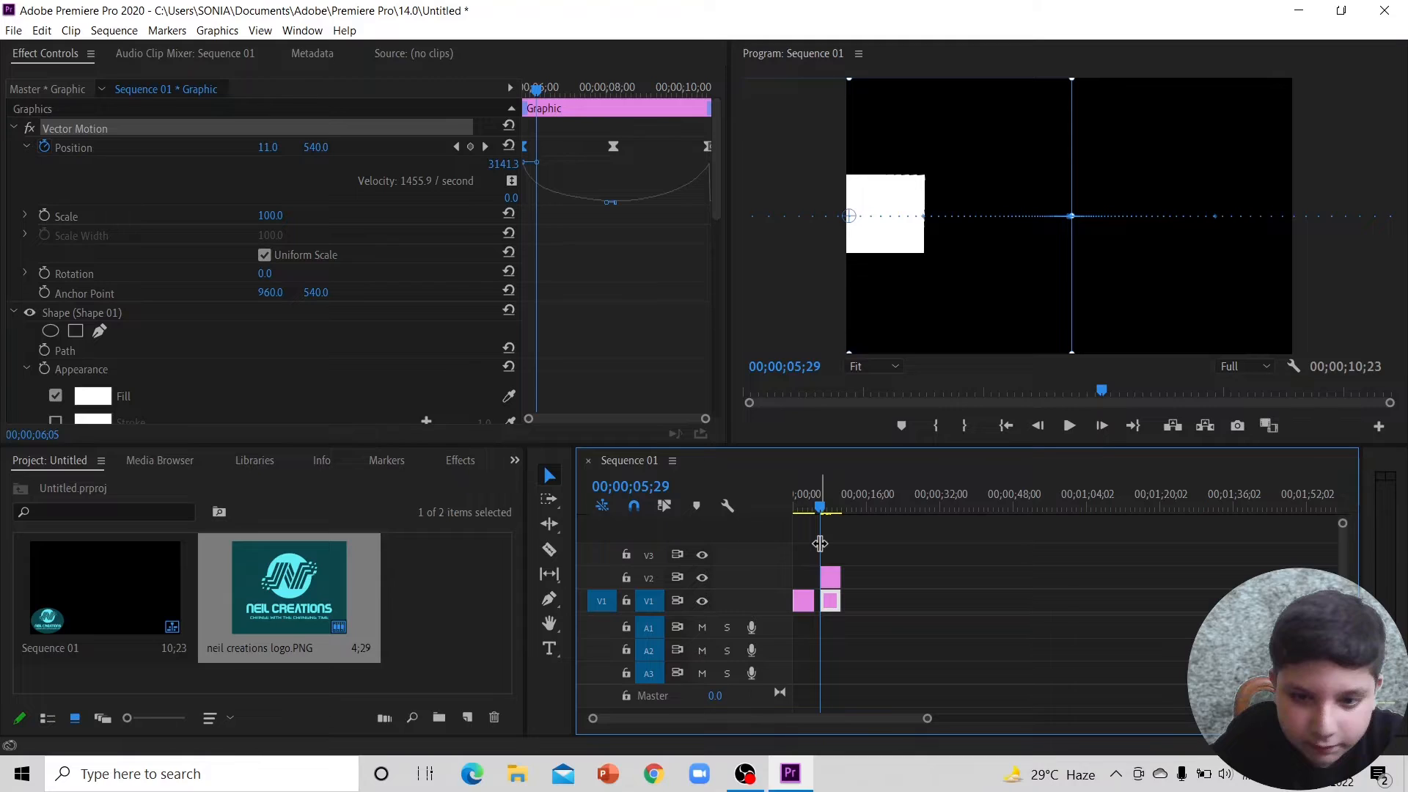
{"action": "left_click_drag", "start_coordinate": [820, 543], "coordinate": [819, 543]}
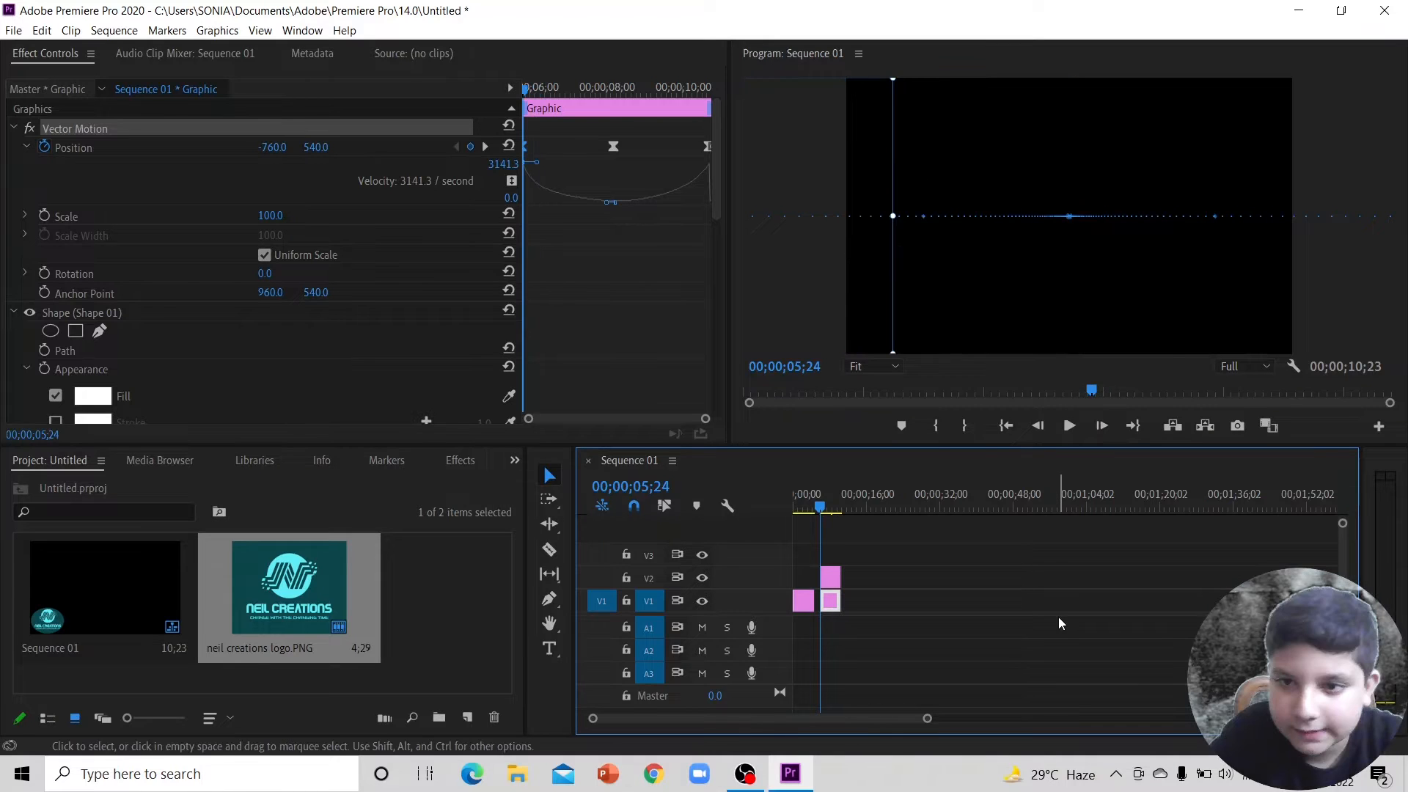
Step: Move the stacked text and white bar clips up one video track each, onto V3 and V2
{"action": "left_click", "coordinate": [149, 252]}
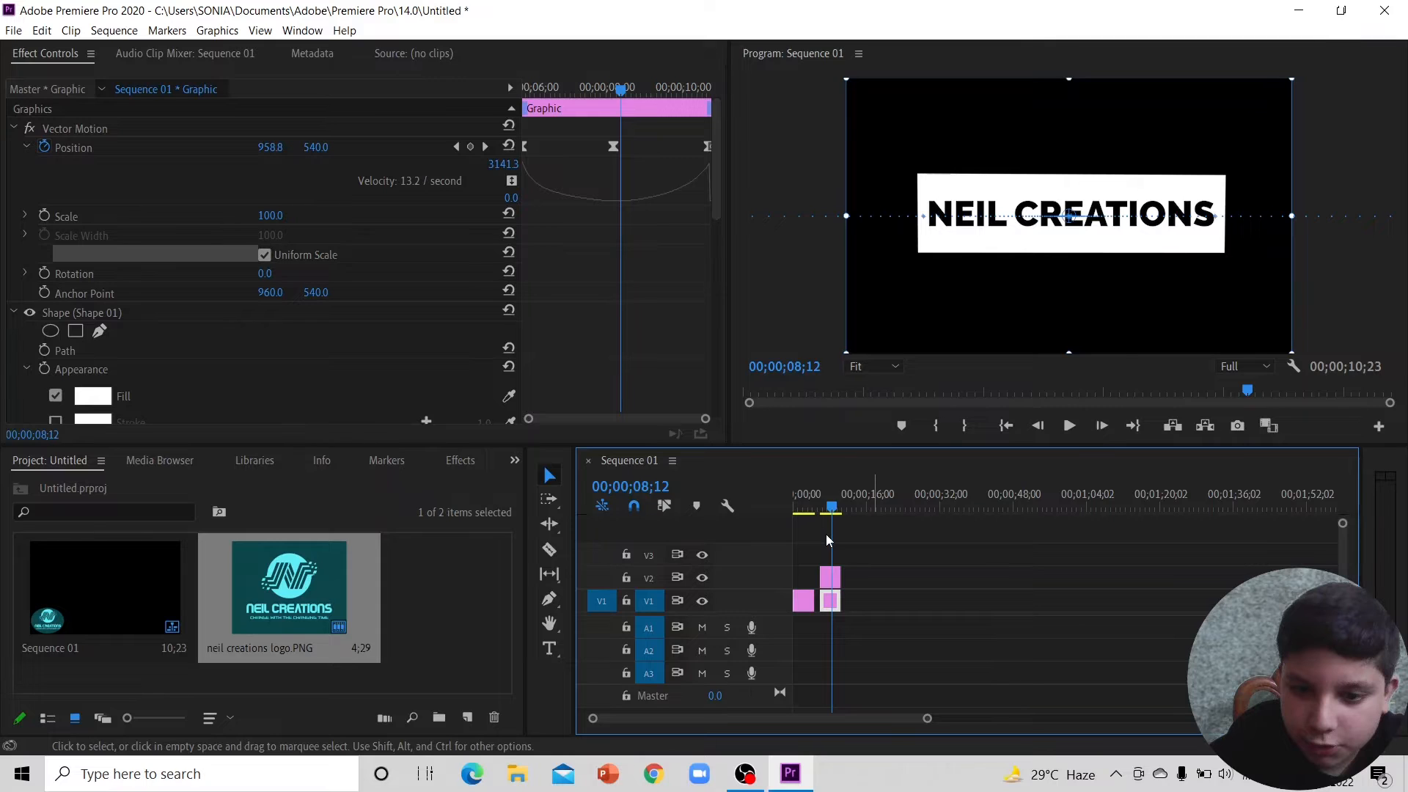
{"action": "left_click_drag", "start_coordinate": [867, 606], "coordinate": [823, 569]}
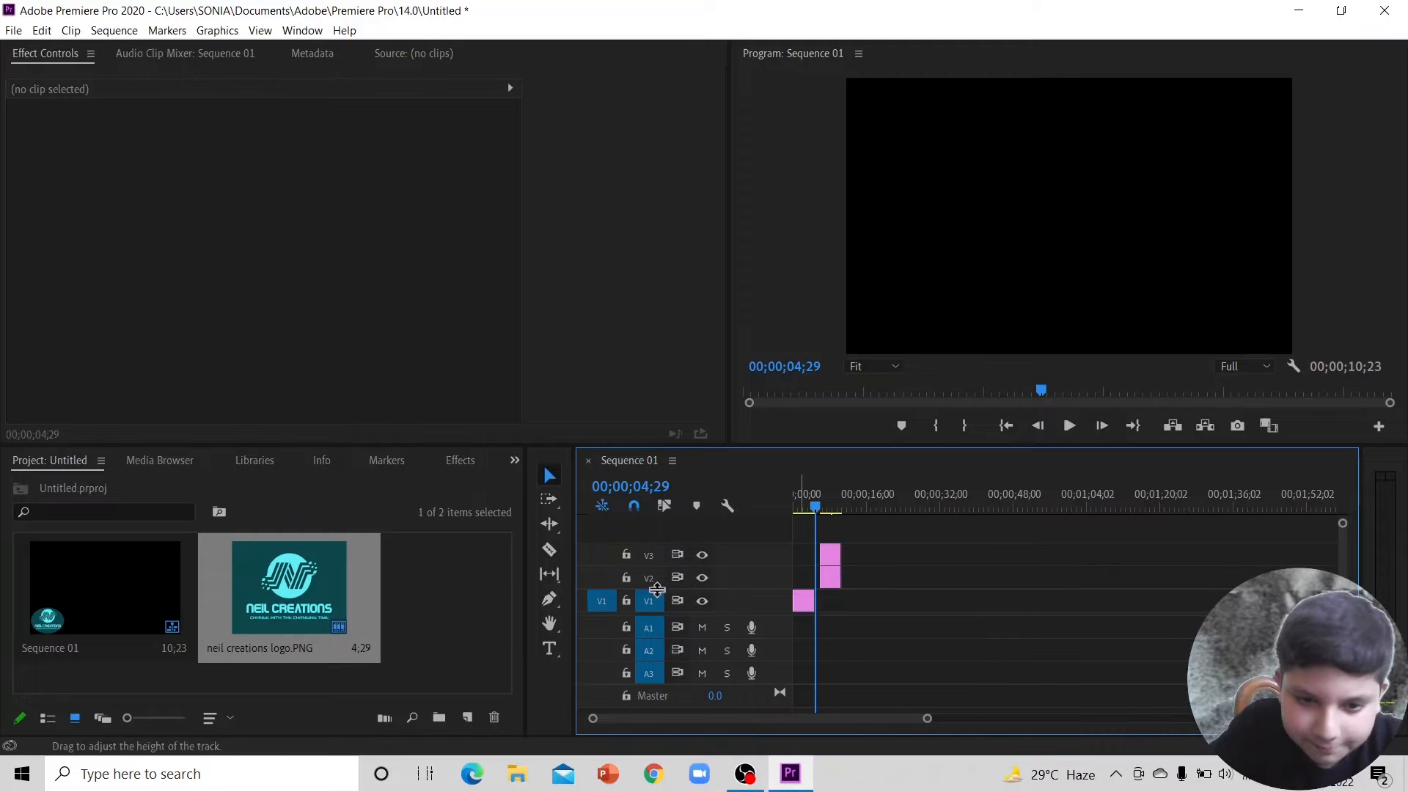
Step: At 00;00;05;25, draw a thin white four-cornered bar with the Pen tool in the upper part of the frame
{"action": "key", "text": "Down"}
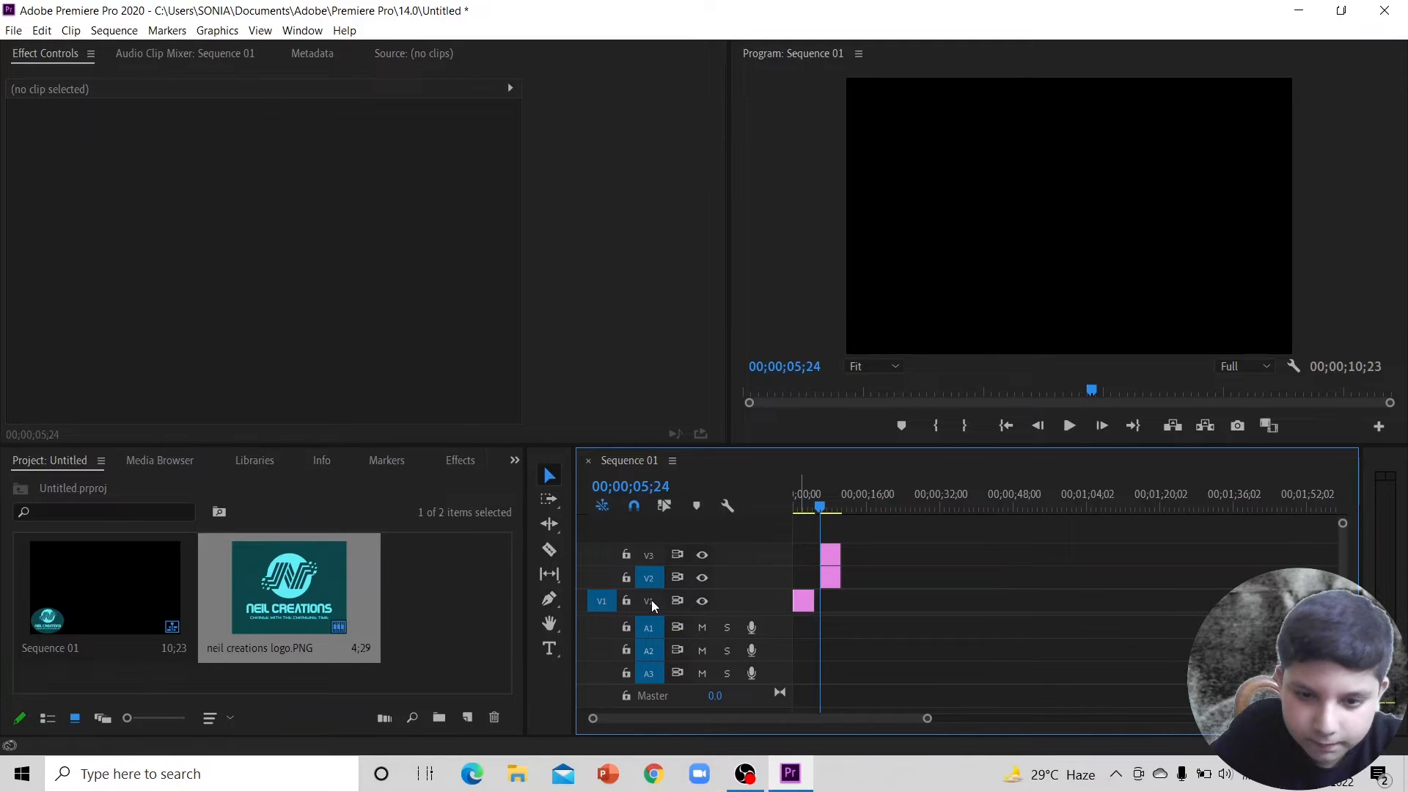
{"action": "key", "text": "Right"}
{"action": "left_click", "coordinate": [548, 598]}
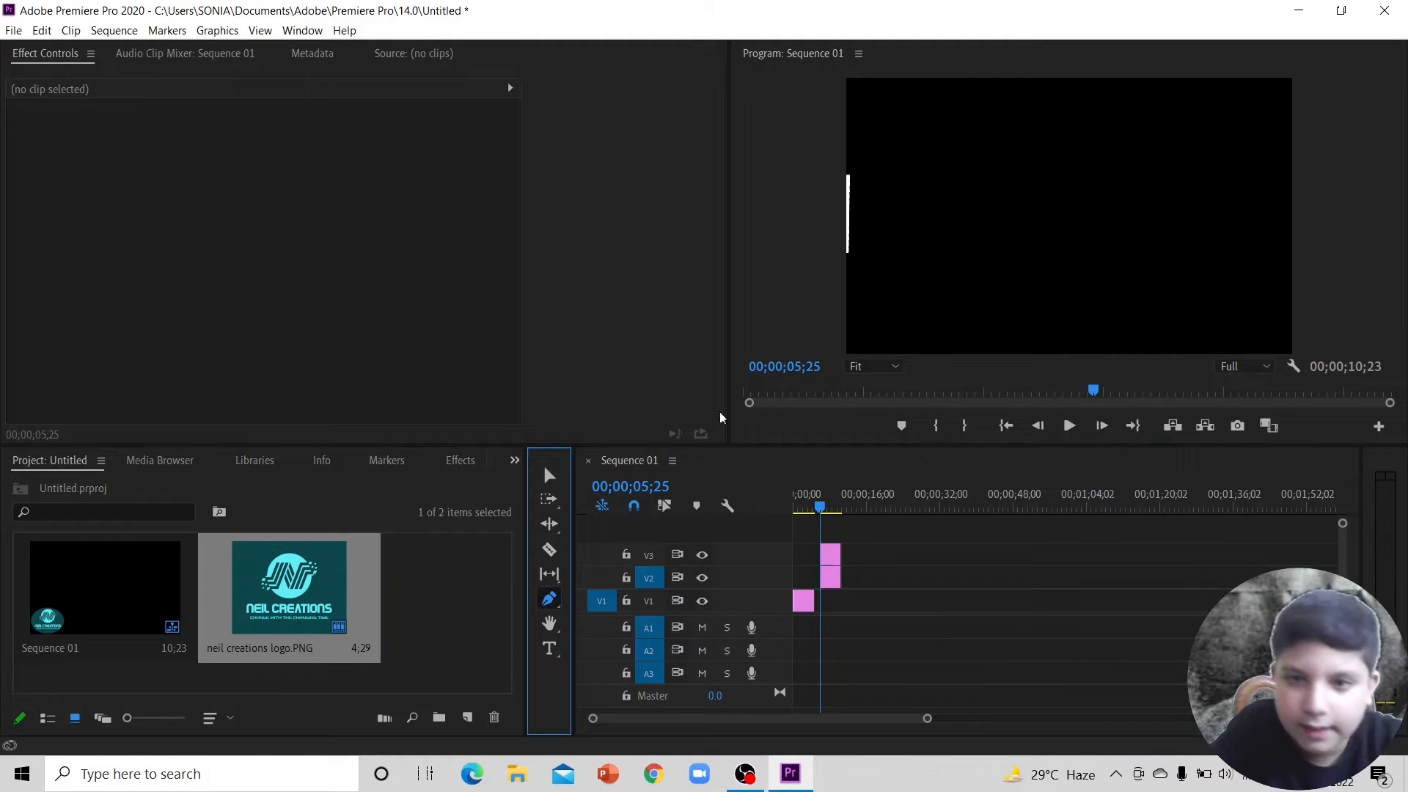
{"action": "left_click", "coordinate": [895, 138]}
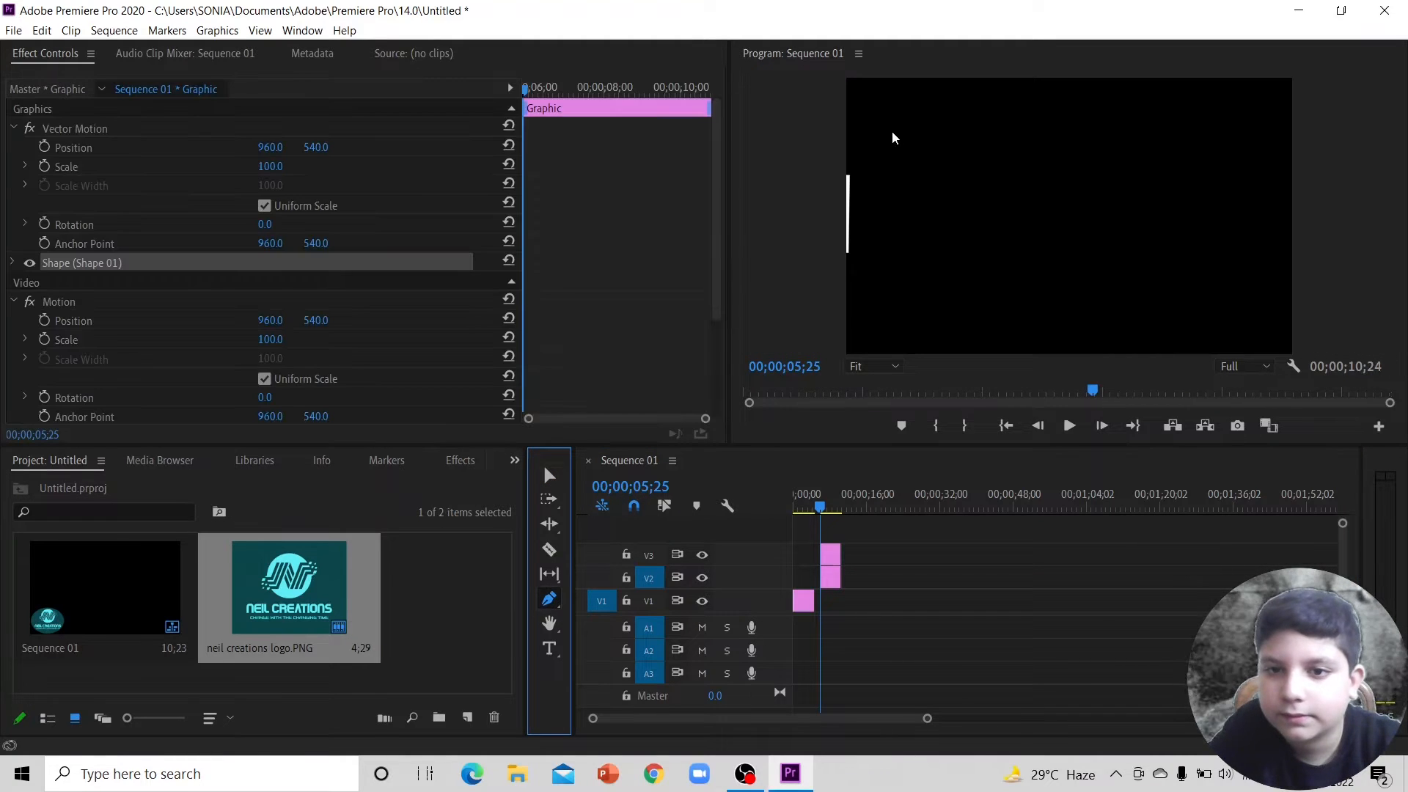
{"action": "left_click", "coordinate": [1136, 141]}
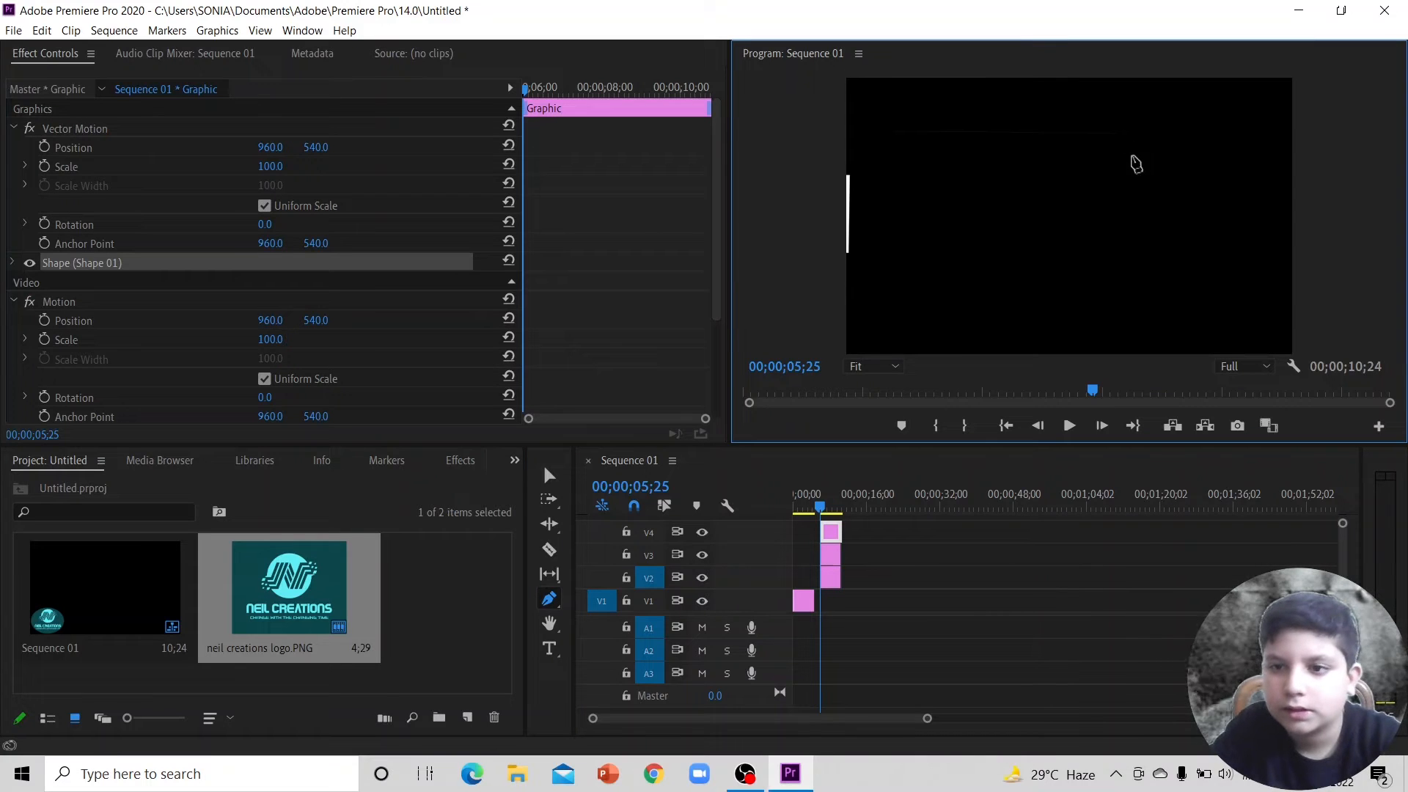
{"action": "left_click", "coordinate": [1134, 156]}
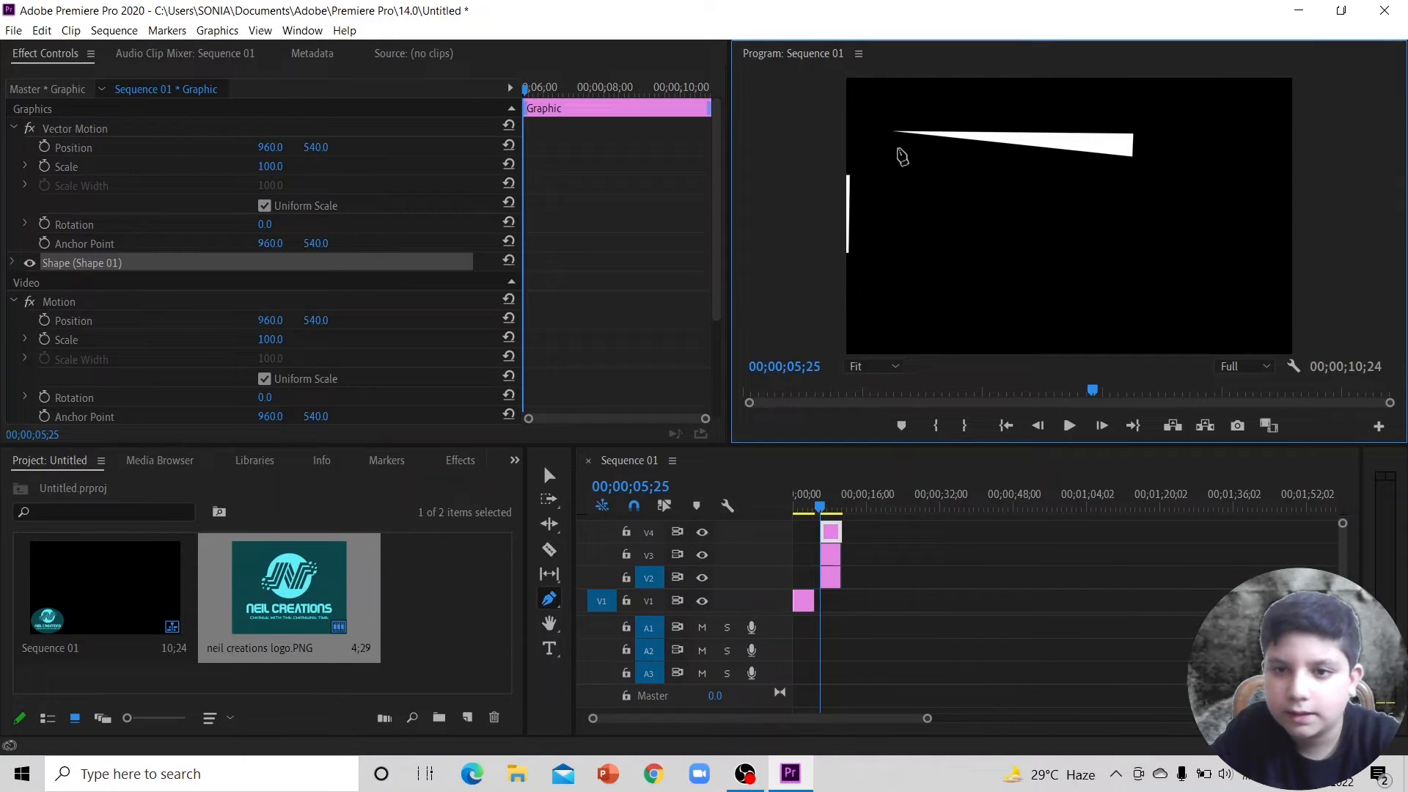
{"action": "left_click", "coordinate": [897, 150]}
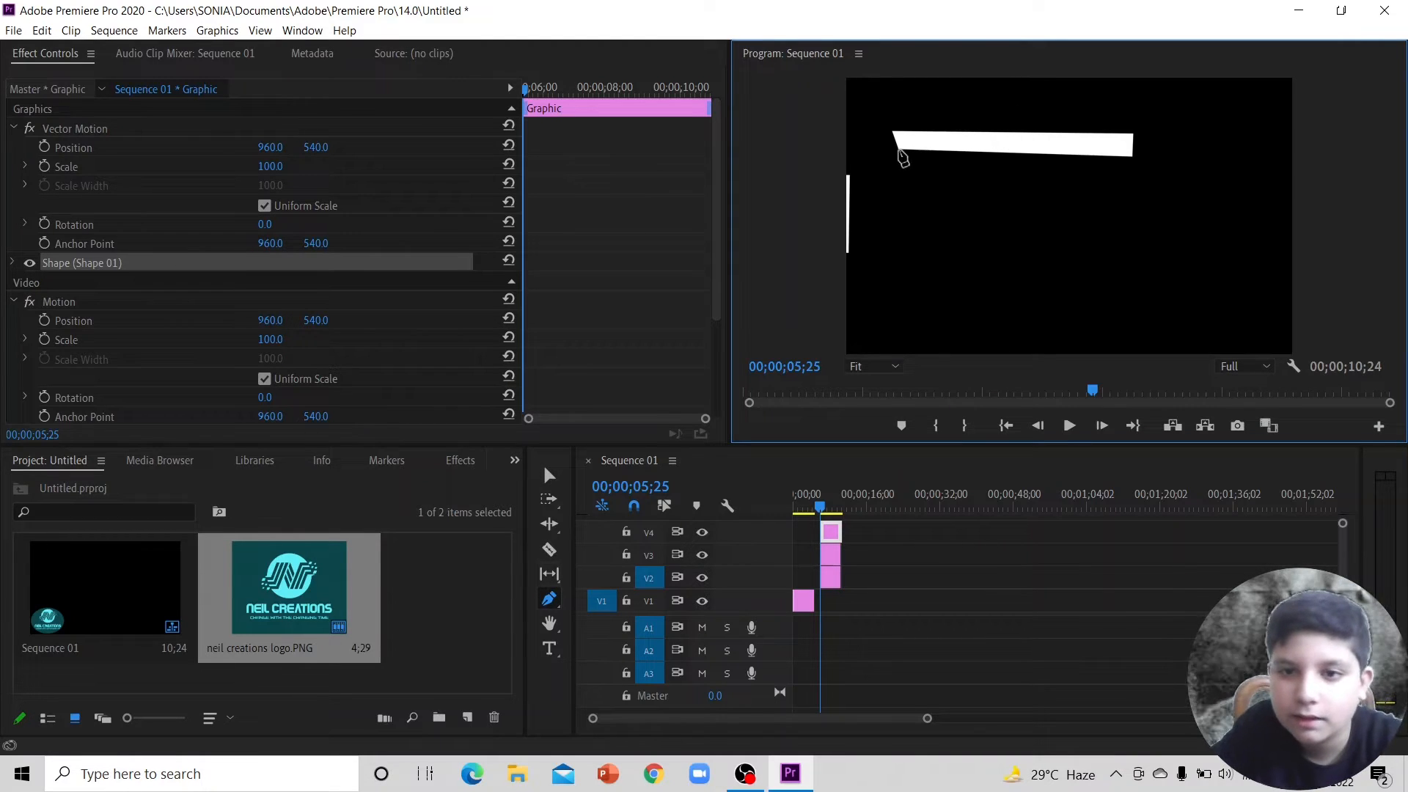
{"action": "left_click_drag", "start_coordinate": [898, 157], "coordinate": [894, 161]}
Step: Advance the playhead frame by frame to 00;00;08;01, where the NEIL CREATIONS bar sits in the centre
{"action": "key", "text": "Right"}
{"action": "key", "text": "Right"}
{"action": "key", "text": "Right"}
{"action": "key", "text": "Right"}
{"action": "key", "text": "Right"}
{"action": "key", "text": "Right"}
{"action": "key", "text": "Right"}
{"action": "key", "text": "Right"}
{"action": "key", "text": "Right"}
{"action": "key", "text": "Right"}
{"action": "key", "text": "Right"}
{"action": "key", "text": "Right"}
{"action": "key", "text": "Right"}
{"action": "key", "text": "Right"}
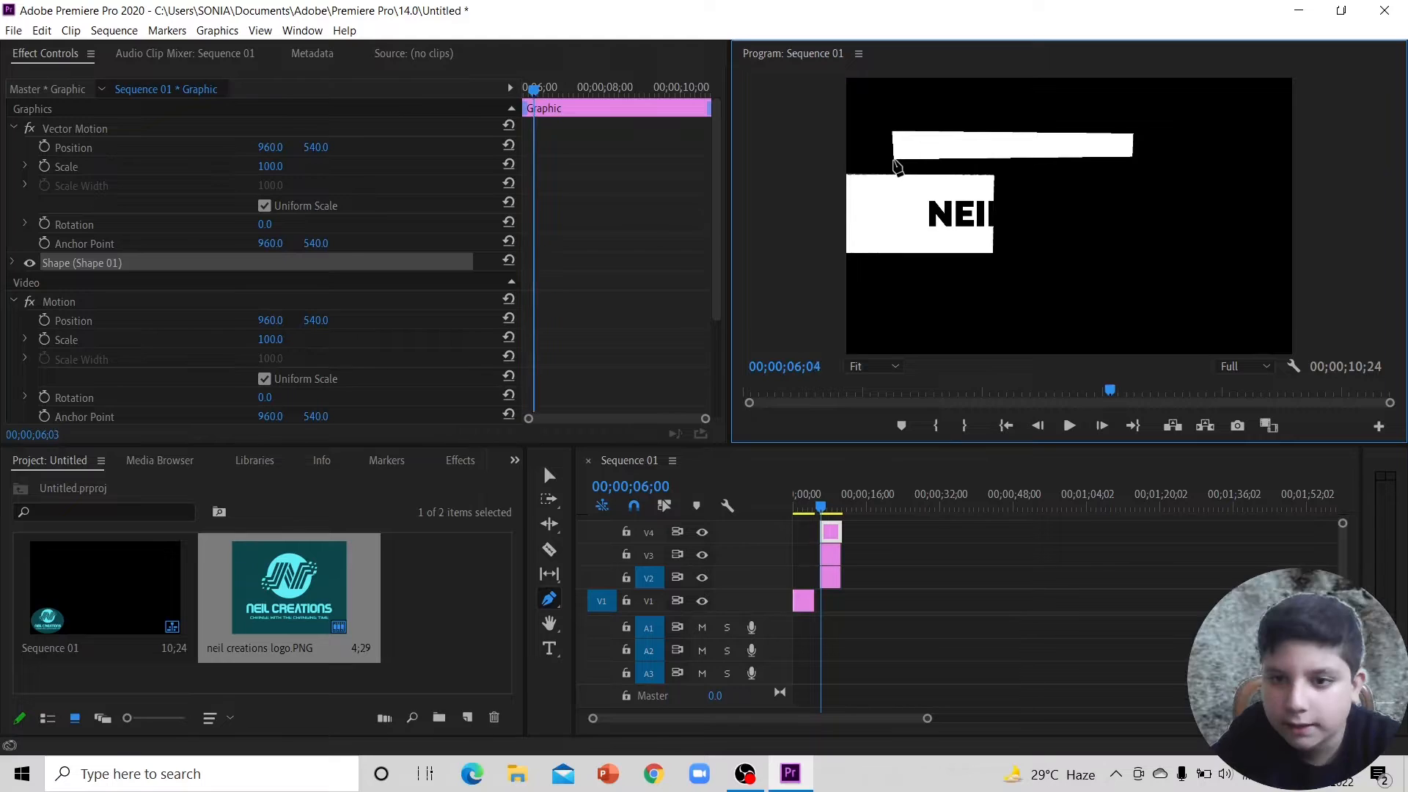
{"action": "key", "text": "Right"}
{"action": "key", "text": "Right"}
{"action": "key", "text": "Right"}
{"action": "key", "text": "Right"}
{"action": "key", "text": "Right"}
{"action": "key", "text": "Right"}
{"action": "key", "text": "Right"}
{"action": "key", "text": "Right"}
{"action": "key", "text": "Right"}
{"action": "key", "text": "Right"}
{"action": "key", "text": "Right"}
{"action": "key", "text": "Right"}
{"action": "key", "text": "Right"}
{"action": "key", "text": "Right"}
{"action": "key", "text": "Right"}
{"action": "key", "text": "Right"}
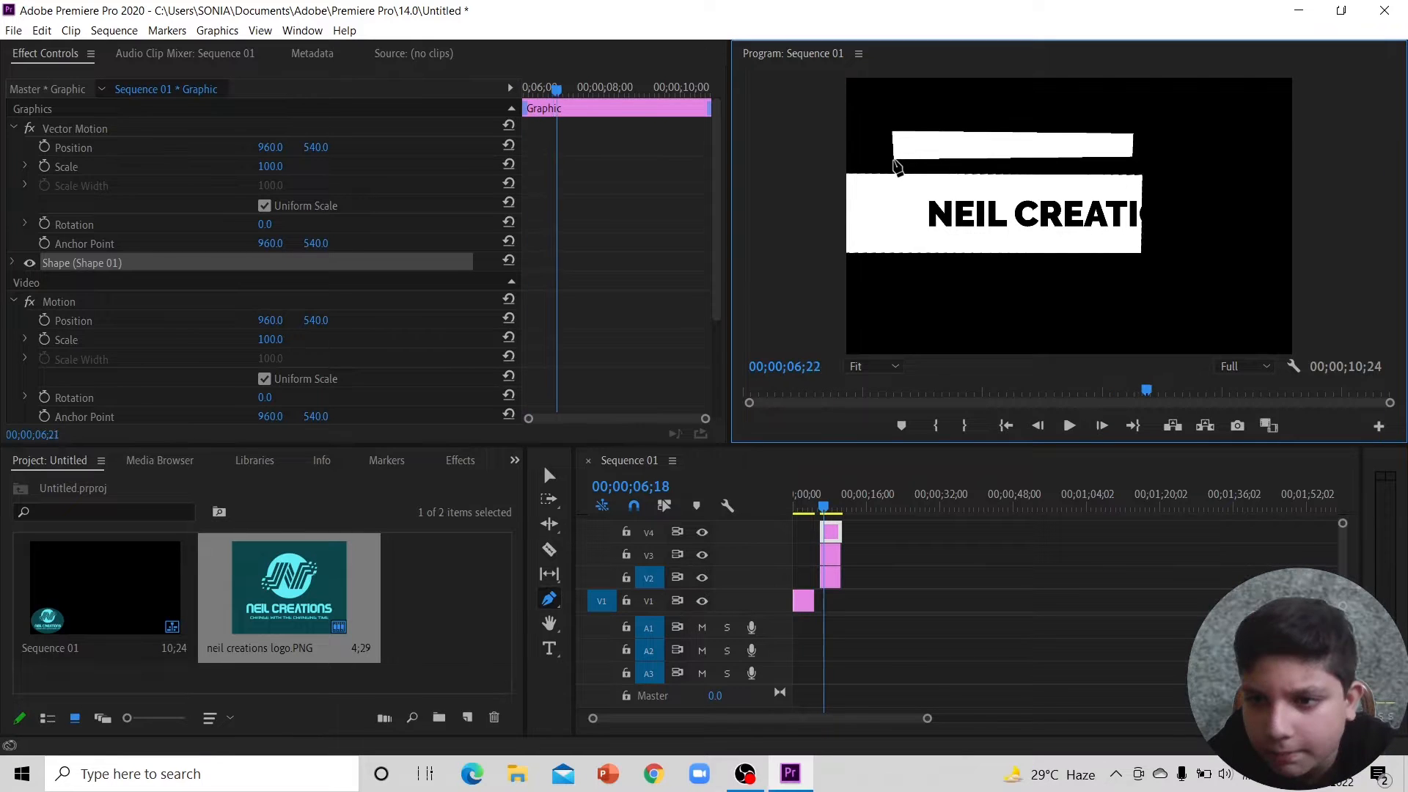
{"action": "key", "text": "Right"}
{"action": "key", "text": "Right"}
{"action": "key", "text": "Right"}
{"action": "key", "text": "Right"}
{"action": "key", "text": "Right"}
{"action": "key", "text": "Right"}
{"action": "key", "text": "Right"}
{"action": "key", "text": "Right"}
{"action": "key", "text": "Right"}
{"action": "key", "text": "Right"}
{"action": "key", "text": "Right"}
{"action": "key", "text": "Right"}
{"action": "key", "text": "Right"}
{"action": "key", "text": "Right"}
{"action": "key", "text": "Right"}
{"action": "key", "text": "Right"}
{"action": "key", "text": "Right"}
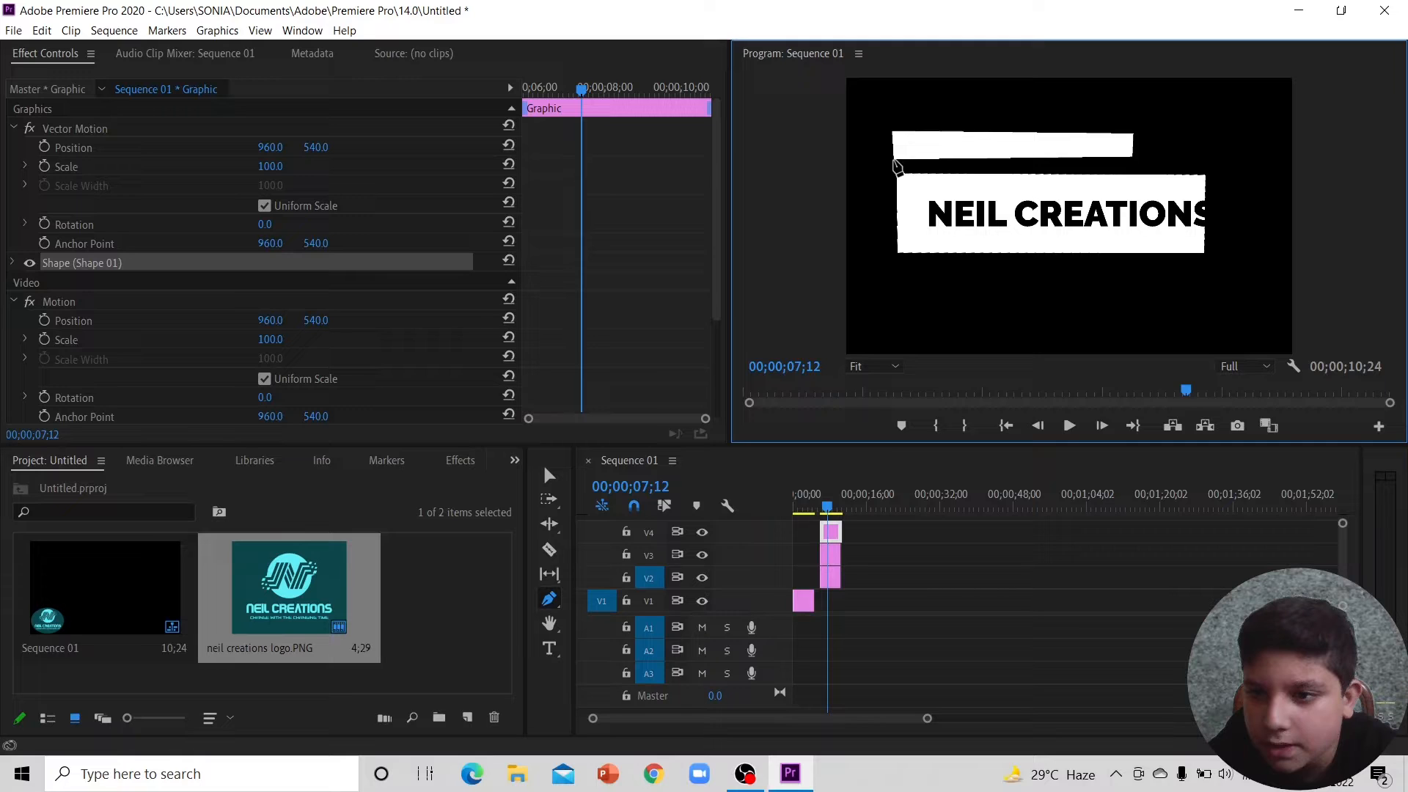
{"action": "key", "text": "Right"}
{"action": "key", "text": "Right"}
{"action": "key", "text": "Right"}
{"action": "key", "text": "Right"}
{"action": "key", "text": "Right"}
{"action": "key", "text": "Right"}
{"action": "key", "text": "Right"}
{"action": "key", "text": "Right"}
{"action": "key", "text": "Right"}
{"action": "key", "text": "Right"}
{"action": "key", "text": "Right"}
{"action": "key", "text": "Right"}
{"action": "key", "text": "Right"}
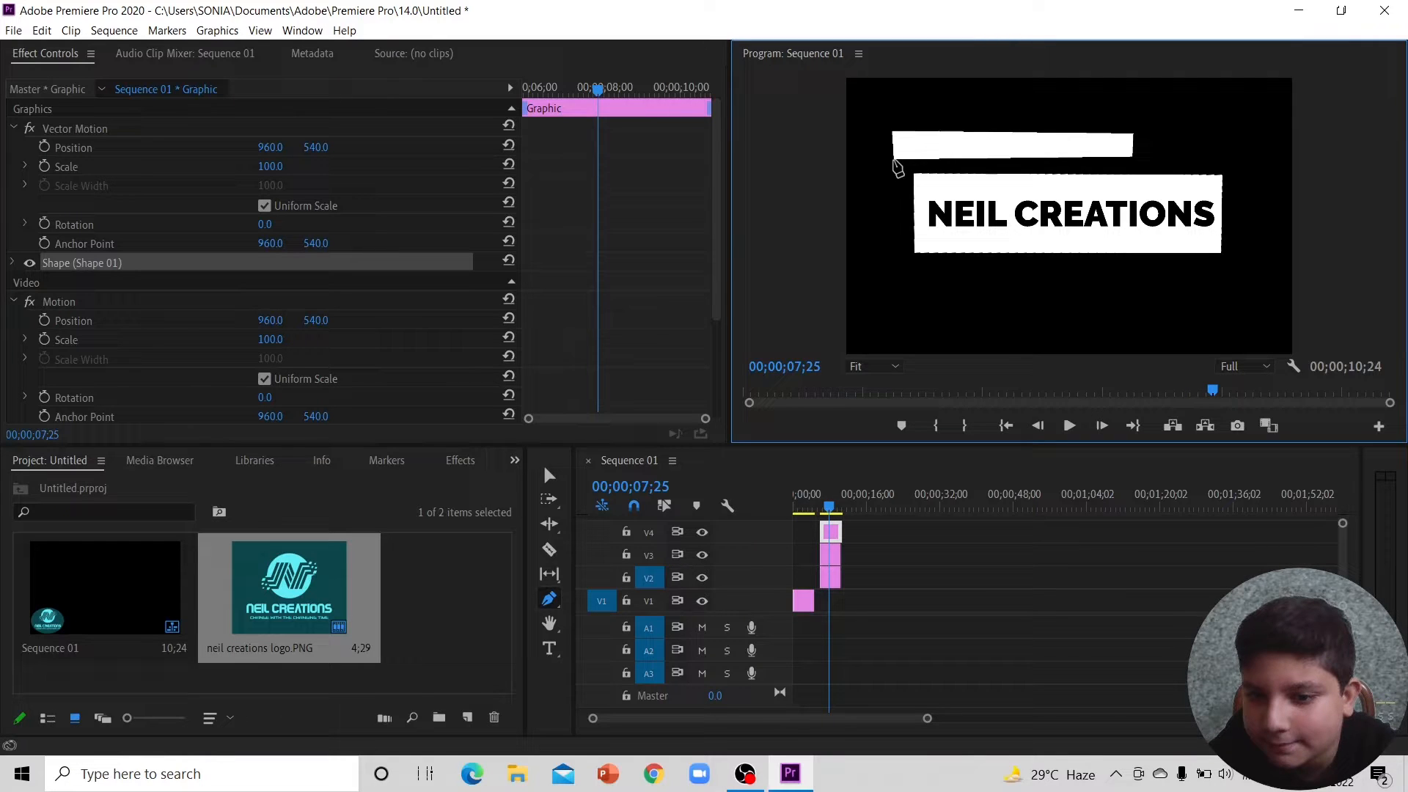
{"action": "key", "text": "Right"}
{"action": "key", "text": "Right"}
{"action": "key", "text": "Right"}
{"action": "key", "text": "Right"}
{"action": "key", "text": "Right"}
{"action": "key", "text": "Right"}
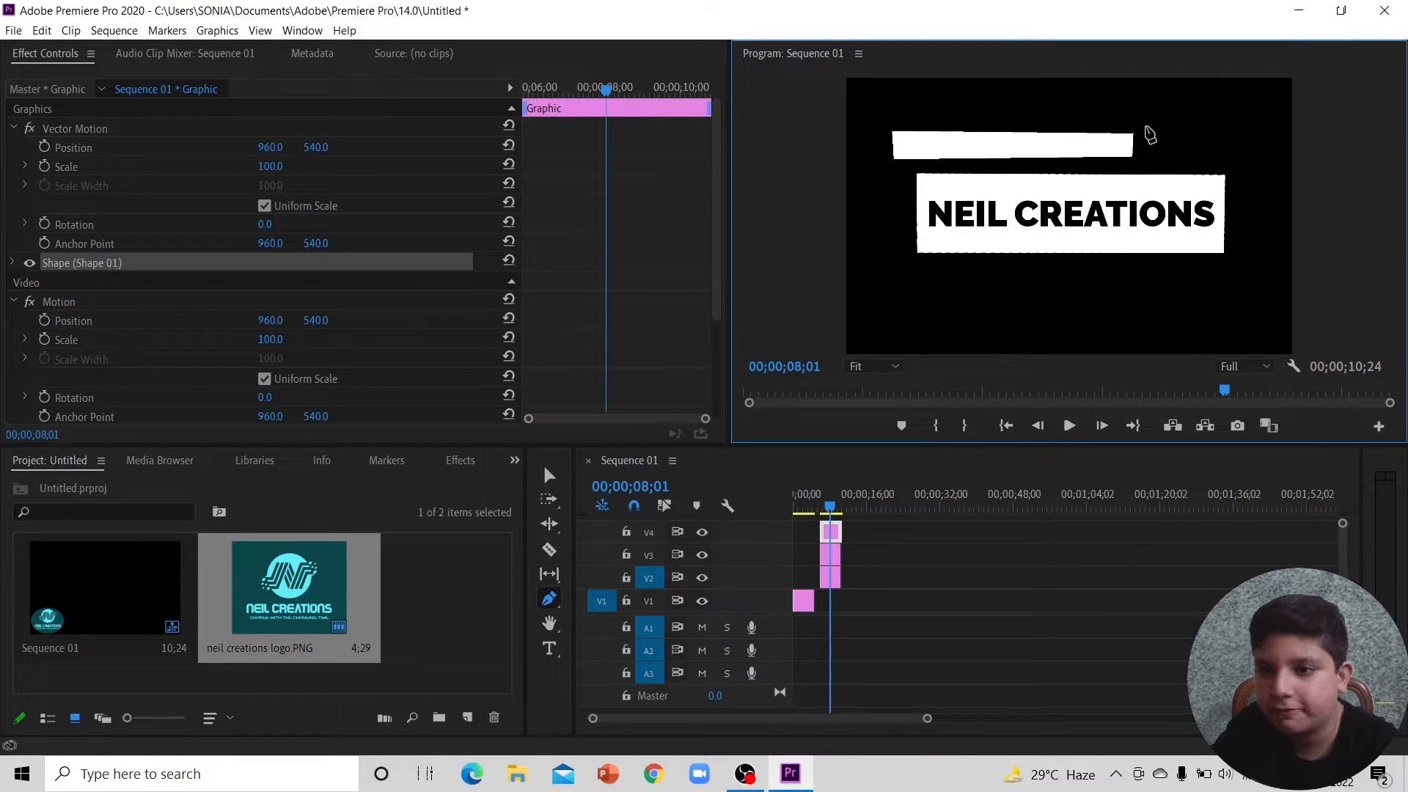
Step: Slim the thin white bar by lowering its two upper corners, leaving no notch in its left end
{"action": "left_click", "coordinate": [1003, 143]}
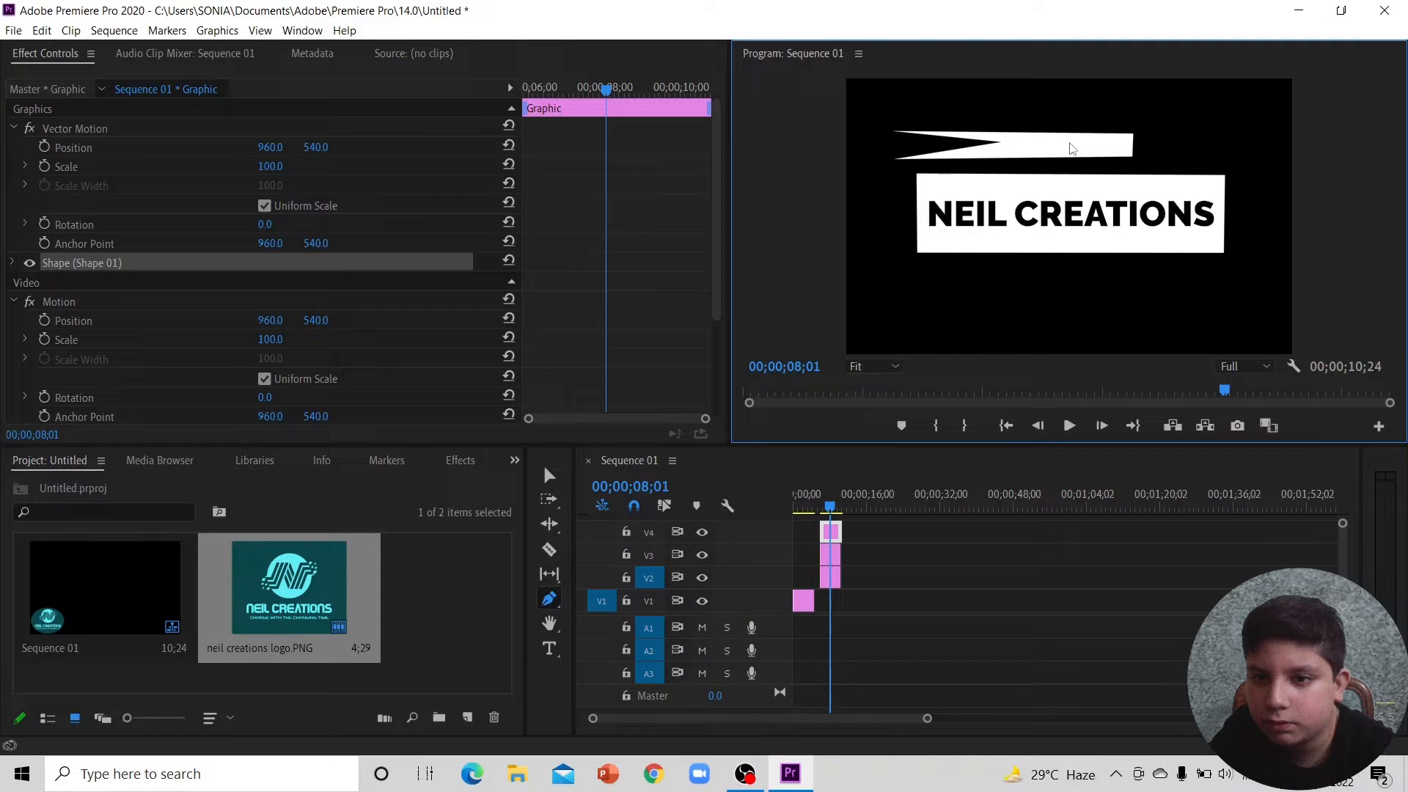
{"action": "left_click_drag", "start_coordinate": [1072, 148], "coordinate": [882, 139]}
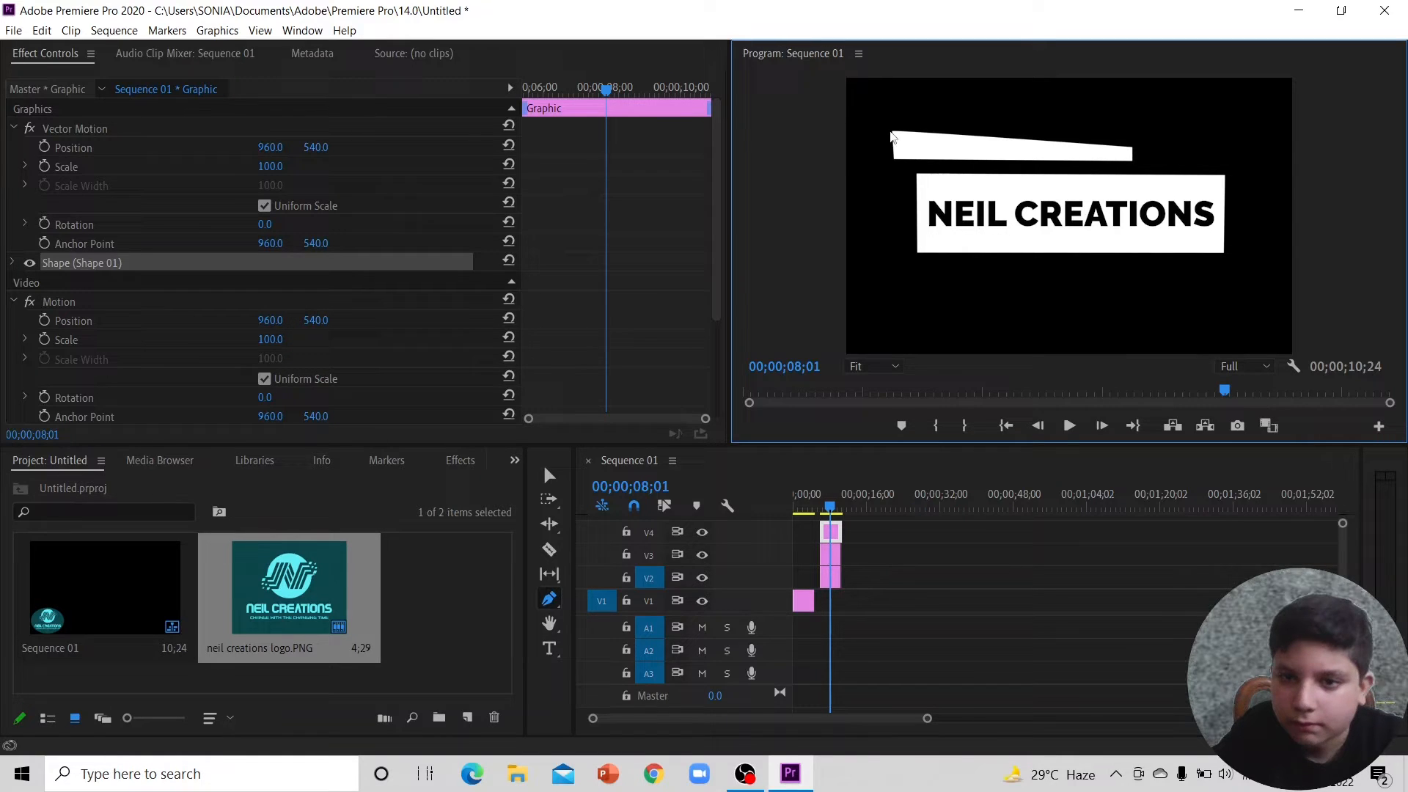
{"action": "left_click_drag", "start_coordinate": [891, 132], "coordinate": [889, 148]}
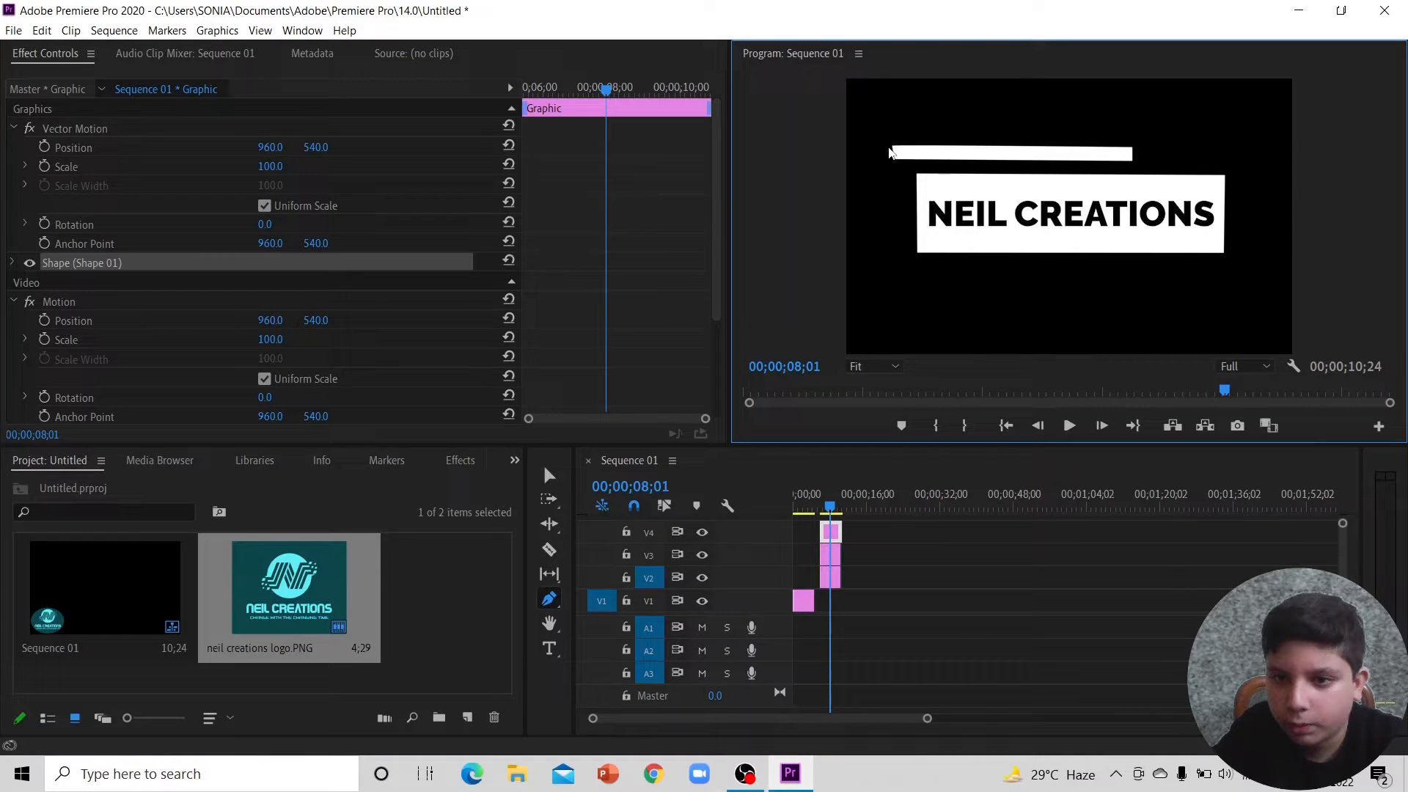
Step: Extend the thin bar's lower-left and upper-left corners close to the left edge of the frame
{"action": "left_click_drag", "start_coordinate": [889, 152], "coordinate": [868, 160]}
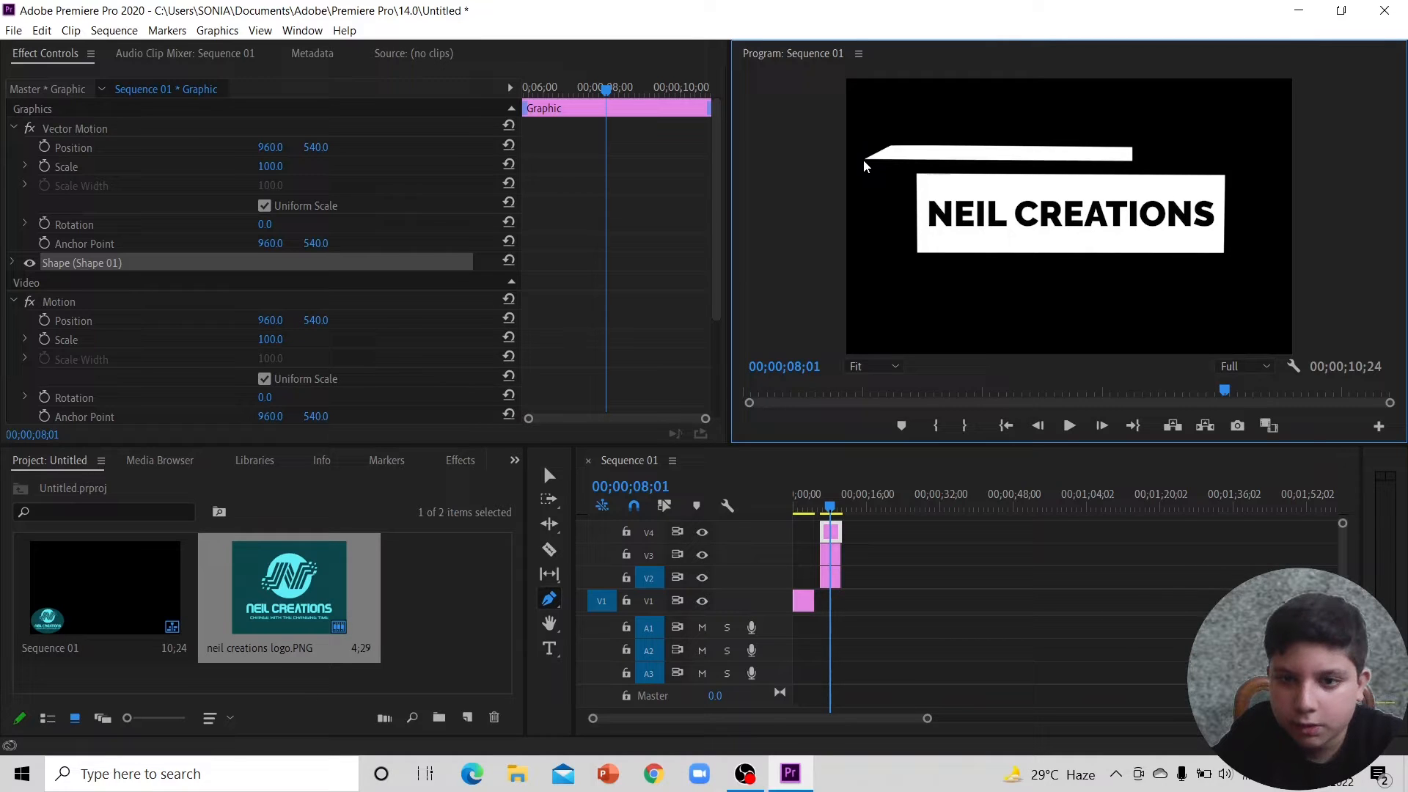
{"action": "left_click_drag", "start_coordinate": [864, 160], "coordinate": [858, 161]}
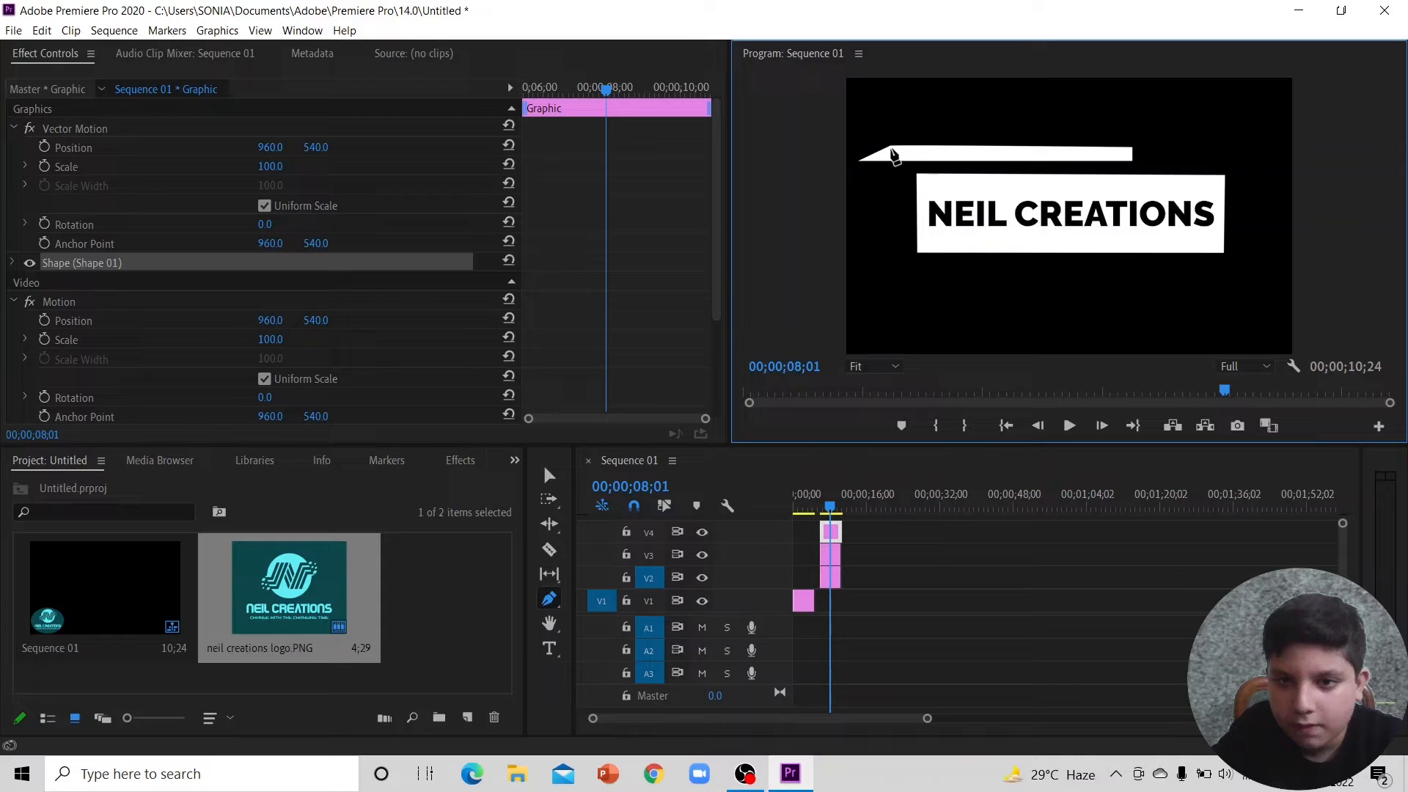
{"action": "left_click_drag", "start_coordinate": [892, 148], "coordinate": [860, 149]}
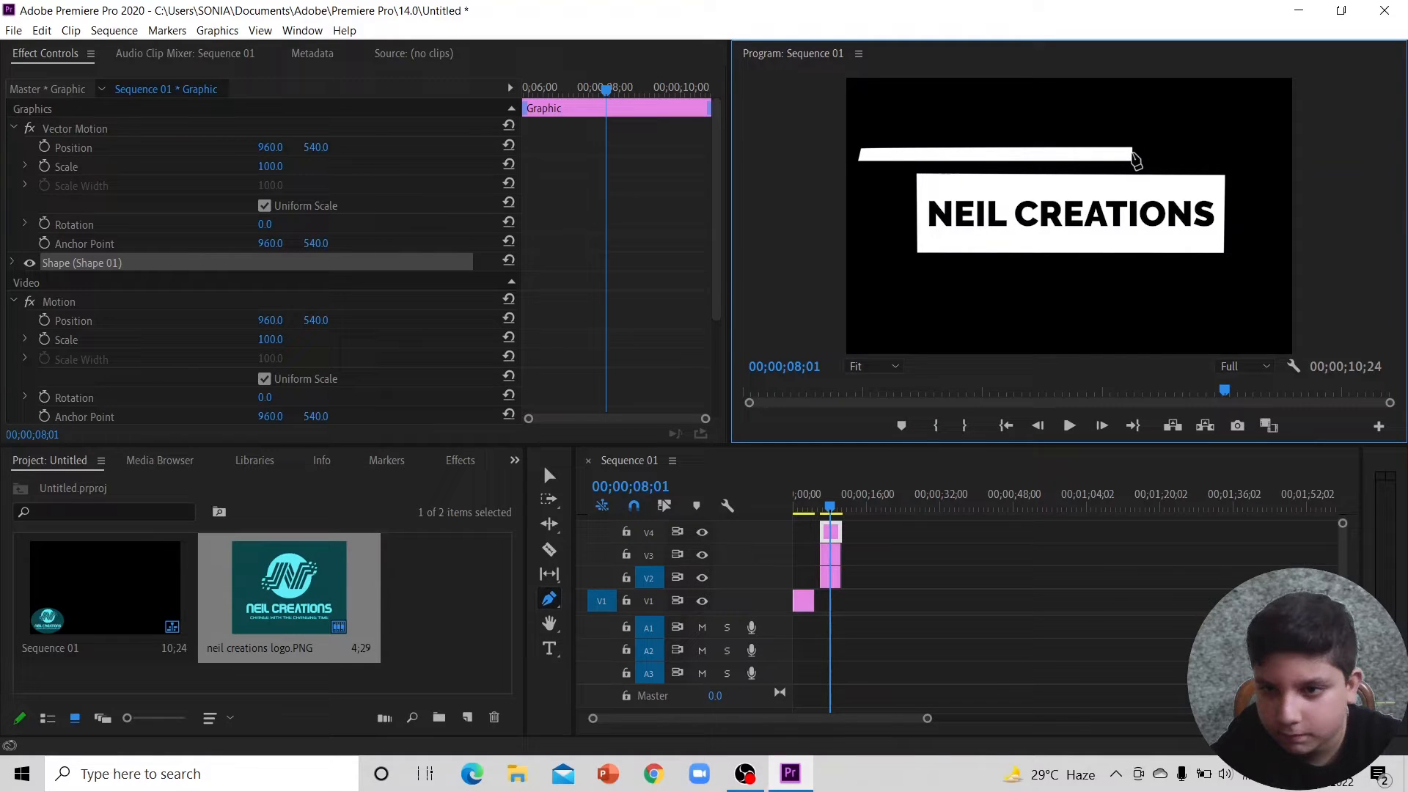
Step: Extend the thin bar's right corners close to the frame's right edge and adjust its upper-left corner
{"action": "left_click_drag", "start_coordinate": [1134, 155], "coordinate": [1261, 155]}
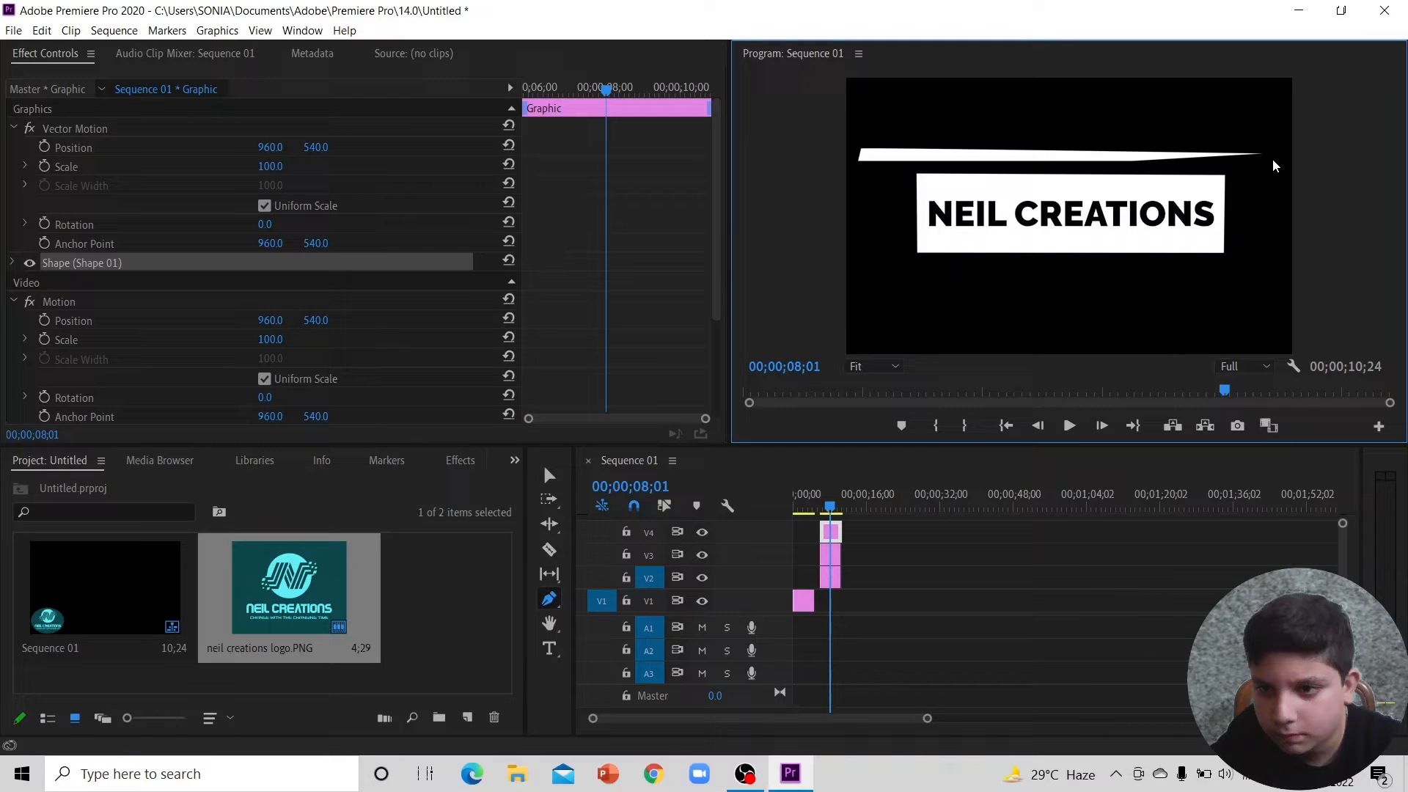
{"action": "left_click", "coordinate": [1273, 161]}
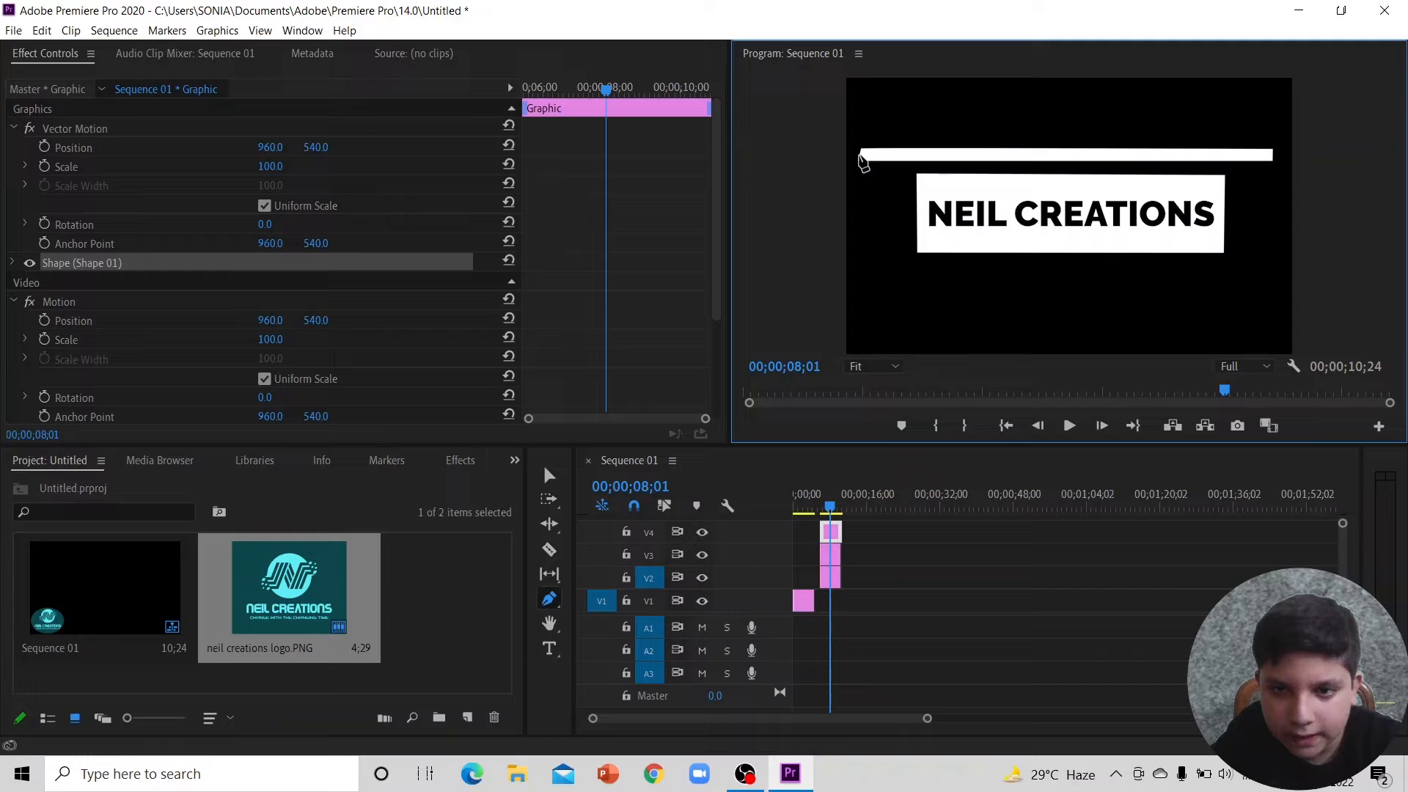
{"action": "left_click", "coordinate": [859, 155]}
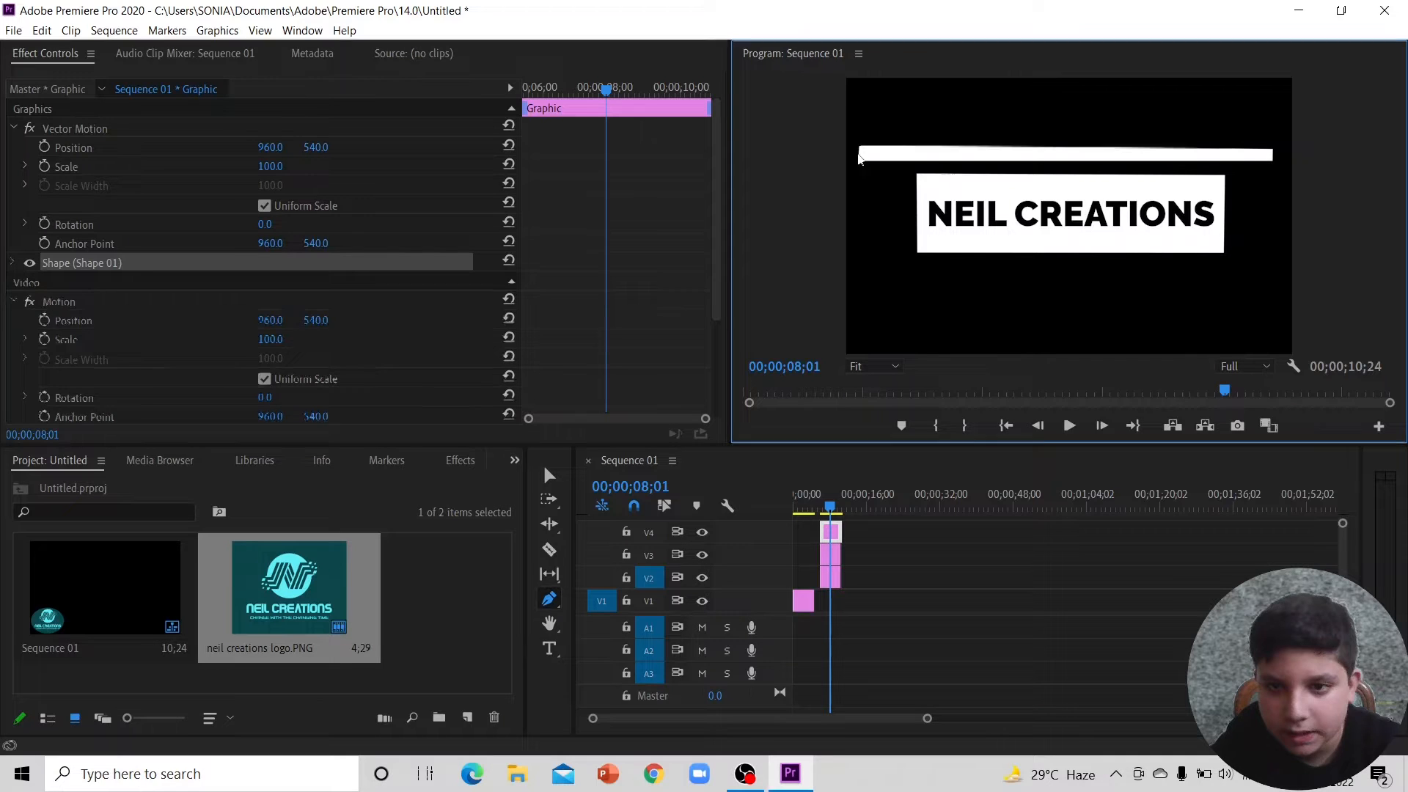
Step: Turn off the thin bar's uniform scaling, set its scale width to 82 and its vertical position to 545
{"action": "left_click", "coordinate": [12, 263]}
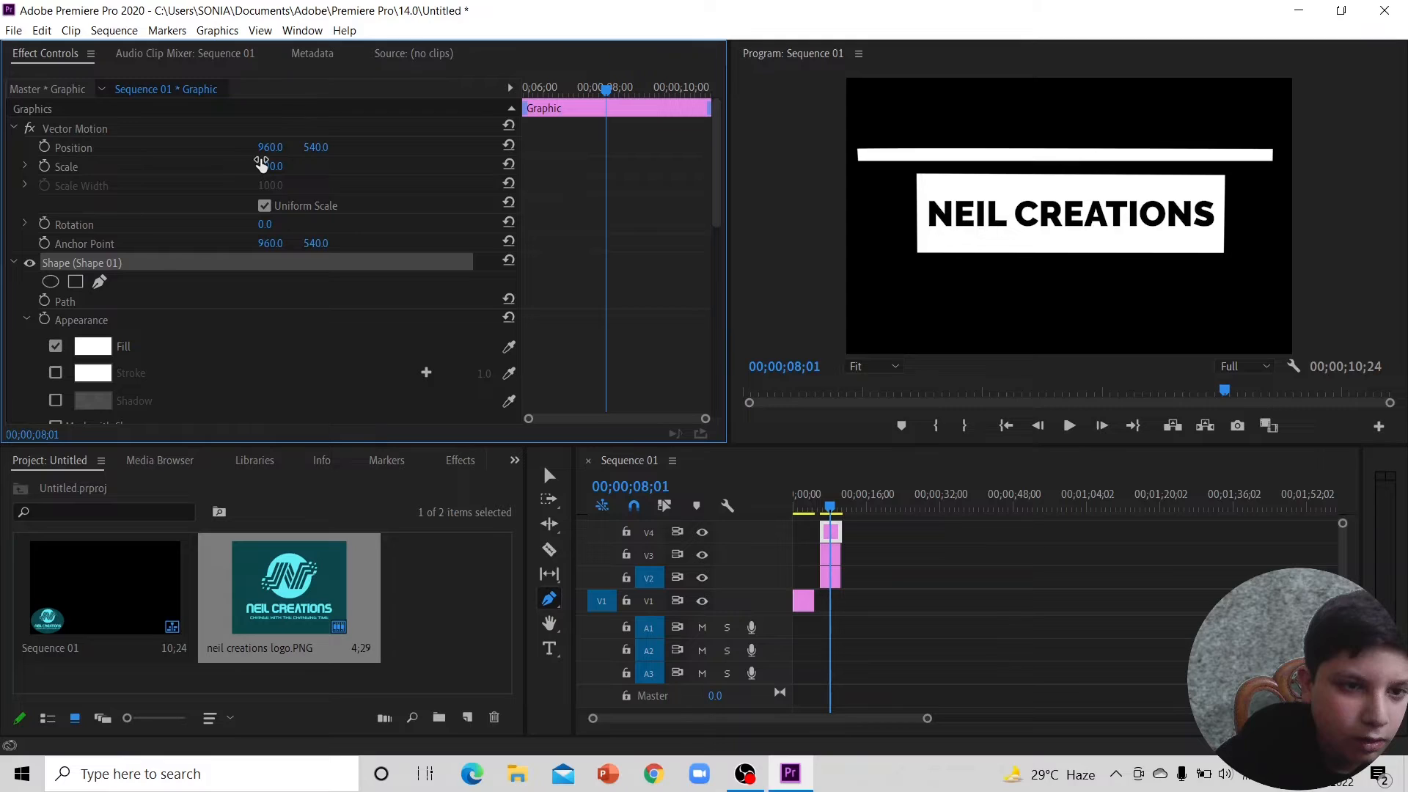
{"action": "left_click", "coordinate": [265, 206]}
{"action": "left_click_drag", "start_coordinate": [268, 186], "coordinate": [258, 187]}
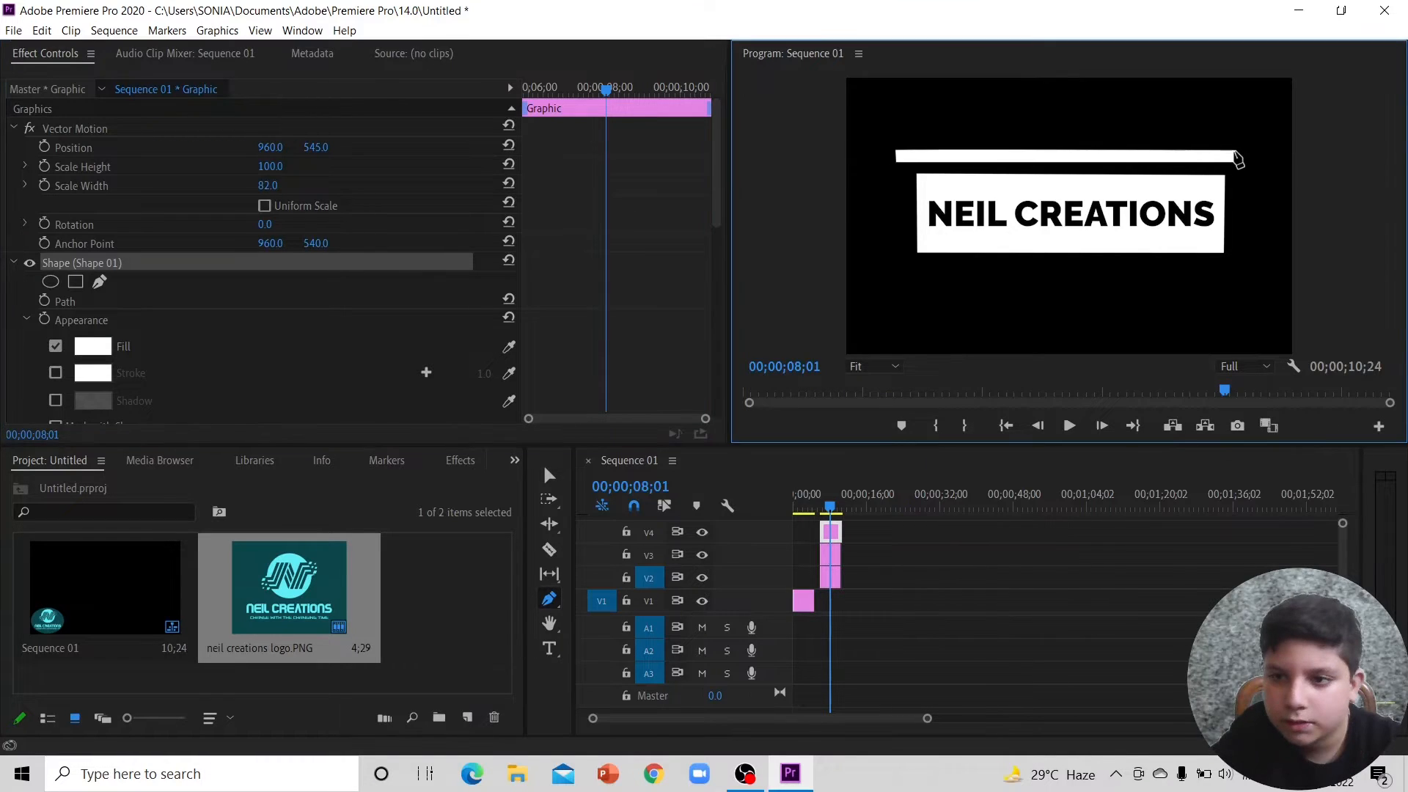
Step: Slim the thin bar further by lowering its upper-right and upper-left corners so that its top edge runs level
{"action": "left_click_drag", "start_coordinate": [1234, 154], "coordinate": [1234, 157]}
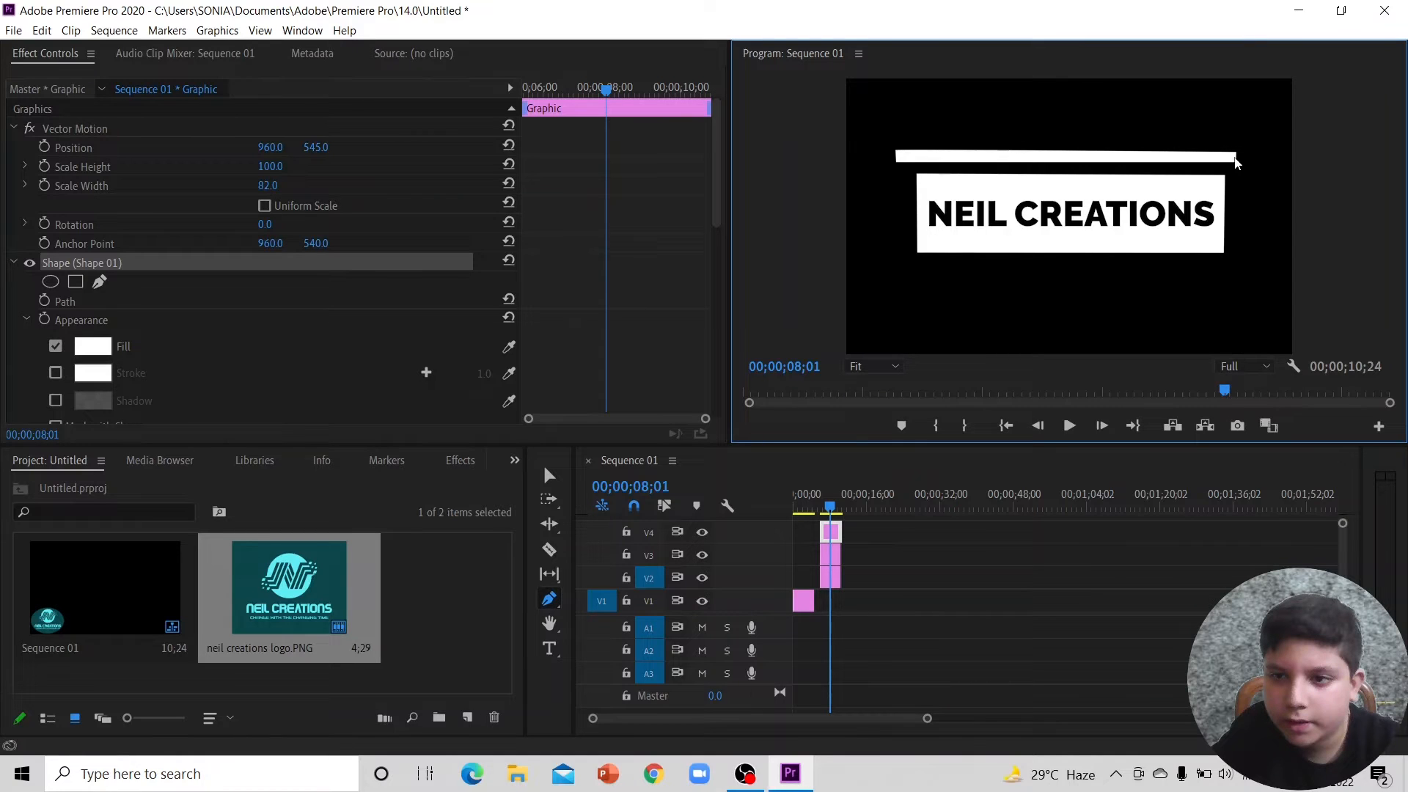
{"action": "left_click_drag", "start_coordinate": [896, 151], "coordinate": [897, 157]}
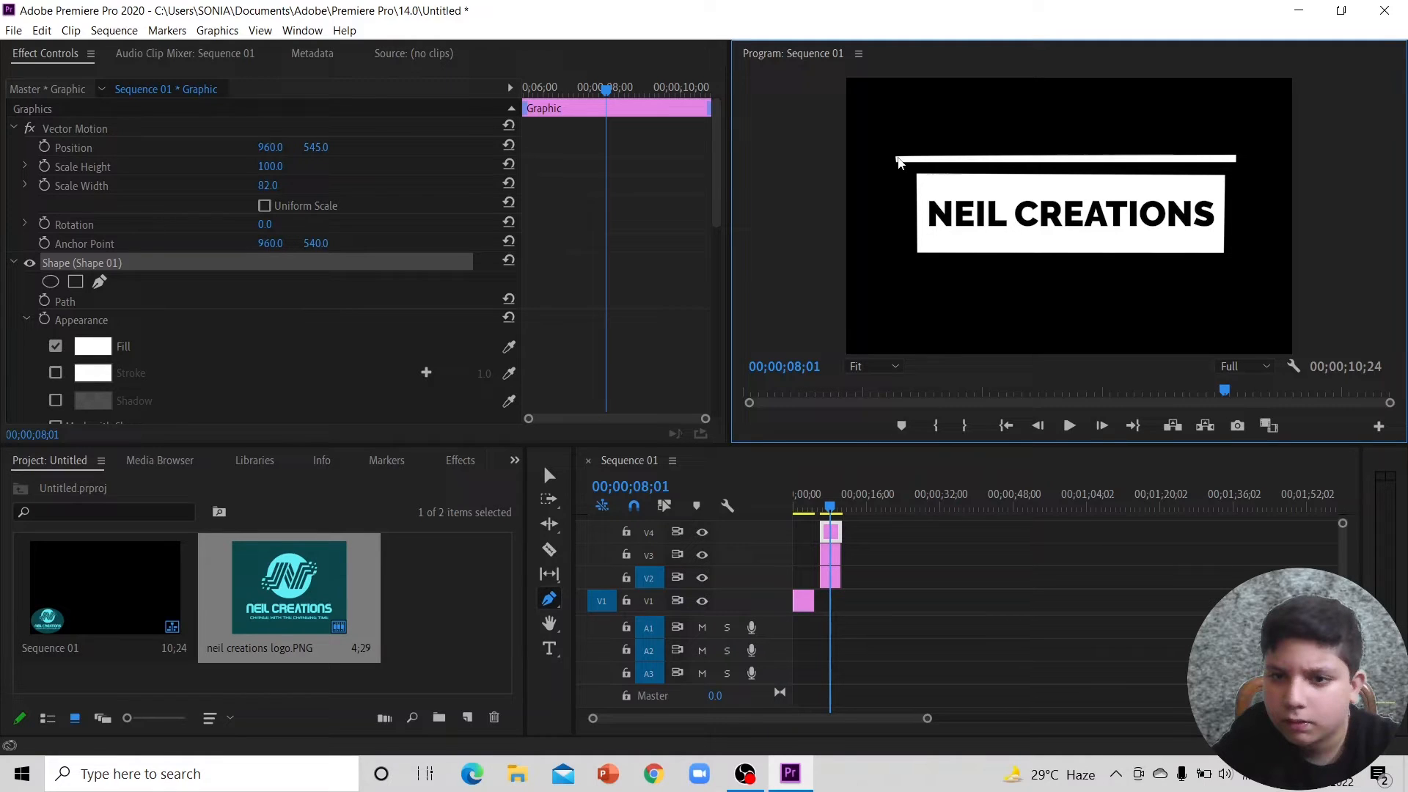
{"action": "left_click_drag", "start_coordinate": [899, 158], "coordinate": [898, 155]}
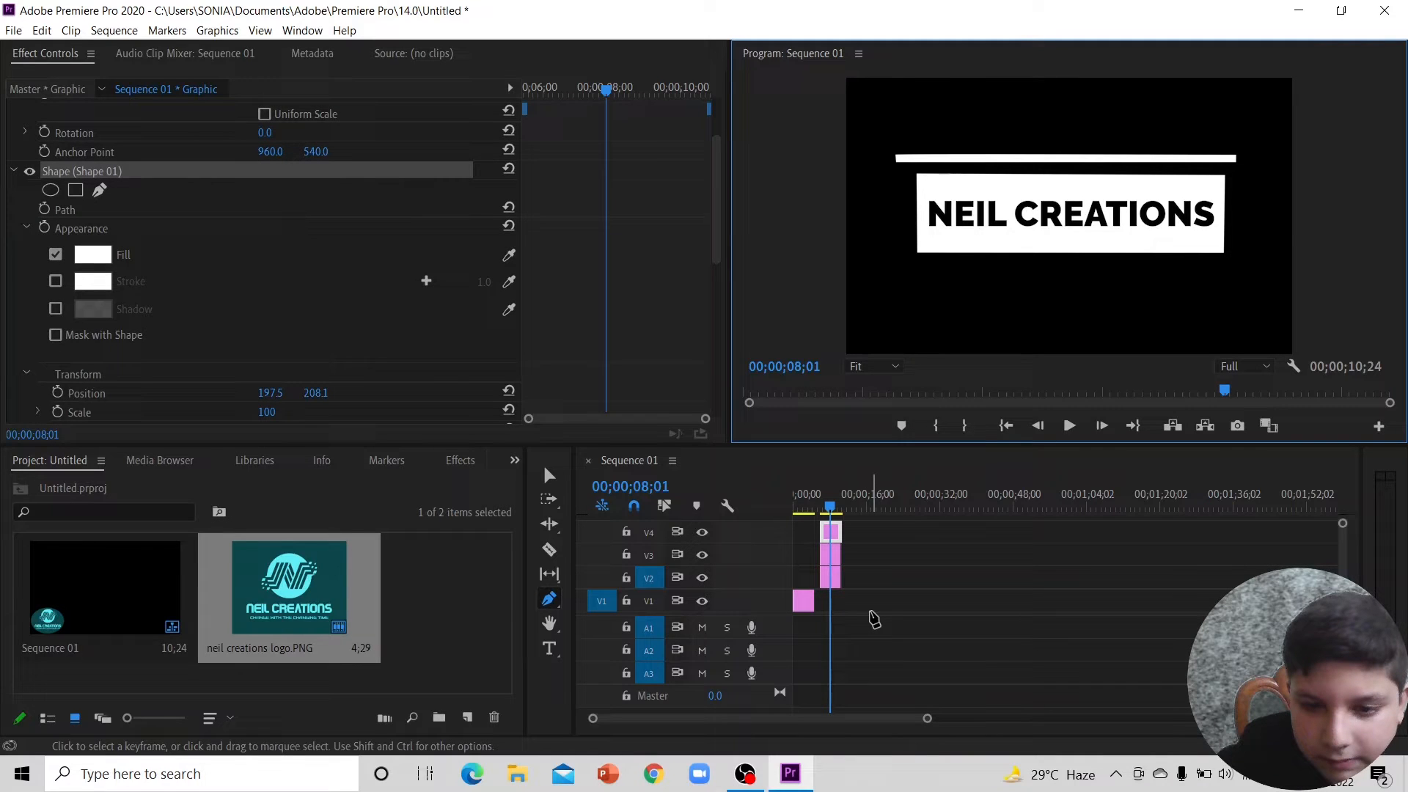
Step: Trim the end of the thin bar's clip on V4 to match the clips below, and scrub through the title section
{"action": "key", "text": "v"}
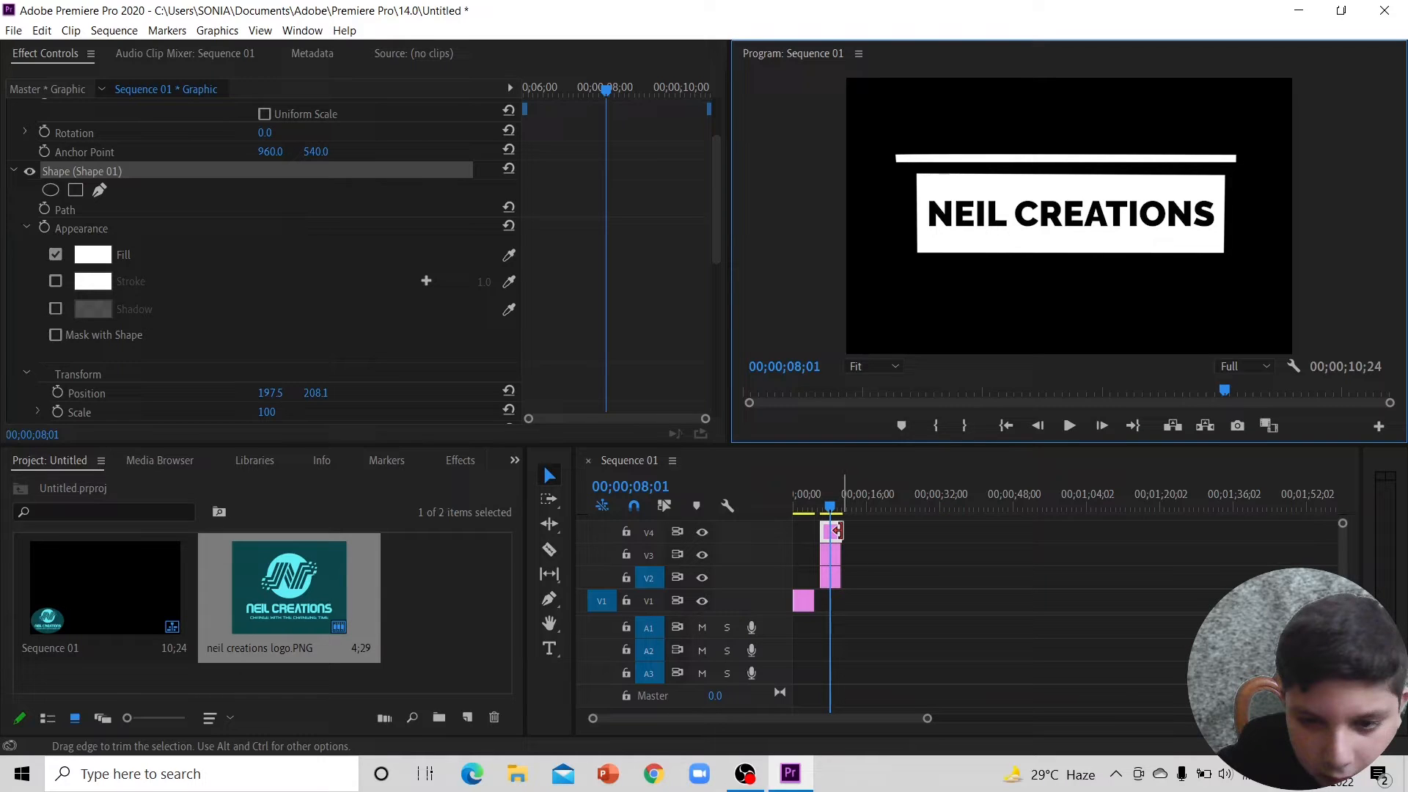
{"action": "left_click", "coordinate": [836, 530]}
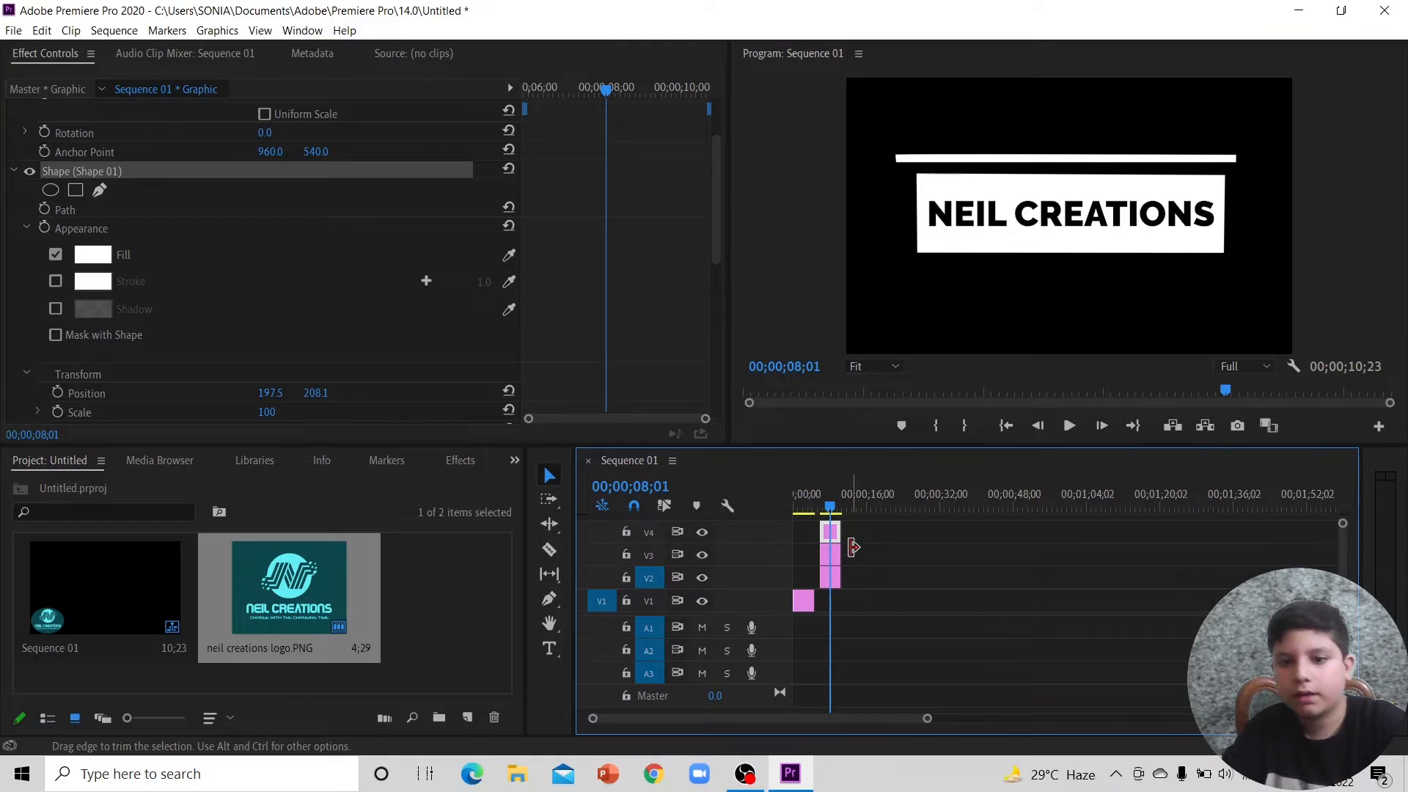
{"action": "left_click", "coordinate": [815, 501]}
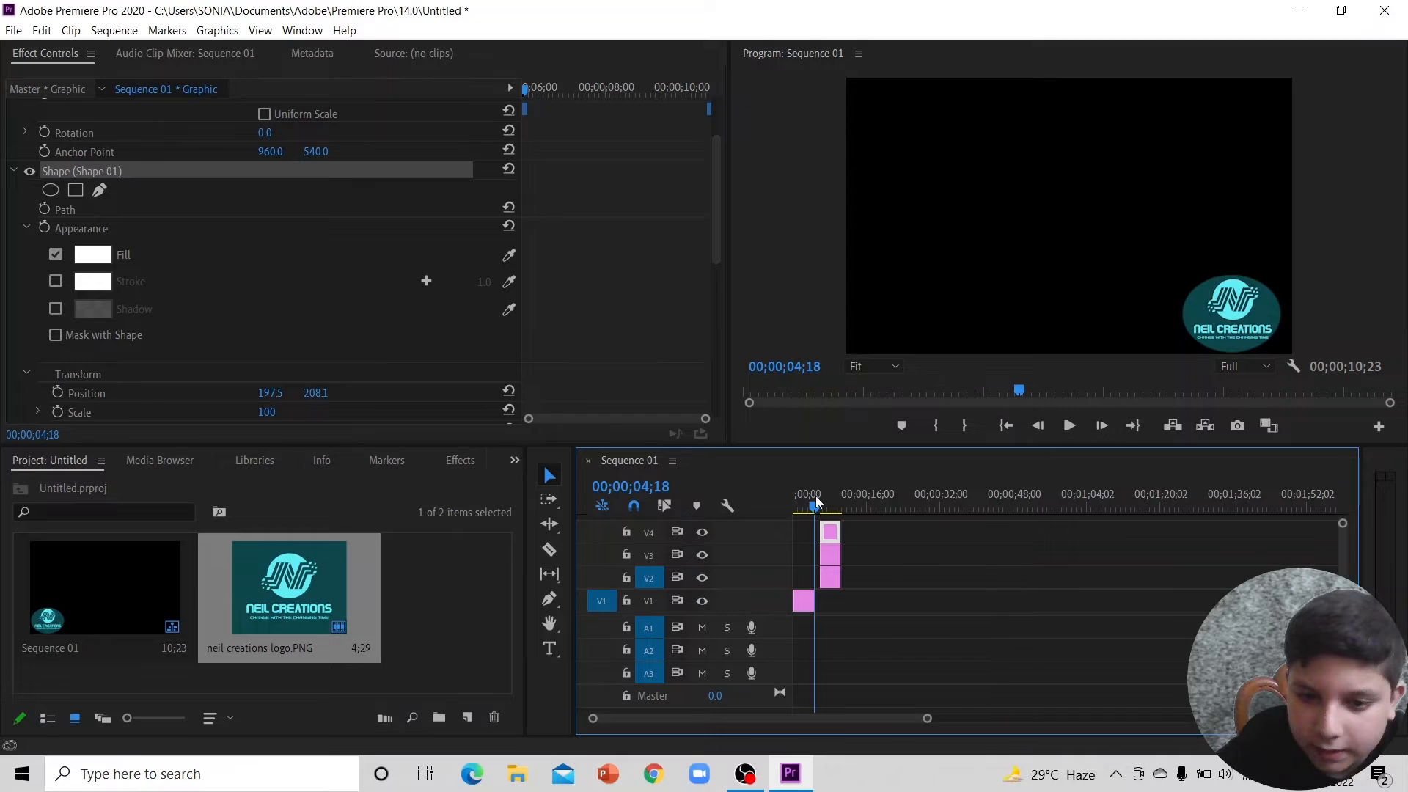
{"action": "left_click_drag", "start_coordinate": [815, 501], "coordinate": [827, 502]}
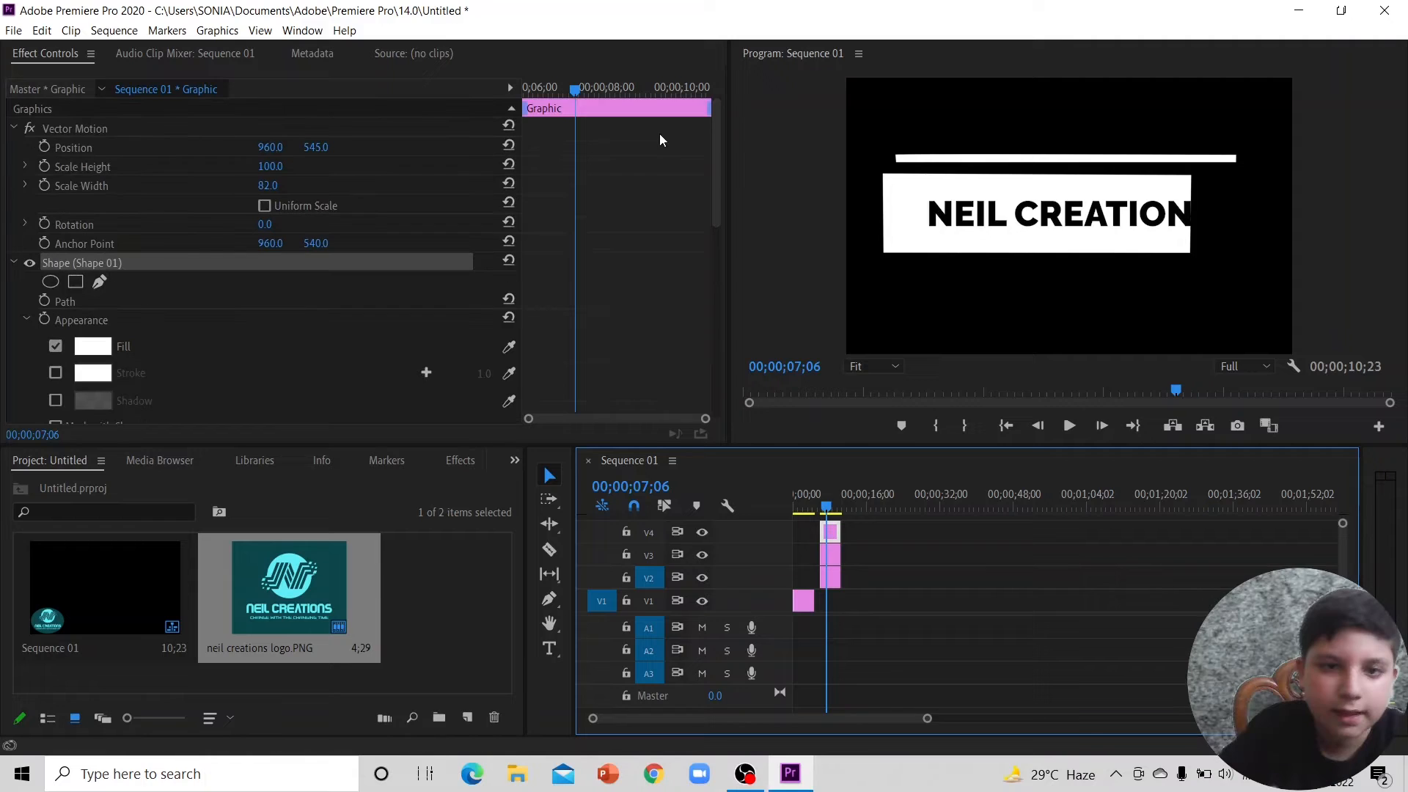
Step: Start animating the thin bar's vector motion position at its clip's first frame, 00;00;05;25
{"action": "key", "text": "Up"}
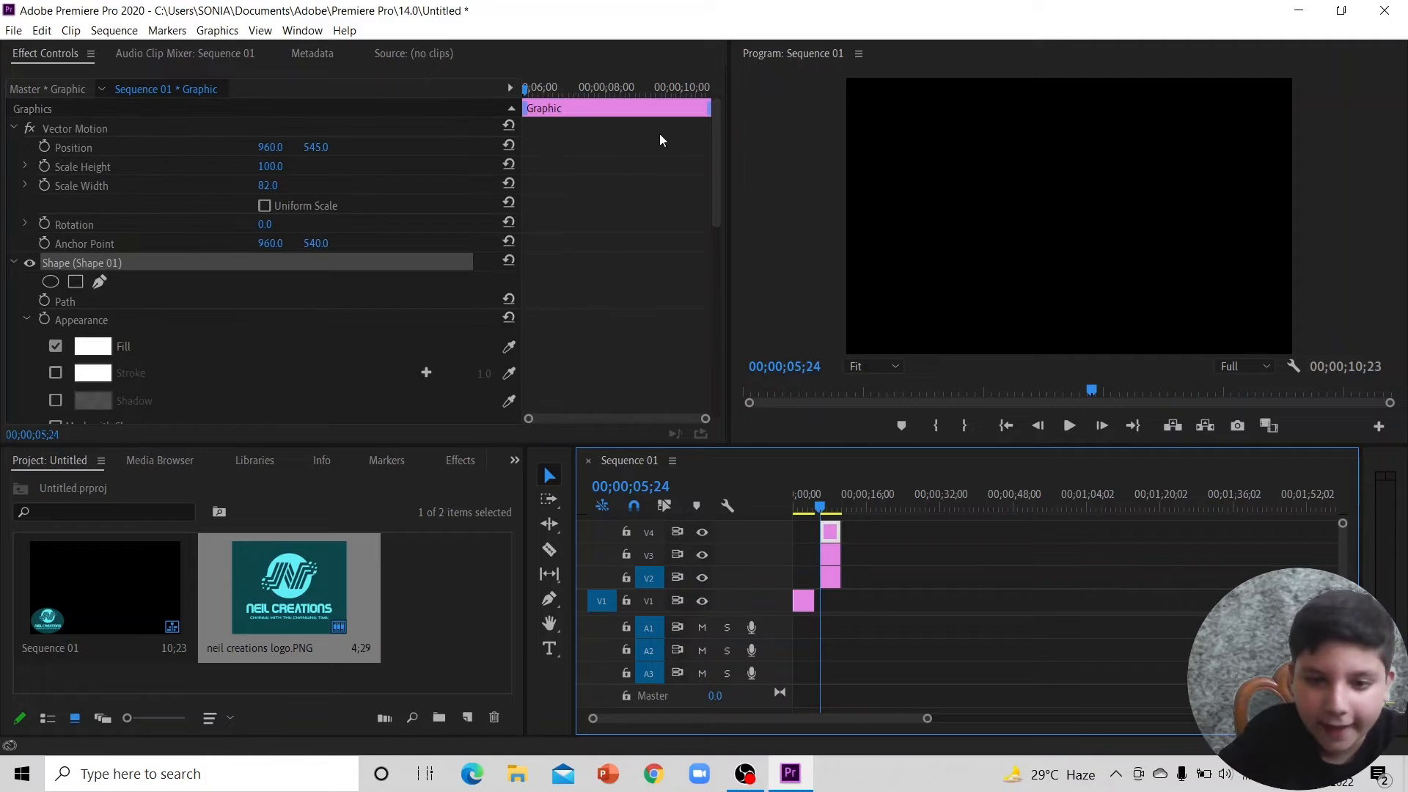
{"action": "key", "text": "Right"}
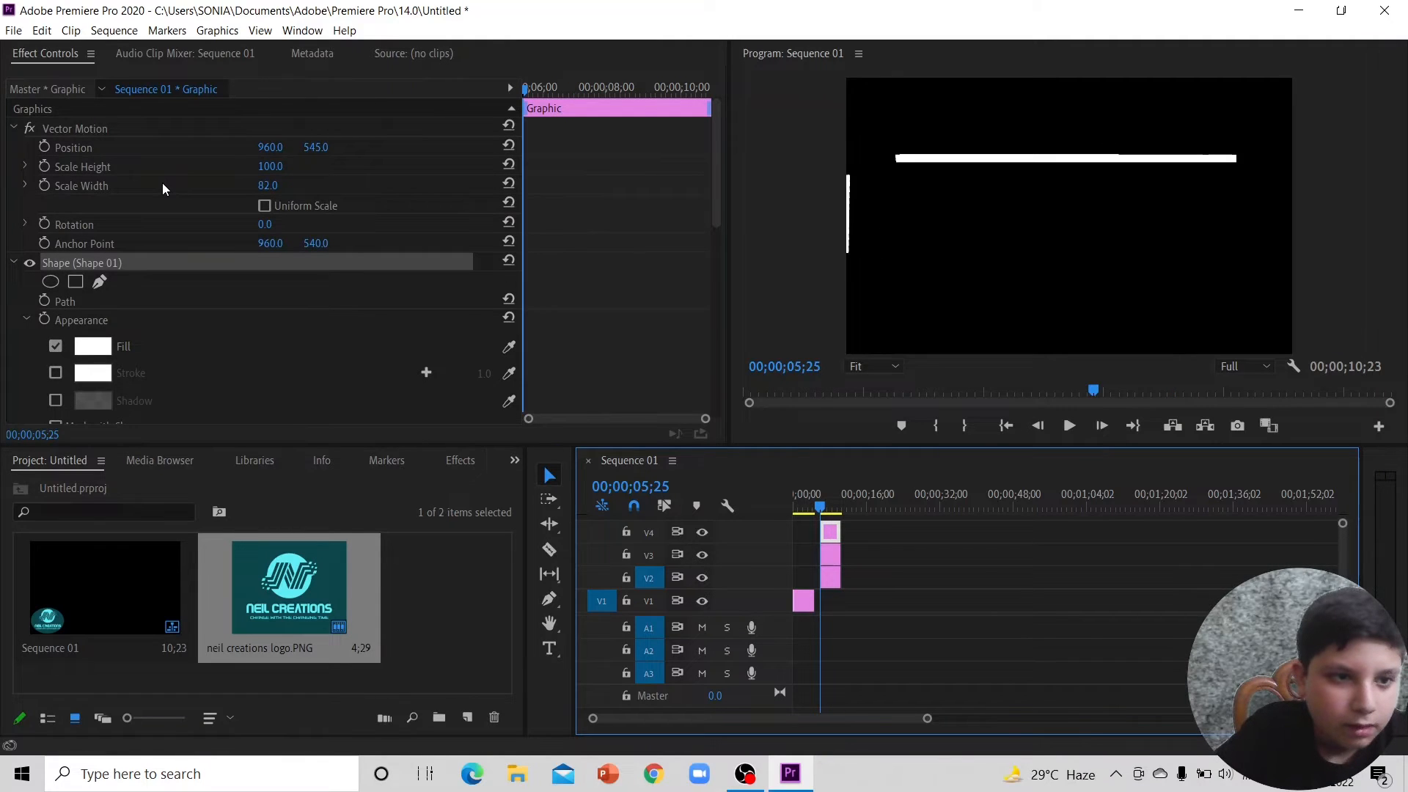
{"action": "left_click", "coordinate": [44, 145]}
{"action": "left_click", "coordinate": [44, 147]}
Step: Add an end position keyframe at 00;00;10;22 that moves the thin bar off the frame's left side, horizontally at -720
{"action": "key", "text": "End"}
{"action": "key", "text": "Left"}
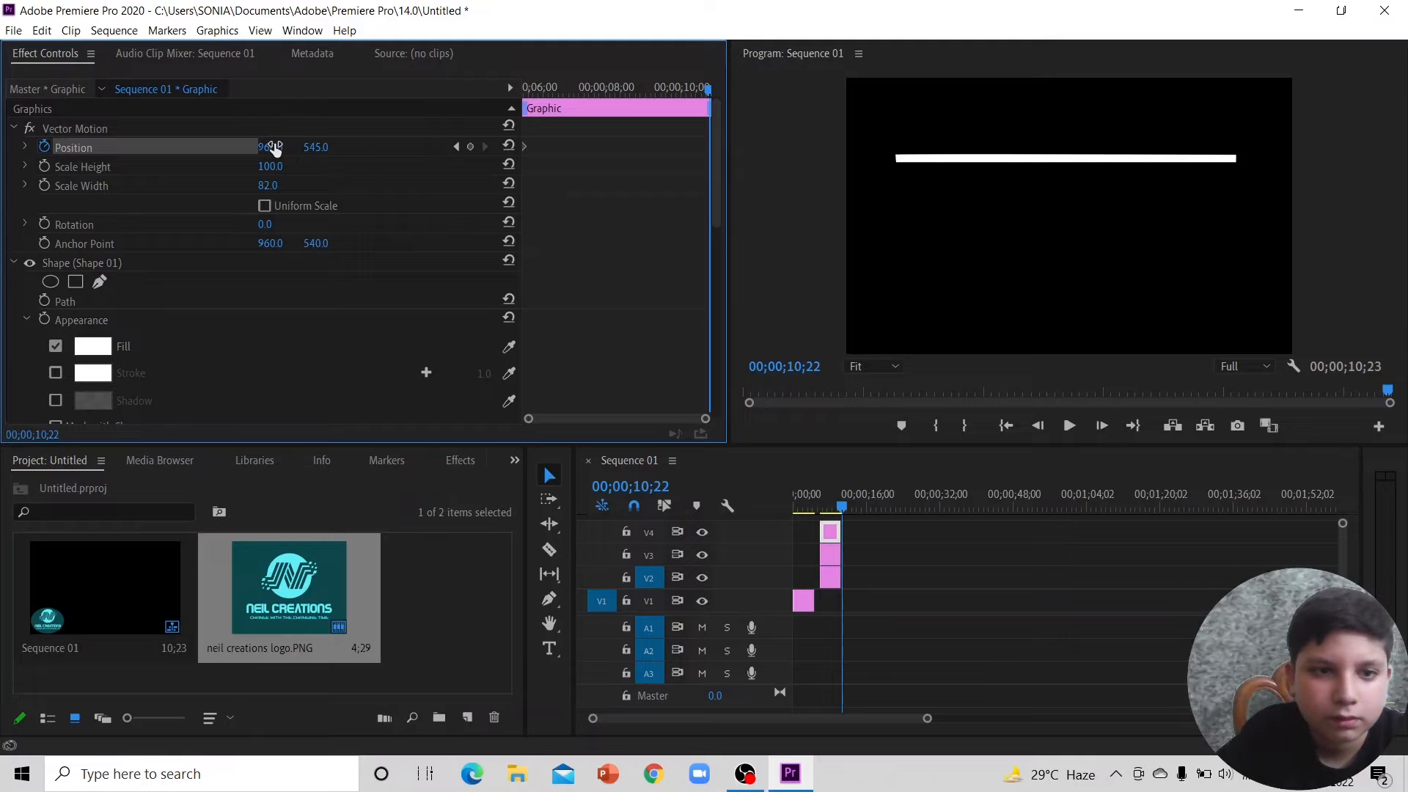
{"action": "left_click_drag", "start_coordinate": [274, 147], "coordinate": [15, 146]}
{"action": "left_click_drag", "start_coordinate": [279, 147], "coordinate": [208, 147]}
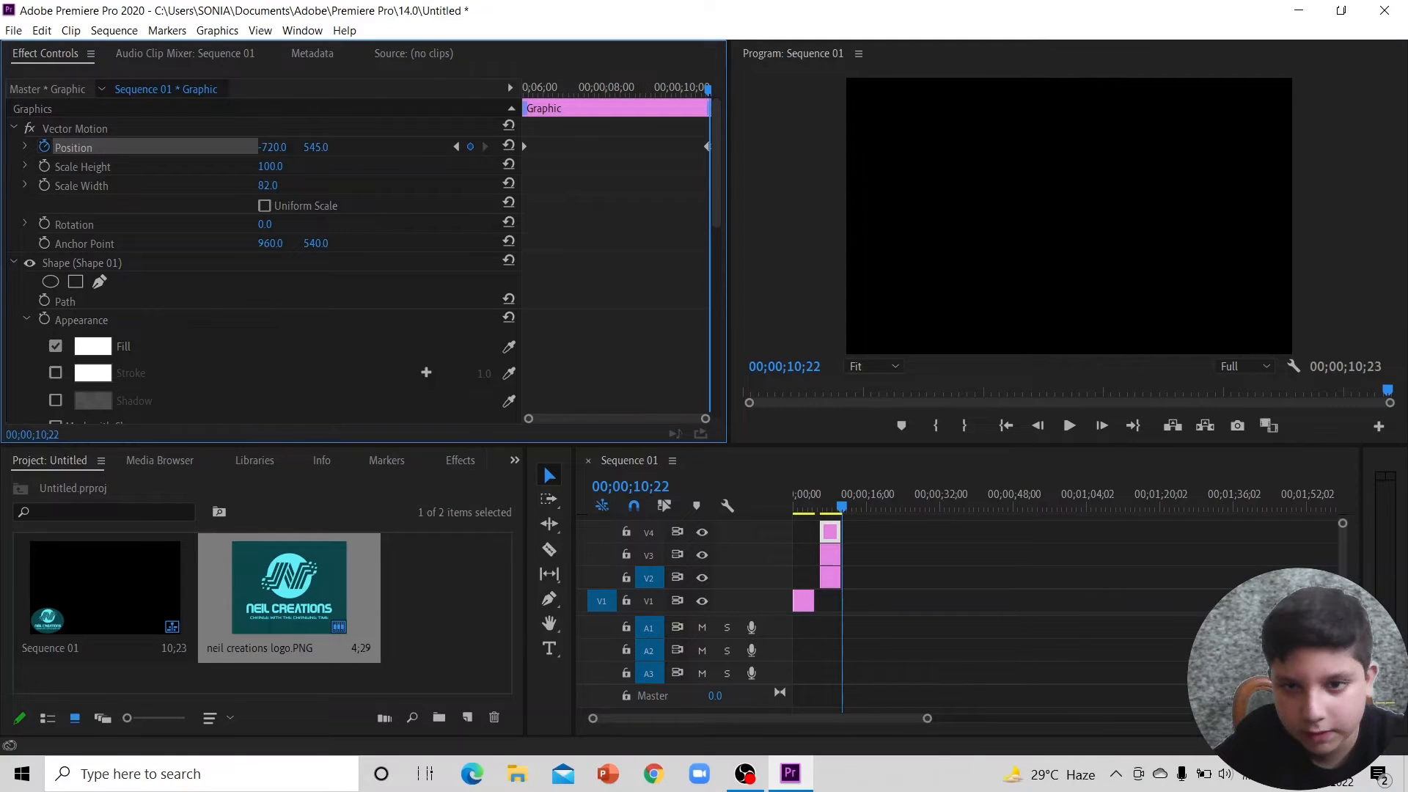
Step: Try to shift the thin bar's starting position to the right at 00;00;05;24, and undo the change
{"action": "key", "text": "Up"}
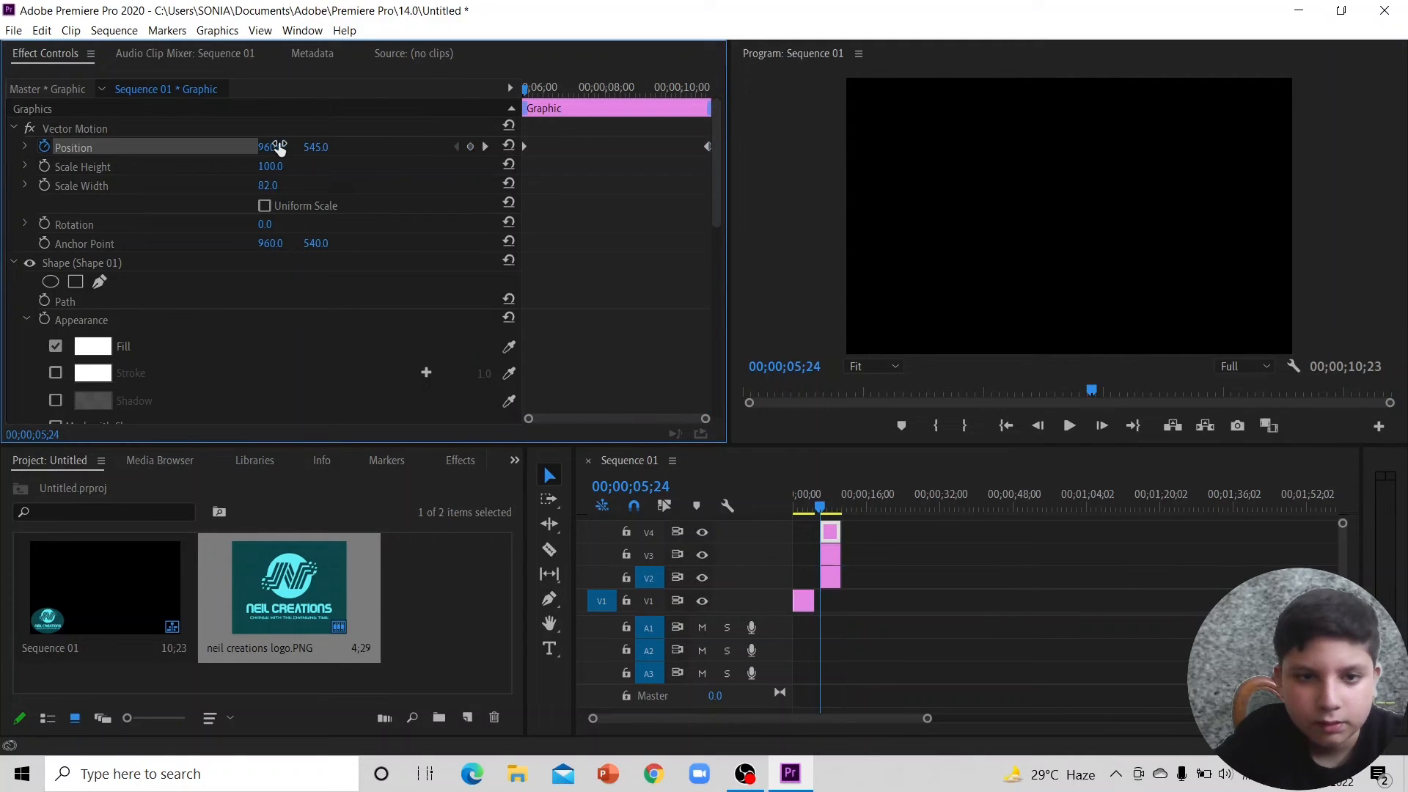
{"action": "left_click_drag", "start_coordinate": [270, 148], "coordinate": [279, 147]}
{"action": "left_click", "coordinate": [278, 146]}
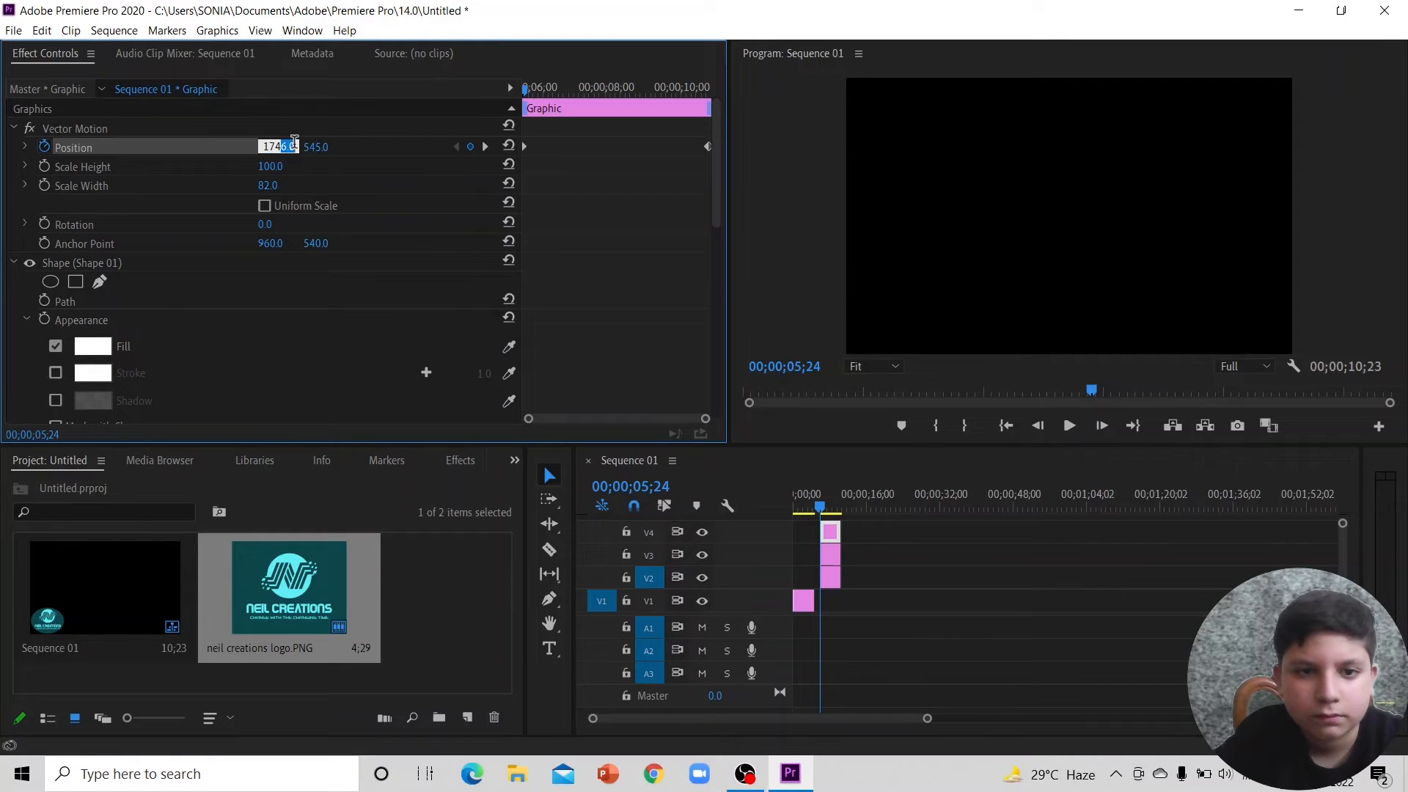
{"action": "left_click", "coordinate": [384, 173]}
{"action": "key", "text": "ctrl+z"}
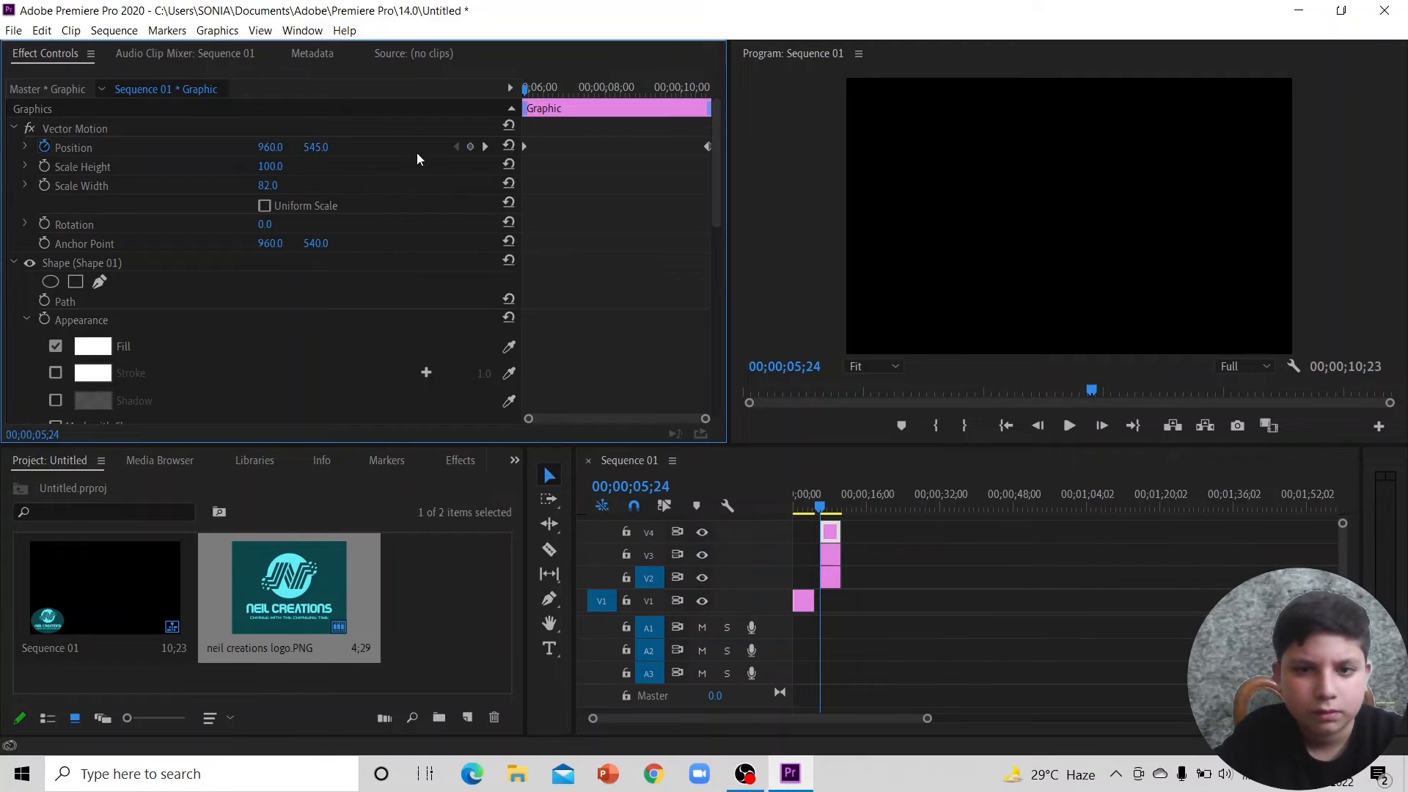
Step: Set the thin bar's horizontal position at the end keyframe, 00;00;10;22, to -767
{"action": "left_click", "coordinate": [526, 90]}
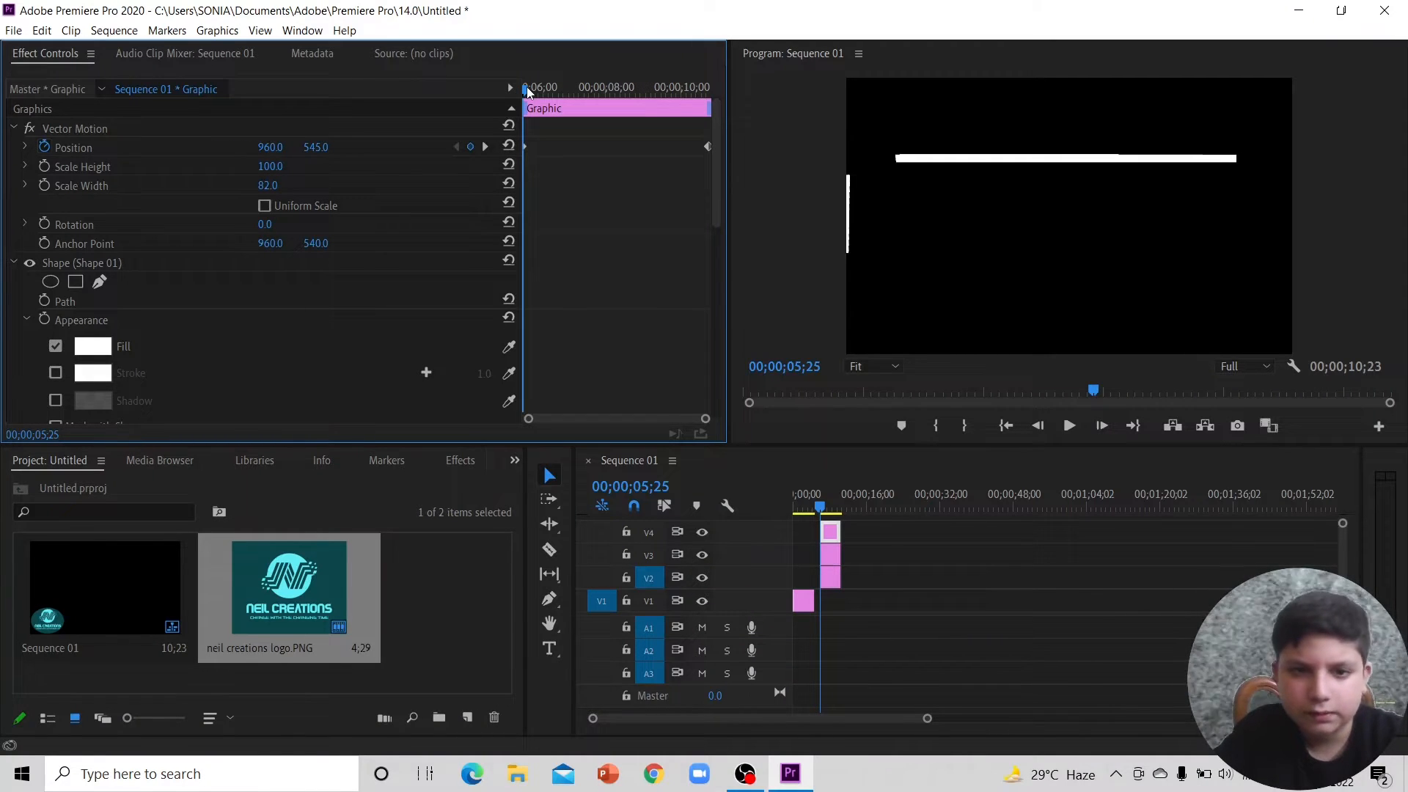
{"action": "left_click", "coordinate": [485, 146]}
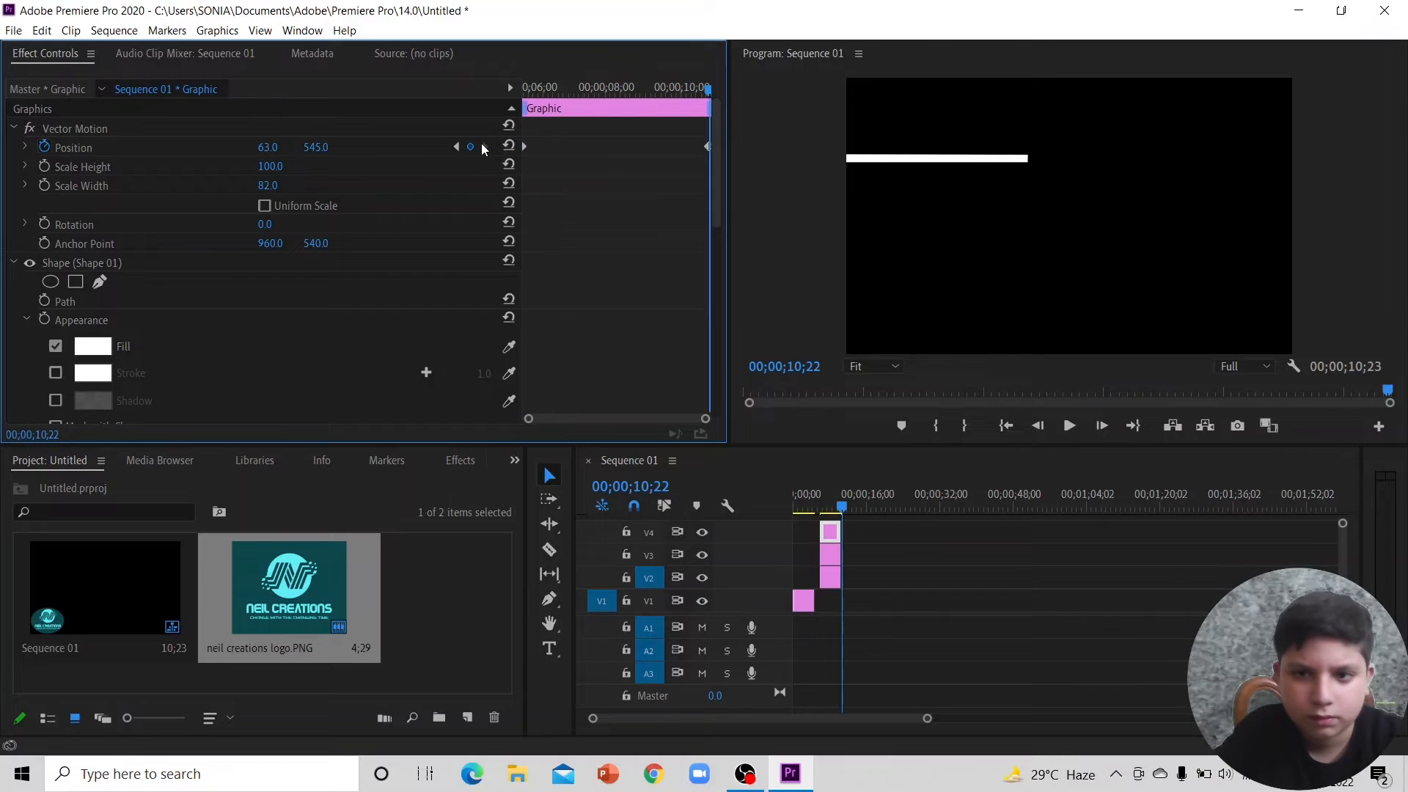
{"action": "left_click_drag", "start_coordinate": [265, 150], "coordinate": [110, 151]}
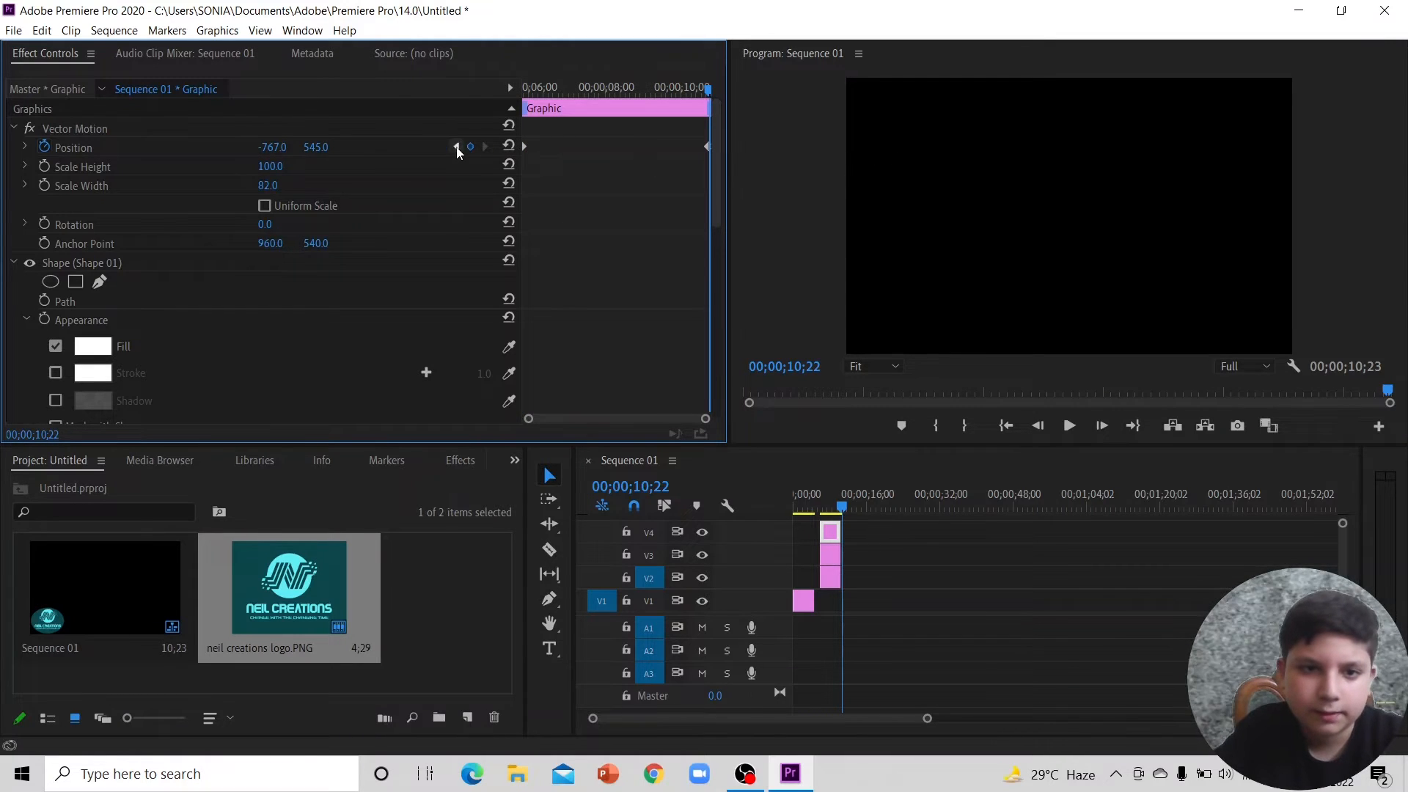
Step: Set the thin bar's horizontal position at the starting keyframe to 2691, beyond the frame's right side
{"action": "left_click", "coordinate": [456, 147]}
{"action": "left_click_drag", "start_coordinate": [267, 148], "coordinate": [440, 149]}
{"action": "left_click", "coordinate": [280, 148]}
{"action": "left_click", "coordinate": [342, 179]}
{"action": "left_click", "coordinate": [266, 148]}
{"action": "left_click", "coordinate": [371, 179]}
{"action": "left_click_drag", "start_coordinate": [261, 149], "coordinate": [430, 148]}
Step: Add a position keyframe at 00;00;08;08, where the thin bar is centred above the text, and preview the motion
{"action": "left_click", "coordinate": [615, 88]}
{"action": "left_click_drag", "start_coordinate": [615, 88], "coordinate": [617, 91]}
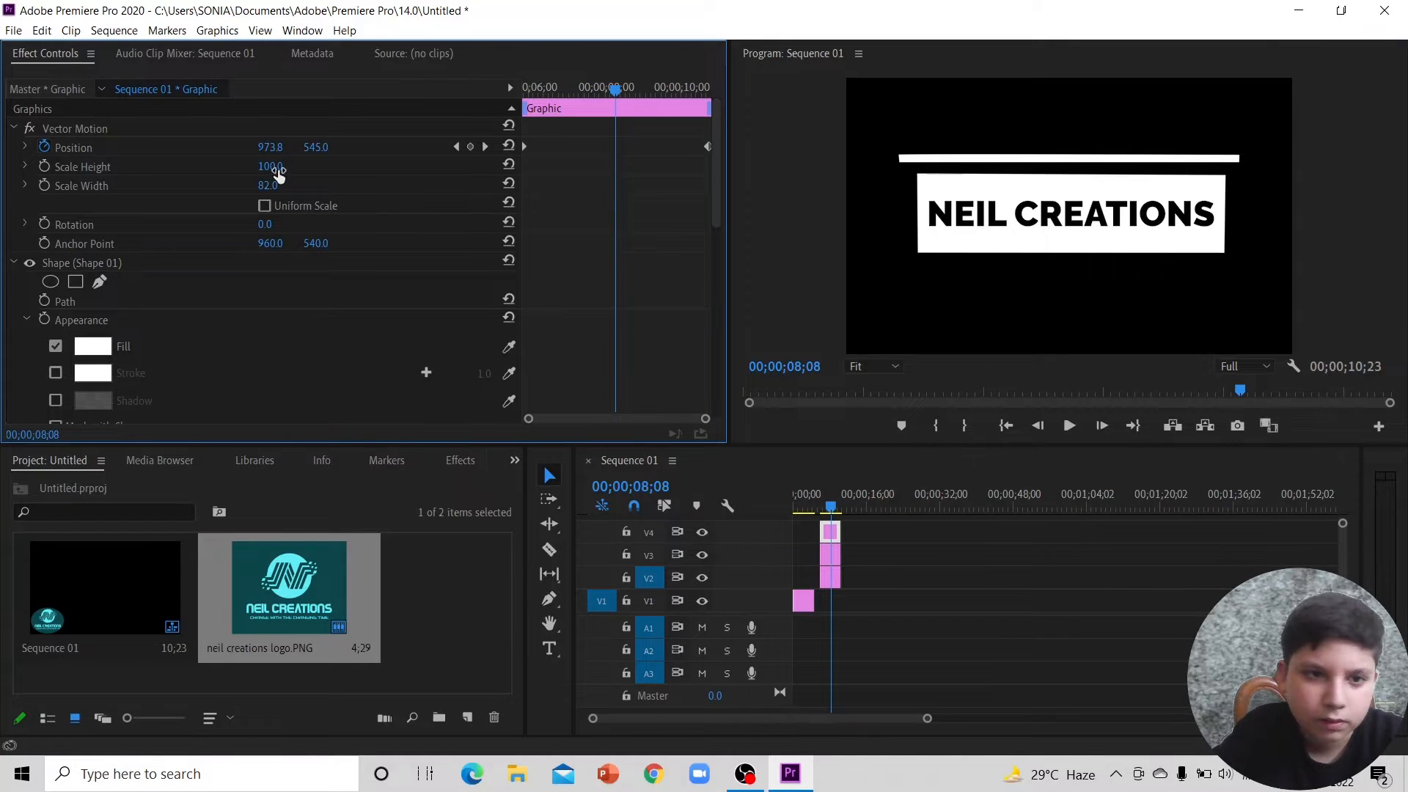
{"action": "left_click", "coordinate": [274, 149]}
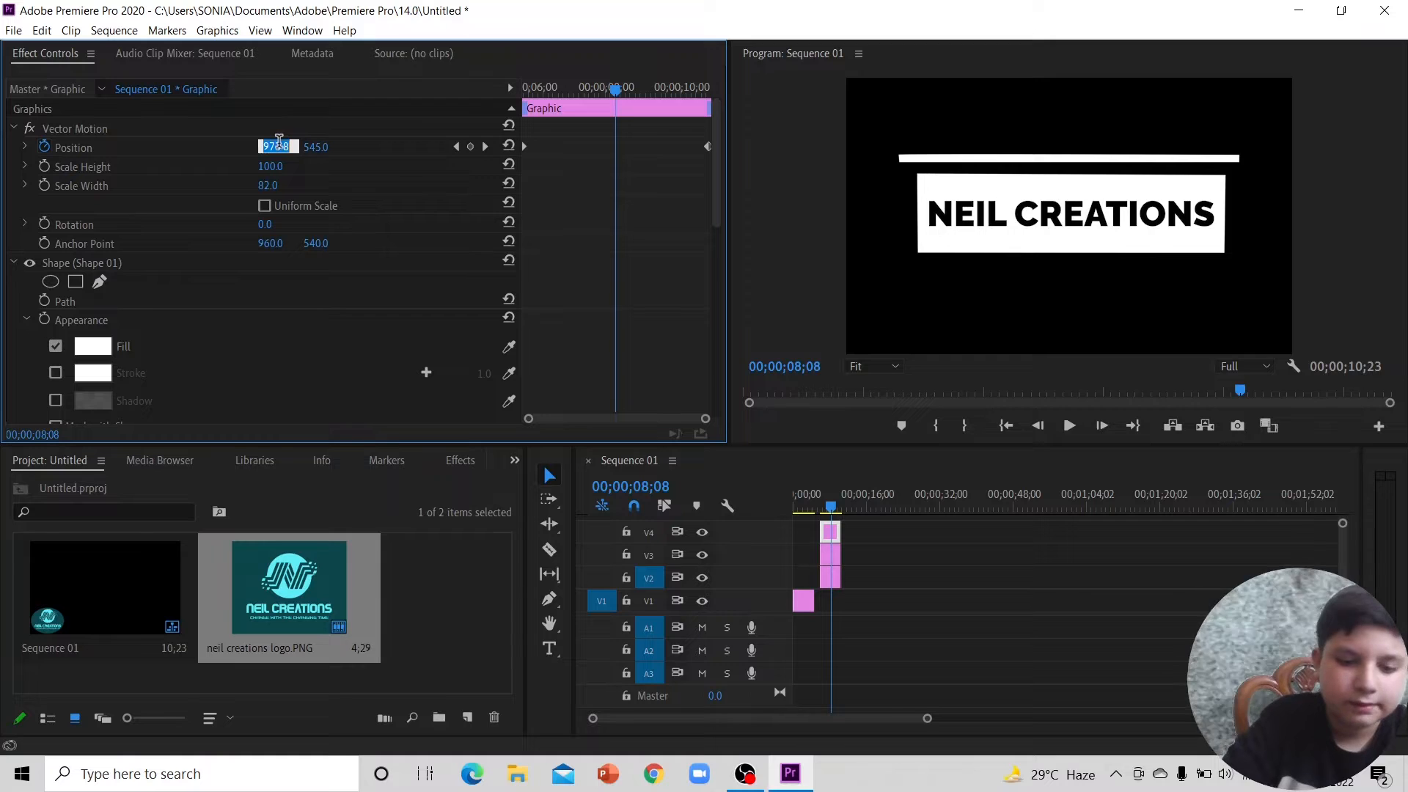
{"action": "left_click", "coordinate": [470, 147]}
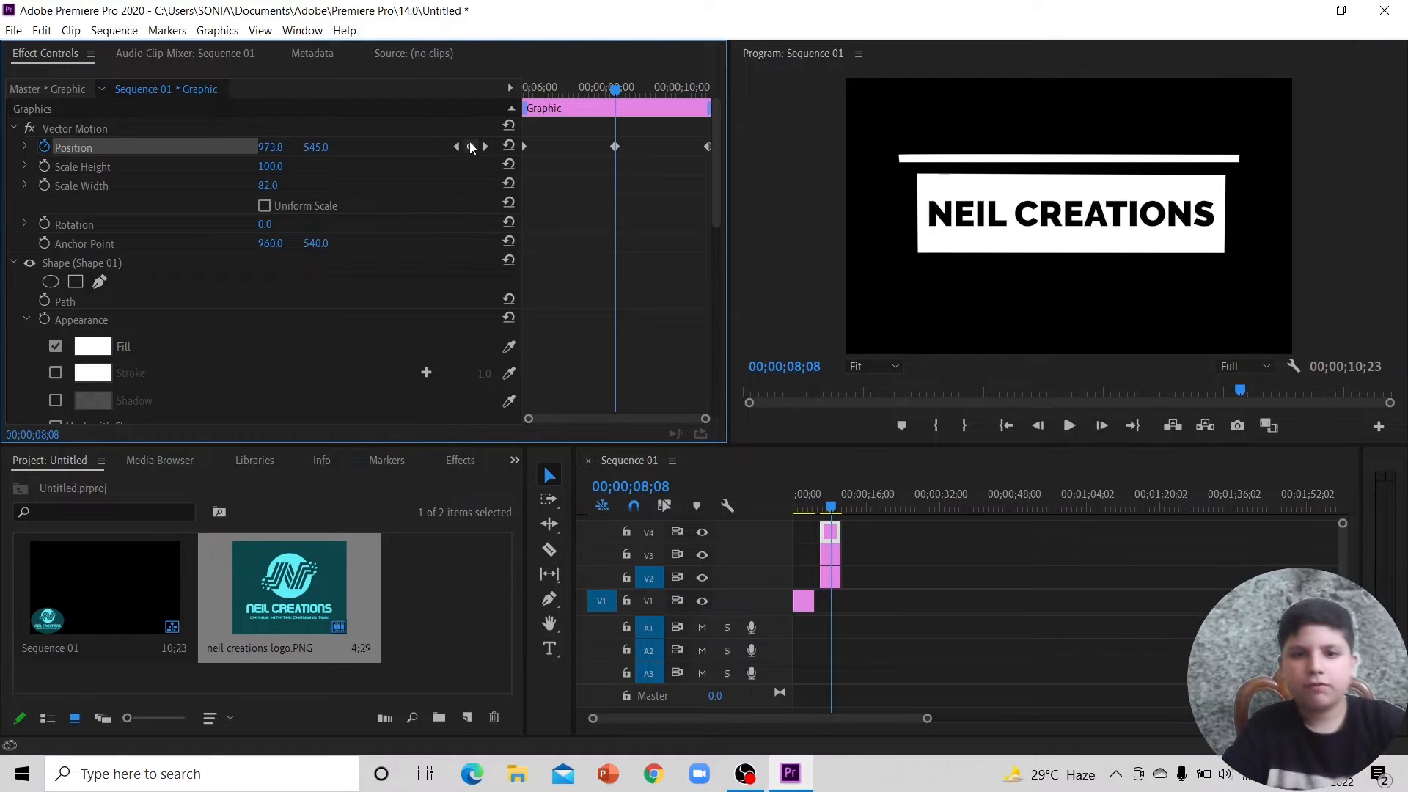
{"action": "key", "text": "space"}
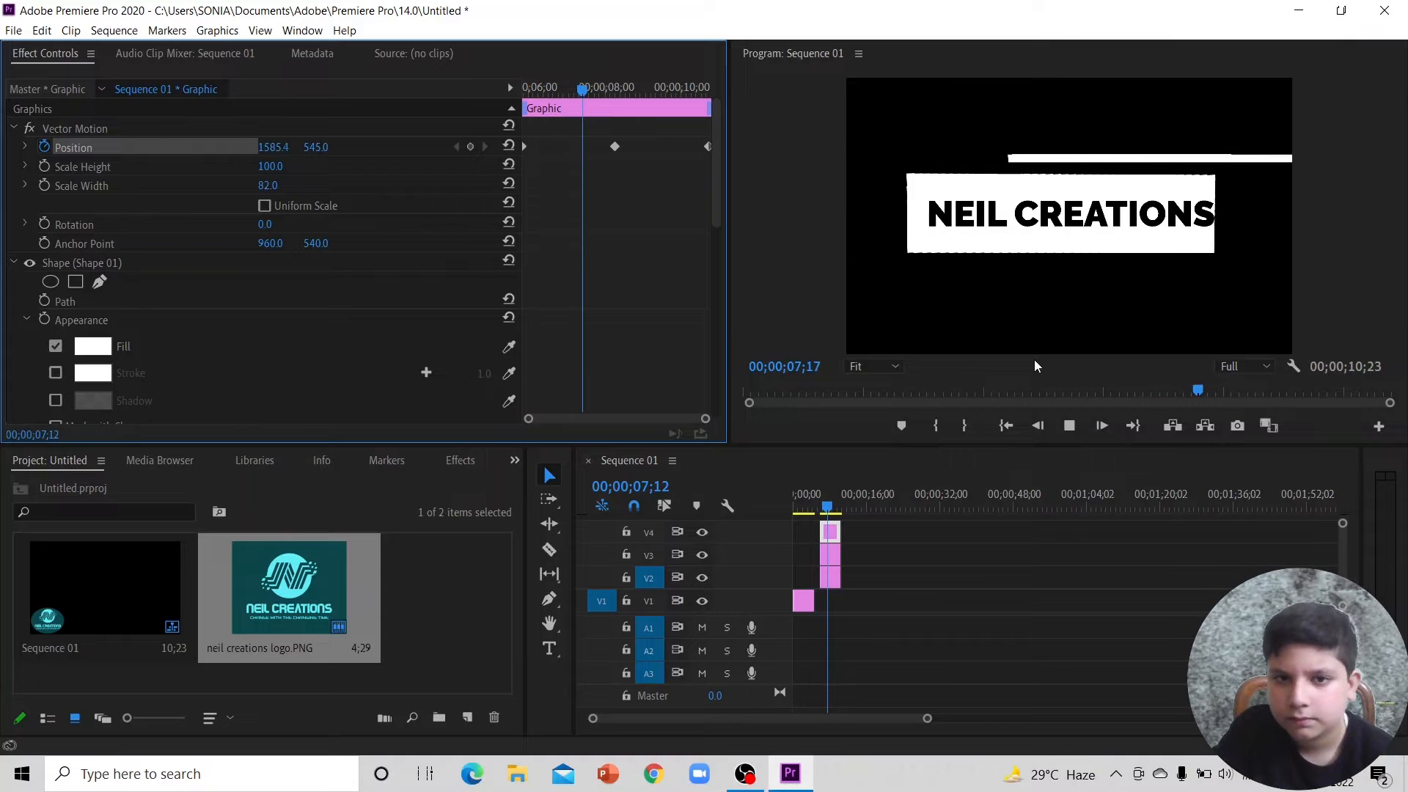
{"action": "key", "text": "space"}
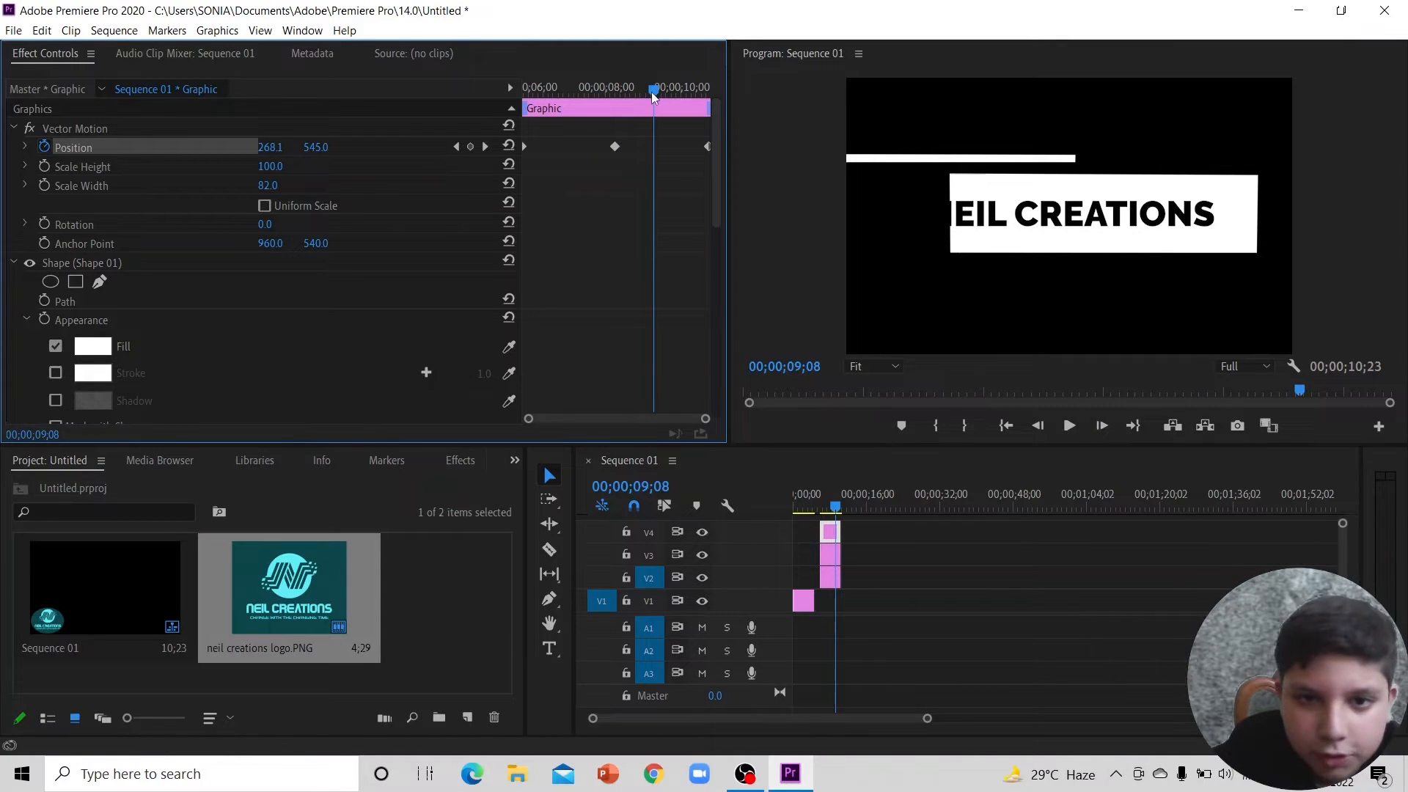
Step: Ease the thin bar's exit by lowering the middle position keyframe's outgoing velocity to 0 and raising the last keyframe's incoming velocity
{"action": "left_click", "coordinate": [25, 146]}
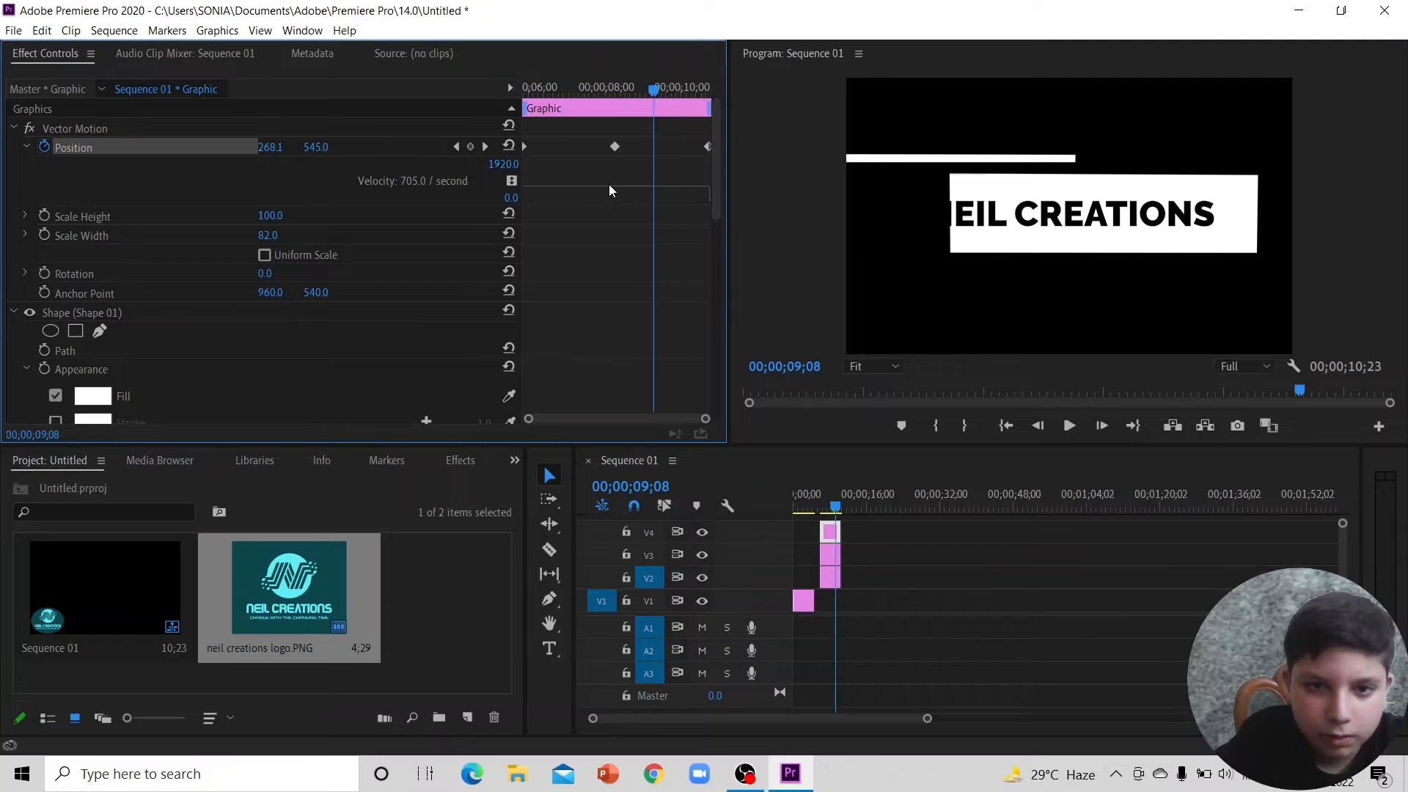
{"action": "left_click", "coordinate": [456, 147]}
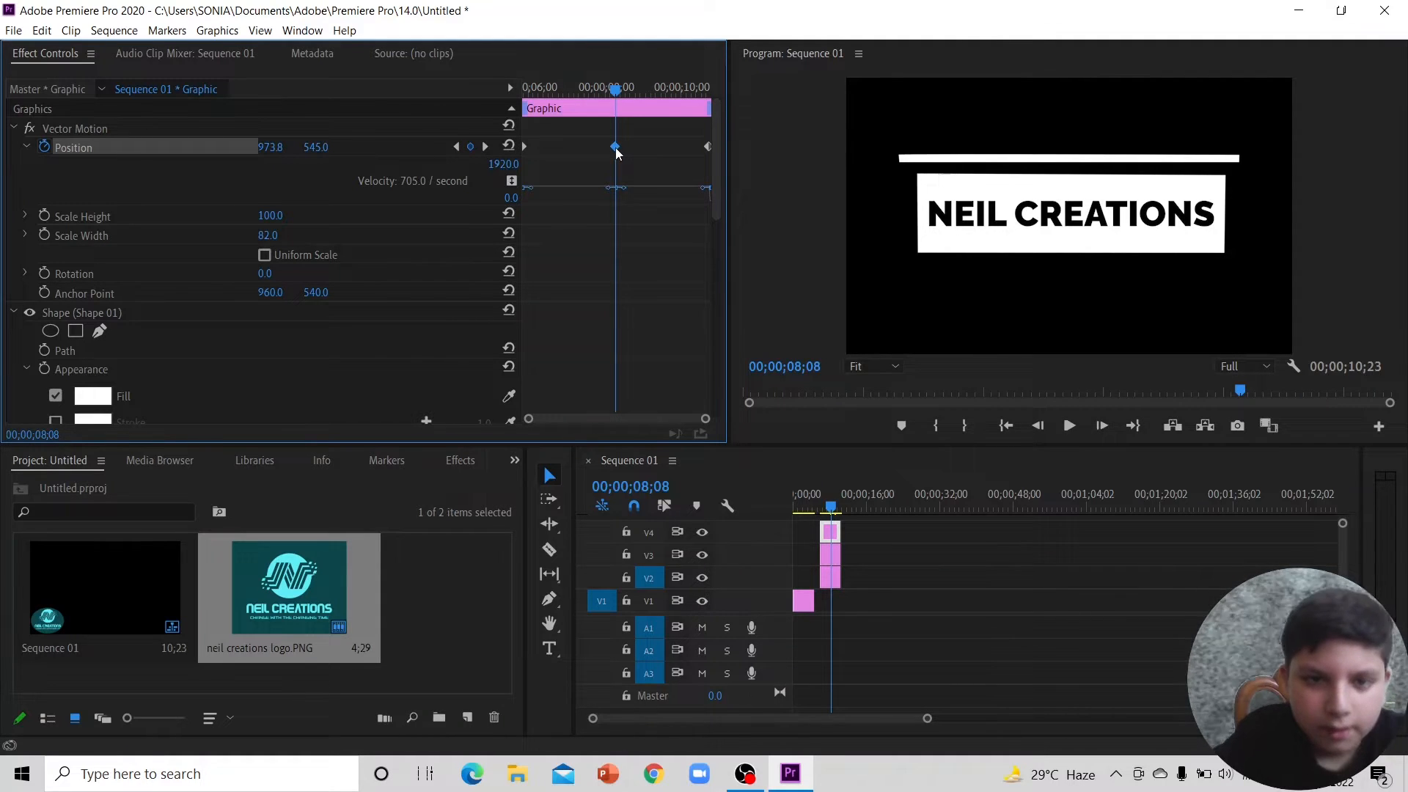
{"action": "left_click_drag", "start_coordinate": [625, 192], "coordinate": [627, 218]}
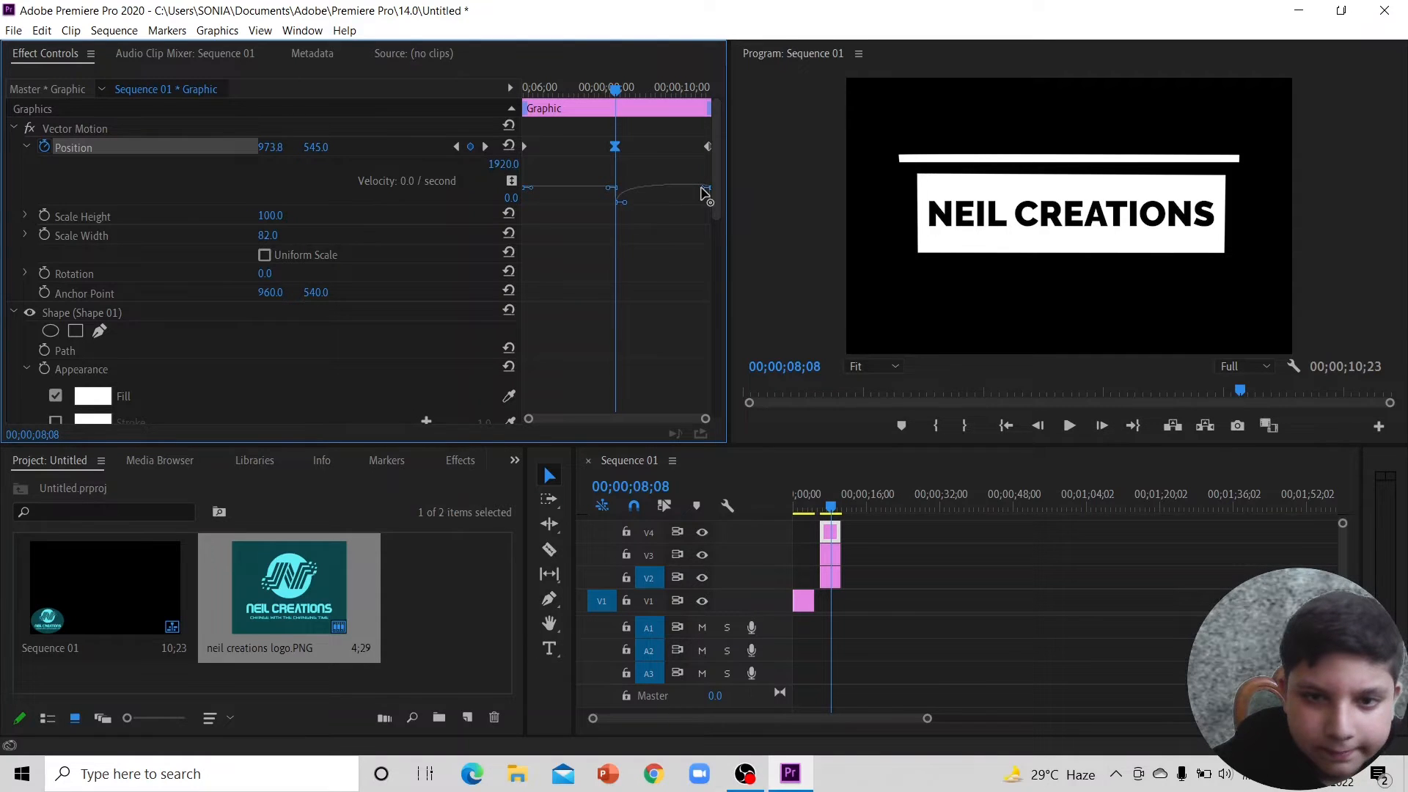
{"action": "left_click_drag", "start_coordinate": [702, 192], "coordinate": [703, 151]}
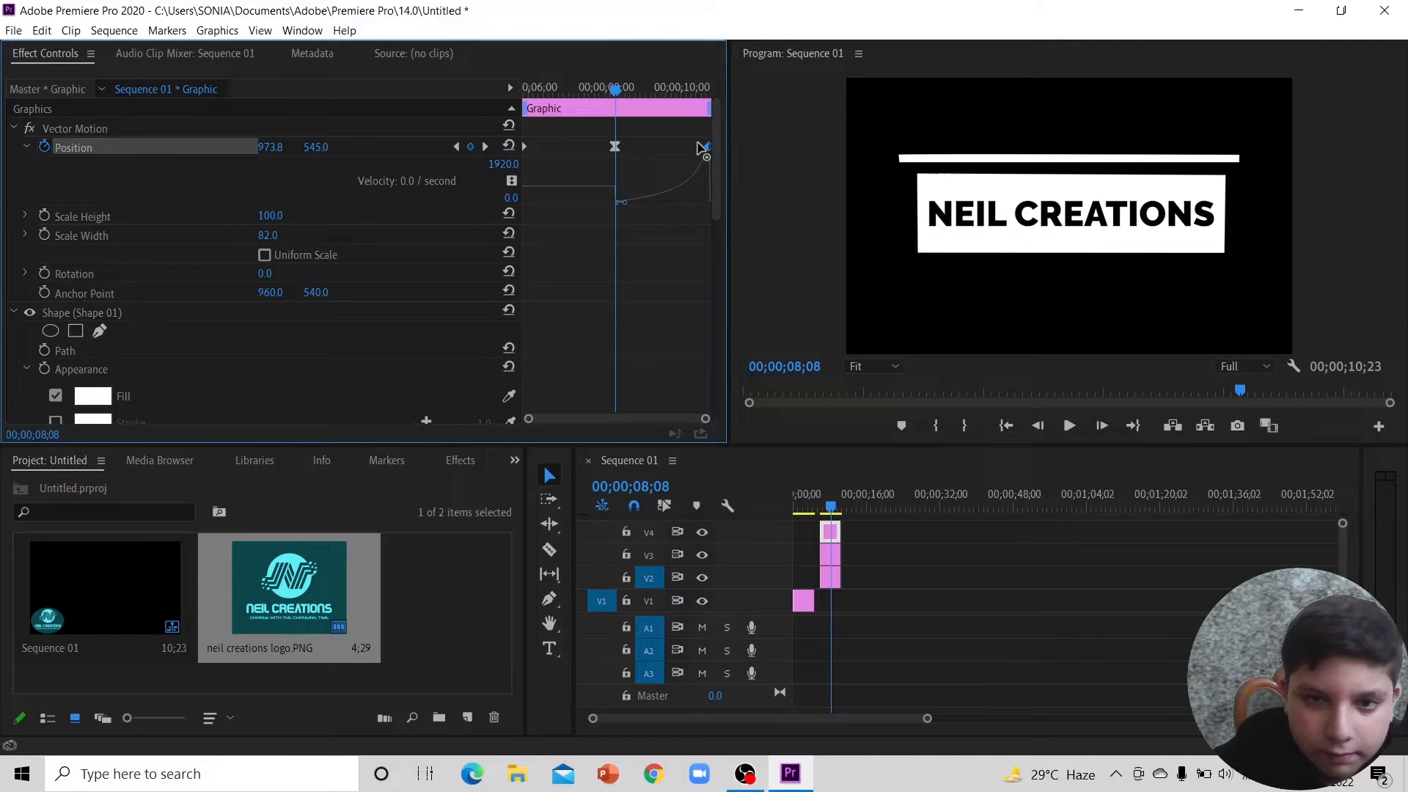
{"action": "left_click_drag", "start_coordinate": [692, 143], "coordinate": [693, 143]}
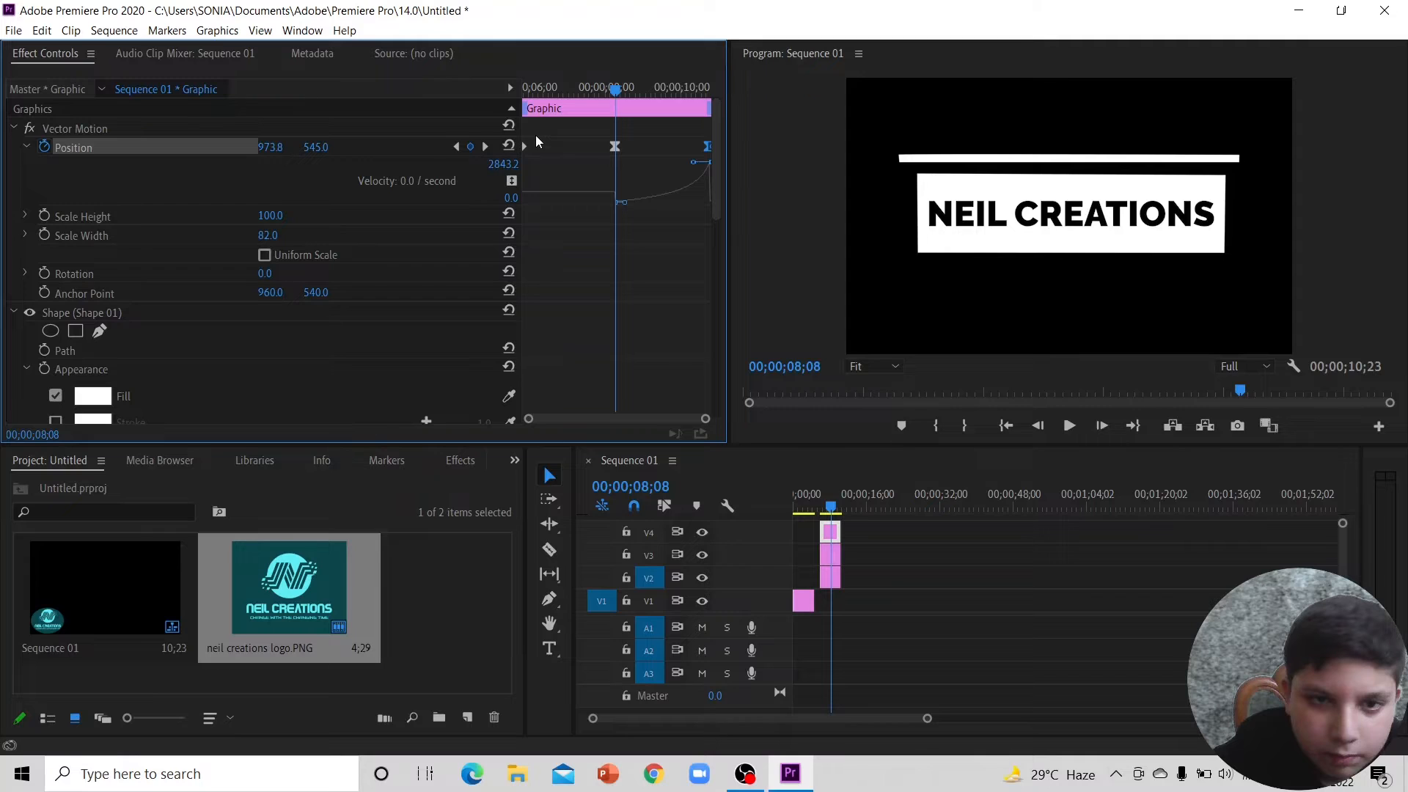
Step: Ease the thin bar's entrance by lowering the middle keyframe's incoming velocity and raising the first keyframe's outgoing velocity, and play the result
{"action": "left_click", "coordinate": [609, 199]}
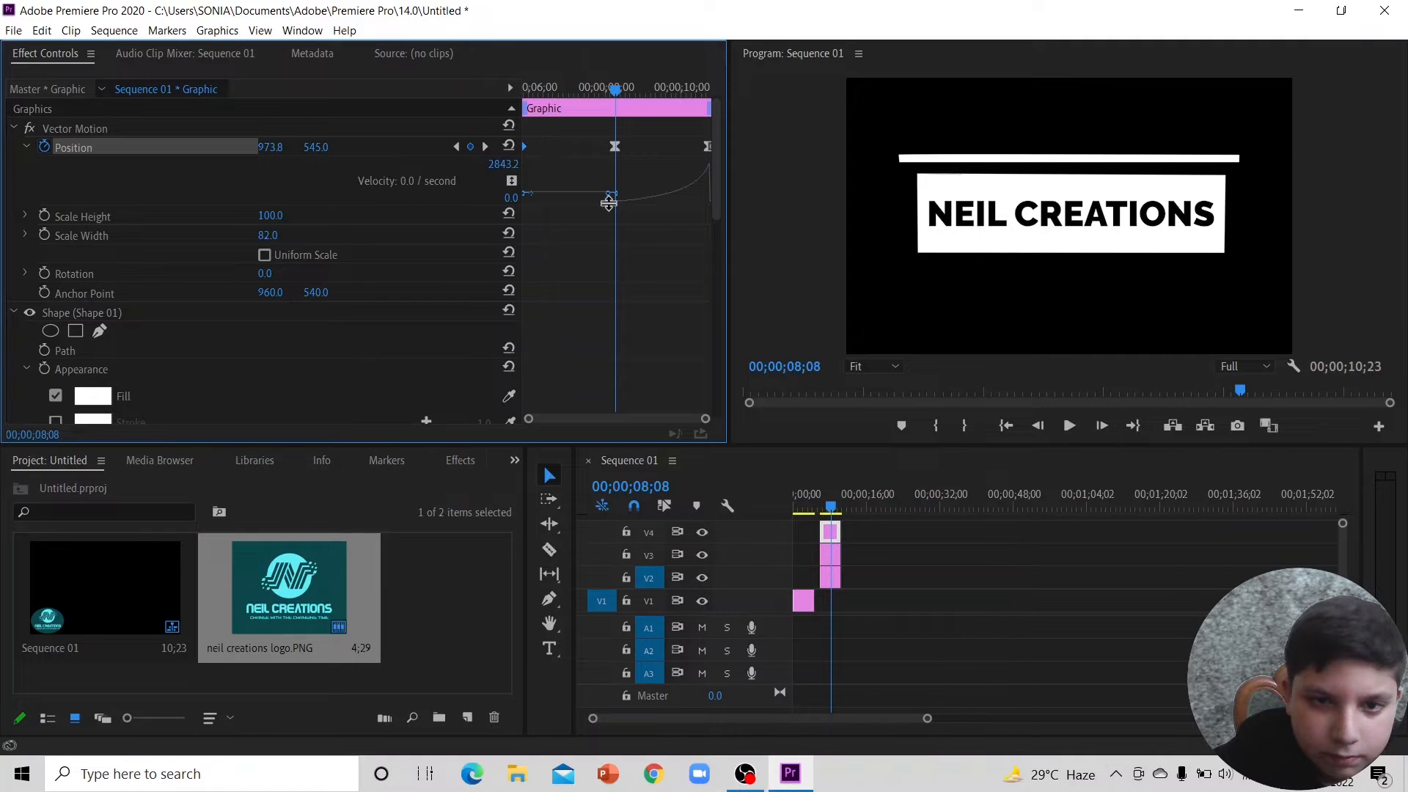
{"action": "left_click", "coordinate": [609, 203]}
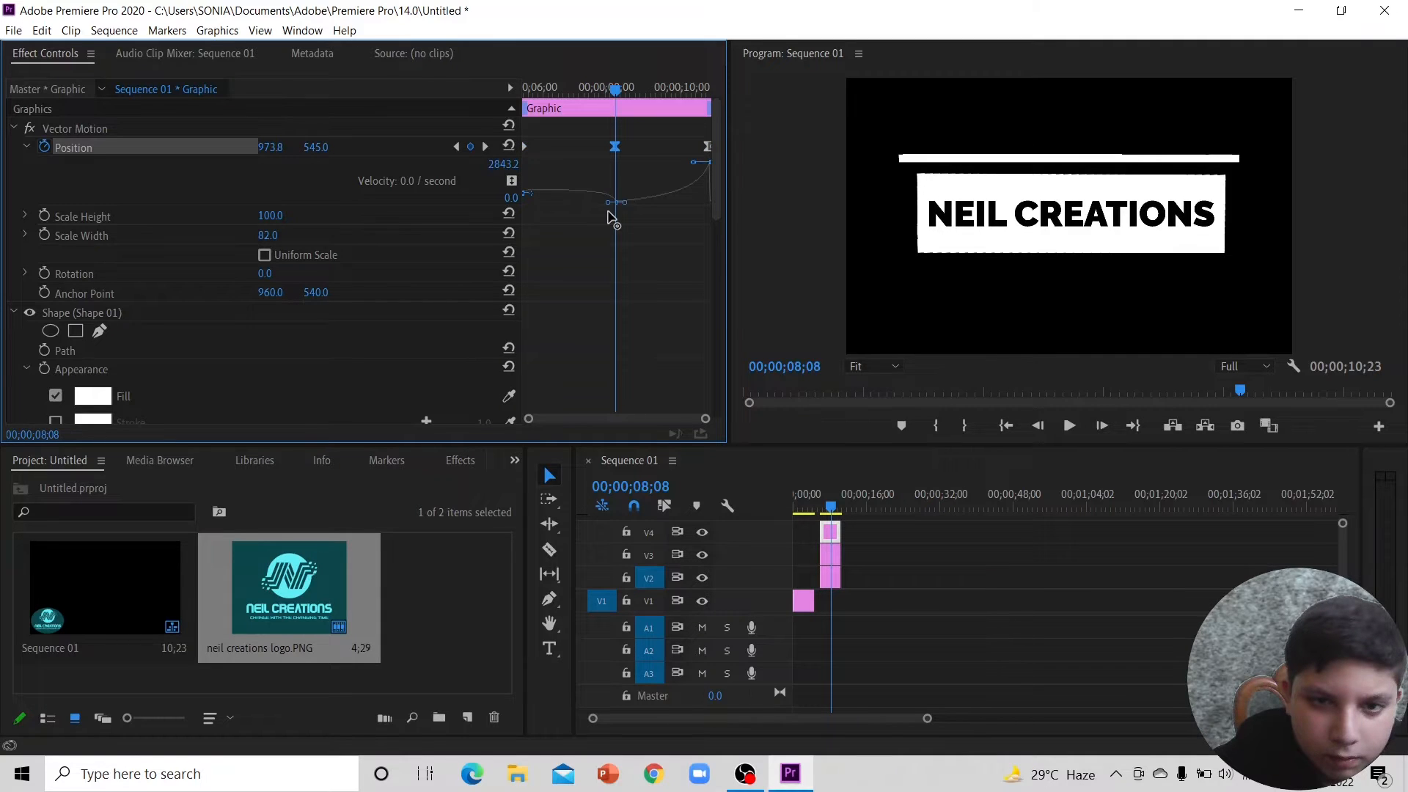
{"action": "left_click", "coordinate": [530, 185]}
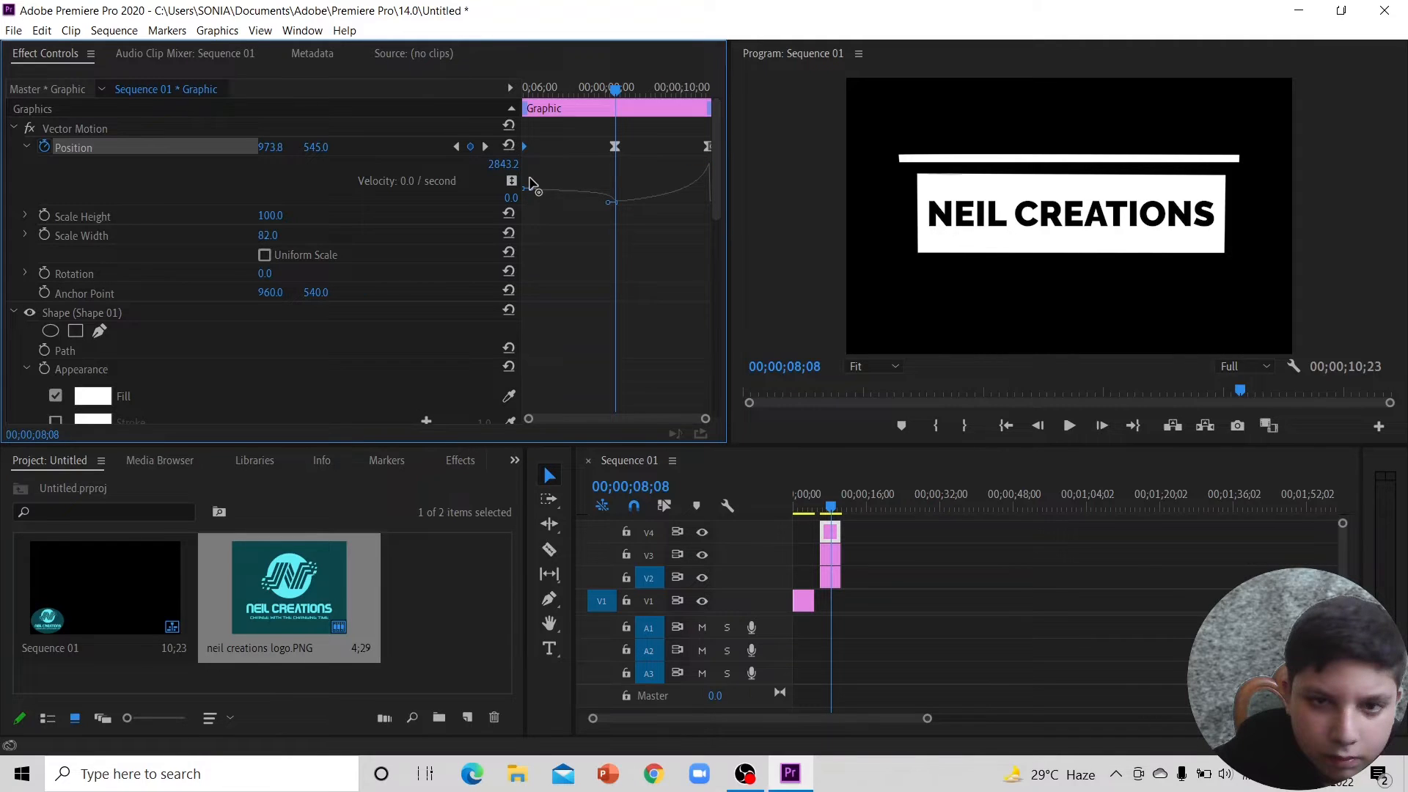
{"action": "left_click_drag", "start_coordinate": [531, 184], "coordinate": [538, 163]}
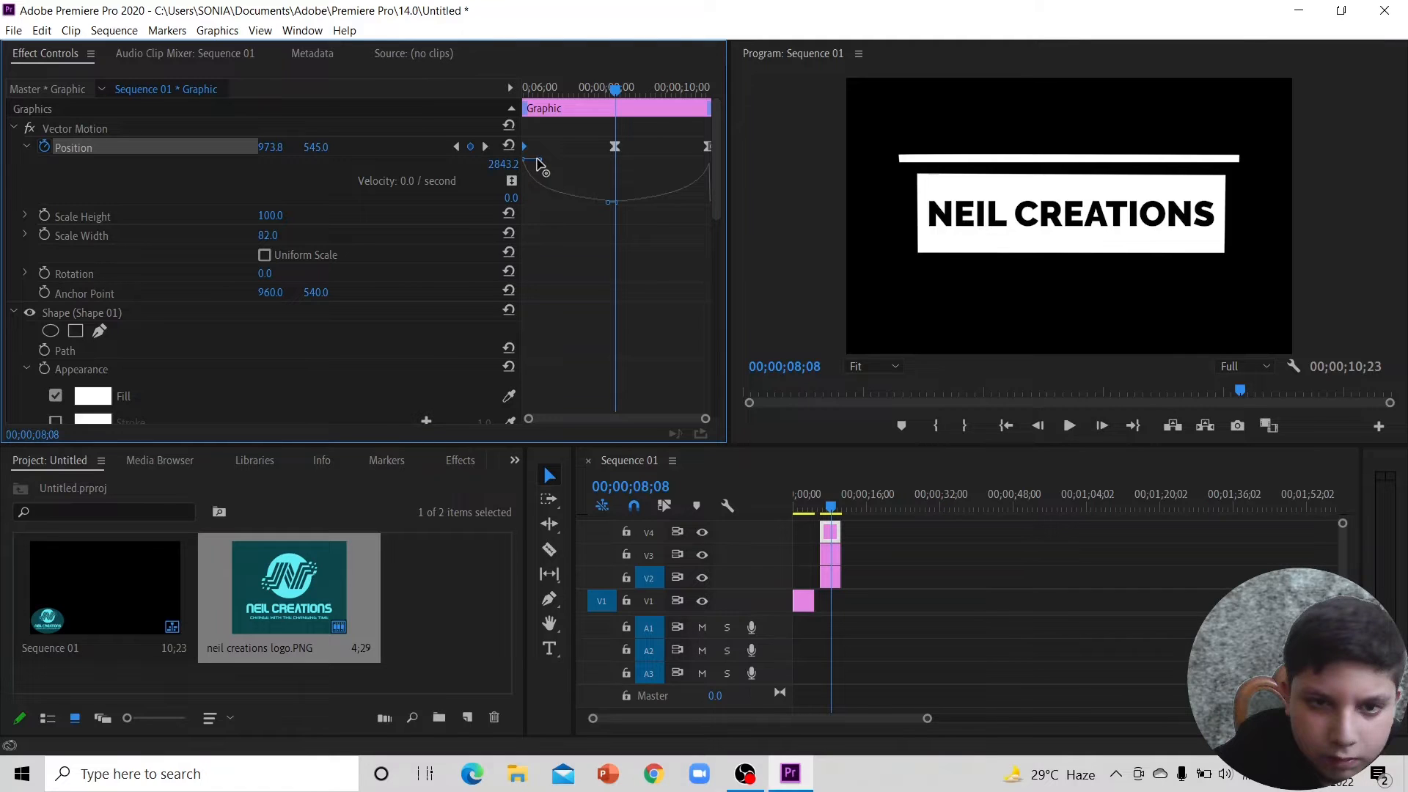
{"action": "key", "text": "Up"}
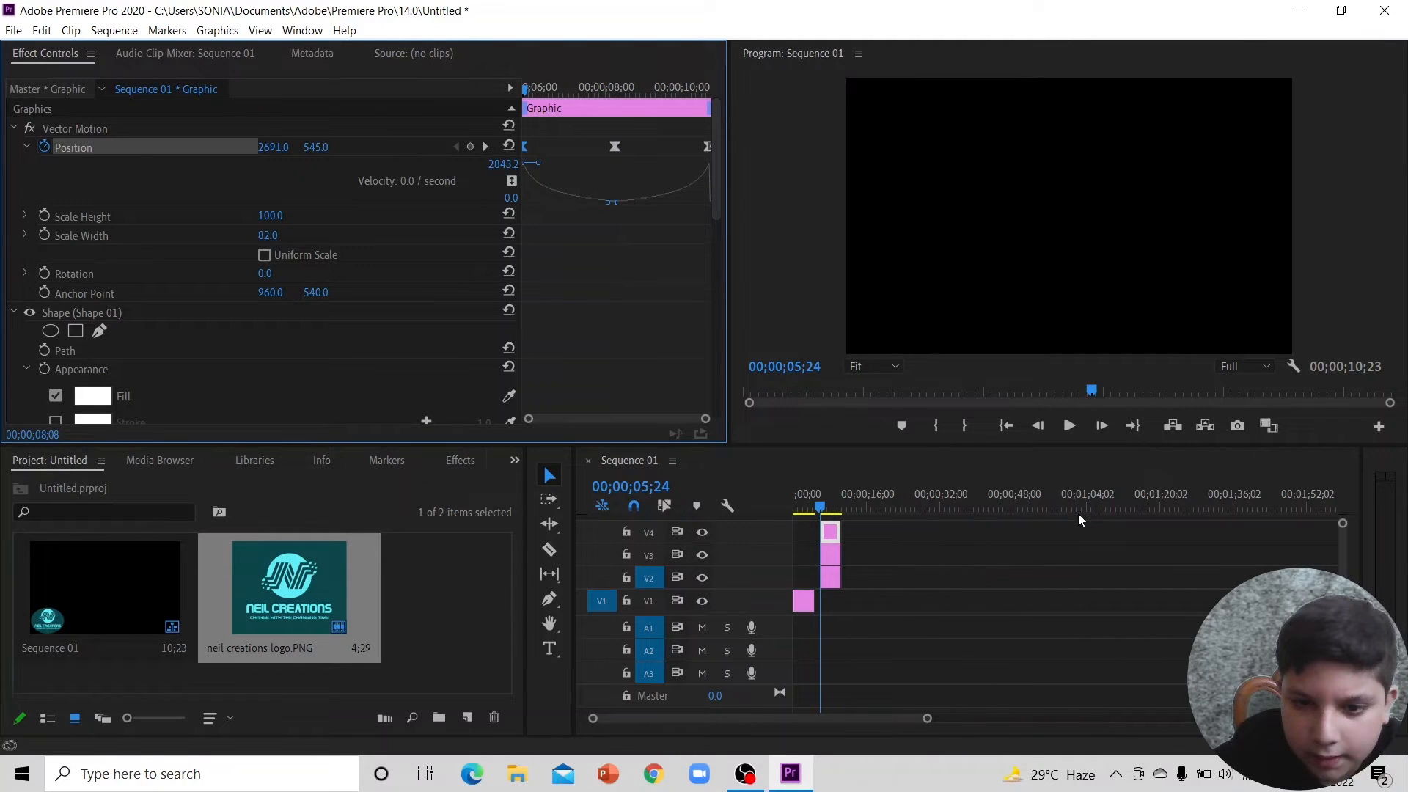
{"action": "key", "text": "space"}
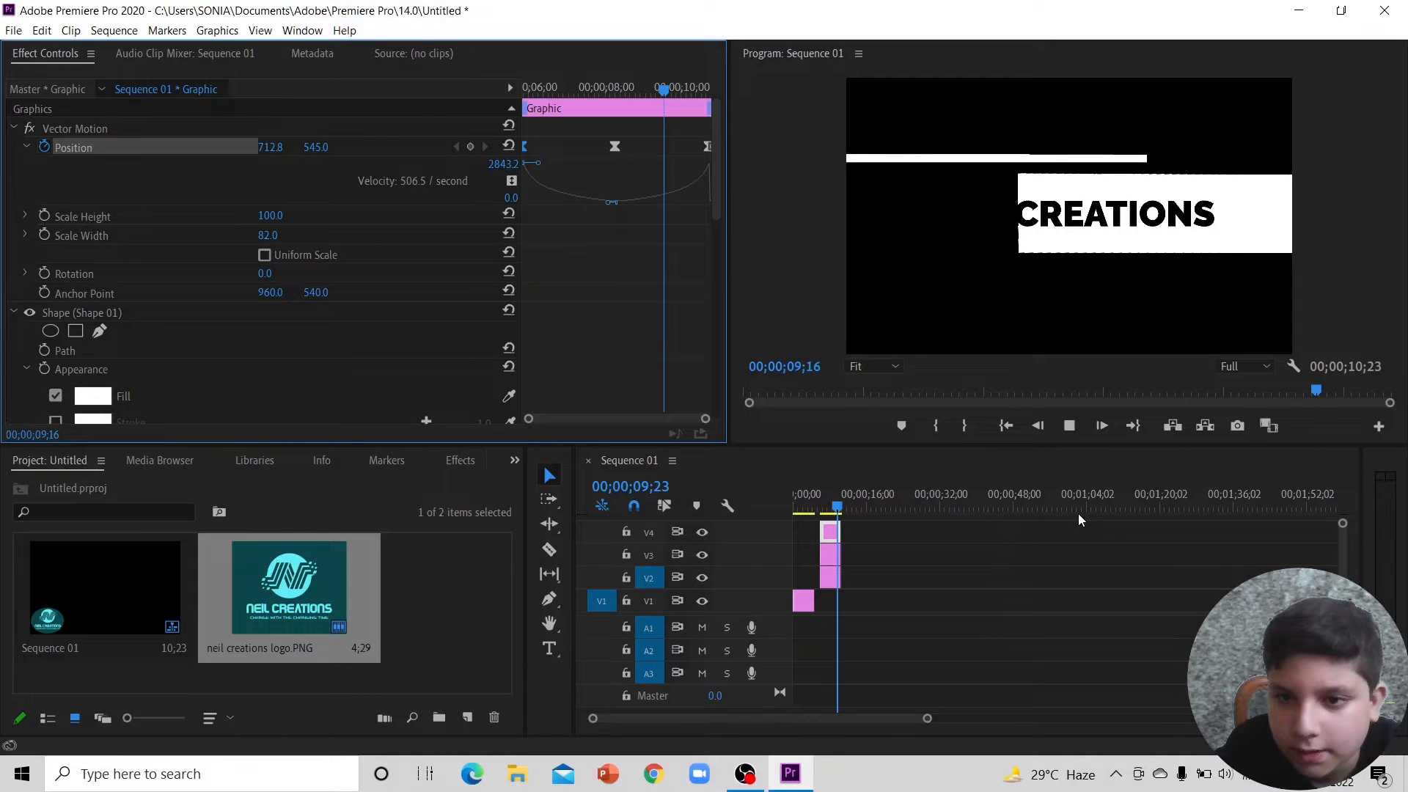
Step: Duplicate the thin bar's clip and stack the copy on the track above it, aligned with the other text clips
{"action": "key", "text": "space"}
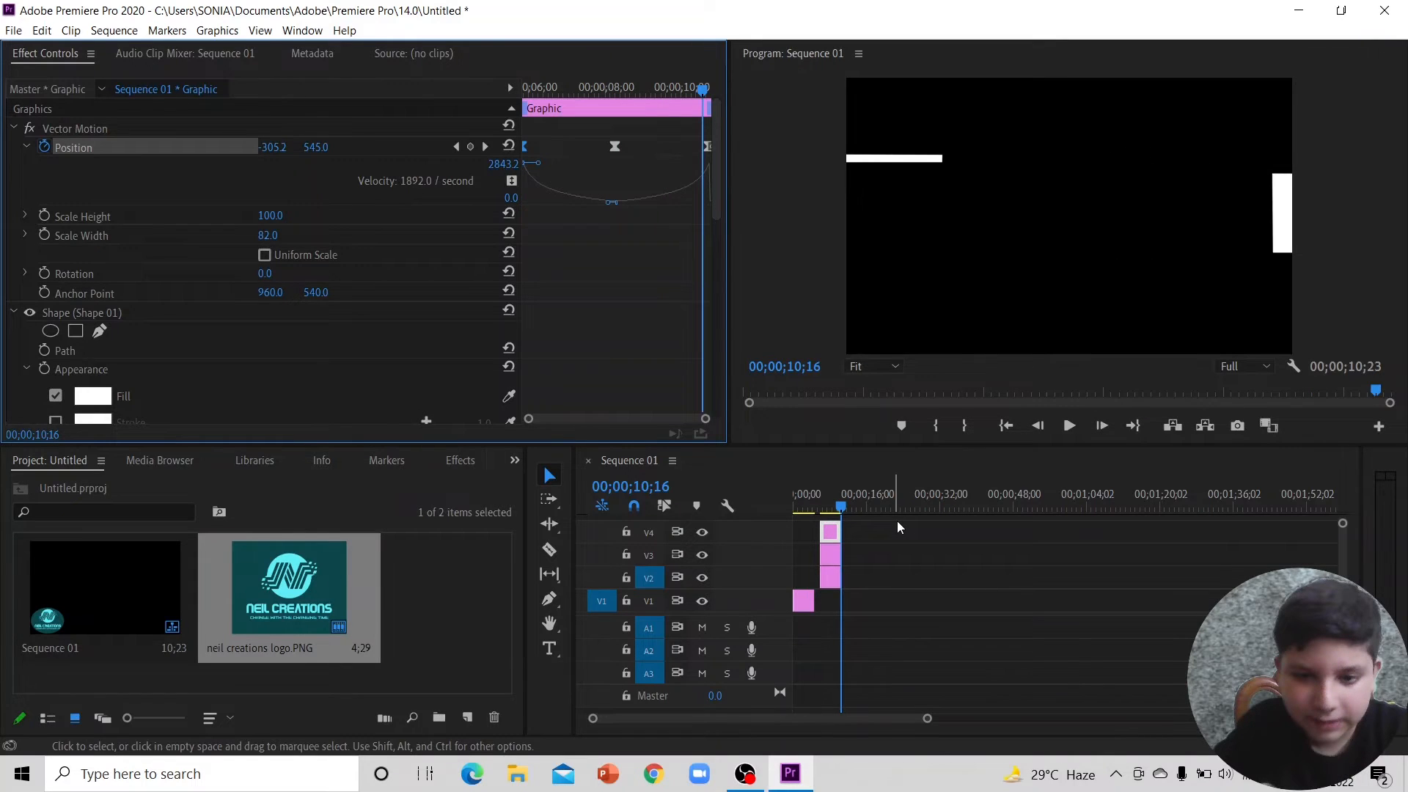
{"action": "left_click", "coordinate": [820, 507]}
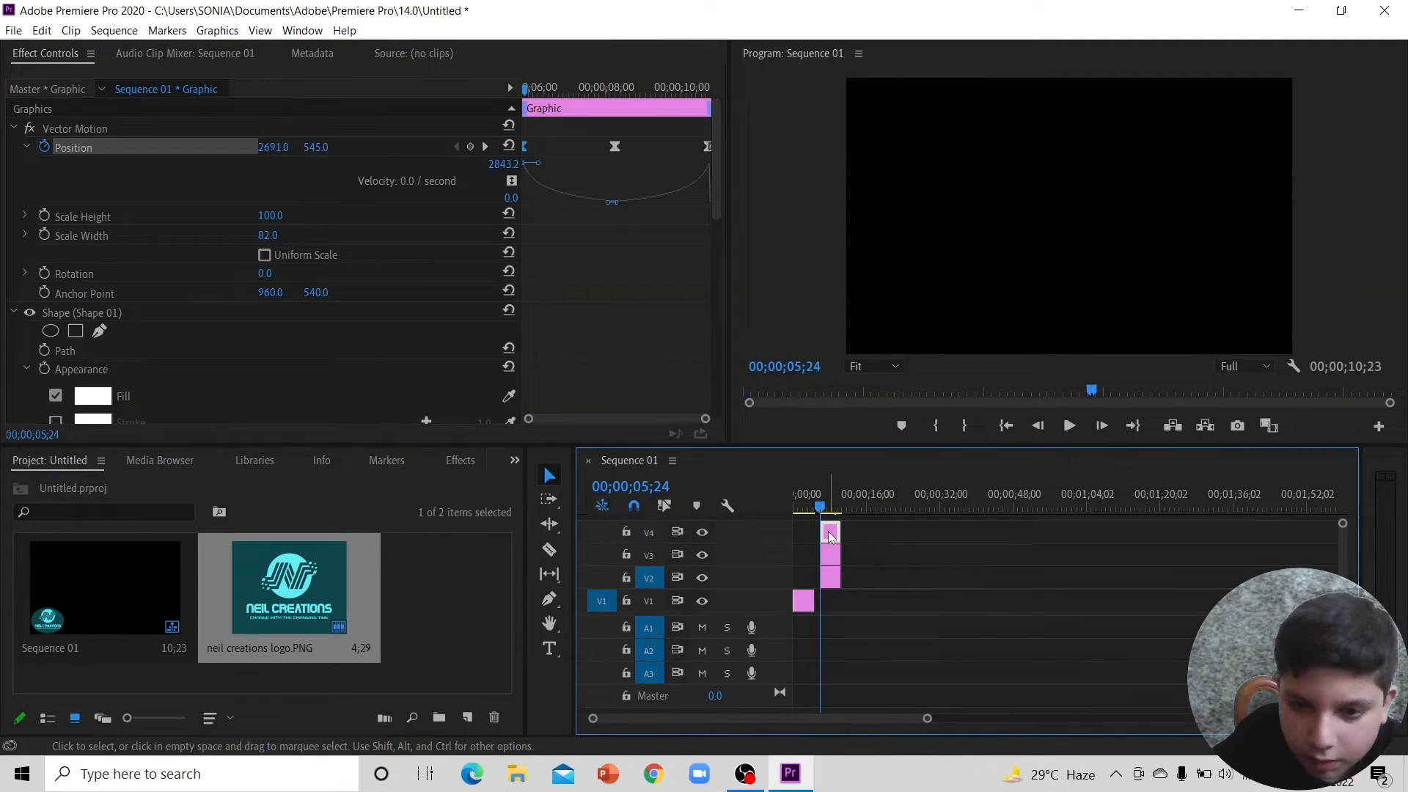
{"action": "left_click", "coordinate": [830, 536]}
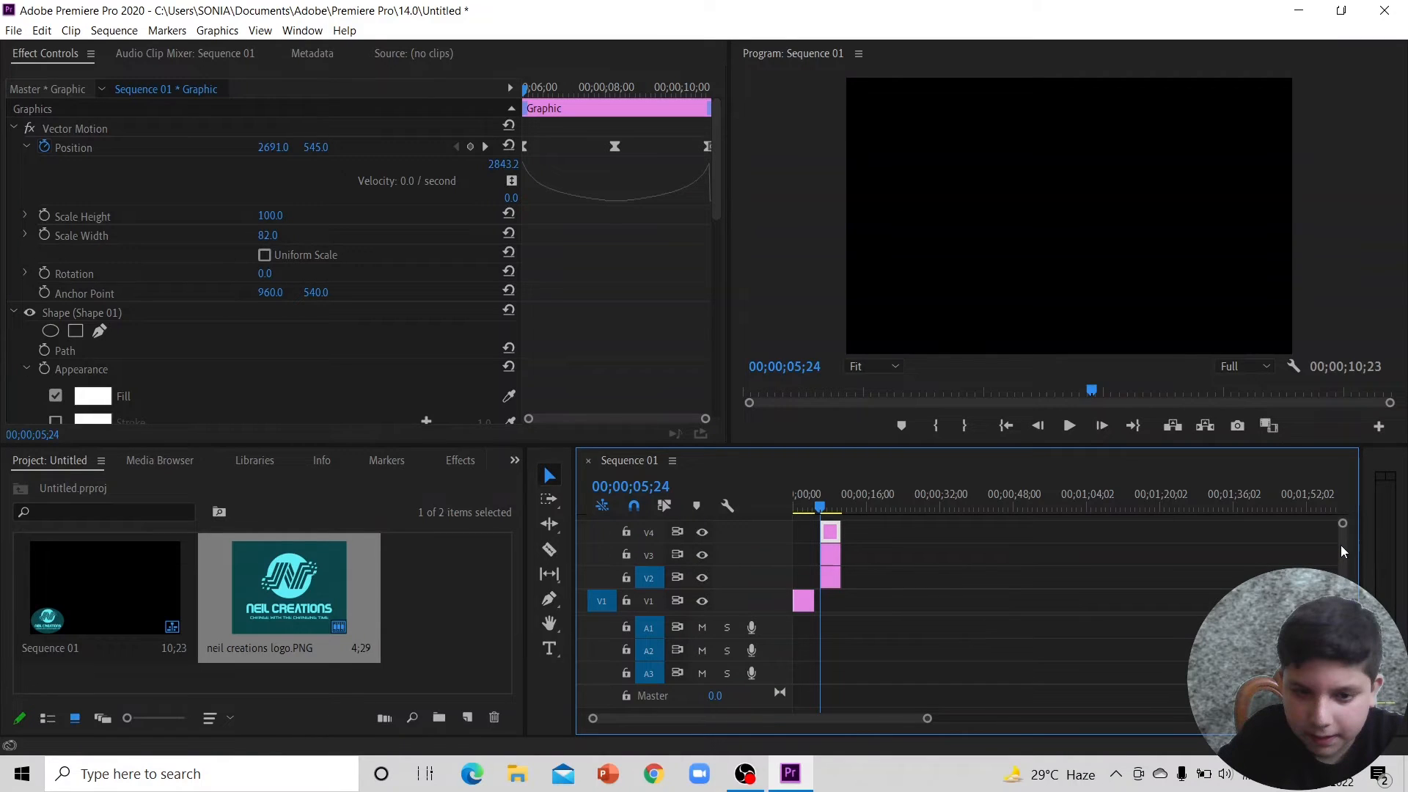
{"action": "left_click", "coordinate": [867, 504]}
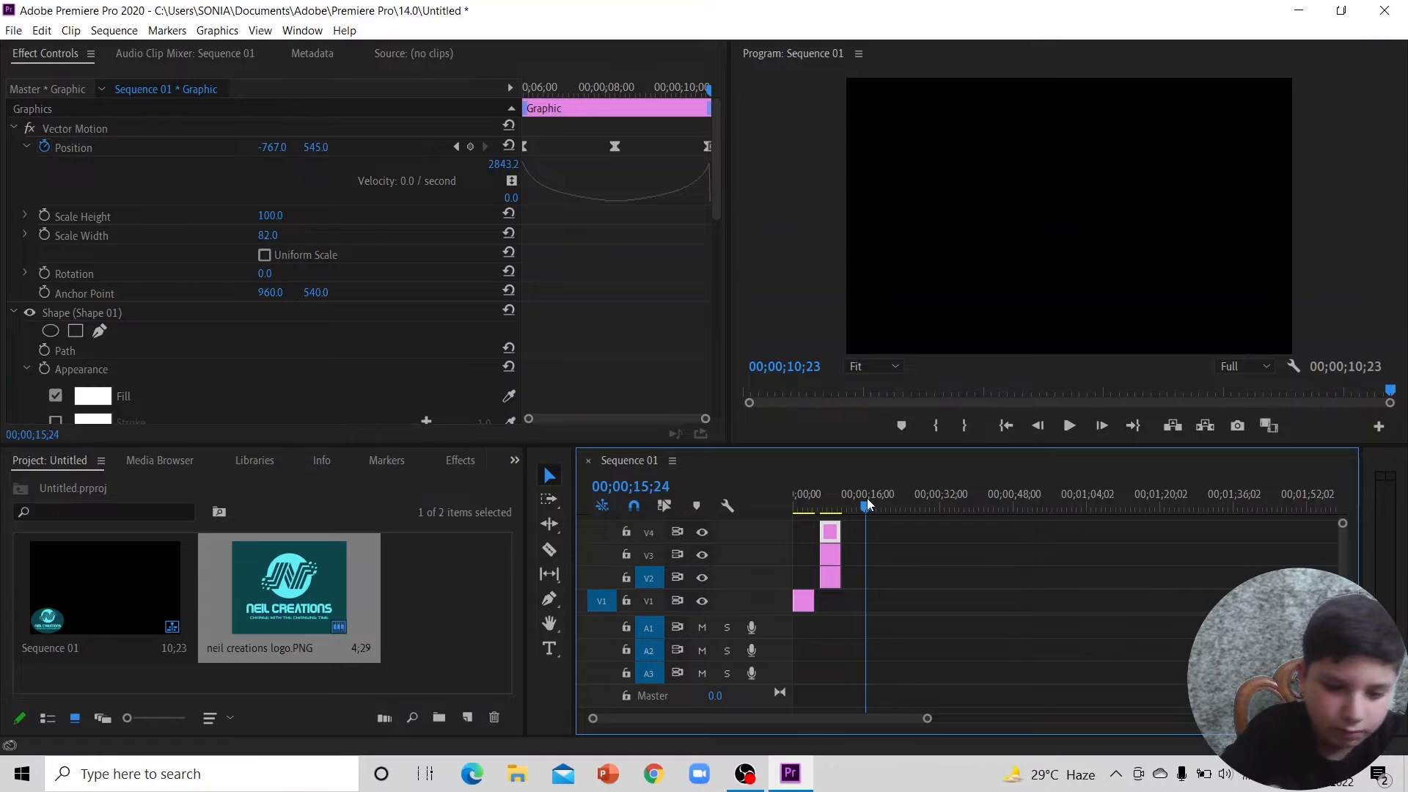
{"action": "key", "text": "ctrl+v"}
{"action": "left_click_drag", "start_coordinate": [876, 577], "coordinate": [830, 521]}
{"action": "left_click", "coordinate": [826, 506]}
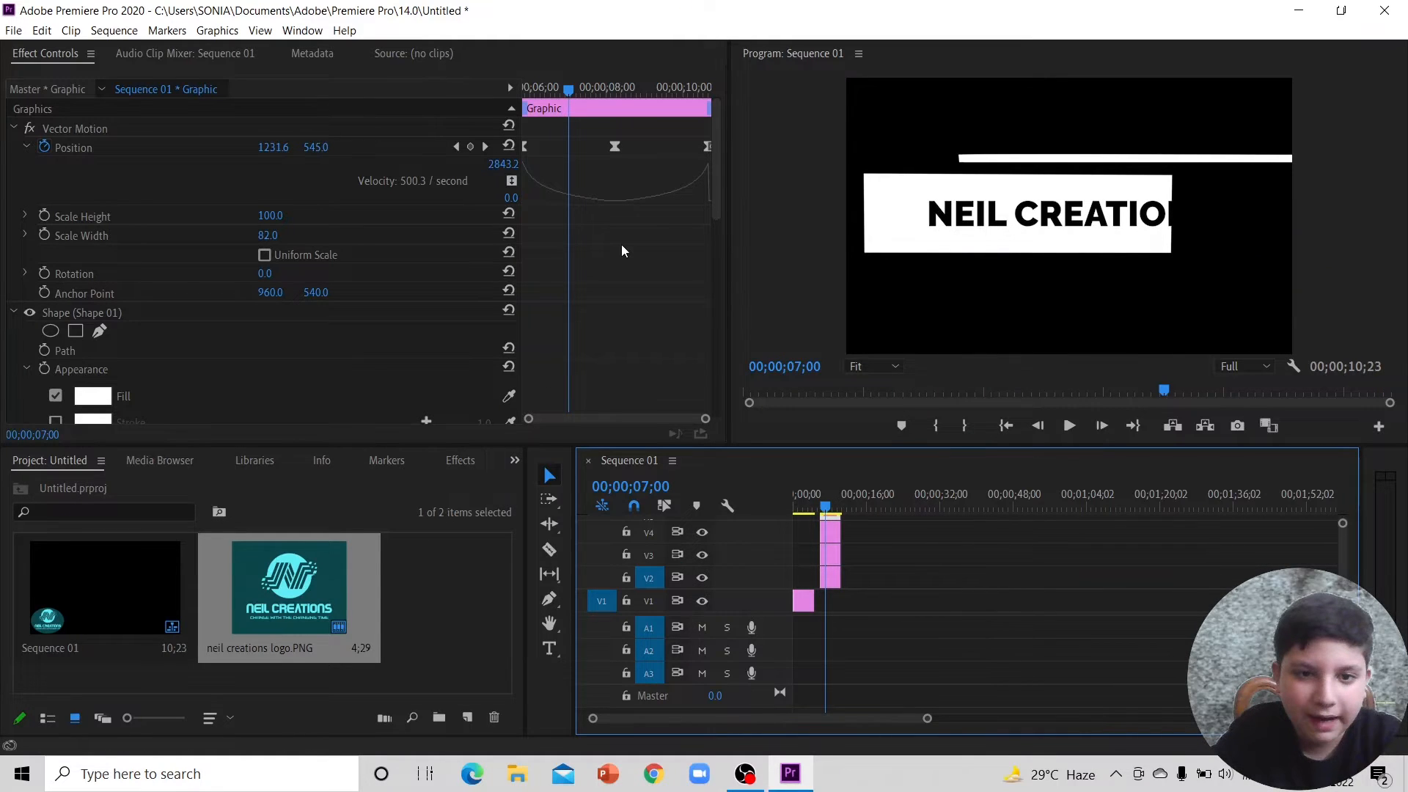
Step: Set the copied bar's vertical position to 1043 at 00;00;05;25 and at the middle position keyframe
{"action": "left_click", "coordinate": [454, 147]}
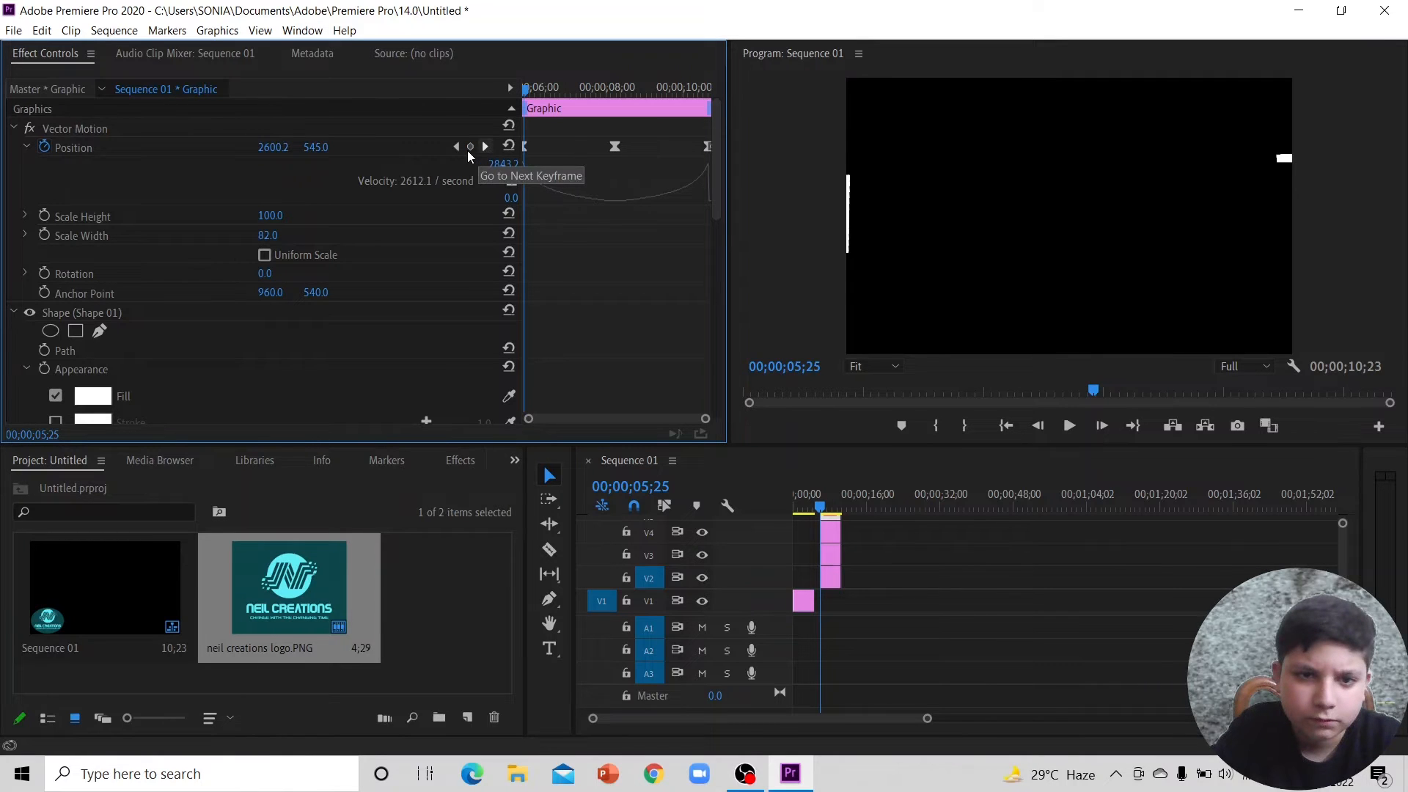
{"action": "left_click_drag", "start_coordinate": [316, 147], "coordinate": [681, 147]}
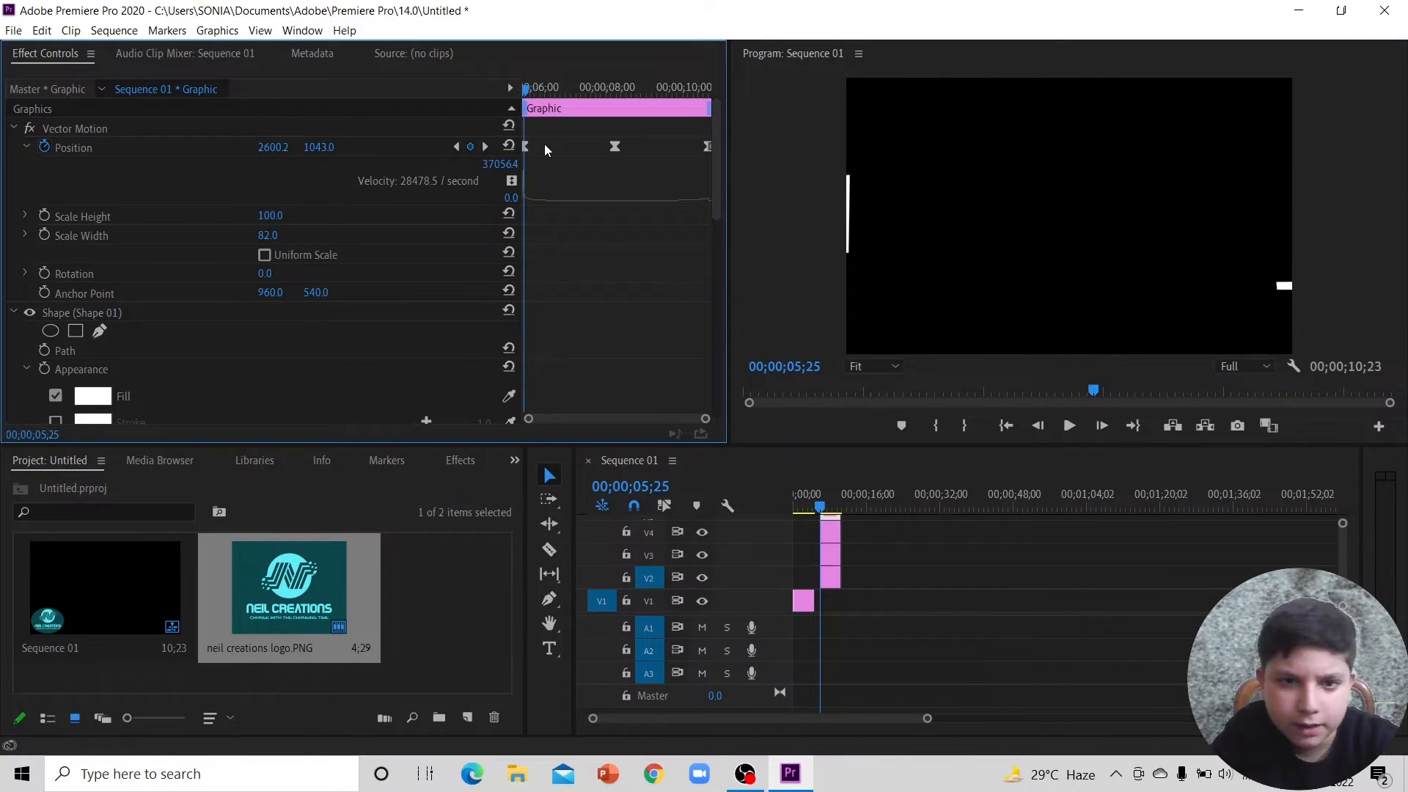
{"action": "left_click", "coordinate": [485, 148]}
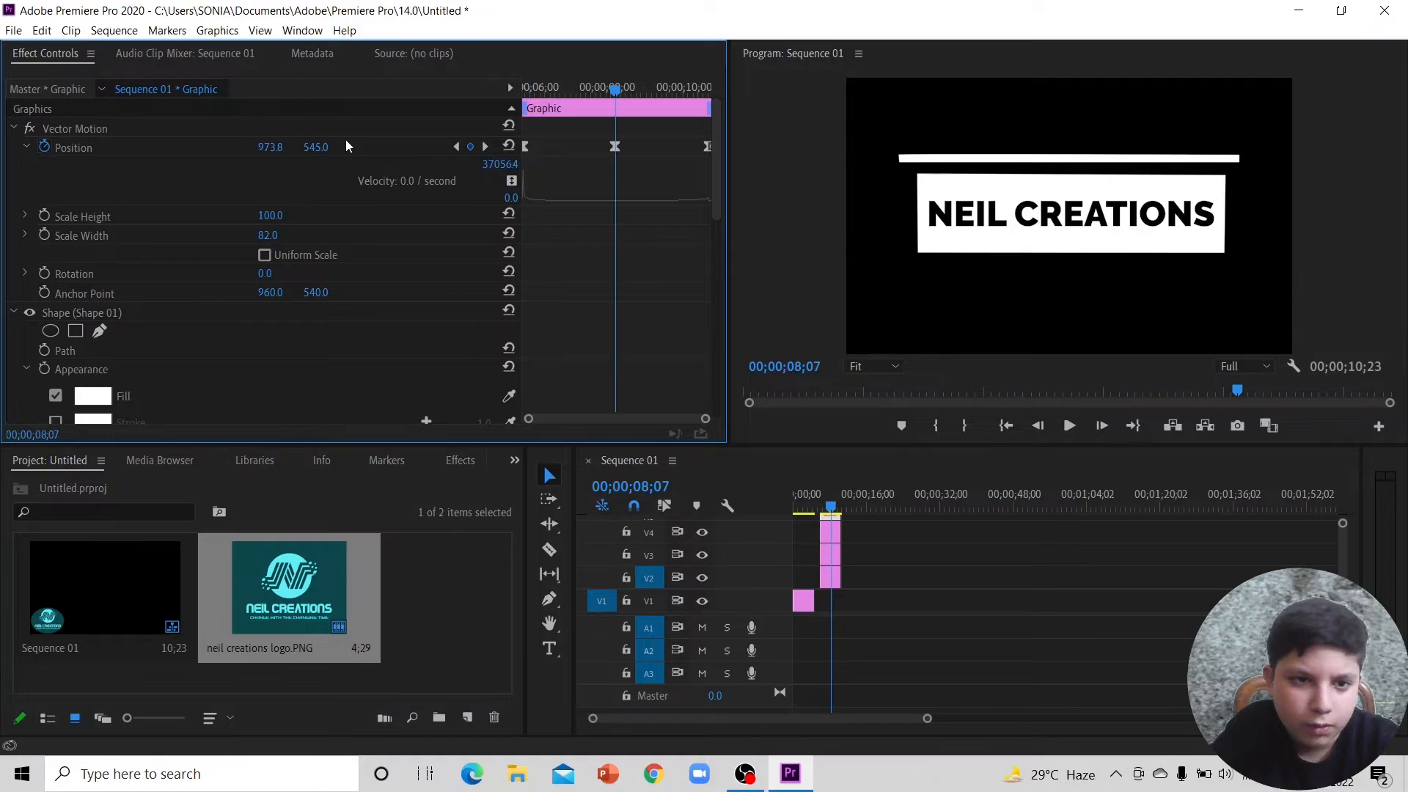
{"action": "left_click", "coordinate": [323, 146]}
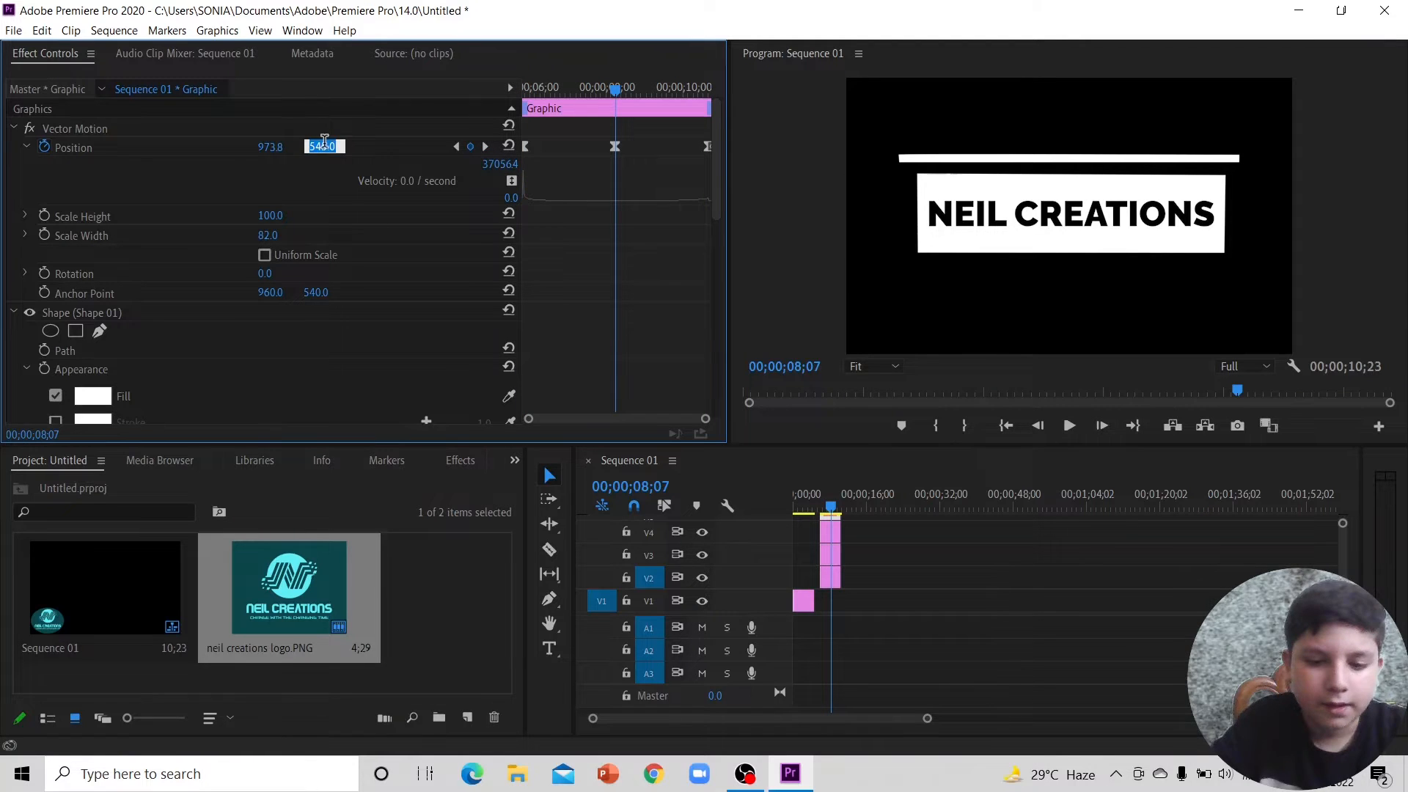
{"action": "type", "text": "1043"}
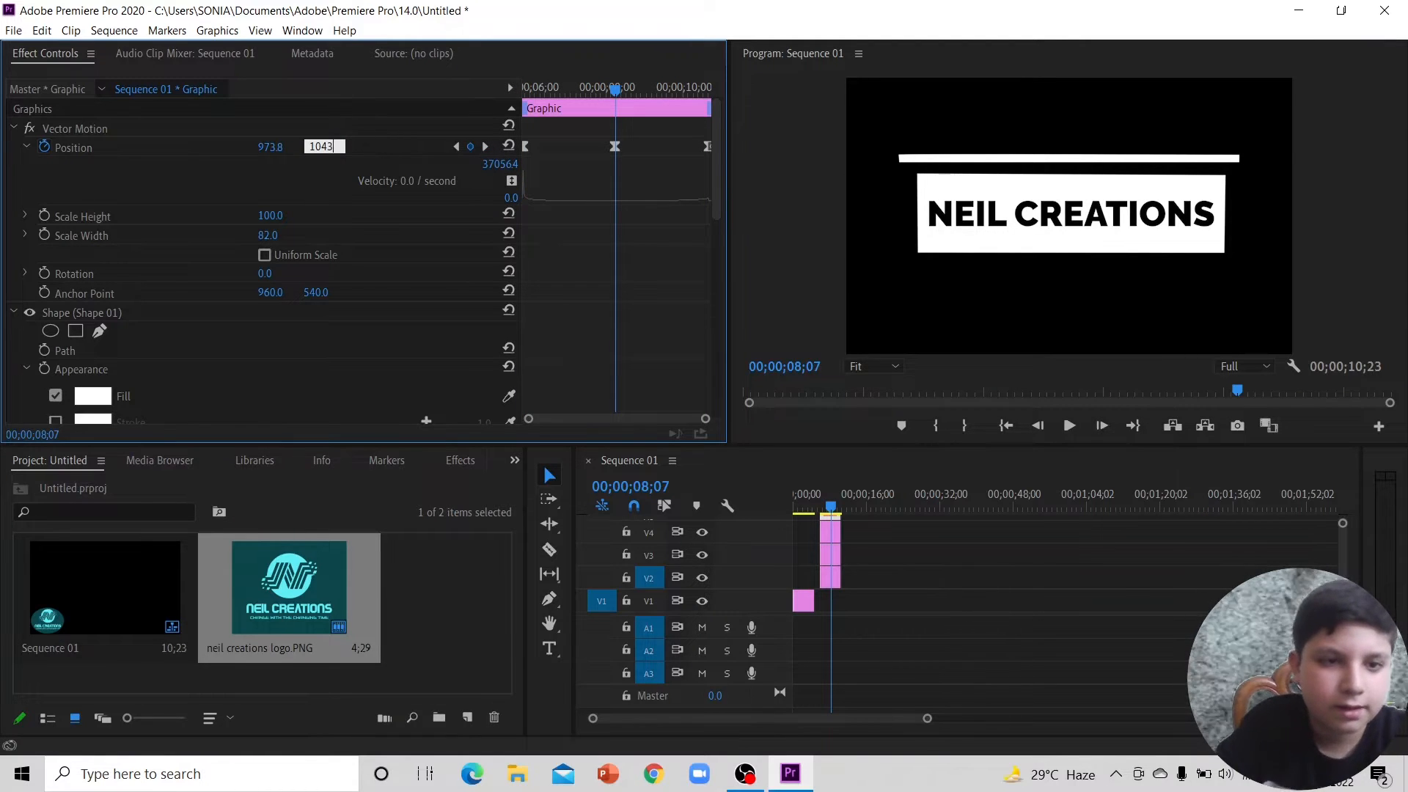
{"action": "key", "text": "Return"}
Step: Set the copied bar's vertical position to 1043 at the last keyframe and preview the motion from the text section's start
{"action": "left_click", "coordinate": [485, 146]}
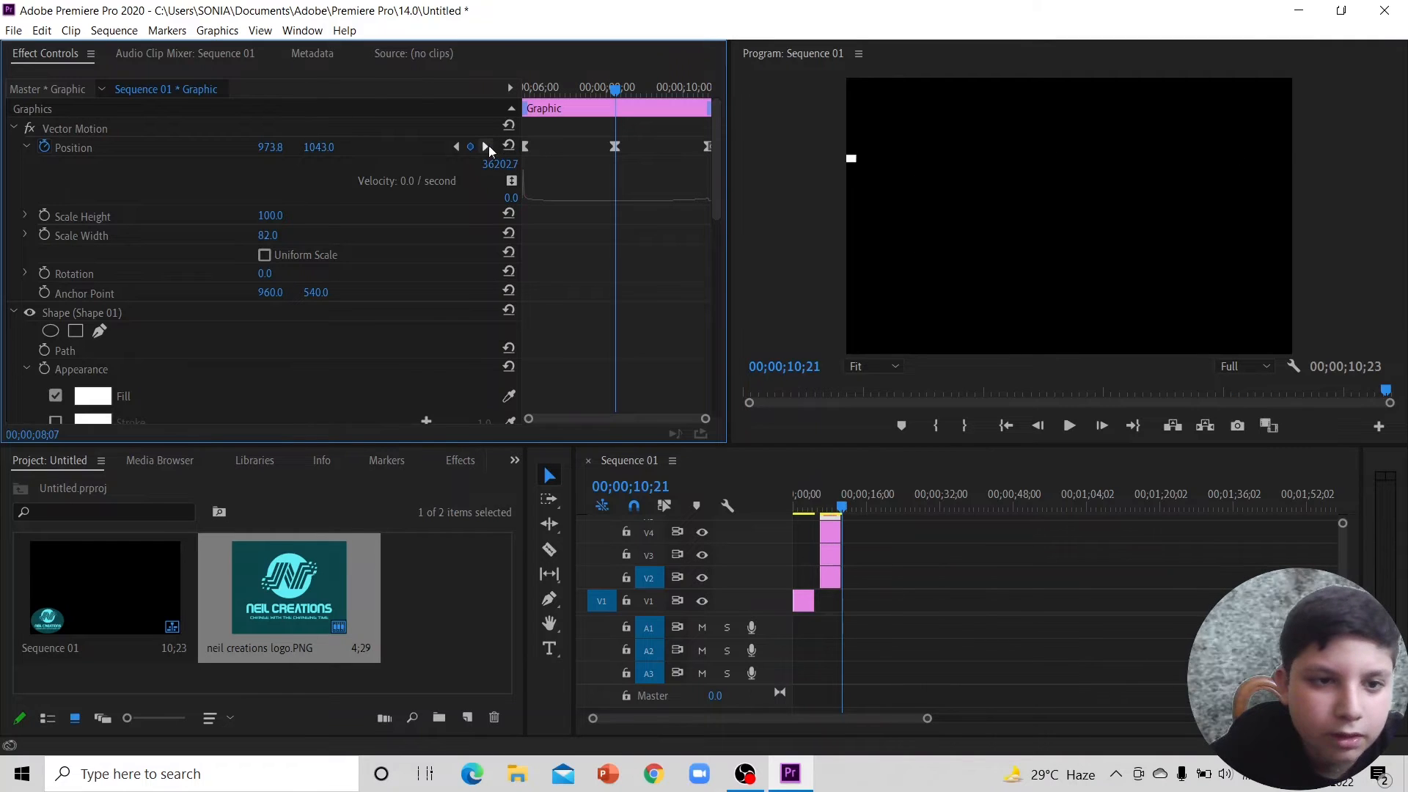
{"action": "left_click", "coordinate": [319, 148]}
{"action": "type", "text": "1043"}
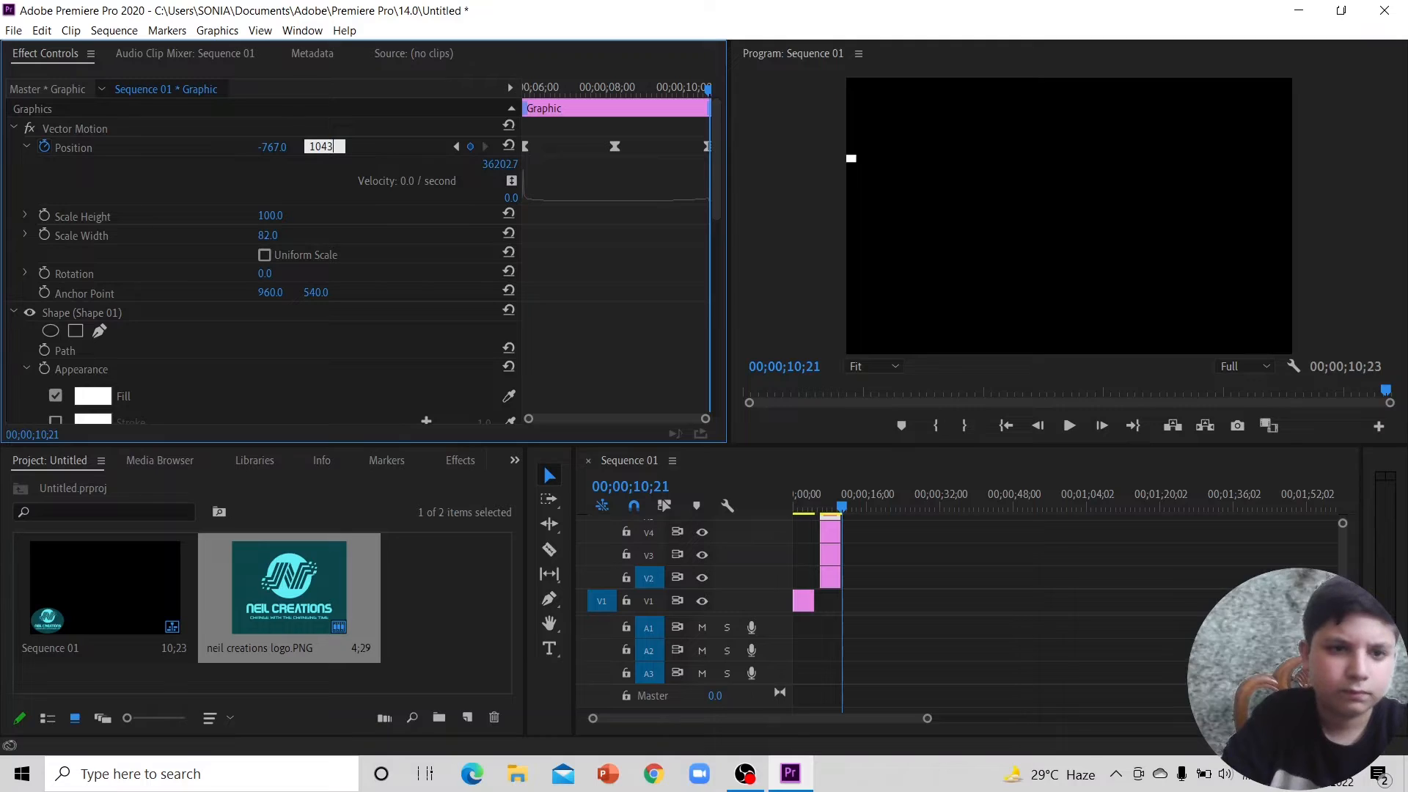
{"action": "key", "text": "Return"}
{"action": "key", "text": "Up"}
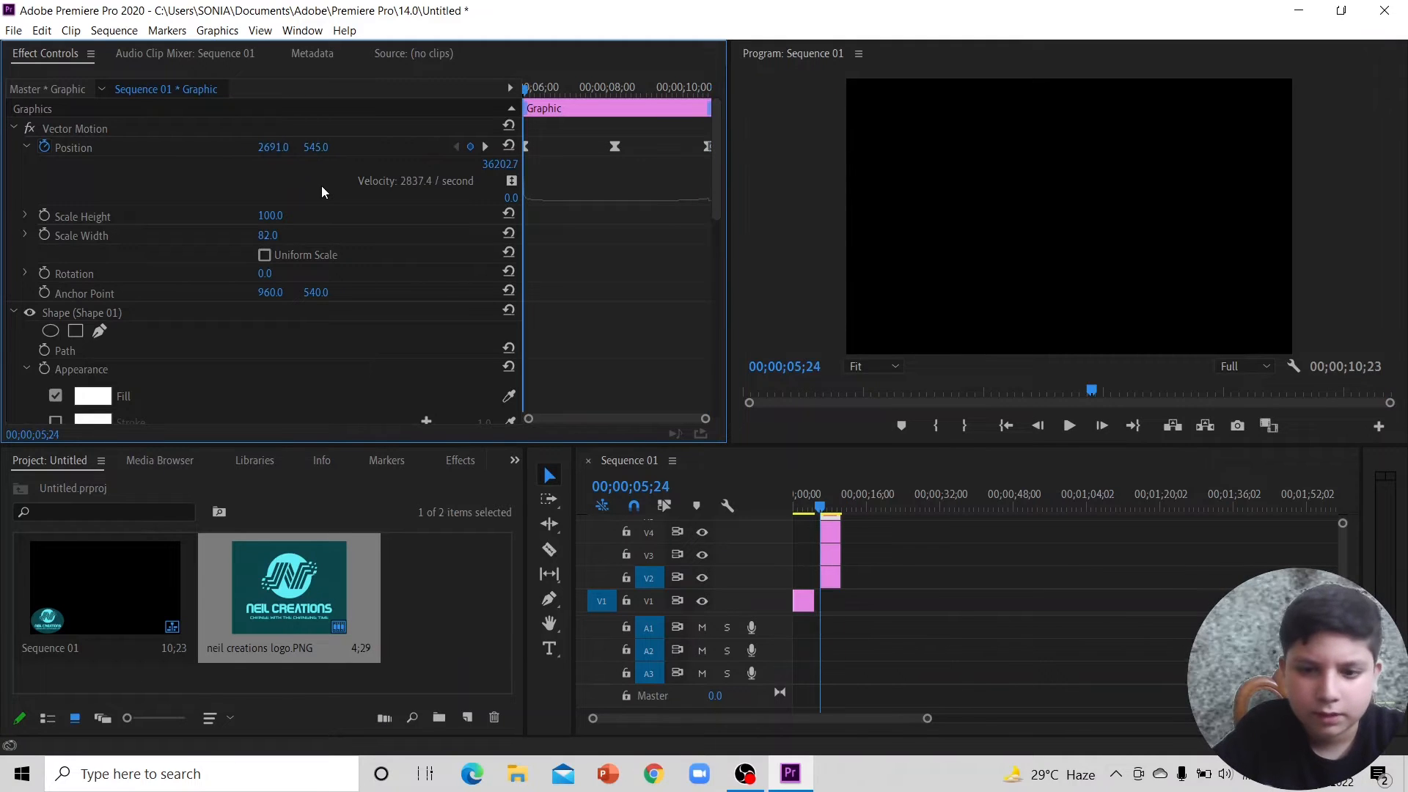
{"action": "key", "text": "space"}
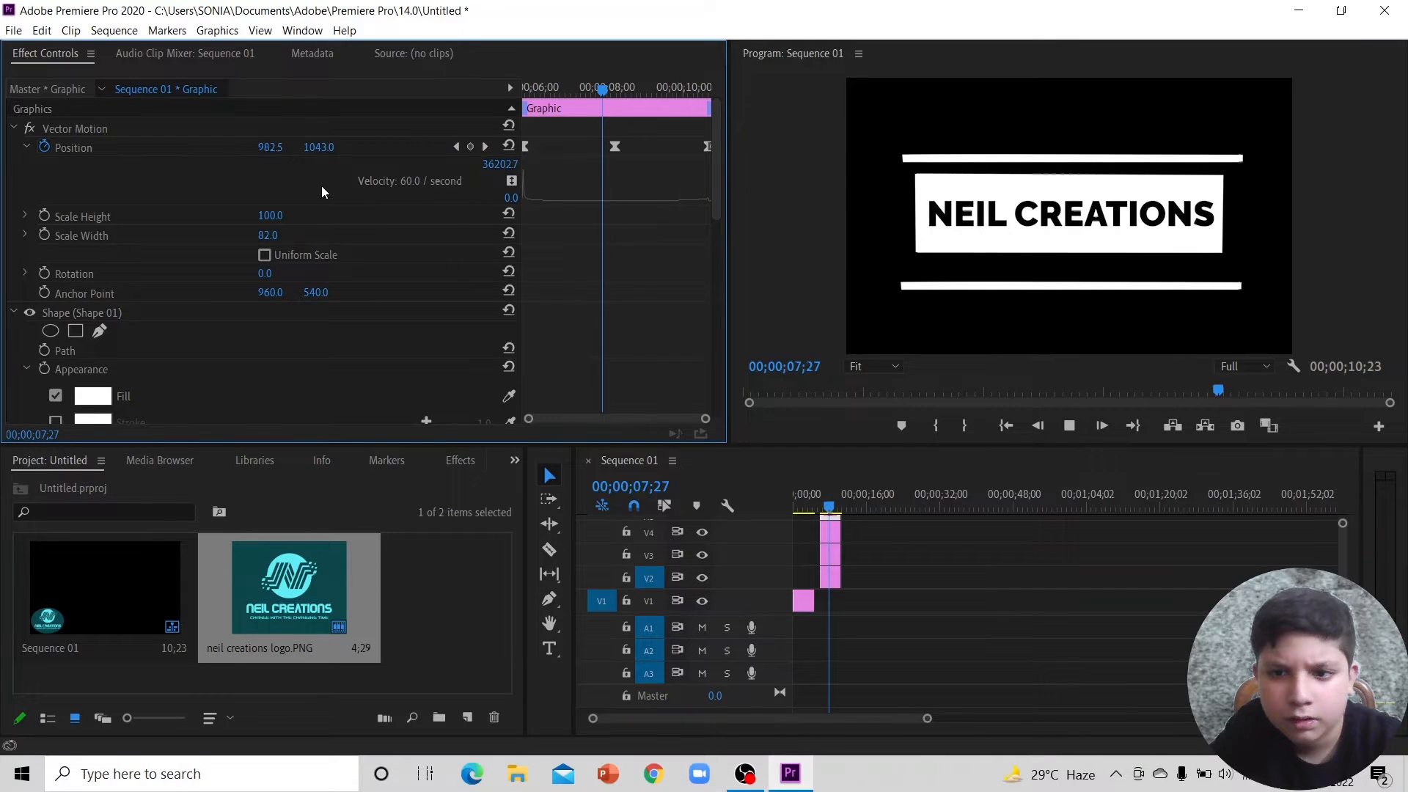
{"action": "key", "text": "space"}
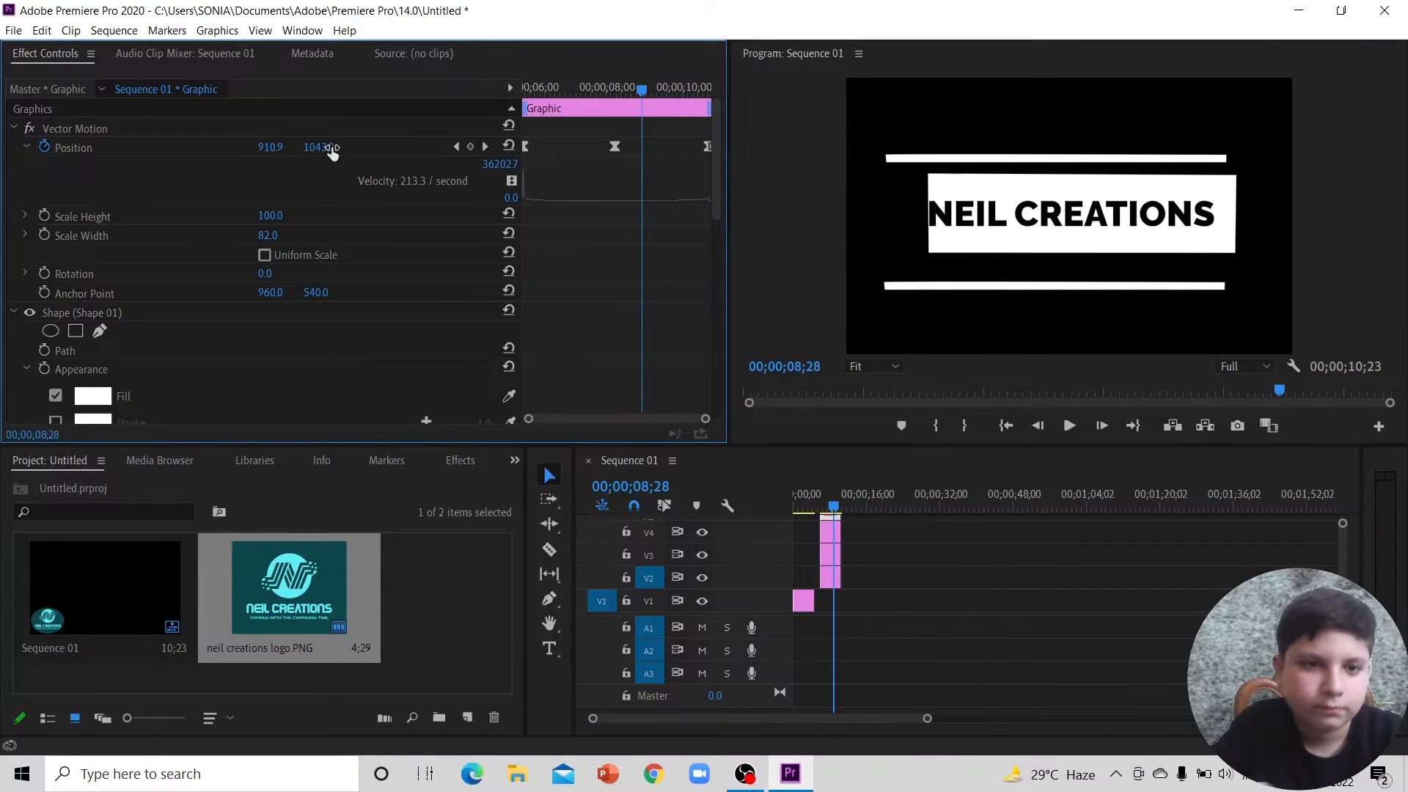
Step: Raise the lower bar by setting its vertical position to 982 at the middle keyframe and at the 00;00;05;25 keyframe
{"action": "left_click", "coordinate": [325, 146]}
{"action": "left_click", "coordinate": [416, 156]}
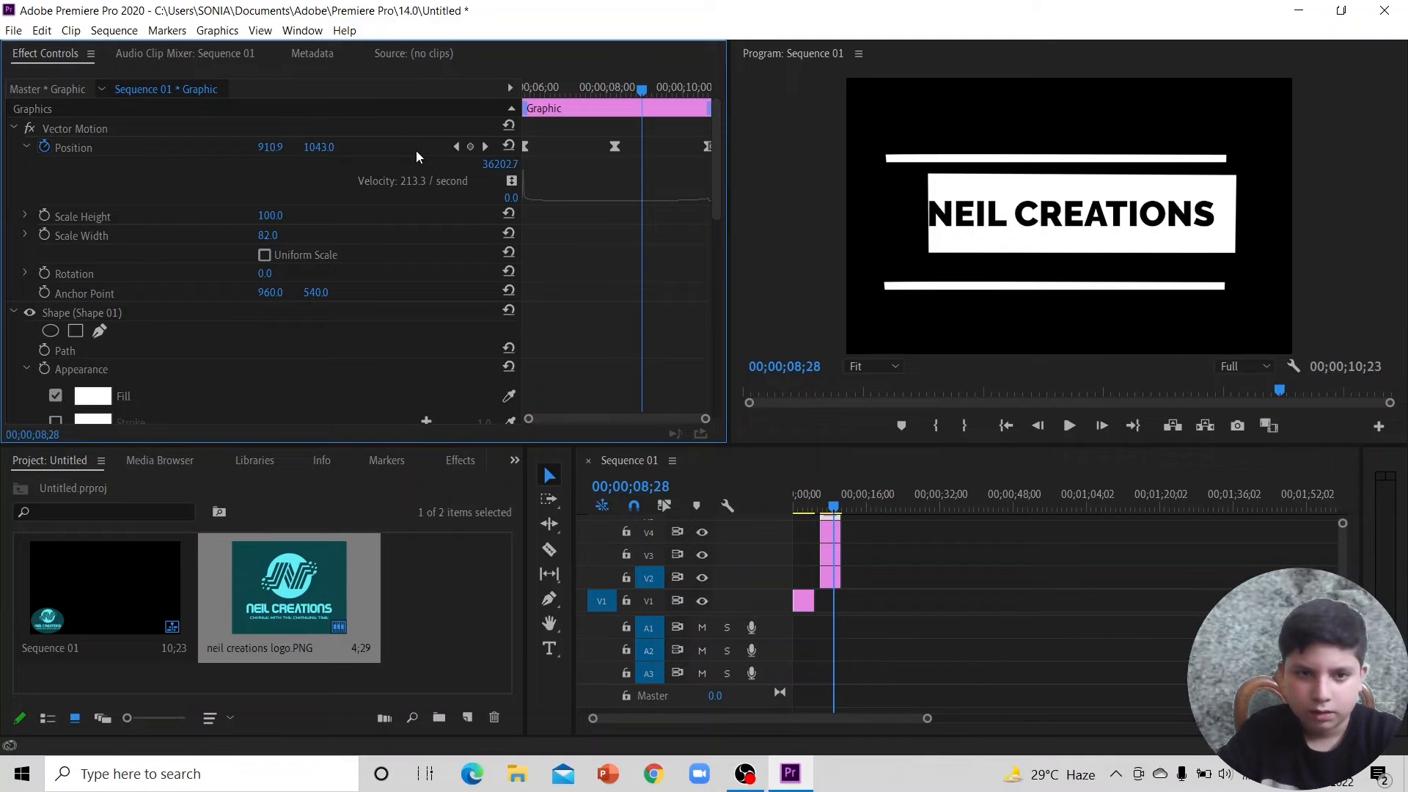
{"action": "left_click", "coordinate": [455, 147]}
{"action": "mouse_move", "coordinate": [325, 147]}
{"action": "left_mouse_down"}
{"action": "mouse_move", "coordinate": [276, 147]}
{"action": "mouse_move", "coordinate": [324, 147]}
{"action": "left_mouse_up"}
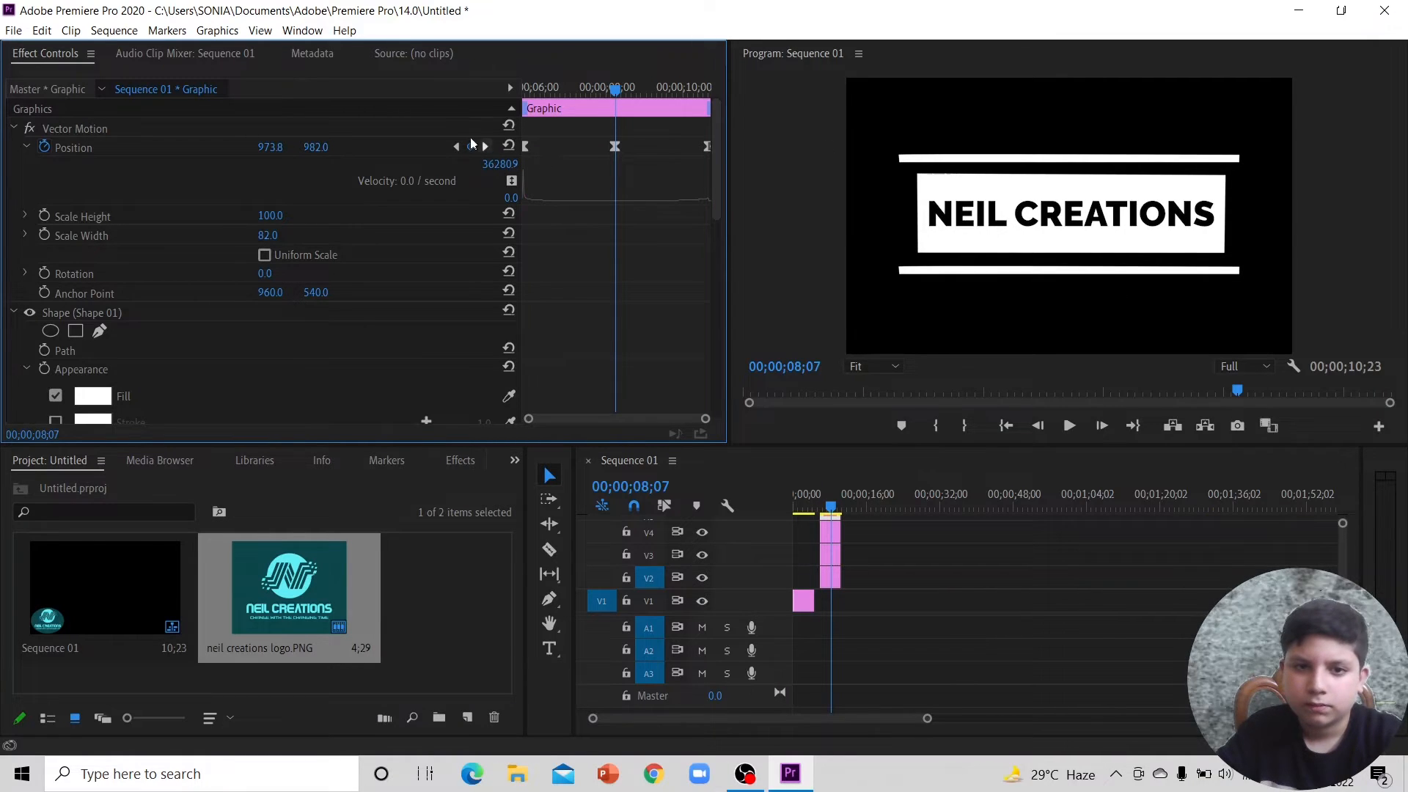
{"action": "left_click", "coordinate": [456, 147]}
{"action": "left_click", "coordinate": [324, 146]}
{"action": "type", "text": "982"}
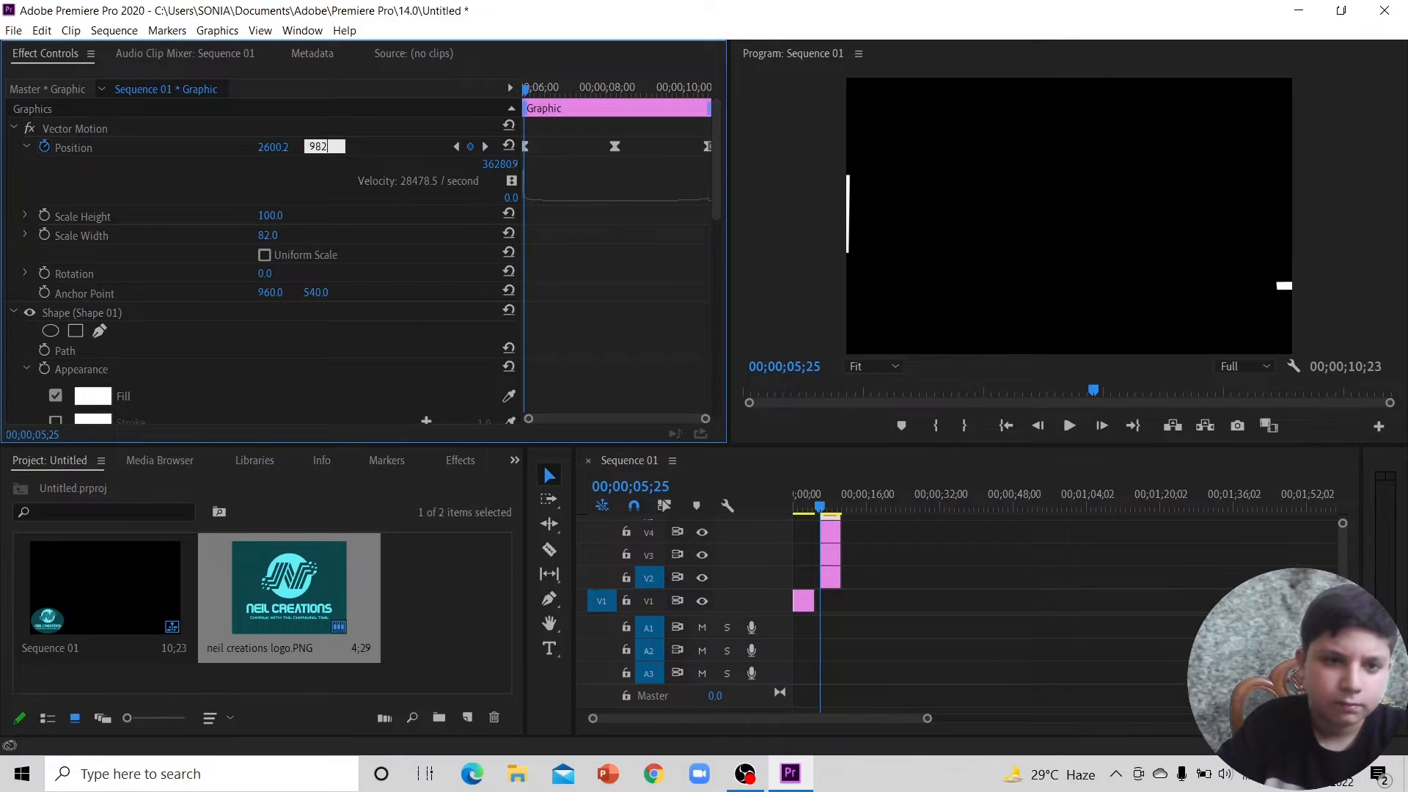
{"action": "left_click", "coordinate": [707, 145]}
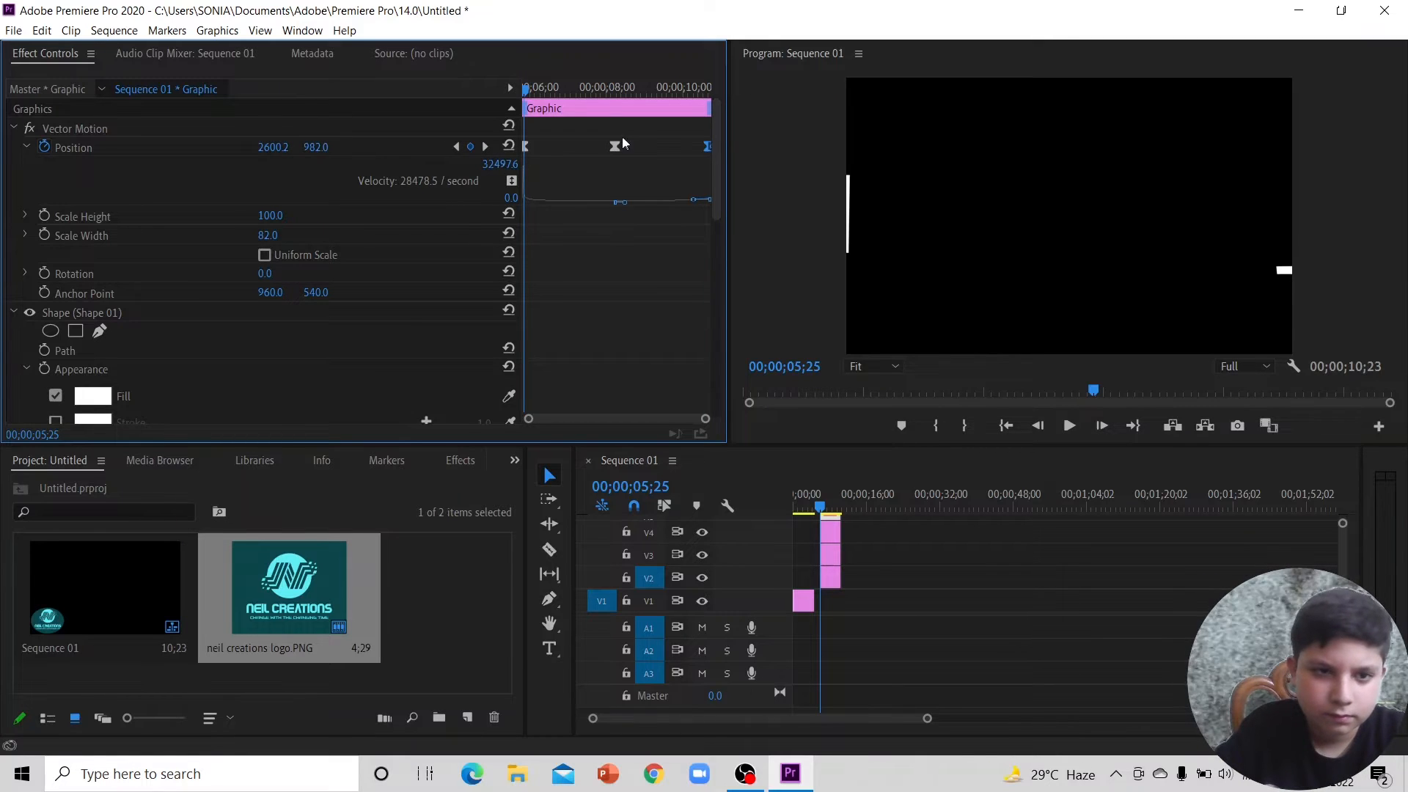
Step: Set the lower bar's vertical position to 982 at the last keyframe and play the text section
{"action": "left_click", "coordinate": [485, 147]}
{"action": "left_click", "coordinate": [485, 147]}
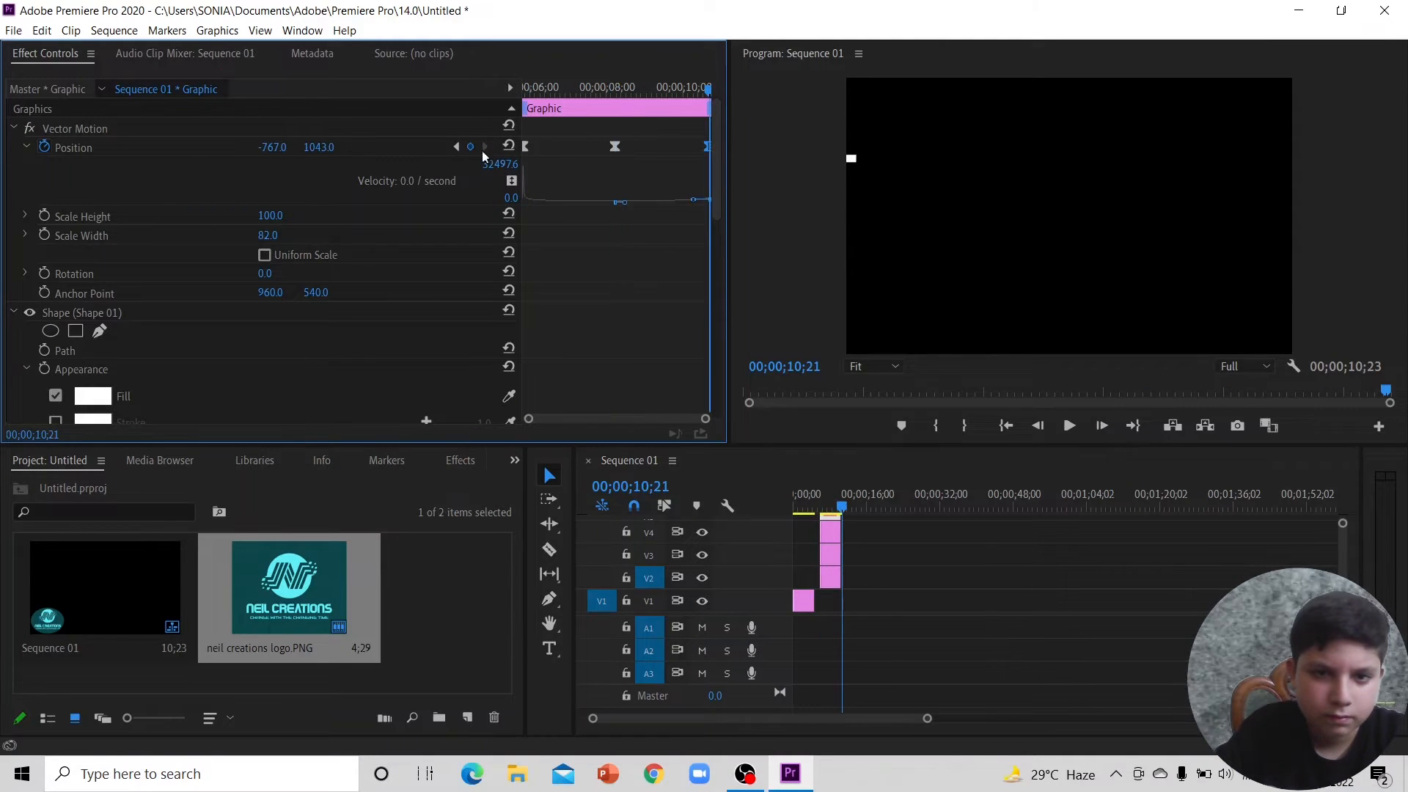
{"action": "left_click", "coordinate": [323, 144]}
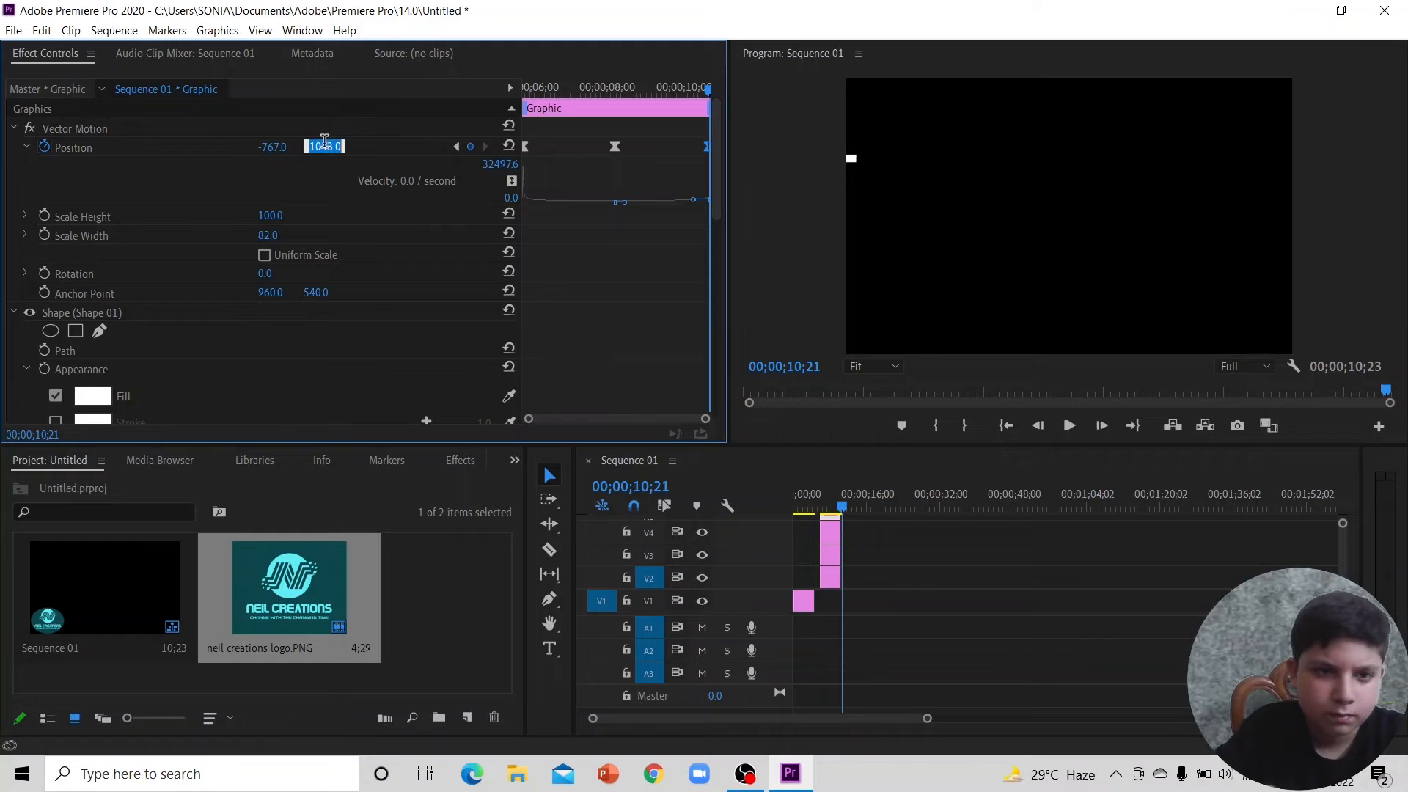
{"action": "type", "text": "982"}
{"action": "key", "text": "Return"}
{"action": "key", "text": "Up"}
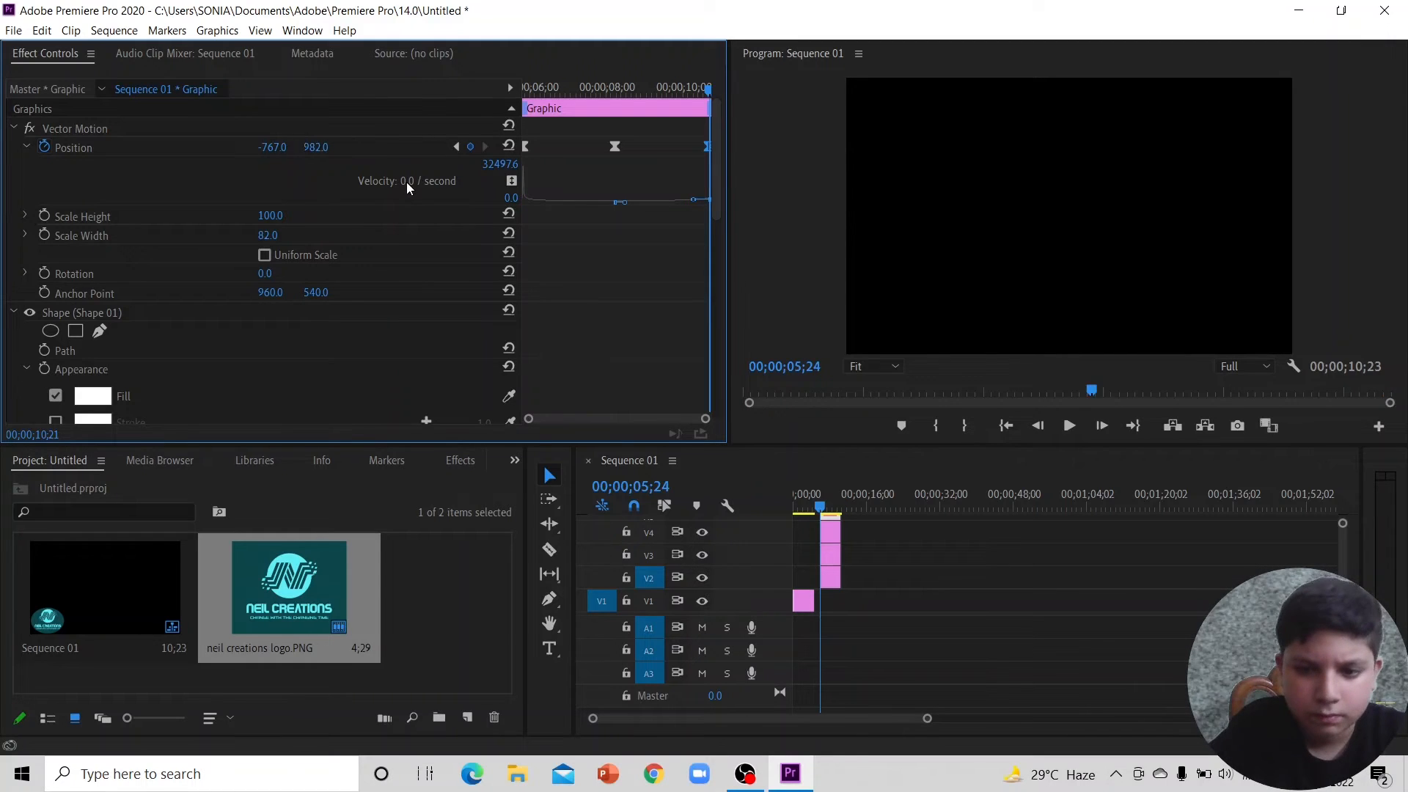
{"action": "key", "text": "space"}
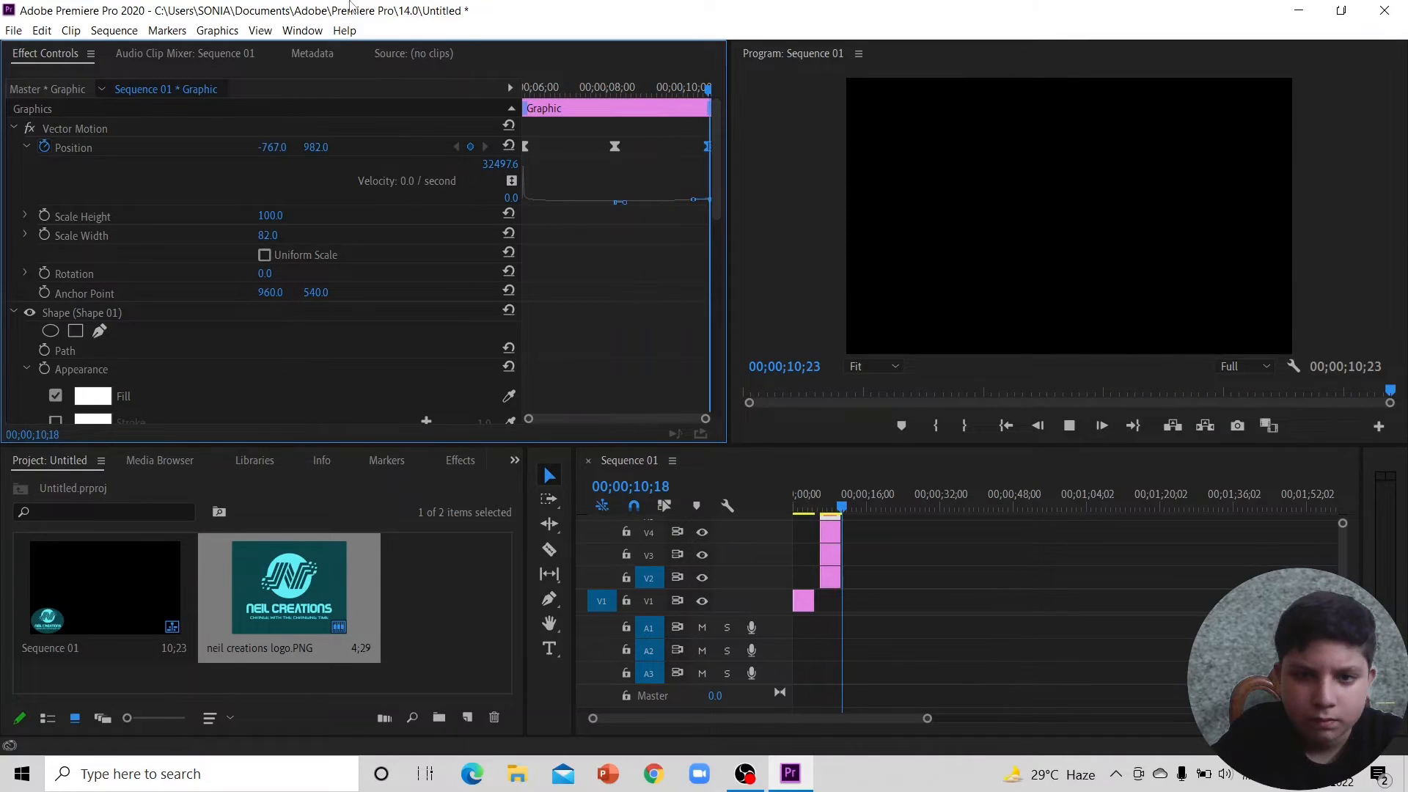
{"action": "left_click", "coordinate": [660, 325]}
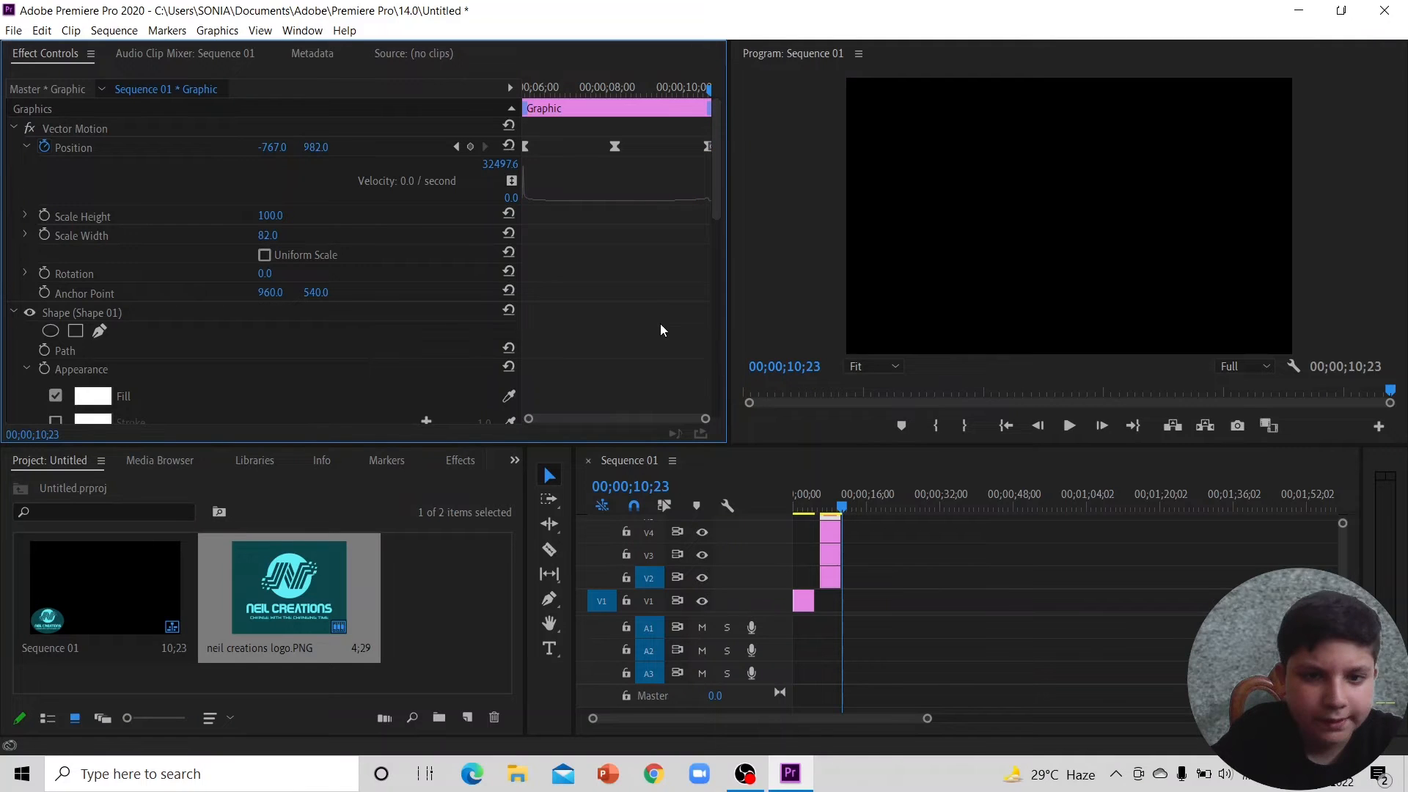
Step: Steepen the lower bar's exit by raising the last position keyframe's incoming velocity, and preview the result
{"action": "left_click_drag", "start_coordinate": [631, 94], "coordinate": [618, 170]}
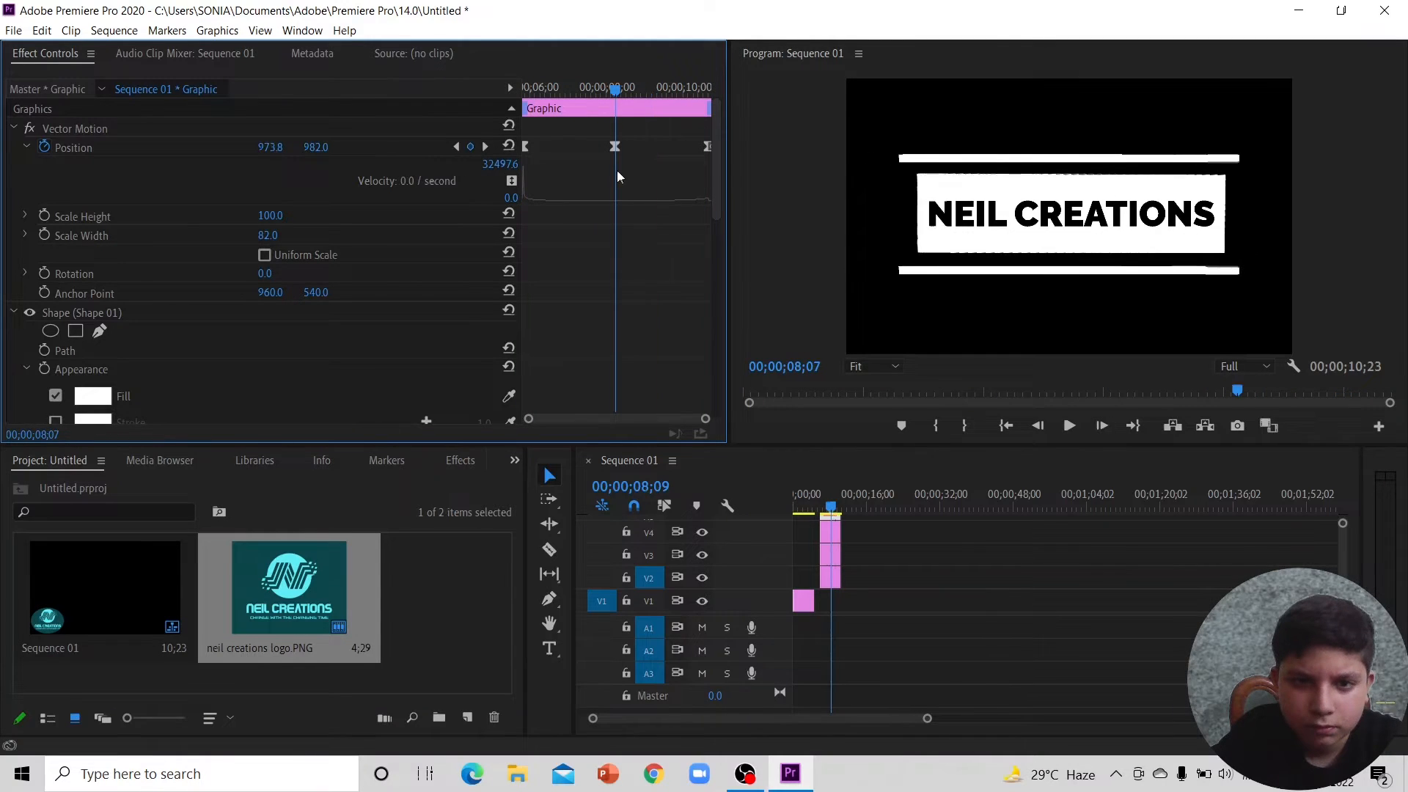
{"action": "left_click", "coordinate": [615, 152]}
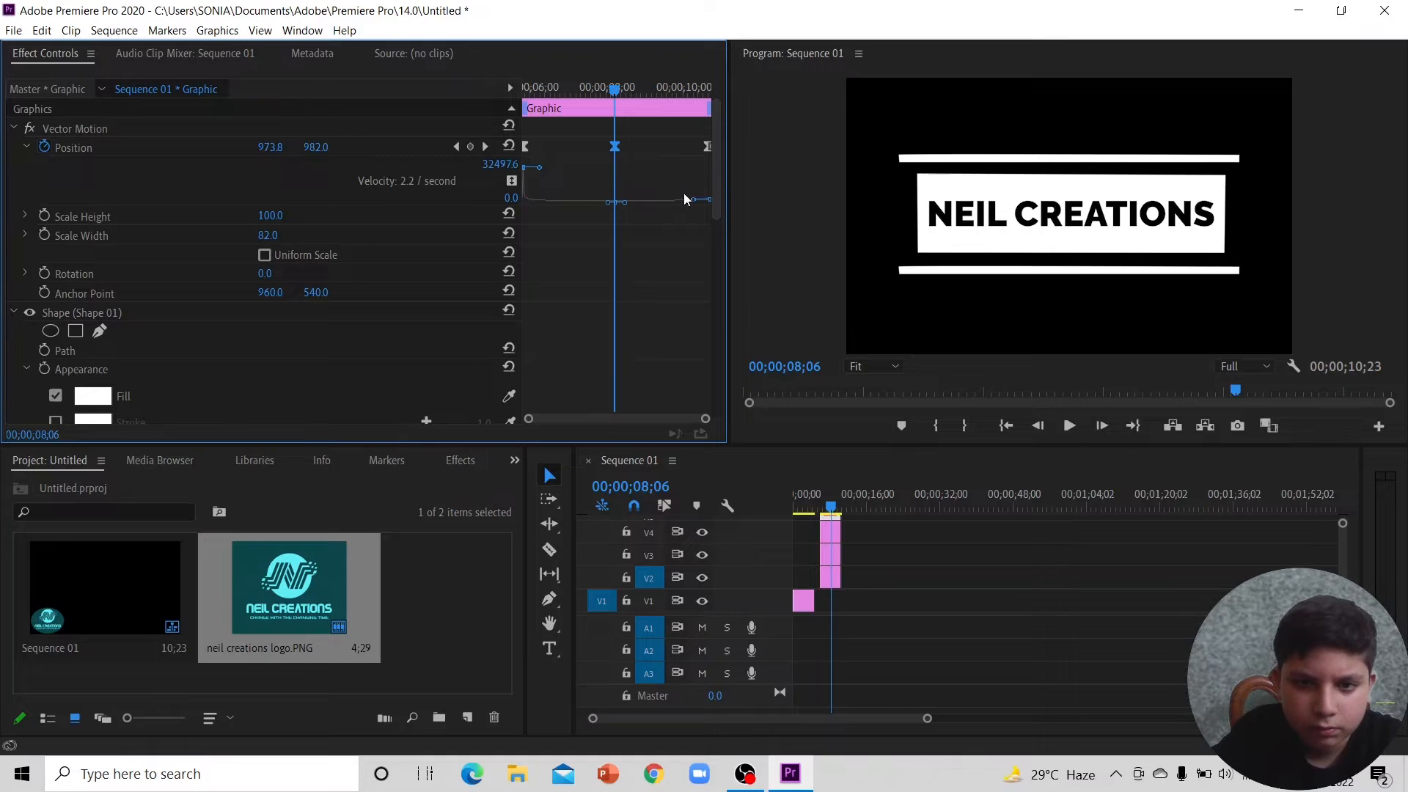
{"action": "left_click", "coordinate": [484, 147]}
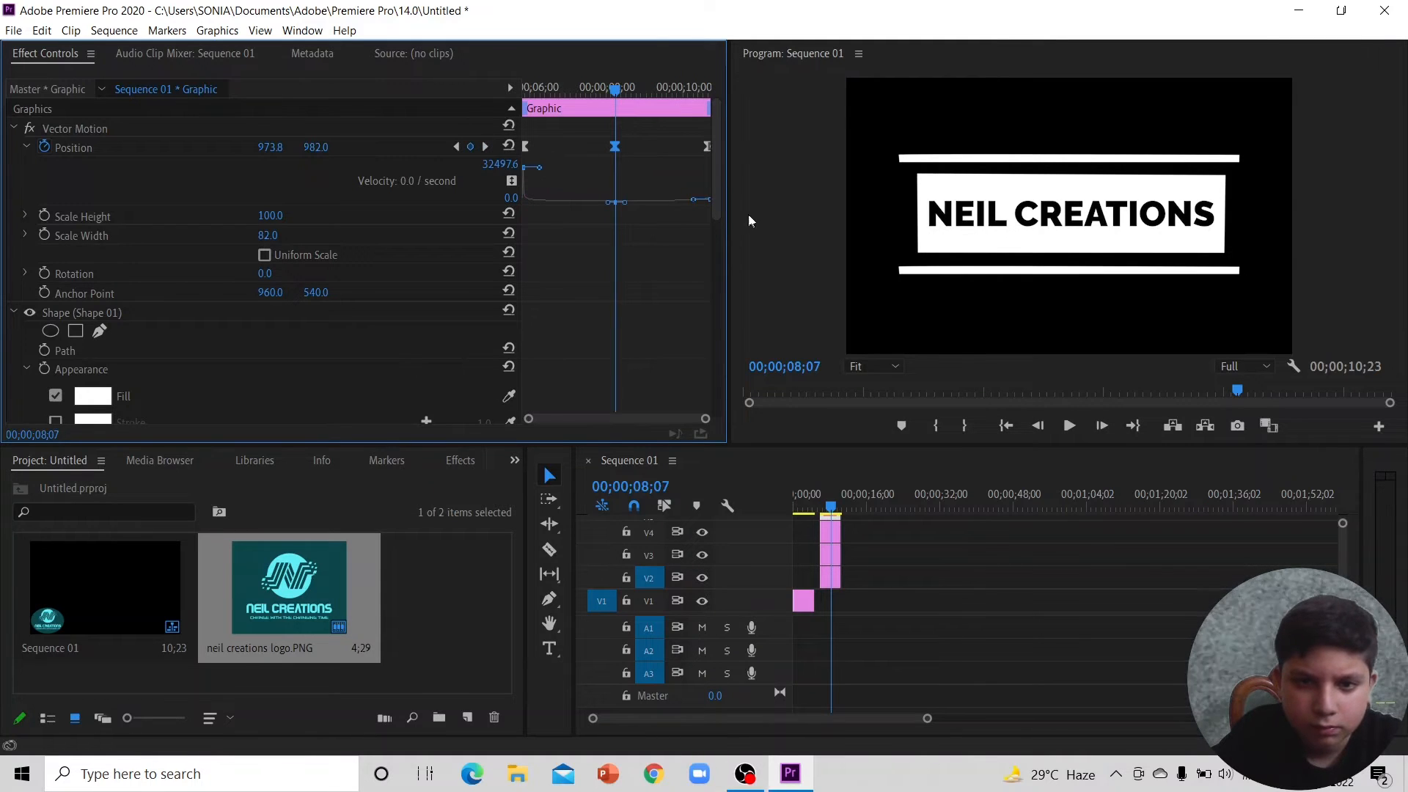
{"action": "left_click", "coordinate": [485, 147]}
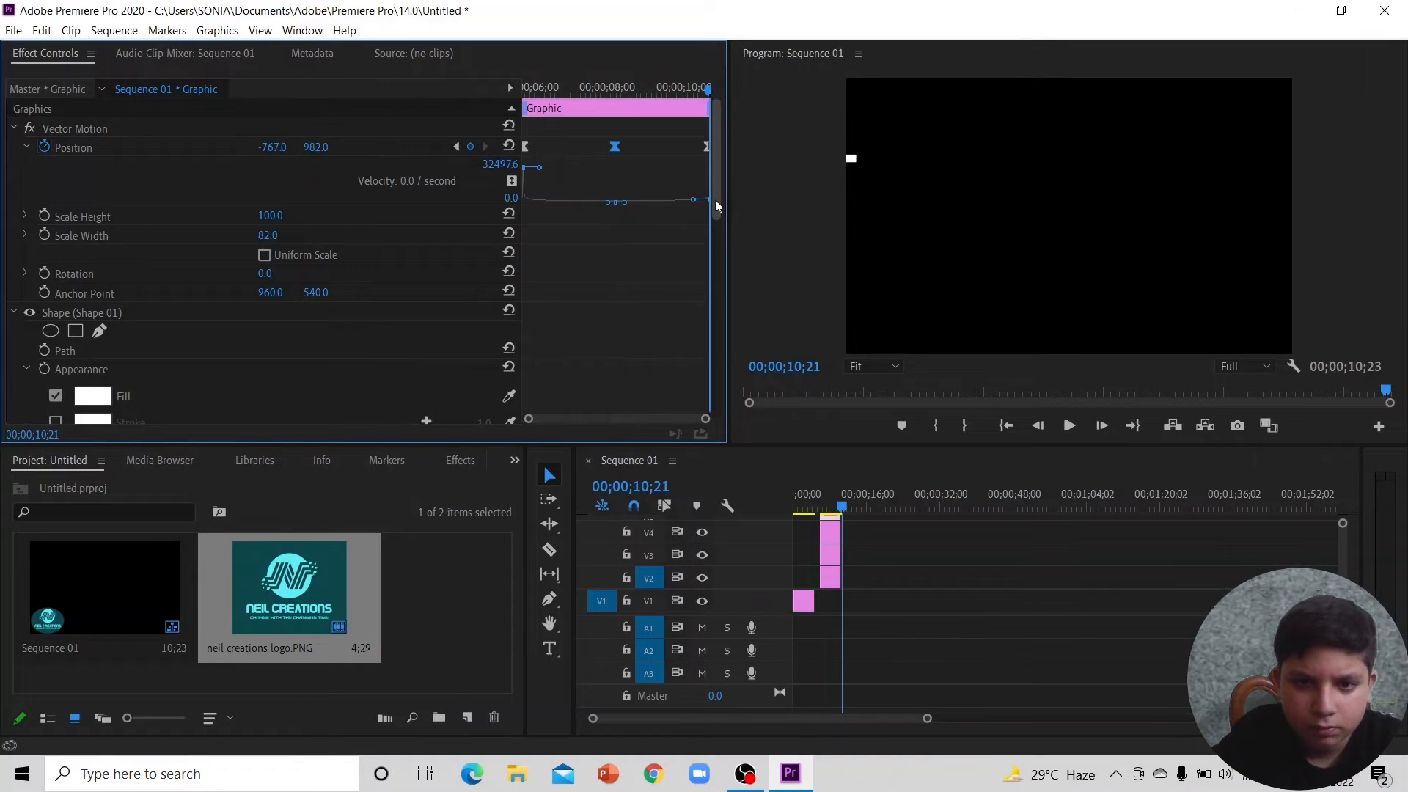
{"action": "left_click", "coordinate": [695, 201]}
{"action": "left_click_drag", "start_coordinate": [693, 145], "coordinate": [685, 223]}
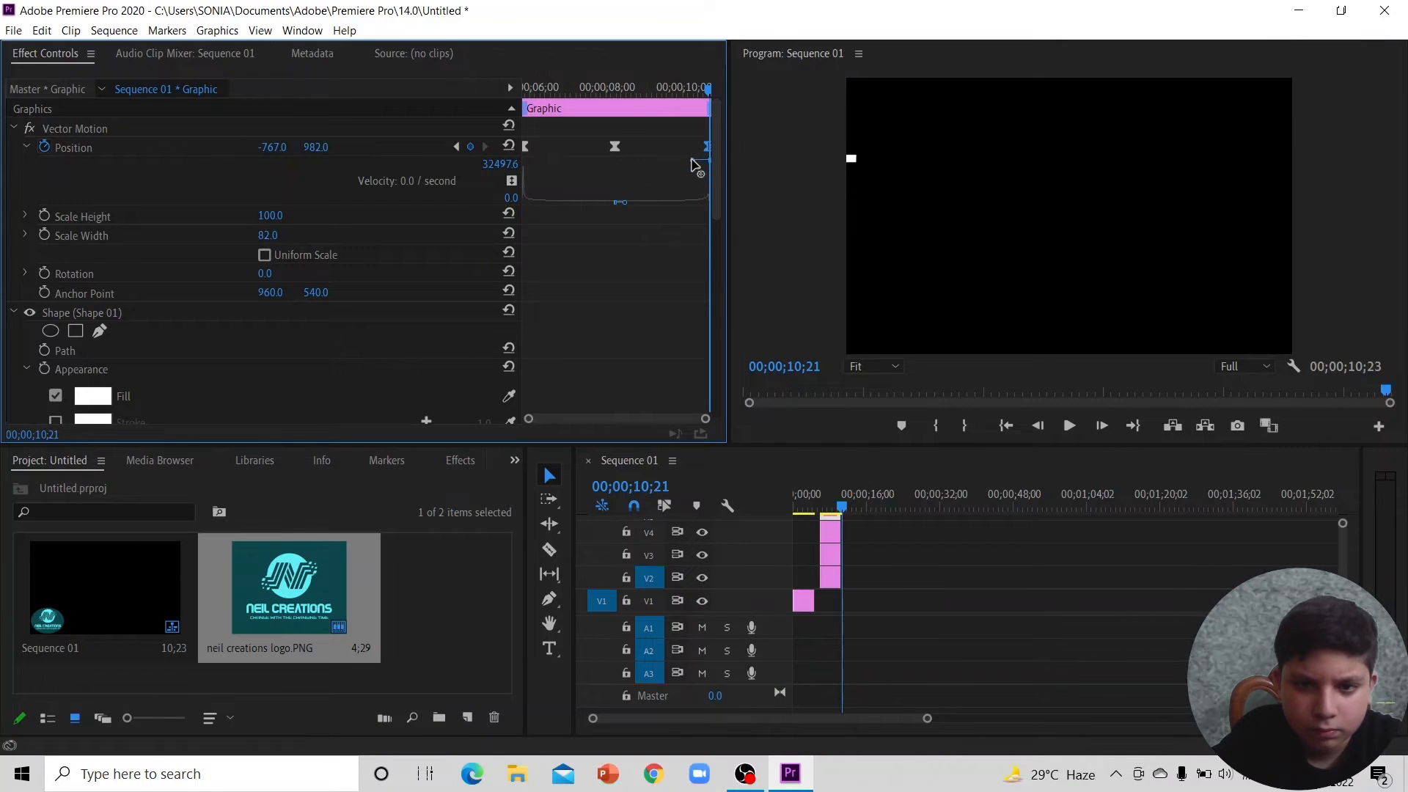
{"action": "key", "text": "Up"}
{"action": "key", "text": "space"}
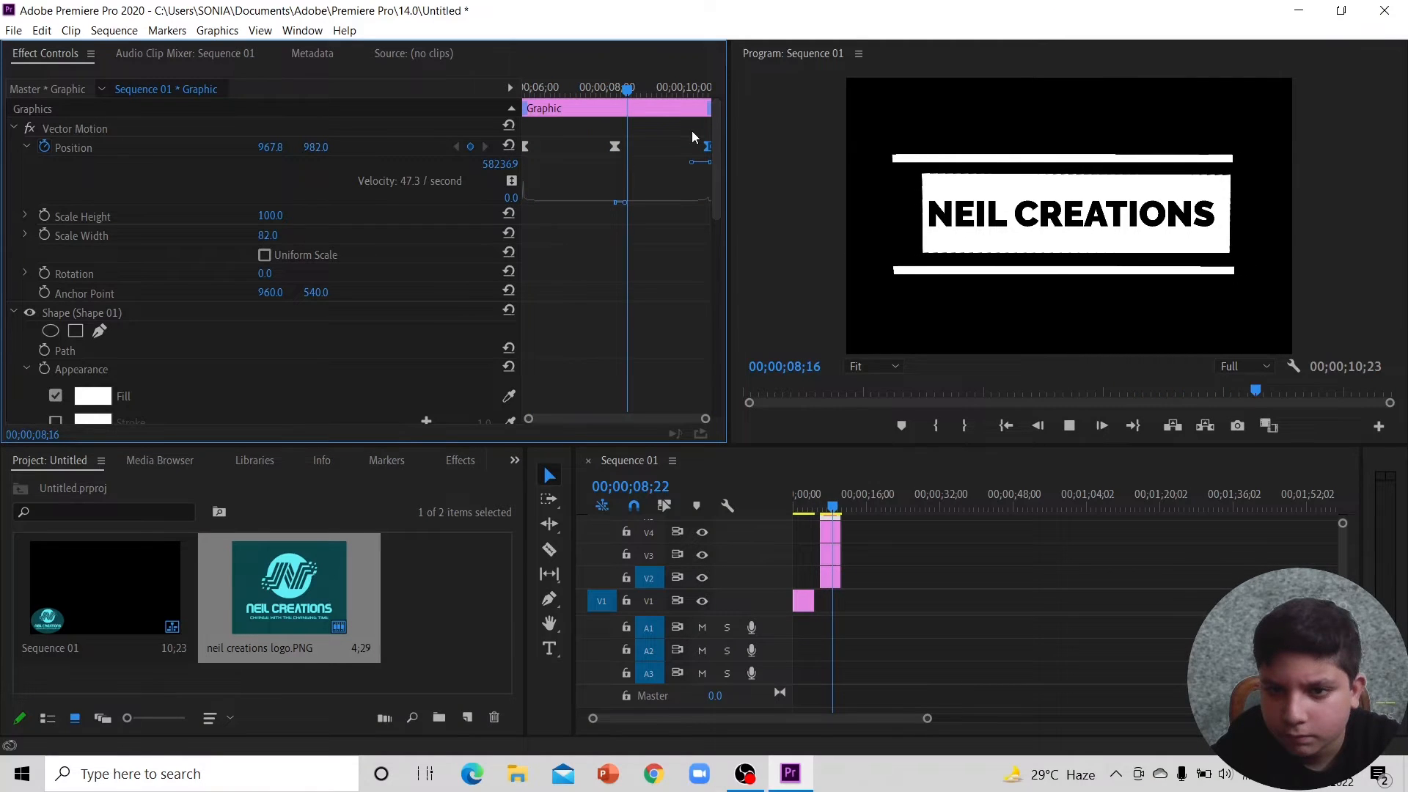
{"action": "key", "text": "space"}
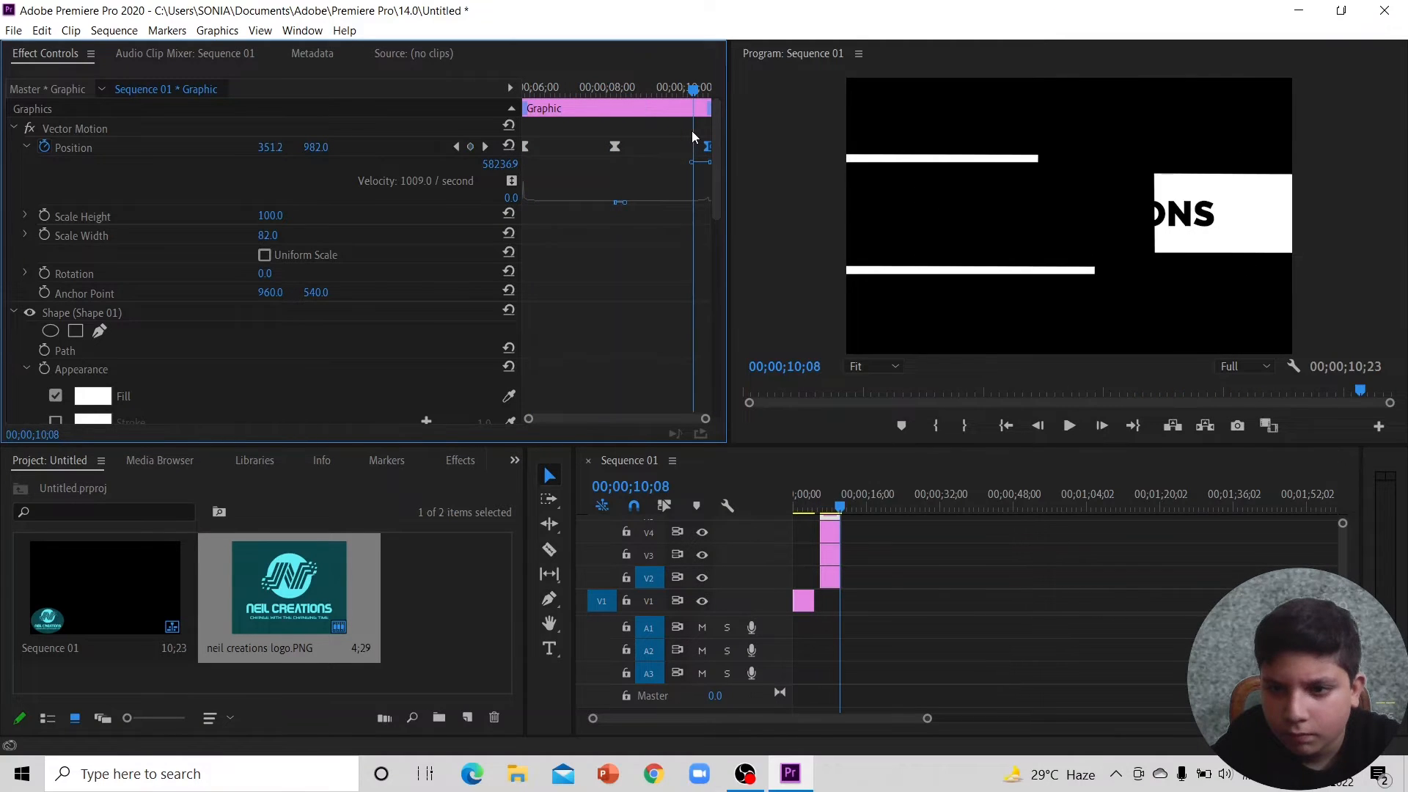
Step: Play the logo animation from the sequence start and the text reveal with both thin bars
{"action": "key", "text": "space"}
{"action": "key", "text": "space"}
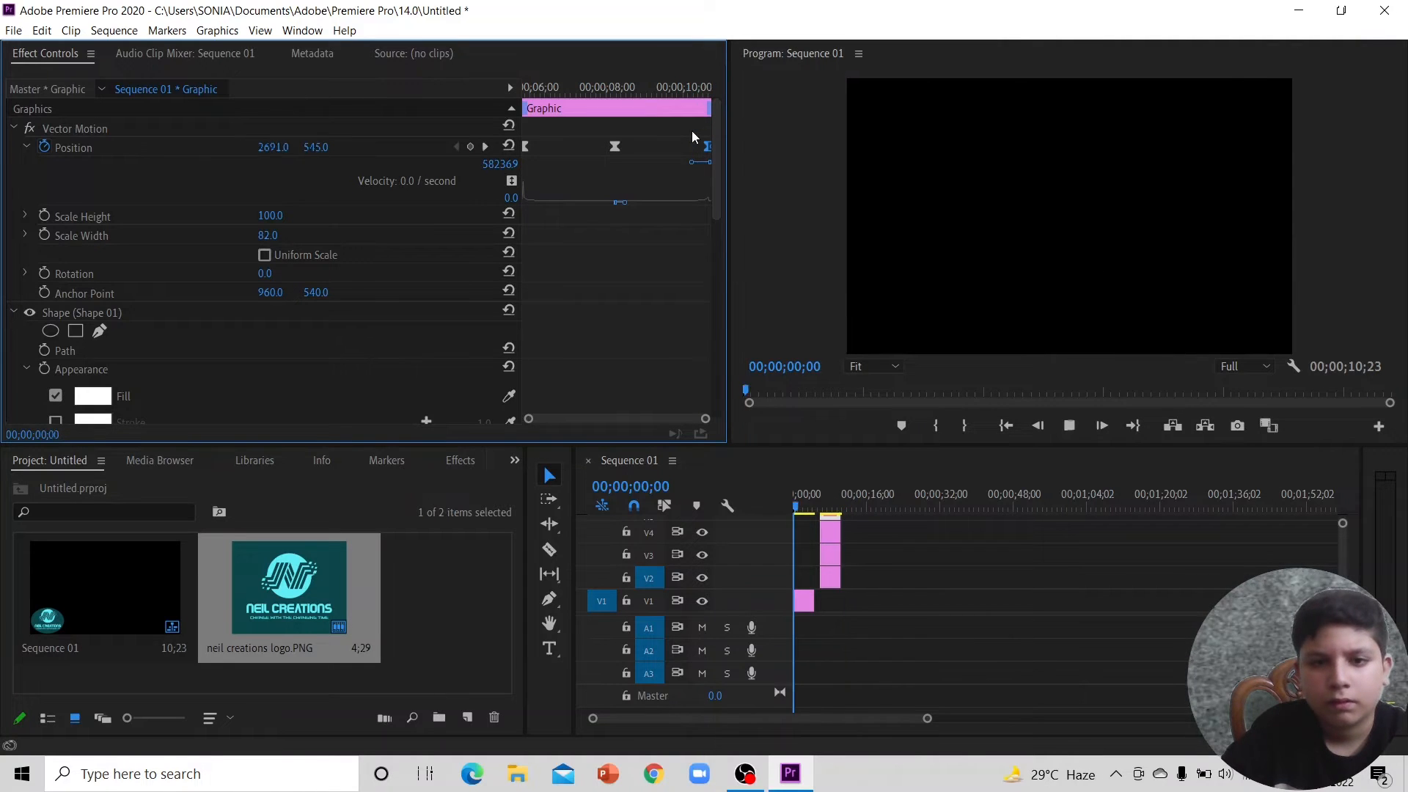
{"action": "key", "text": "space"}
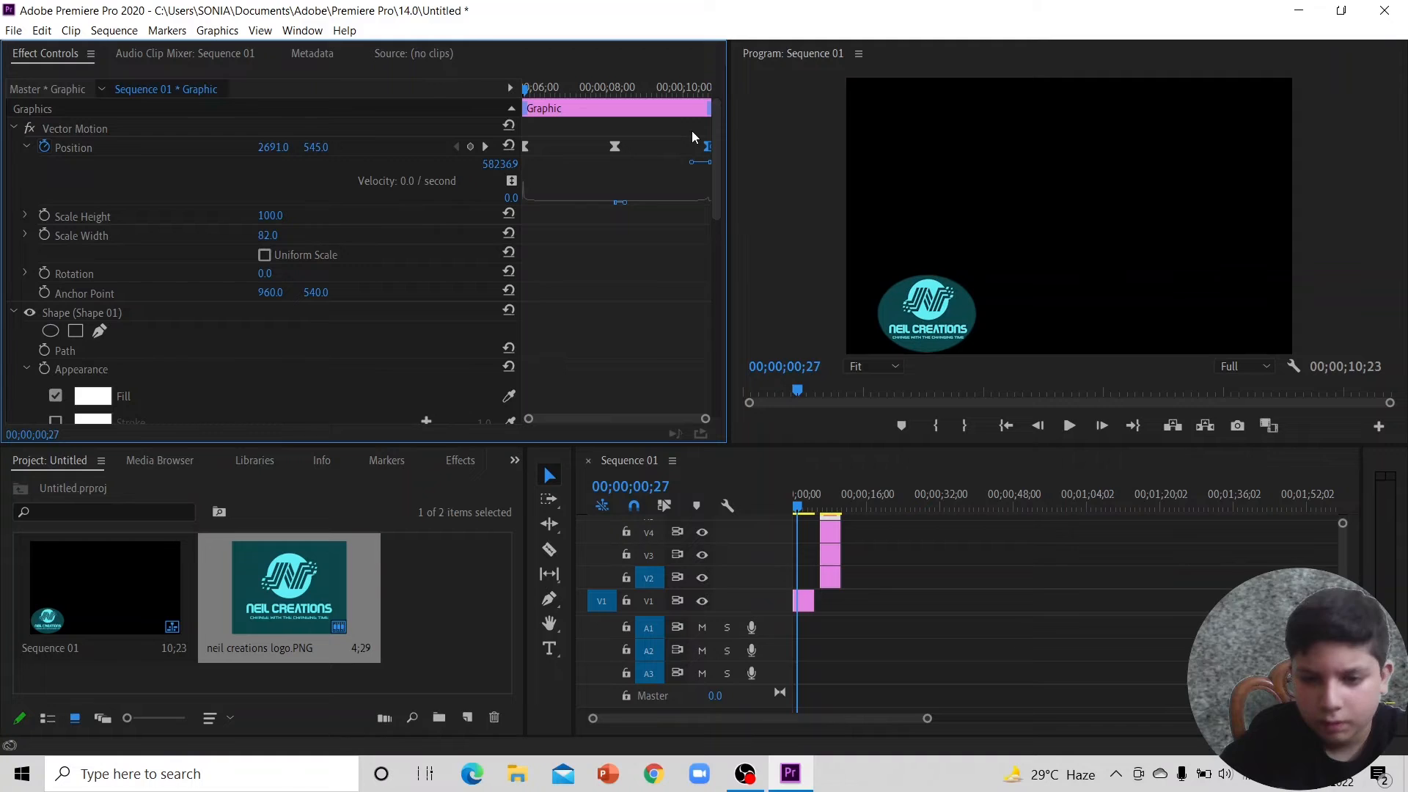
{"action": "key", "text": "Down"}
{"action": "key", "text": "space"}
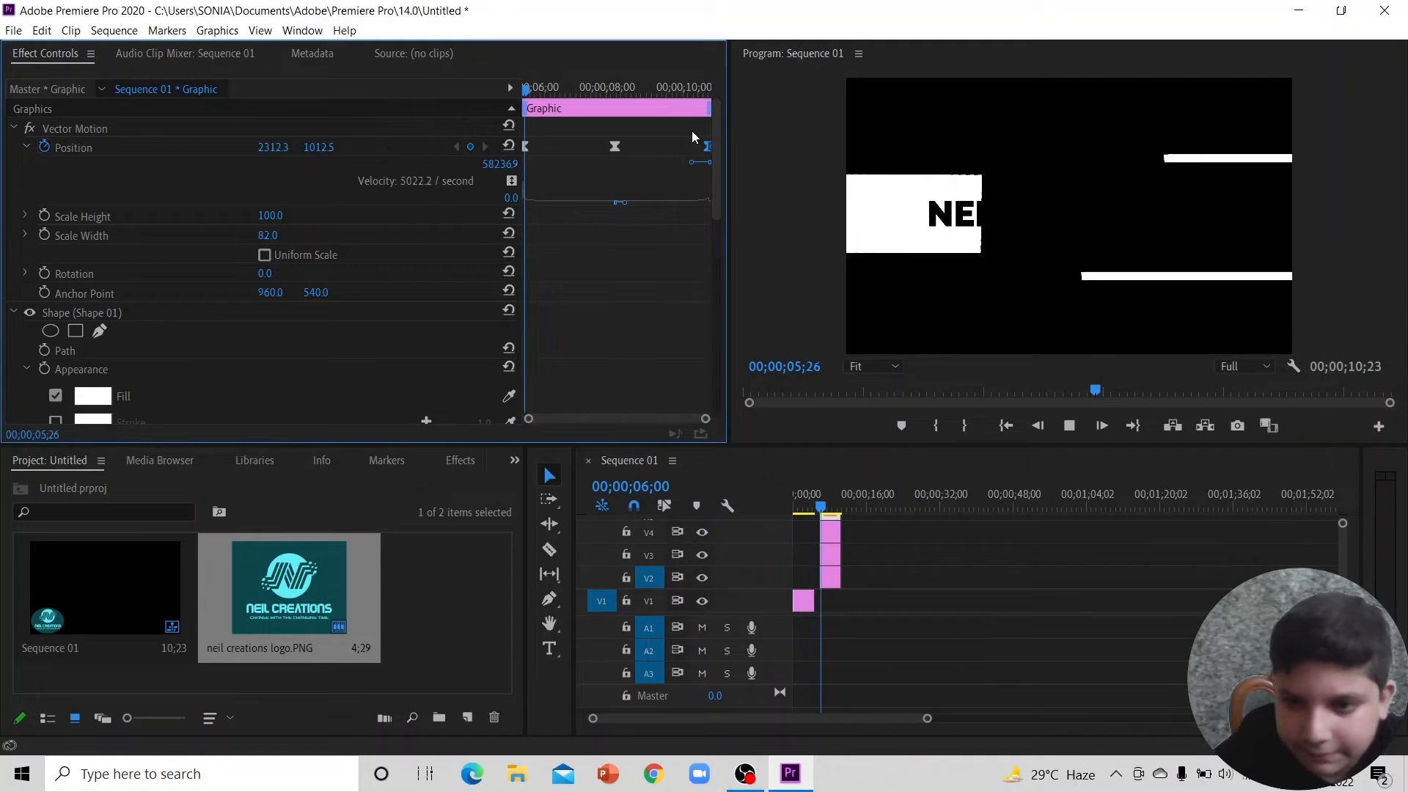
{"action": "key", "text": "space"}
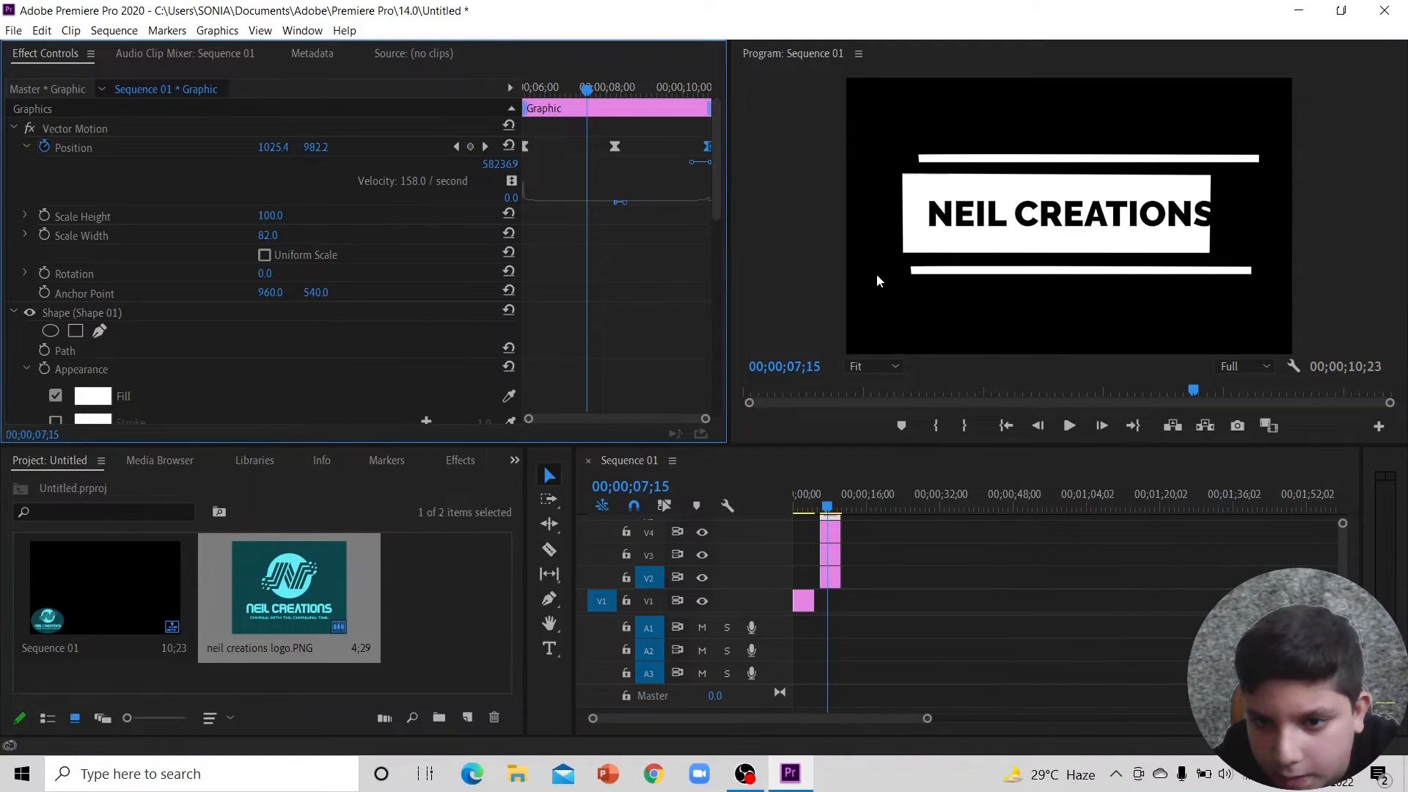
Step: Step back through the text reveal from 00;00;07;15 to 00;00;07;01 to compare the lower bar's movement with the other bars
{"action": "left_click", "coordinate": [618, 201]}
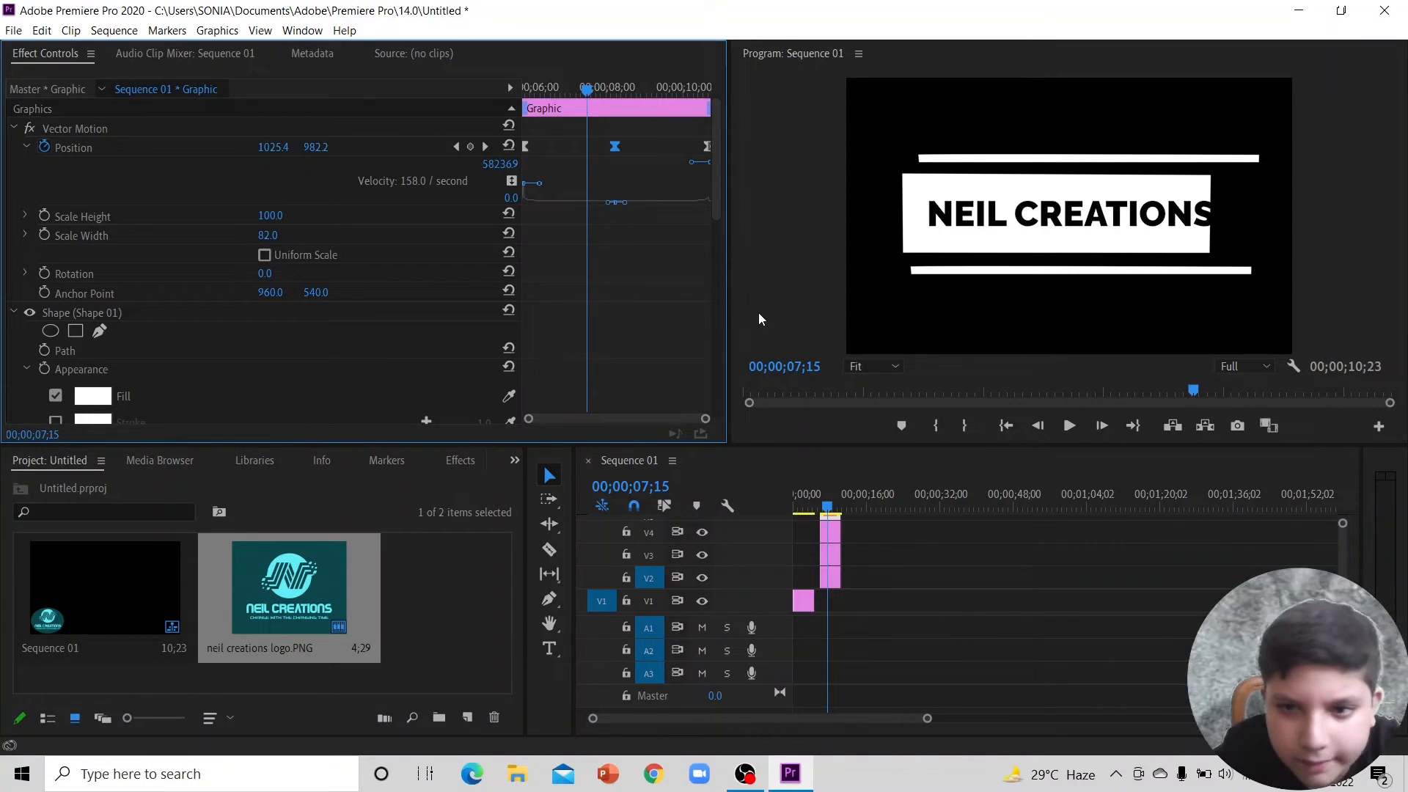
{"action": "key", "text": "Left"}
{"action": "key", "text": "Left"}
{"action": "key", "text": "Left"}
{"action": "key", "text": "Left"}
{"action": "key", "text": "Left"}
{"action": "key", "text": "Left"}
{"action": "key", "text": "Left"}
{"action": "key", "text": "Left"}
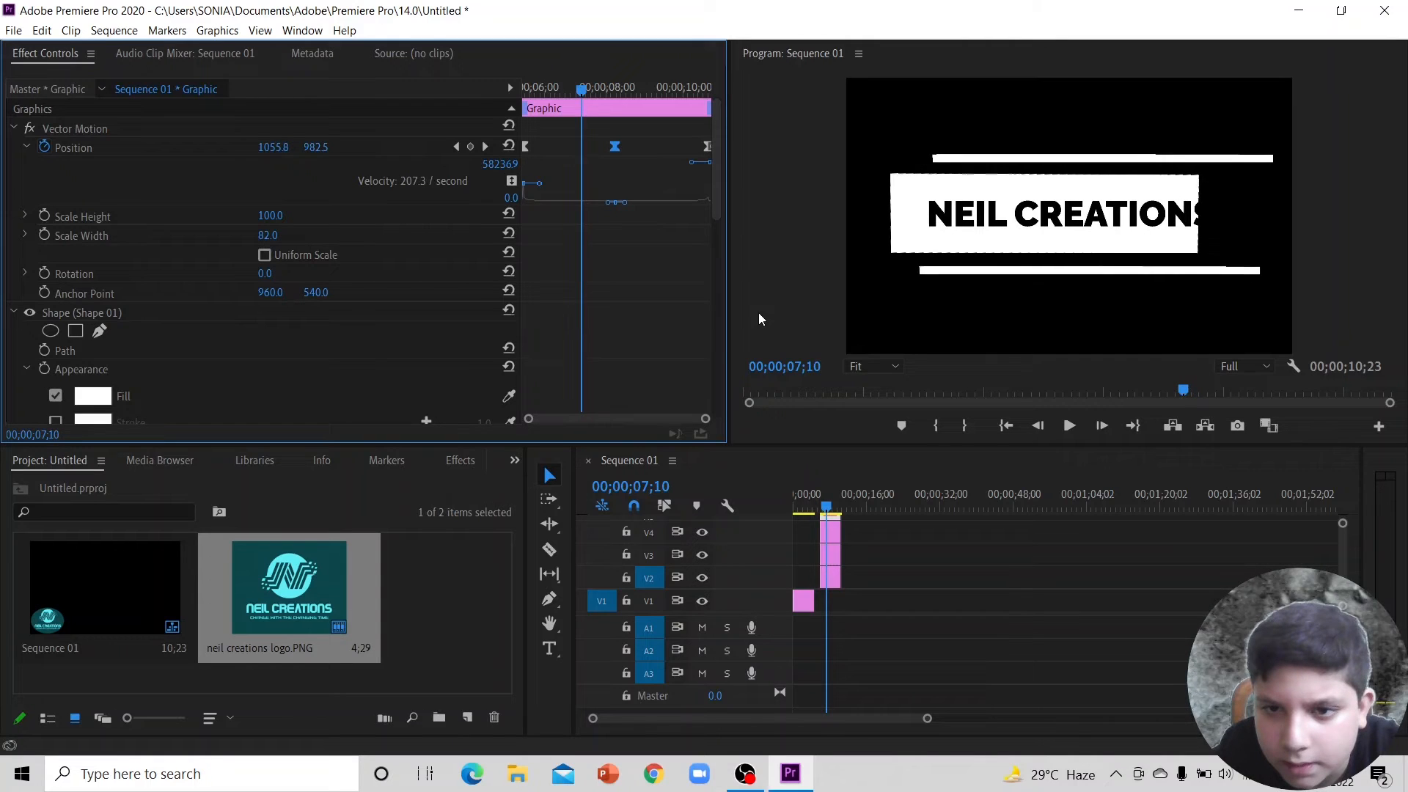
{"action": "key", "text": "Left"}
{"action": "key", "text": "Left"}
{"action": "key", "text": "Left"}
{"action": "key", "text": "Left"}
{"action": "key", "text": "Left"}
{"action": "key", "text": "Left"}
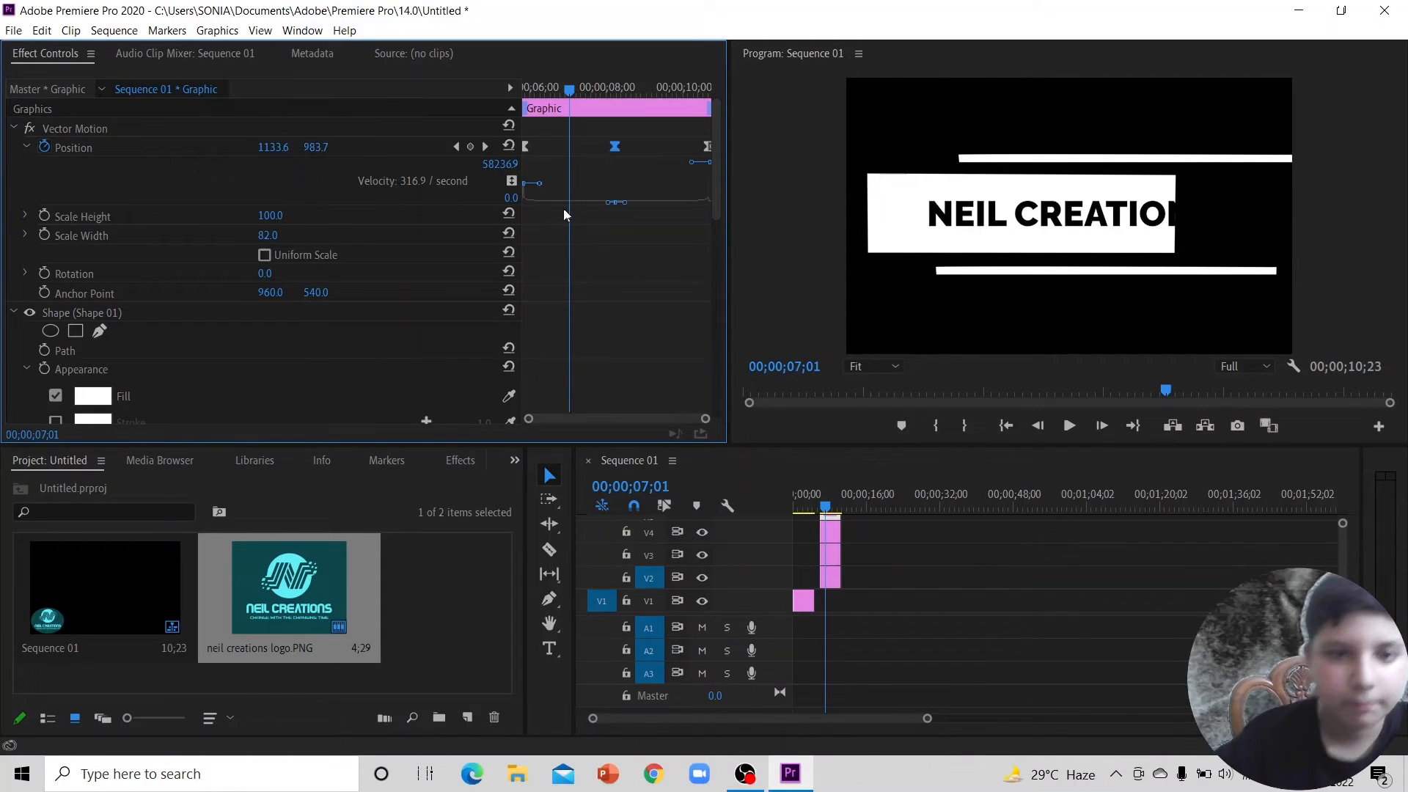
Step: Lengthen the outgoing ease of the lower bar's first and middle position keyframes, and preview the text reveal
{"action": "left_click_drag", "start_coordinate": [541, 189], "coordinate": [575, 171]}
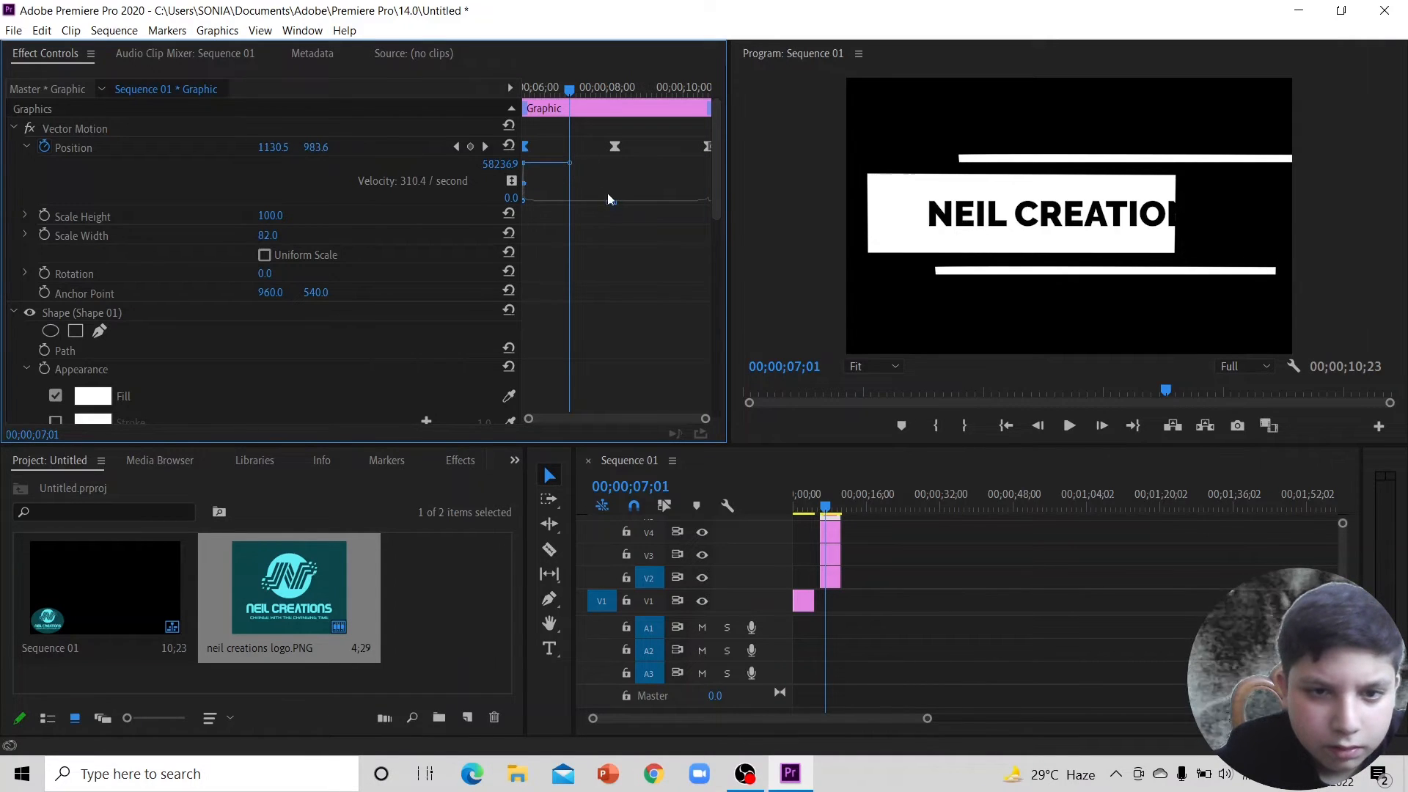
{"action": "left_click_drag", "start_coordinate": [610, 208], "coordinate": [607, 282]}
{"action": "left_click_drag", "start_coordinate": [624, 202], "coordinate": [637, 238]}
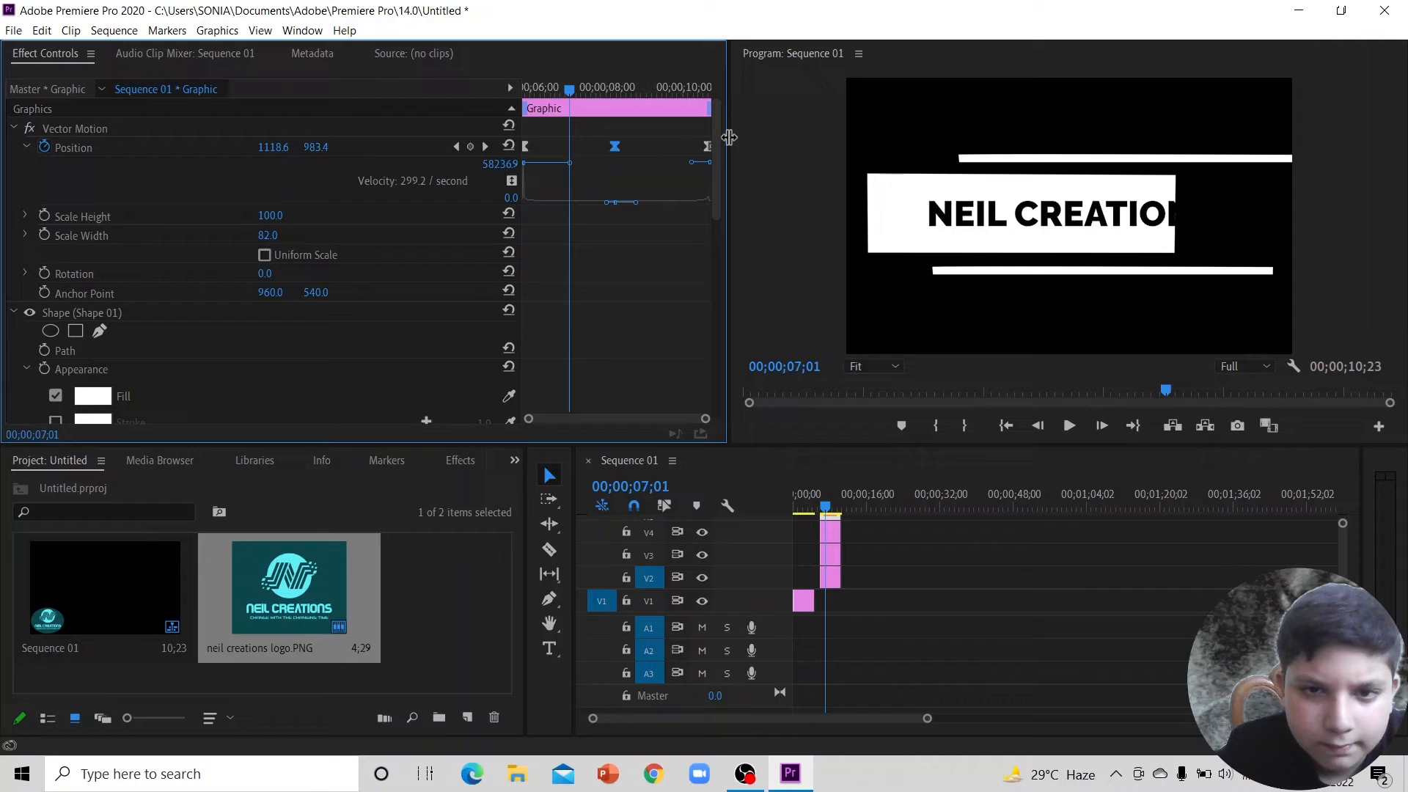
{"action": "left_click_drag", "start_coordinate": [726, 139], "coordinate": [675, 181]}
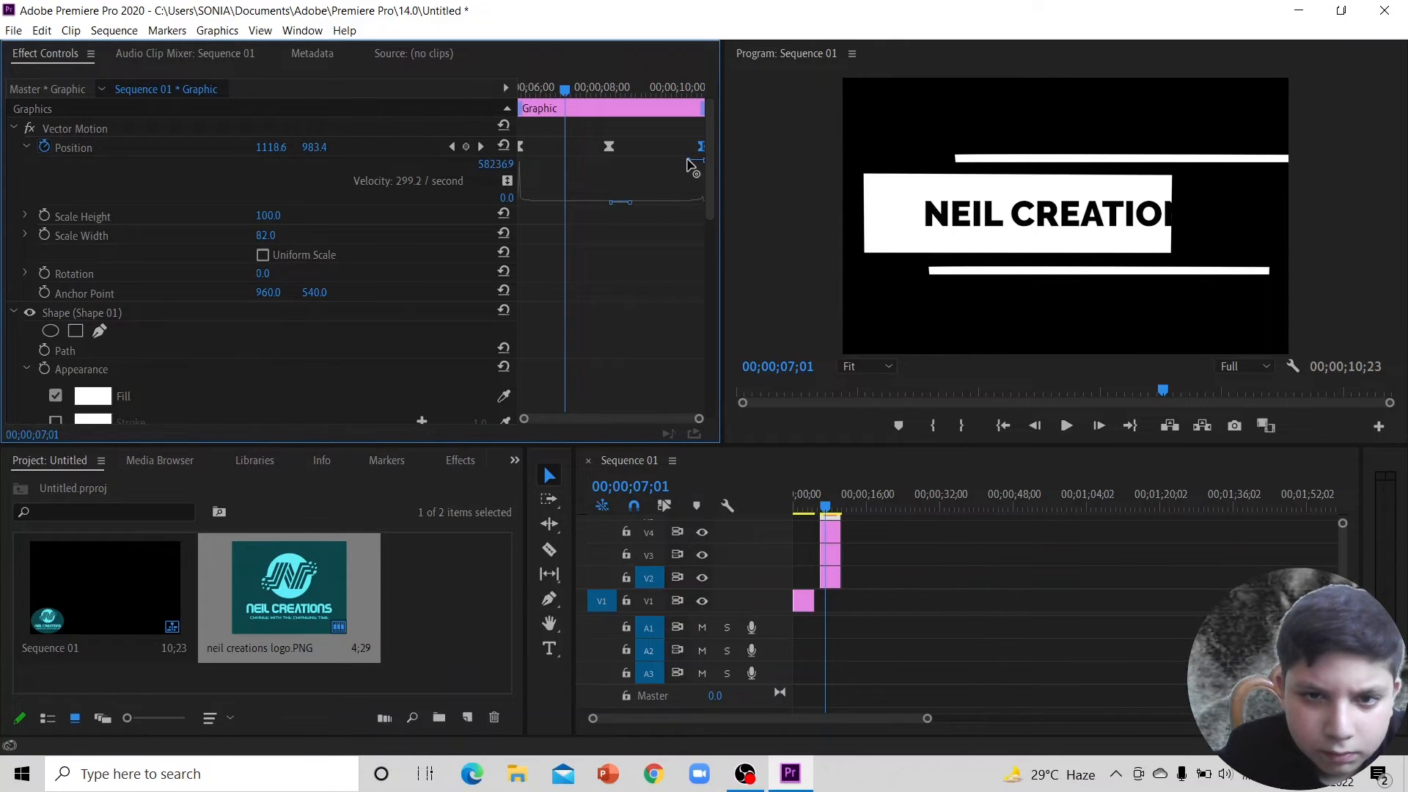
{"action": "key", "text": "space"}
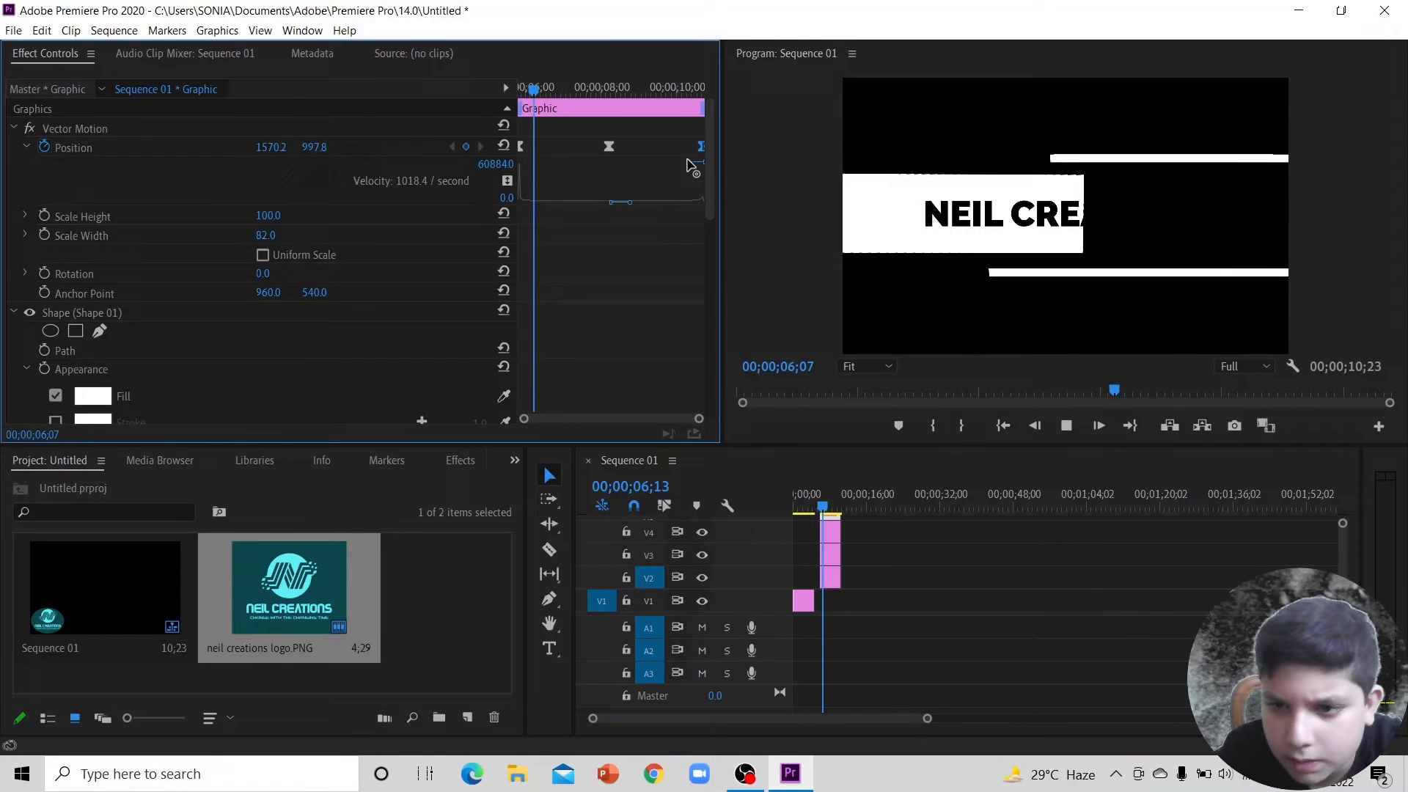
{"action": "key", "text": "space"}
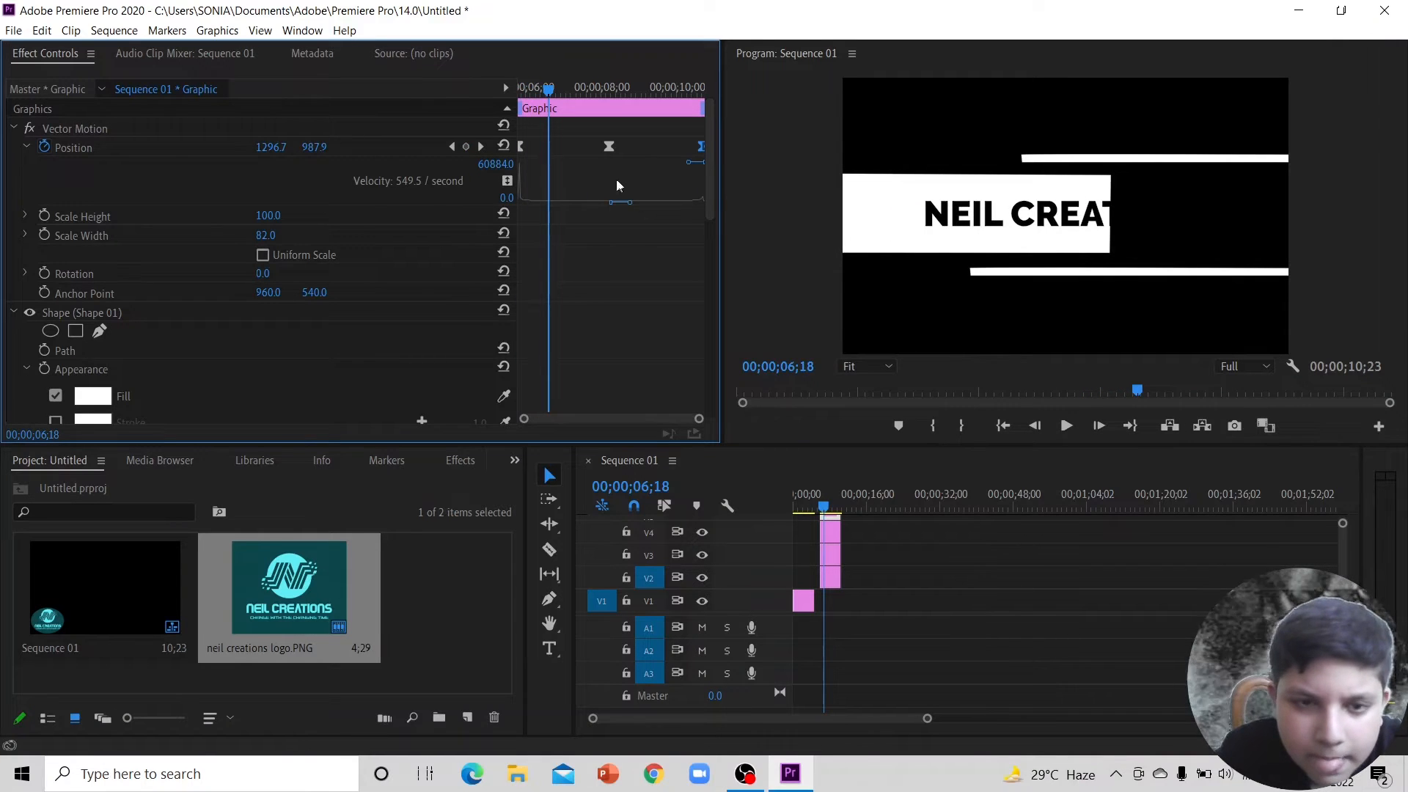
Step: Shorten the incoming ease of the lower bar's middle position keyframe, raise its outgoing velocity sharply, and preview the motion
{"action": "left_click", "coordinate": [610, 202]}
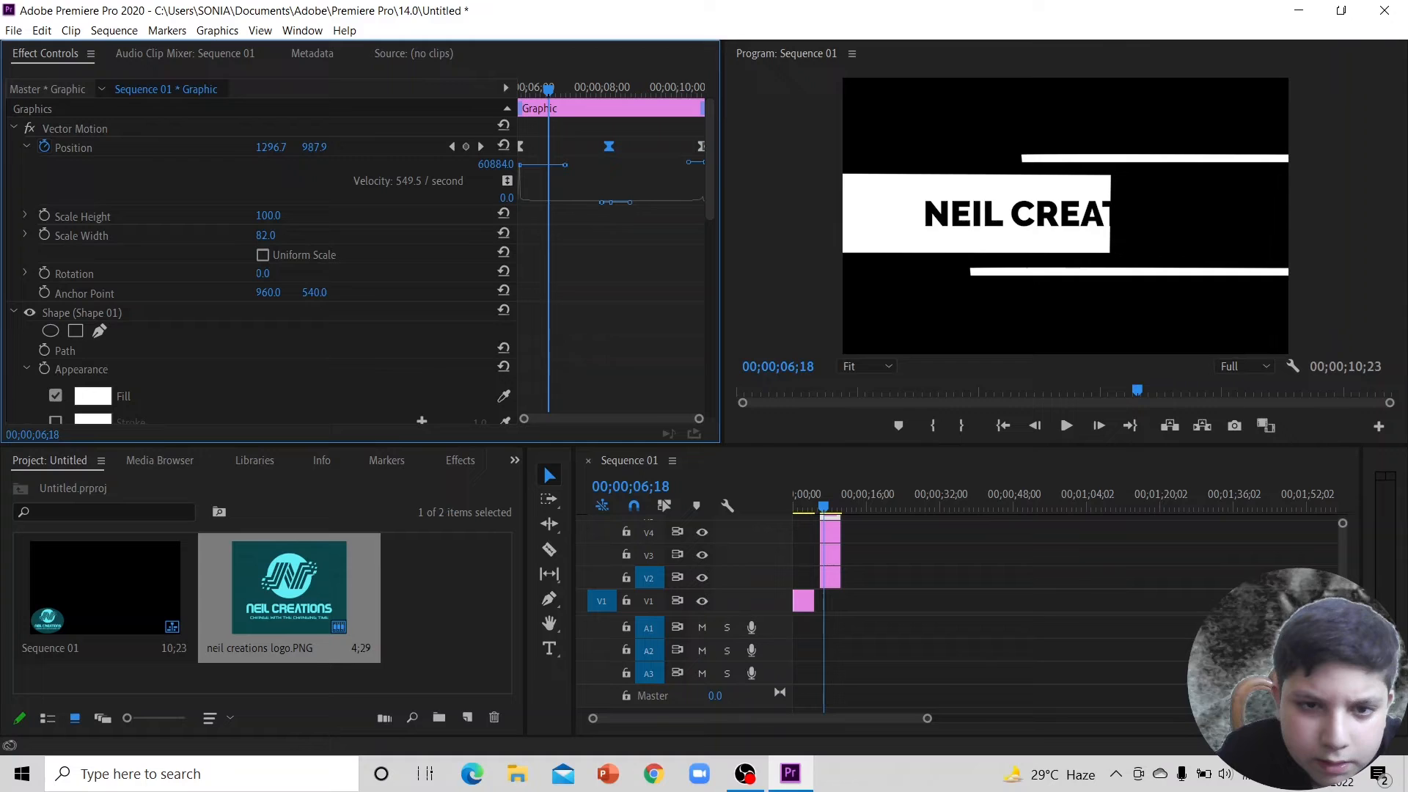
{"action": "mouse_move", "coordinate": [602, 203]}
{"action": "left_mouse_down"}
{"action": "mouse_move", "coordinate": [569, 209]}
{"action": "mouse_move", "coordinate": [622, 210]}
{"action": "left_mouse_up"}
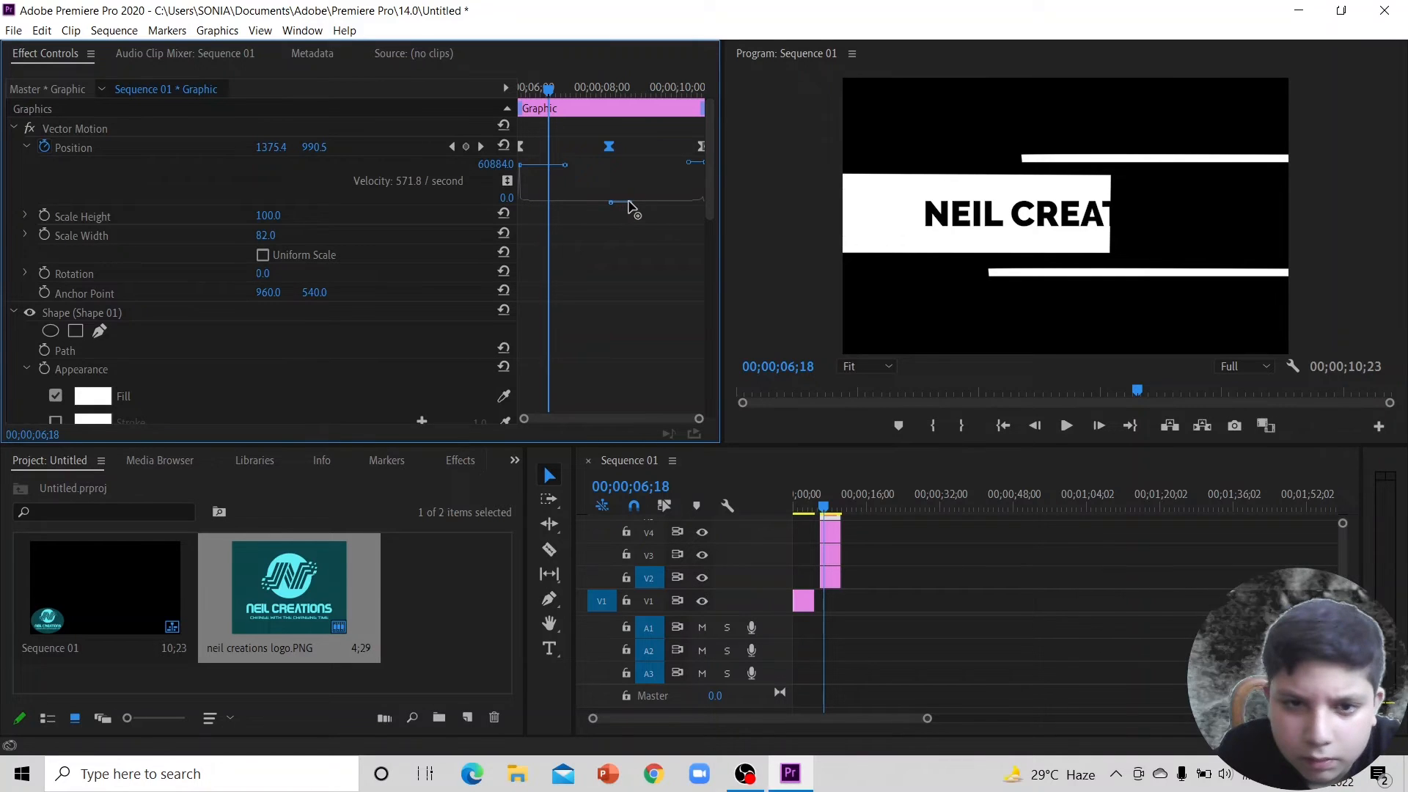
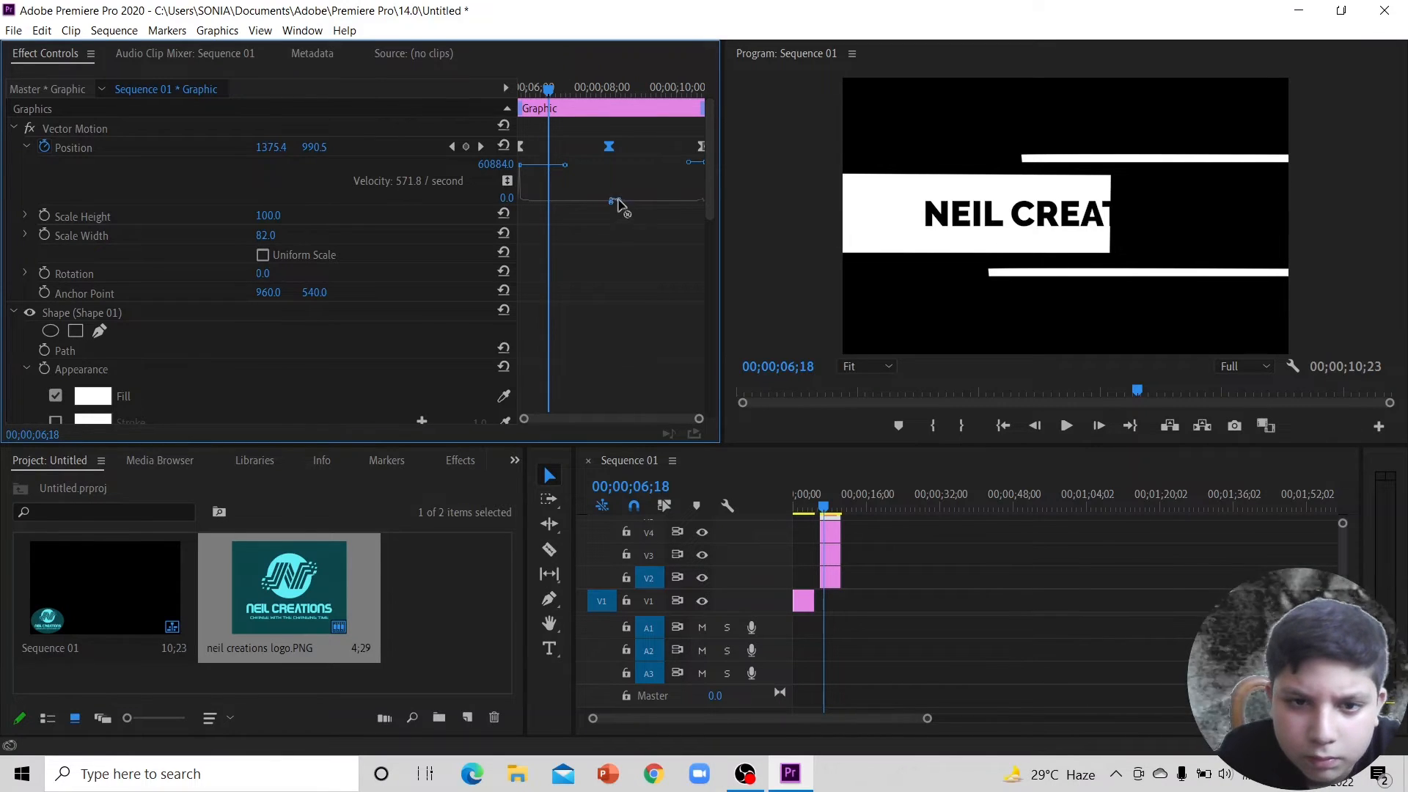
{"action": "left_click_drag", "start_coordinate": [612, 201], "coordinate": [640, 178]}
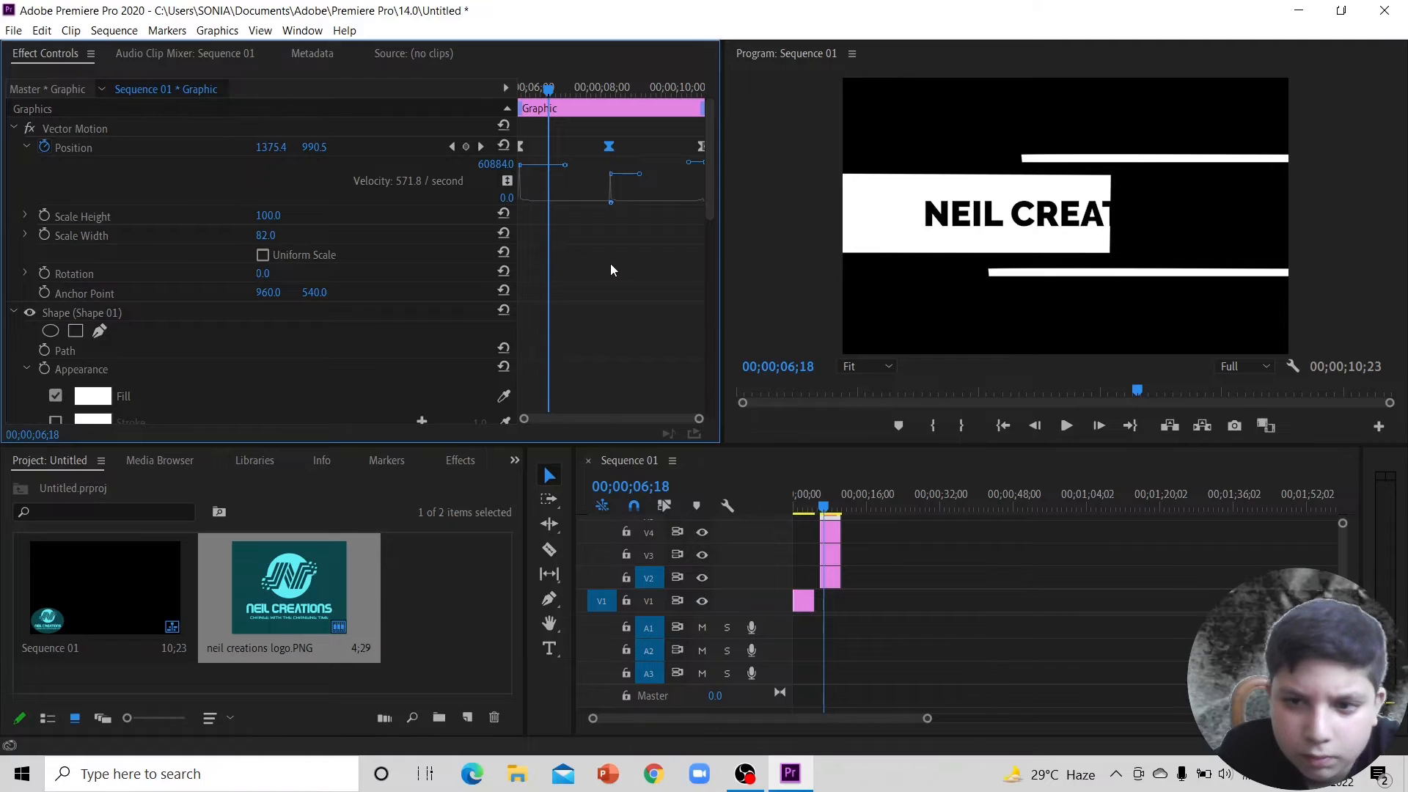
{"action": "key", "text": "Up"}
{"action": "key", "text": "space"}
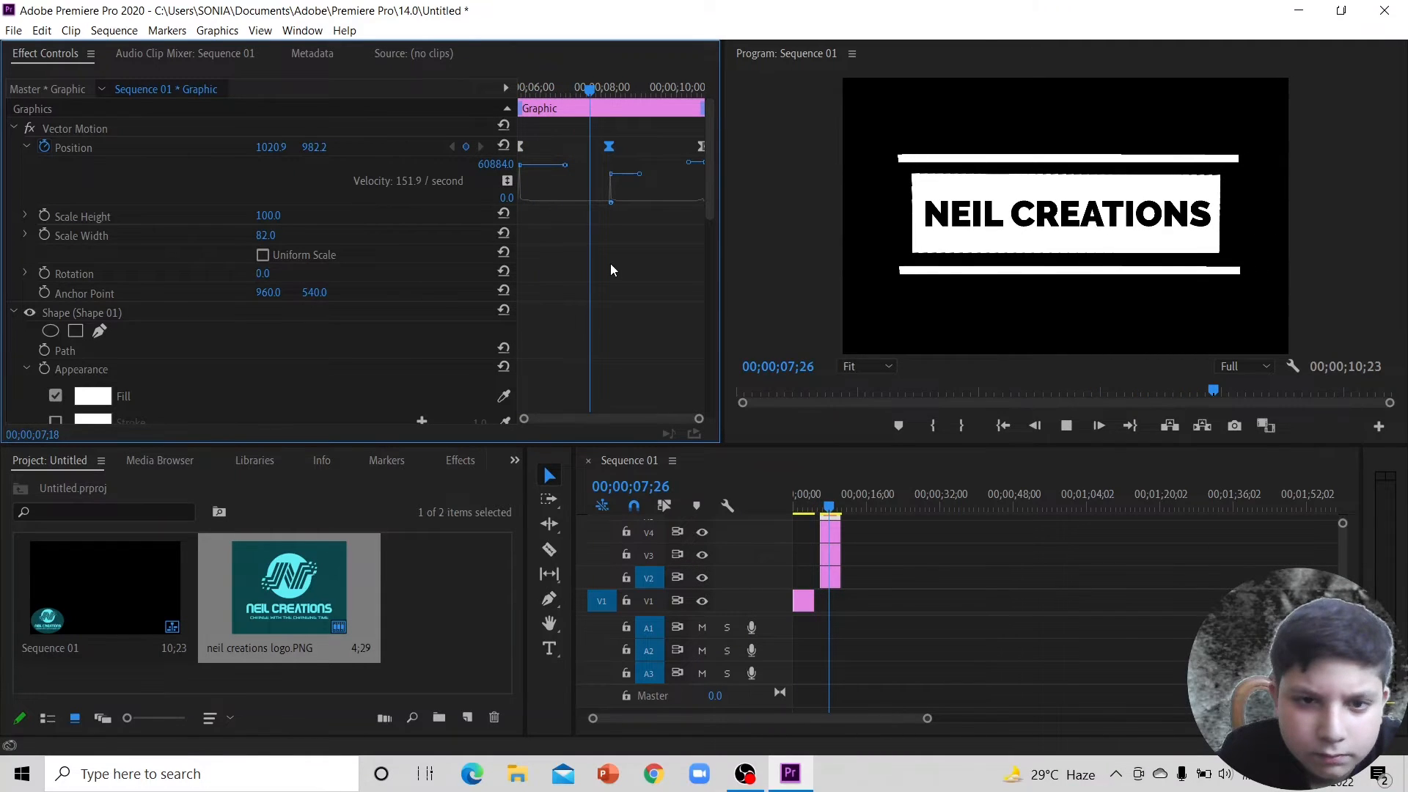
{"action": "key", "text": "space"}
Step: Try deleting the lower bar's middle position keyframe, and undo the deletion
{"action": "right_click", "coordinate": [610, 151]}
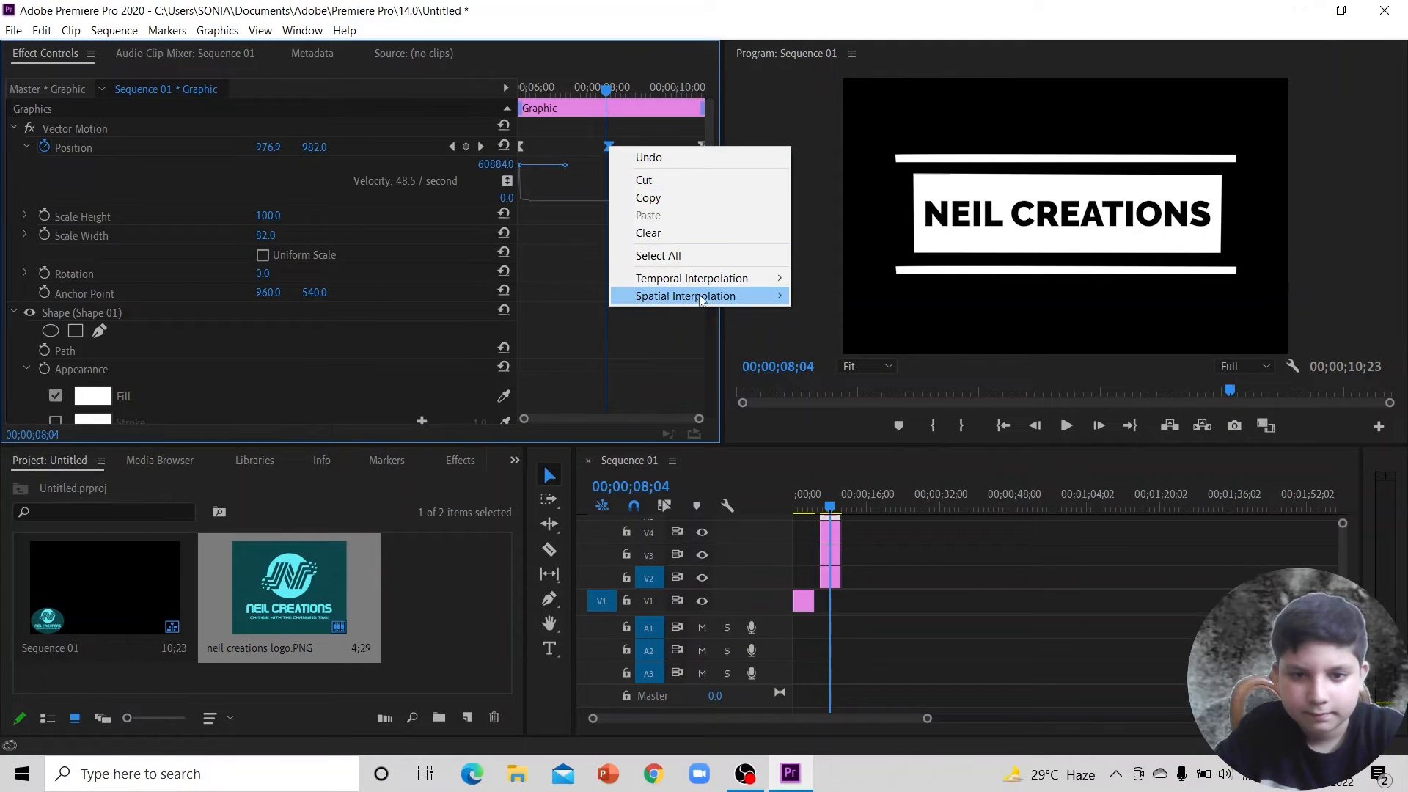
{"action": "mouse_move", "coordinate": [709, 301]}
{"action": "left_click", "coordinate": [578, 291]}
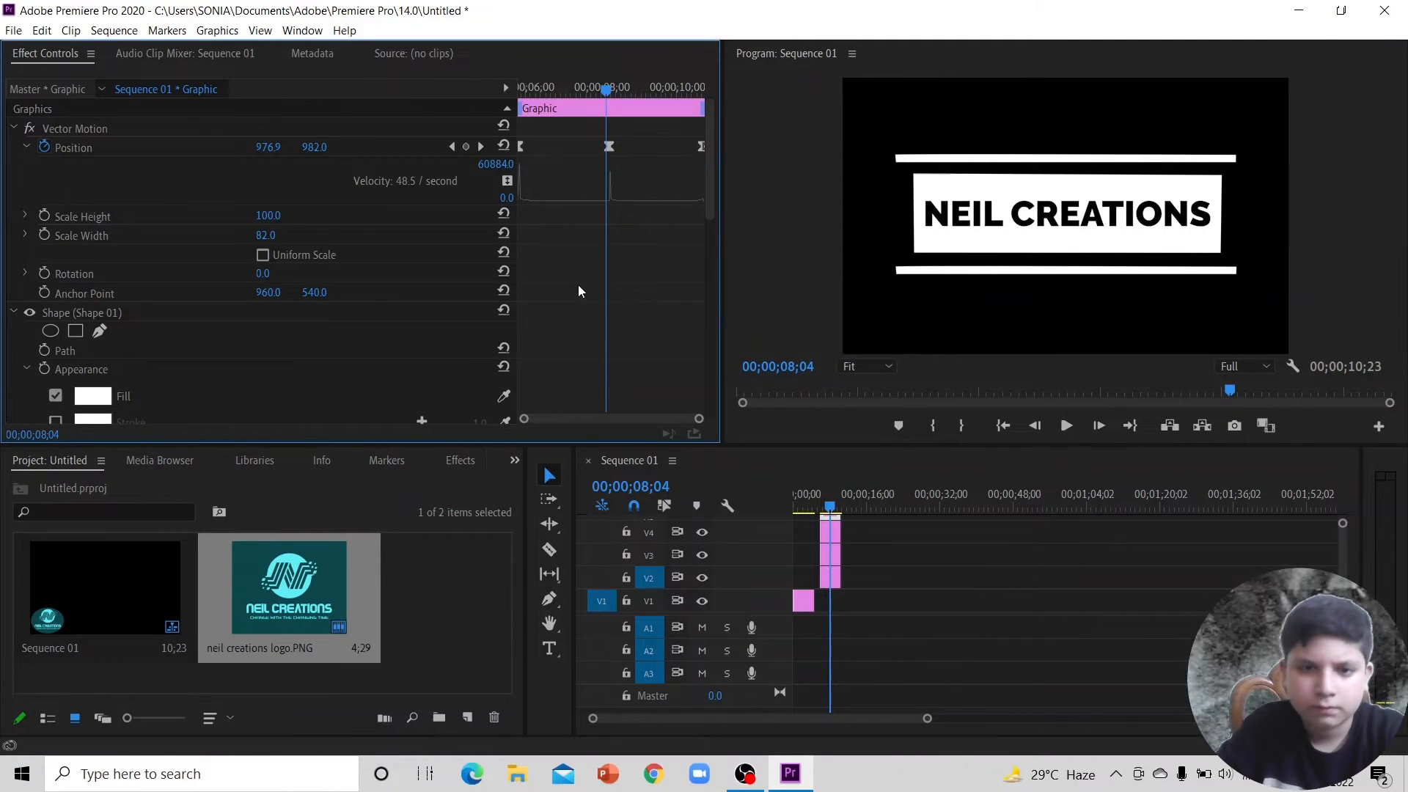
{"action": "left_click_drag", "start_coordinate": [530, 218], "coordinate": [676, 181]}
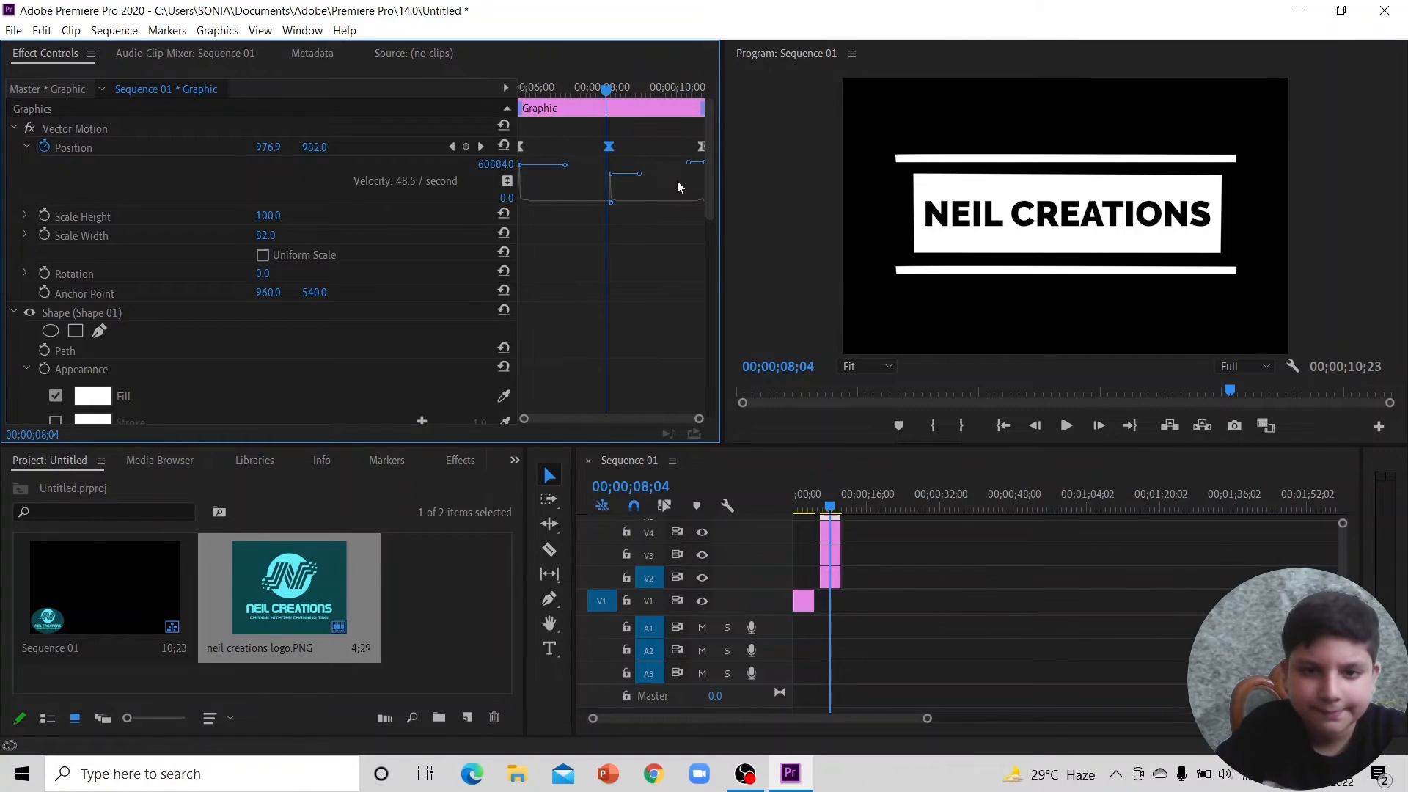
{"action": "key", "text": "Delete"}
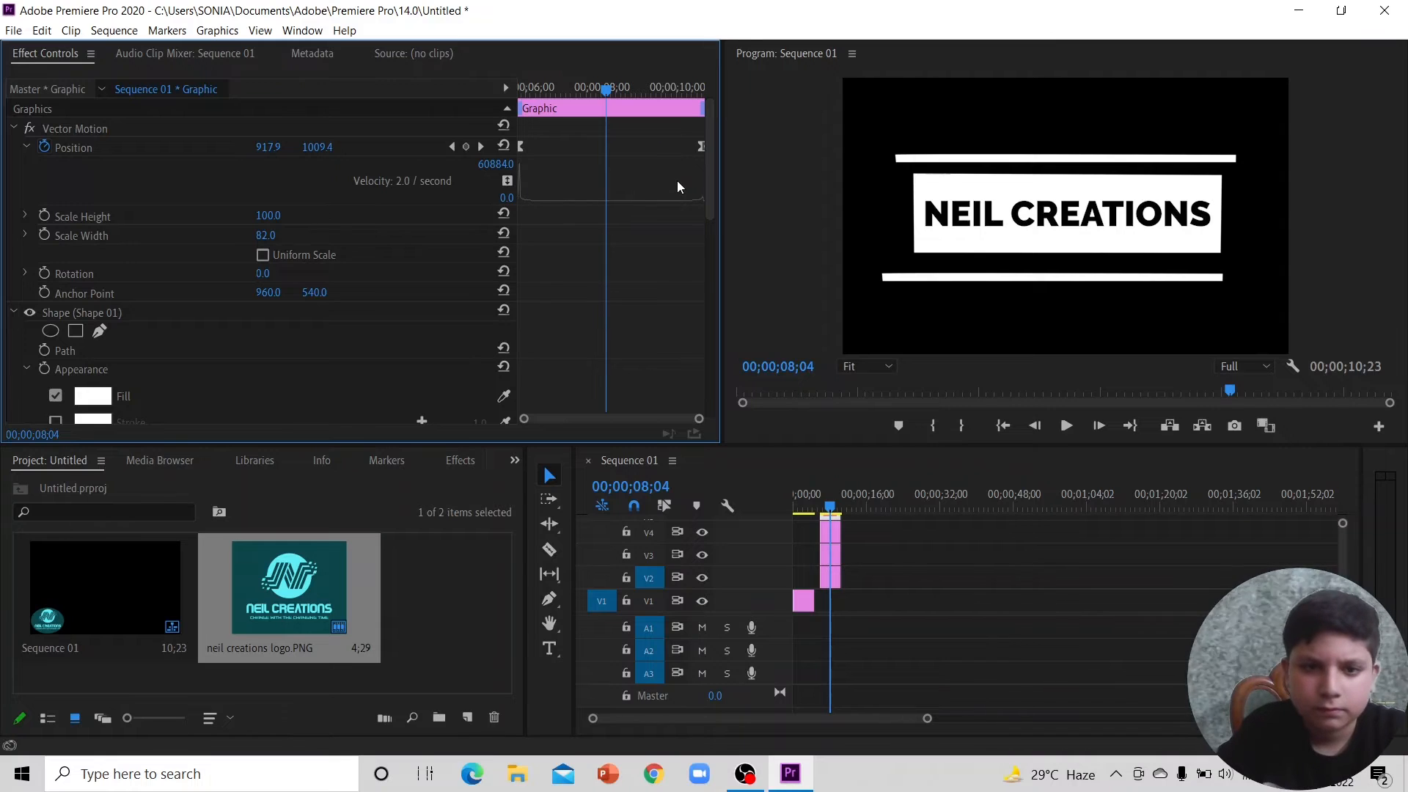
{"action": "key", "text": "ctrl+z"}
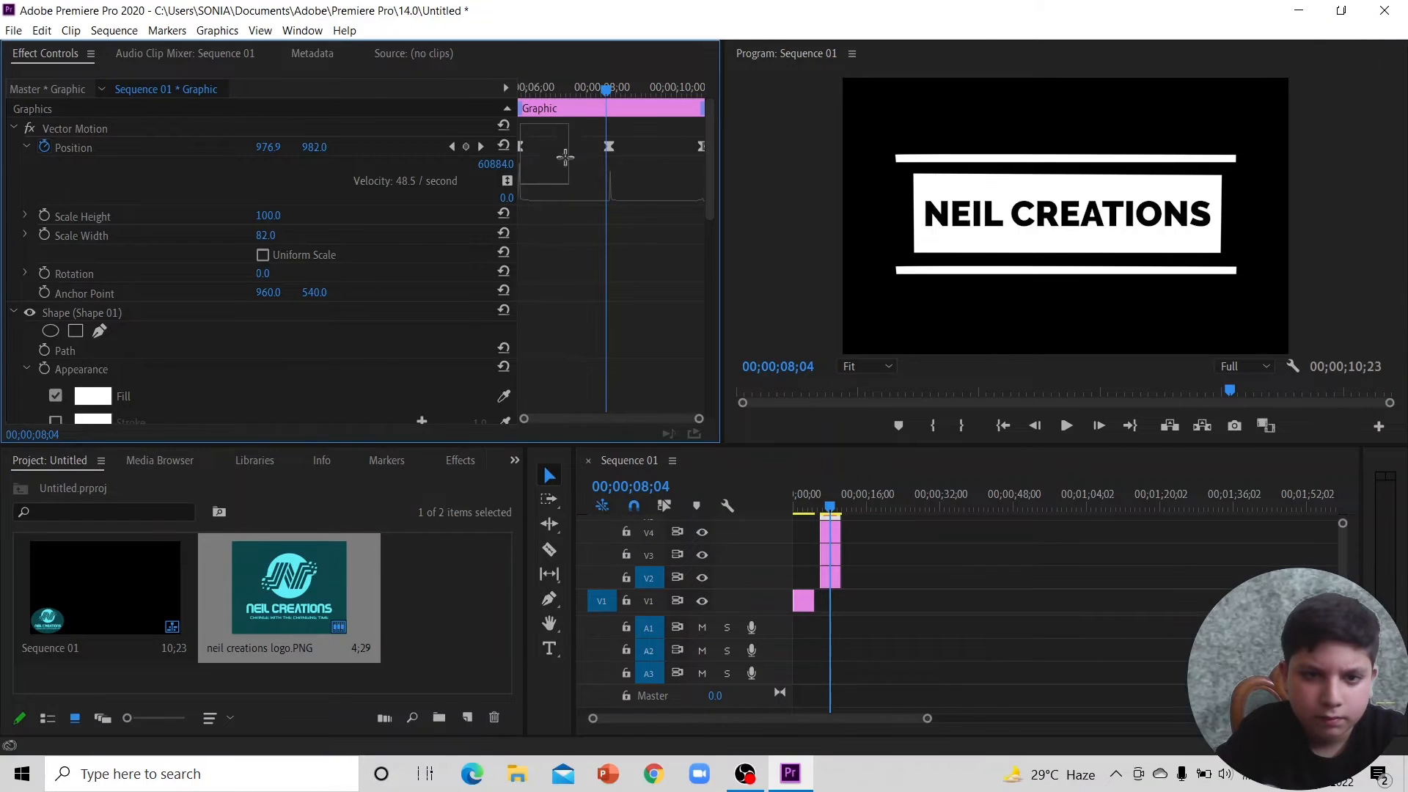
Step: Drop the outgoing velocity of the lower bar's first position keyframe, raise it again, and preview the reveal
{"action": "left_click_drag", "start_coordinate": [540, 192], "coordinate": [541, 233]}
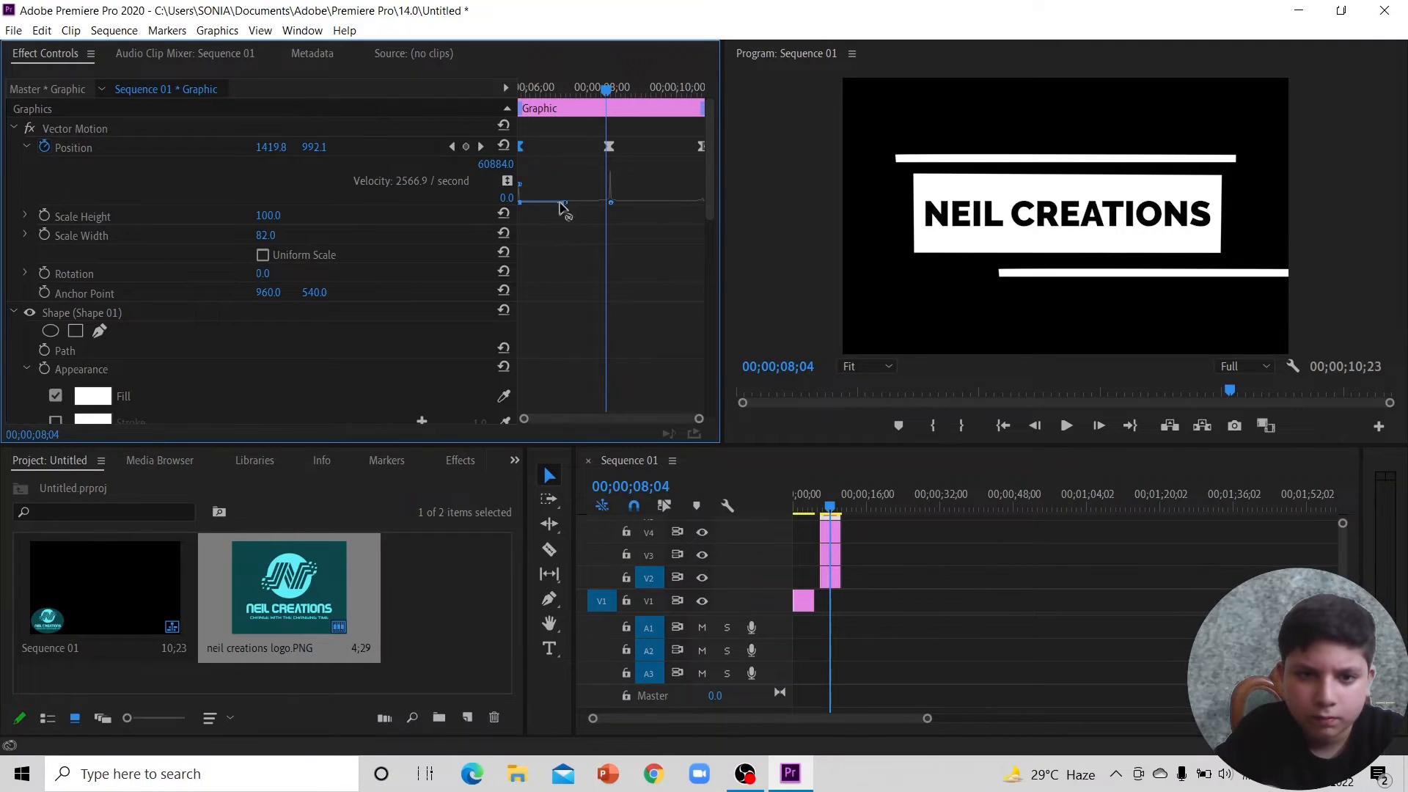
{"action": "left_click_drag", "start_coordinate": [565, 206], "coordinate": [564, 173]}
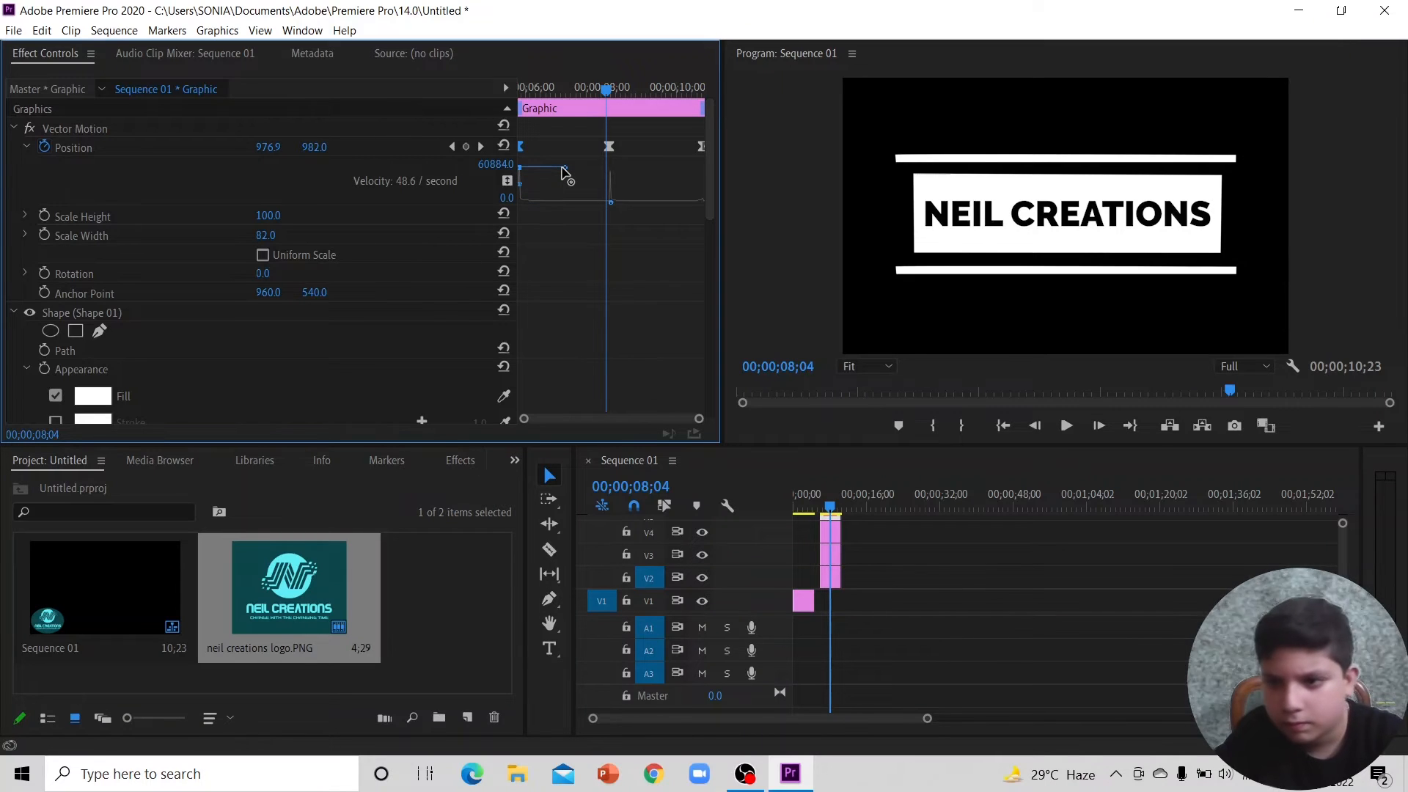
{"action": "key", "text": "Up"}
{"action": "key", "text": "space"}
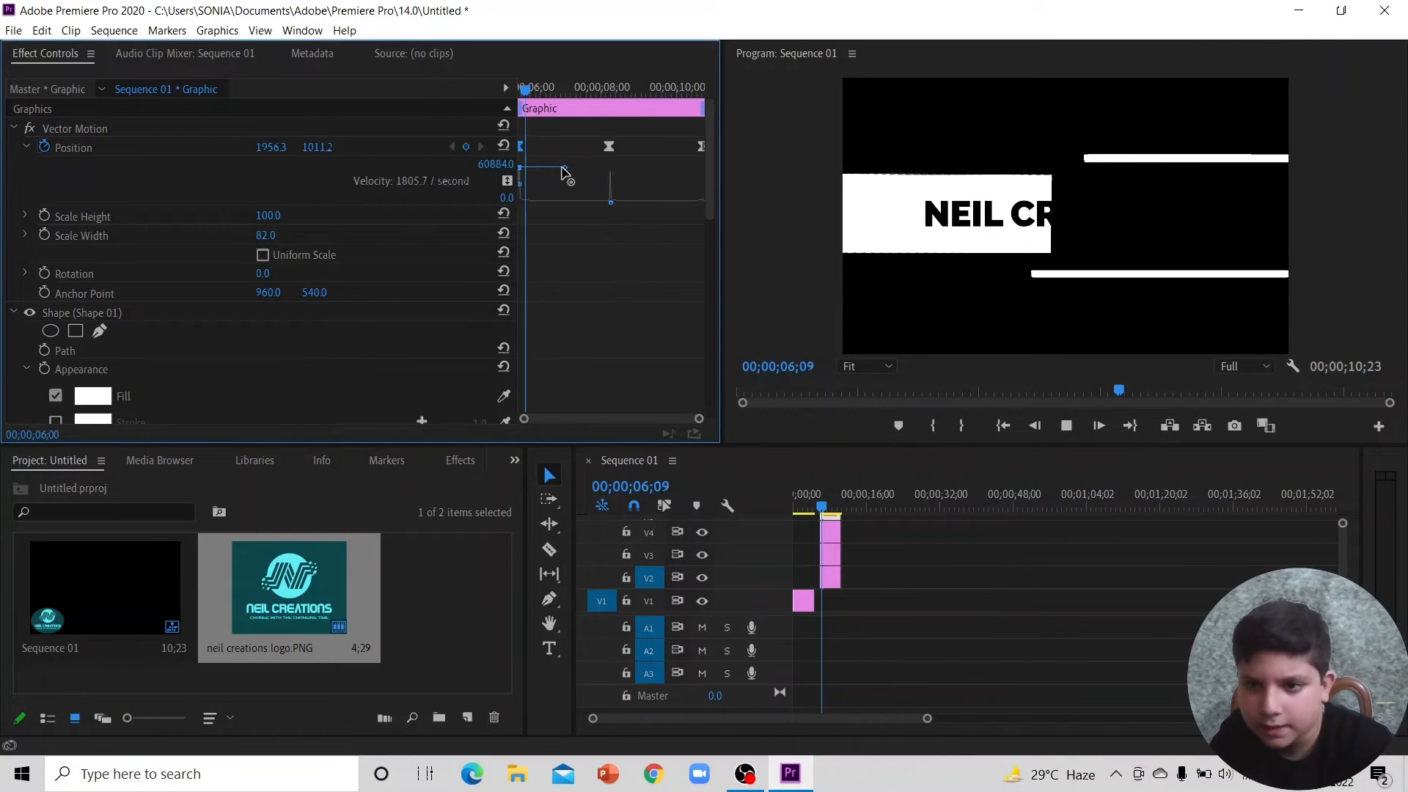
{"action": "key", "text": "space"}
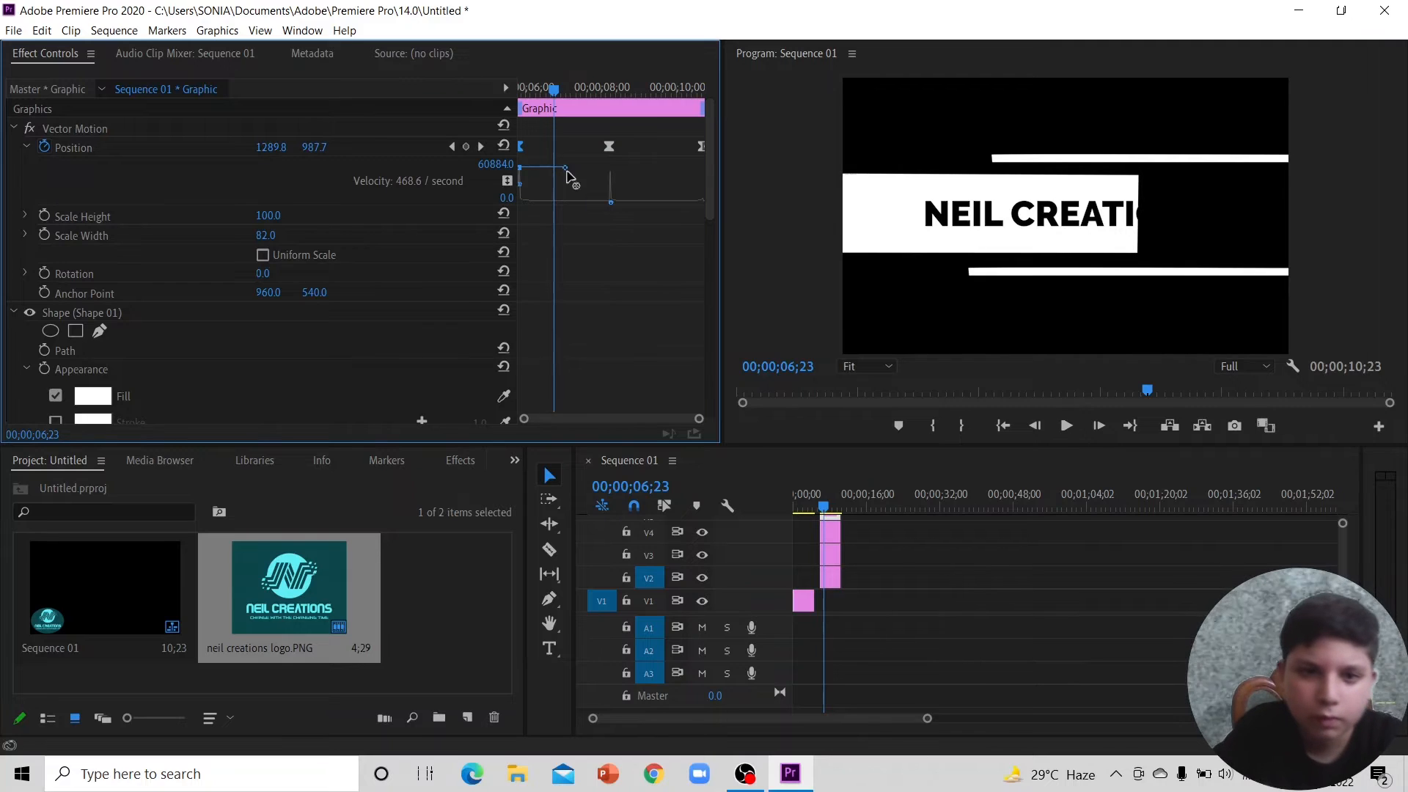
Step: Lower the outgoing velocity of the lower bar's first position keyframe gradually to near the graph's baseline, and play the text section
{"action": "left_click_drag", "start_coordinate": [562, 167], "coordinate": [539, 170]}
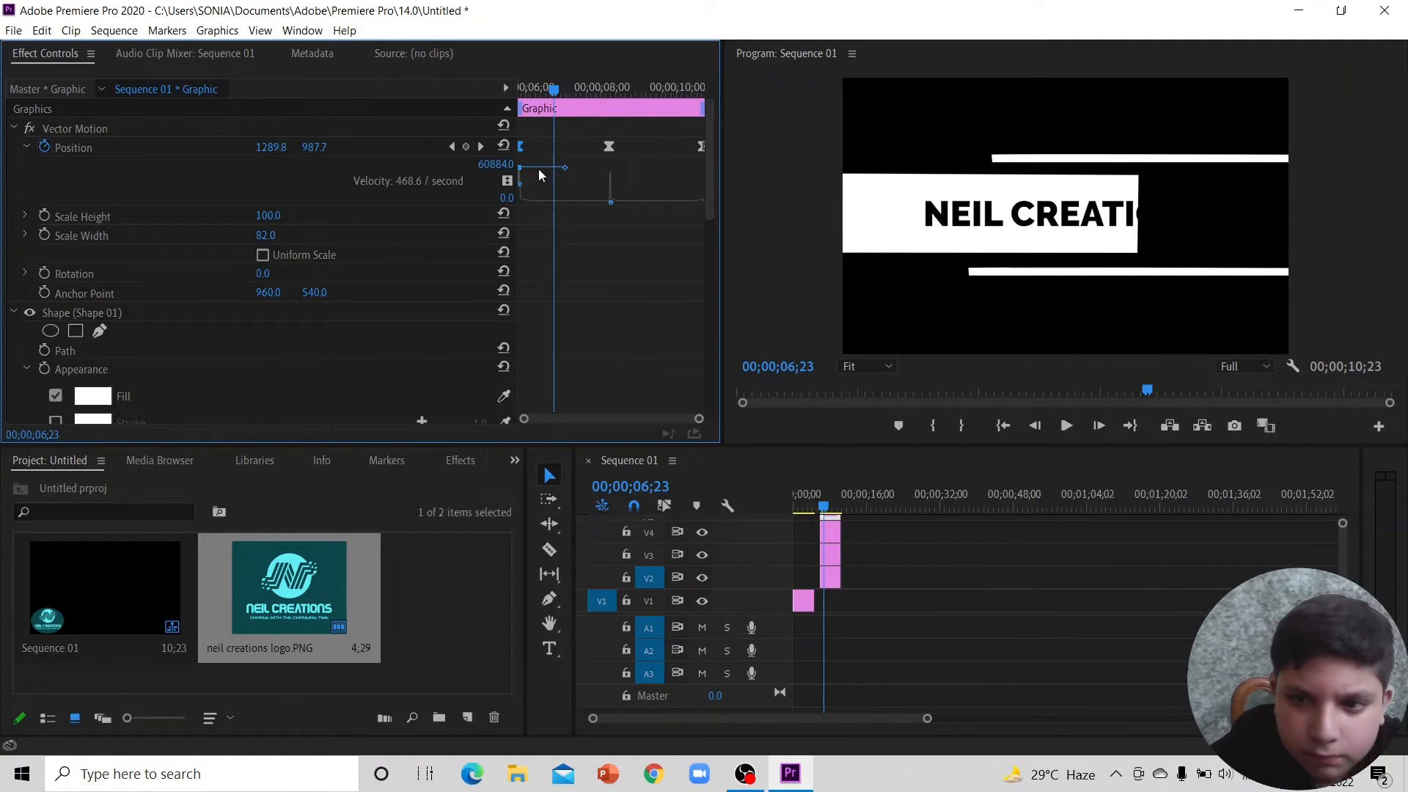
{"action": "mouse_move", "coordinate": [564, 168]}
{"action": "left_mouse_down"}
{"action": "mouse_move", "coordinate": [566, 206]}
{"action": "mouse_move", "coordinate": [565, 186]}
{"action": "left_mouse_up"}
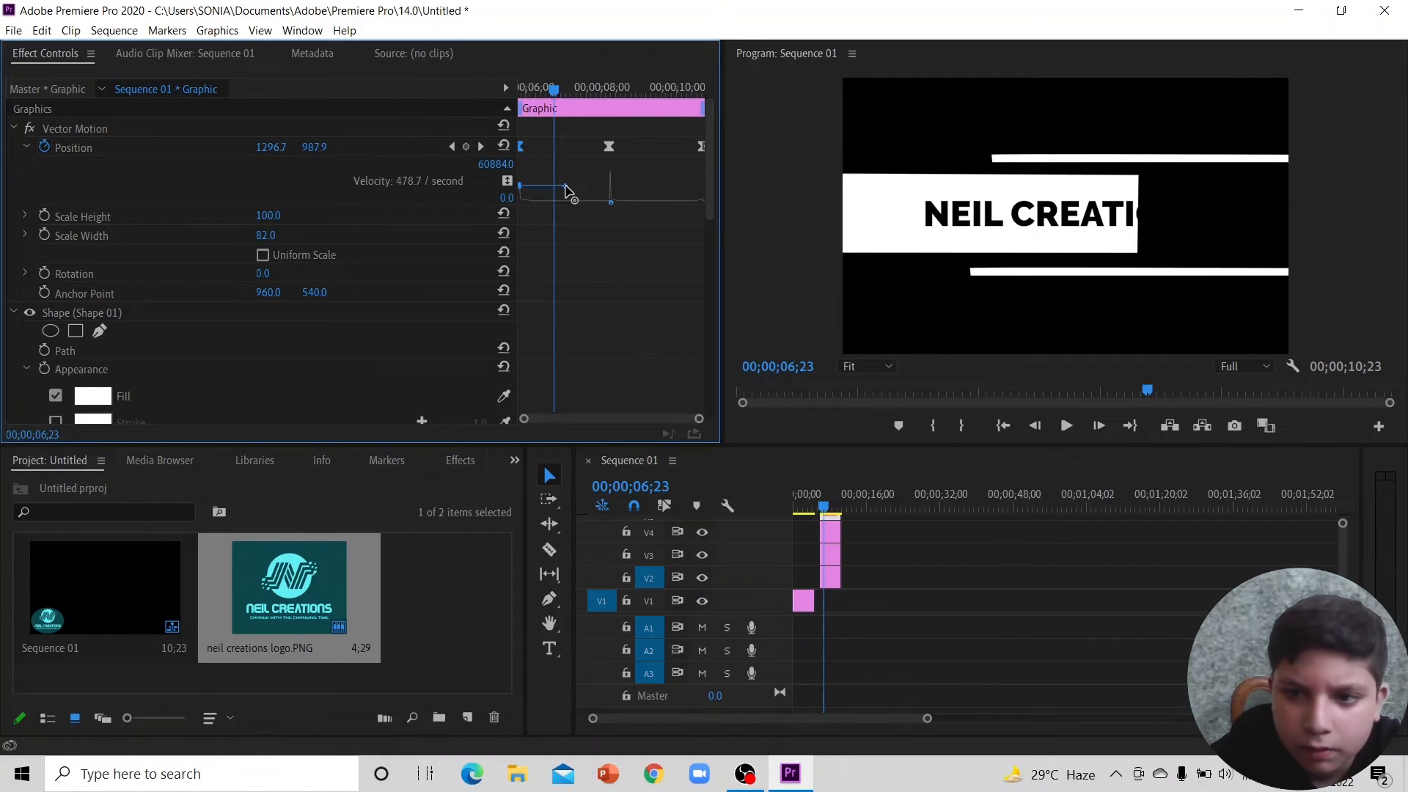
{"action": "left_click_drag", "start_coordinate": [566, 185], "coordinate": [568, 197]}
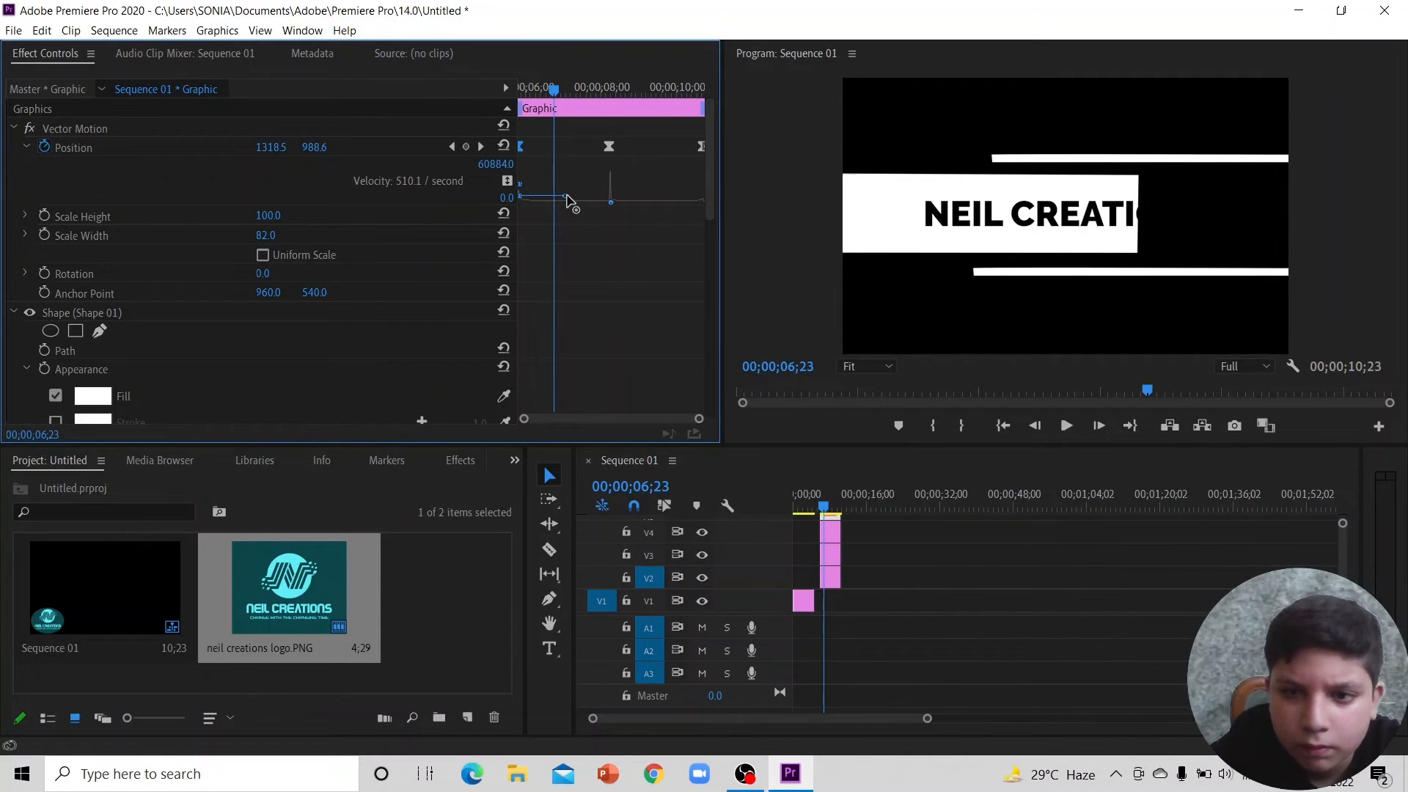
{"action": "left_click_drag", "start_coordinate": [567, 198], "coordinate": [567, 199]}
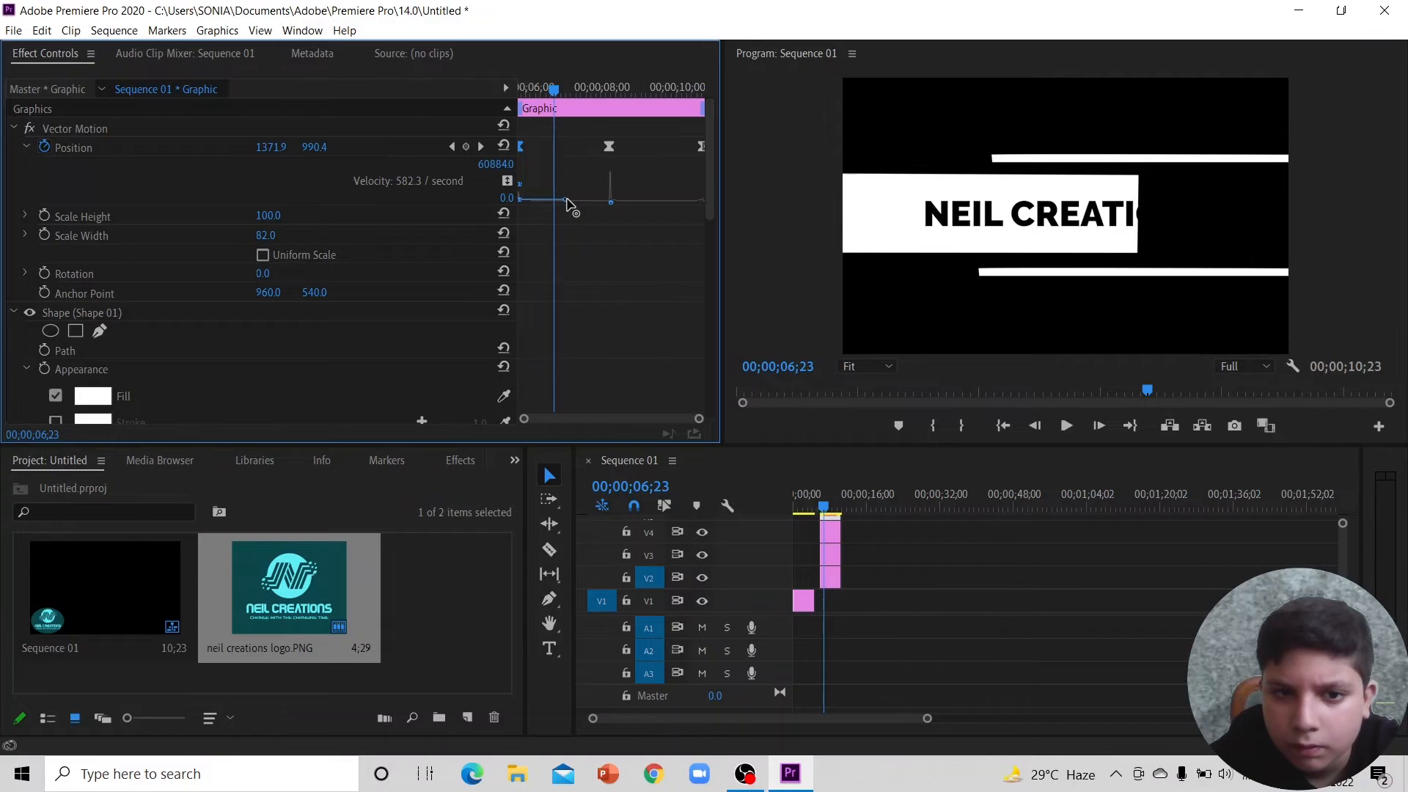
{"action": "left_click_drag", "start_coordinate": [567, 199], "coordinate": [567, 200]}
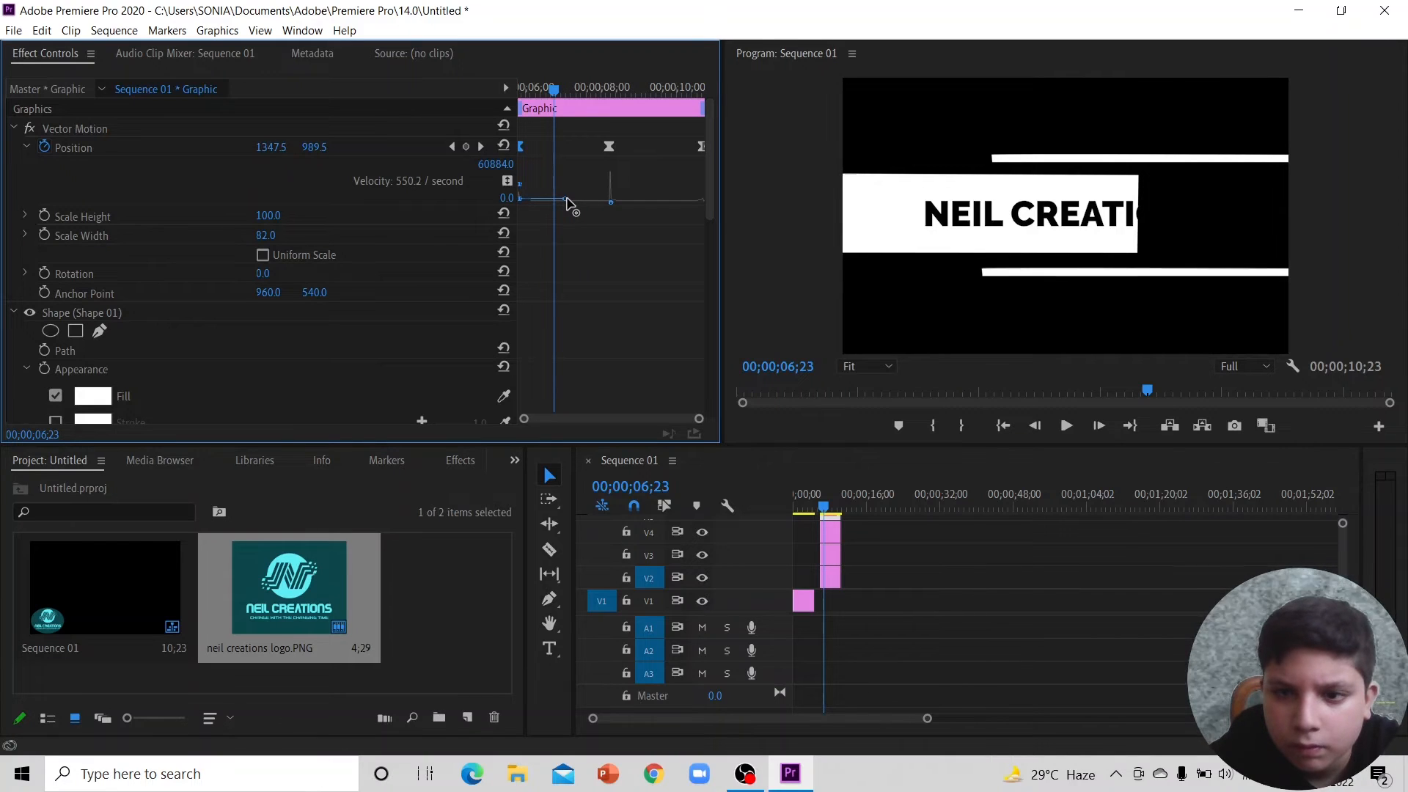
{"action": "key", "text": "space"}
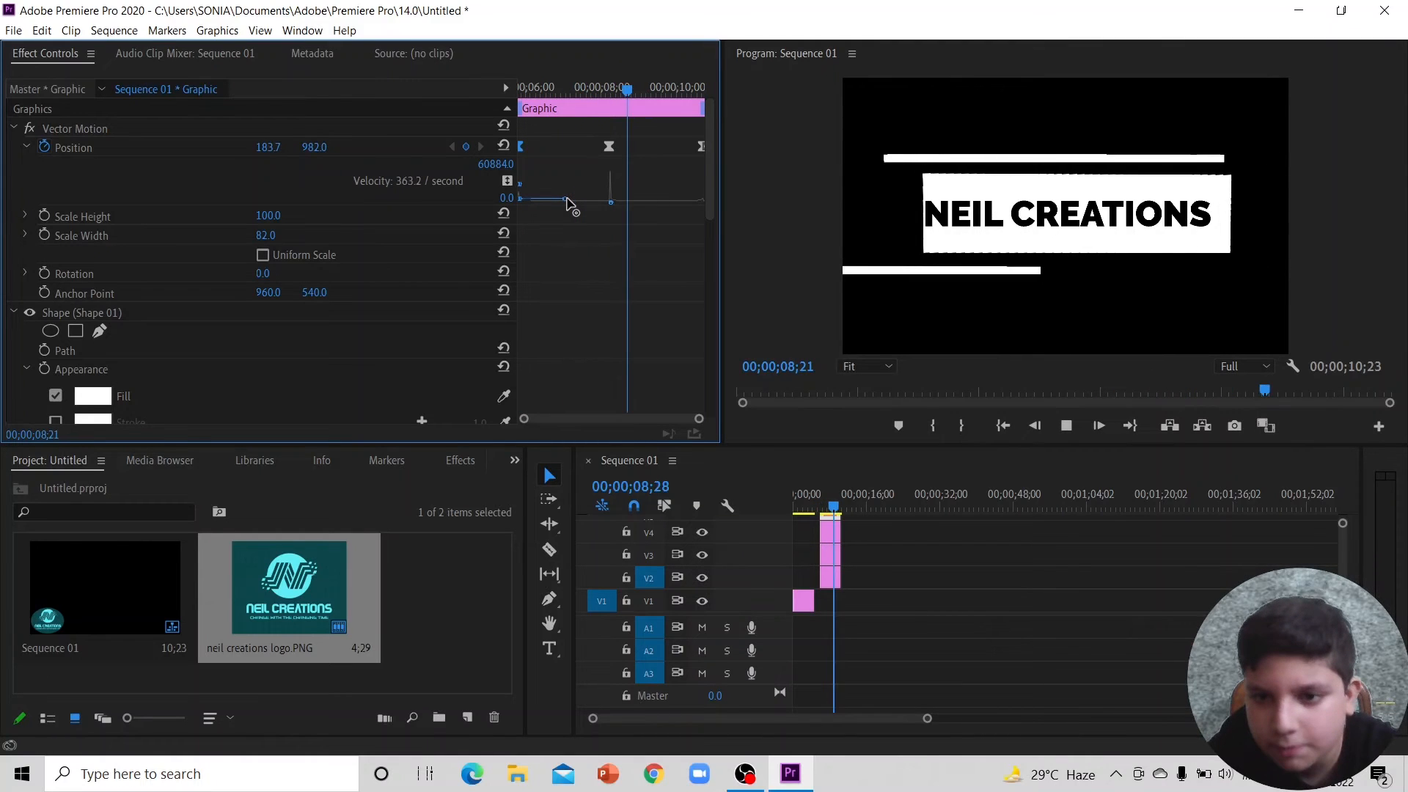
{"action": "key", "text": "space"}
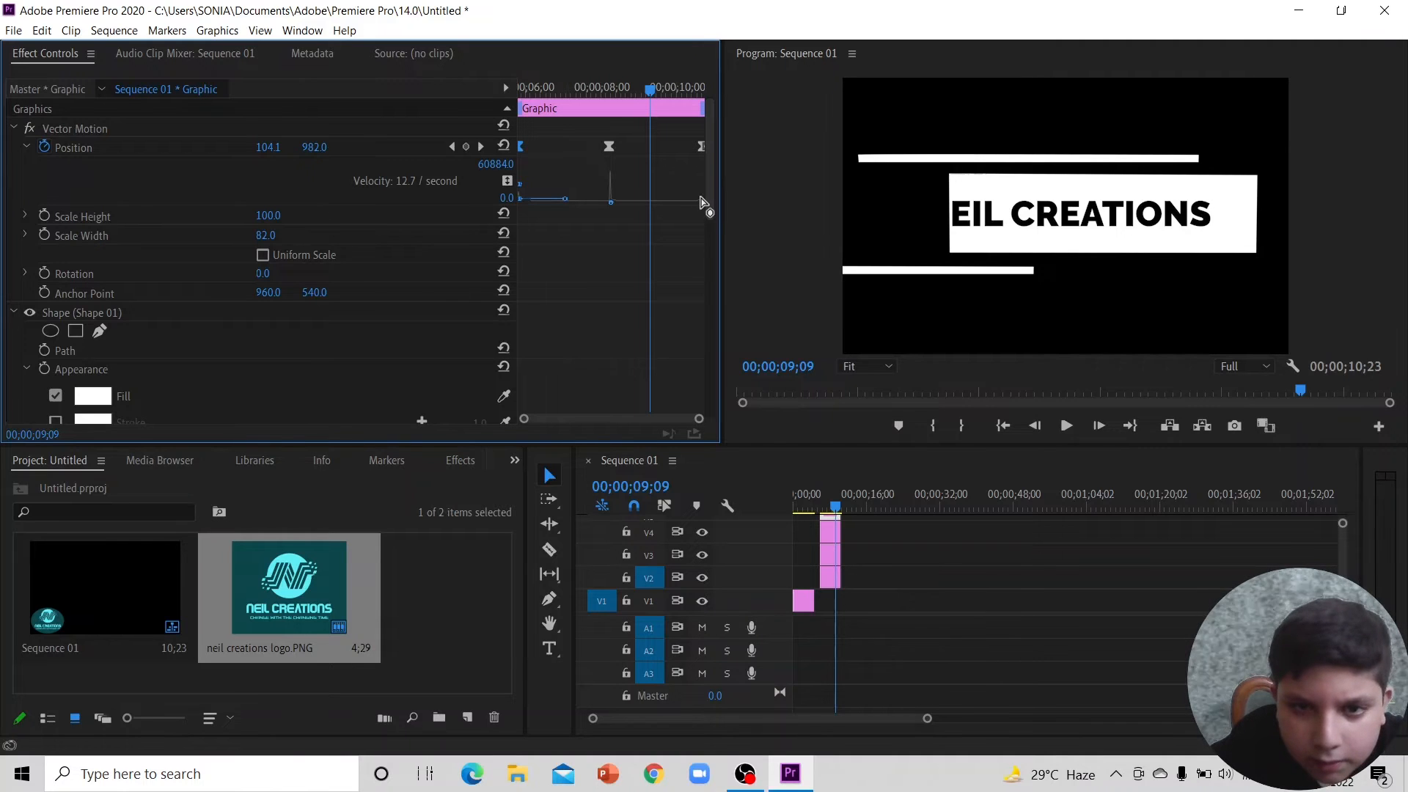
Step: Try copying the upper bar's position keyframes onto the lower bar at 00;00;09;09, and undo the paste
{"action": "left_click", "coordinate": [833, 537]}
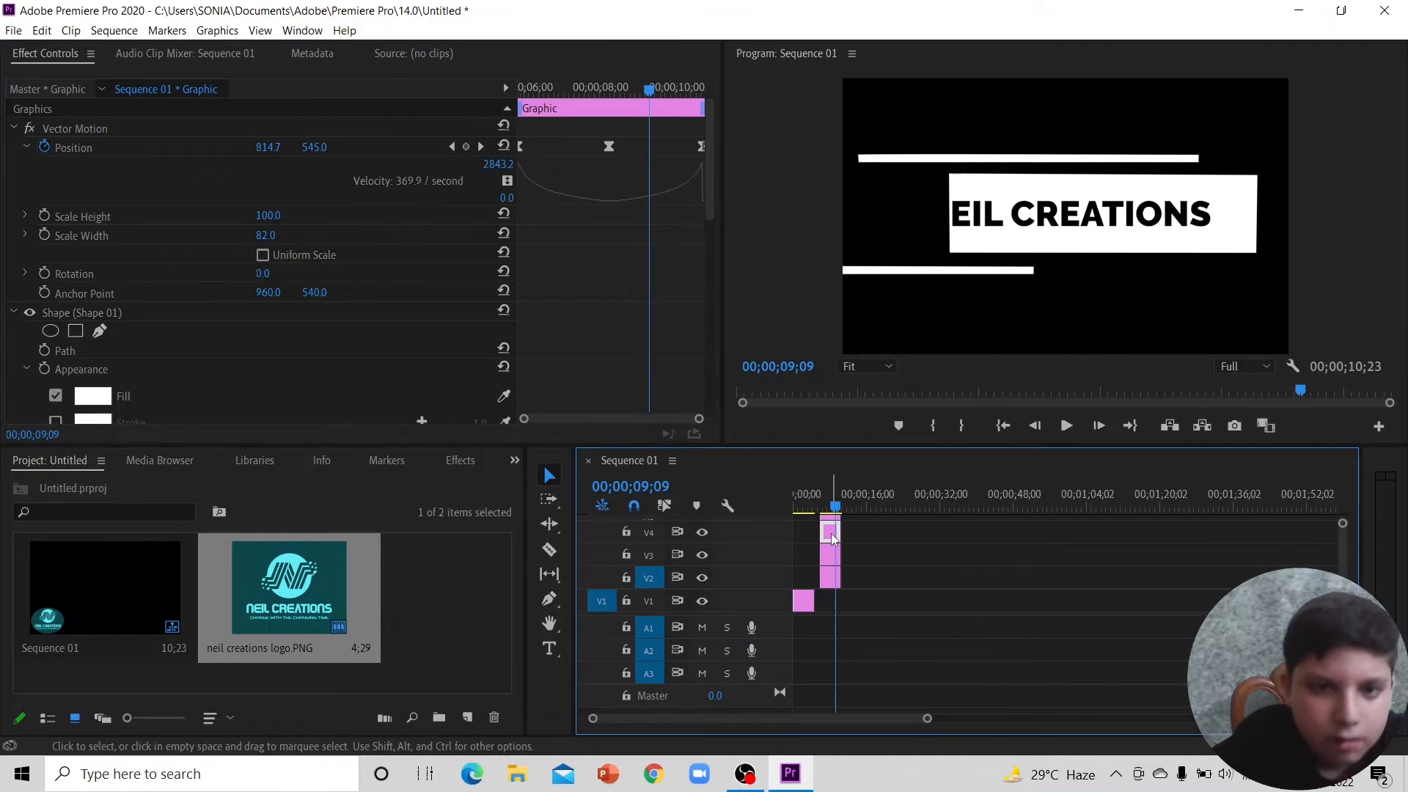
{"action": "left_click", "coordinate": [147, 130]}
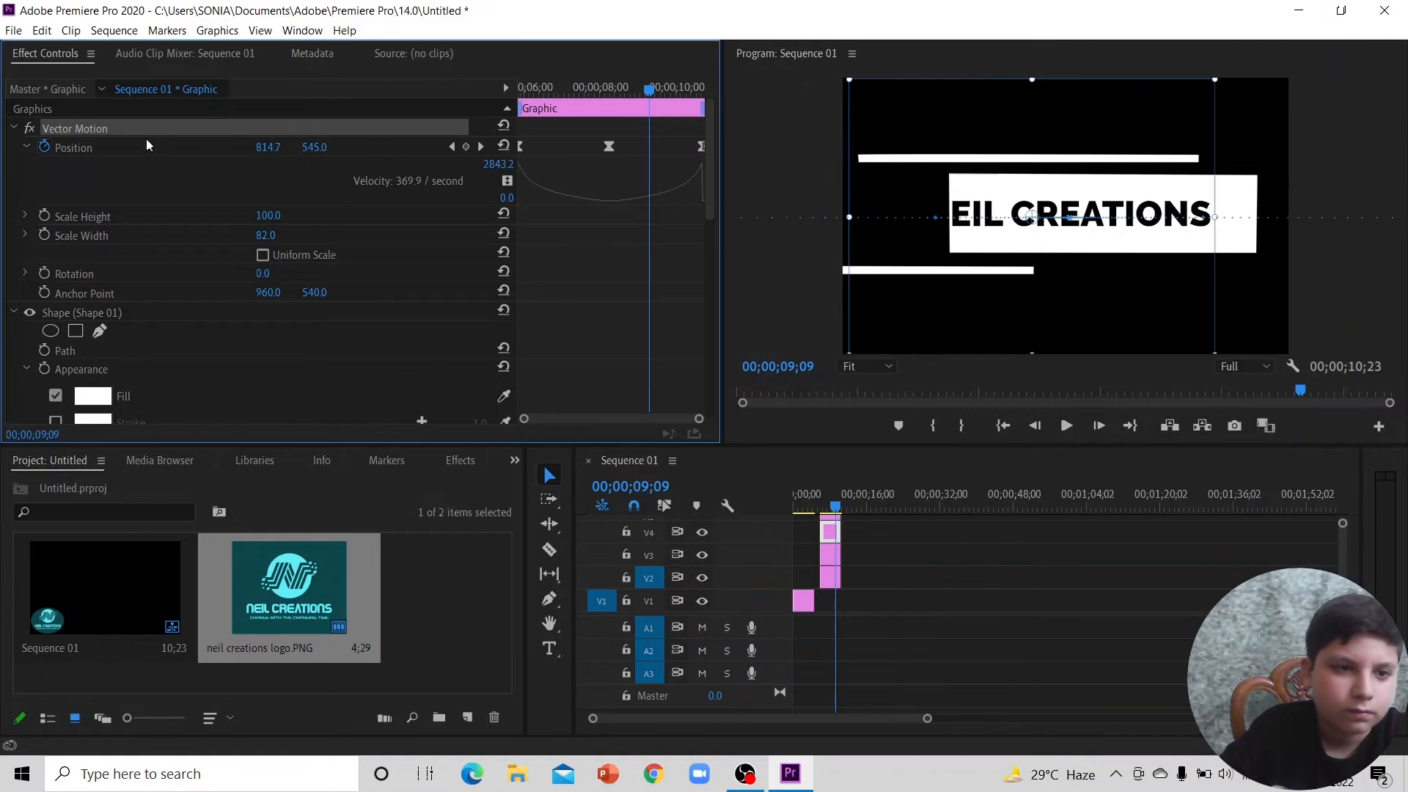
{"action": "left_click", "coordinate": [146, 139]}
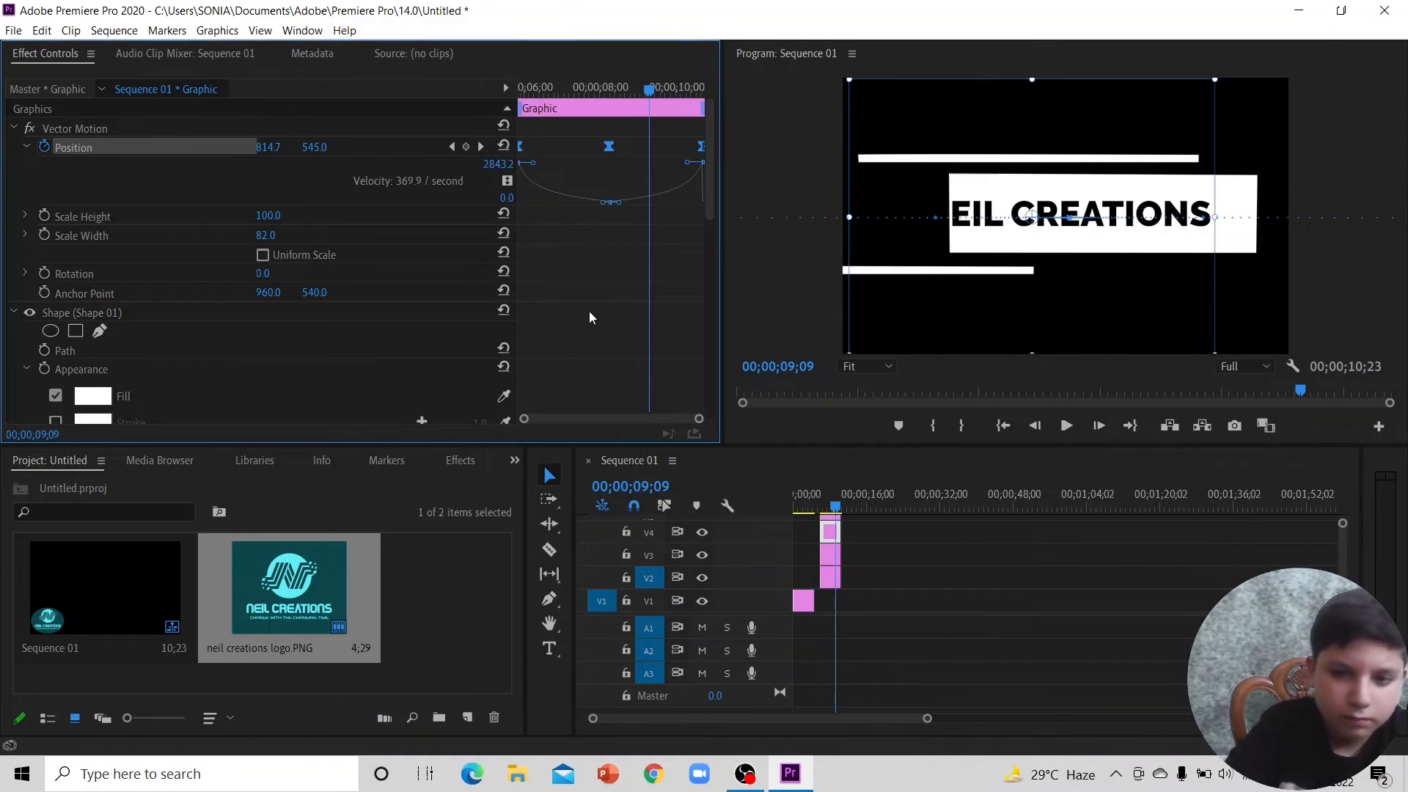
{"action": "left_click", "coordinate": [834, 522]}
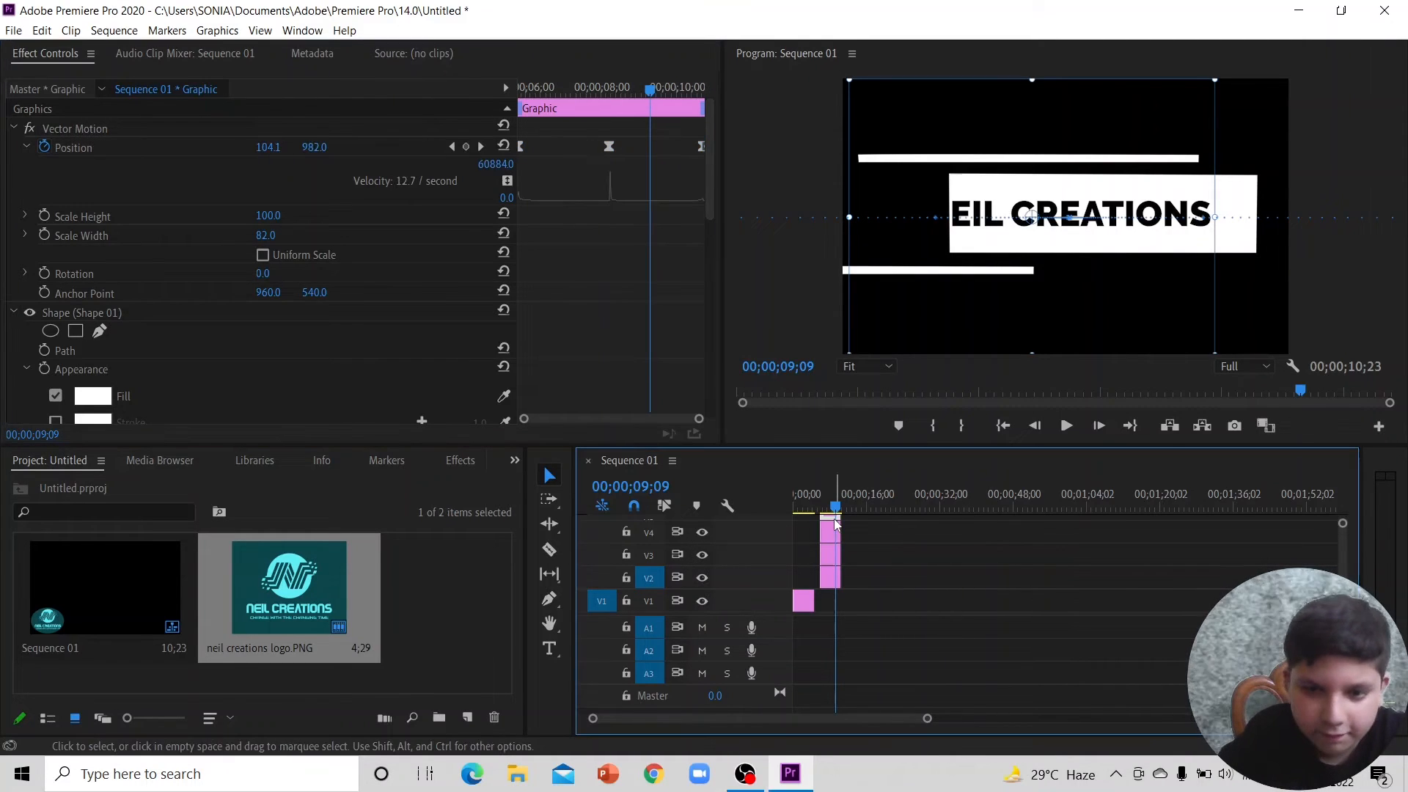
{"action": "left_click", "coordinate": [95, 146]}
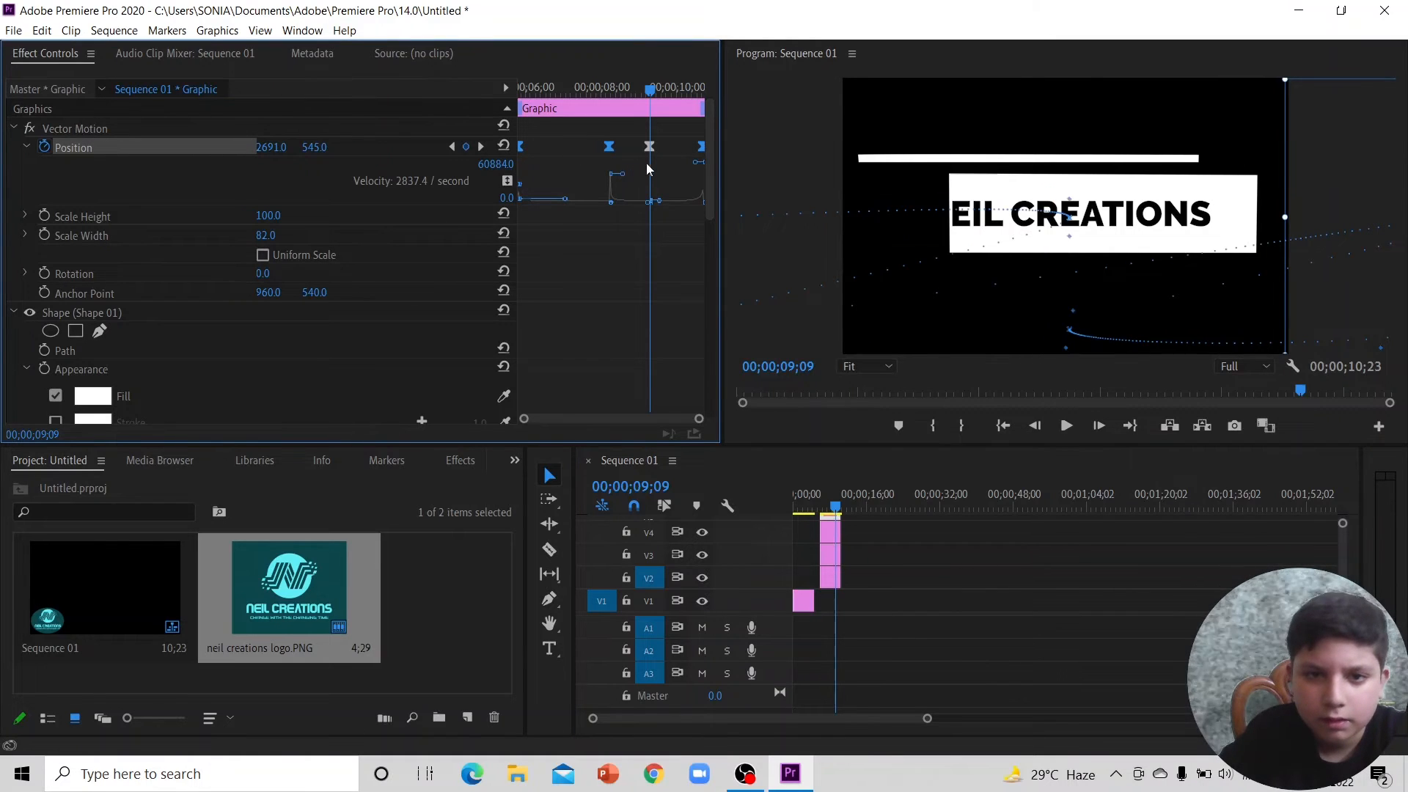
{"action": "key", "text": "ctrl+z"}
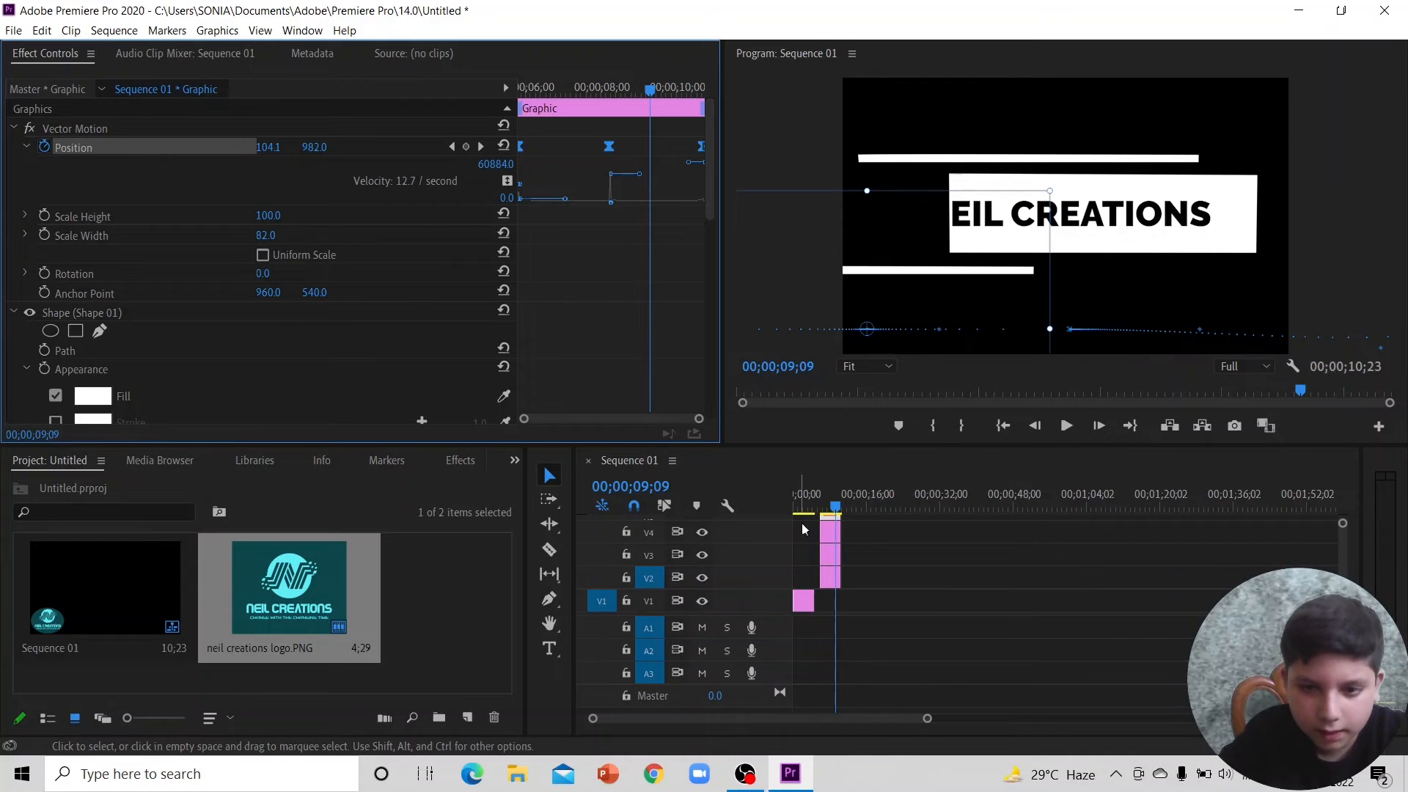
Step: Replace the lower bar's clip on V5 with a duplicate of the upper bar's clip from V4, aligned with the clips below
{"action": "scroll", "coordinate": [807, 543], "scroll_direction": "up", "scroll_amount": 2}
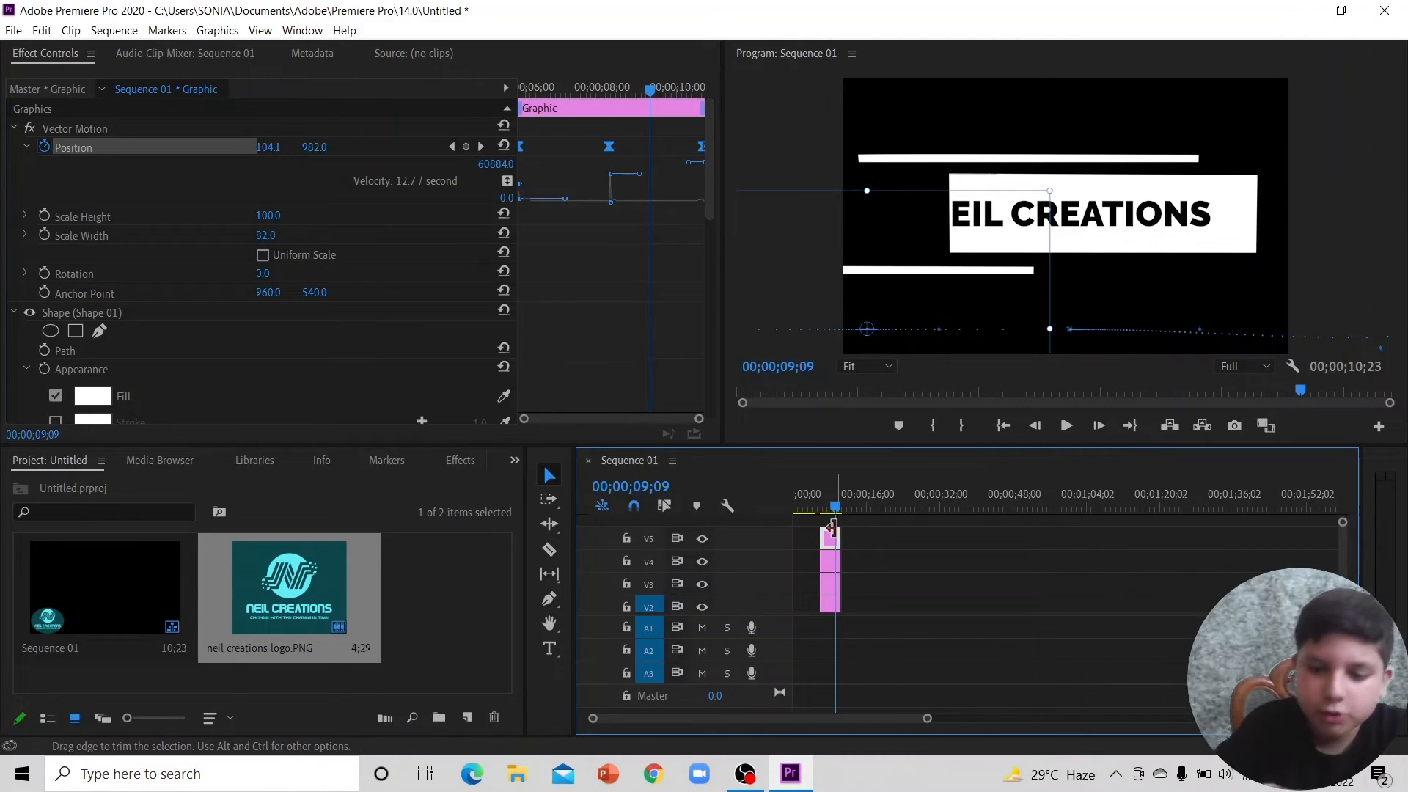
{"action": "left_click", "coordinate": [832, 528]}
{"action": "key", "text": "Delete"}
{"action": "left_click", "coordinate": [833, 561]}
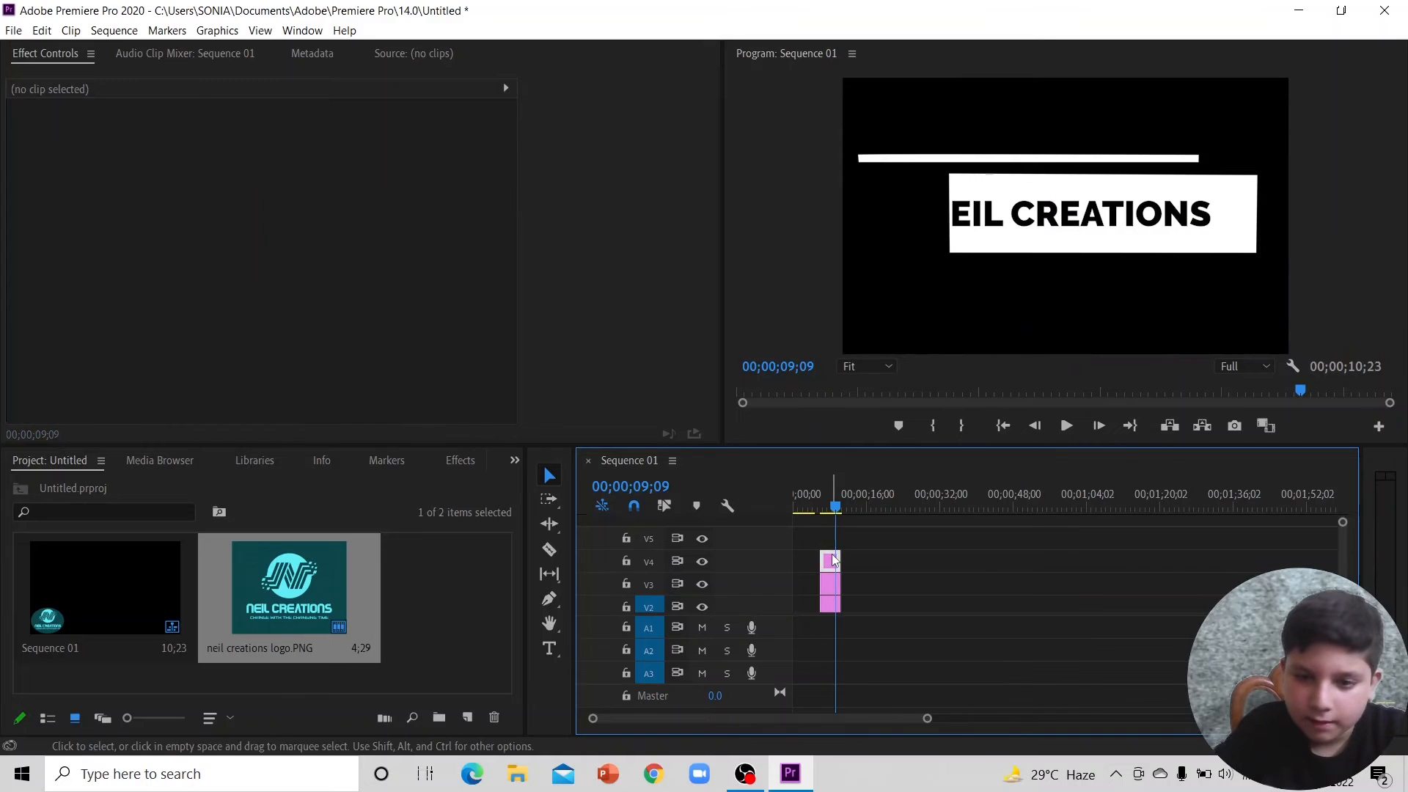
{"action": "key", "text": "End"}
{"action": "key", "text": "ctrl+v"}
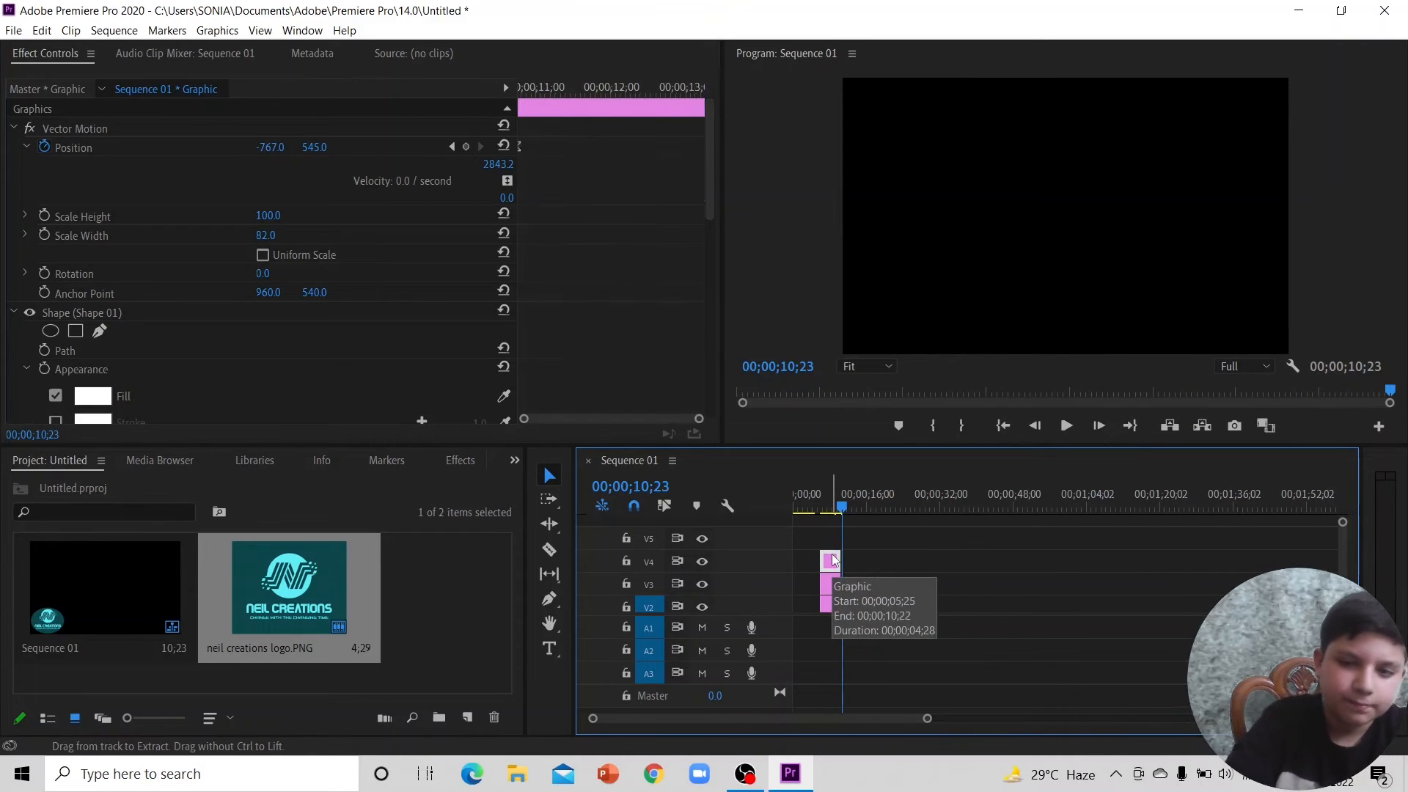
{"action": "left_click_drag", "start_coordinate": [852, 603], "coordinate": [829, 529]}
Step: Check the opening of the text reveal frame by frame, starting from 00;00;05;25
{"action": "left_click", "coordinate": [830, 497]}
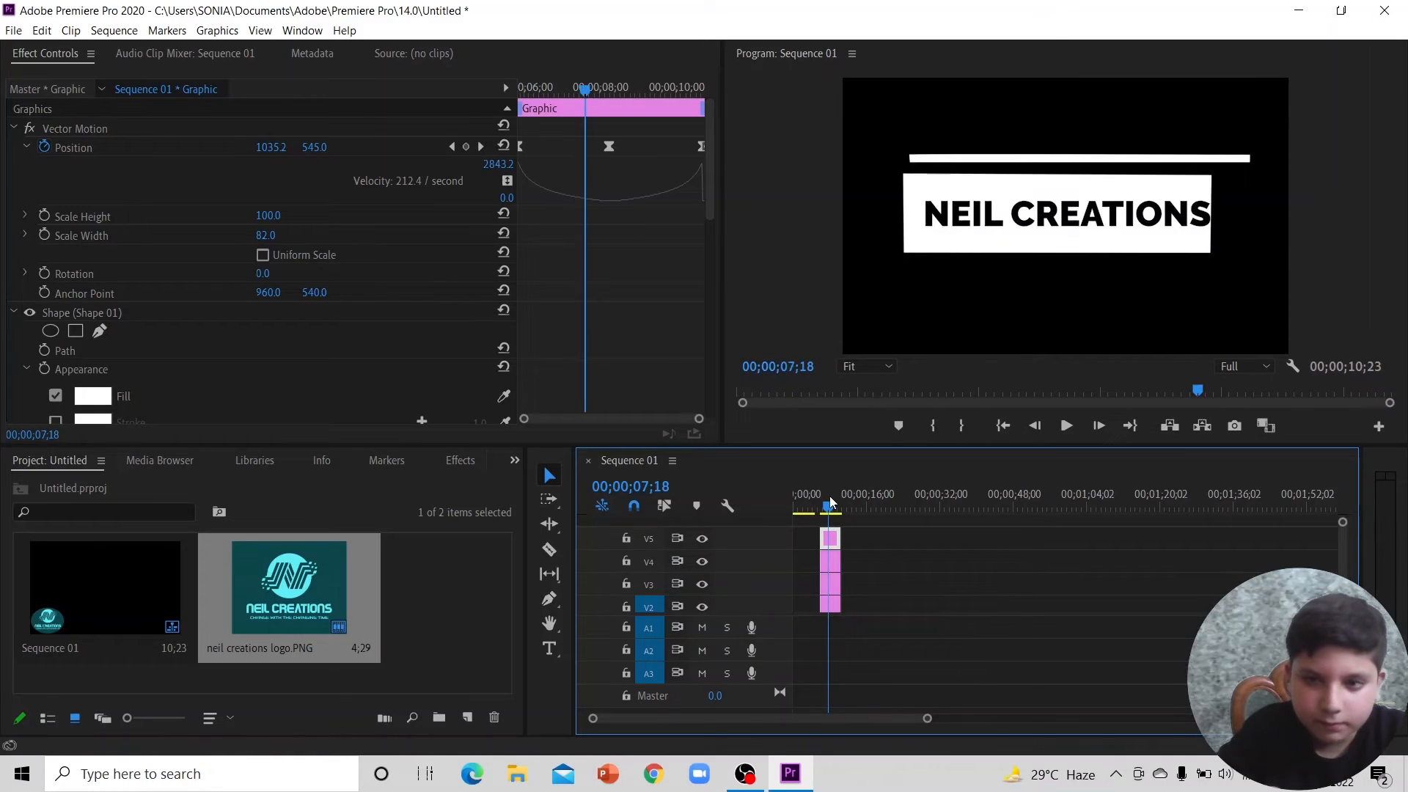
{"action": "key", "text": "Up"}
{"action": "key", "text": "Right"}
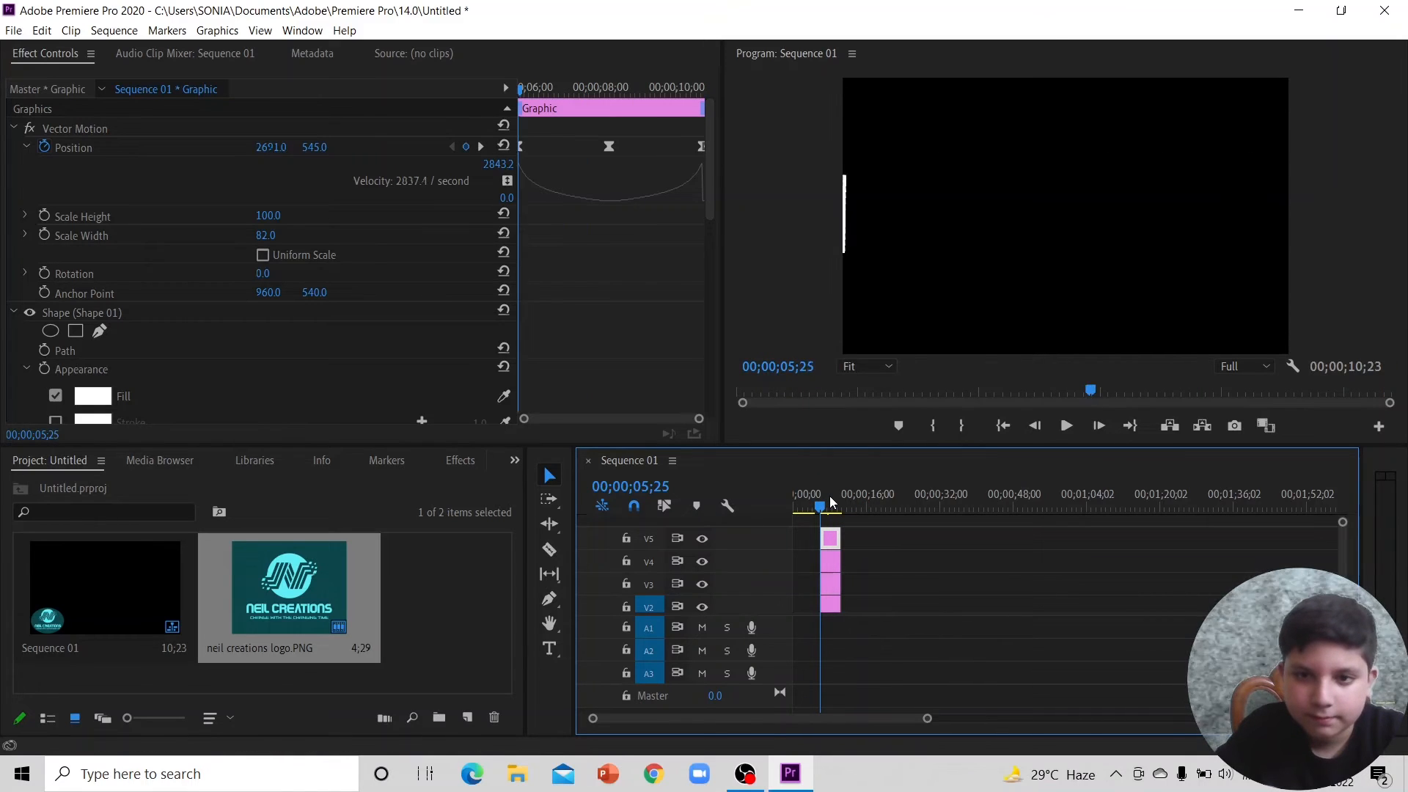
{"action": "key", "text": "Right"}
{"action": "key", "text": "Right"}
{"action": "key", "text": "Right"}
{"action": "key", "text": "Right"}
{"action": "key", "text": "Right"}
{"action": "key", "text": "Right"}
{"action": "key", "text": "Right"}
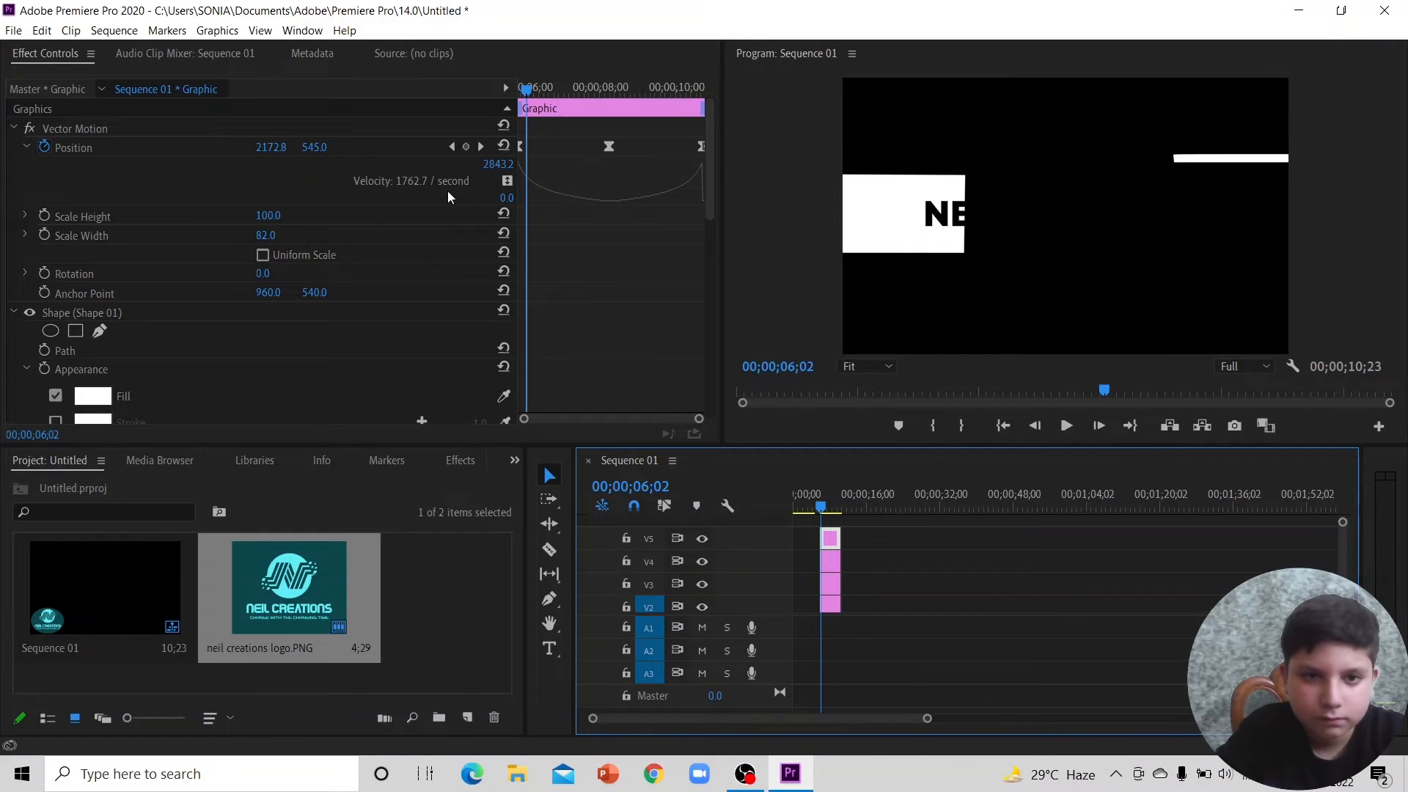
Step: Set the duplicated bar's first position keyframe at 00;00;05;25 to a Y value of 937, and preview the reveal
{"action": "left_click", "coordinate": [452, 146]}
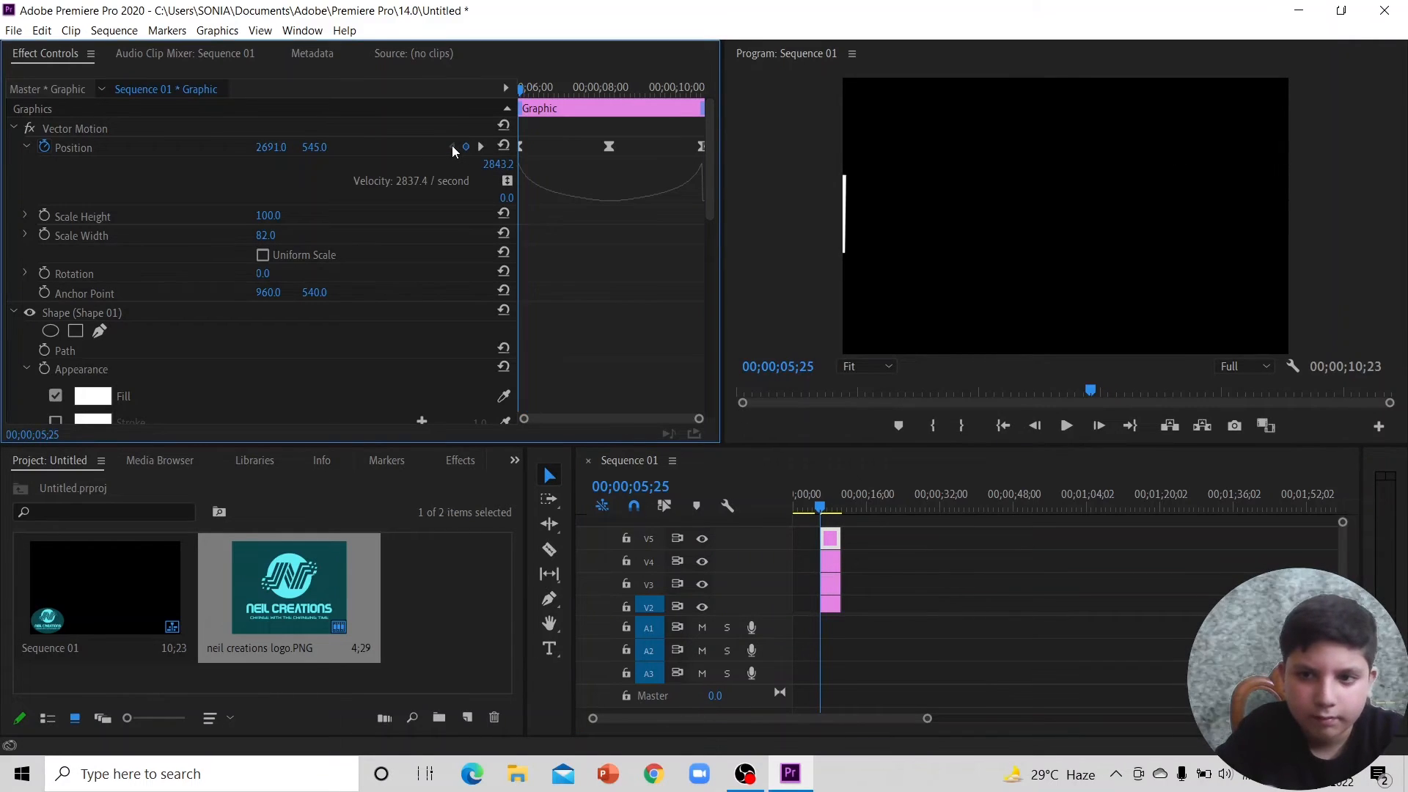
{"action": "key", "text": "Right"}
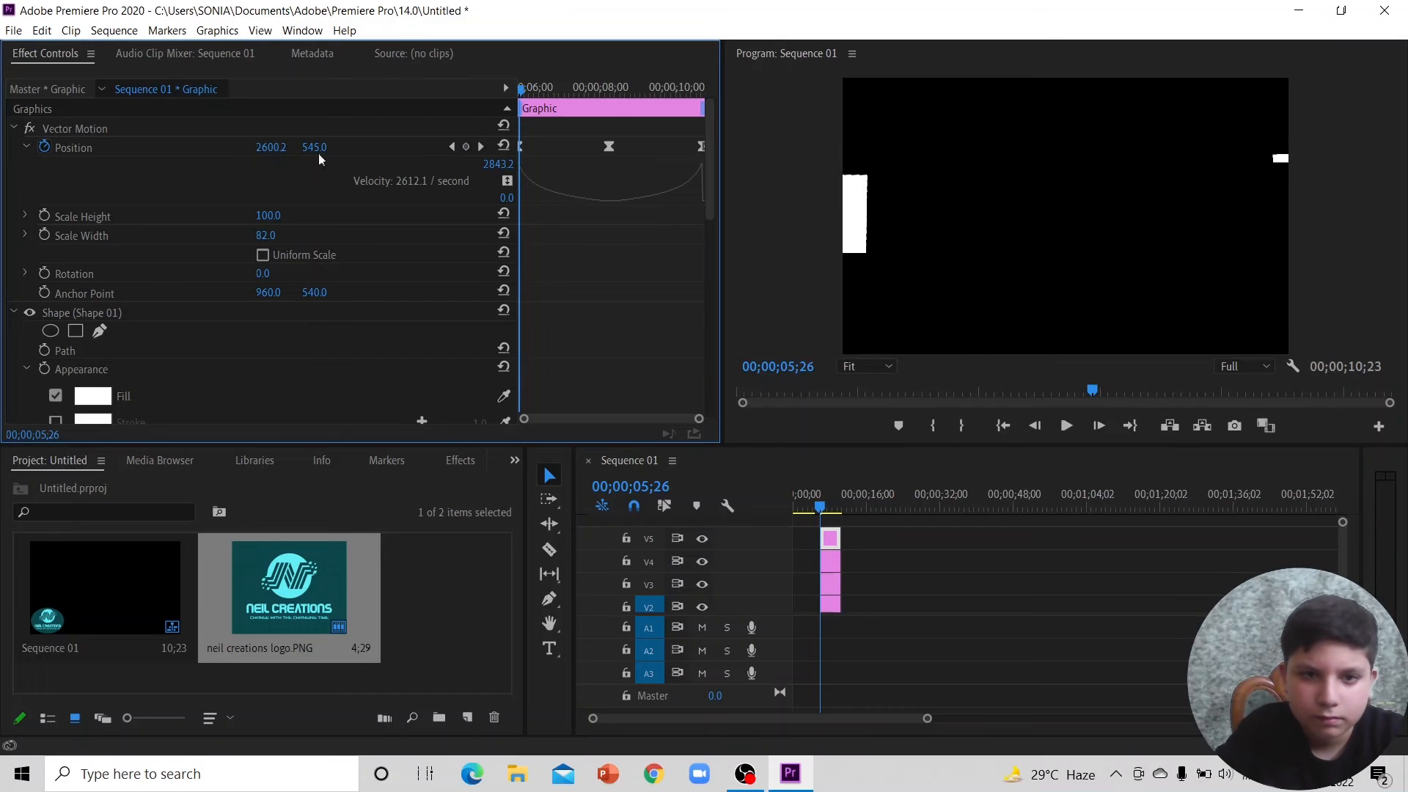
{"action": "key", "text": "Left"}
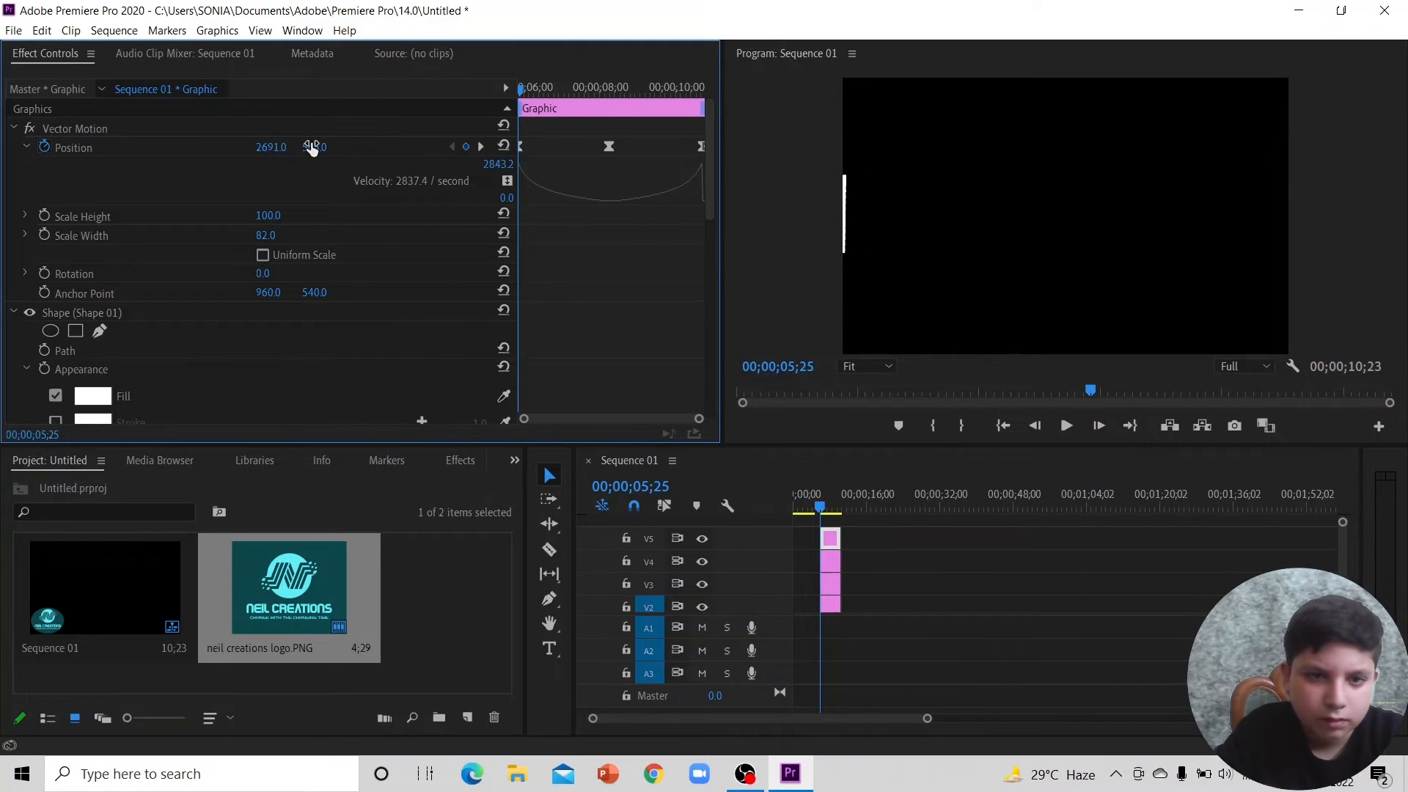
{"action": "mouse_move", "coordinate": [315, 146]}
{"action": "left_mouse_down"}
{"action": "mouse_move", "coordinate": [377, 146]}
{"action": "mouse_move", "coordinate": [299, 146]}
{"action": "mouse_move", "coordinate": [322, 147]}
{"action": "left_mouse_up"}
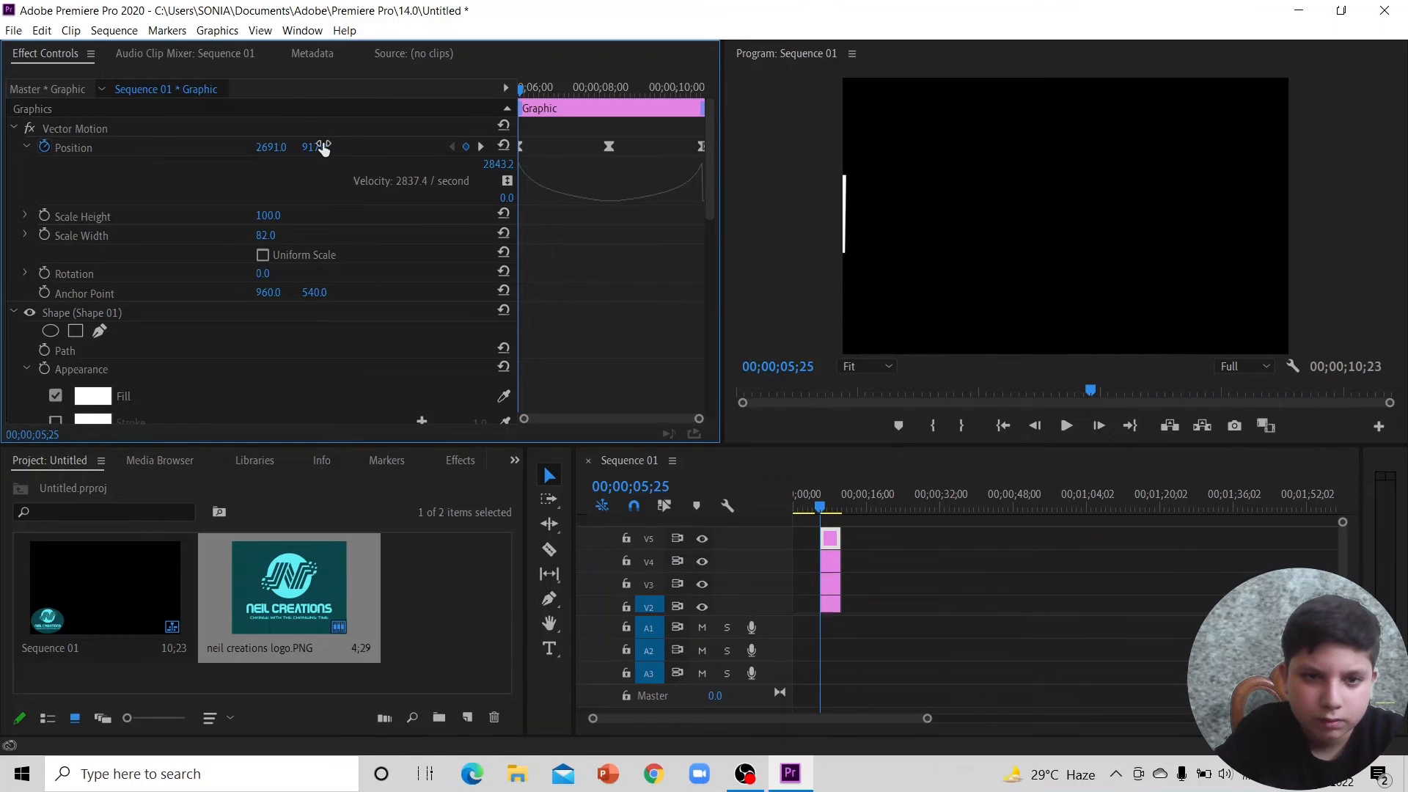
{"action": "key", "text": "Right"}
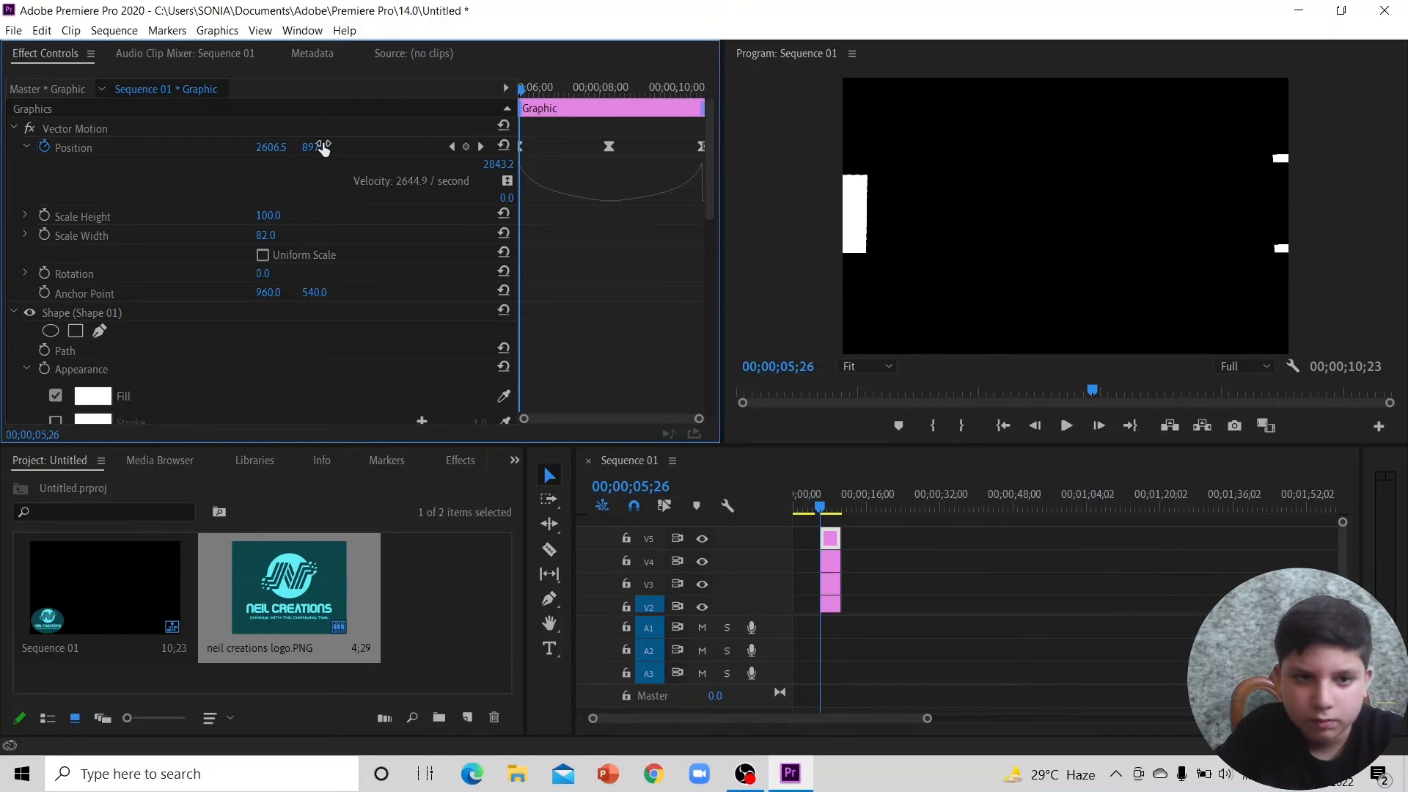
{"action": "key", "text": "Left"}
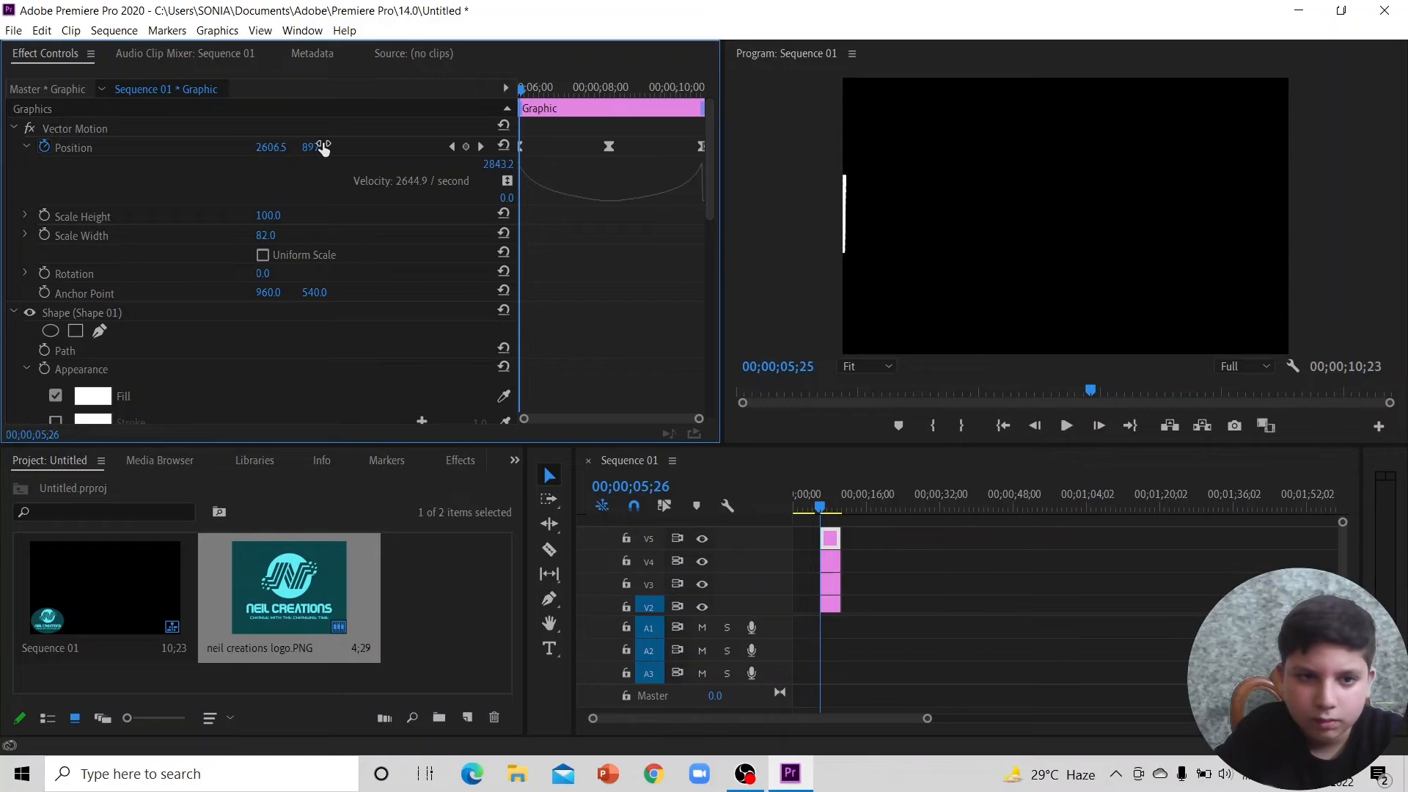
{"action": "left_click_drag", "start_coordinate": [317, 148], "coordinate": [323, 147]}
{"action": "key", "text": "Right"}
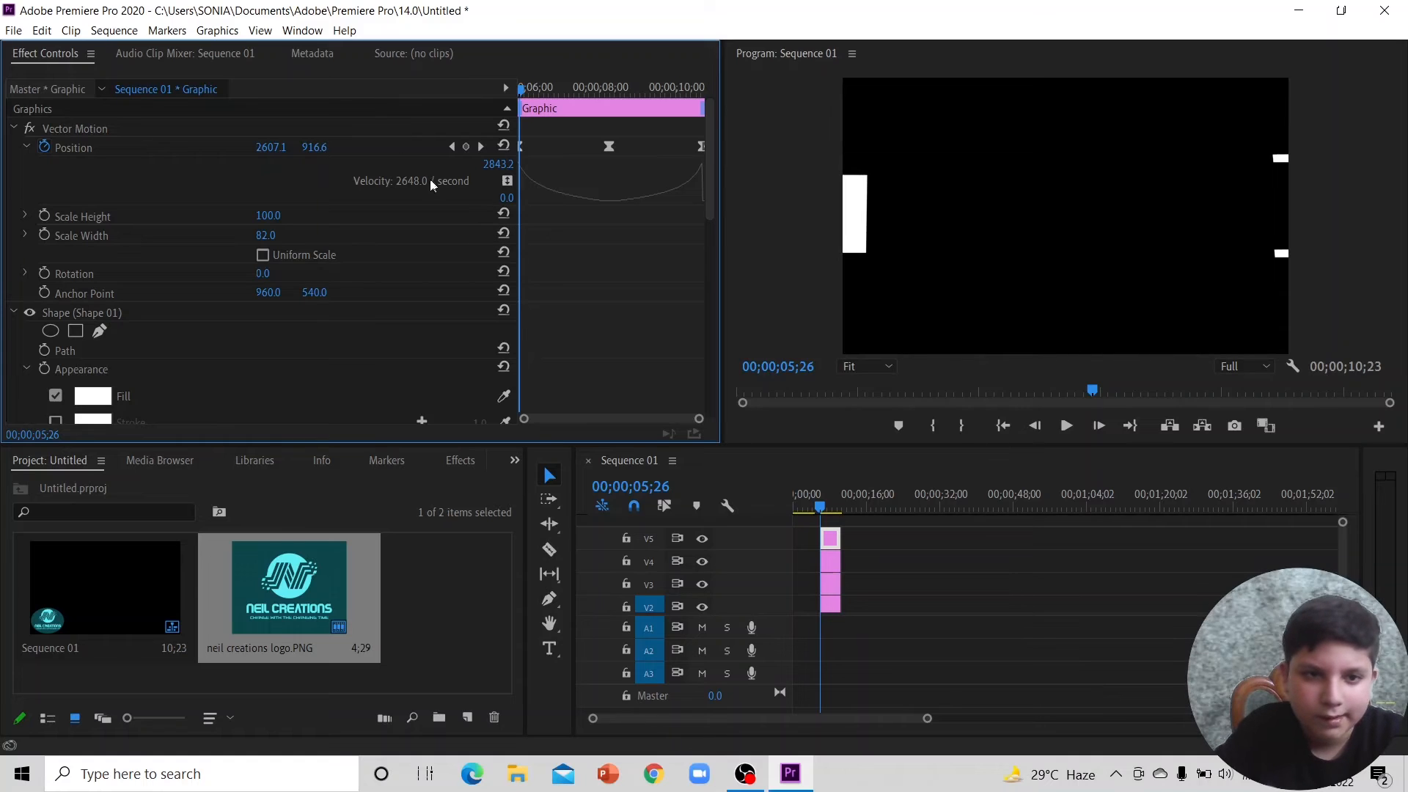
{"action": "key", "text": "space"}
{"action": "key", "text": "space"}
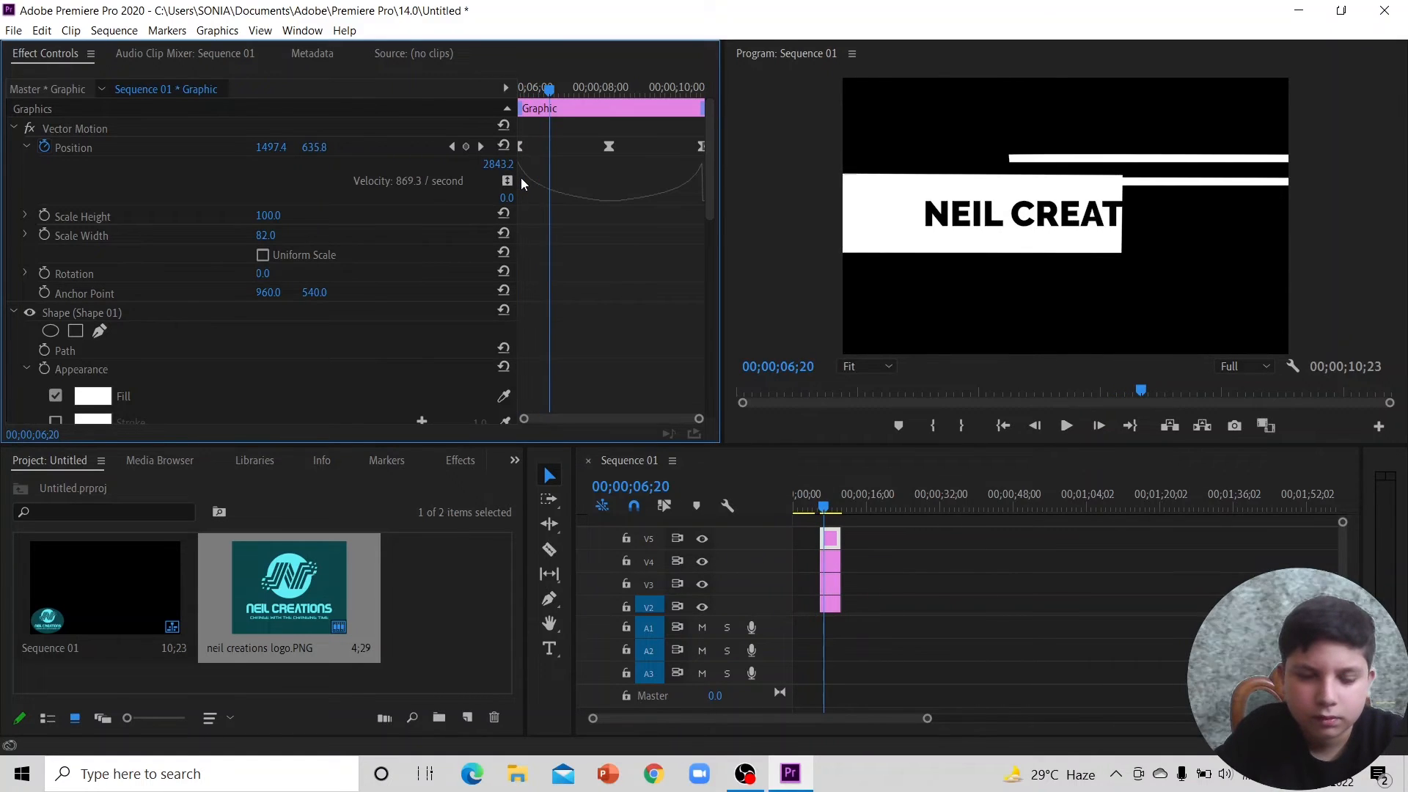
Step: Set the Y position to 937 at the duplicated bar's middle and last keyframes, and play the text section
{"action": "left_click", "coordinate": [450, 148]}
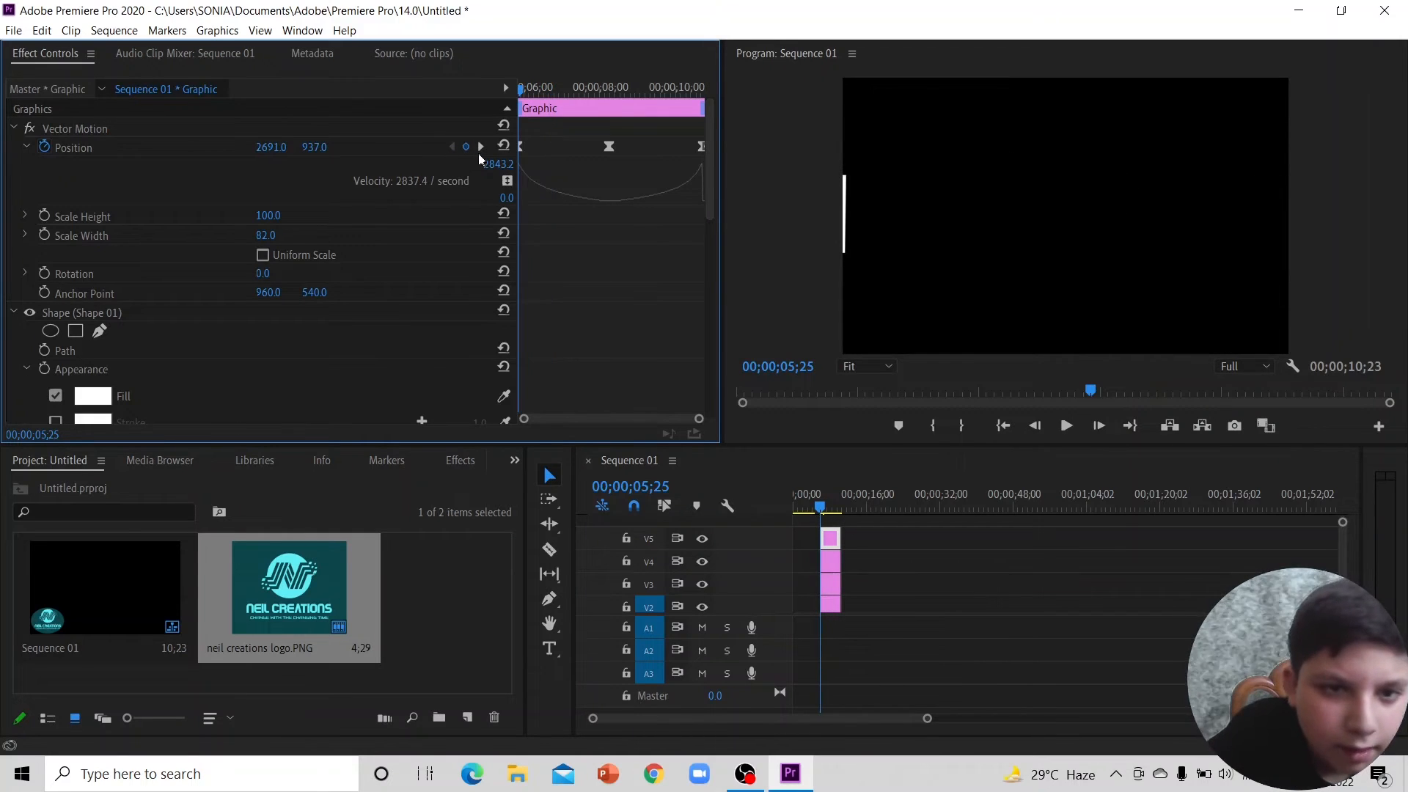
{"action": "left_click", "coordinate": [481, 147]}
{"action": "left_click", "coordinate": [312, 147]}
{"action": "type", "text": "937"}
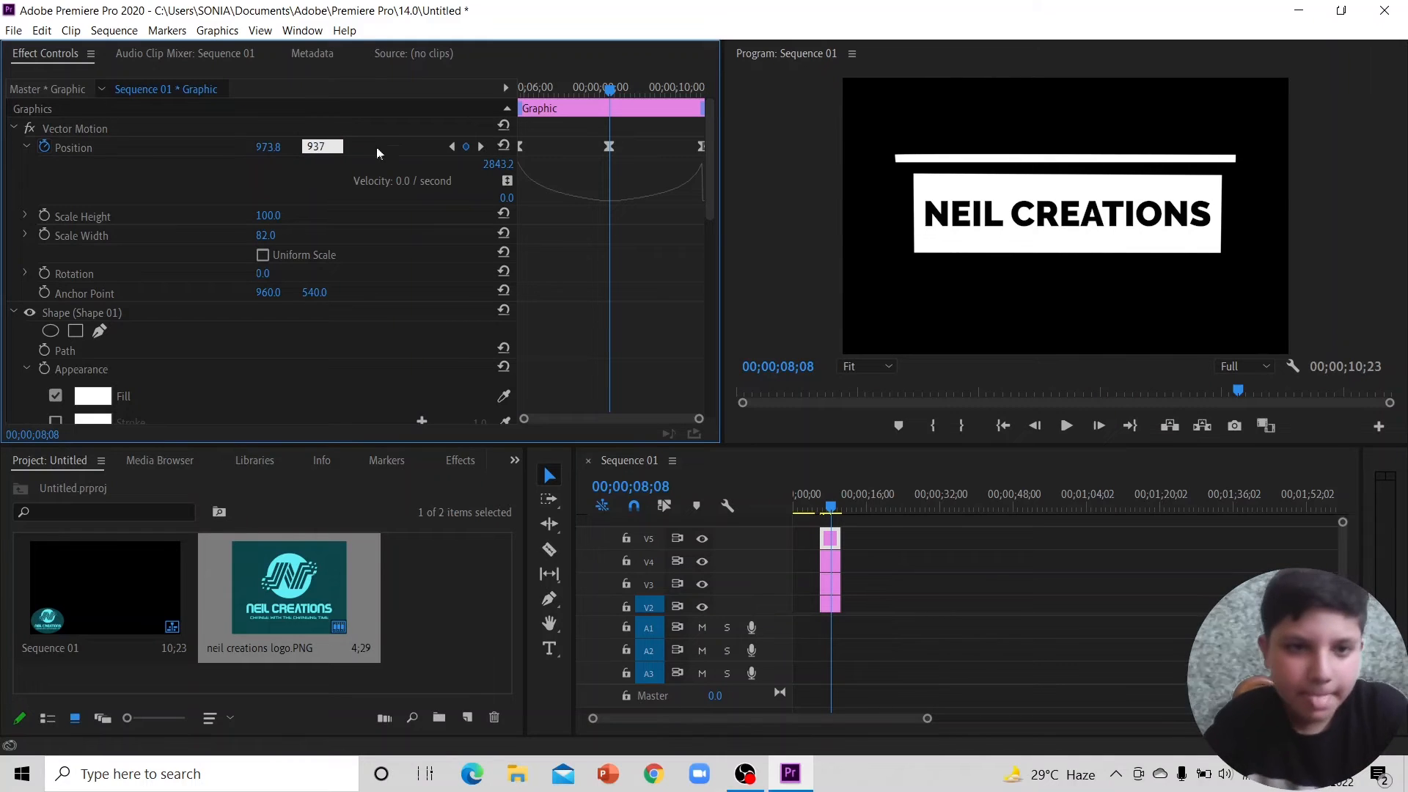
{"action": "left_click", "coordinate": [481, 147]}
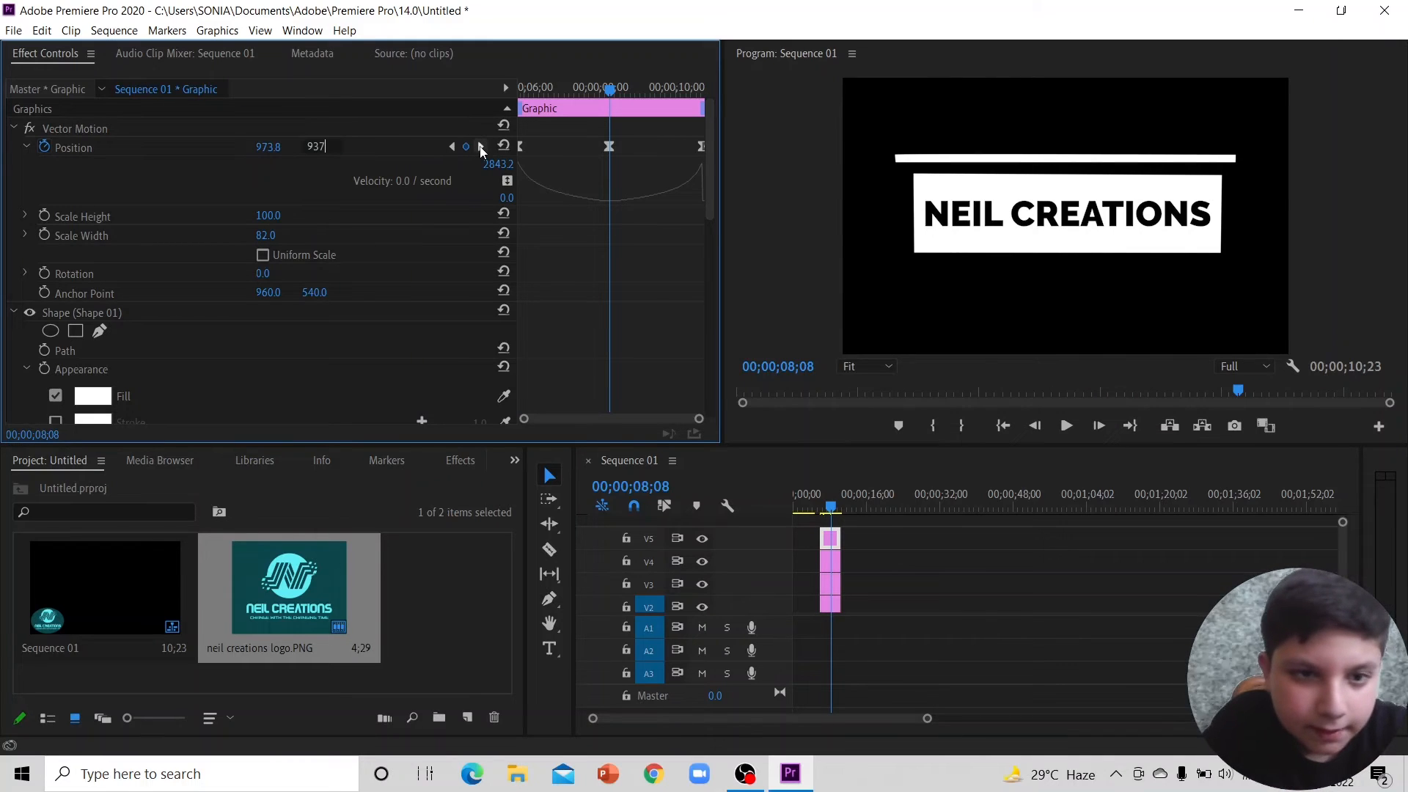
{"action": "left_click", "coordinate": [321, 146]}
{"action": "type", "text": "937"}
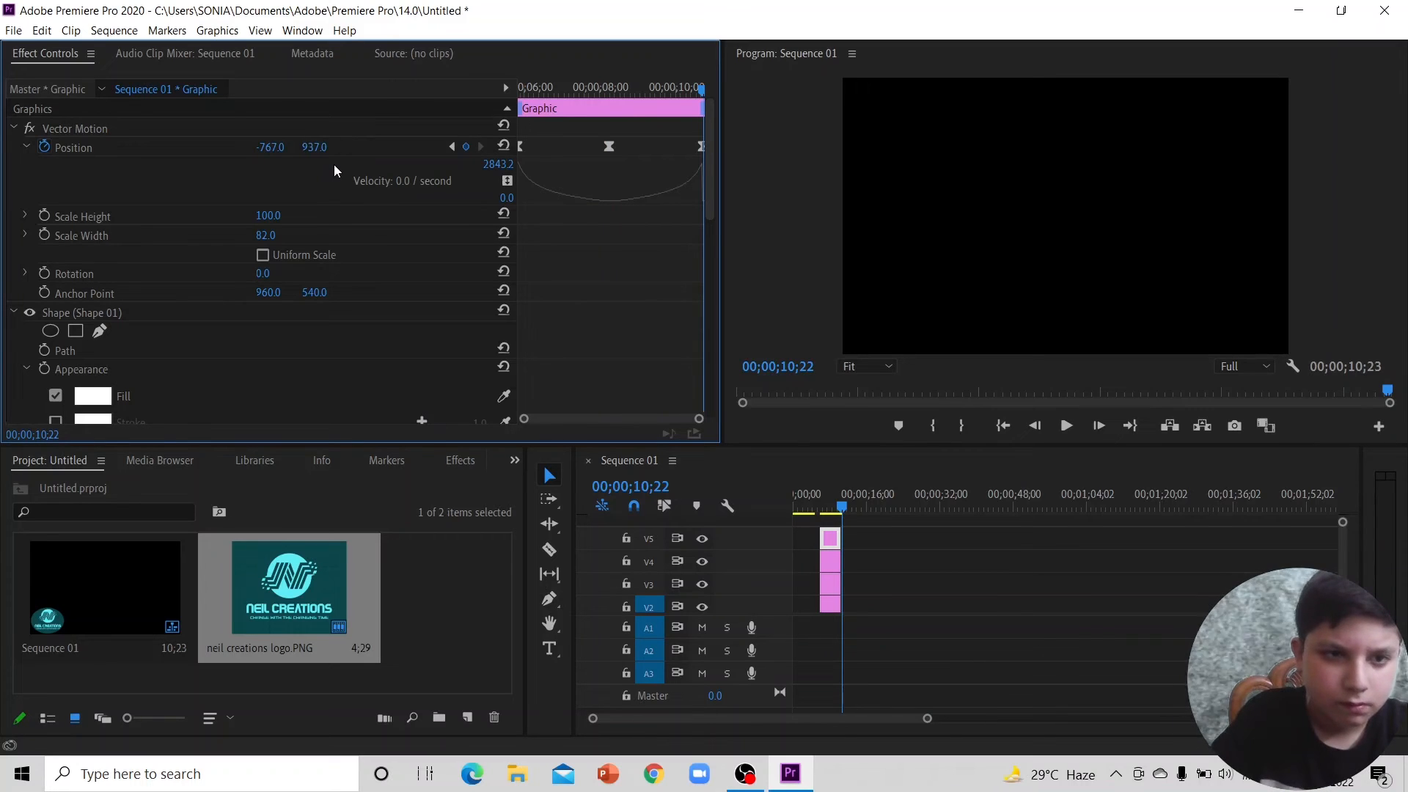
{"action": "key", "text": "Up"}
{"action": "key", "text": "space"}
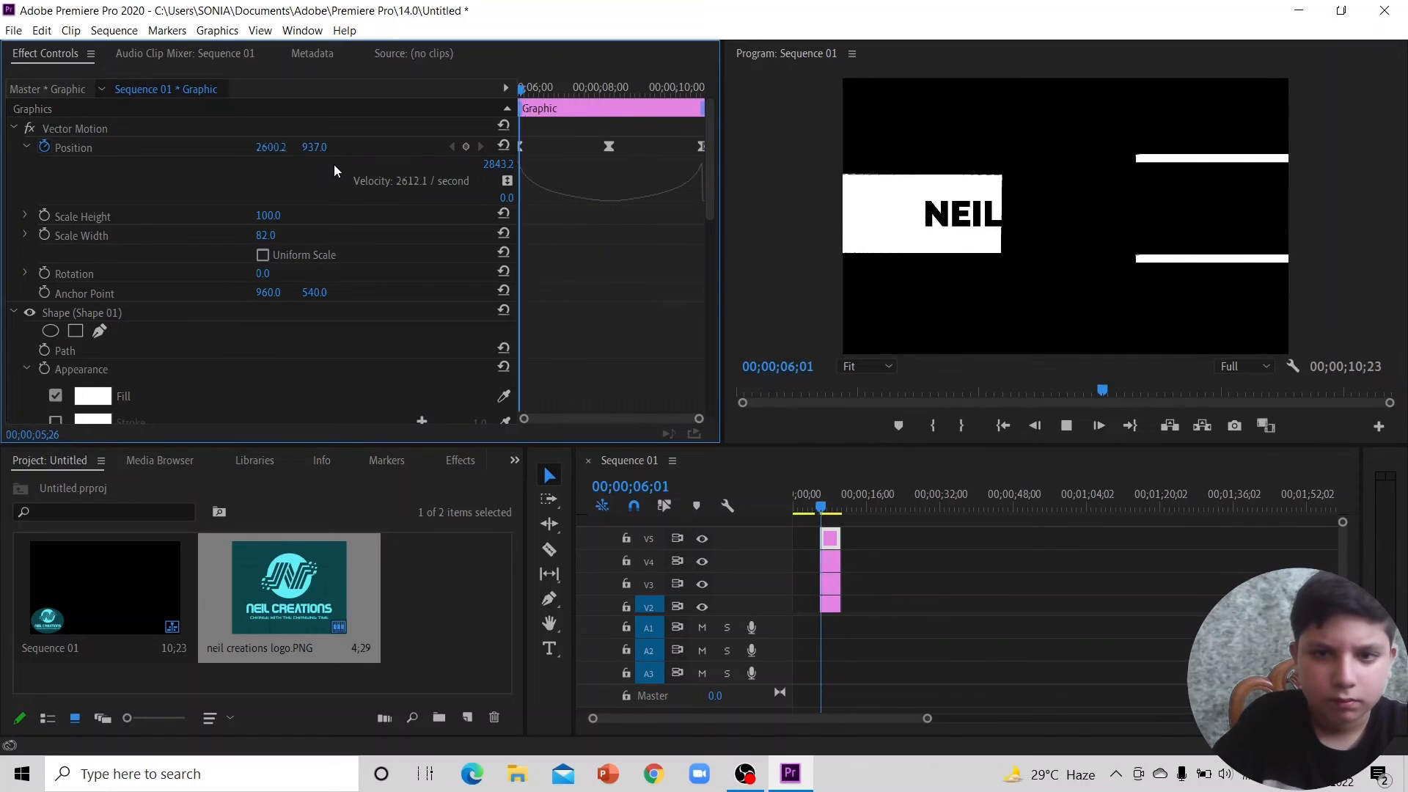
{"action": "key", "text": "space"}
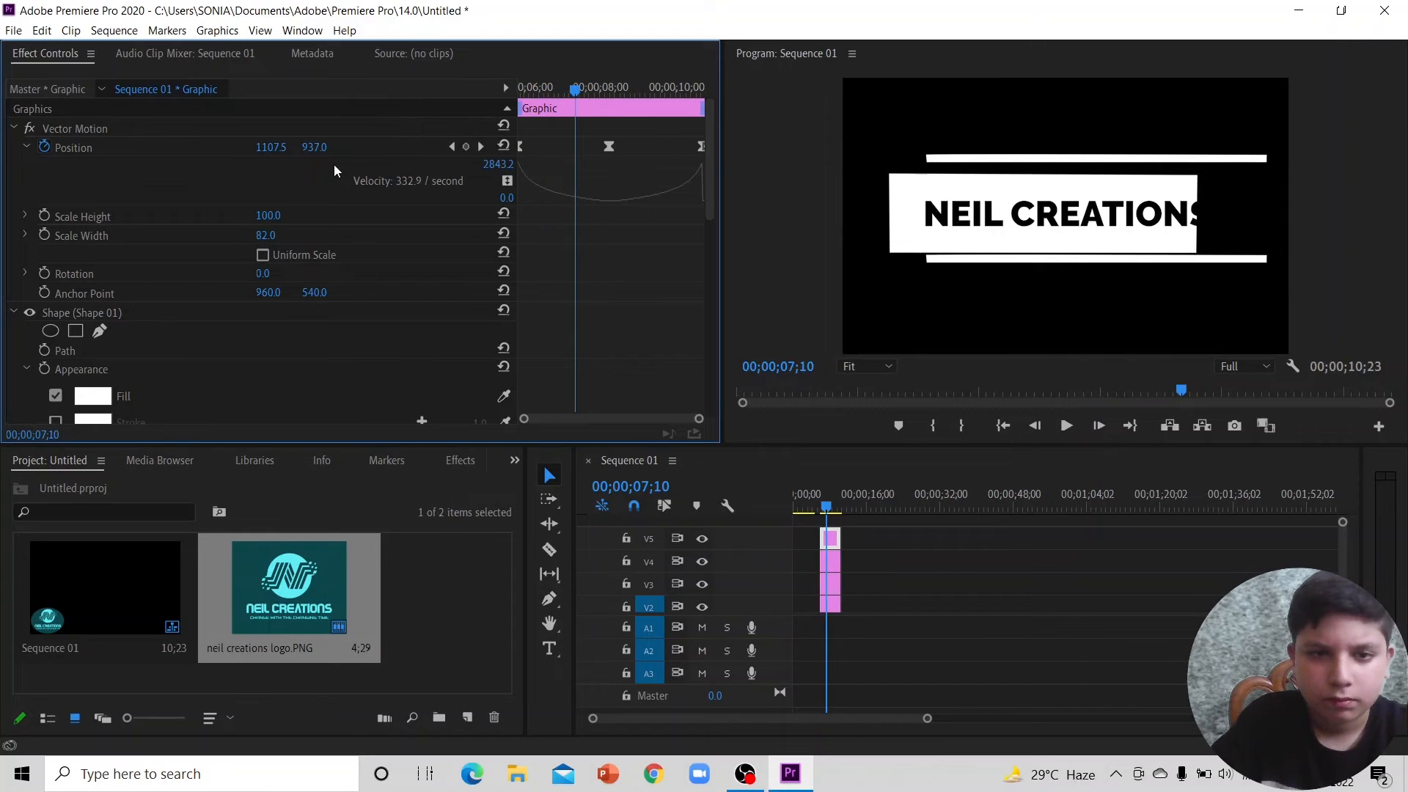
Step: Lower the duplicated bar's first position keyframe to a Y value of 948, and preview the reveal
{"action": "left_click", "coordinate": [452, 147]}
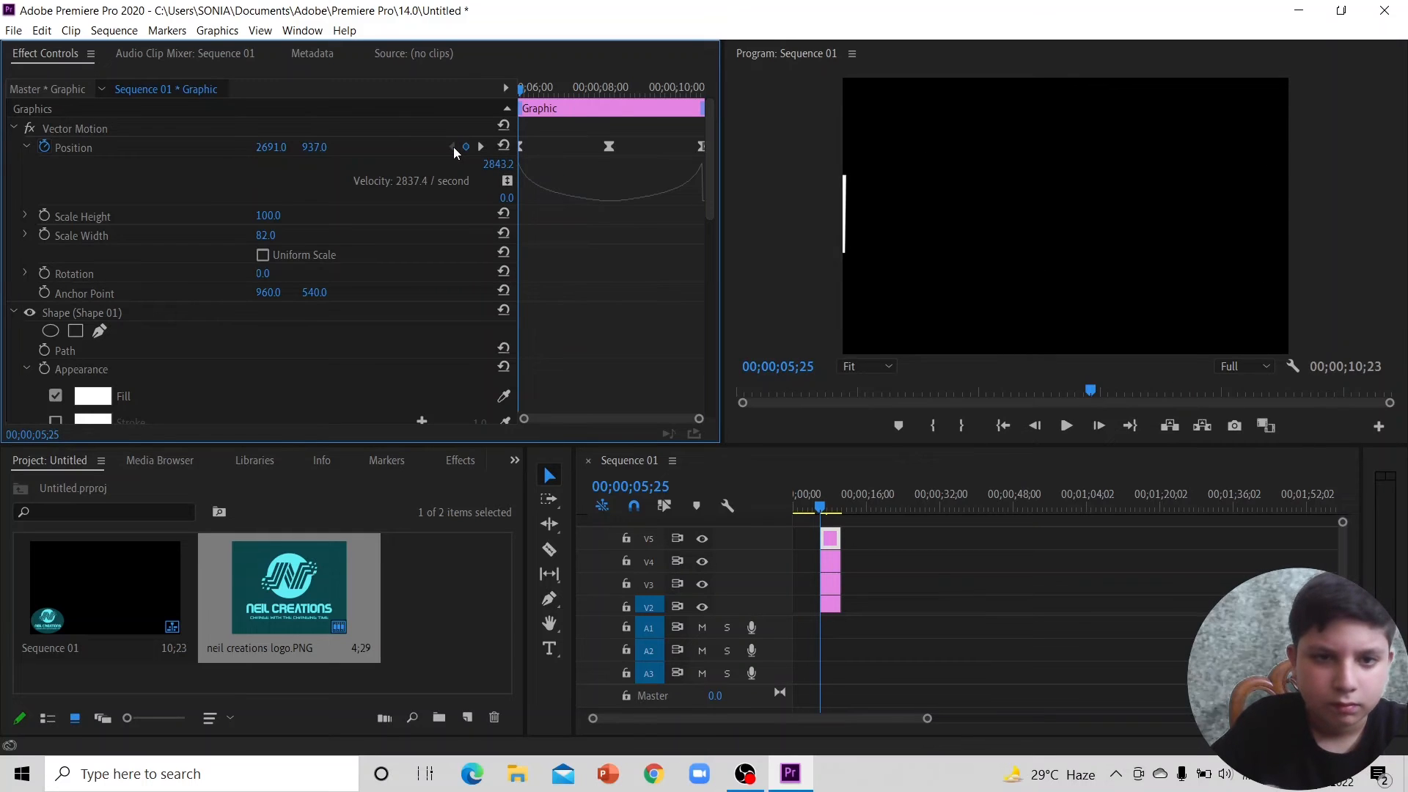
{"action": "key", "text": "Right"}
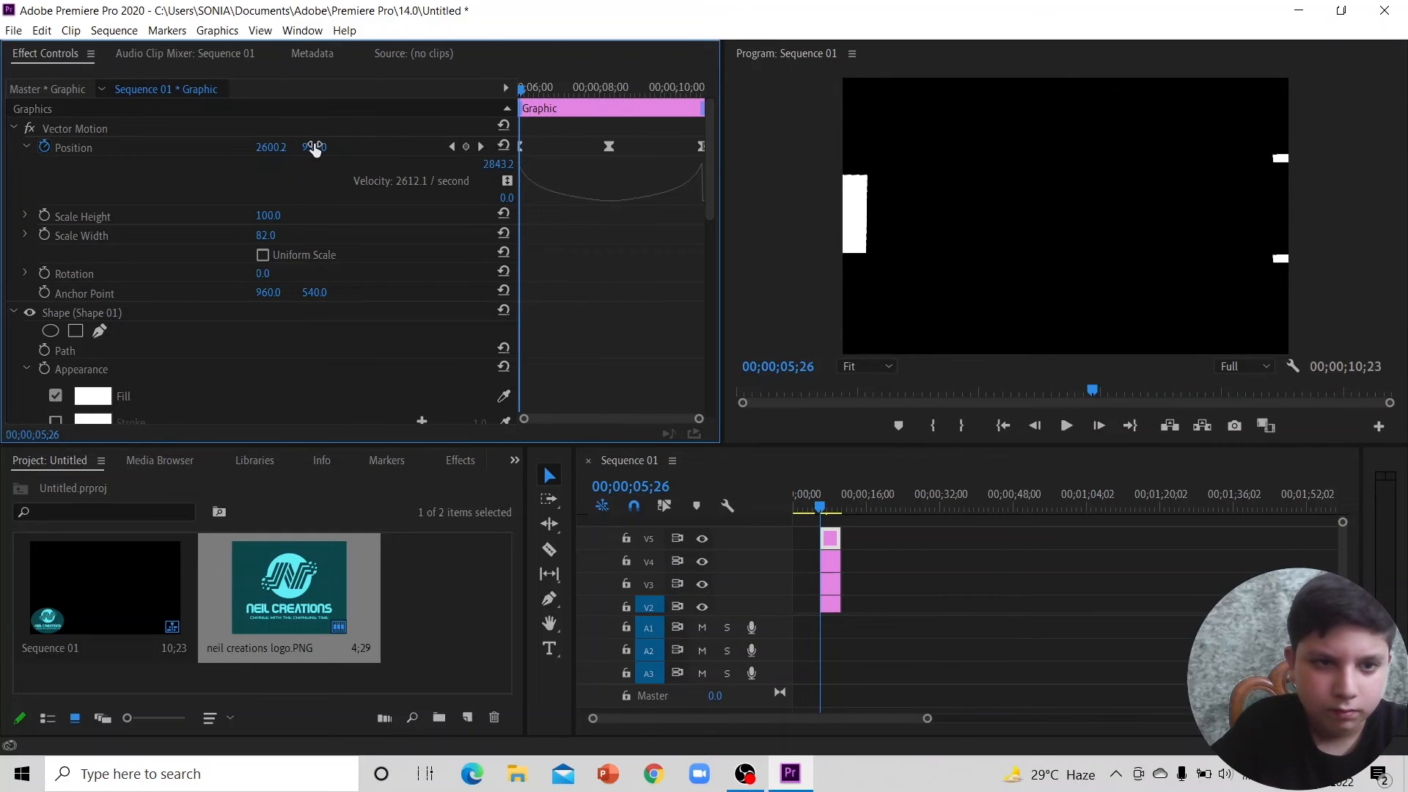
{"action": "key", "text": "Left"}
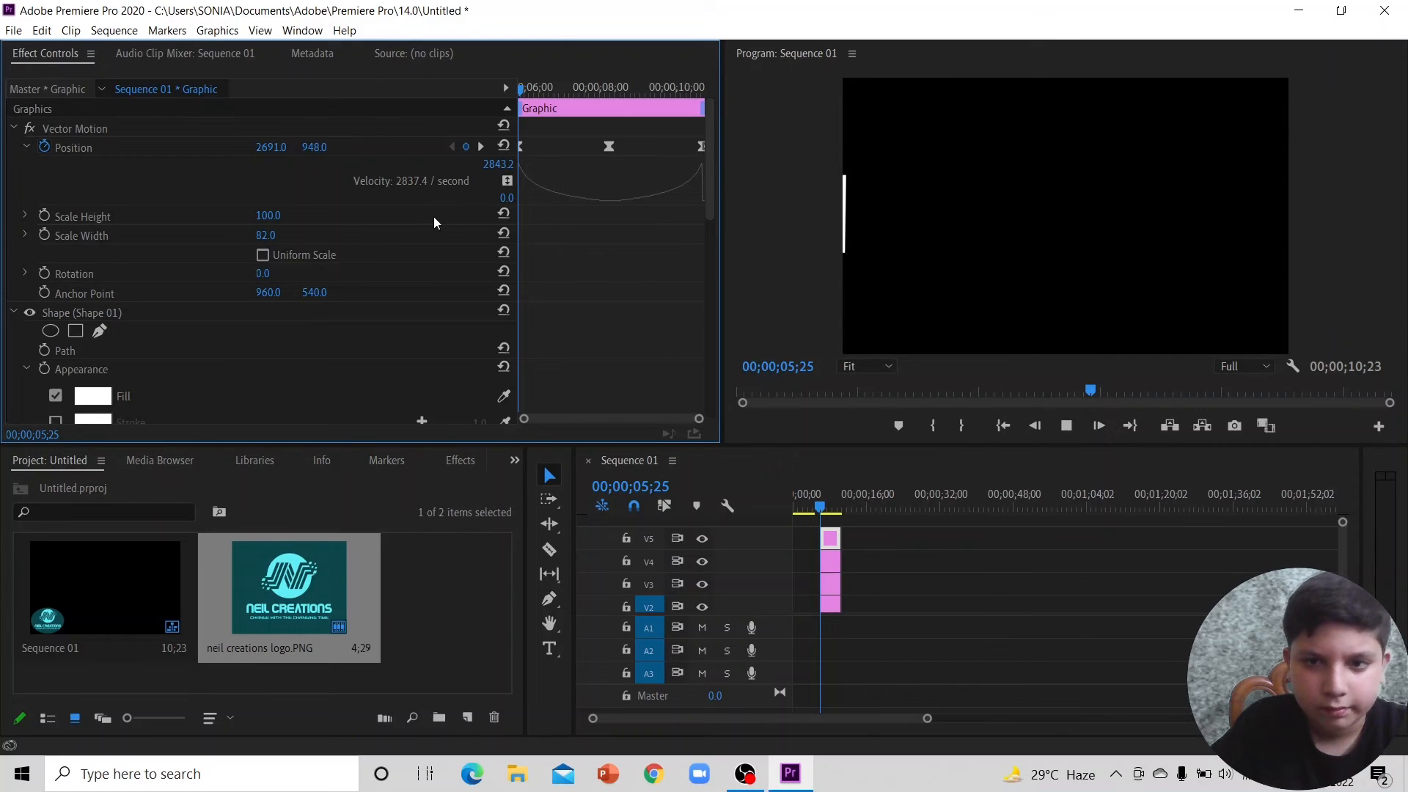
{"action": "key", "text": "space"}
{"action": "key", "text": "space"}
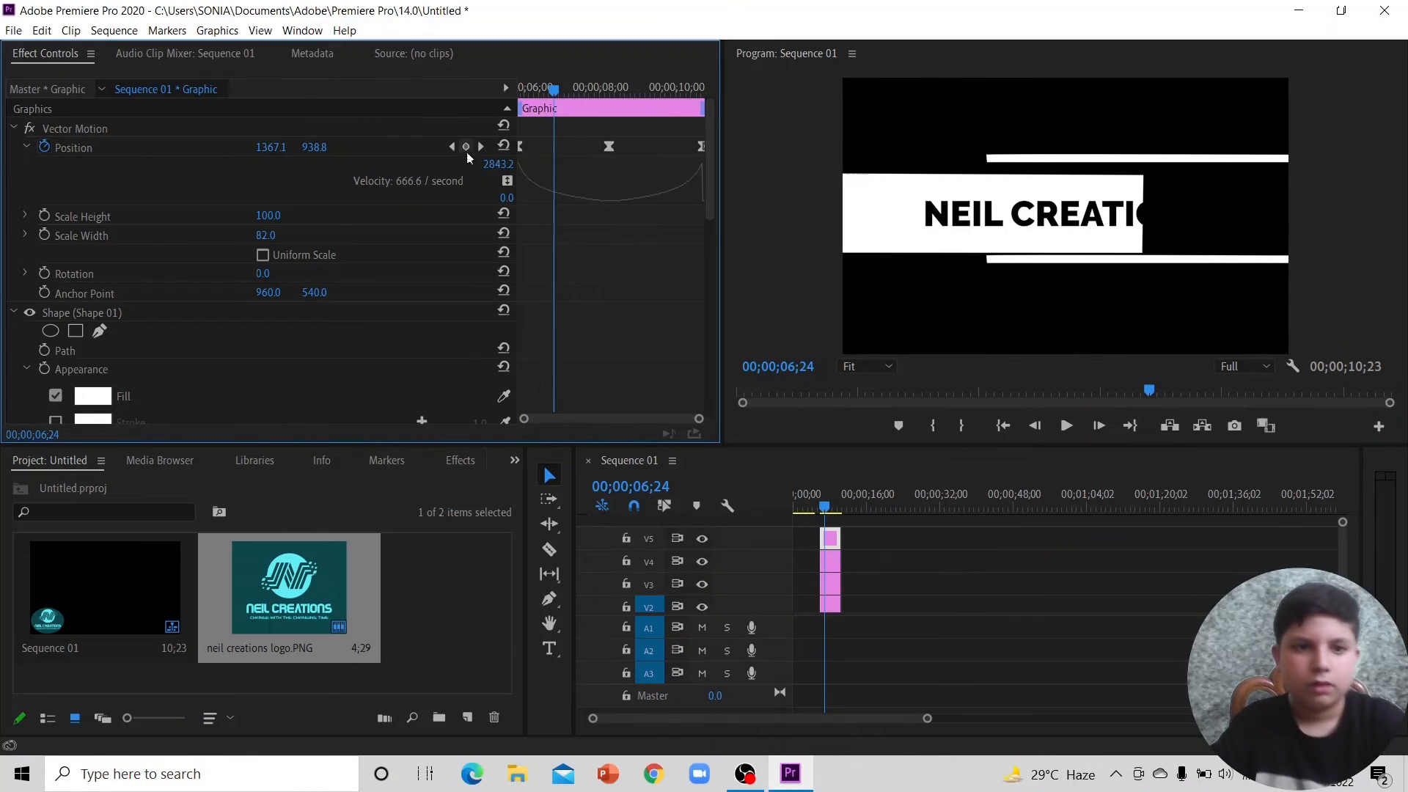
Step: Set the Y position to 948 at the duplicated bar's middle and last keyframes, and play the text section
{"action": "left_click", "coordinate": [450, 146]}
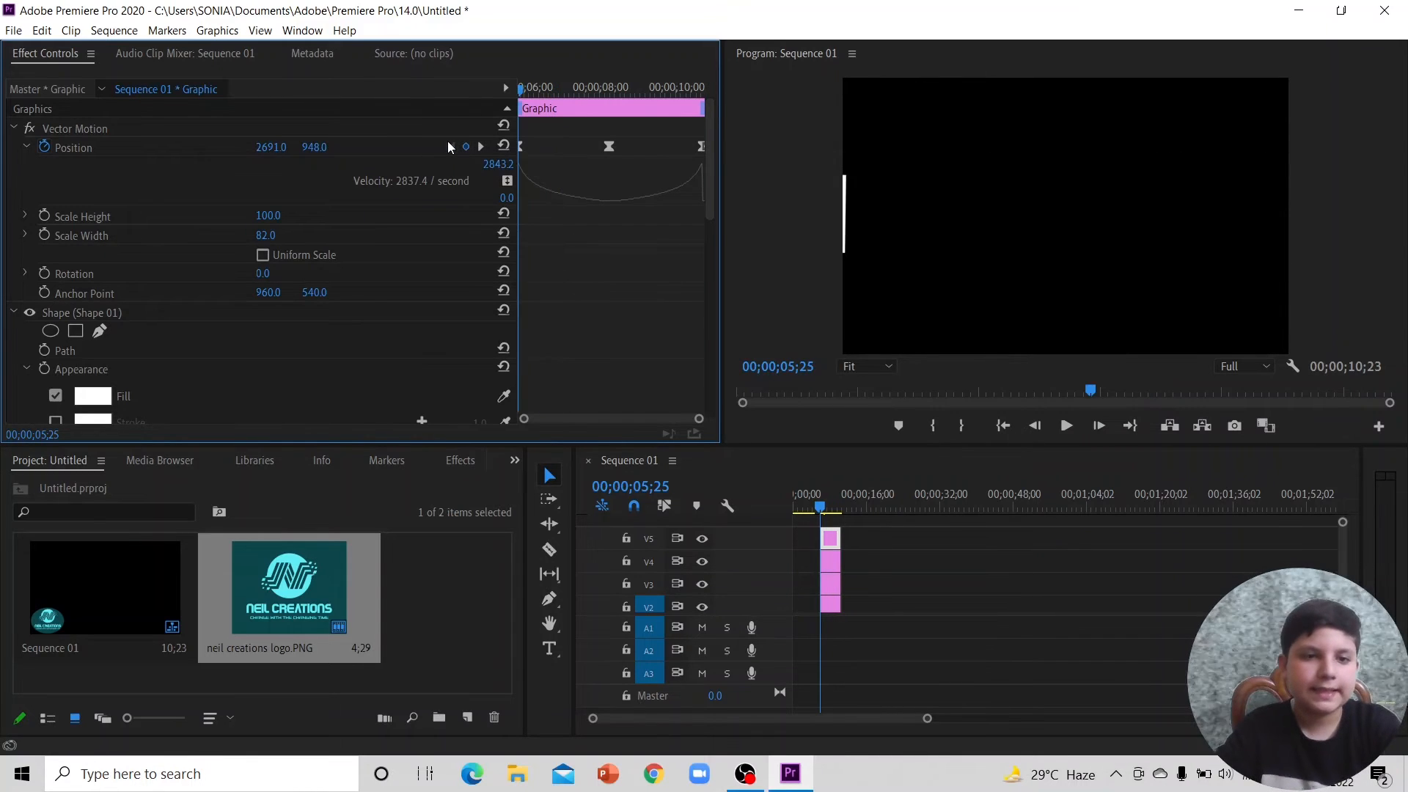
{"action": "left_click", "coordinate": [482, 147]}
{"action": "left_click", "coordinate": [322, 146]}
{"action": "type", "text": "9"}
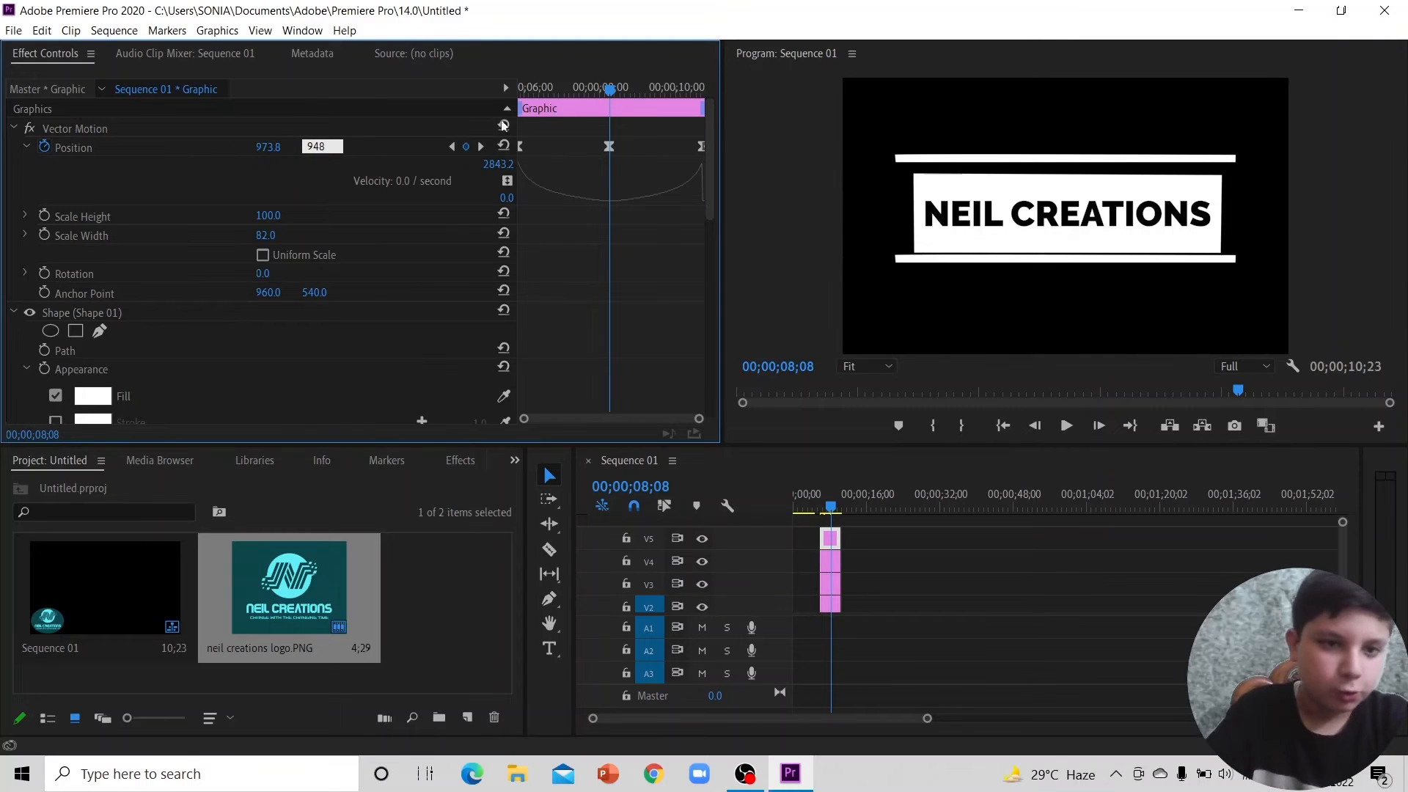
{"action": "type", "text": "48"}
{"action": "left_click", "coordinate": [480, 146]}
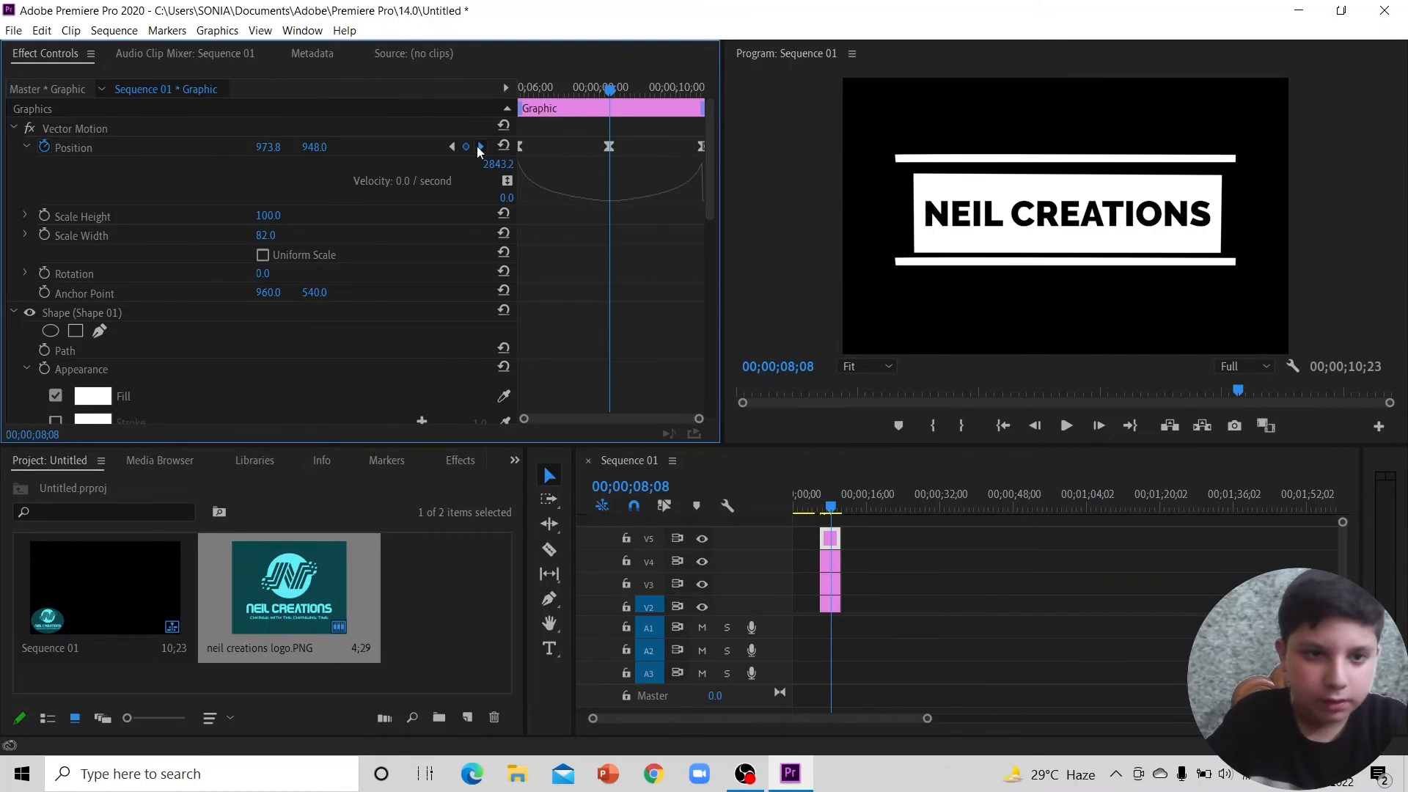
{"action": "left_click", "coordinate": [317, 146]}
{"action": "type", "text": "948"}
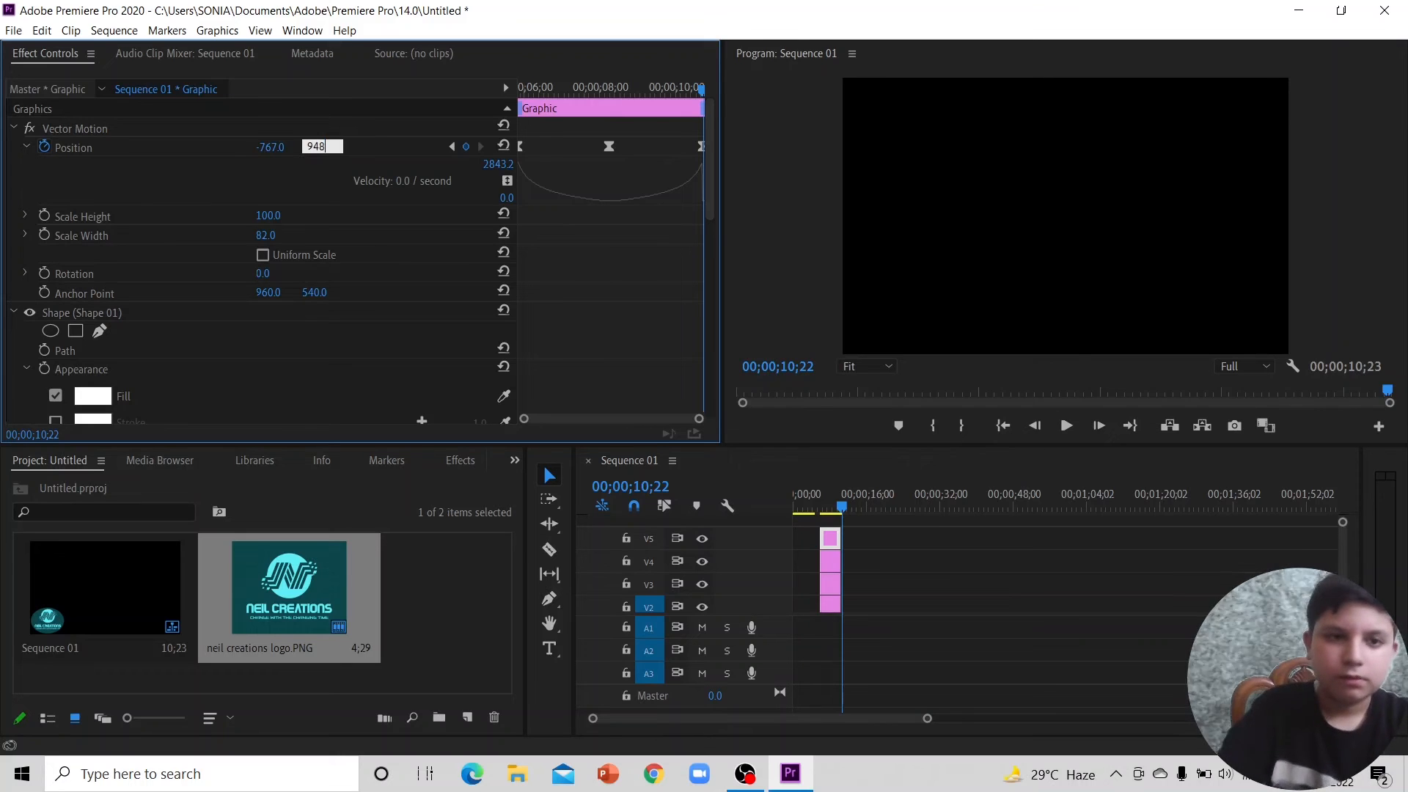
{"action": "key", "text": "Up"}
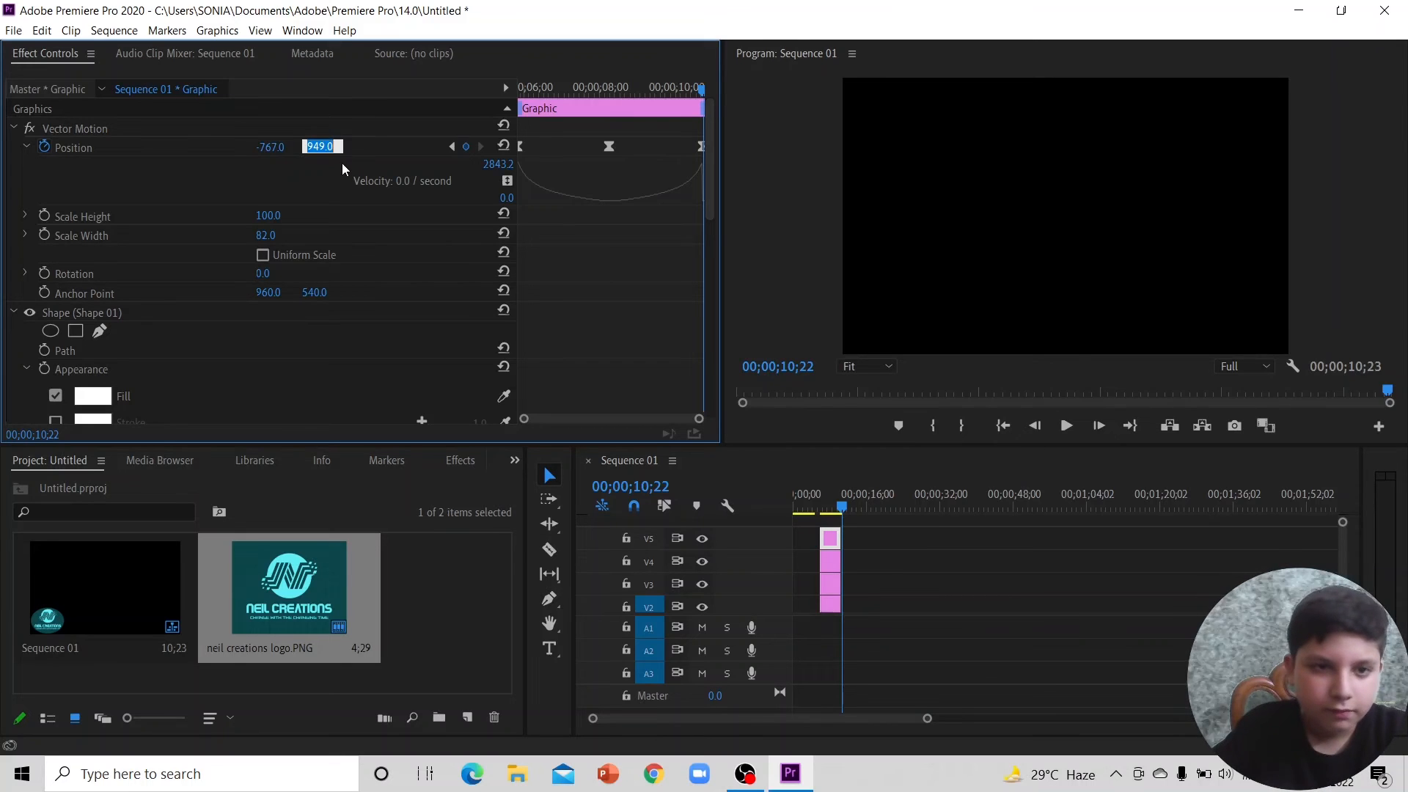
{"action": "key", "text": "space"}
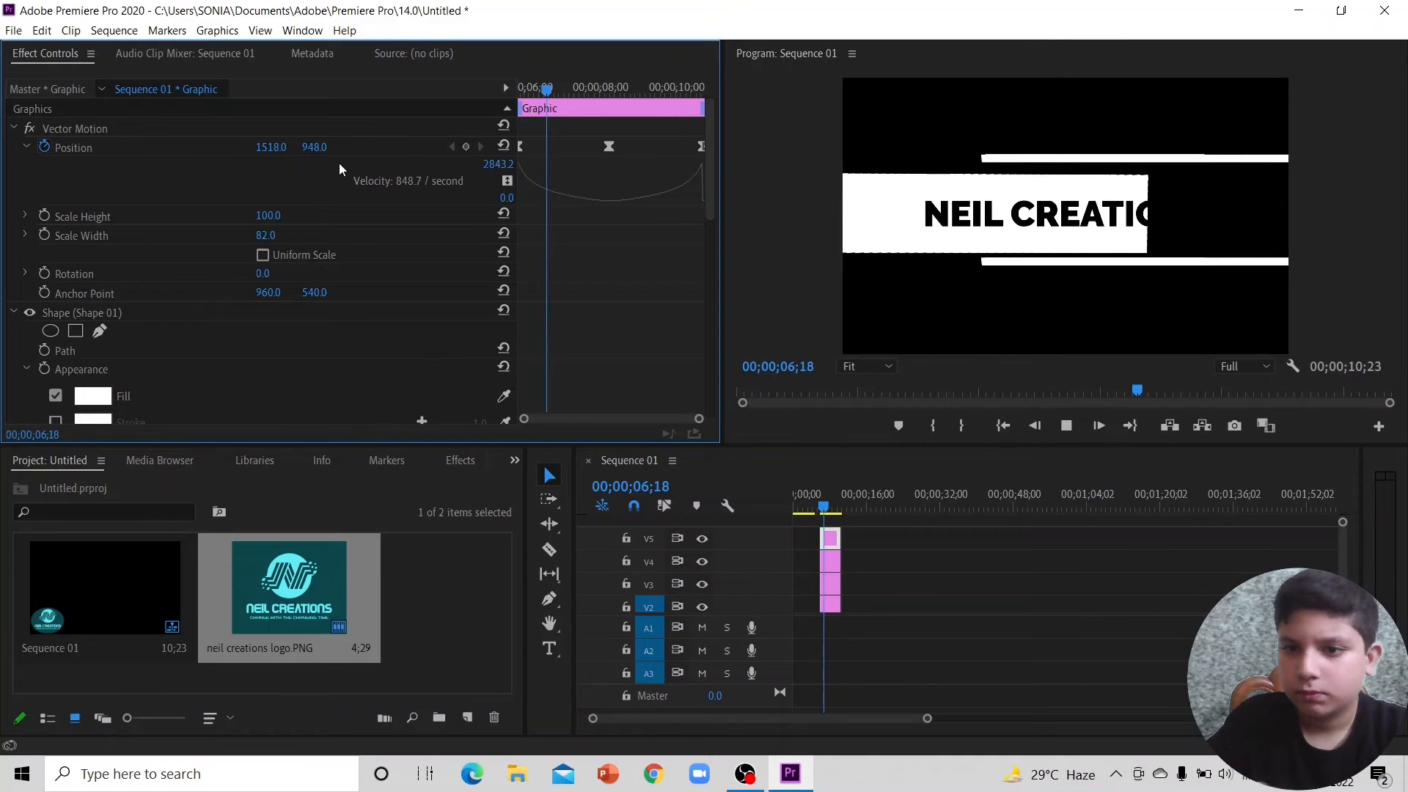
{"action": "key", "text": "space"}
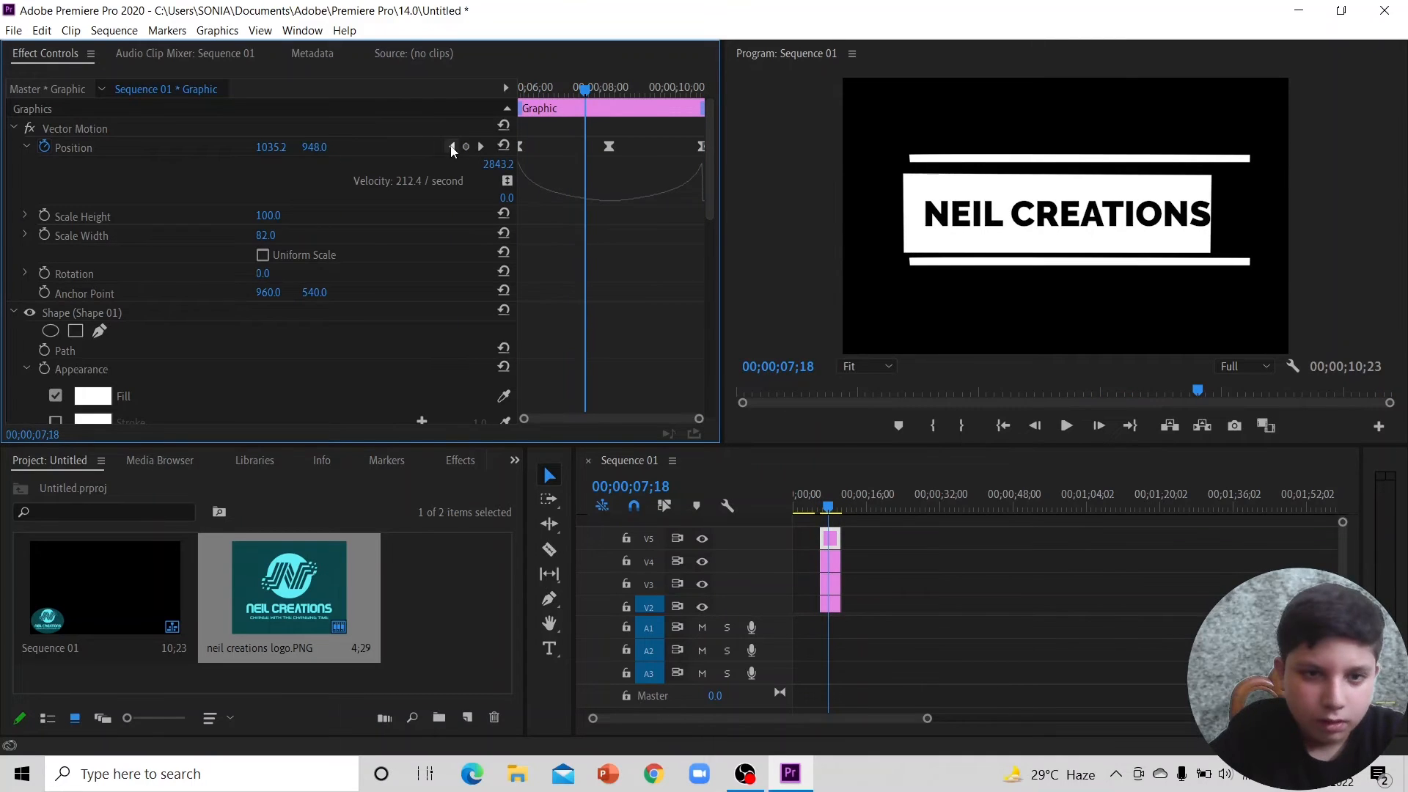
Step: Set the Y position of the duplicated bar's first keyframe to 952, and go to its middle keyframe
{"action": "left_click", "coordinate": [451, 146]}
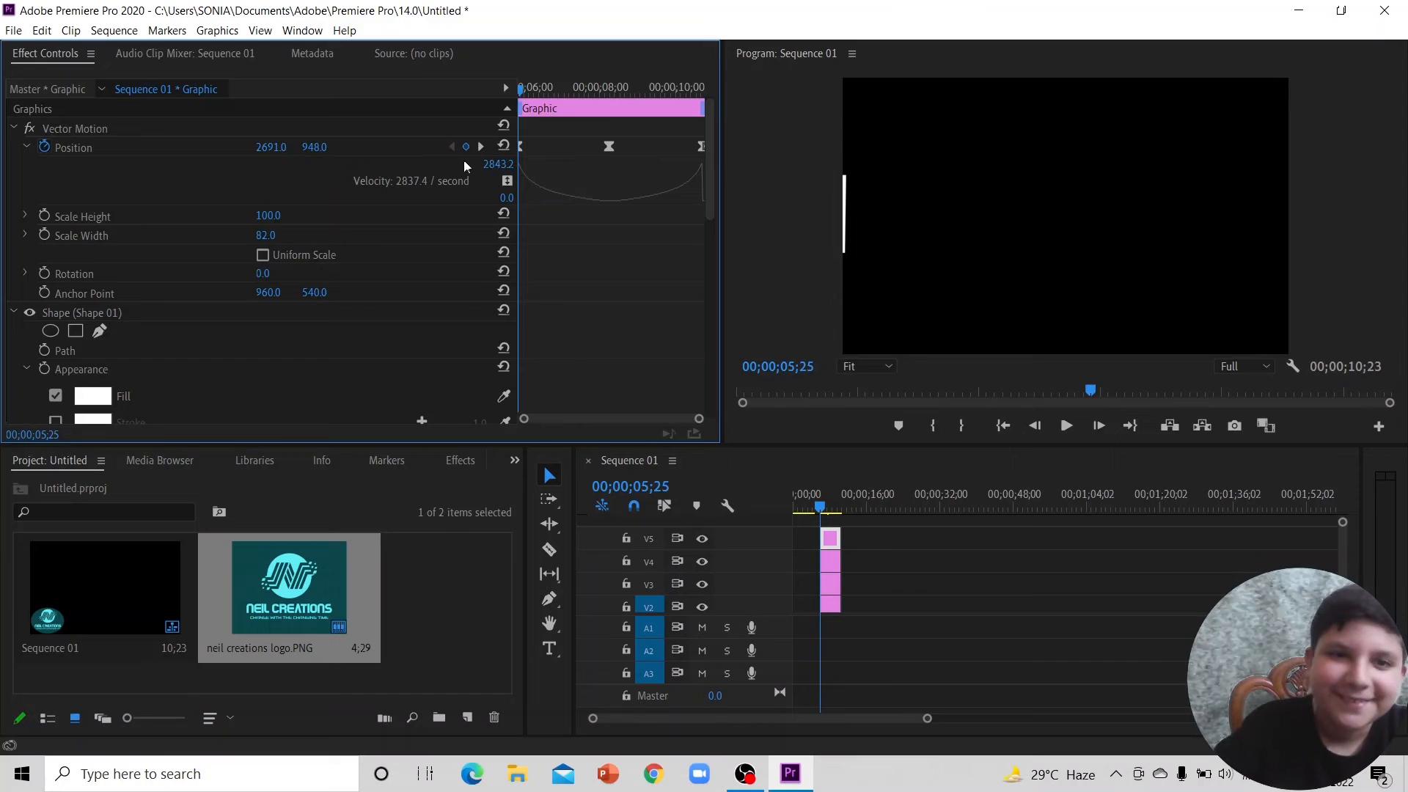
{"action": "left_click", "coordinate": [323, 145]}
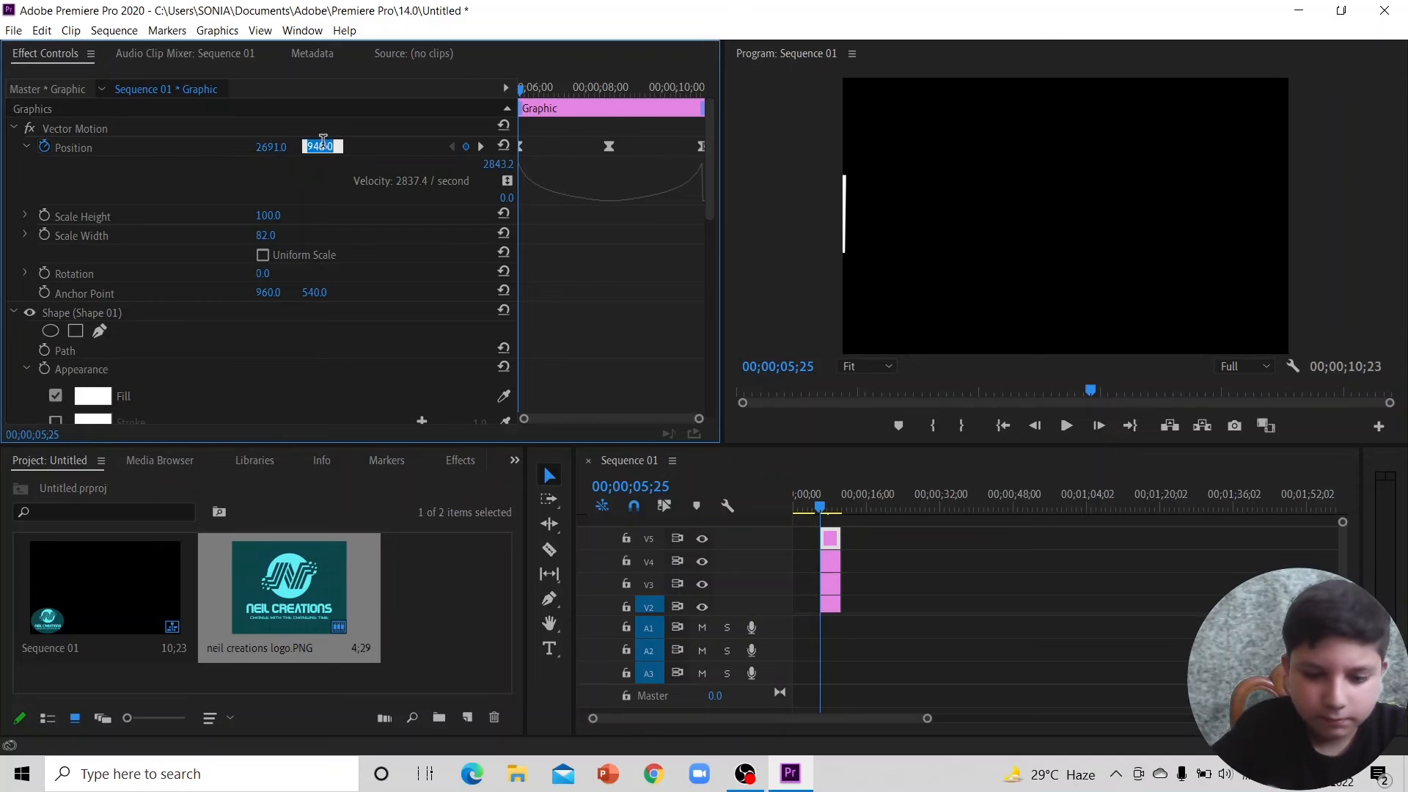
{"action": "type", "text": "9"}
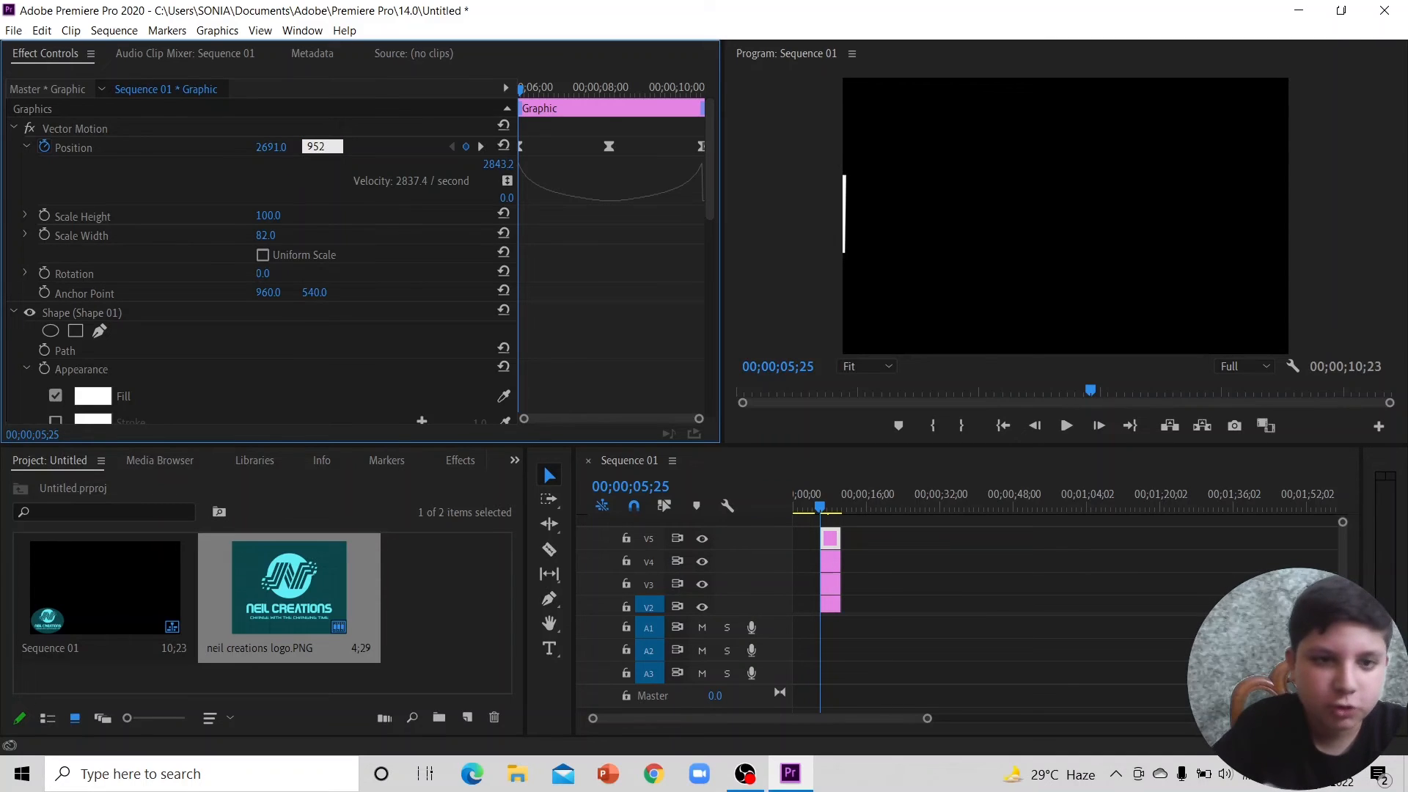
{"action": "type", "text": "52"}
{"action": "left_click", "coordinate": [480, 146]}
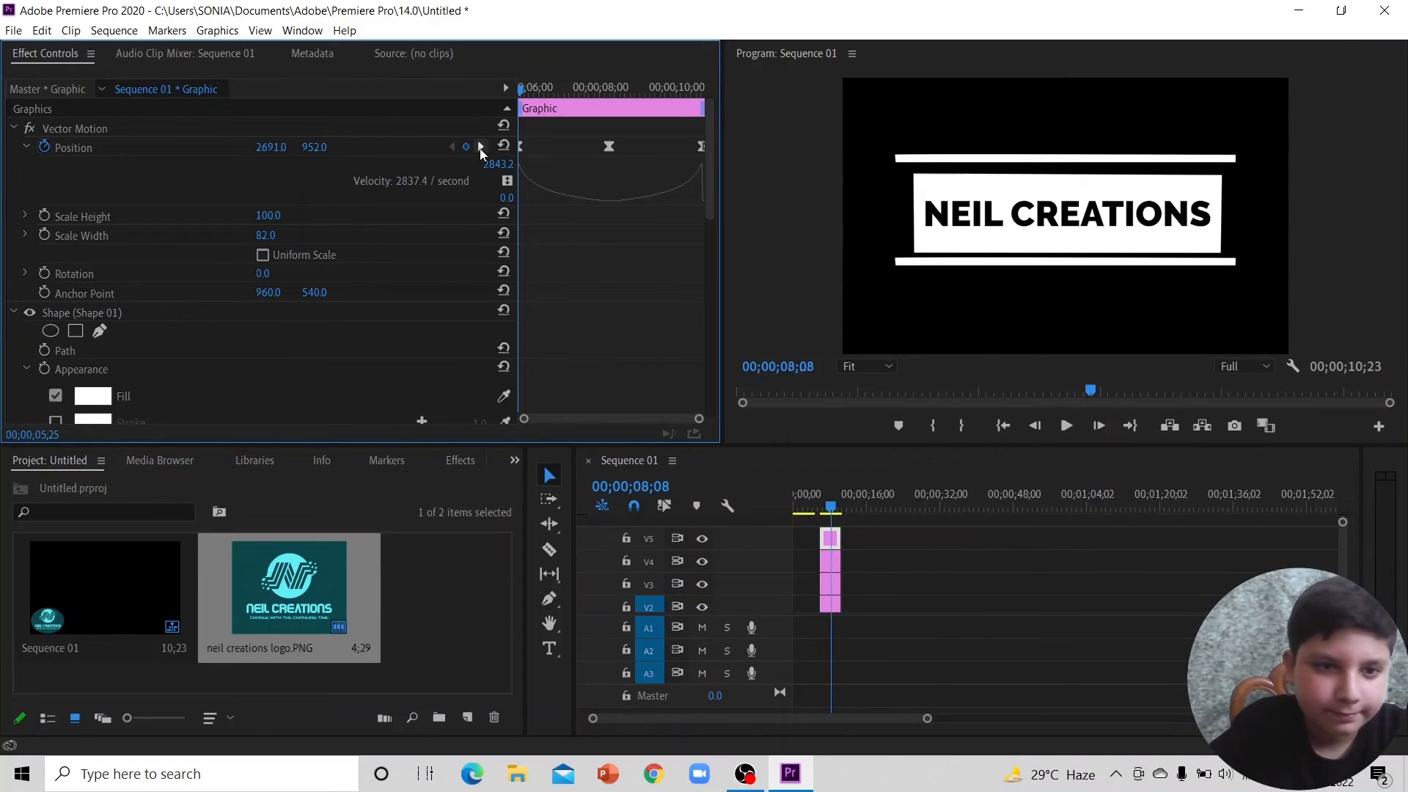
Step: Lower the duplicated bar at its middle position keyframe, trying Y values of 952 and 960 and ending at 981
{"action": "type", "text": "9"}
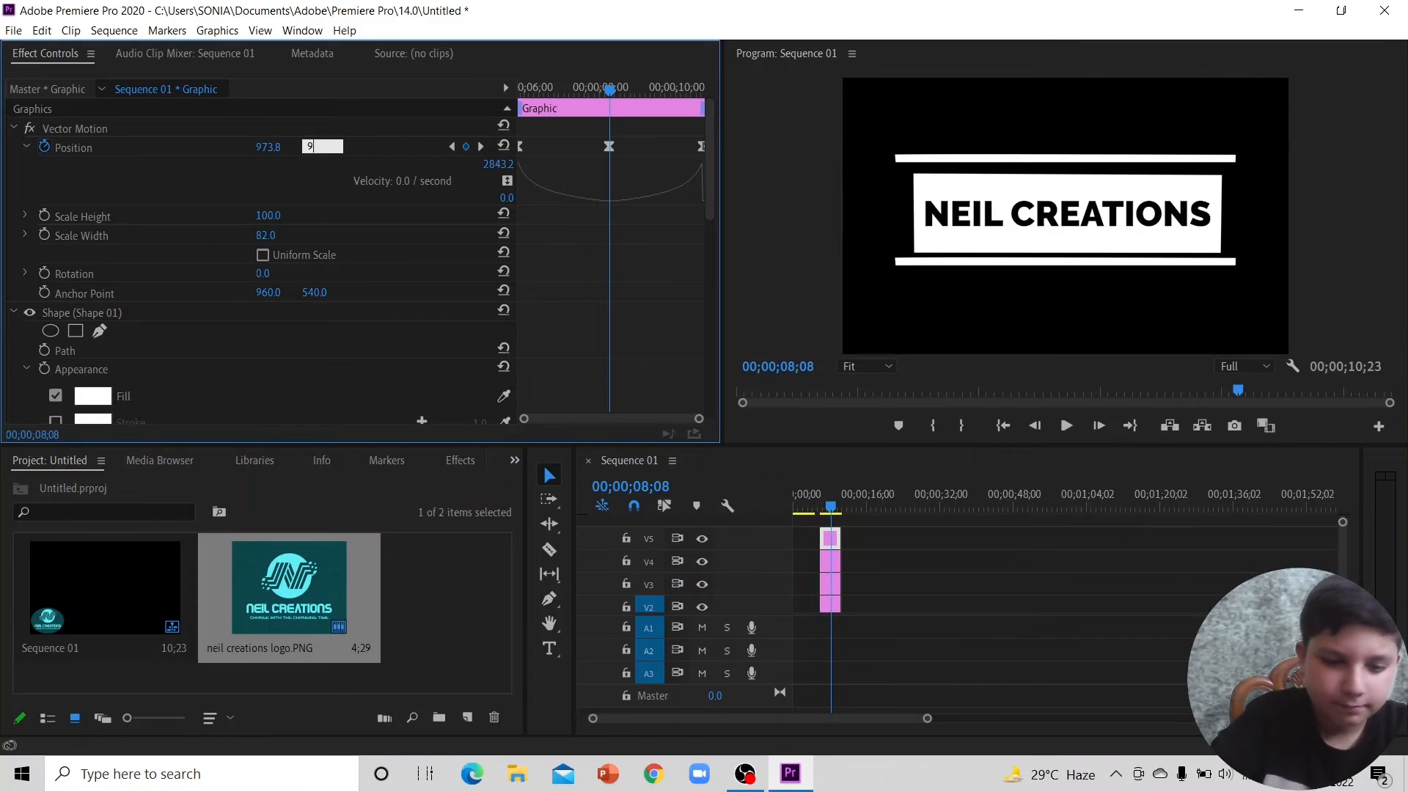
{"action": "type", "text": "52"}
{"action": "key", "text": "Return"}
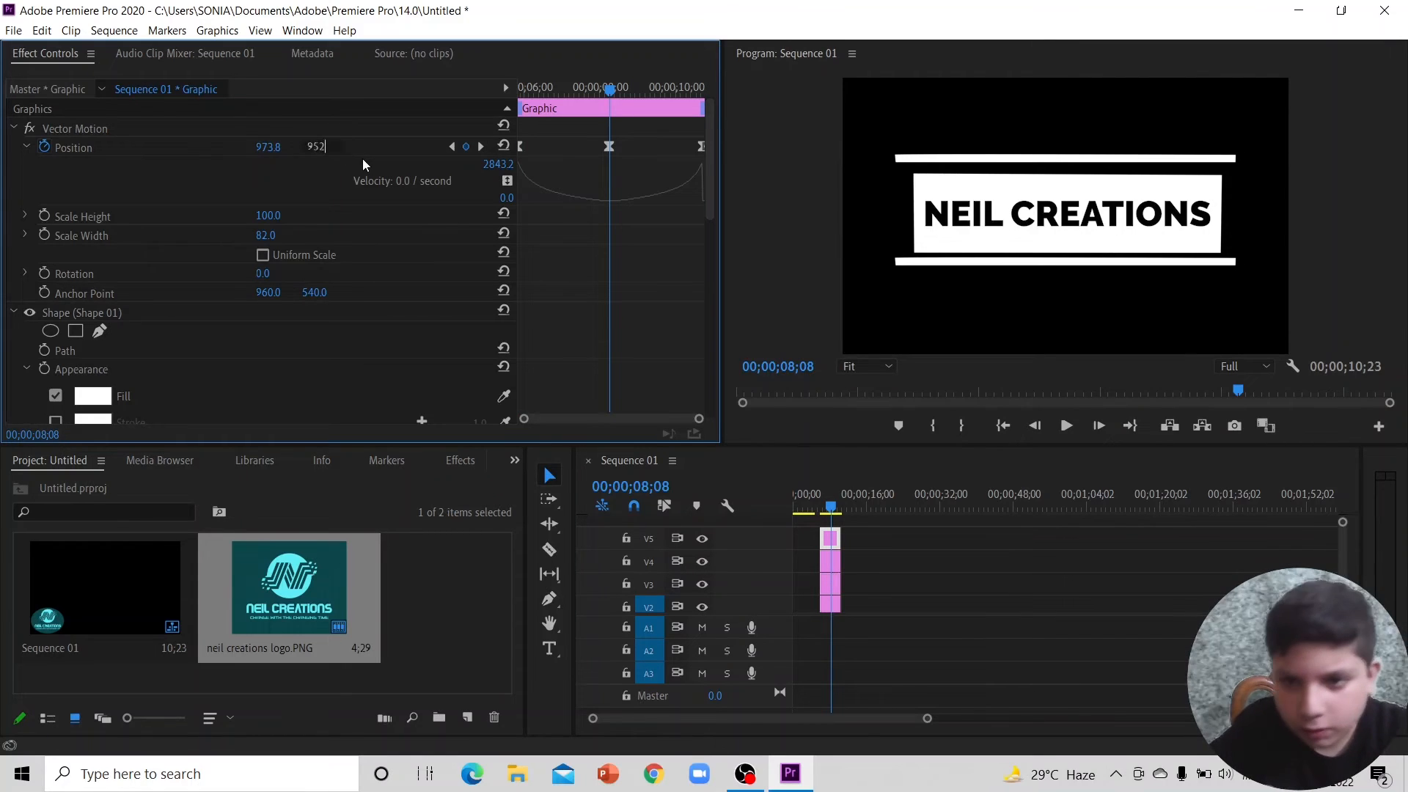
{"action": "left_click", "coordinate": [320, 148]}
{"action": "left_click", "coordinate": [327, 144]}
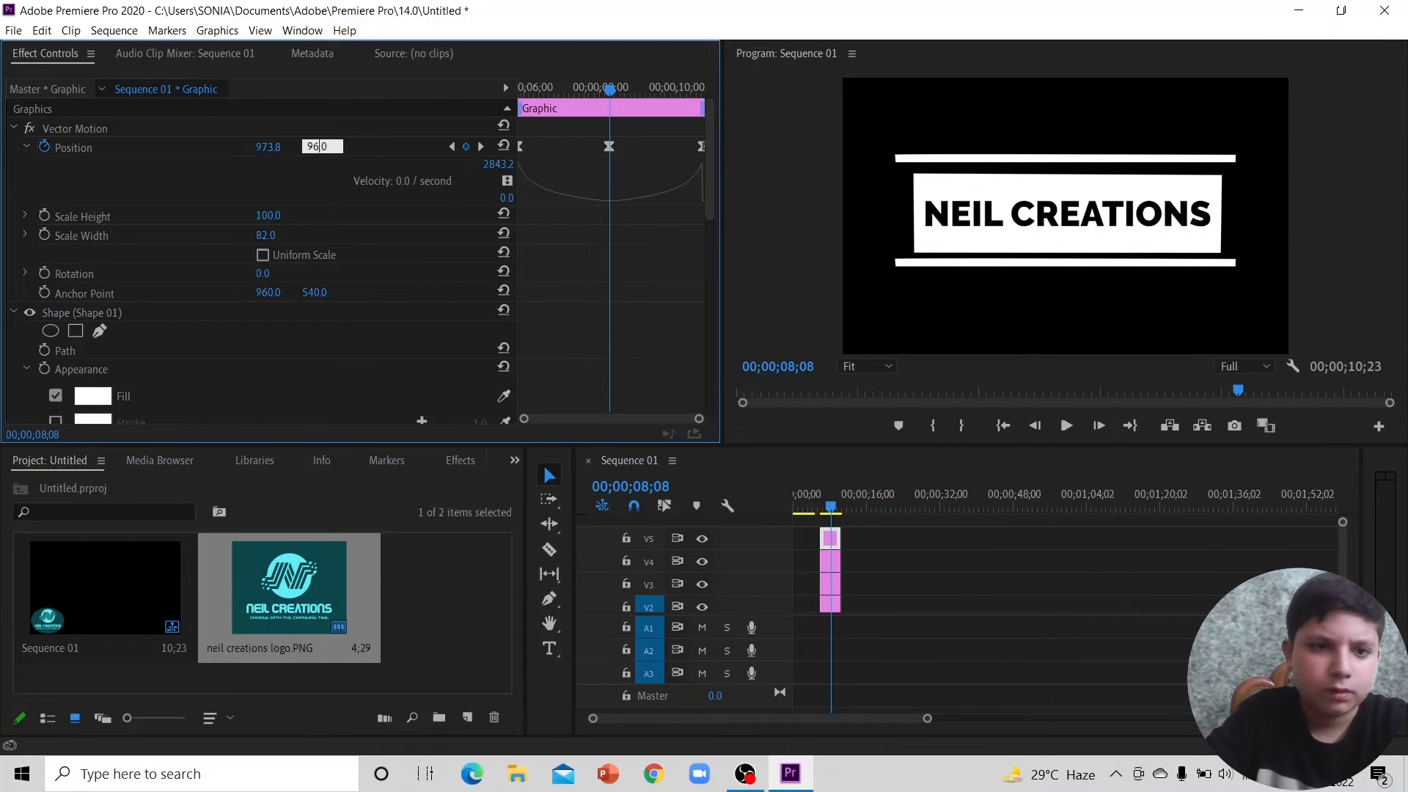
{"action": "key", "text": "Return"}
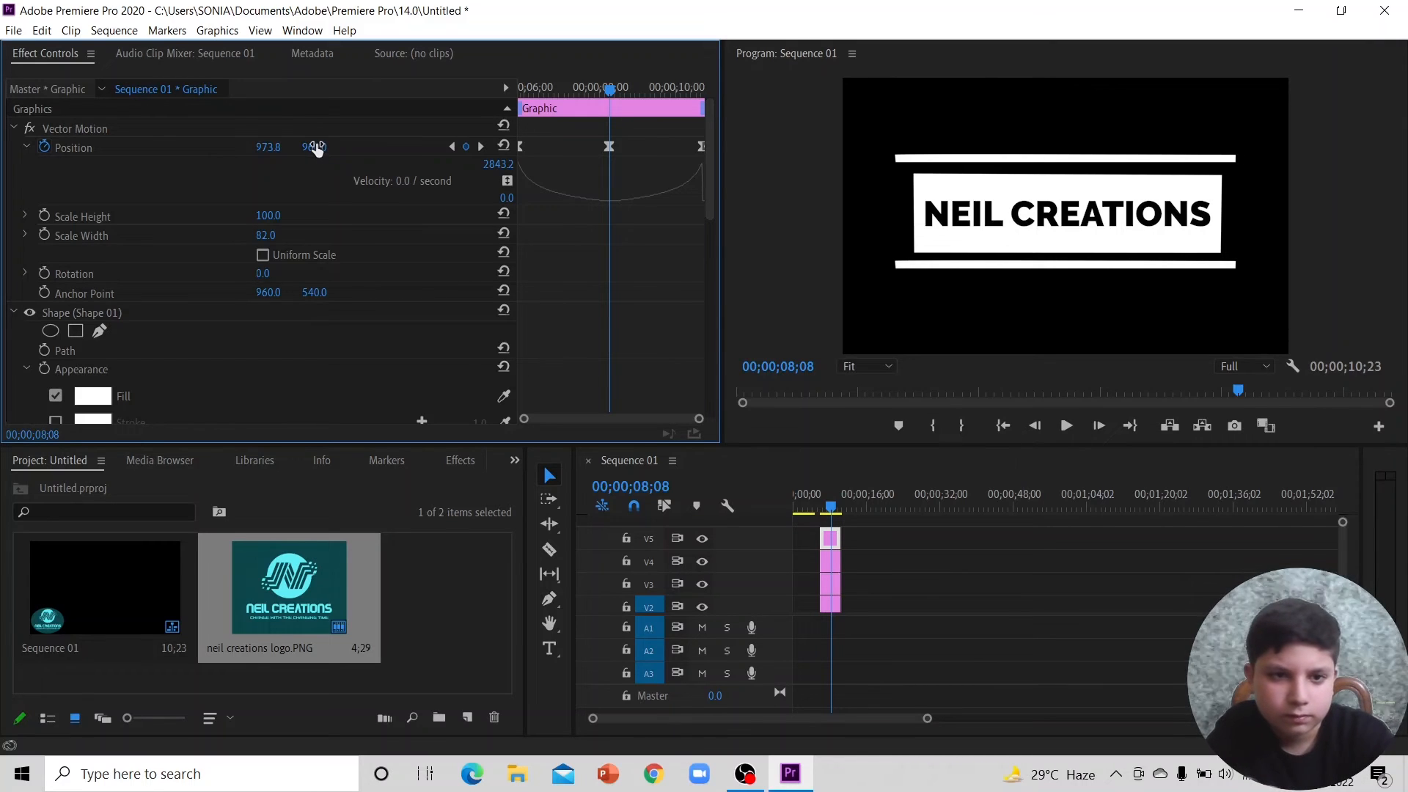
{"action": "left_click_drag", "start_coordinate": [313, 147], "coordinate": [328, 146]}
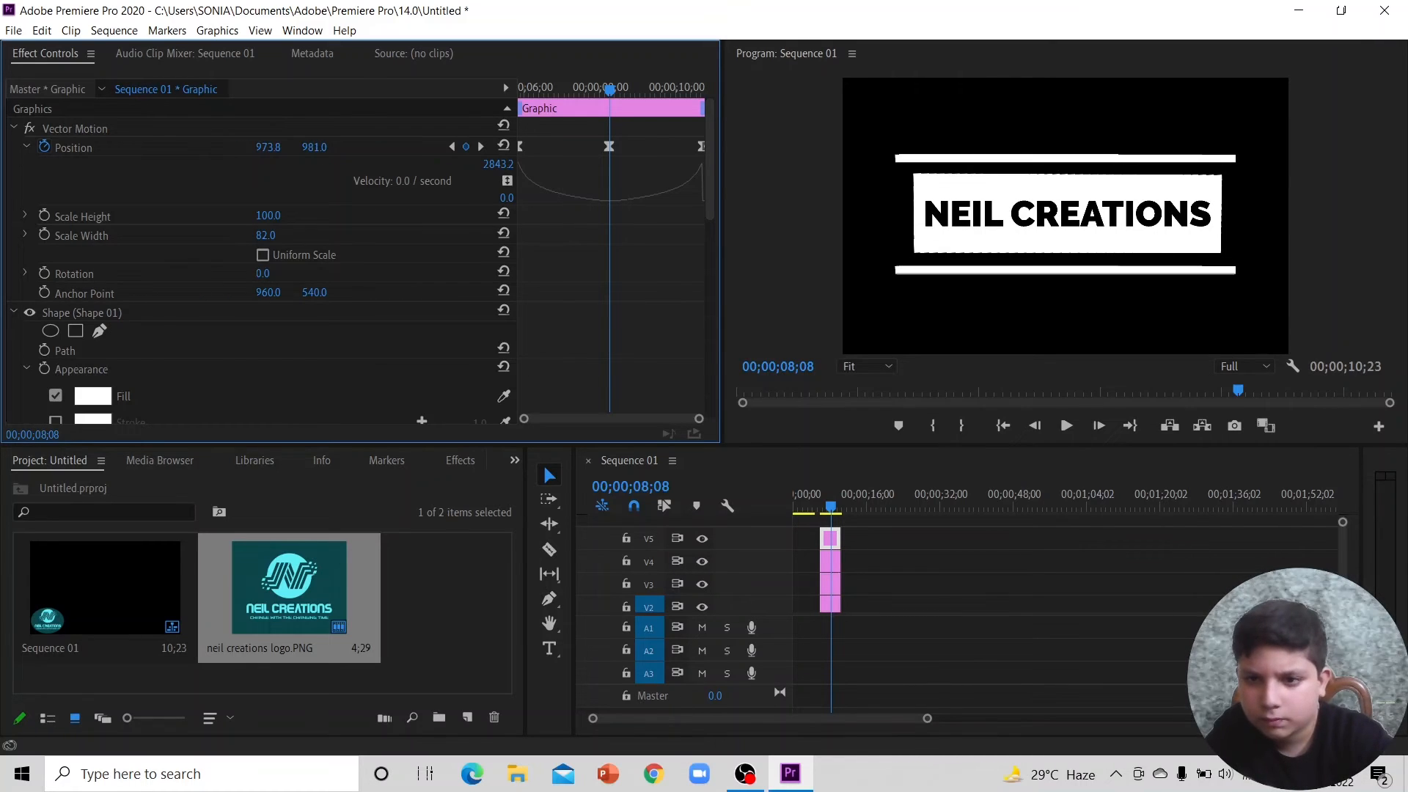
Step: Set the Y position to 980 at the duplicated bar's first keyframe and at the keyframe that follows the new playhead position
{"action": "left_click", "coordinate": [453, 147]}
{"action": "left_click", "coordinate": [321, 146]}
{"action": "type", "text": "980"}
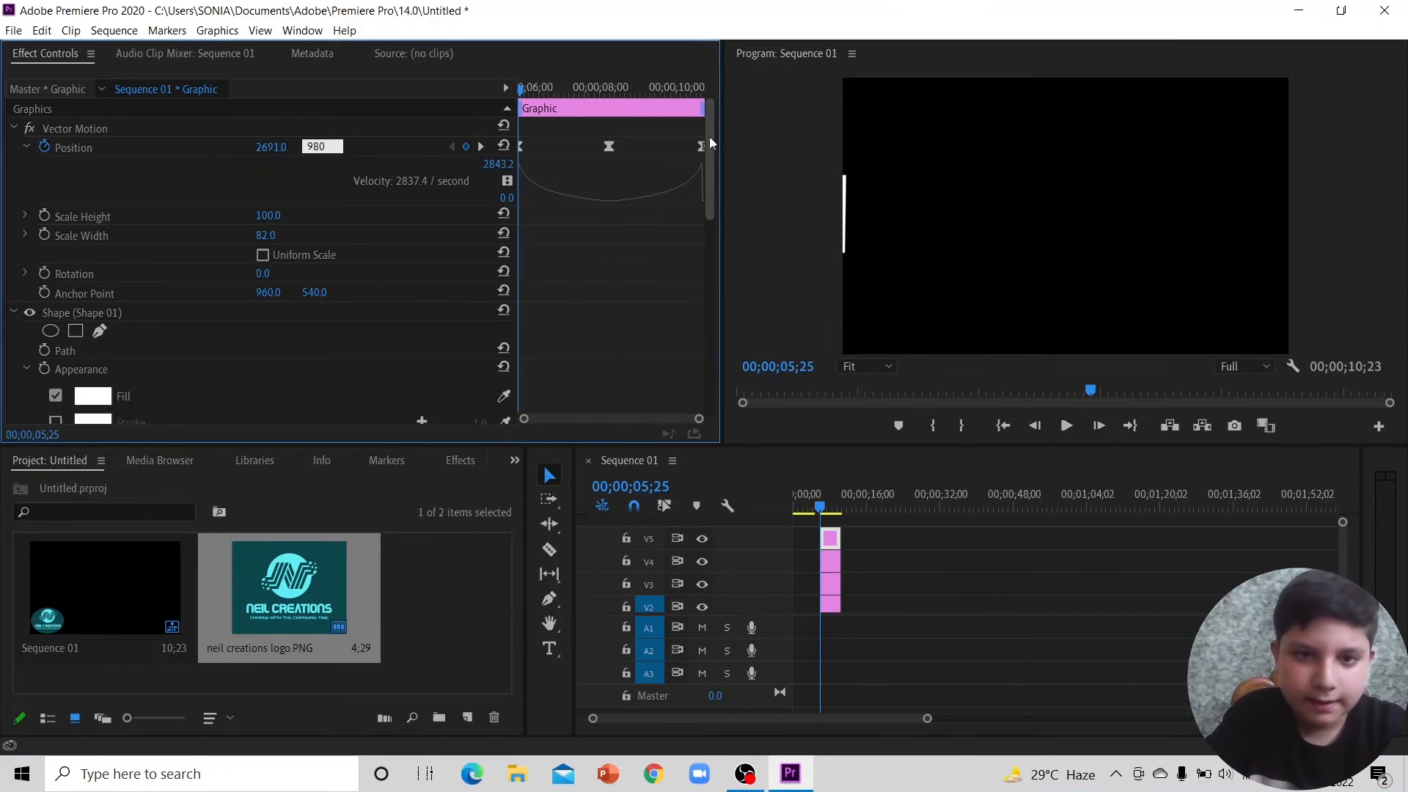
{"action": "left_click", "coordinate": [689, 85]}
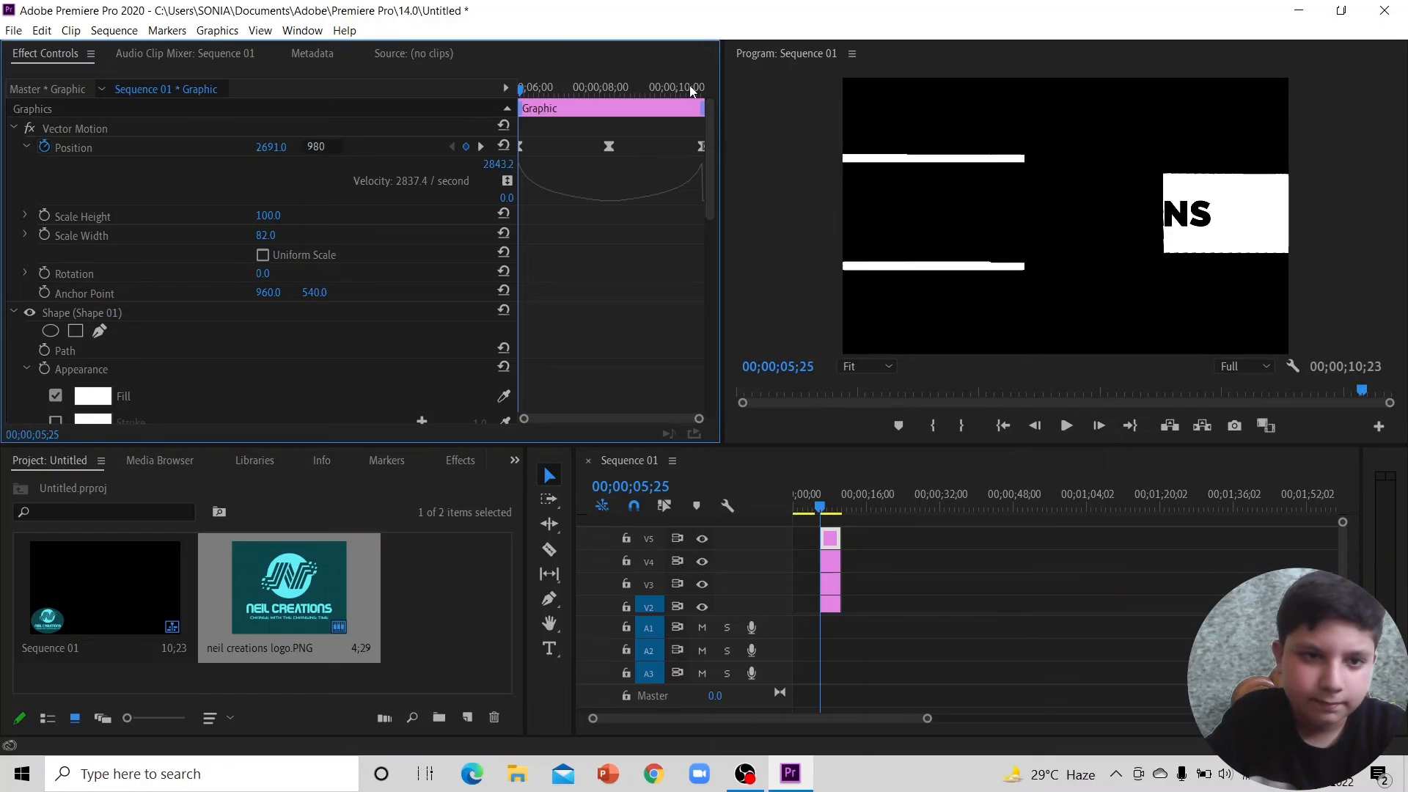
{"action": "left_click", "coordinate": [482, 147]}
{"action": "left_click", "coordinate": [322, 144]}
{"action": "type", "text": "98"}
{"action": "key", "text": "Return"}
Step: Play and scrub through the text section to check the bar spacing, and park the playhead at 00;00;08;12
{"action": "key", "text": "space"}
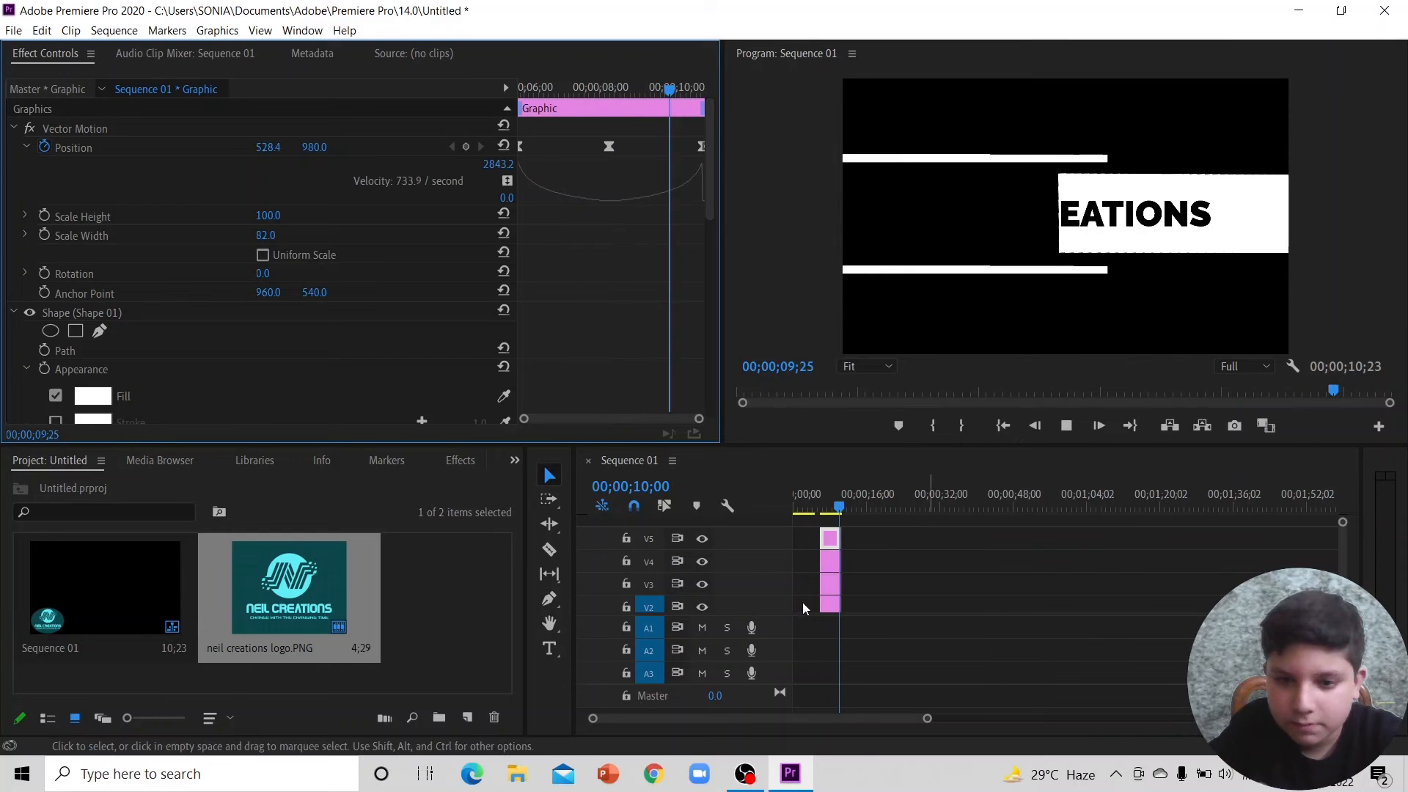
{"action": "key", "text": "space"}
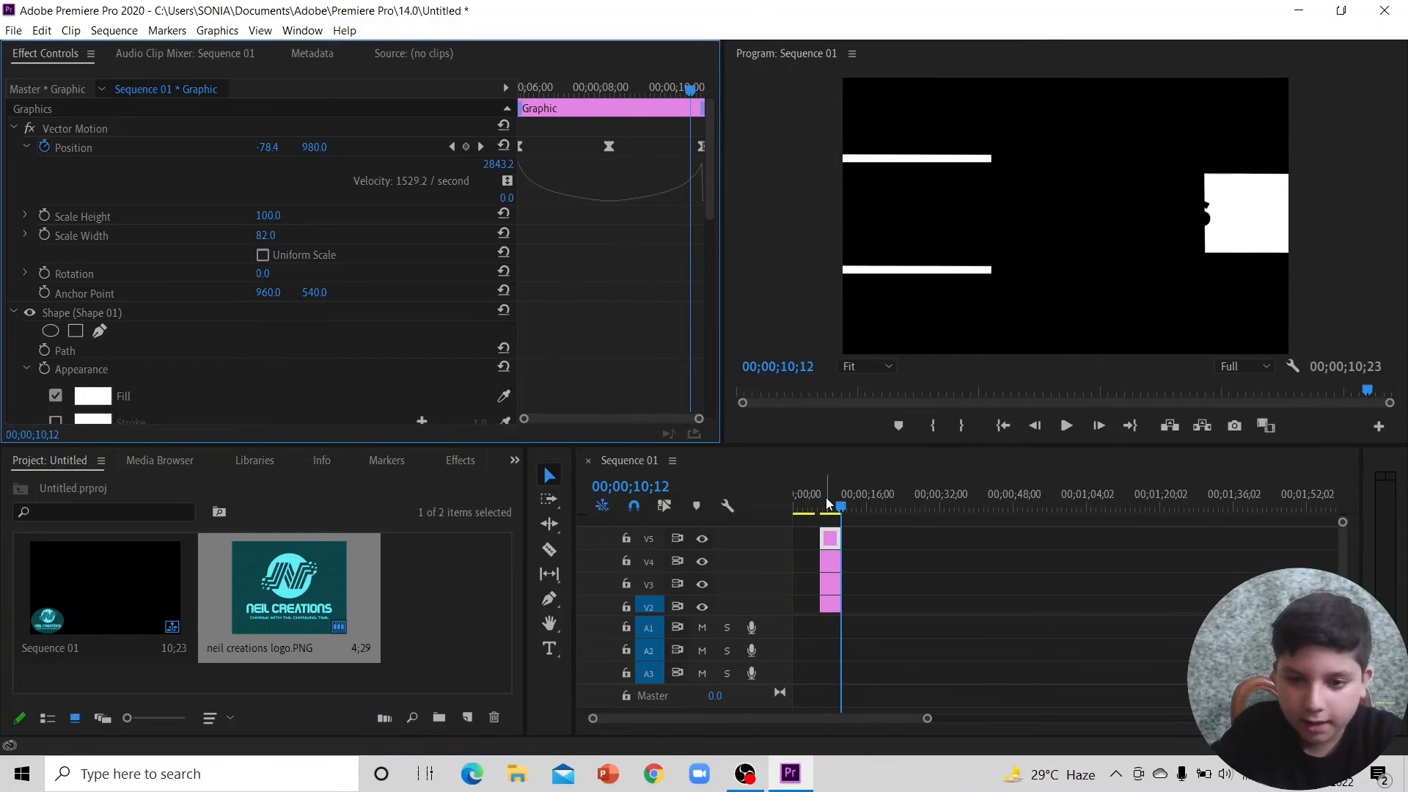
{"action": "left_click", "coordinate": [825, 501]}
{"action": "left_click_drag", "start_coordinate": [830, 504], "coordinate": [829, 505]}
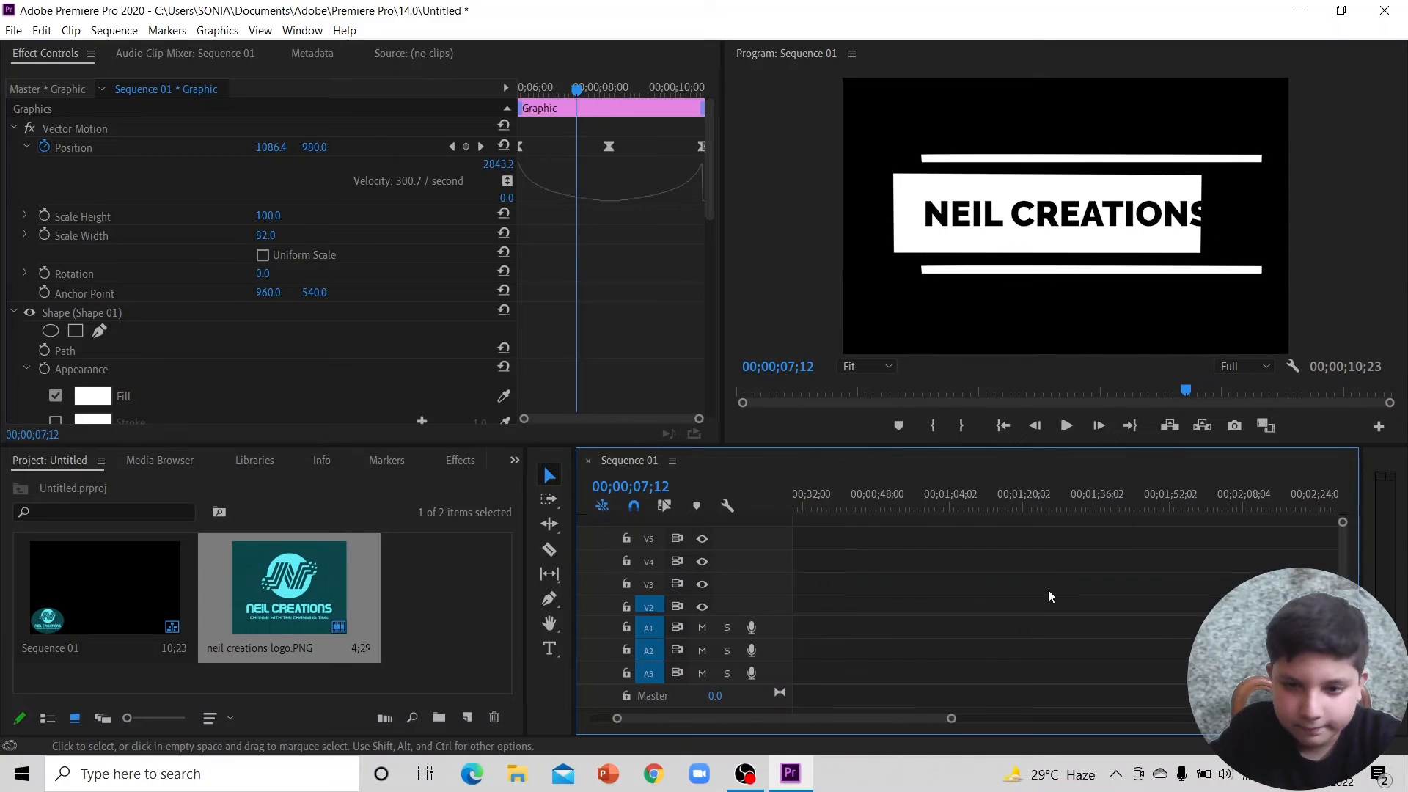
{"action": "scroll", "coordinate": [1048, 596], "scroll_direction": "down", "scroll_amount": 3}
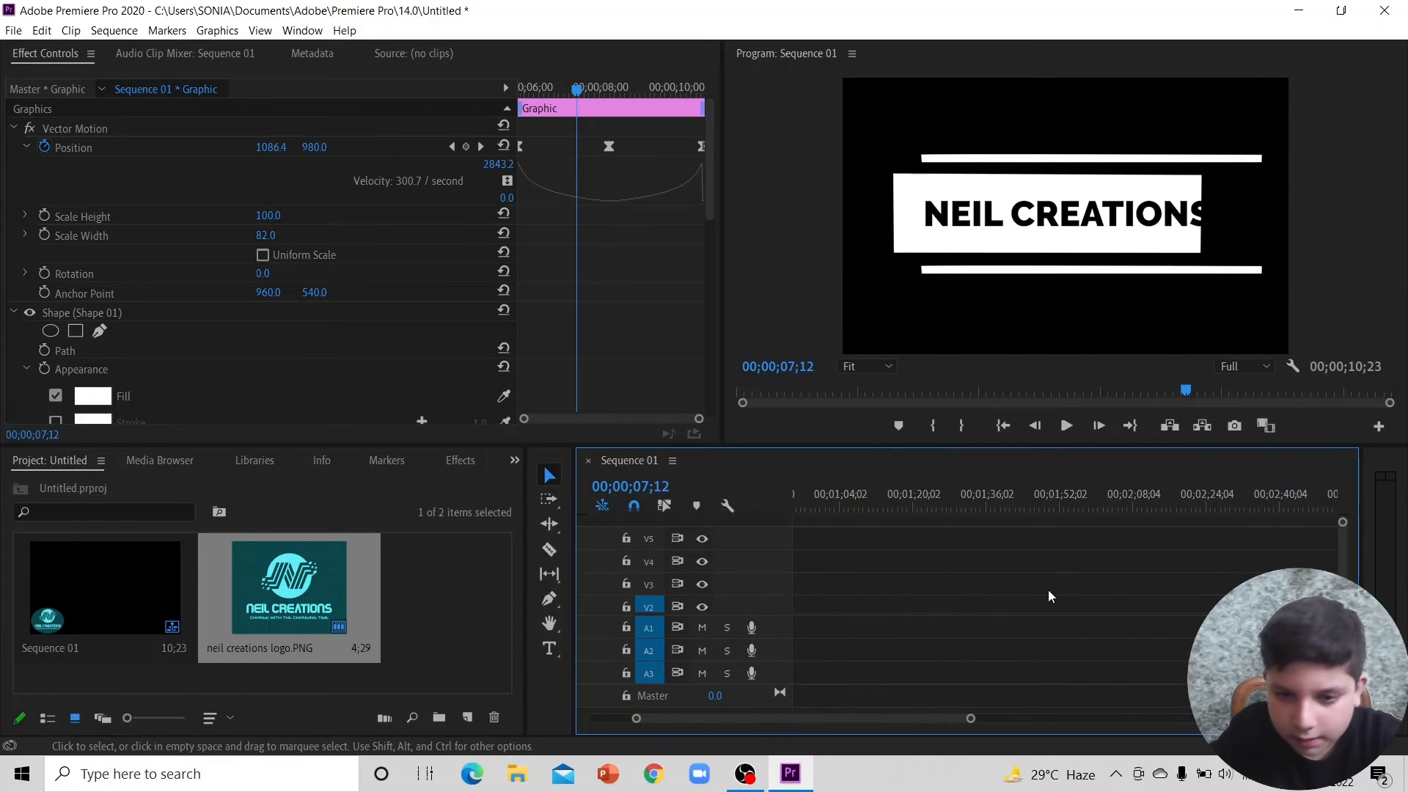
{"action": "scroll", "coordinate": [1048, 596], "scroll_direction": "up", "scroll_amount": 3}
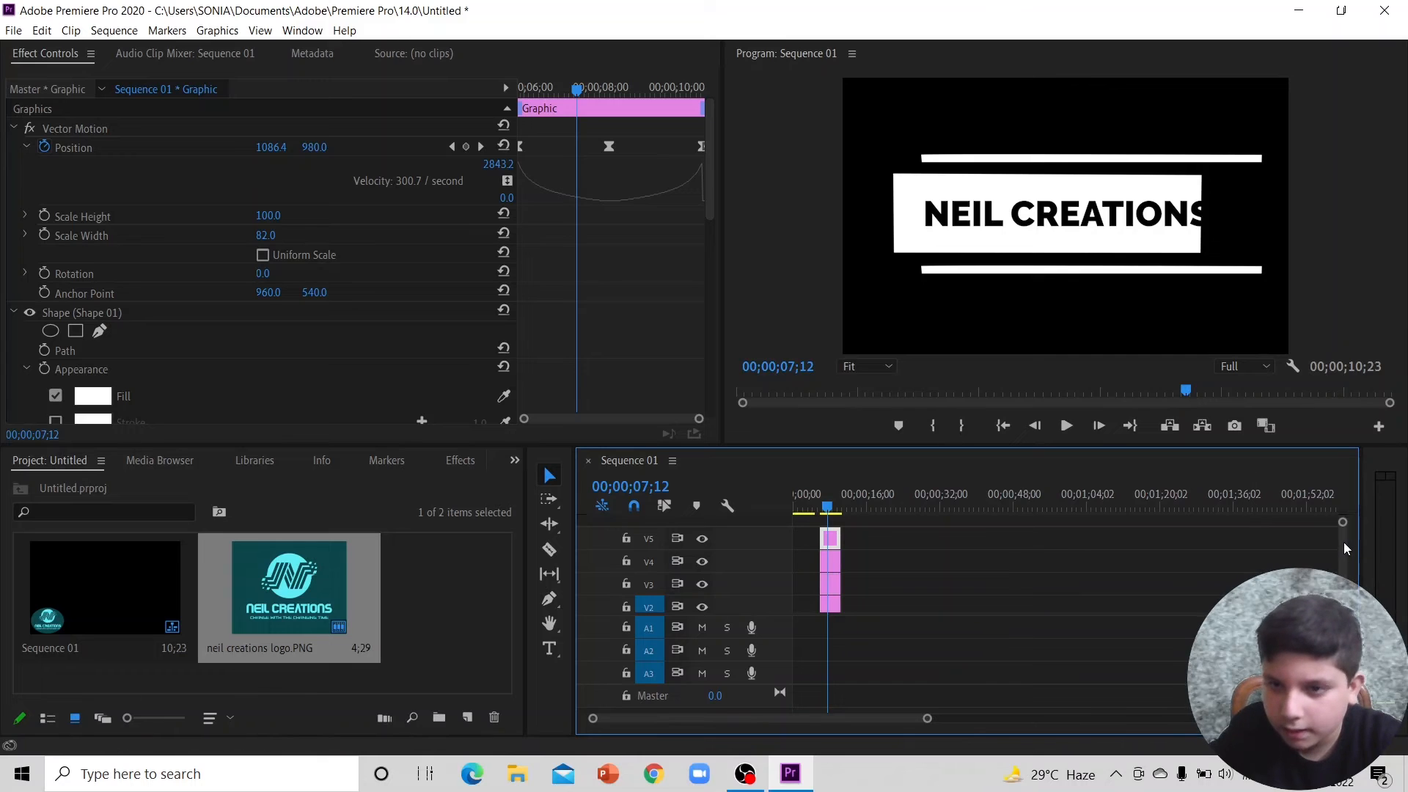
{"action": "left_click_drag", "start_coordinate": [1343, 547], "coordinate": [1342, 561]}
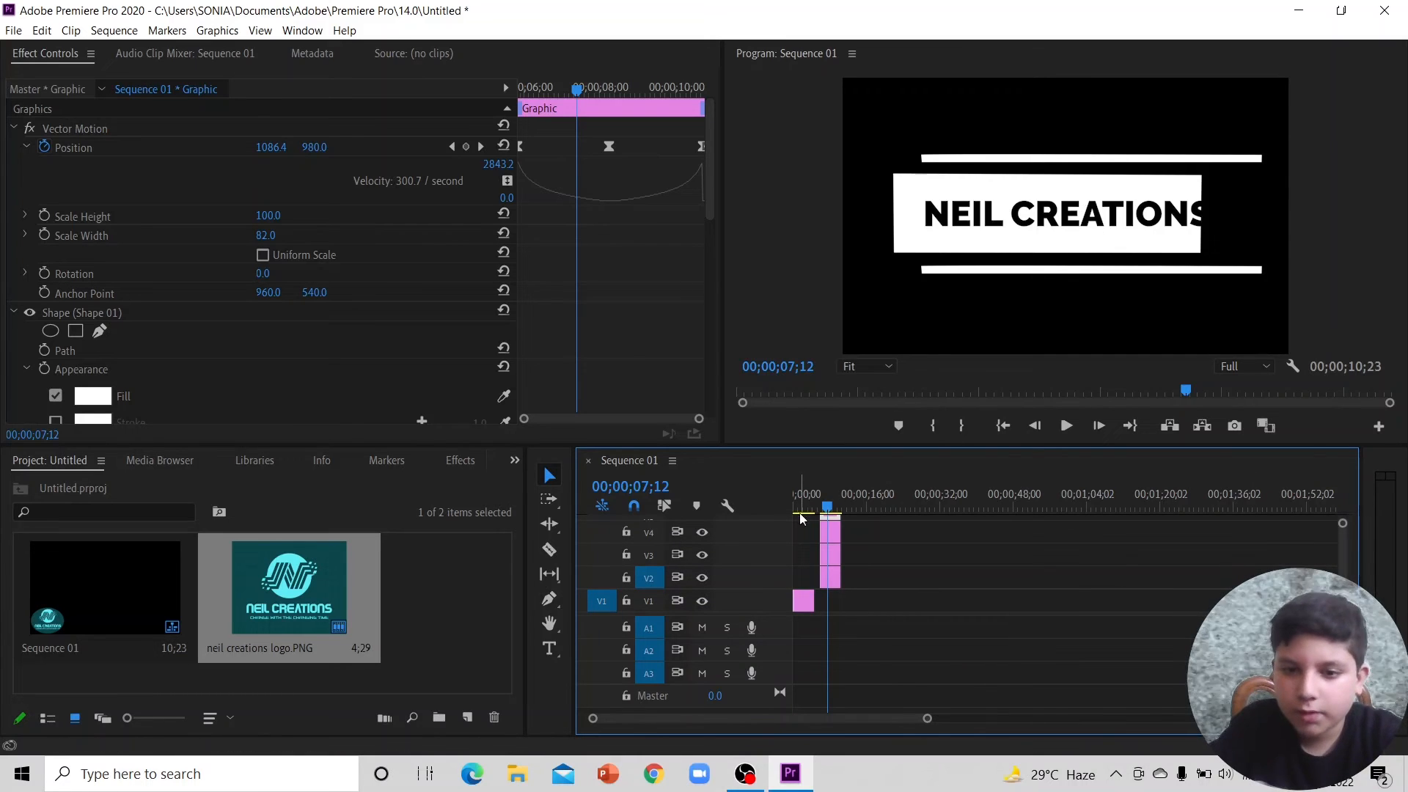
{"action": "left_click_drag", "start_coordinate": [826, 511], "coordinate": [835, 511]}
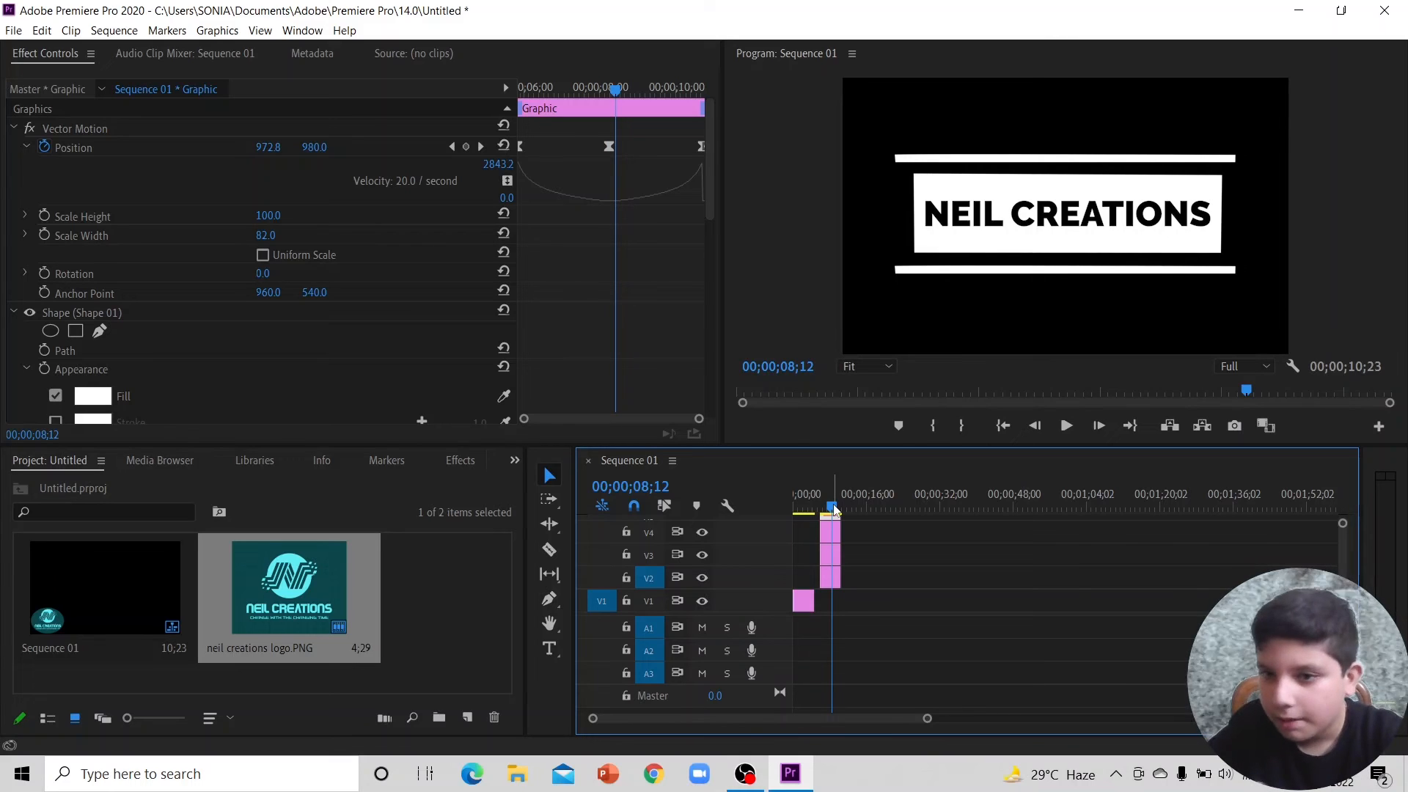
Step: Import the image "1_maldives underwater room" from the Pictures folder into the project
{"action": "right_click", "coordinate": [447, 637]}
{"action": "left_click", "coordinate": [506, 466]}
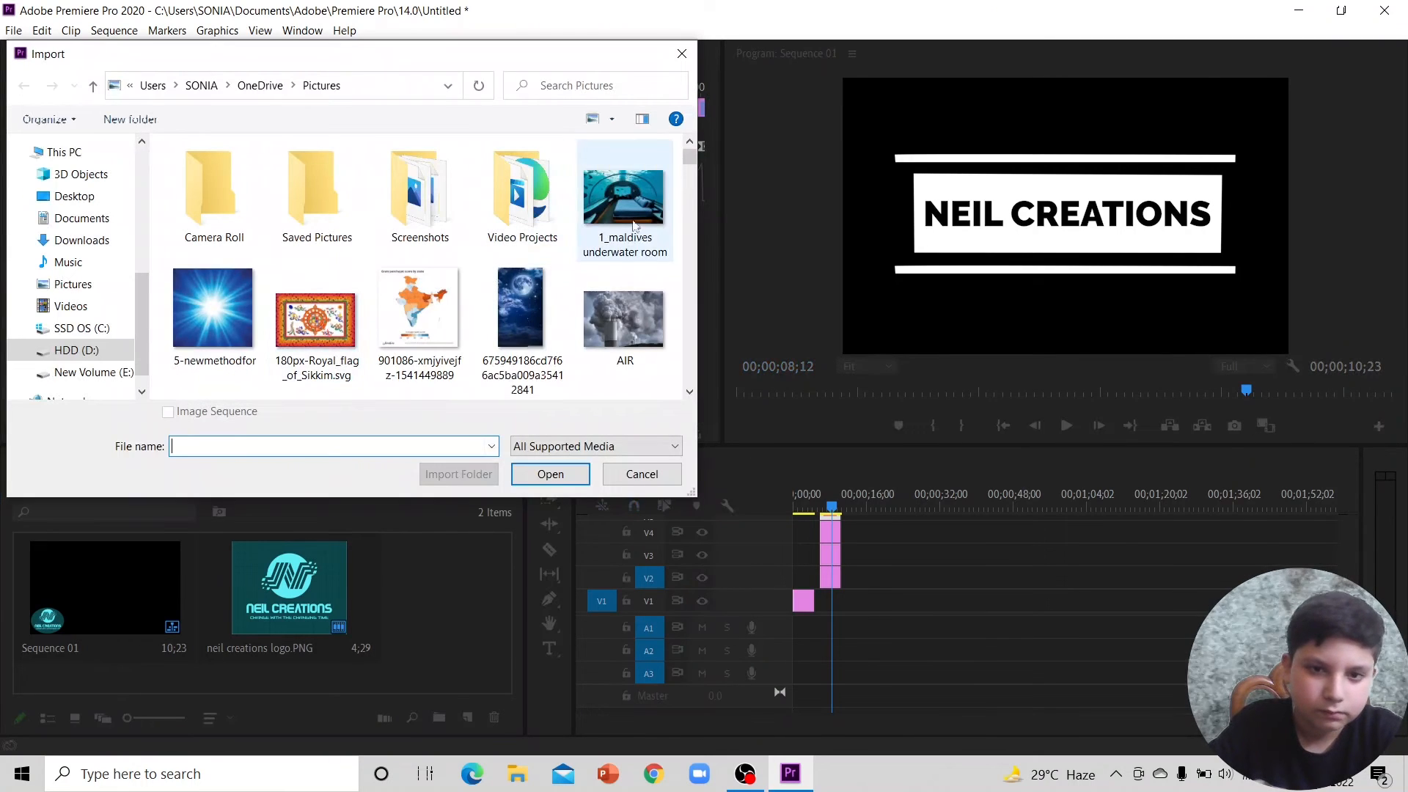
{"action": "scroll", "coordinate": [295, 353], "scroll_direction": "down", "scroll_amount": 2}
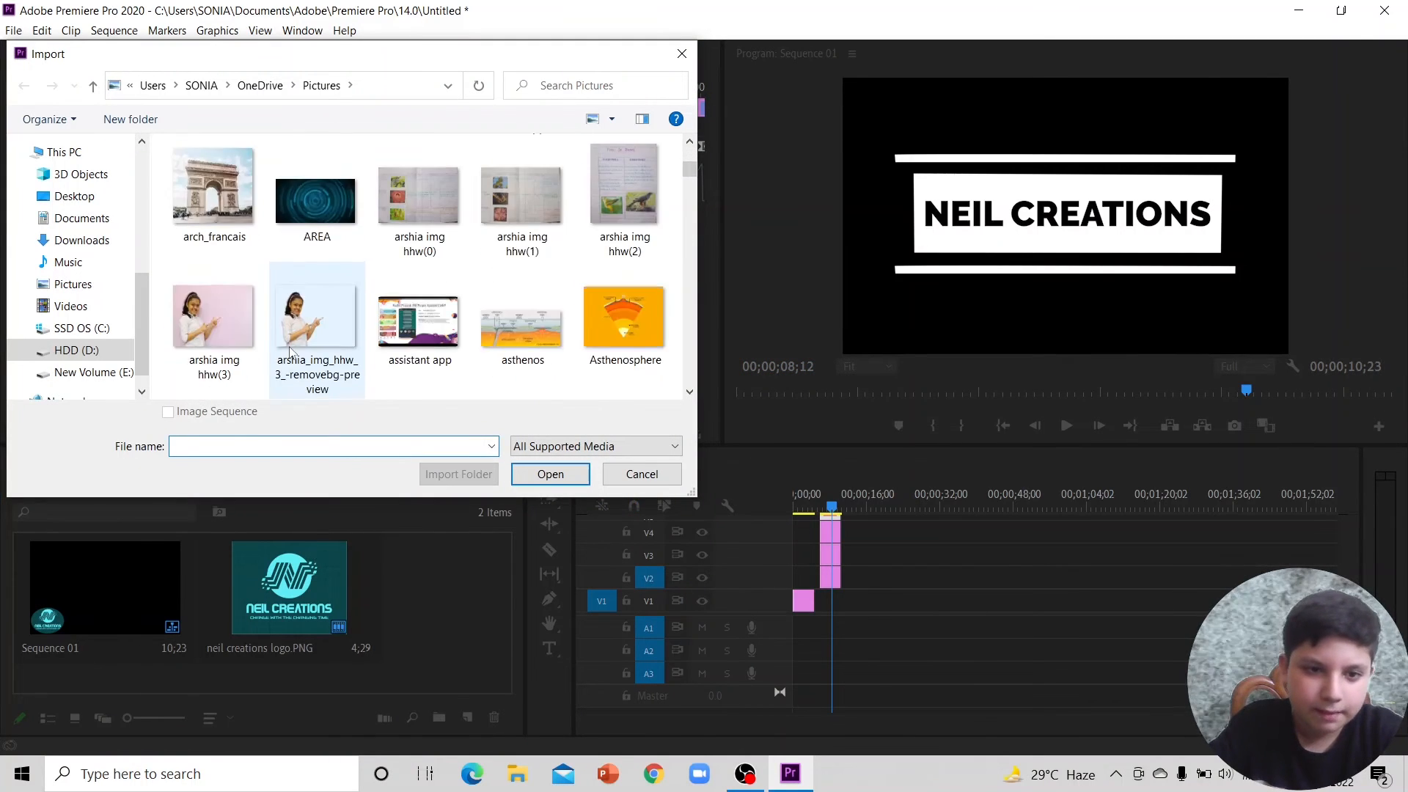
{"action": "scroll", "coordinate": [290, 352], "scroll_direction": "up", "scroll_amount": 2}
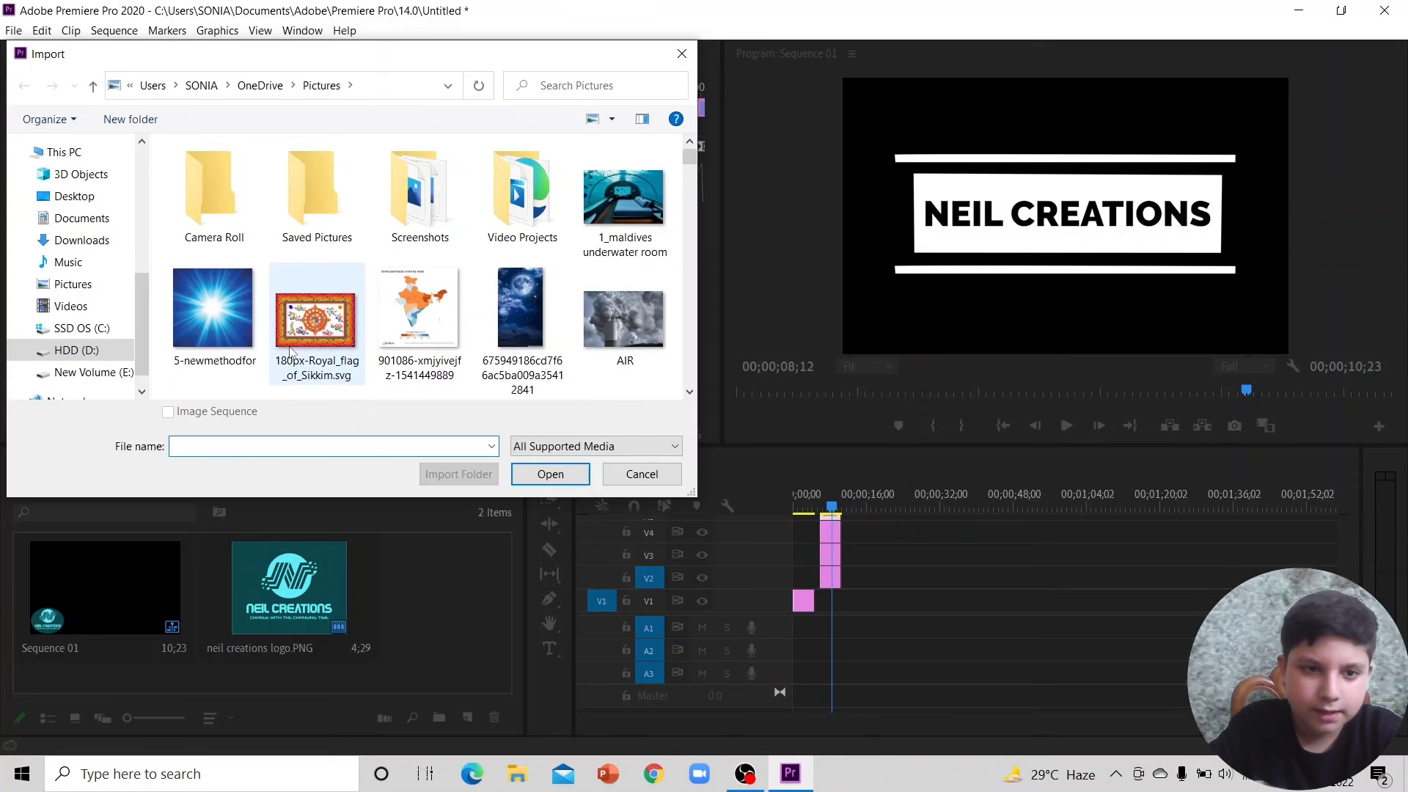
{"action": "left_click", "coordinate": [611, 235]}
{"action": "left_click", "coordinate": [550, 474]}
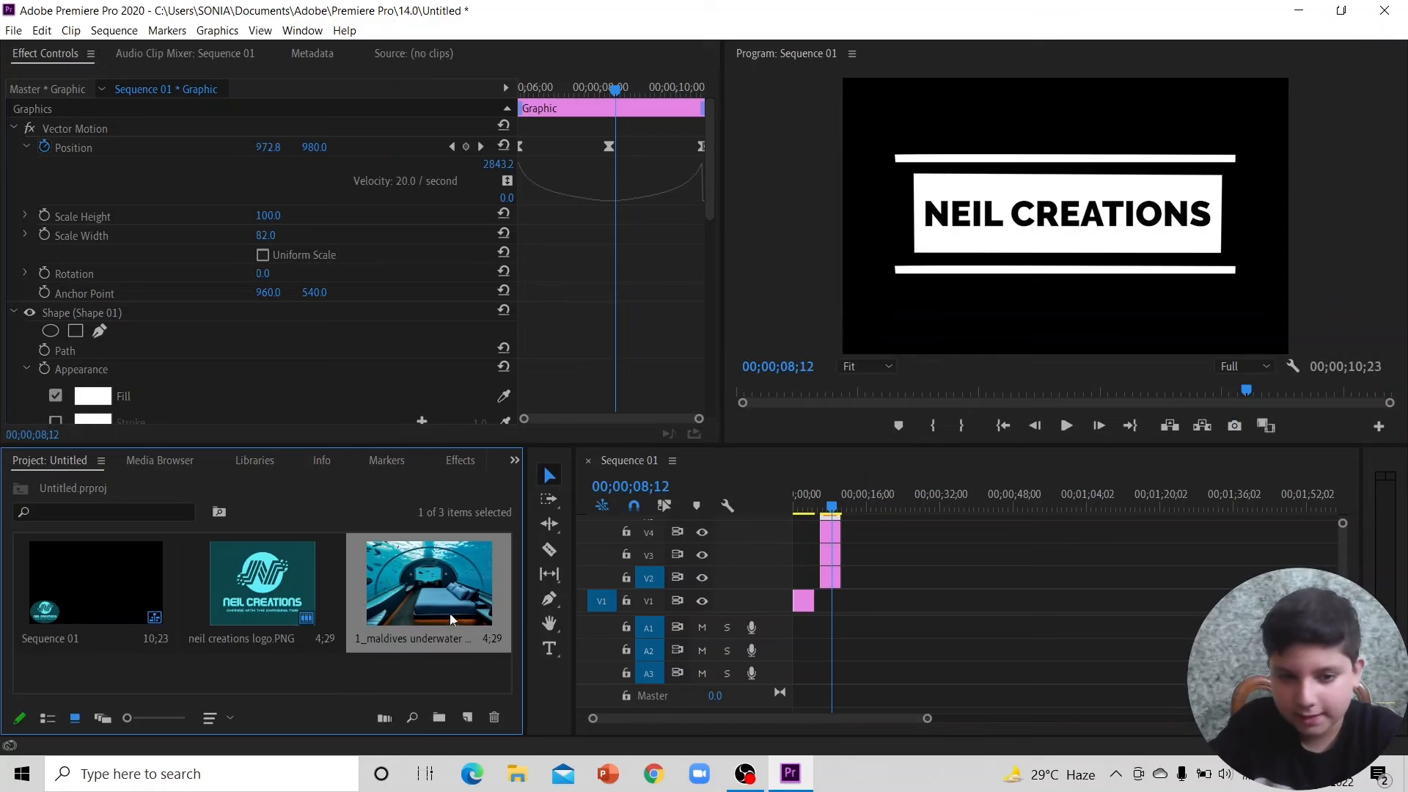
Step: Place the underwater room image on track V1 beneath the text graphics, scale it to 177, and play the section
{"action": "left_click_drag", "start_coordinate": [423, 581], "coordinate": [831, 598]}
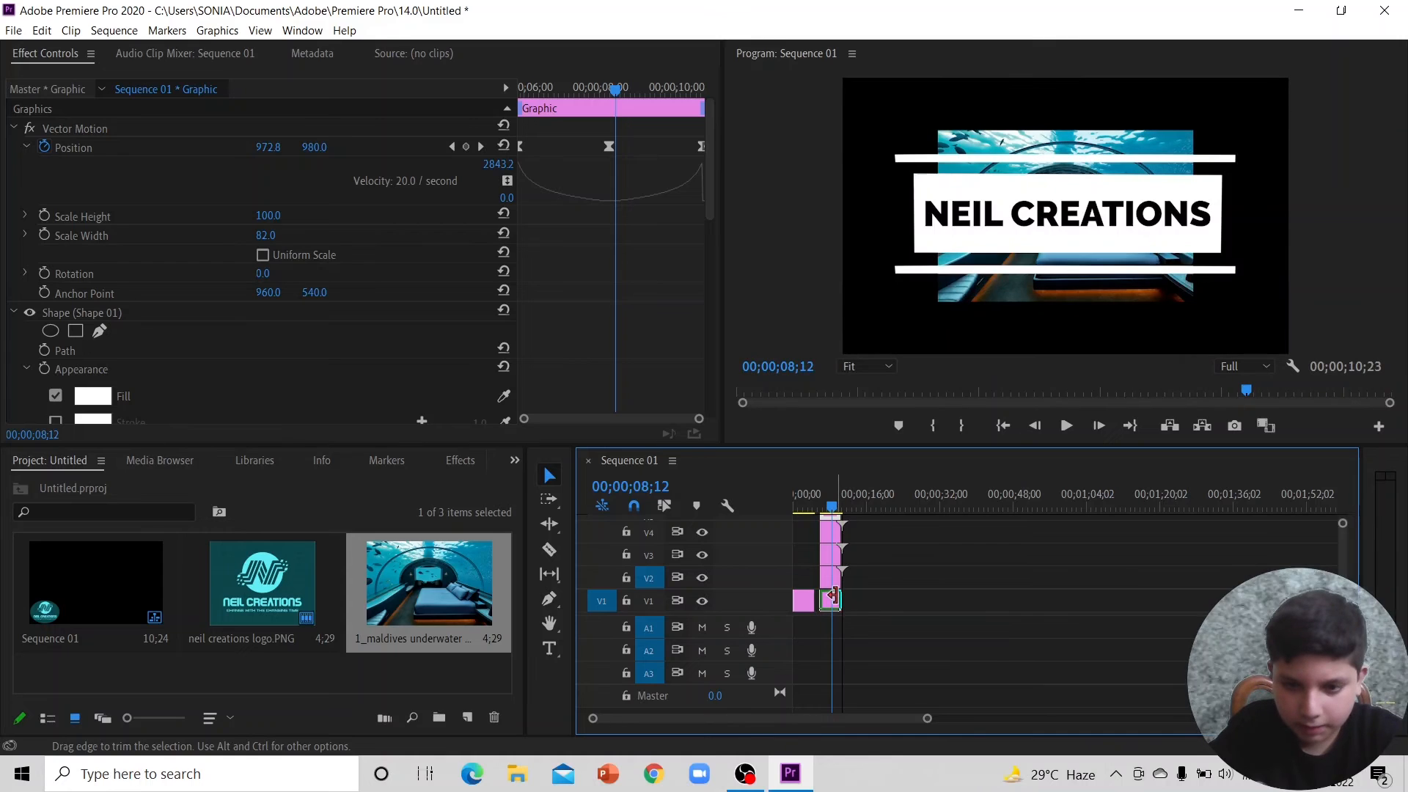
{"action": "left_click", "coordinate": [830, 598]}
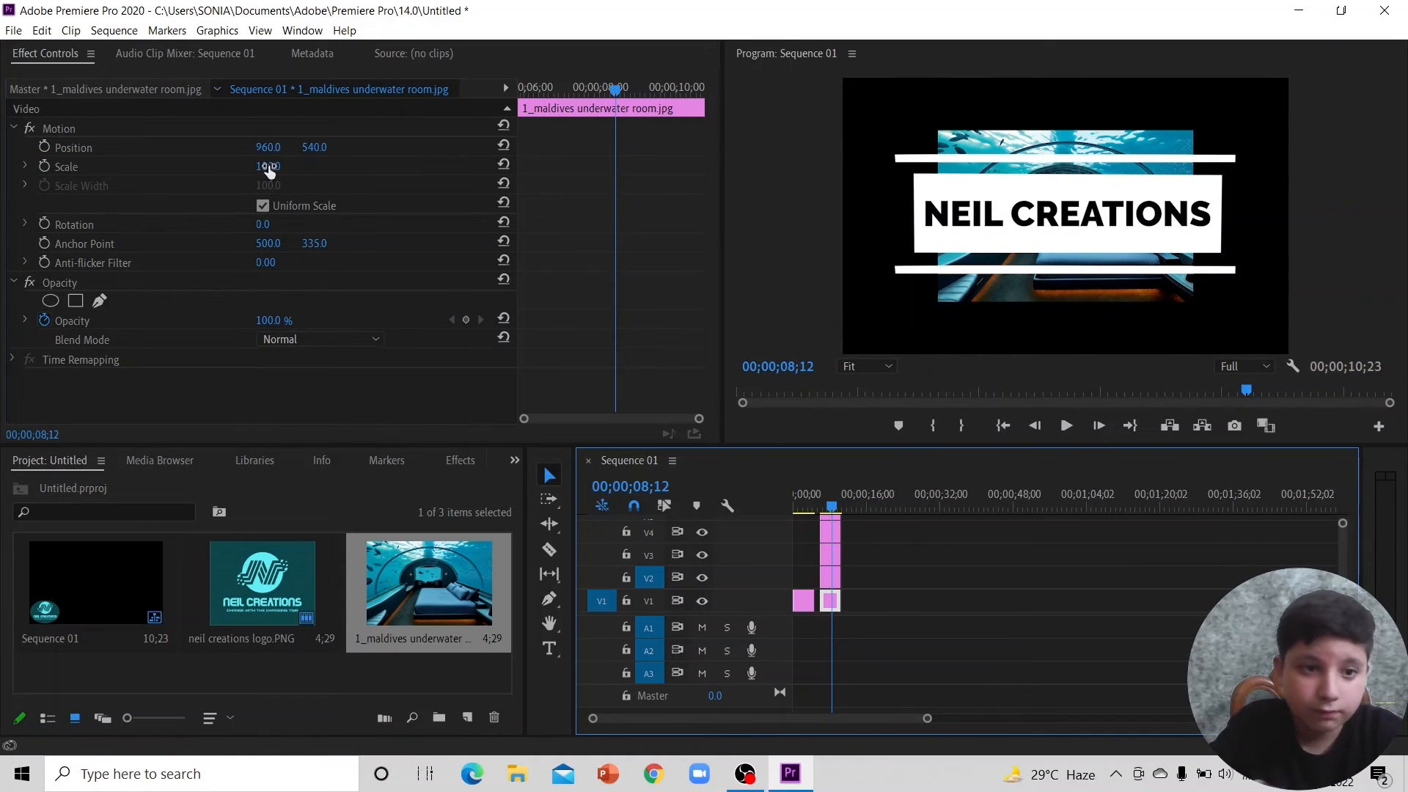
{"action": "left_click_drag", "start_coordinate": [268, 167], "coordinate": [330, 167]}
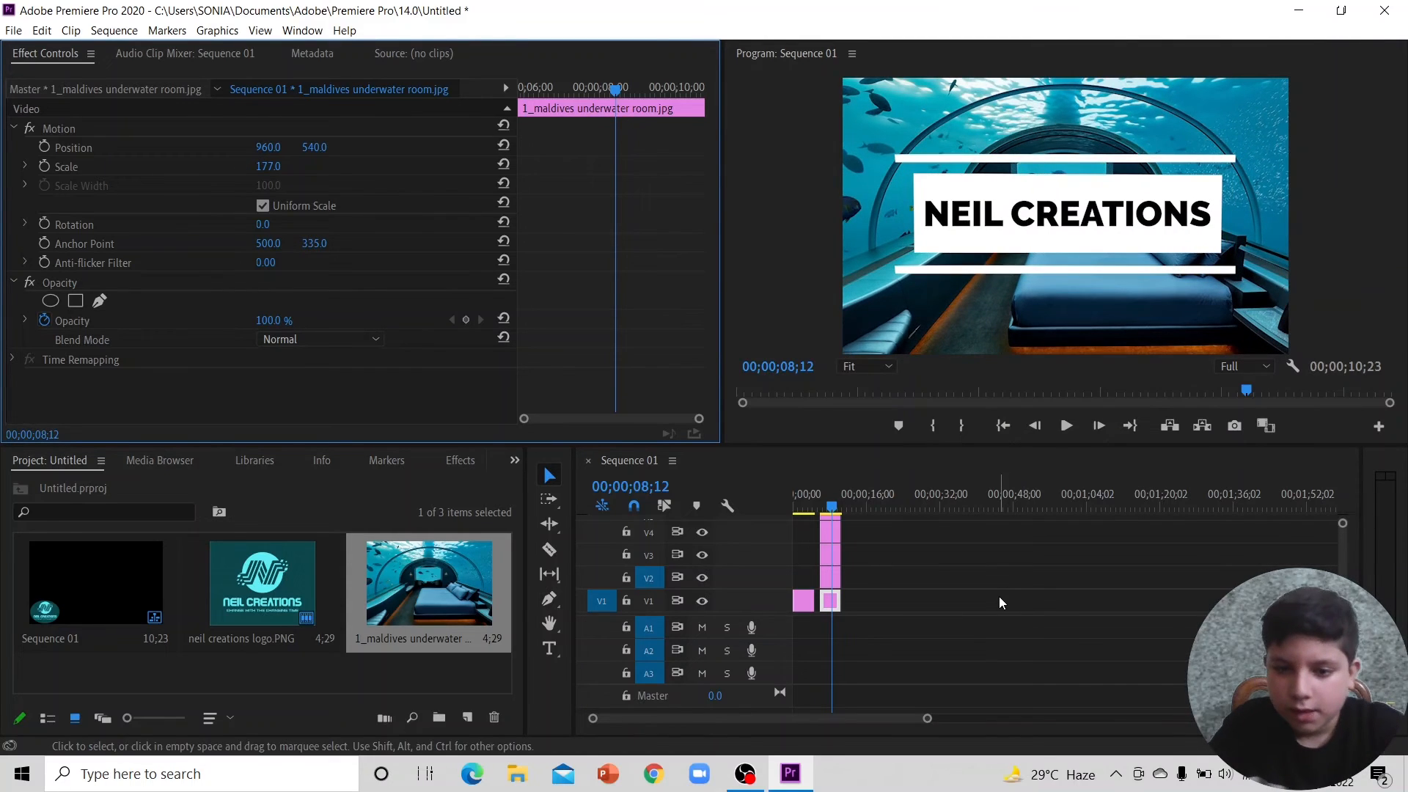
{"action": "key", "text": "space"}
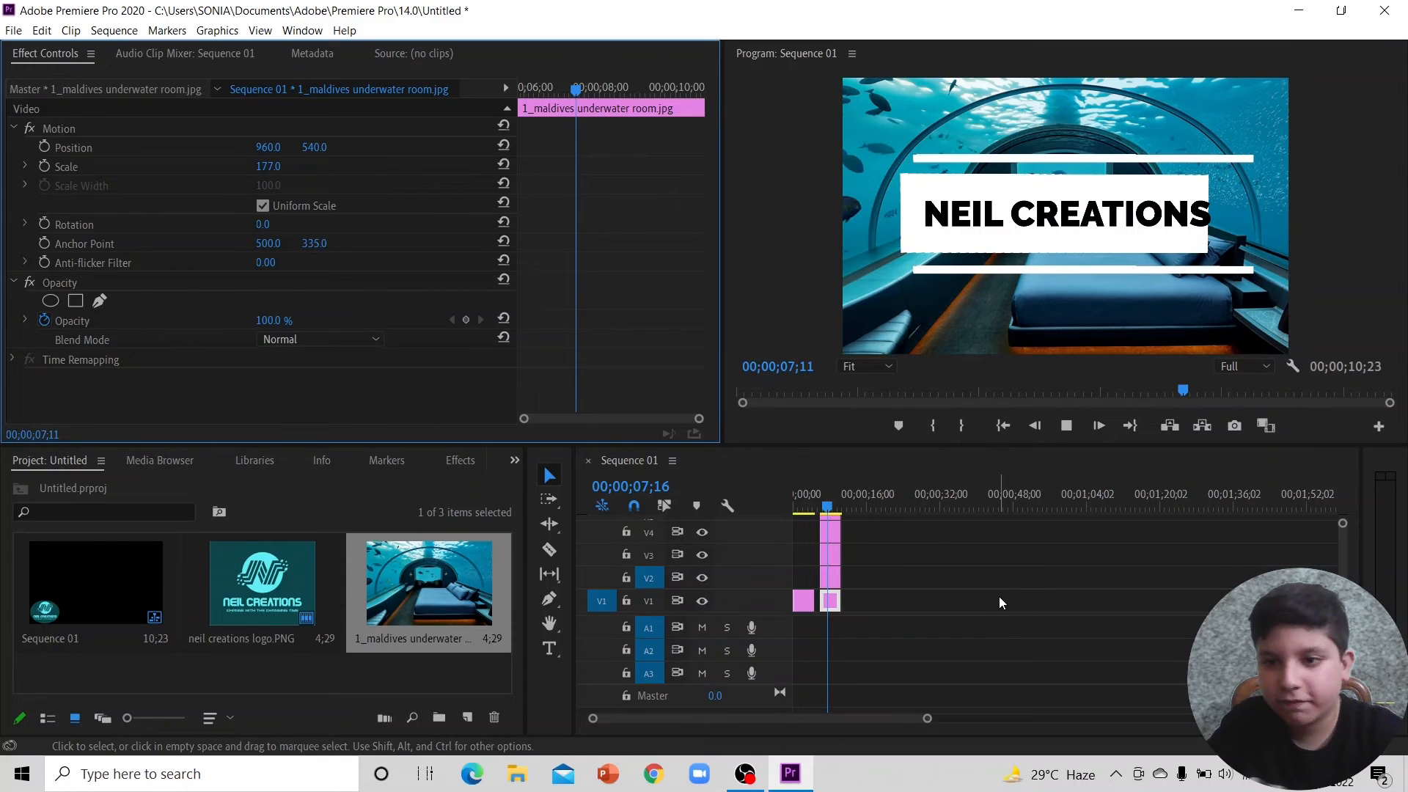
{"action": "key", "text": "space"}
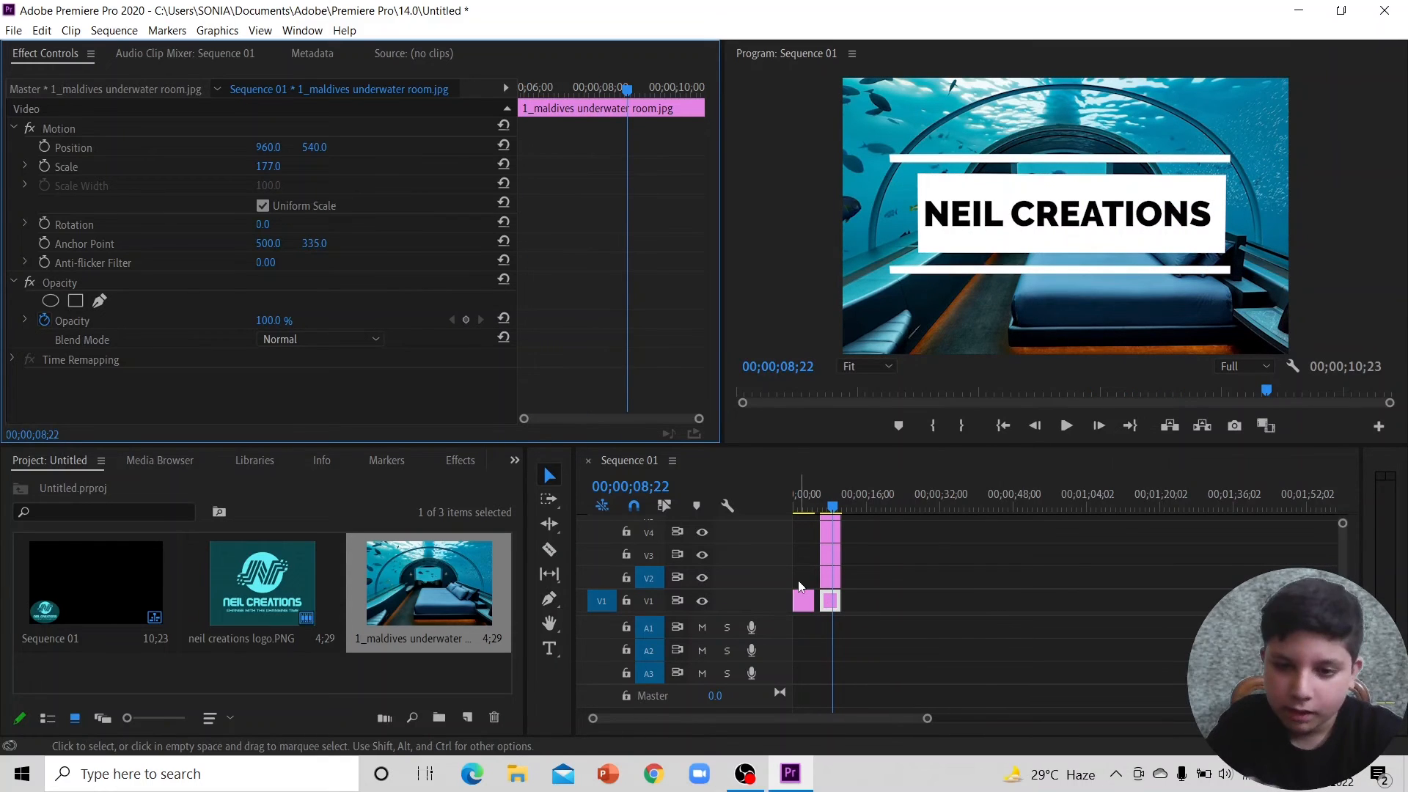
Step: Find the Track Matte Key effect by searching for "track" and apply it to the NEIL CREATIONS text clip on V3
{"action": "left_click", "coordinate": [827, 556]}
{"action": "left_click", "coordinate": [830, 554]}
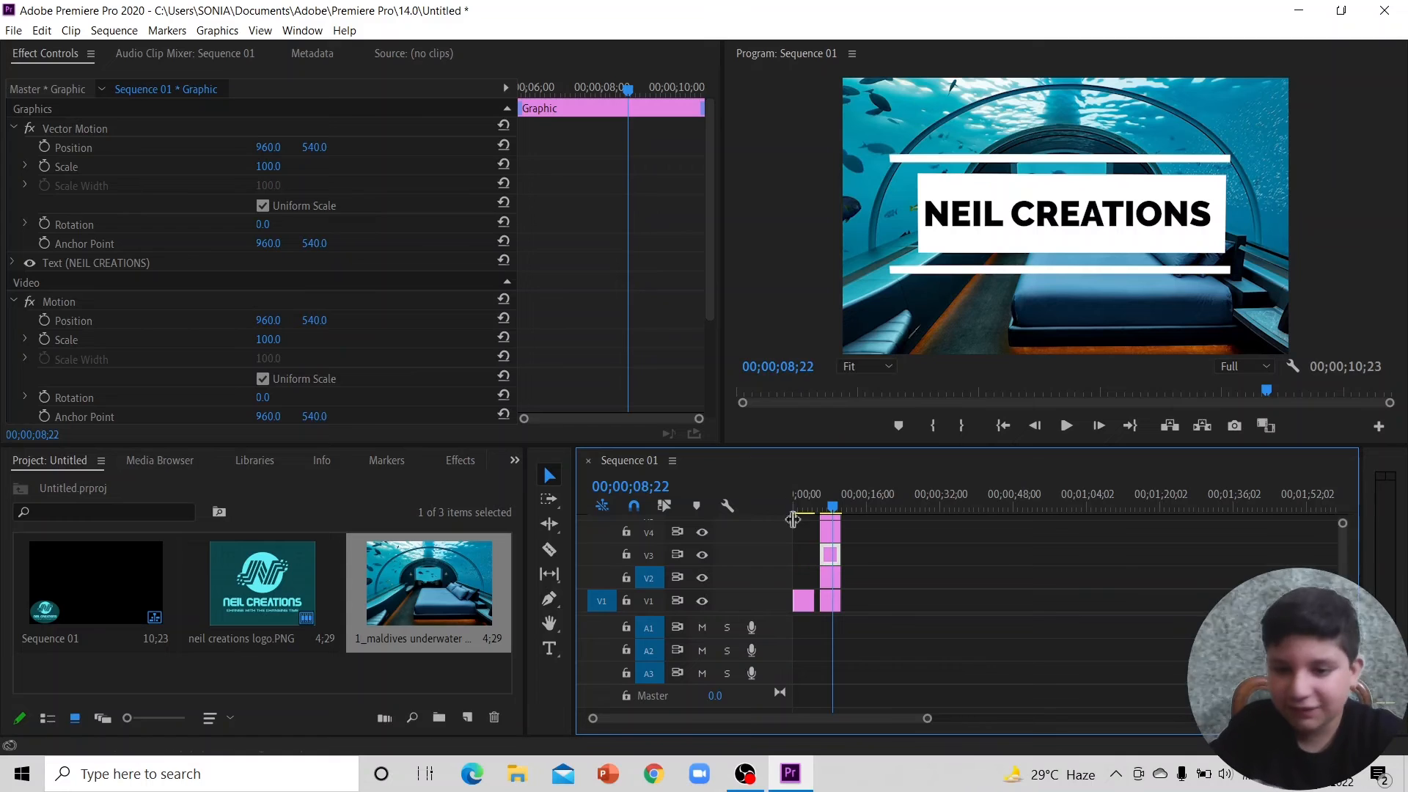
{"action": "left_click", "coordinate": [459, 460]}
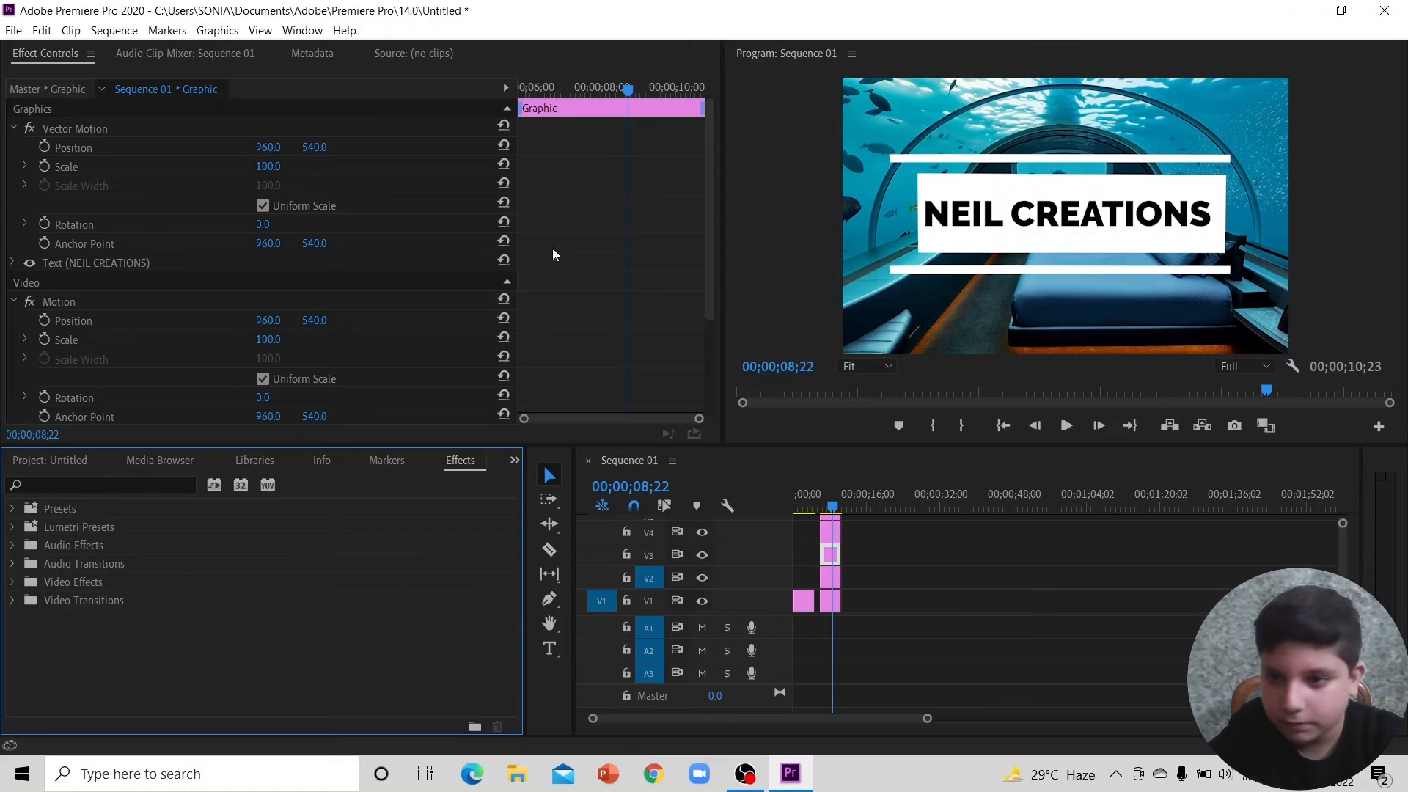
{"action": "left_click", "coordinate": [183, 481]}
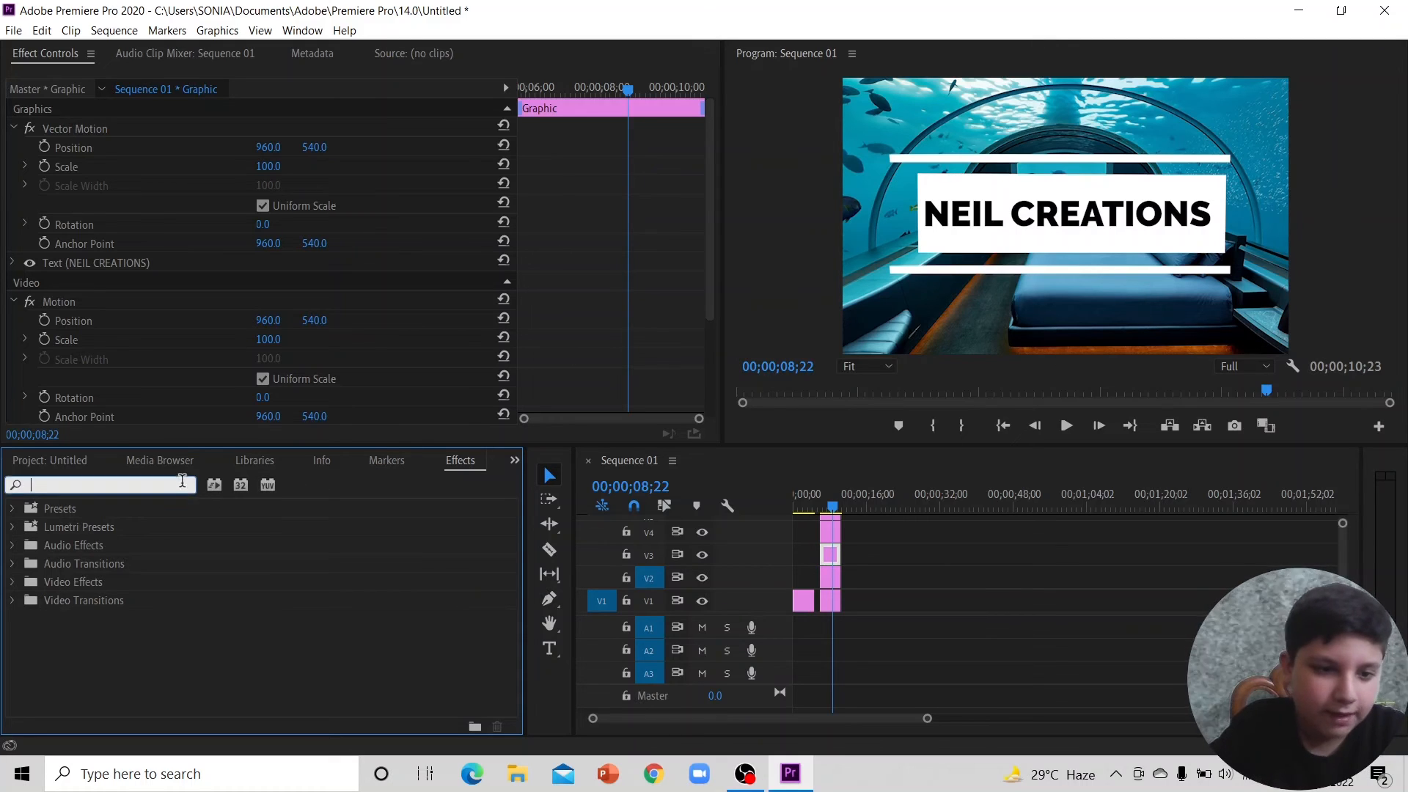
{"action": "type", "text": "track"}
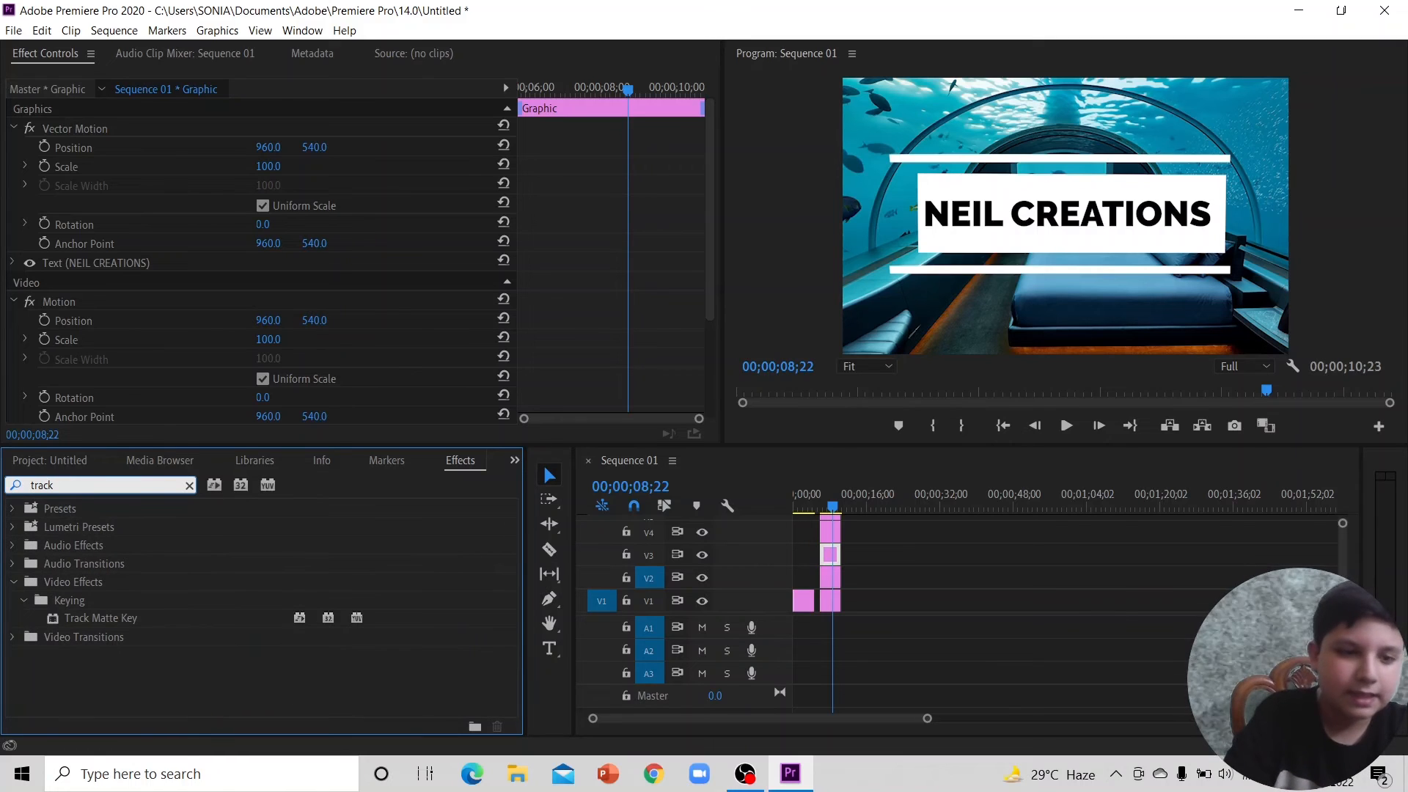
{"action": "scroll", "coordinate": [127, 340], "scroll_direction": "down", "scroll_amount": 4}
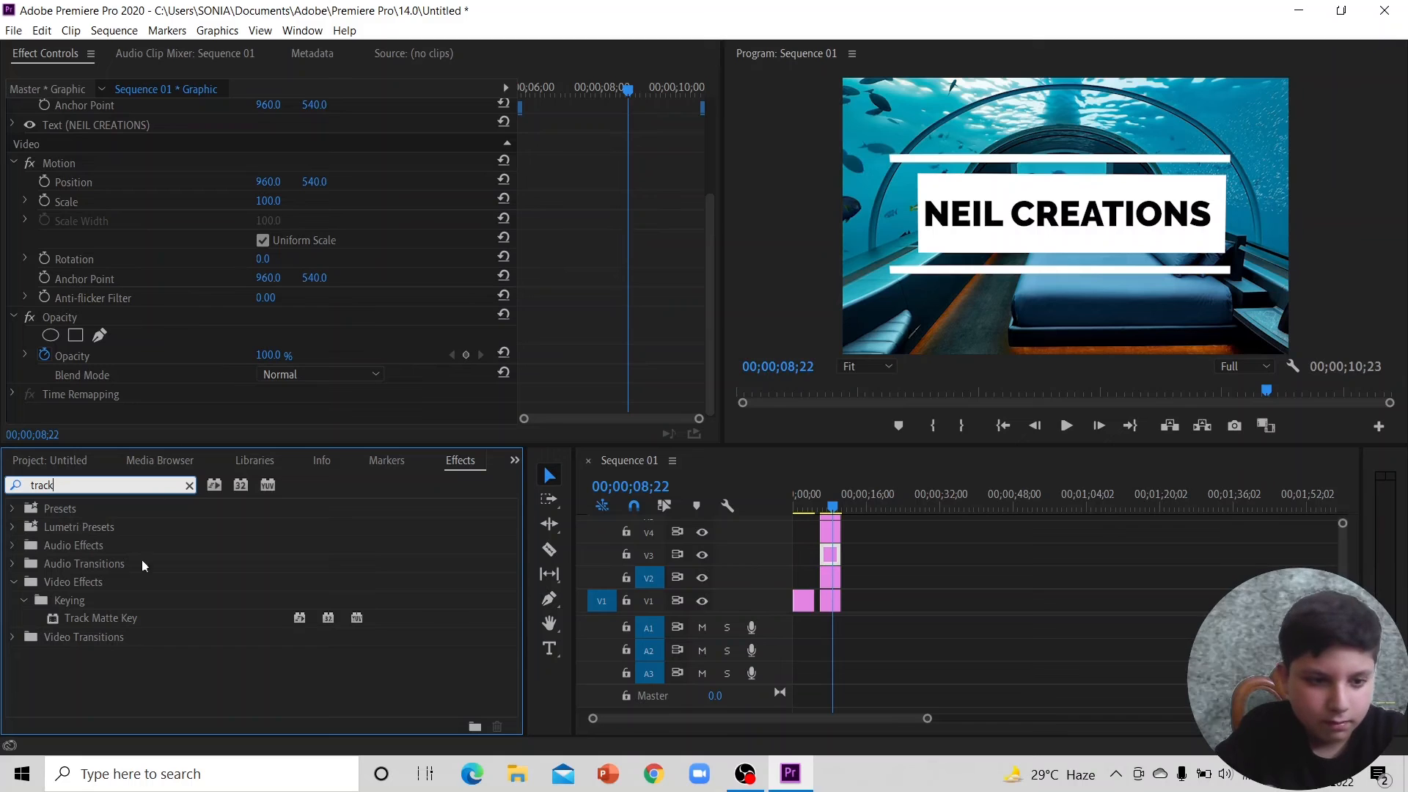
{"action": "left_click_drag", "start_coordinate": [125, 616], "coordinate": [170, 407]}
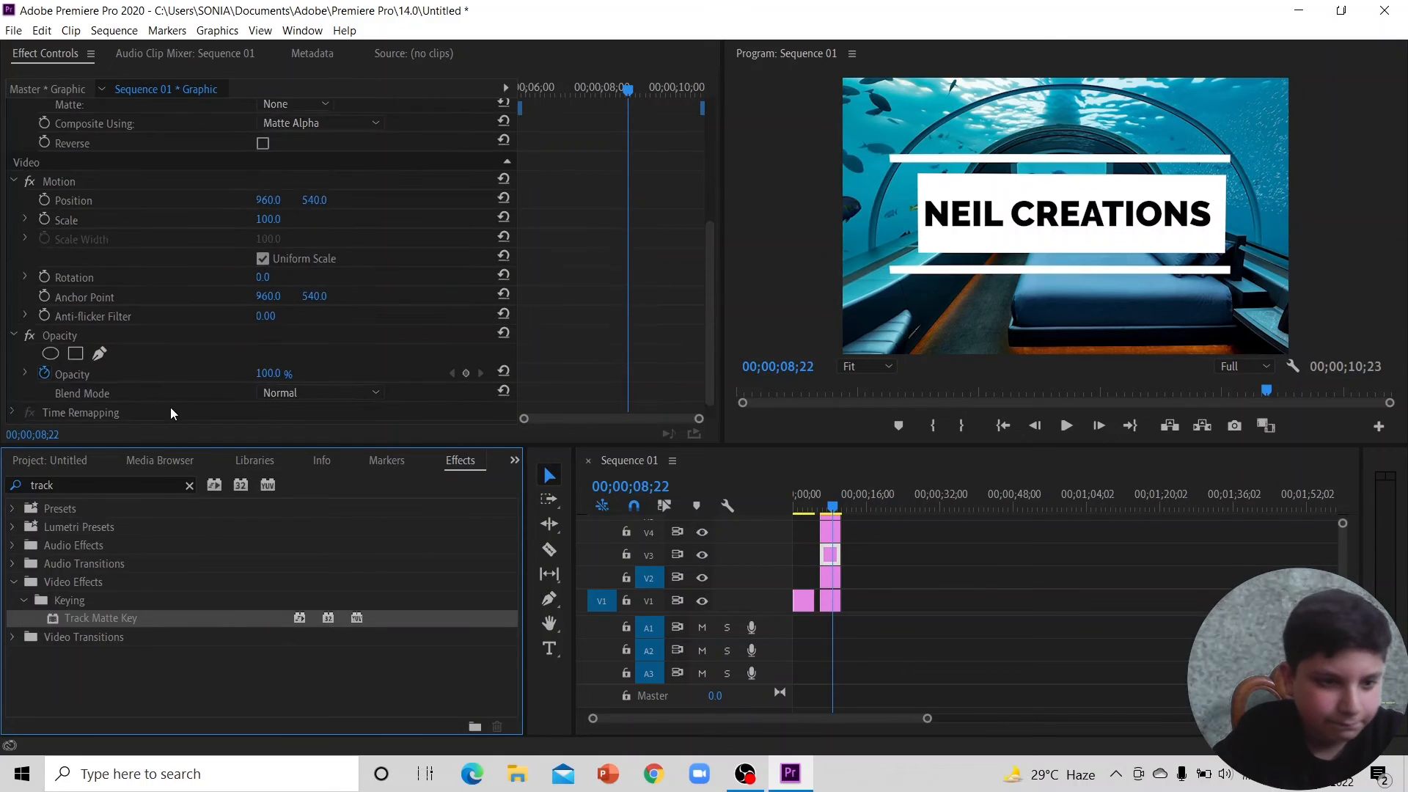
Step: Examine the Matte and Composite Using choices of the text clip's Track Matte Key, leaving both settings as they are
{"action": "scroll", "coordinate": [170, 407], "scroll_direction": "up", "scroll_amount": 5}
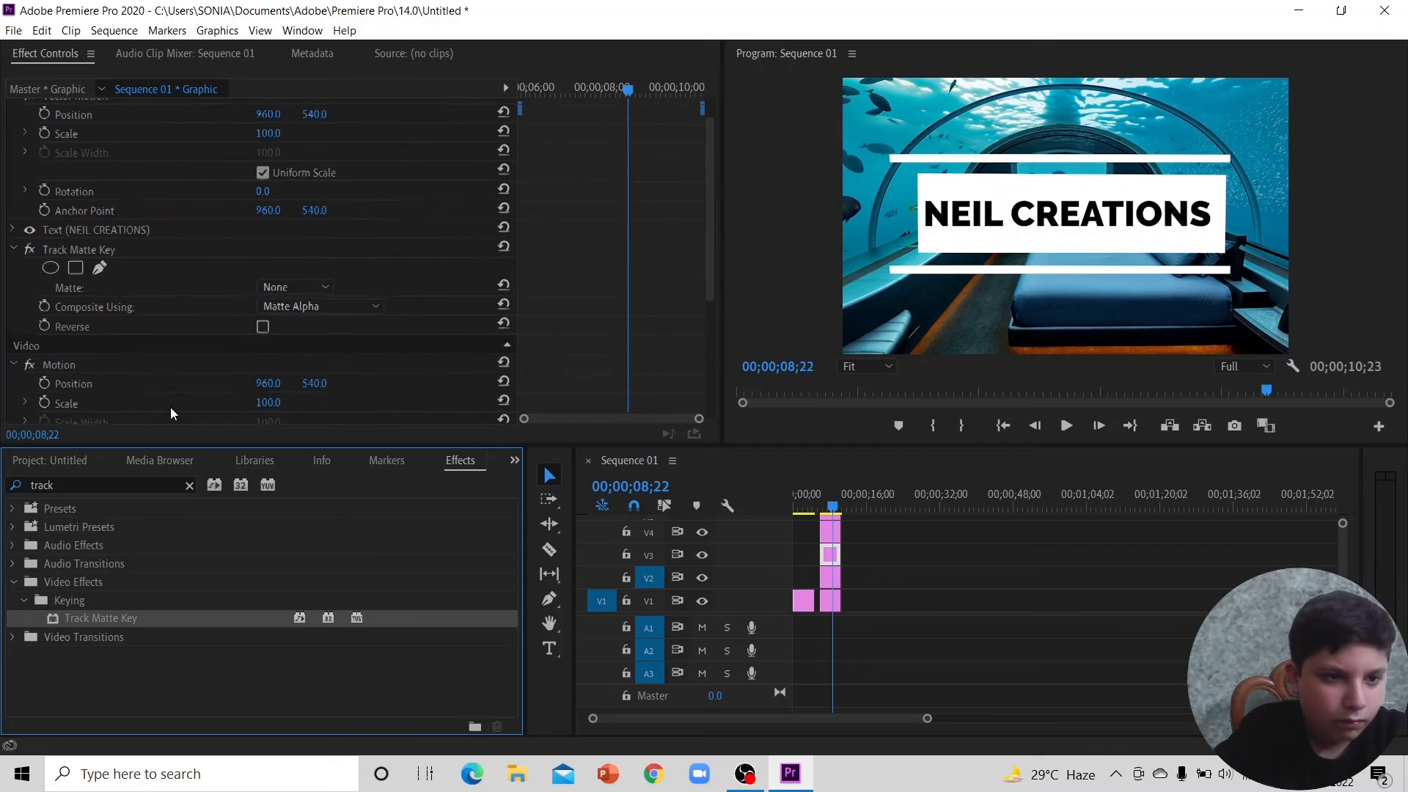
{"action": "left_click", "coordinate": [305, 320]}
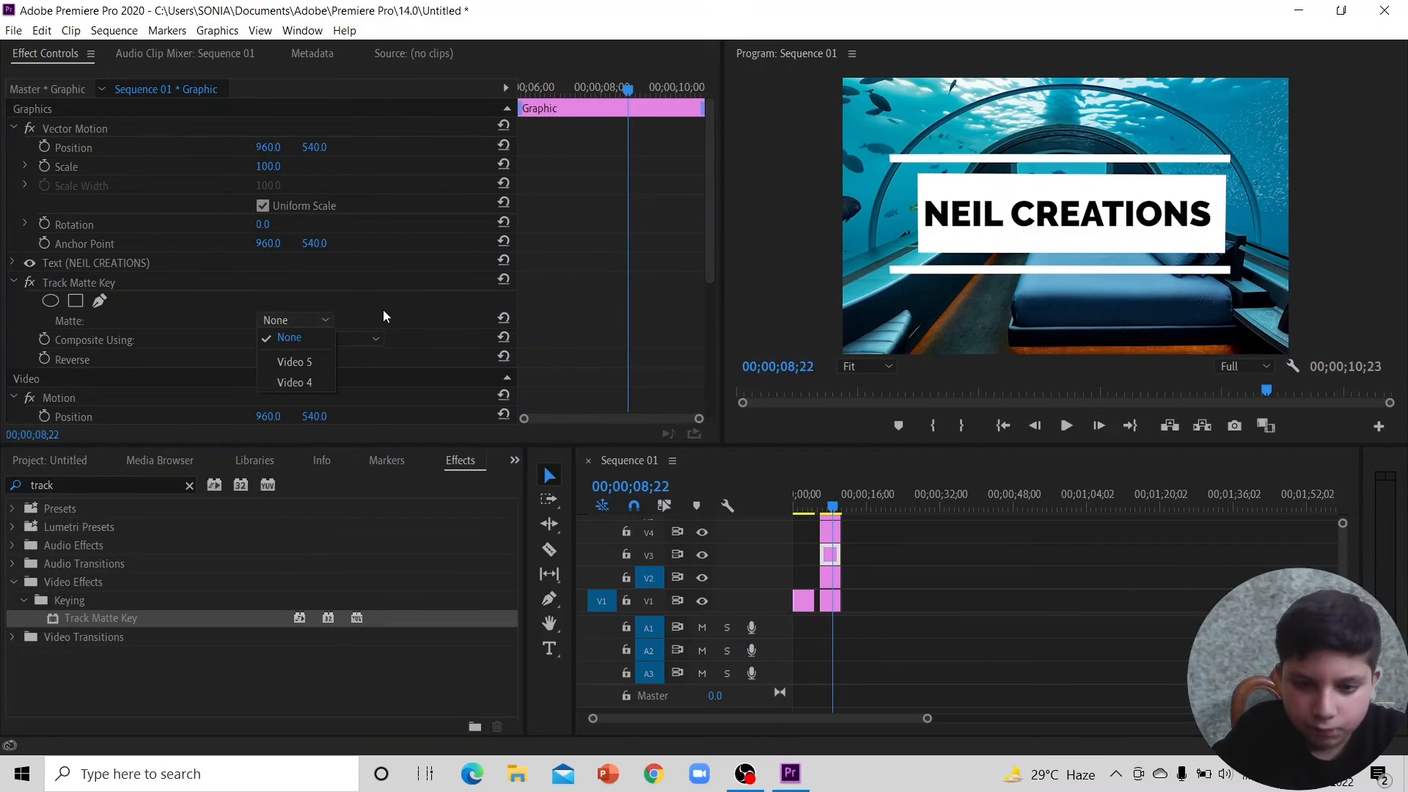
{"action": "left_click", "coordinate": [383, 312]}
{"action": "left_click", "coordinate": [299, 321]}
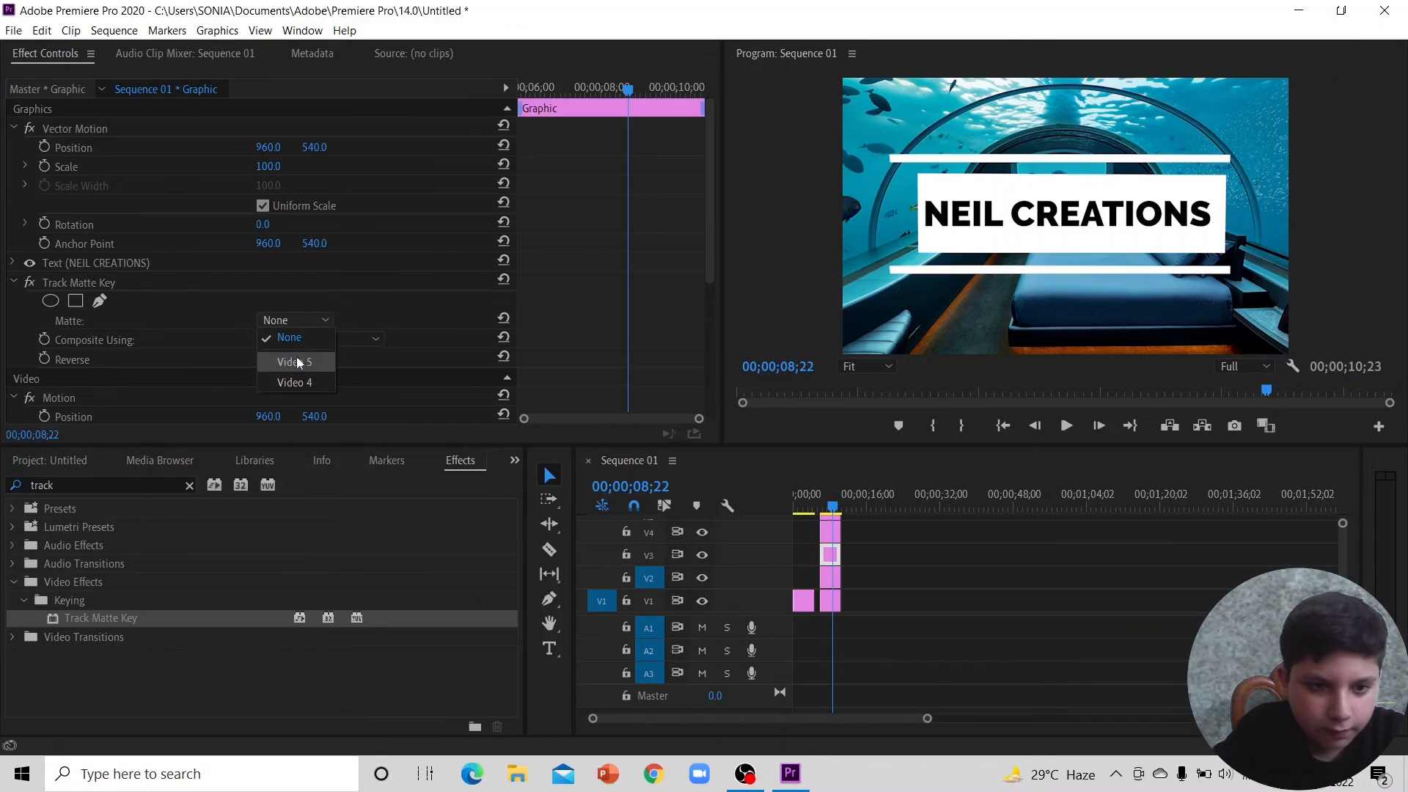
{"action": "left_click", "coordinate": [402, 303]}
{"action": "left_click", "coordinate": [321, 338]}
{"action": "left_click", "coordinate": [430, 317]}
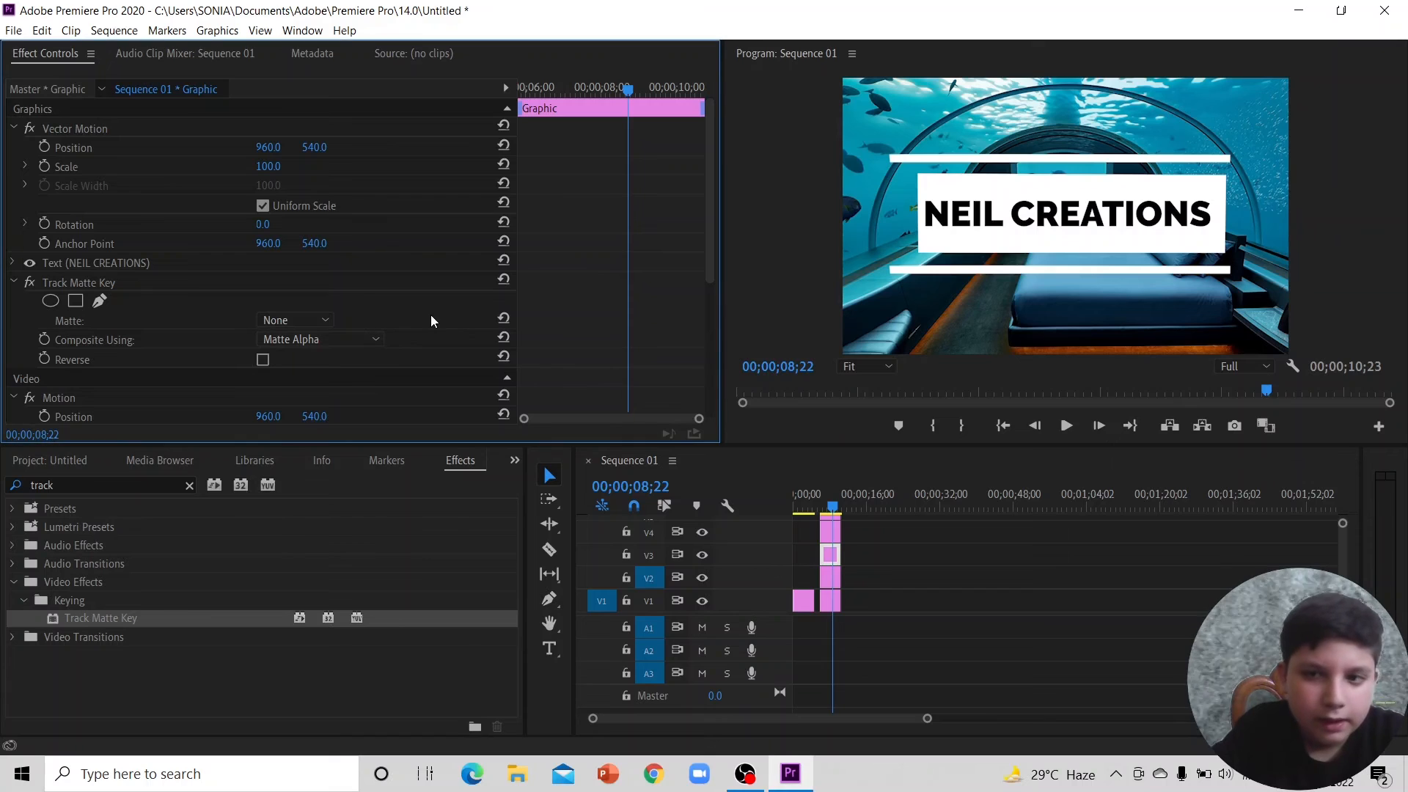
{"action": "left_click", "coordinate": [321, 315]}
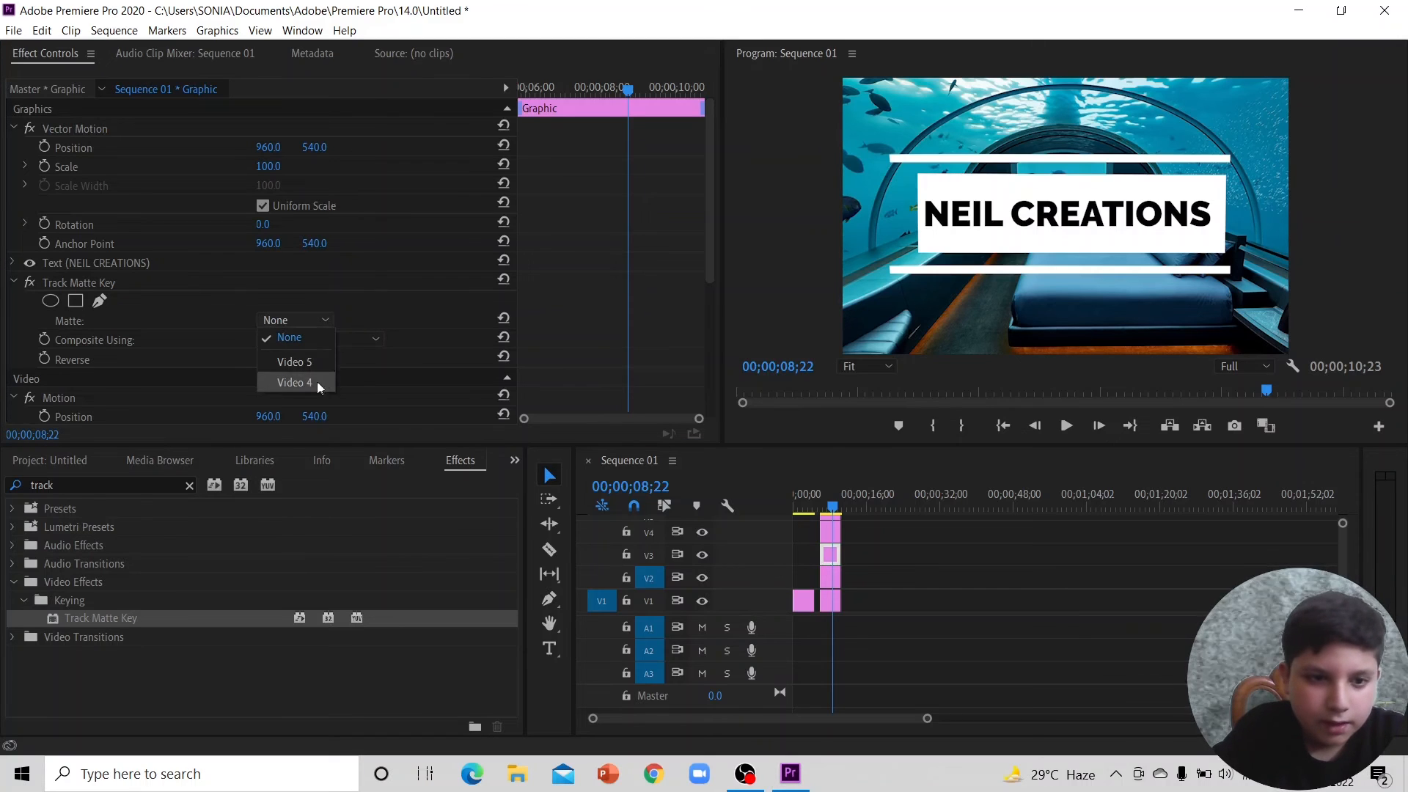
{"action": "left_click", "coordinate": [408, 318]}
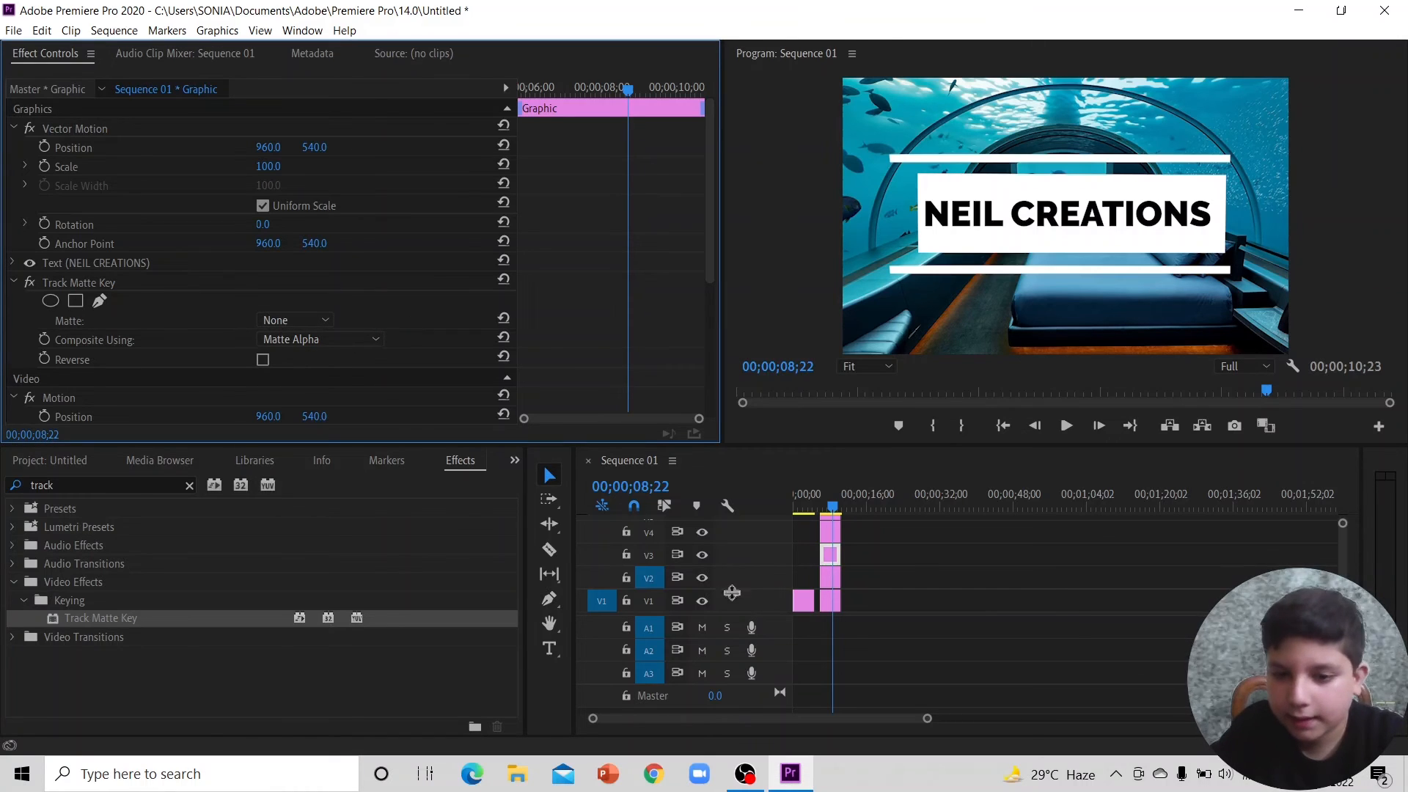
Step: Try Video 5 as the matte in the text clip's Track Matte Key, then set the matte back to None
{"action": "left_click", "coordinate": [296, 318]}
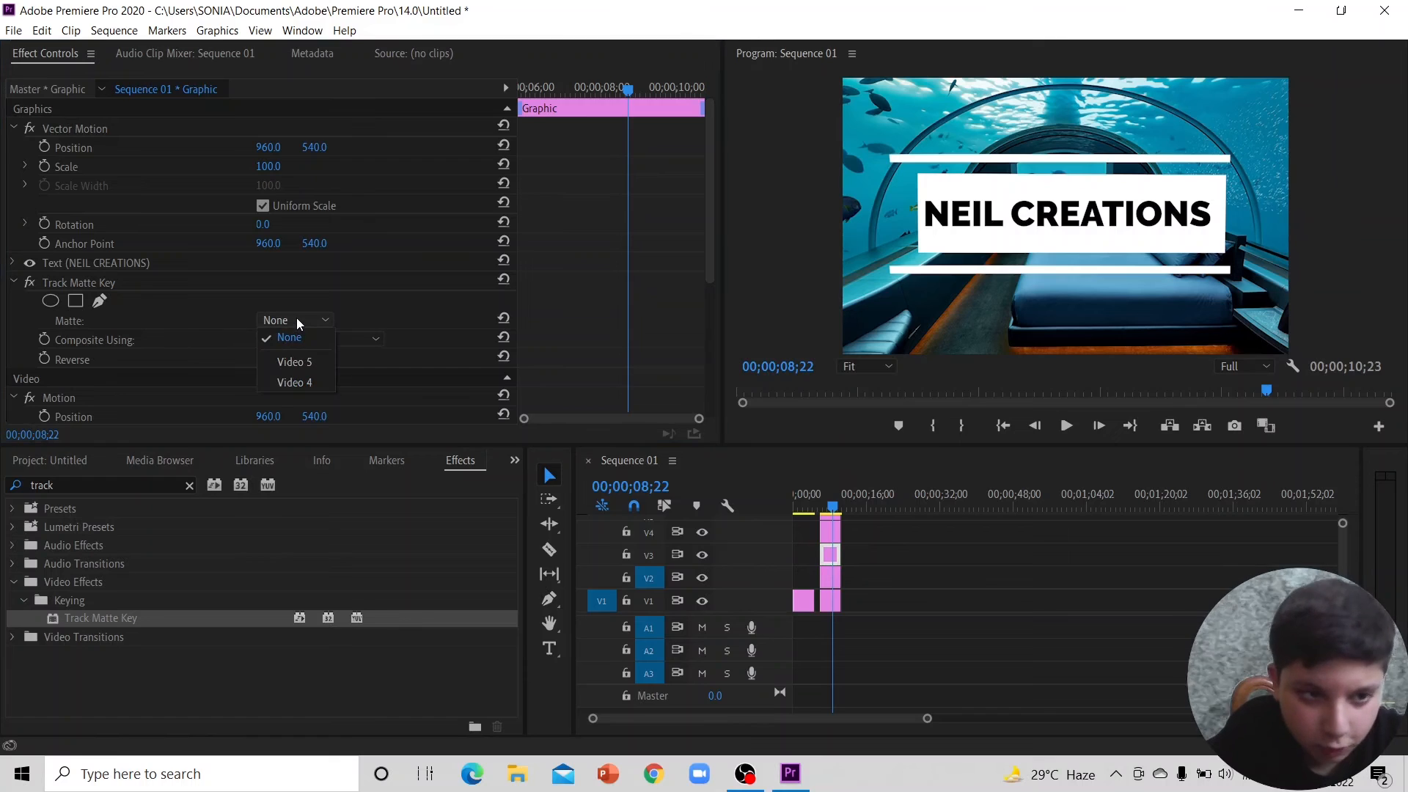
{"action": "left_click", "coordinate": [381, 327]}
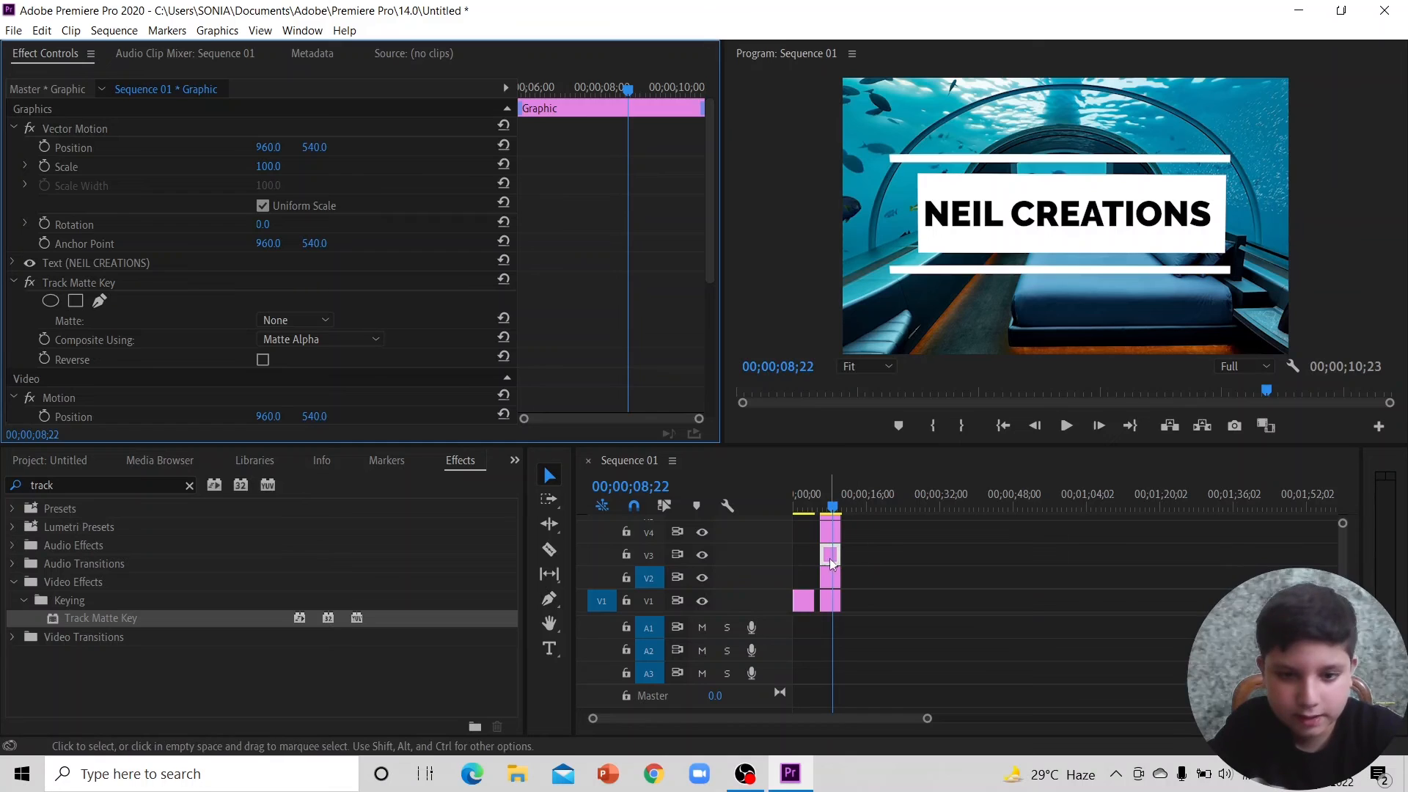
{"action": "left_click", "coordinate": [291, 319]}
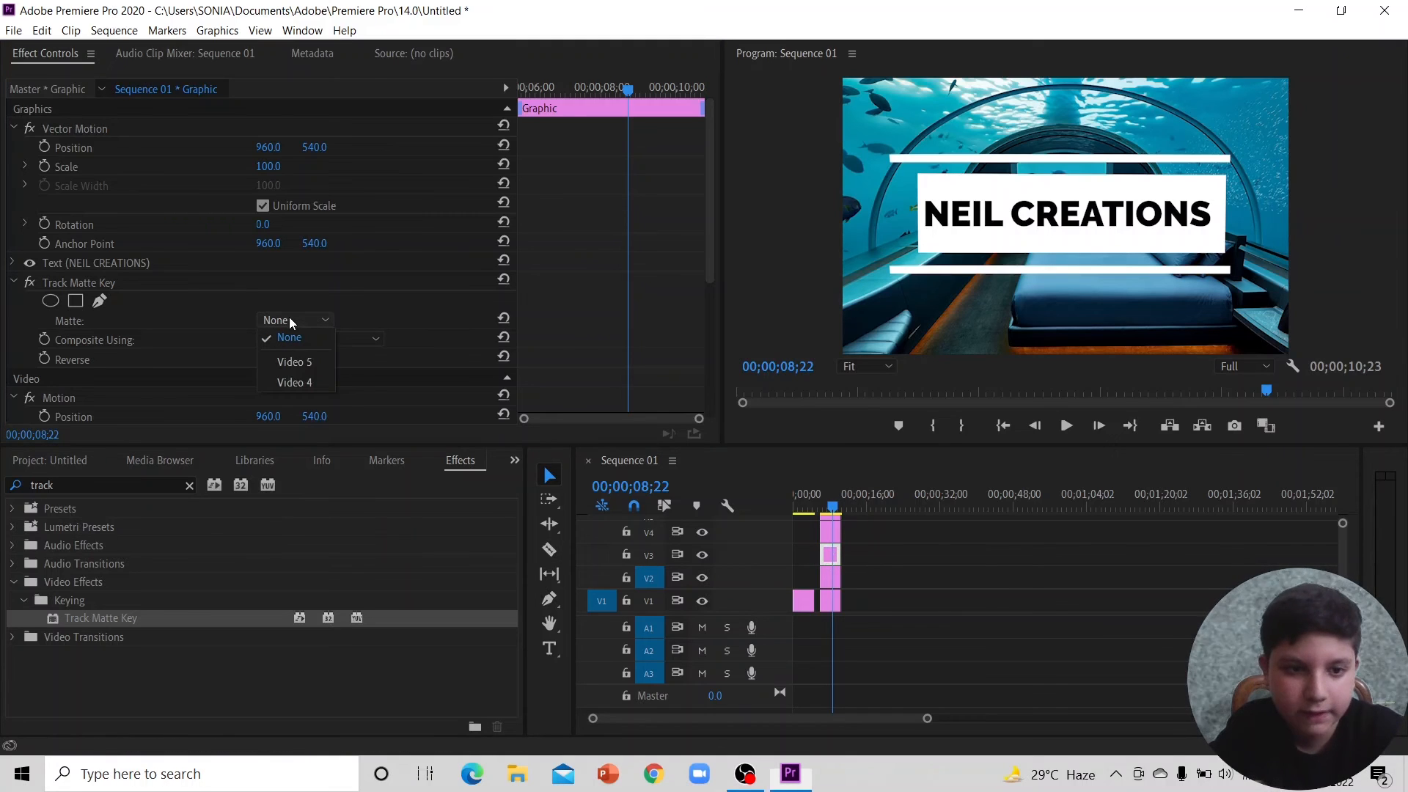
{"action": "left_click", "coordinate": [402, 295]}
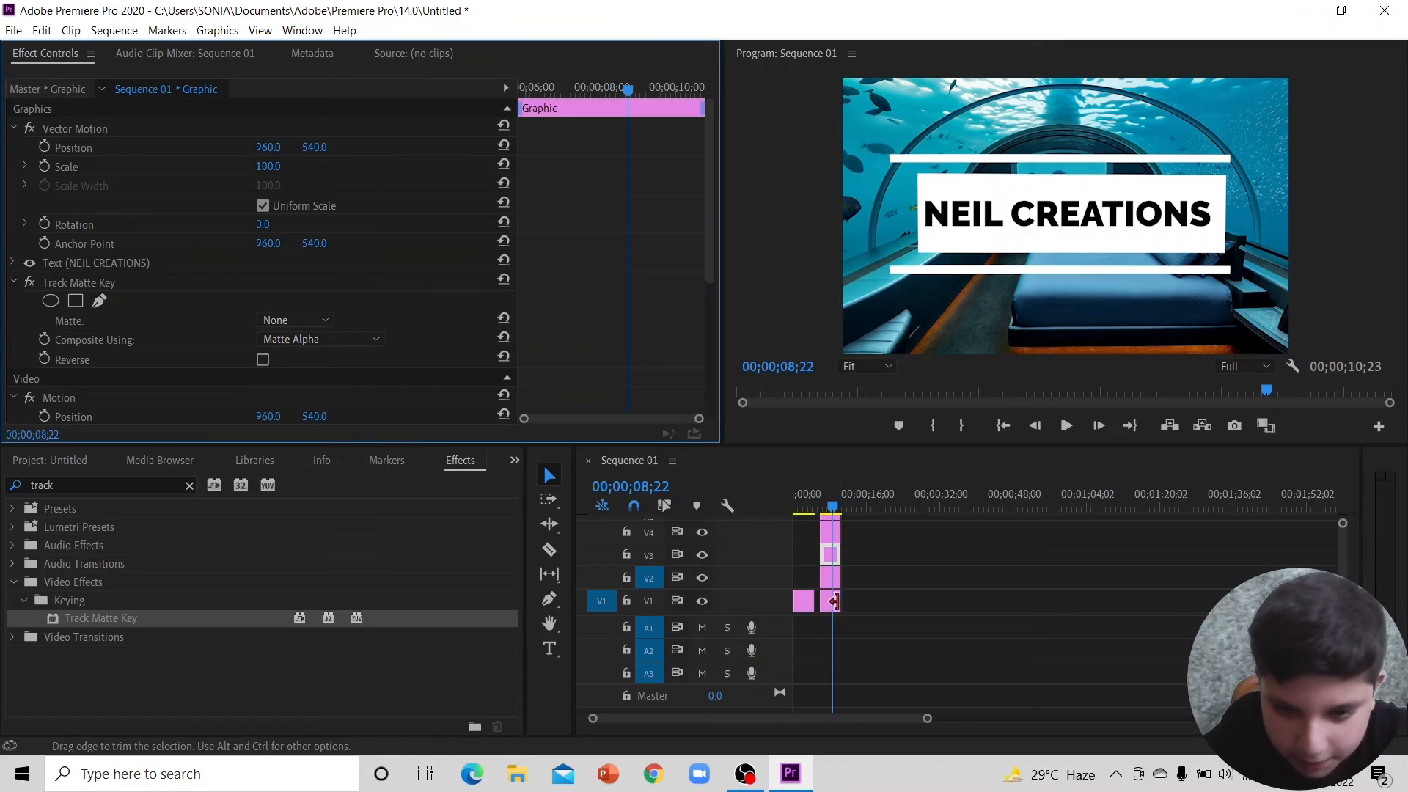
{"action": "left_click", "coordinate": [270, 321]}
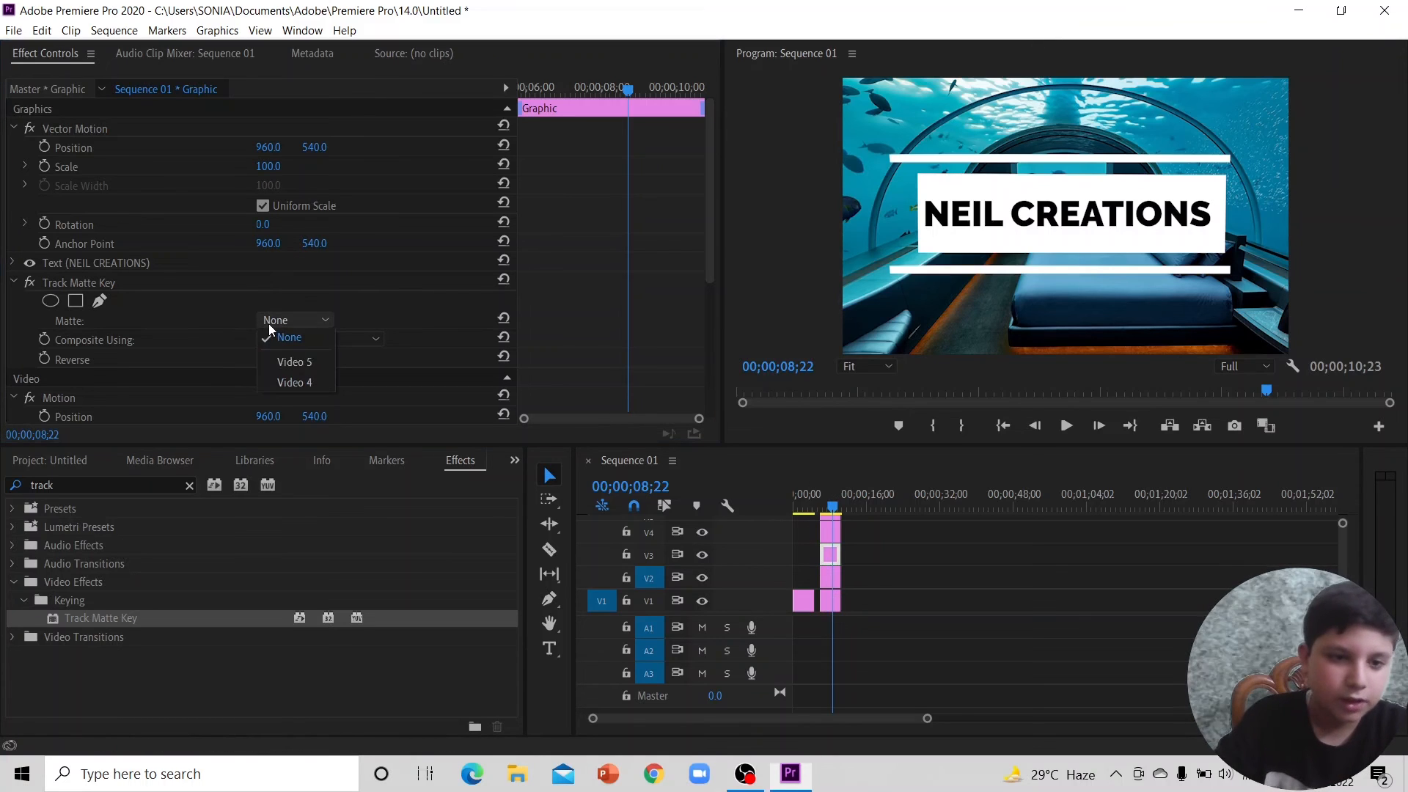
{"action": "left_click", "coordinate": [284, 367]}
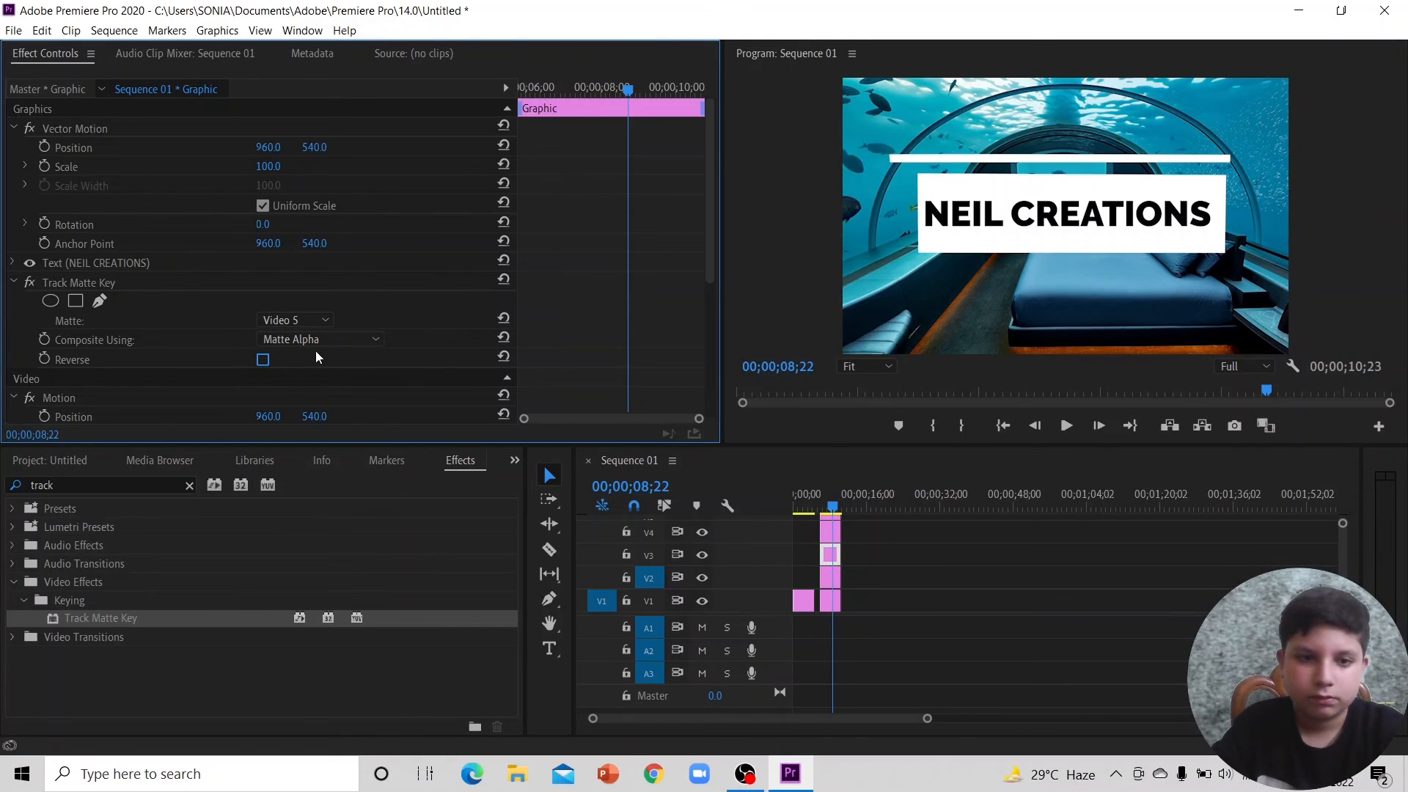
{"action": "left_click", "coordinate": [301, 326]}
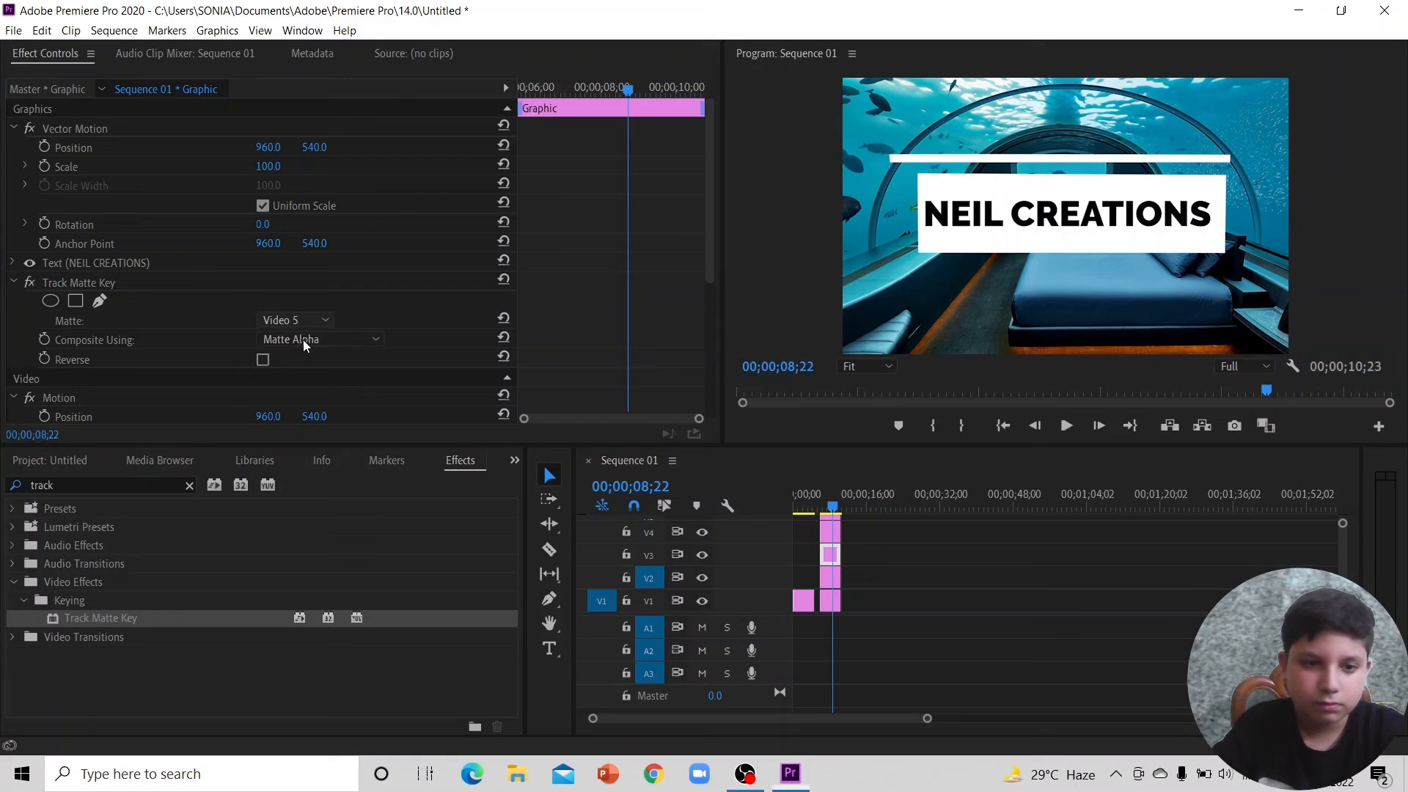
{"action": "left_click", "coordinate": [304, 342]}
Step: Try Matte Luma with Video 4 as the text clip's matte, then restore the matte to None and compositing to Matte Alpha
{"action": "left_click", "coordinate": [345, 340]}
{"action": "left_click", "coordinate": [322, 371]}
{"action": "left_click", "coordinate": [319, 320]}
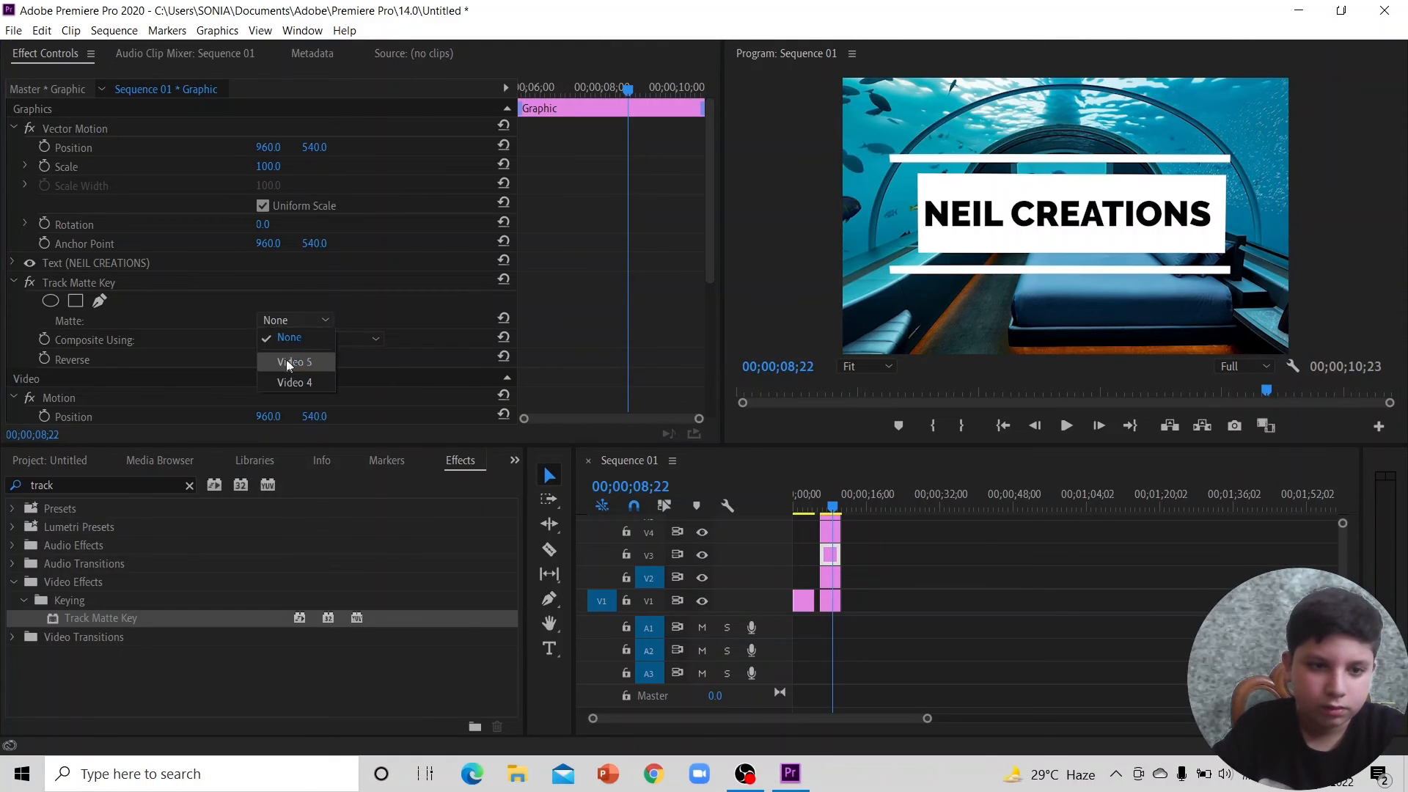
{"action": "left_click", "coordinate": [292, 382]}
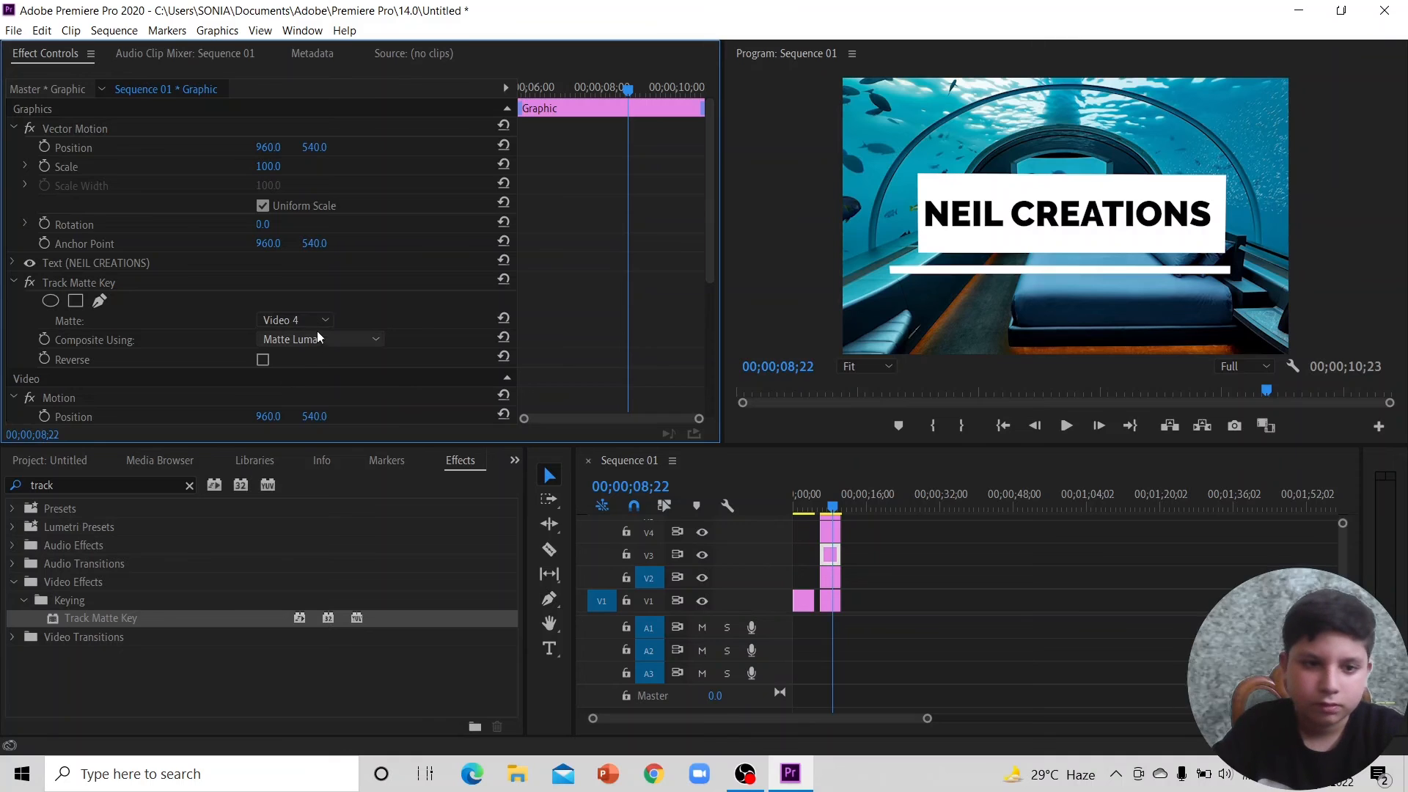
{"action": "left_click", "coordinate": [318, 320]}
{"action": "left_click", "coordinate": [308, 330]}
{"action": "left_click", "coordinate": [315, 339]}
{"action": "left_click", "coordinate": [309, 356]}
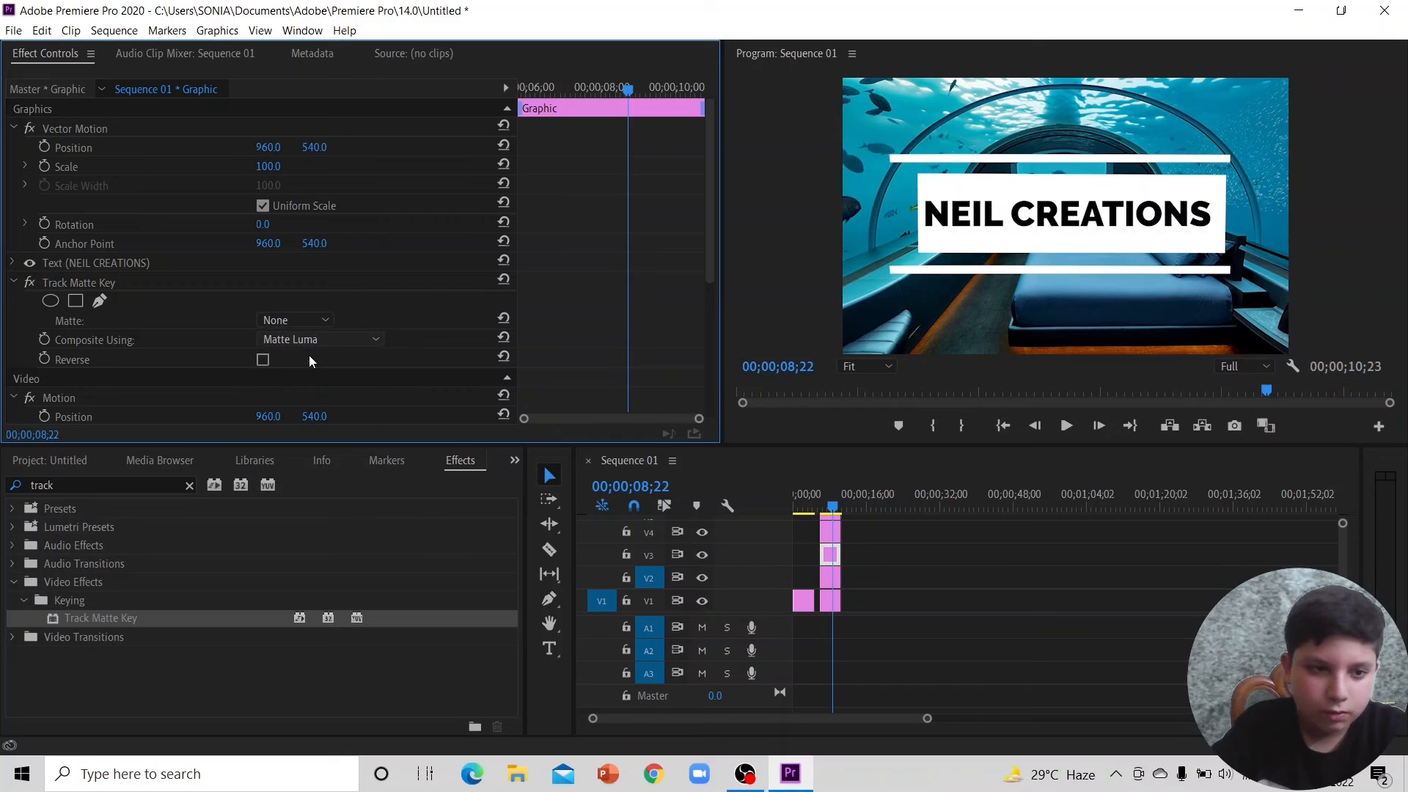
{"action": "left_click", "coordinate": [410, 283]}
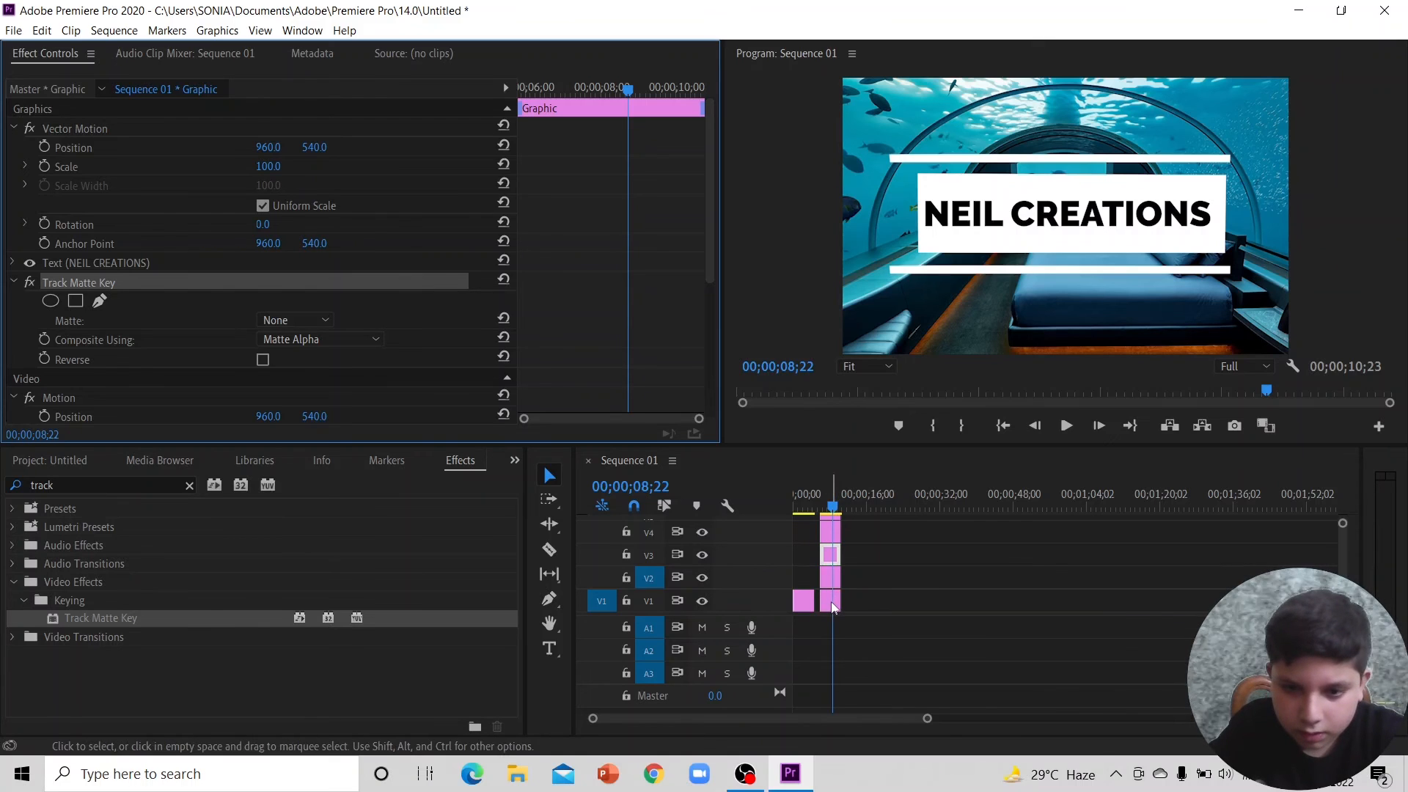
Step: Move the two framing bar clips up one track to V5 and V6, leaving V4 empty
{"action": "left_click_drag", "start_coordinate": [861, 531], "coordinate": [833, 515]}
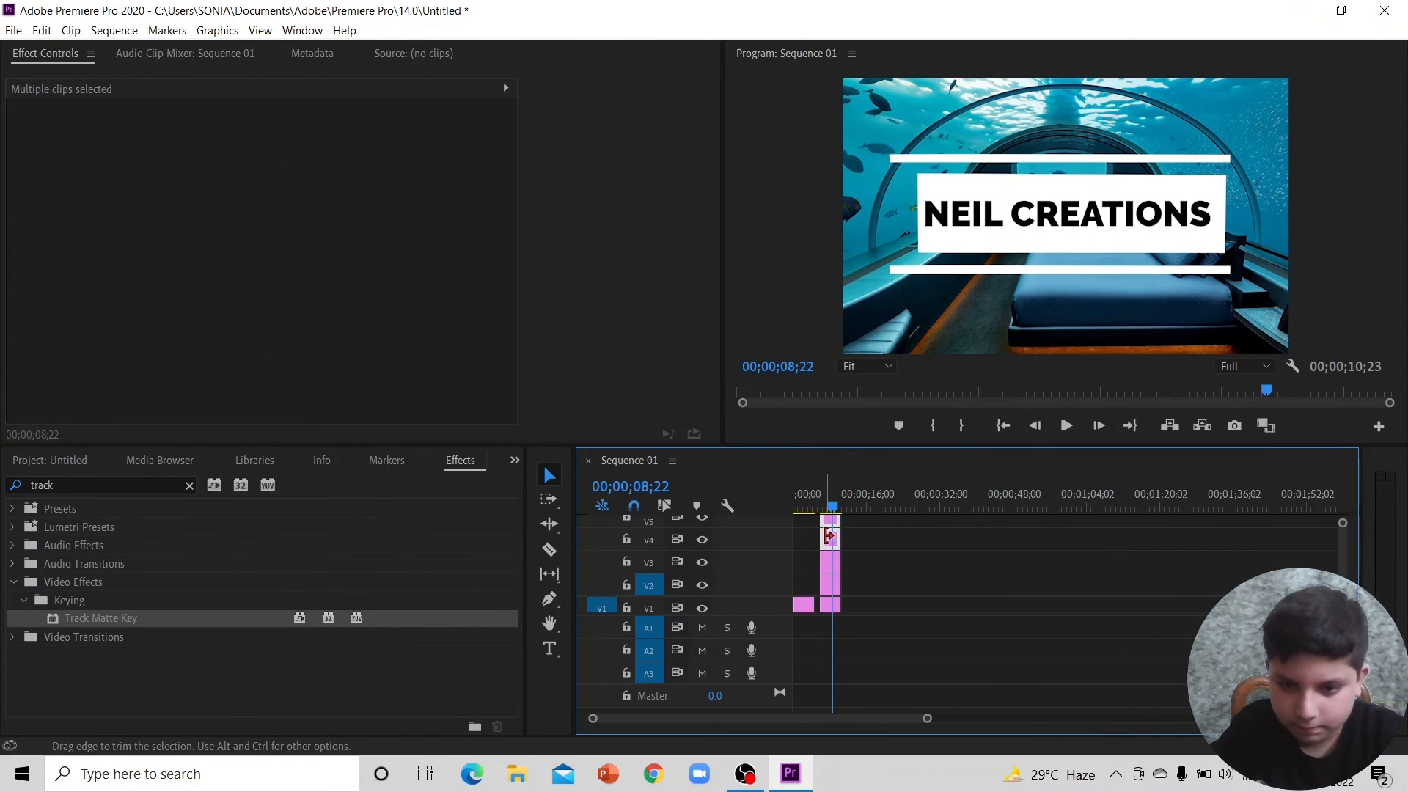
{"action": "left_click_drag", "start_coordinate": [833, 544], "coordinate": [829, 523]}
{"action": "left_click", "coordinate": [939, 563]}
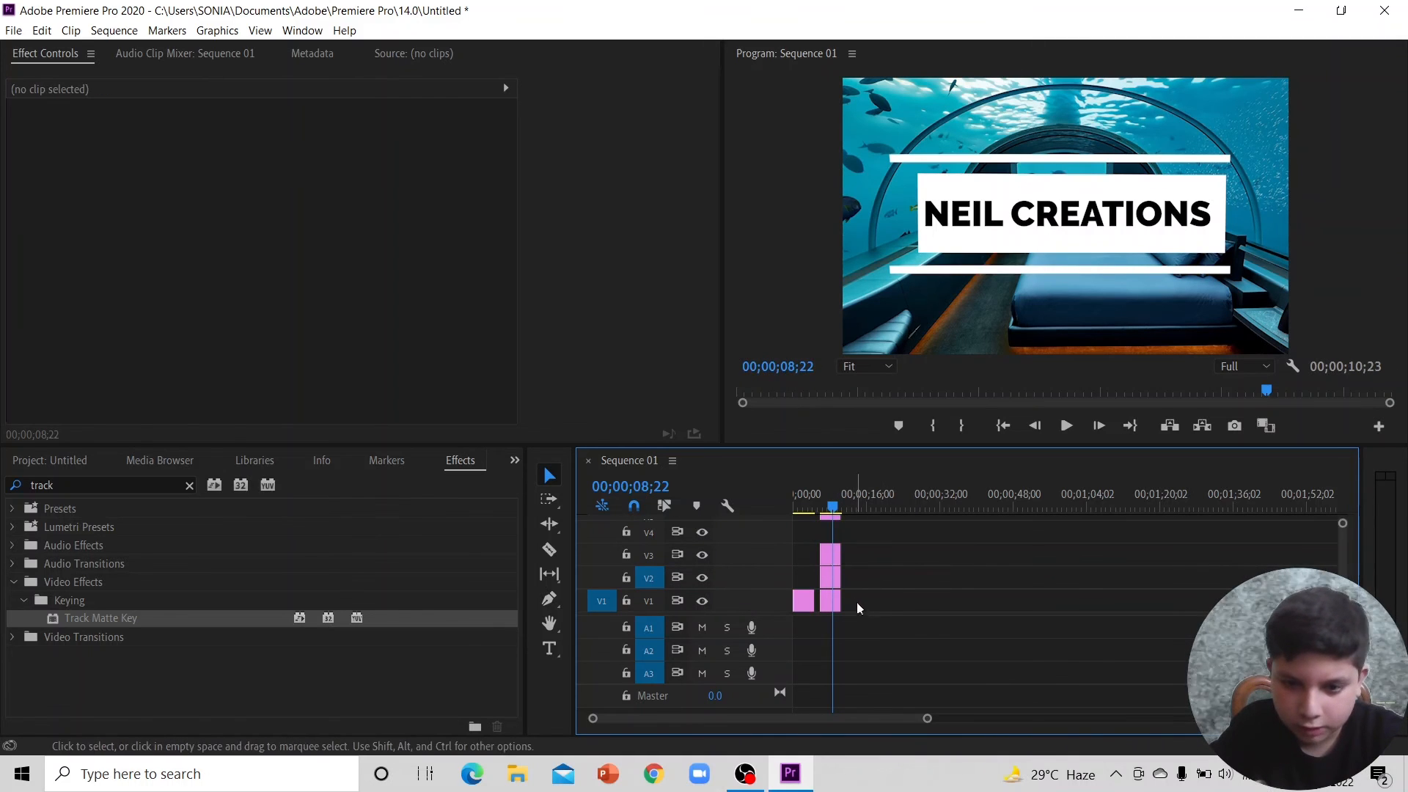
Step: Duplicate the underwater room image from V1 onto V4 above the NEIL CREATIONS text clip
{"action": "left_click", "coordinate": [827, 600]}
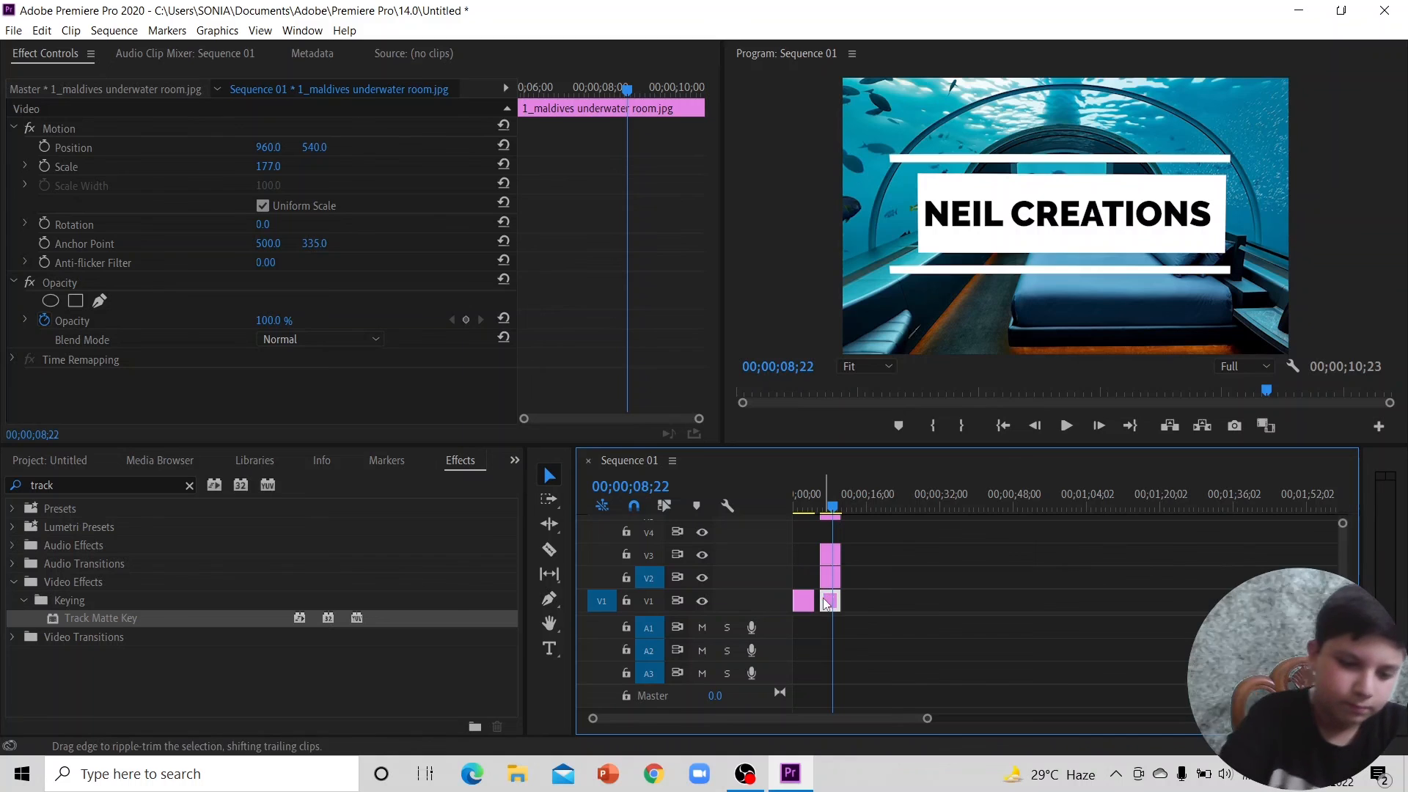
{"action": "left_click_drag", "start_coordinate": [827, 598], "coordinate": [874, 571]}
{"action": "left_click_drag", "start_coordinate": [853, 577], "coordinate": [832, 503]}
Step: Try Video 4 as the matte for the text clip on V3, and check the result at 00;00;07;24 with V1 hidden and shown
{"action": "left_click", "coordinate": [829, 499]}
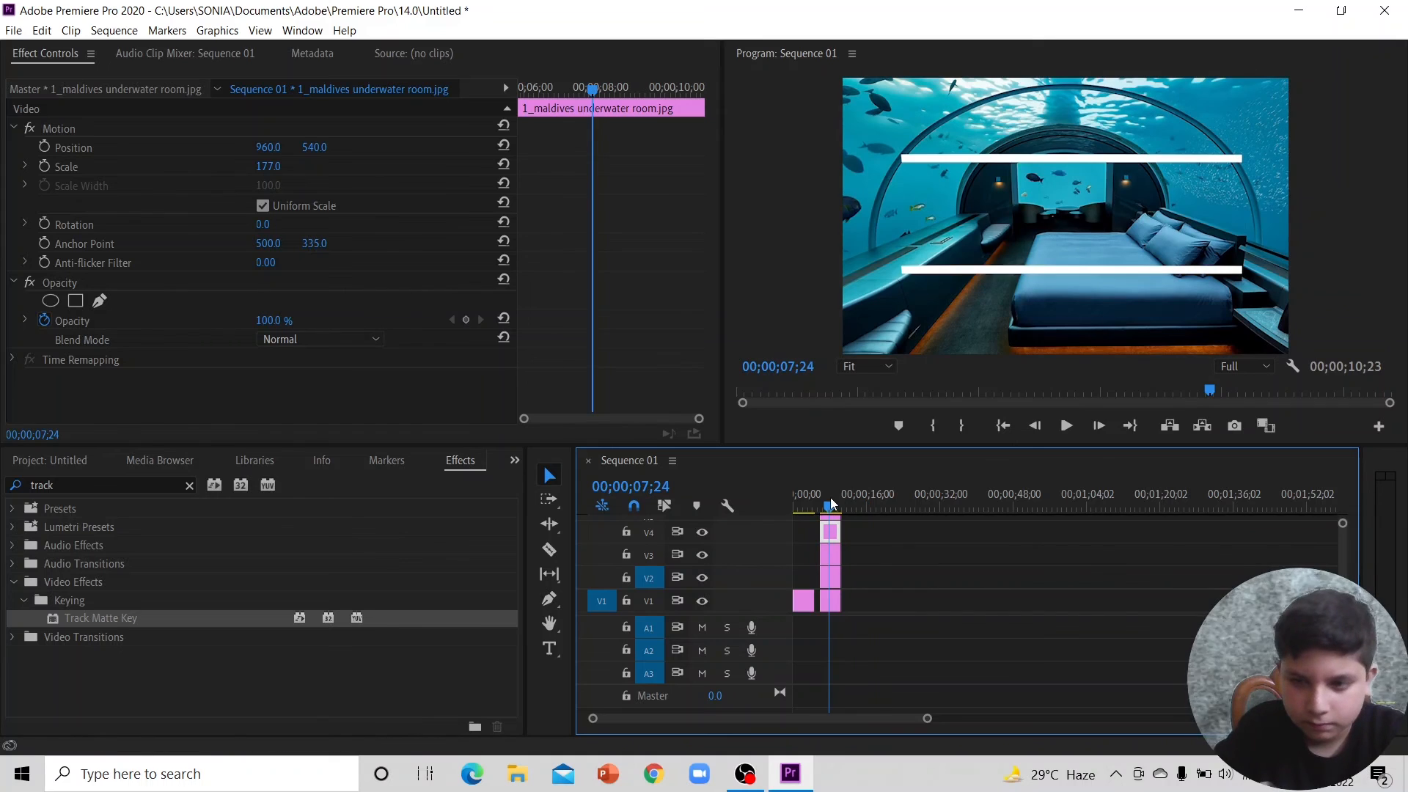
{"action": "left_click", "coordinate": [832, 557]}
{"action": "left_click", "coordinate": [308, 320]}
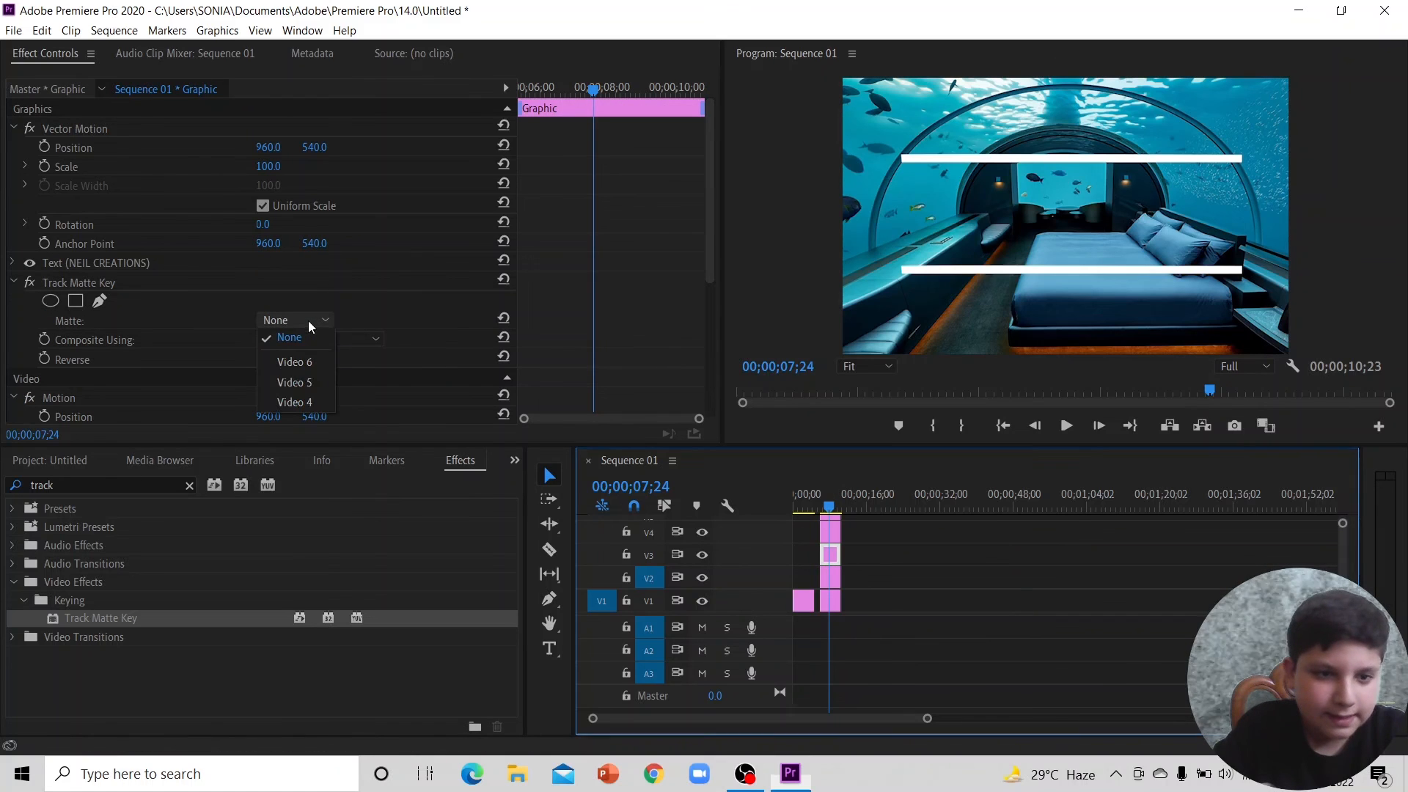
{"action": "left_click", "coordinate": [301, 402]}
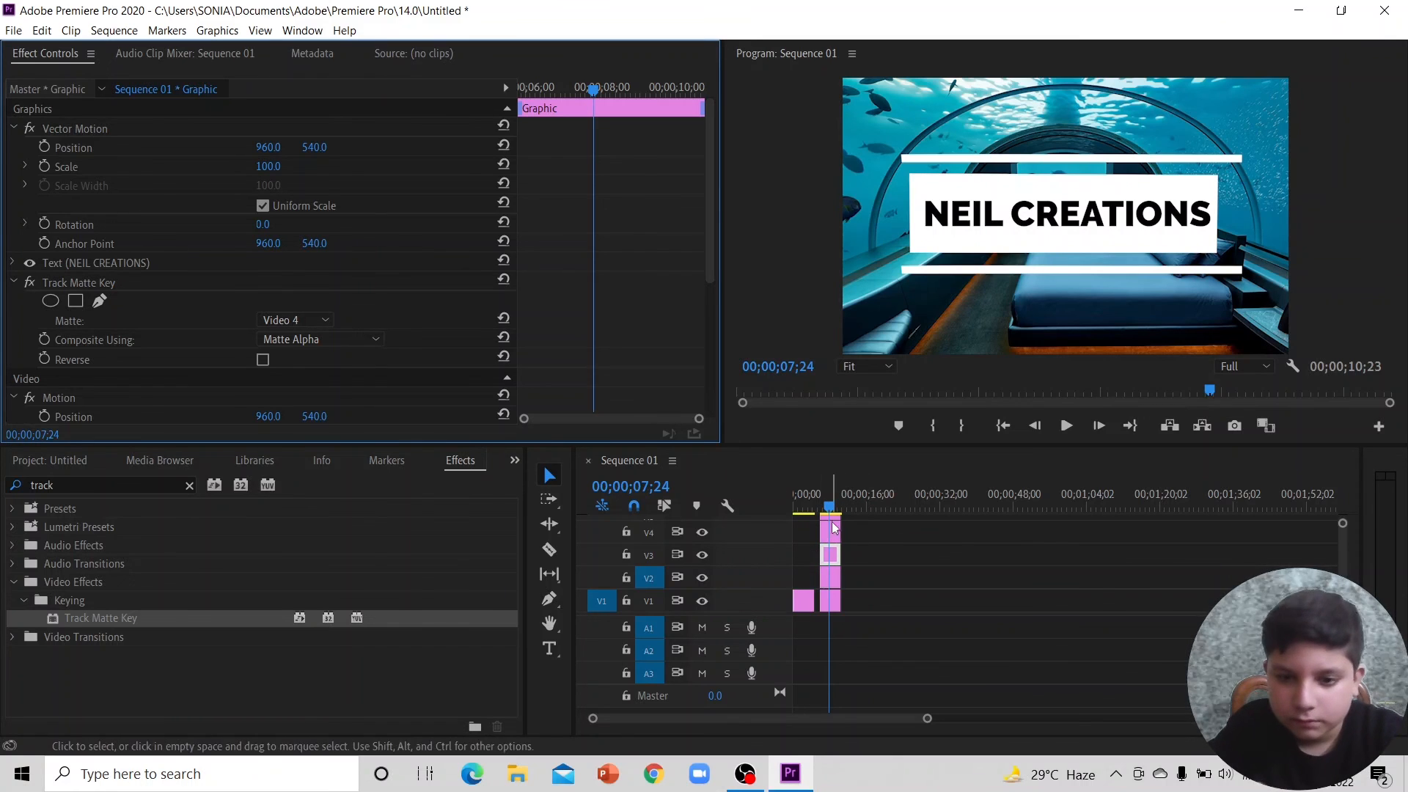
{"action": "left_click", "coordinate": [702, 601]}
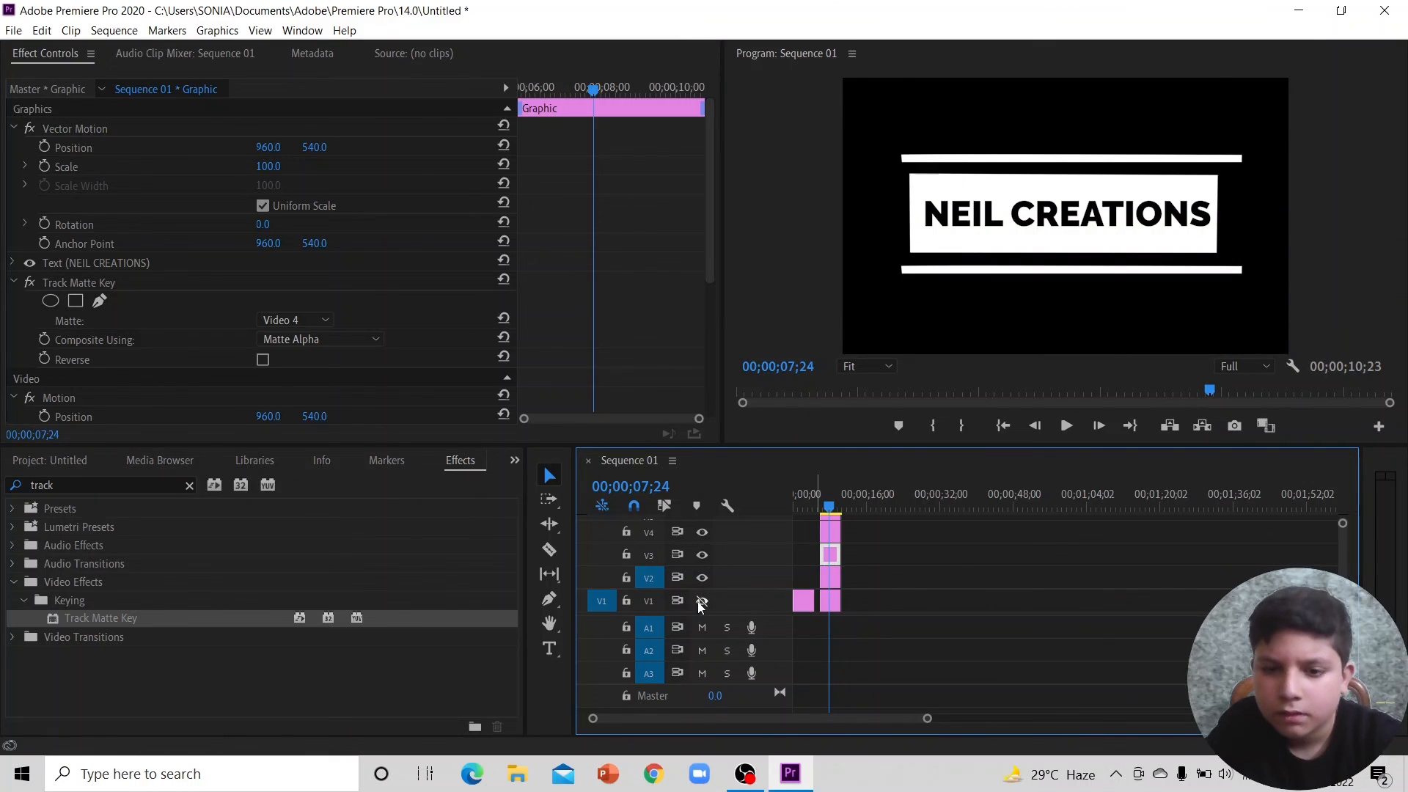
{"action": "left_click", "coordinate": [700, 602]}
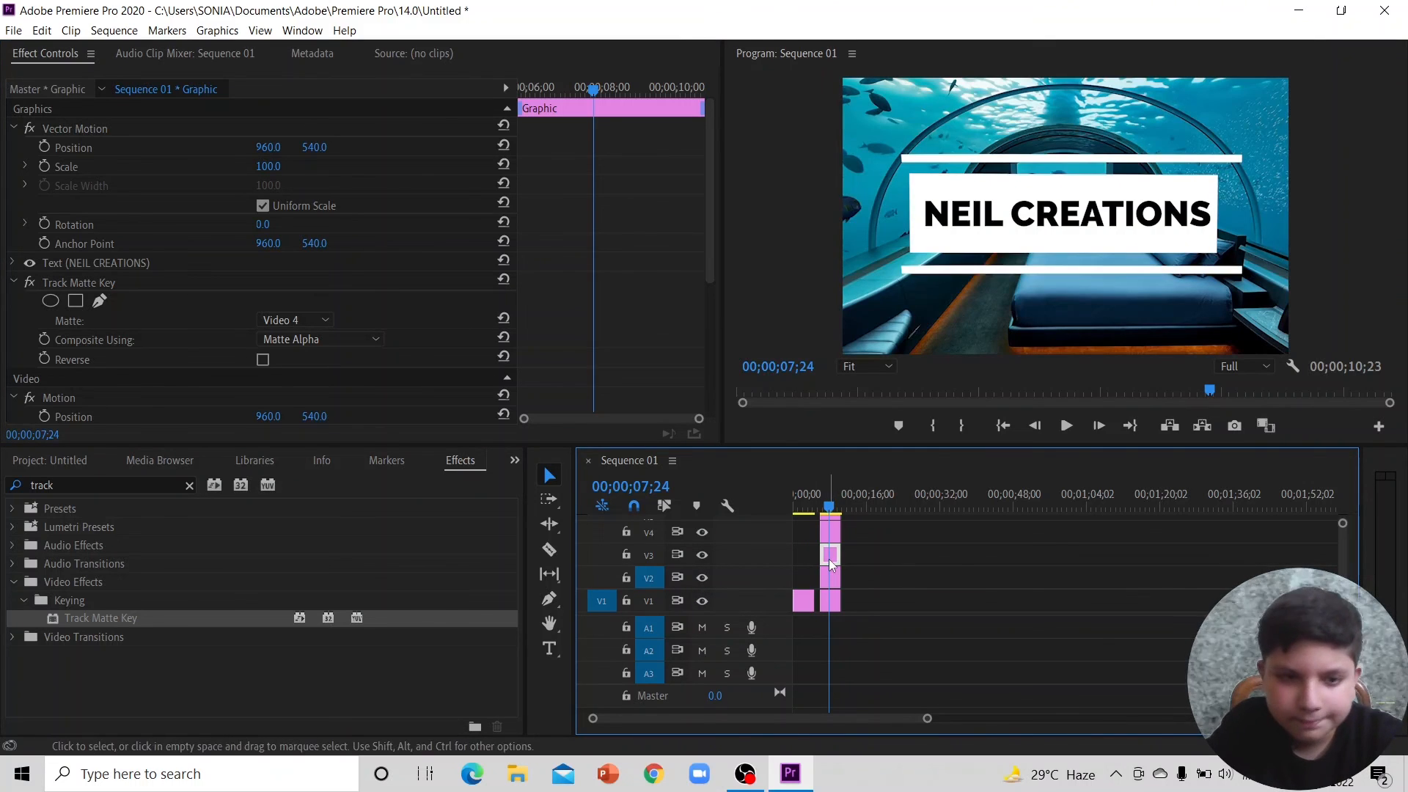
Step: Apply the Track Matte Key effect to the underwater room image copy on V4
{"action": "left_click", "coordinate": [830, 534]}
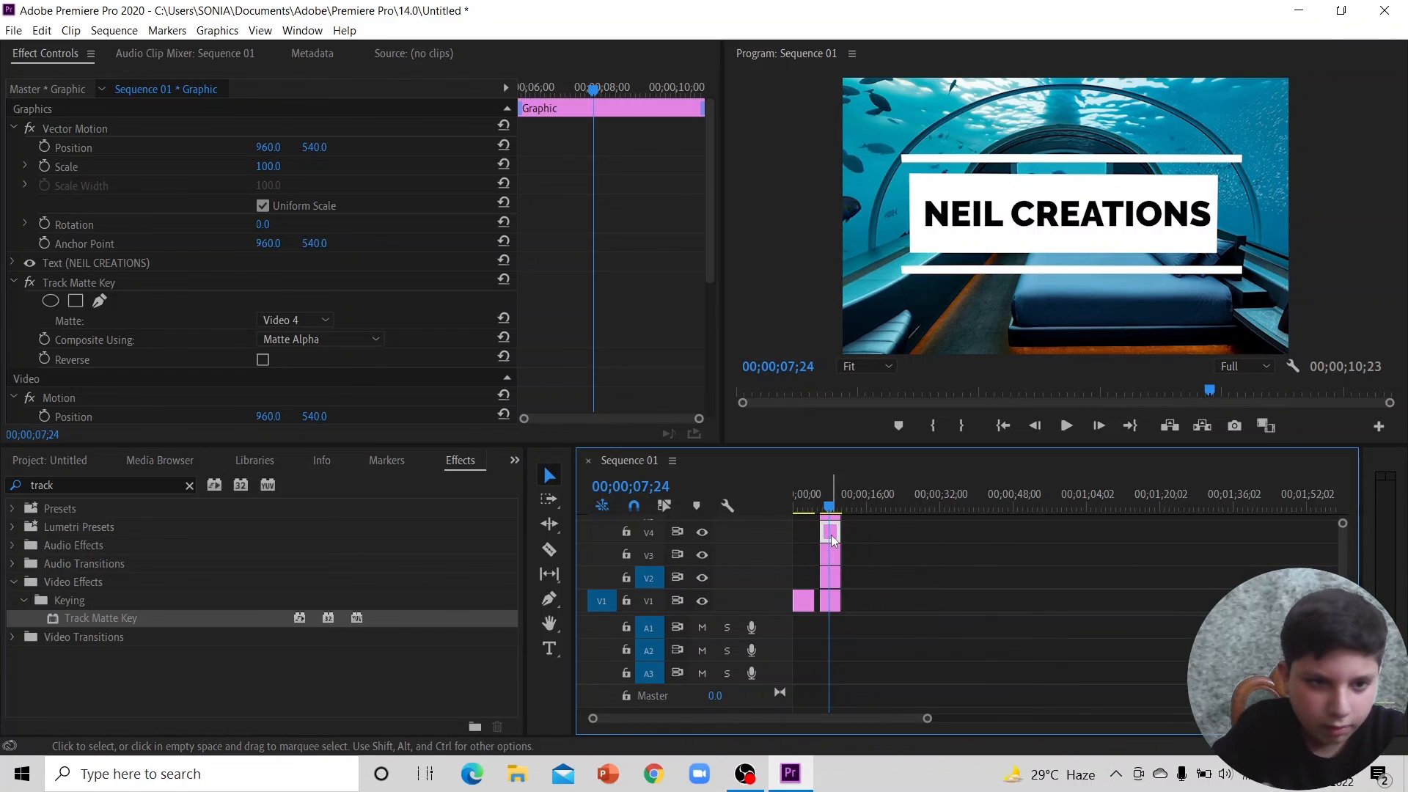
{"action": "left_click", "coordinate": [85, 478]}
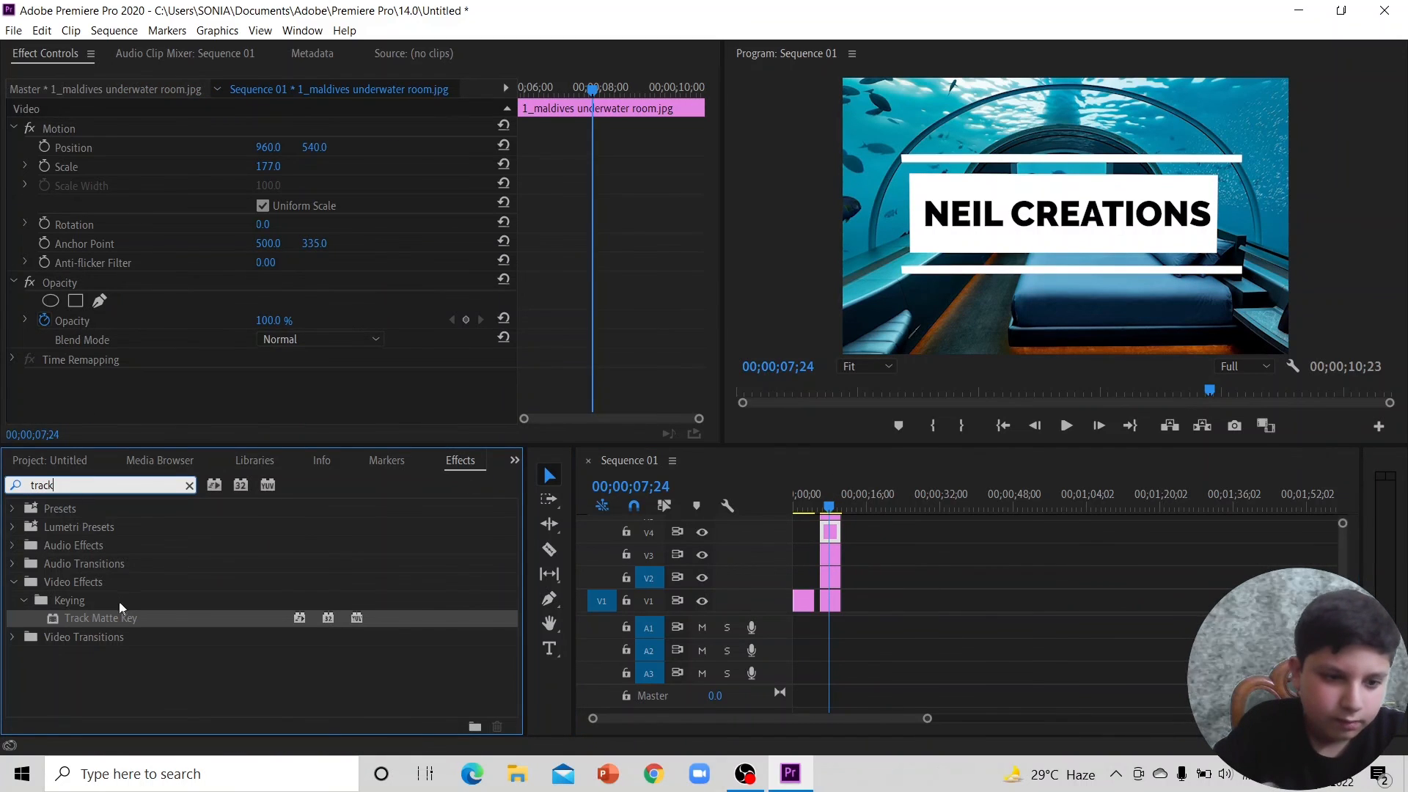
{"action": "left_click_drag", "start_coordinate": [126, 626], "coordinate": [223, 402]}
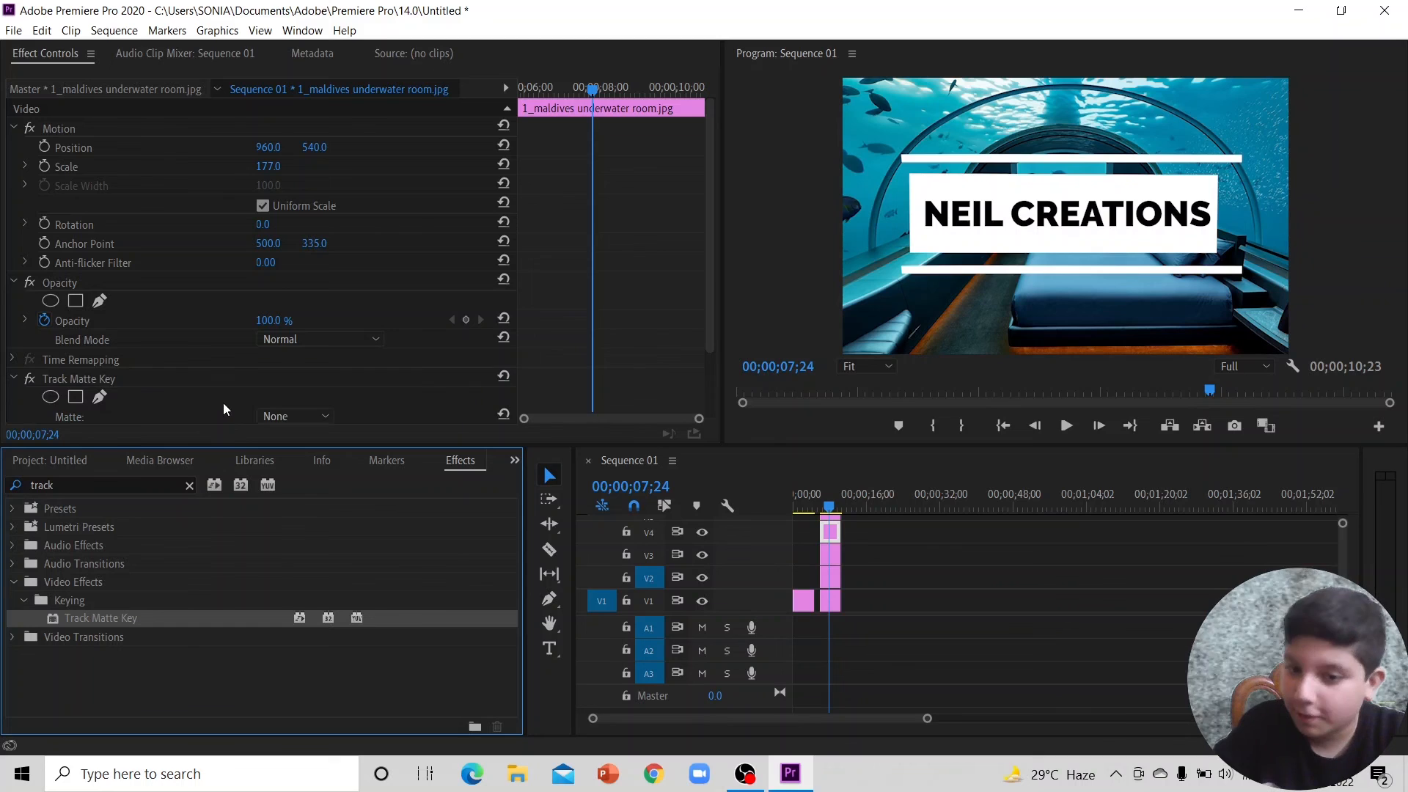
Step: Delete the Track Matte Key effect from the NEIL CREATIONS text clip on V3
{"action": "left_click", "coordinate": [831, 553]}
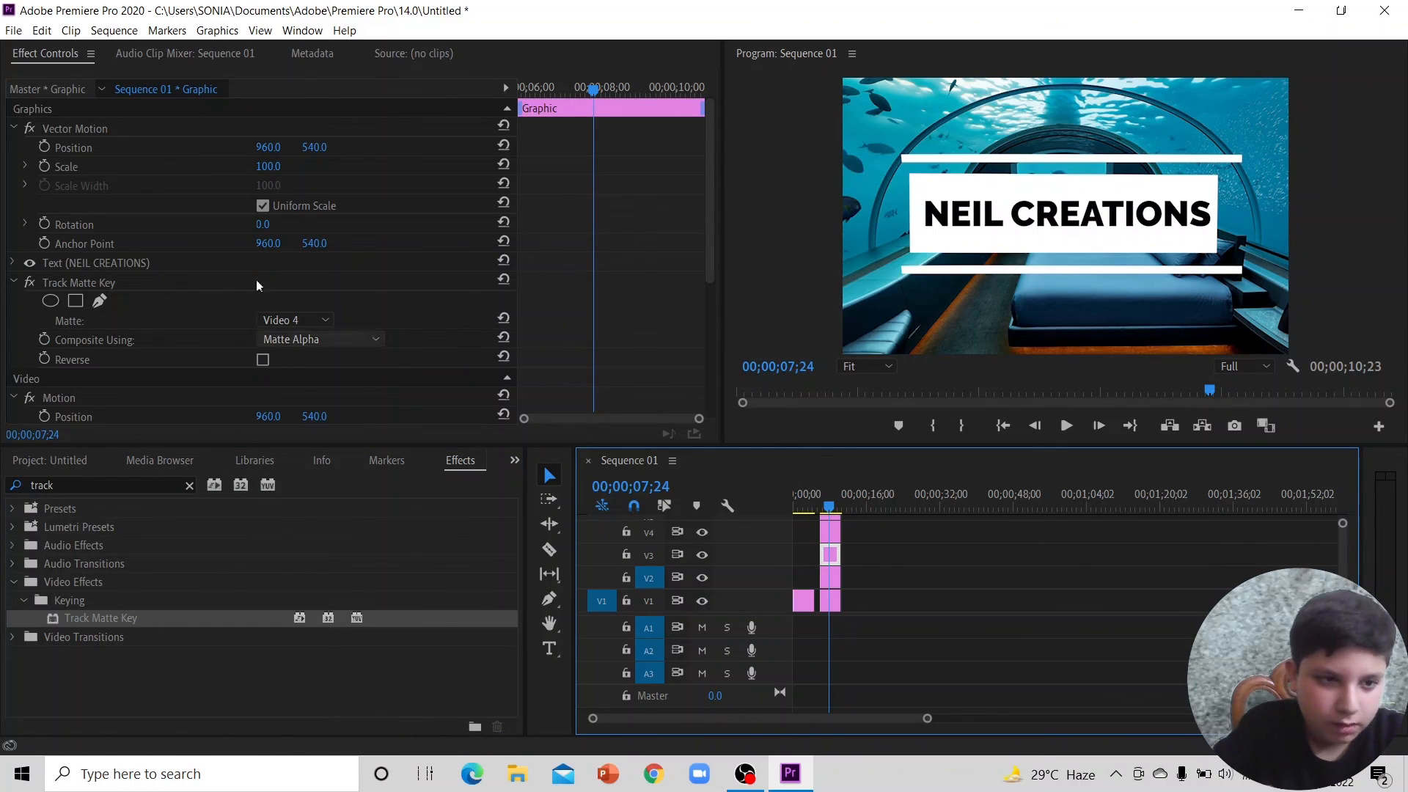
{"action": "left_click", "coordinate": [209, 283]}
{"action": "key", "text": "Delete"}
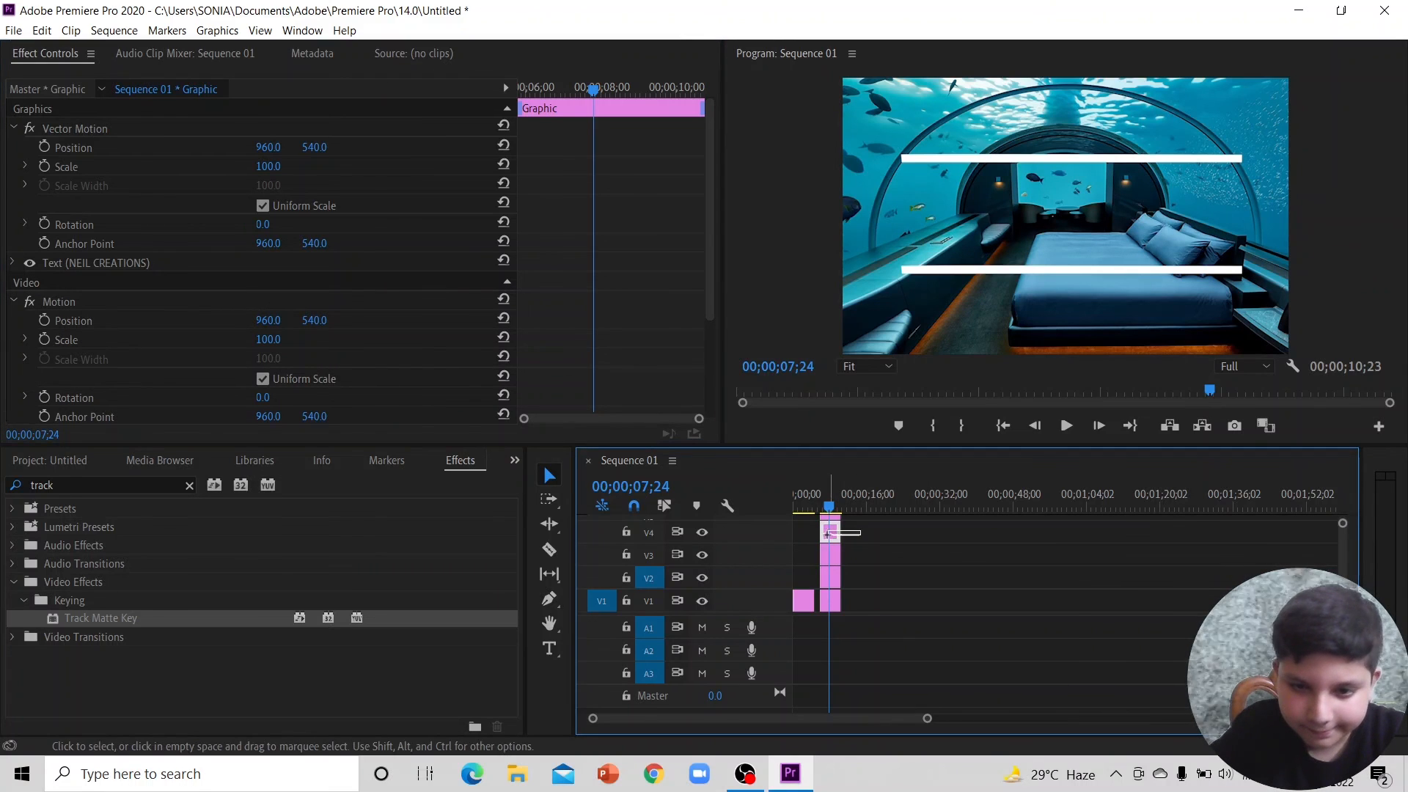
Step: Swap the two clips so the NEIL CREATIONS text is on V4 and the underwater image copy is on V3
{"action": "mouse_move", "coordinate": [829, 531]}
{"action": "left_mouse_down"}
{"action": "mouse_move", "coordinate": [863, 551]}
{"action": "mouse_move", "coordinate": [853, 536]}
{"action": "mouse_move", "coordinate": [833, 557]}
{"action": "mouse_move", "coordinate": [830, 533]}
{"action": "mouse_move", "coordinate": [830, 554]}
{"action": "left_mouse_up"}
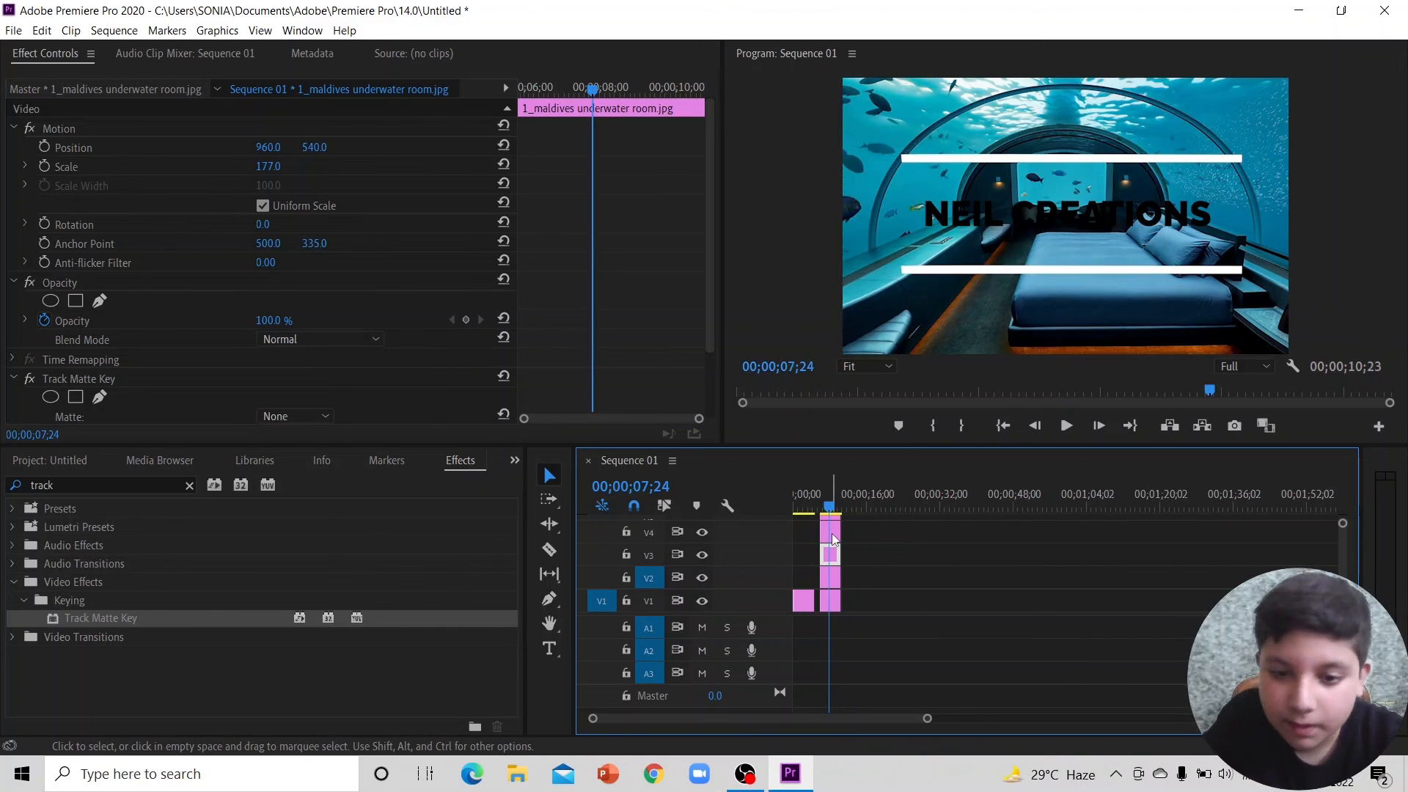
{"action": "left_click", "coordinate": [832, 536]}
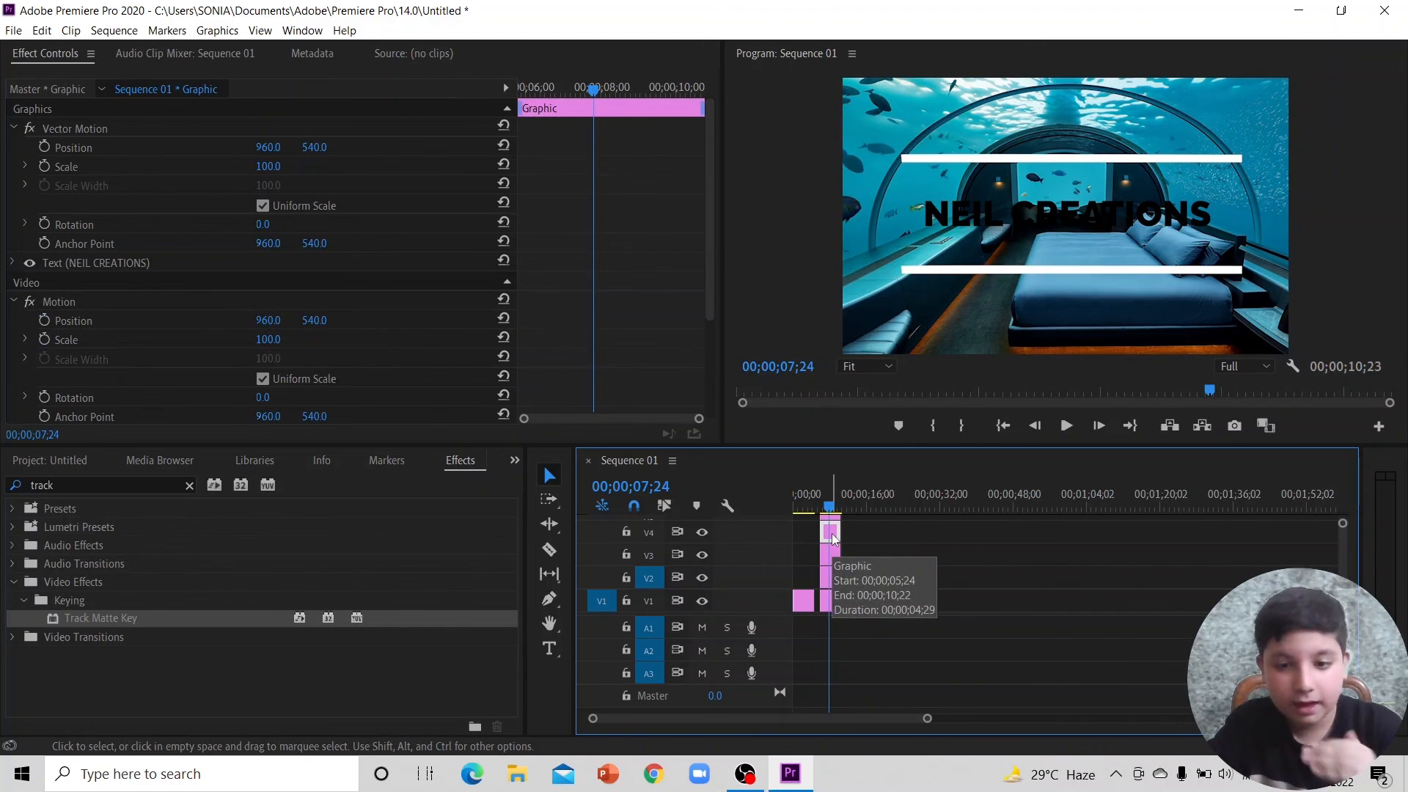
{"action": "left_click", "coordinate": [833, 558]}
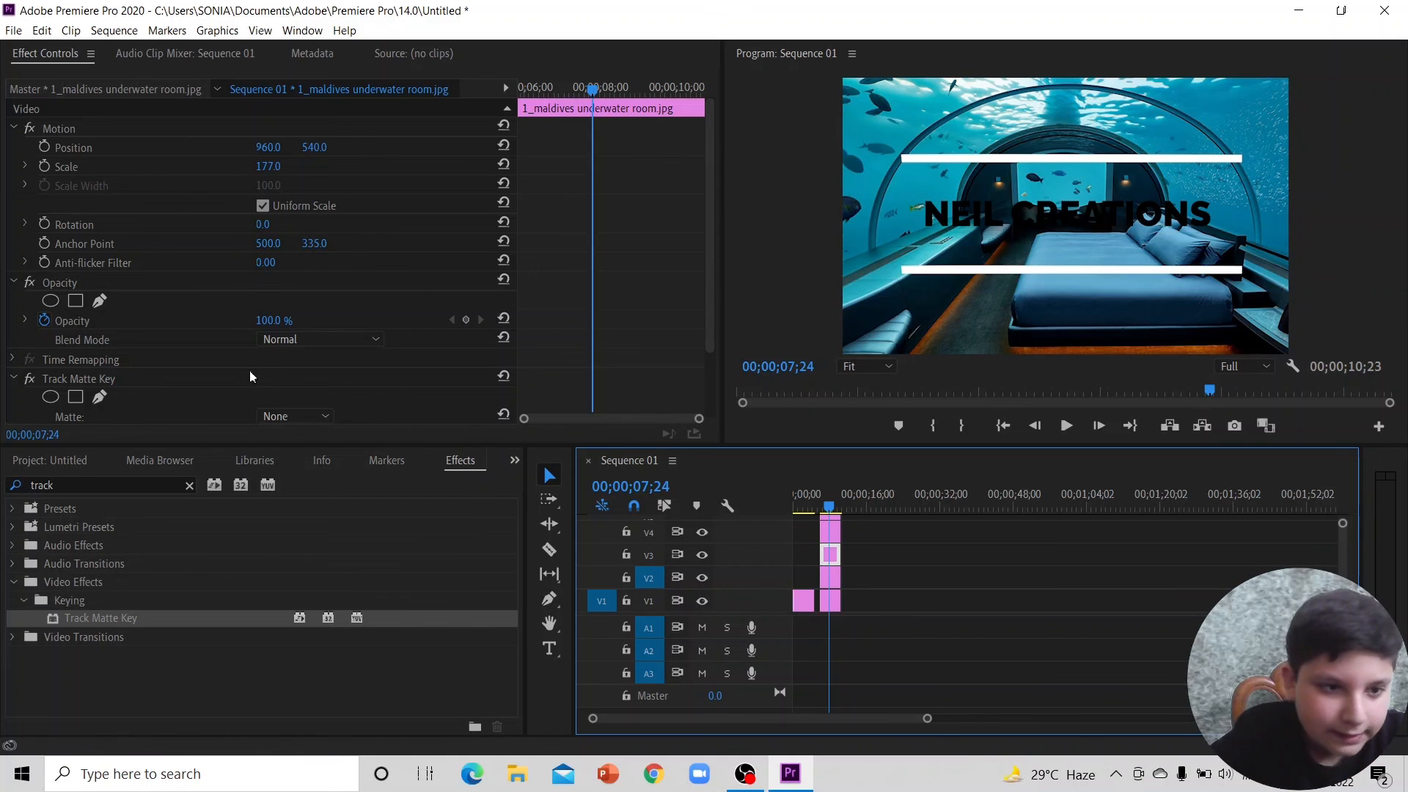
Step: Set the matte of the V3 underwater image copy's Track Matte Key to Video 4, keeping Matte Alpha
{"action": "scroll", "coordinate": [250, 368], "scroll_direction": "down", "scroll_amount": 3}
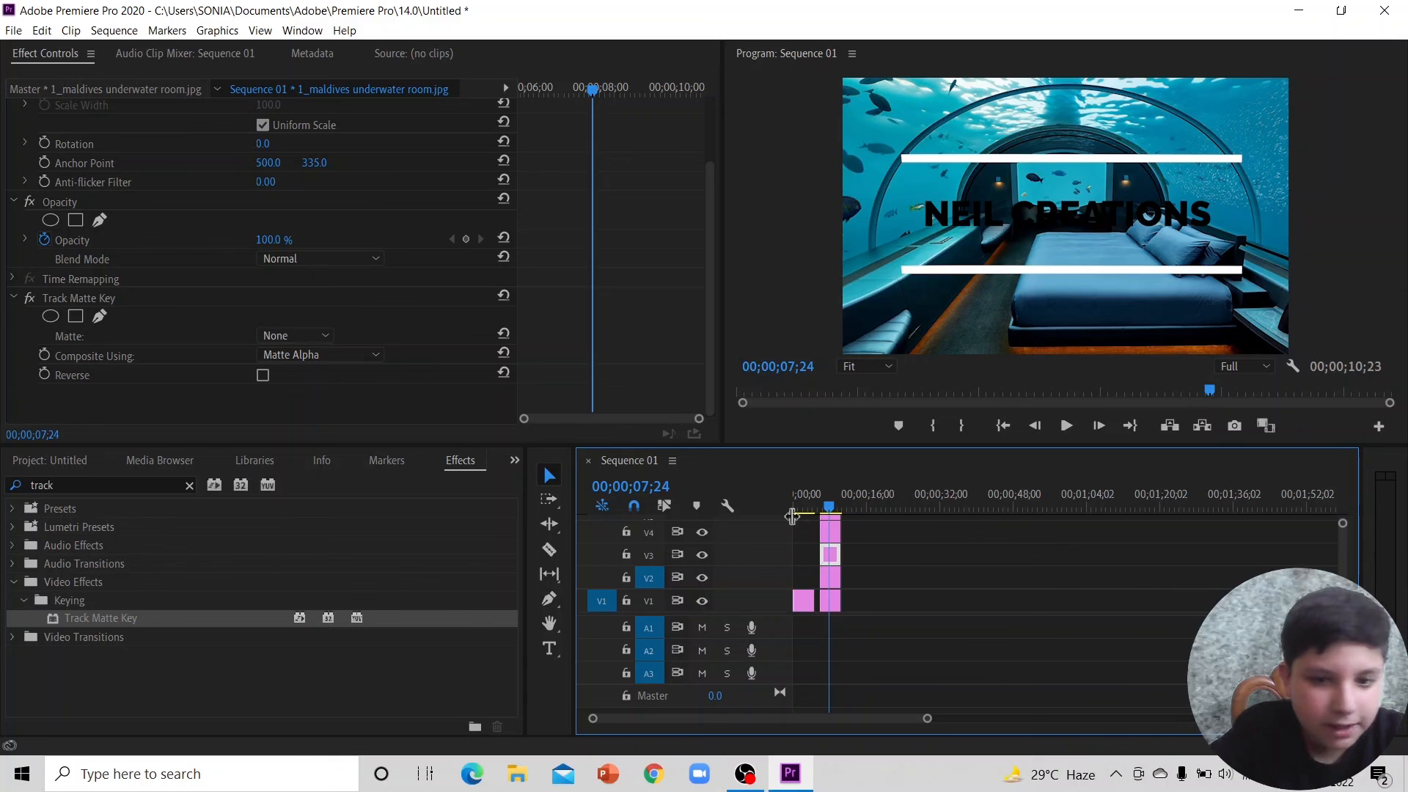
{"action": "left_click", "coordinate": [299, 335]}
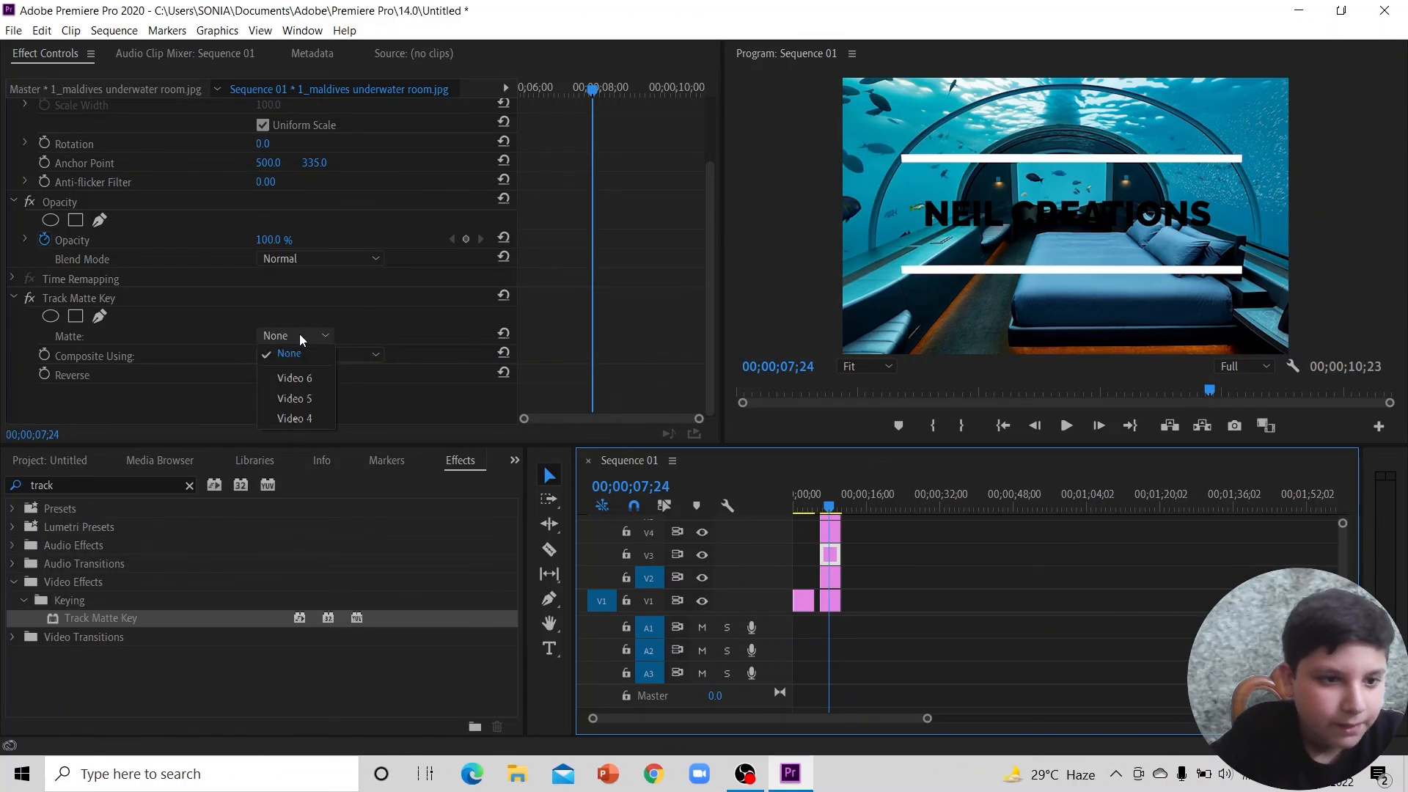
{"action": "left_click", "coordinate": [297, 419]}
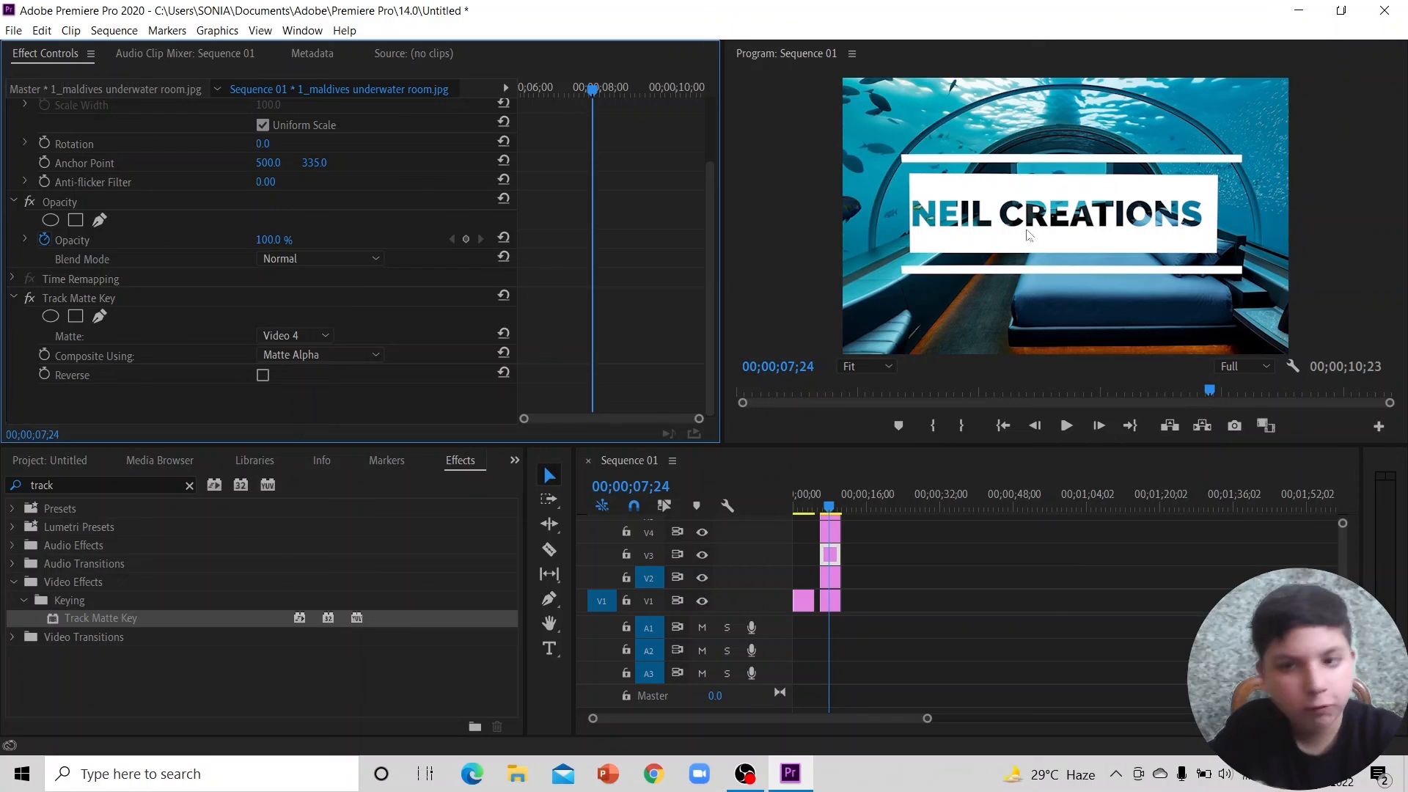
Step: Step forward through the matted text frame by frame, then play the text section from its start at 00;00;05;24
{"action": "key", "text": "Right"}
{"action": "key", "text": "Right"}
{"action": "key", "text": "Right"}
{"action": "key", "text": "Right"}
{"action": "key", "text": "Right"}
{"action": "key", "text": "Right"}
{"action": "key", "text": "Right"}
{"action": "key", "text": "Right"}
{"action": "key", "text": "Right"}
{"action": "key", "text": "Right"}
{"action": "key", "text": "Right"}
{"action": "key", "text": "Right"}
{"action": "key", "text": "Right"}
{"action": "key", "text": "Right"}
{"action": "key", "text": "Right"}
{"action": "key", "text": "Right"}
{"action": "key", "text": "Right"}
{"action": "key", "text": "Right"}
{"action": "key", "text": "Right"}
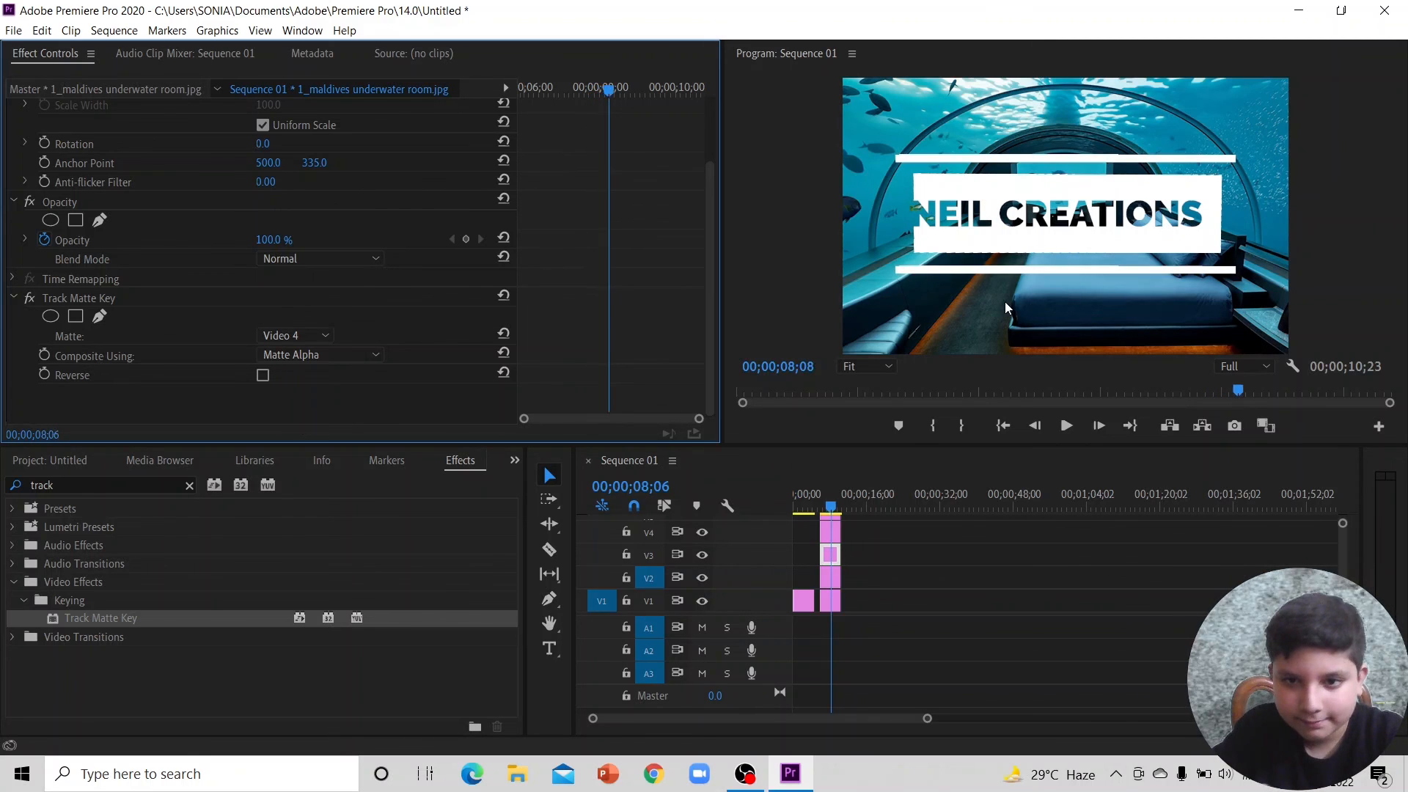
{"action": "key", "text": "Up"}
{"action": "key", "text": "space"}
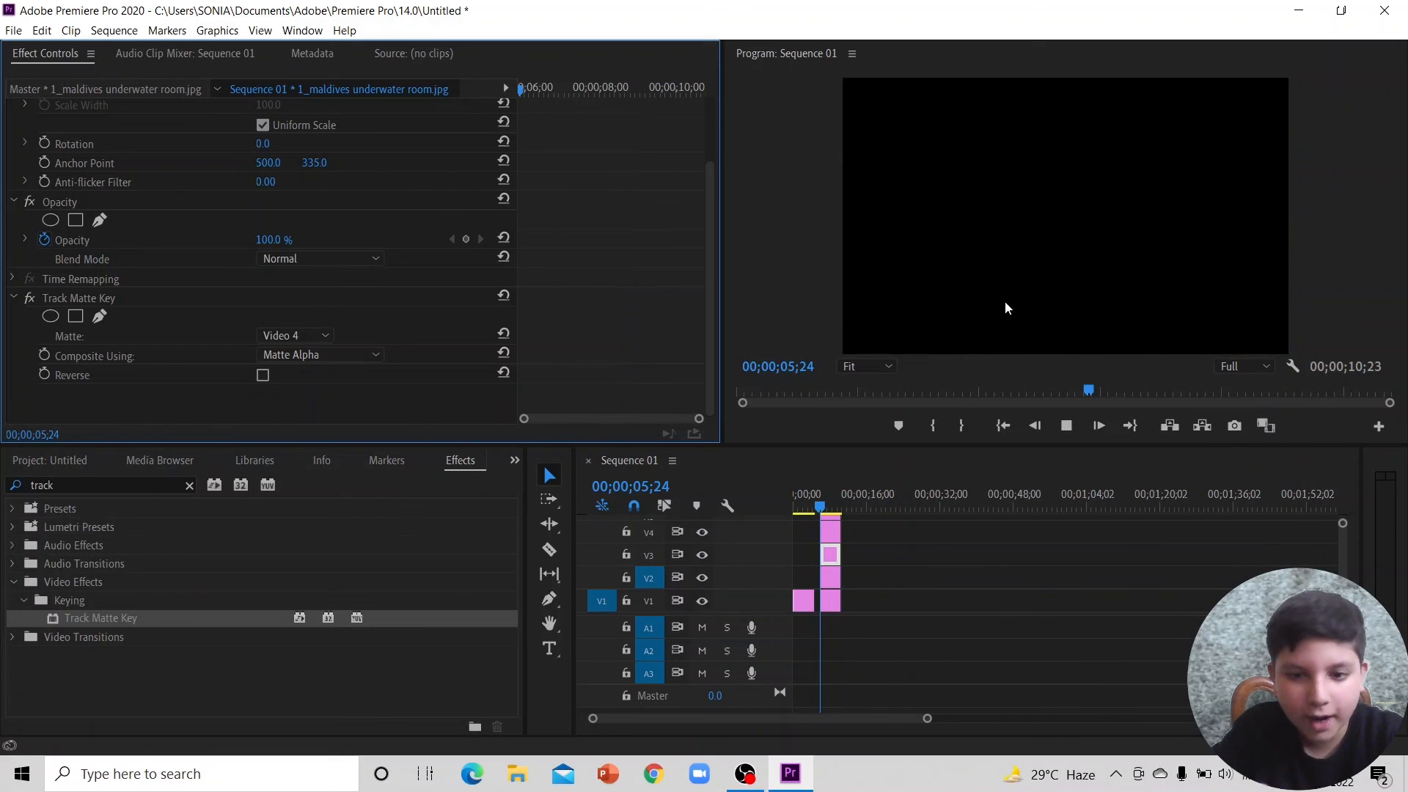